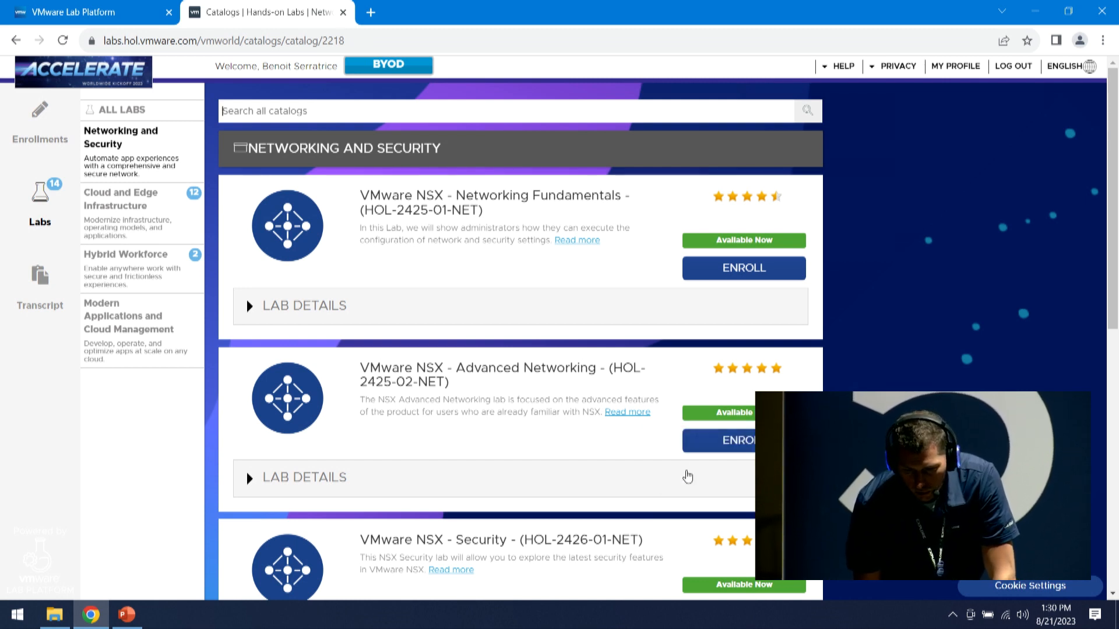
Enroll in the HOL-2425-02-NET NSX Advanced Networking lab and start it
click(708, 443)
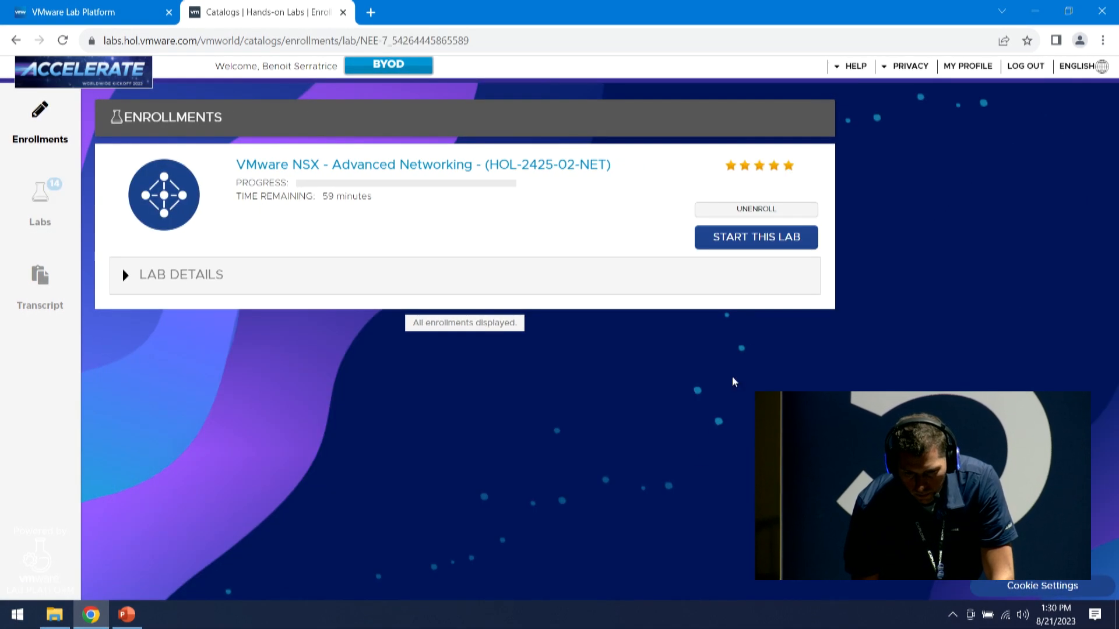
click(756, 237)
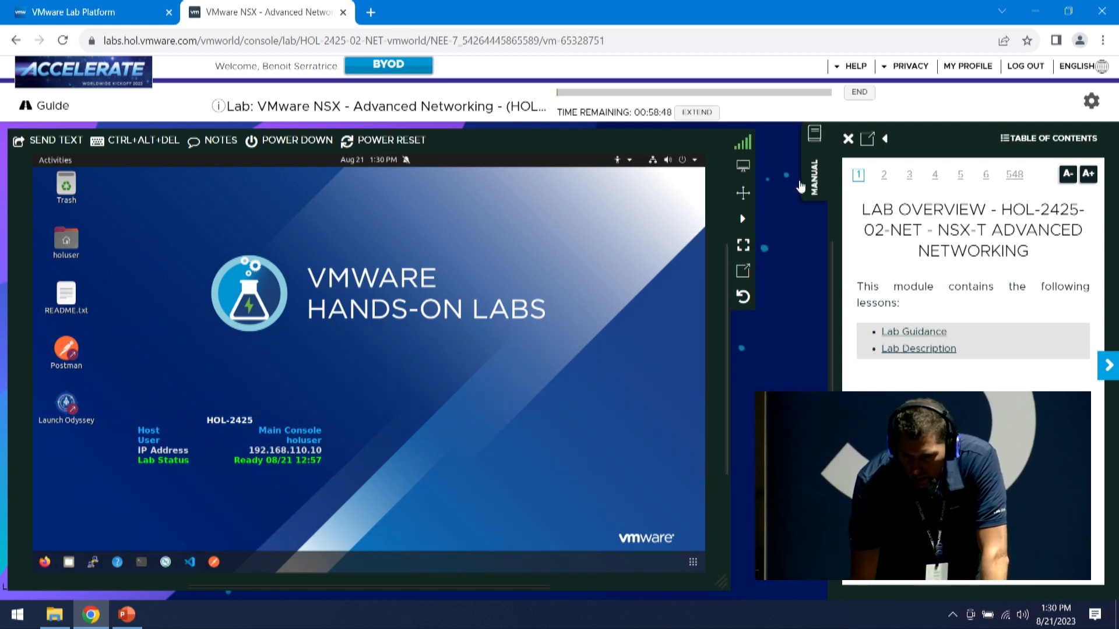
Go full screen, maximize the console, page the manual to step 9, and launch Firefox
click(742, 168)
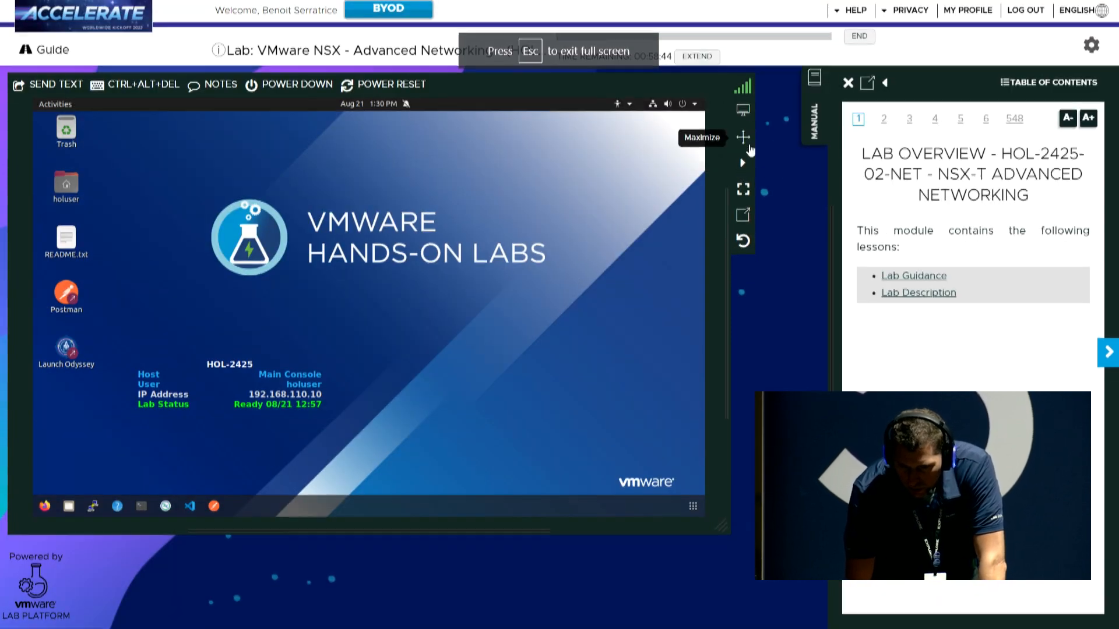
click(746, 140)
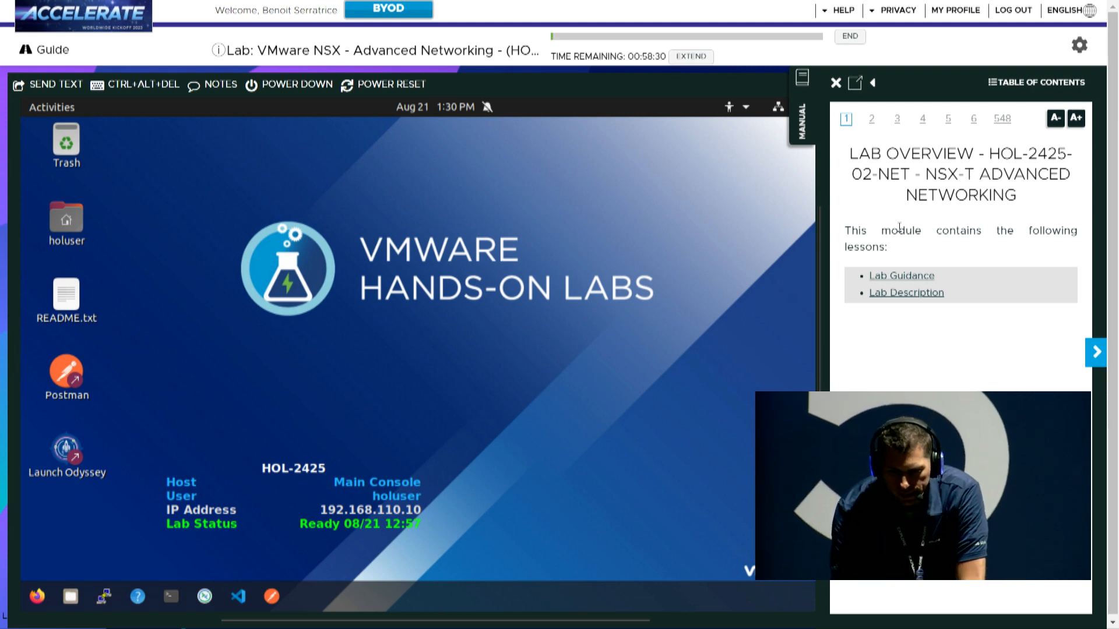
click(1096, 353)
click(1095, 354)
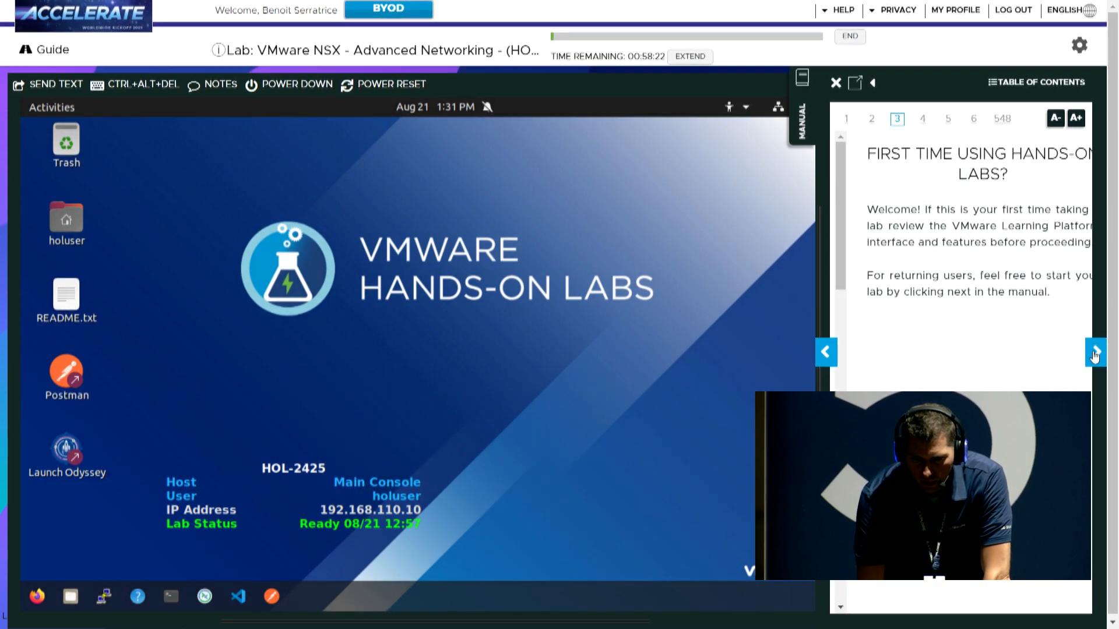
click(1096, 353)
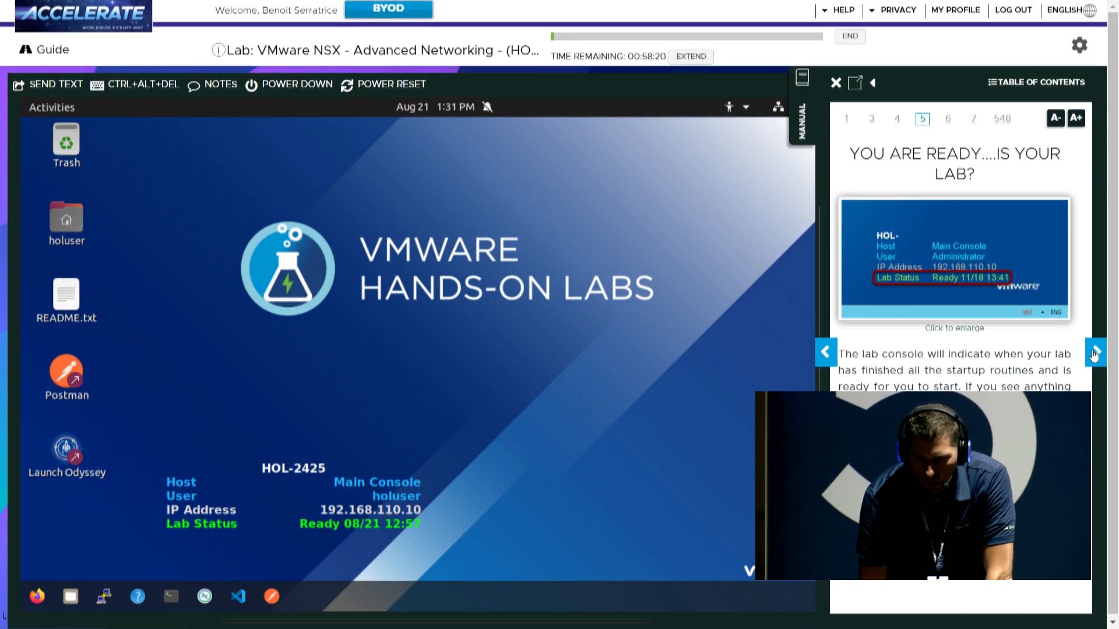
click(1095, 353)
click(1095, 354)
click(1095, 353)
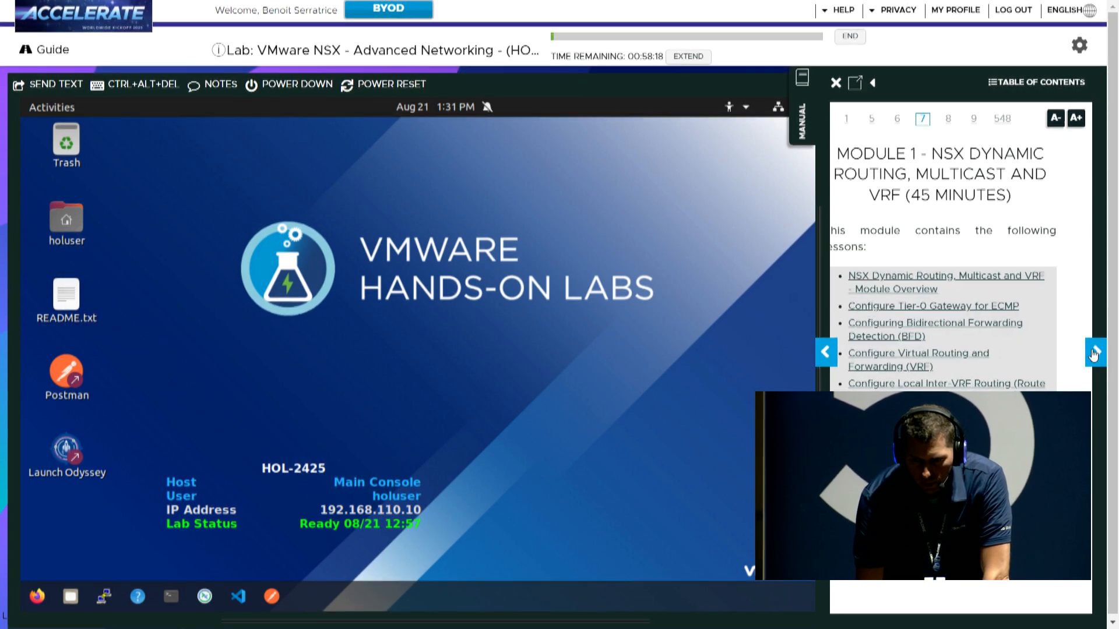
click(1096, 353)
click(1095, 353)
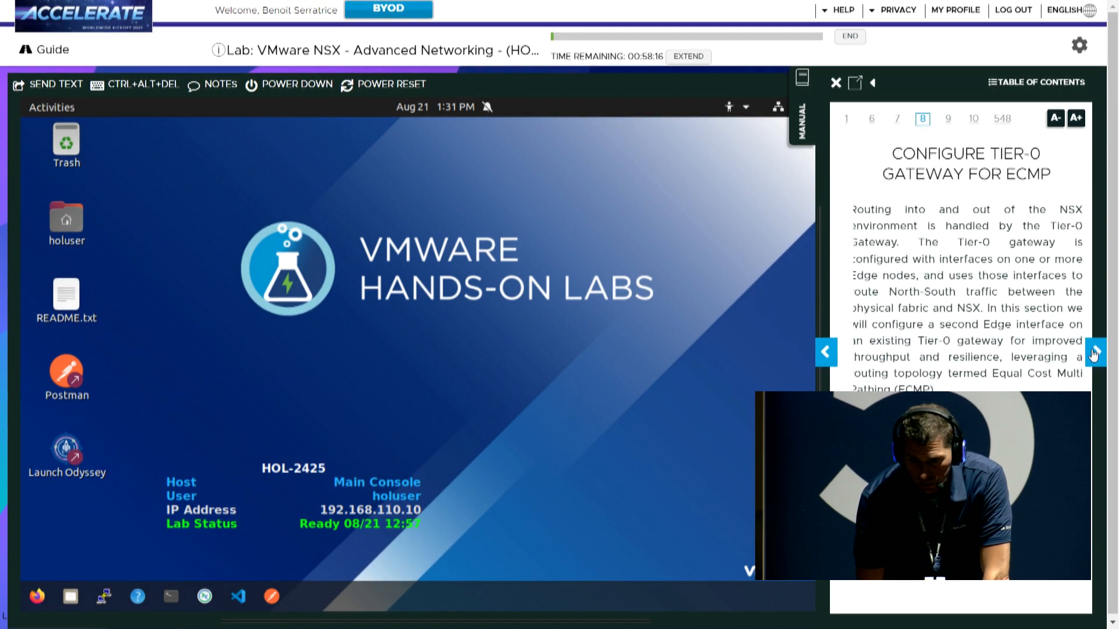
click(825, 362)
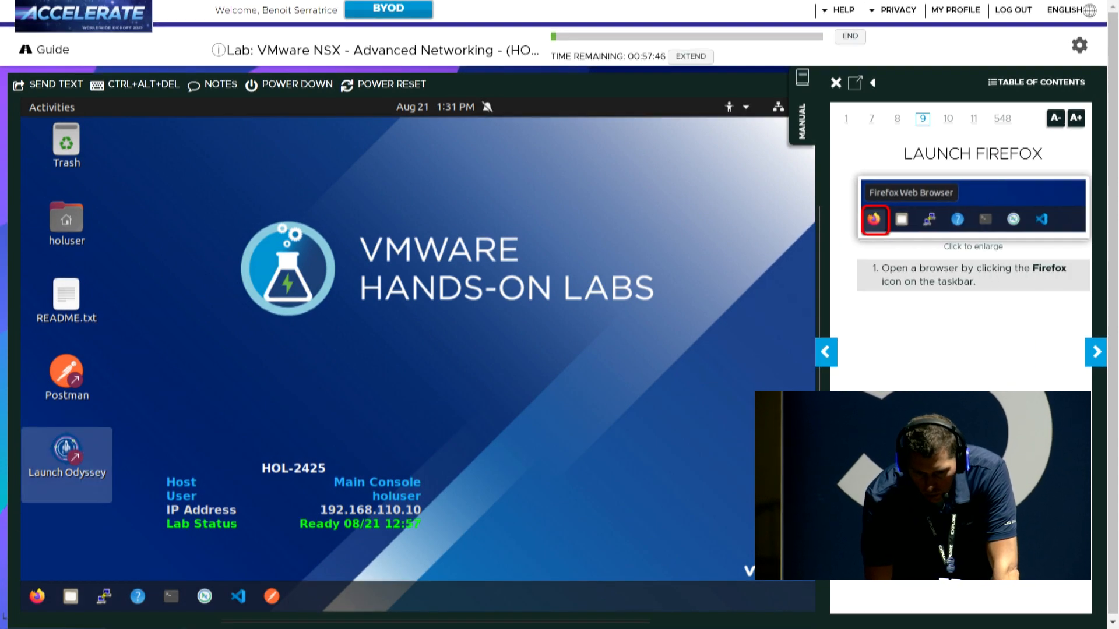
click(37, 596)
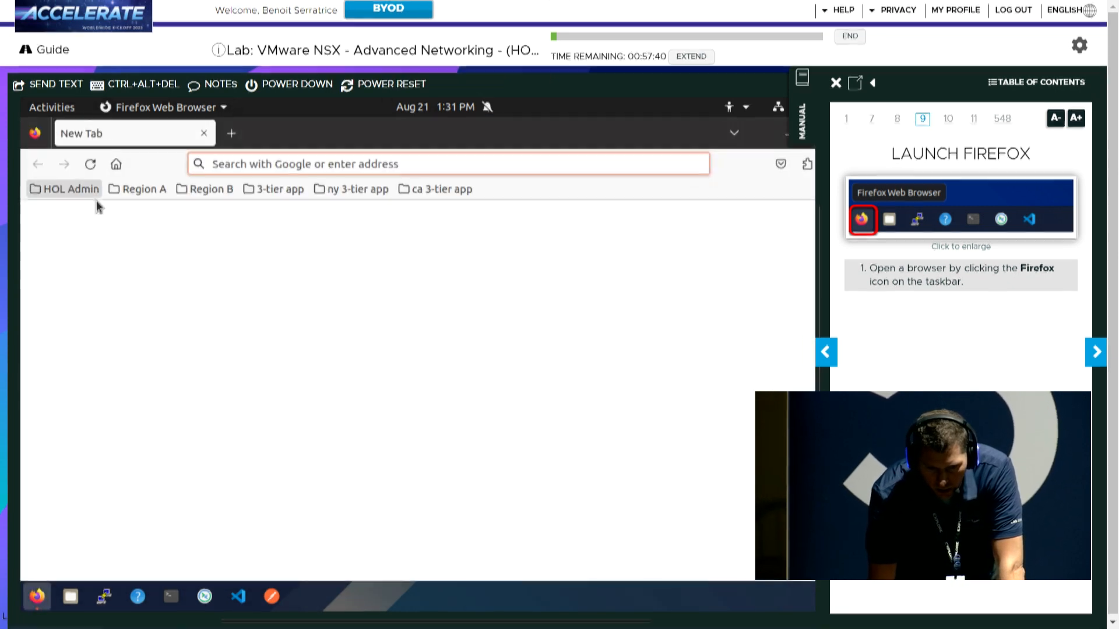
Log in to Site A NSX Manager nsxmgr-01a from the Region A bookmark; advance manual to page 10
click(129, 190)
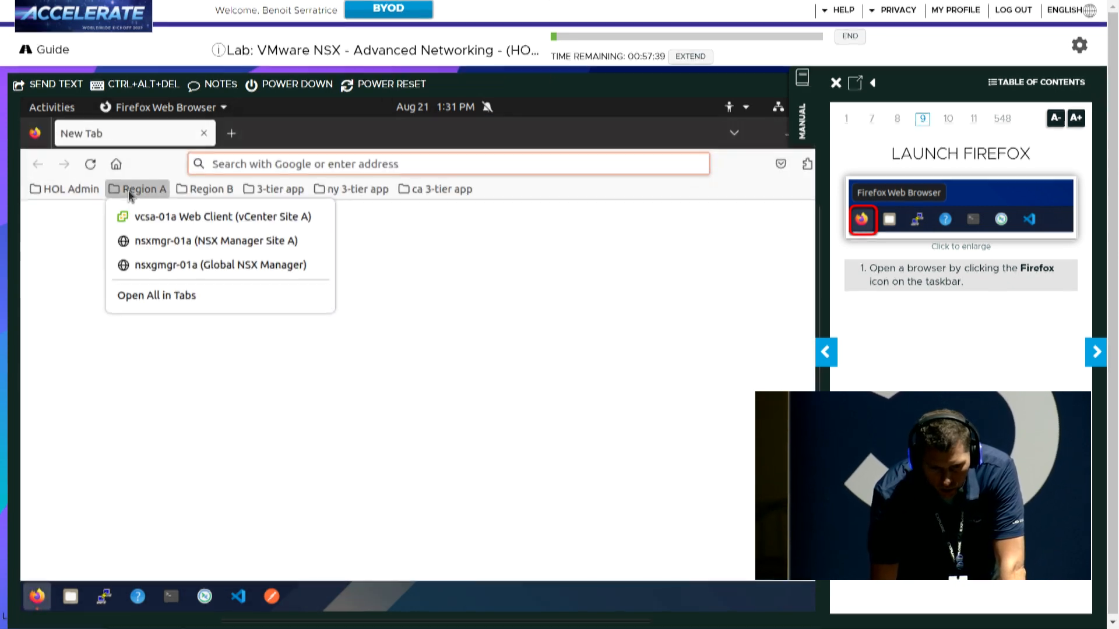
click(160, 242)
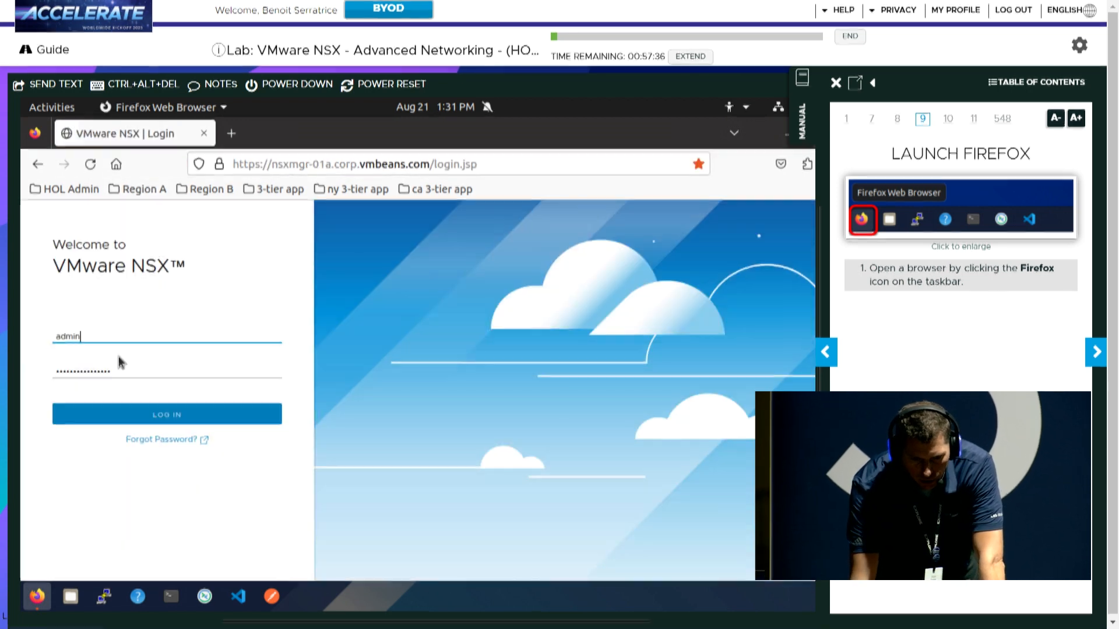
click(165, 415)
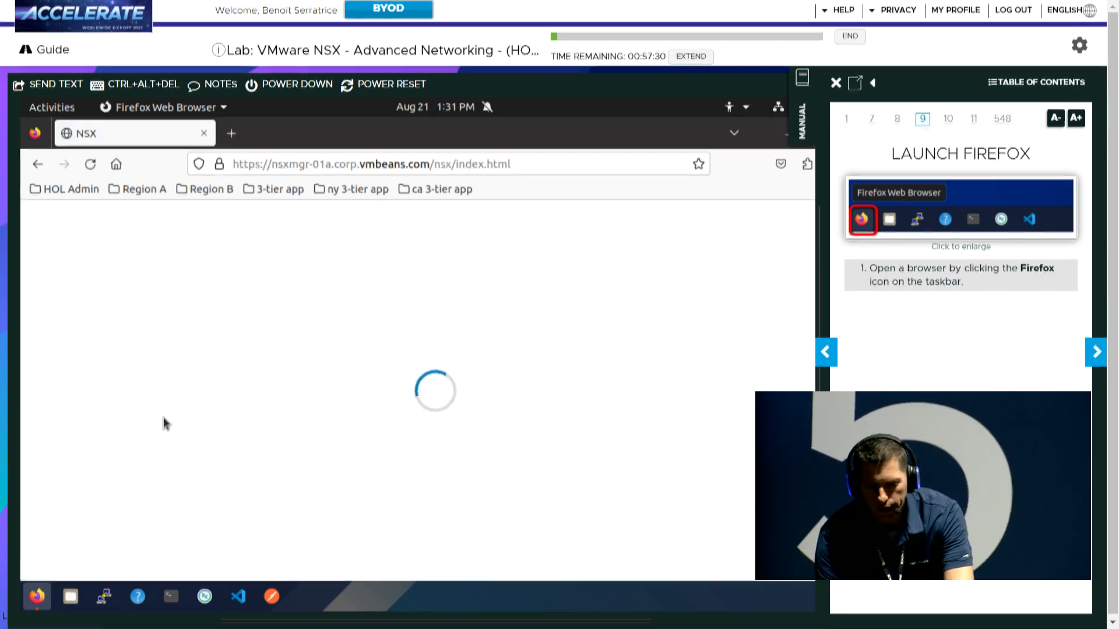
click(1095, 353)
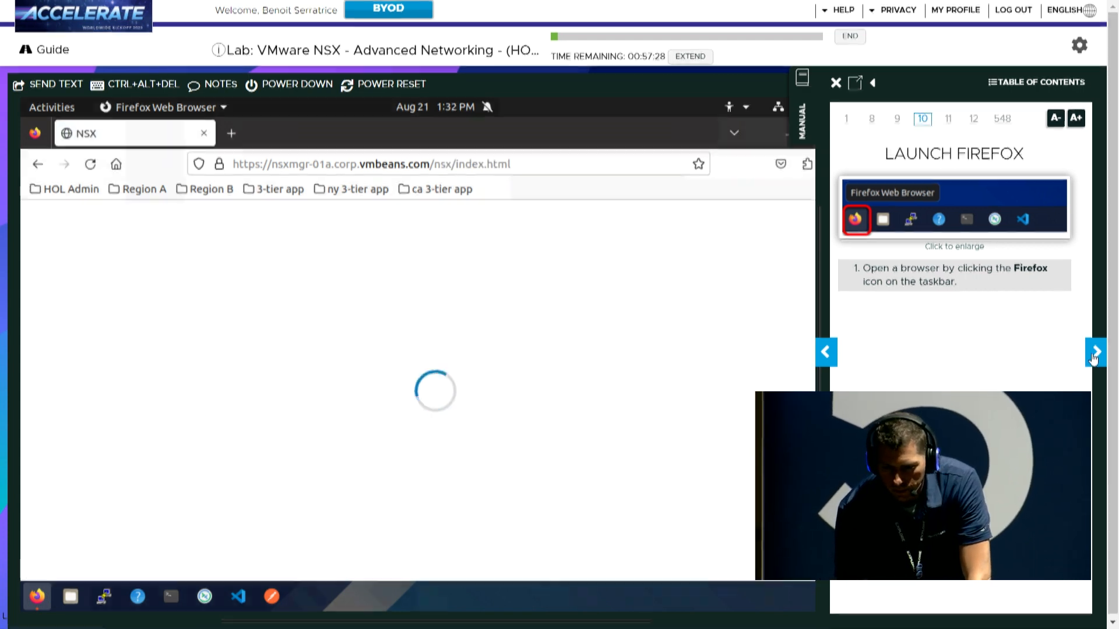
click(1093, 356)
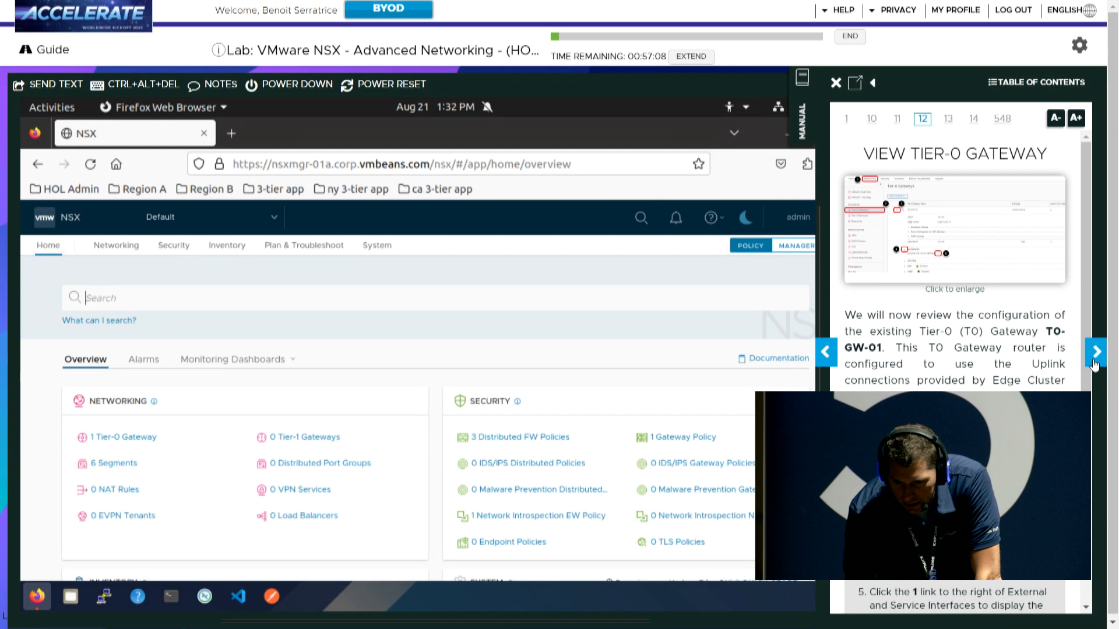
Edit T0-GW-01 under Networking > Tier-0 Gateways and list its external and service interfaces
click(127, 255)
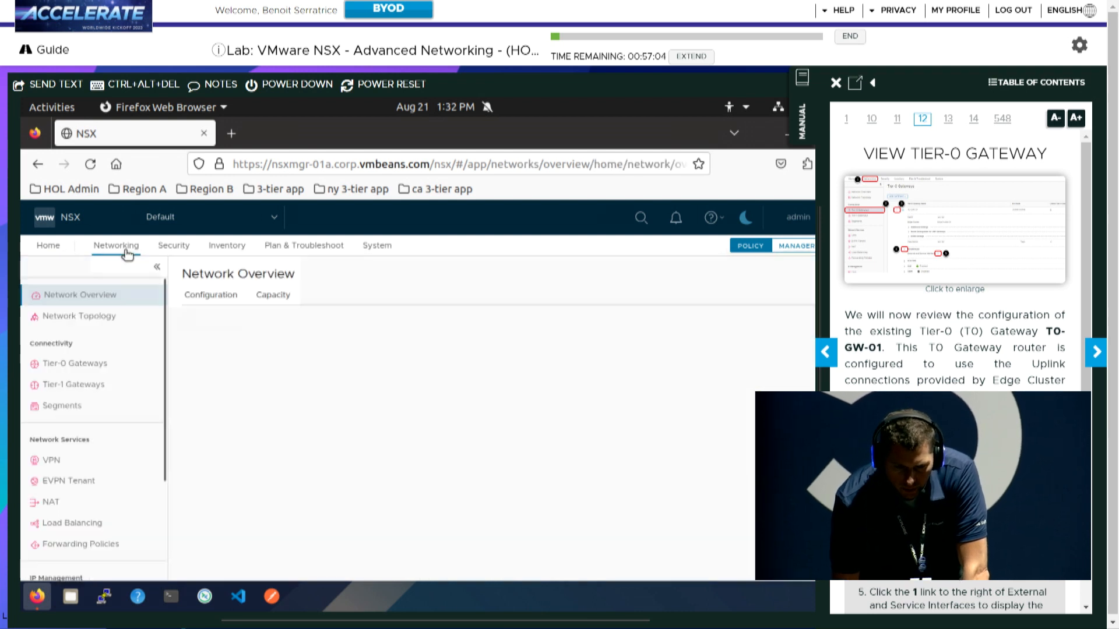
click(98, 369)
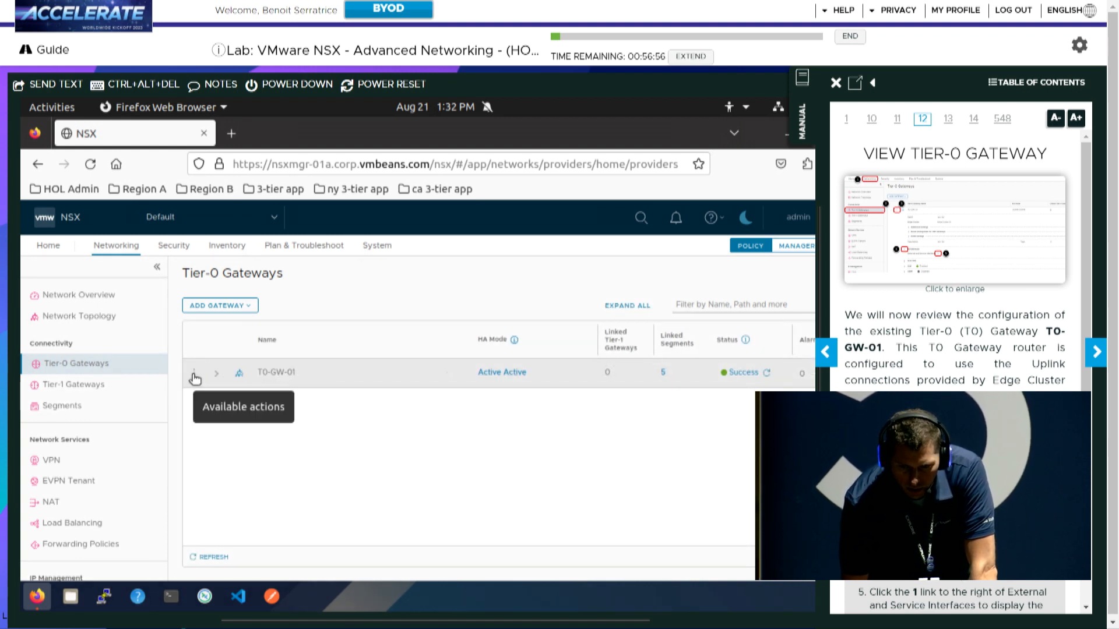
click(195, 374)
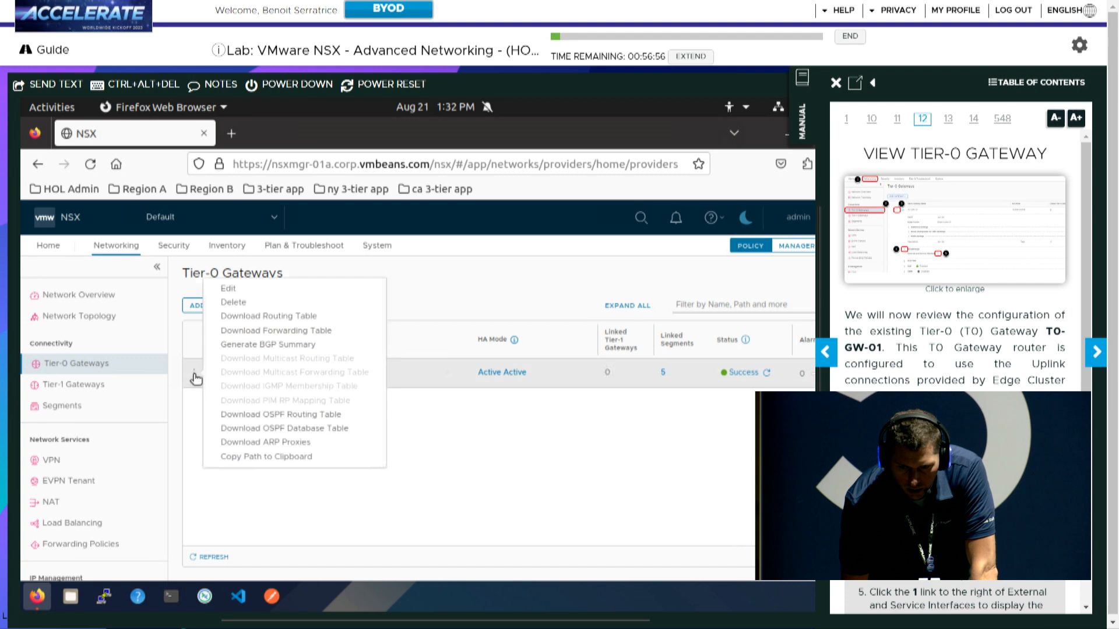
click(228, 289)
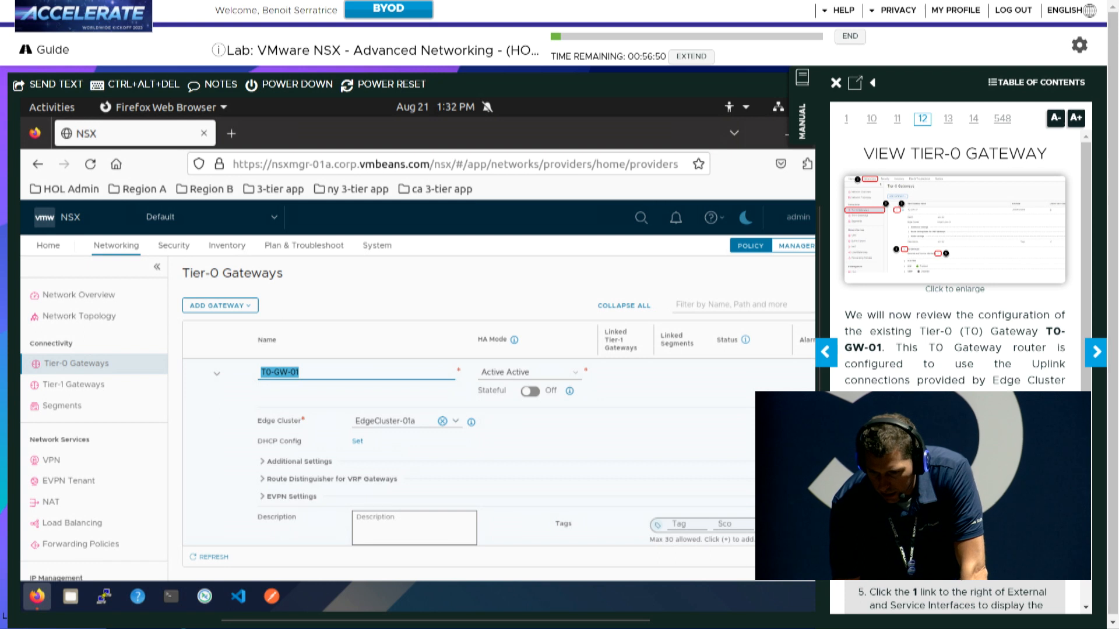
scroll(955, 350, down, 1)
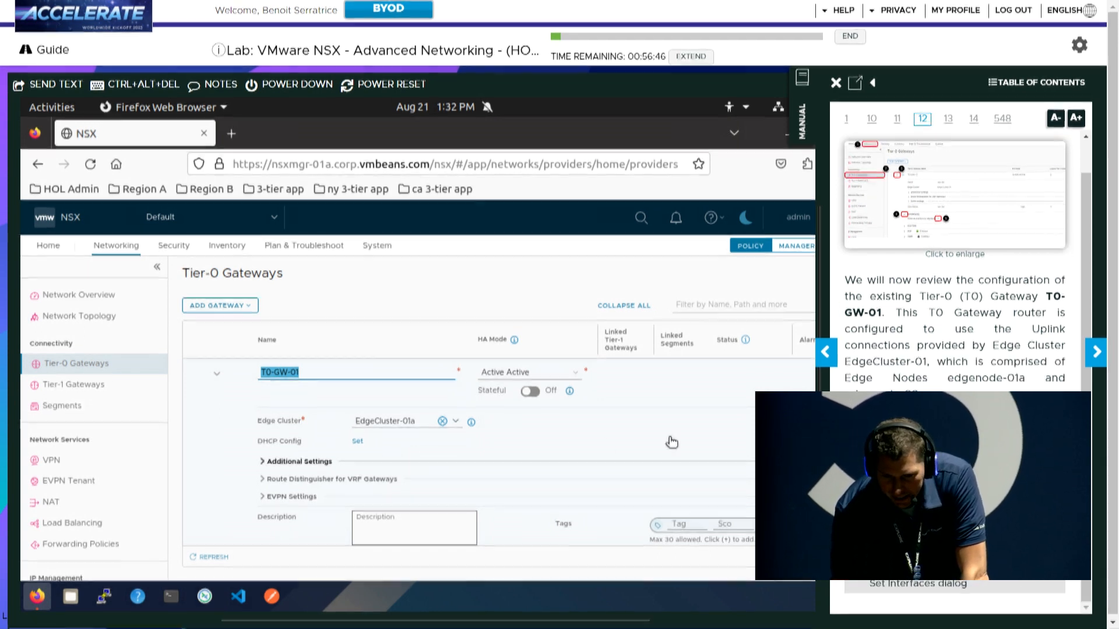
scroll(669, 442, down, 2)
scroll(623, 487, down, 2)
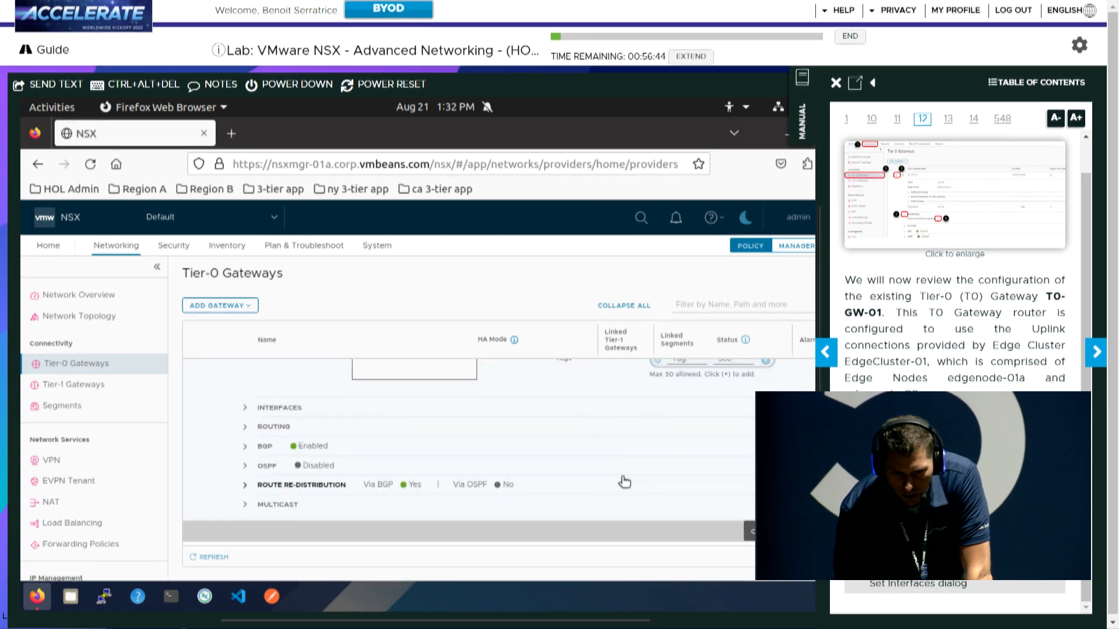
scroll(466, 454, up, 2)
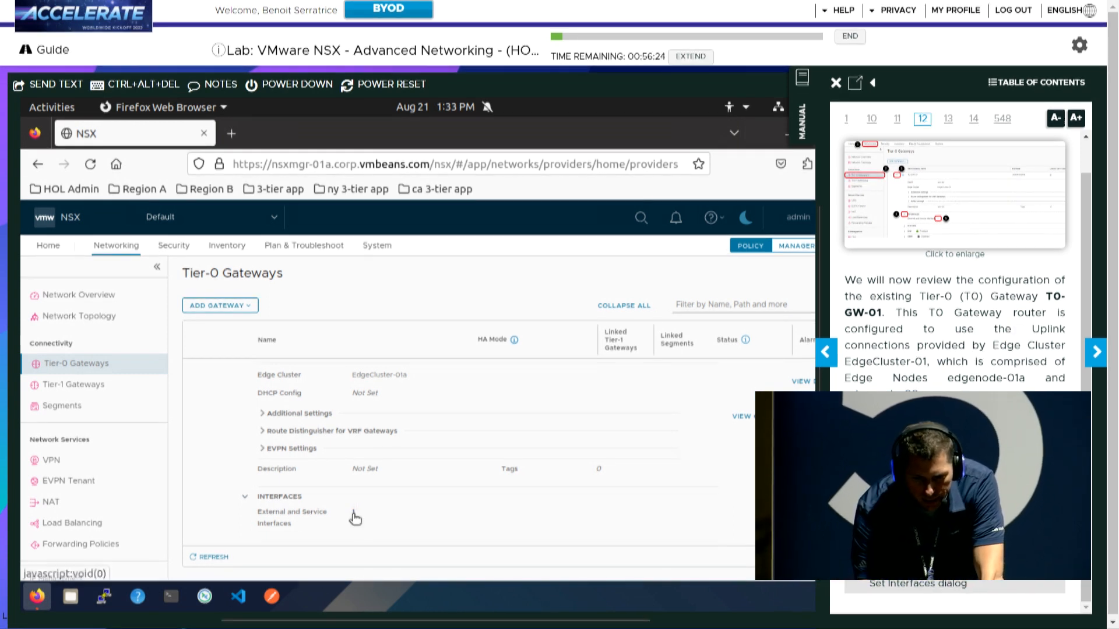
click(355, 517)
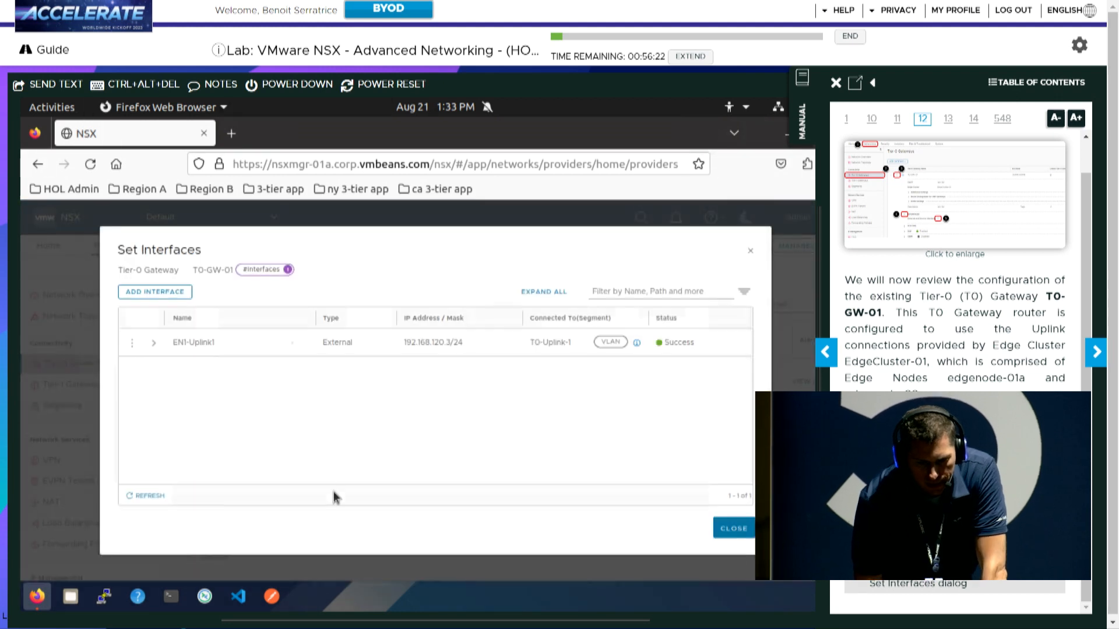
Check EN1-Uplink1 uses edgenode-01a and segment T0-Uplink-1, then close with the manual on page 14
click(154, 345)
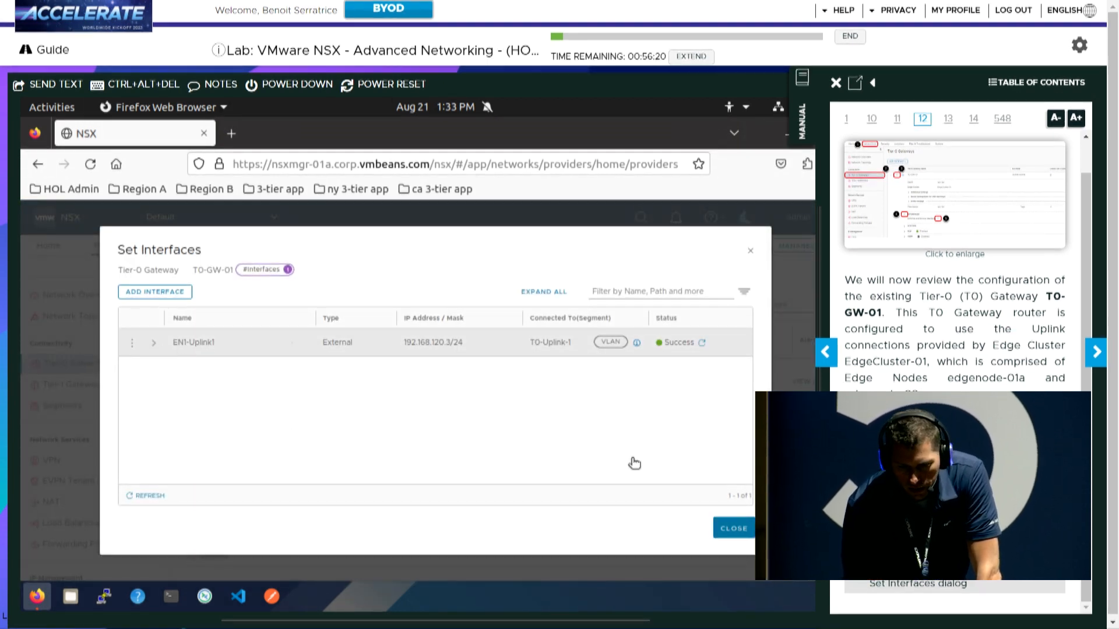
click(1096, 352)
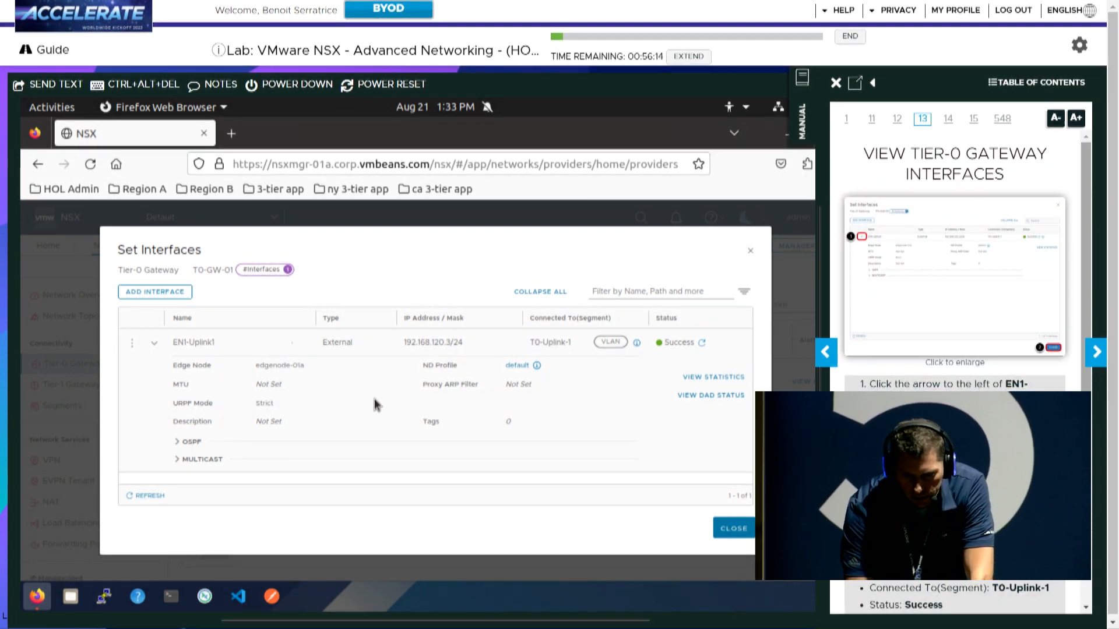
drag(527, 344, 576, 345)
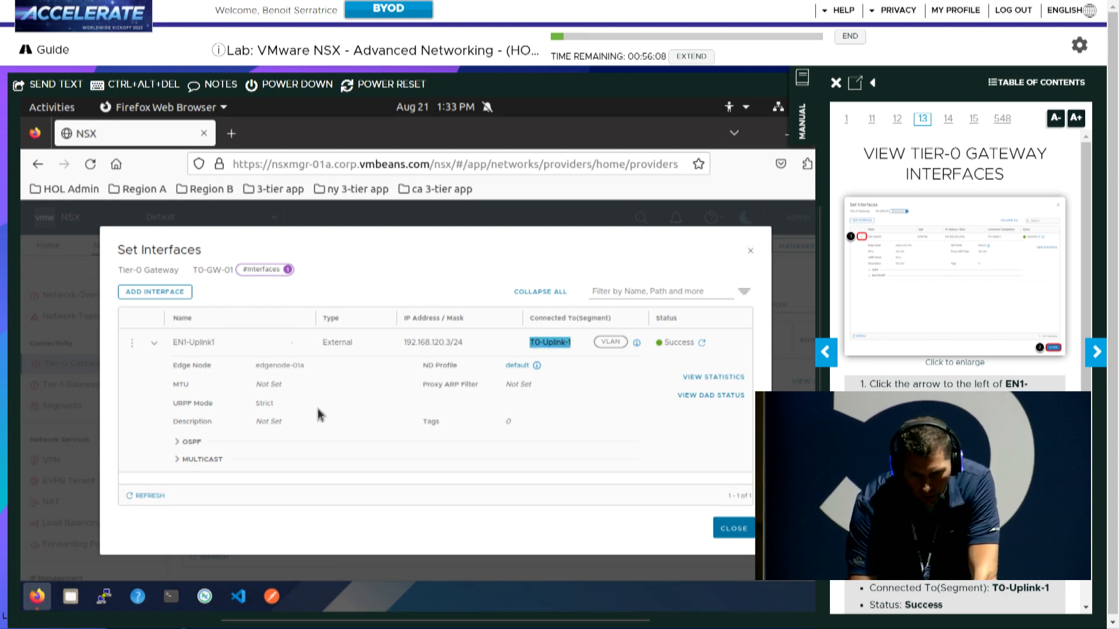
drag(258, 365, 327, 380)
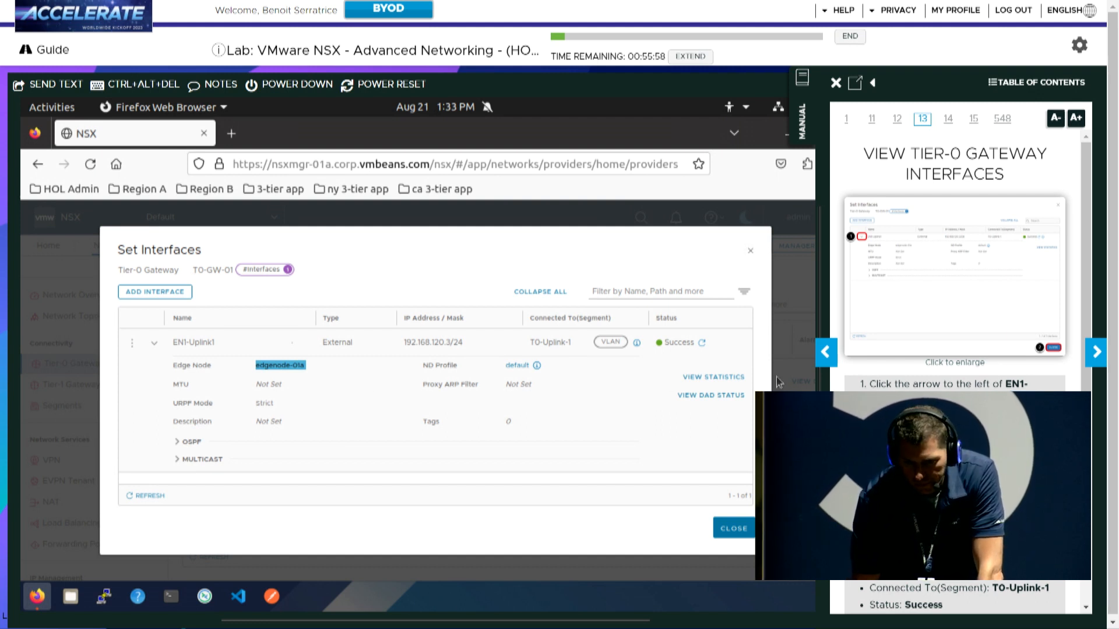
click(1098, 352)
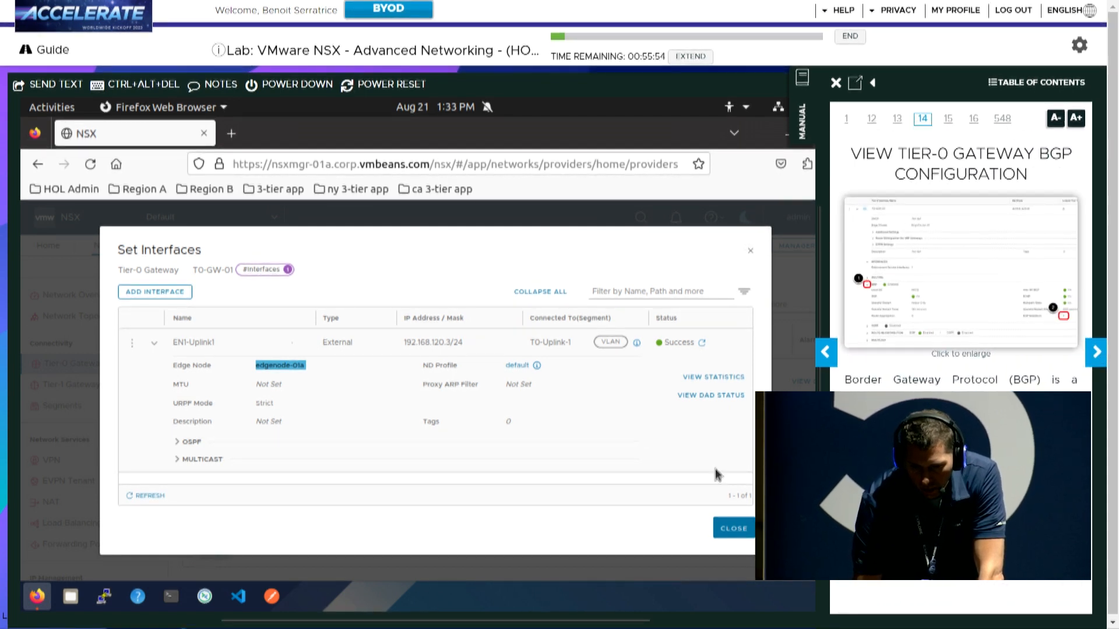
click(735, 529)
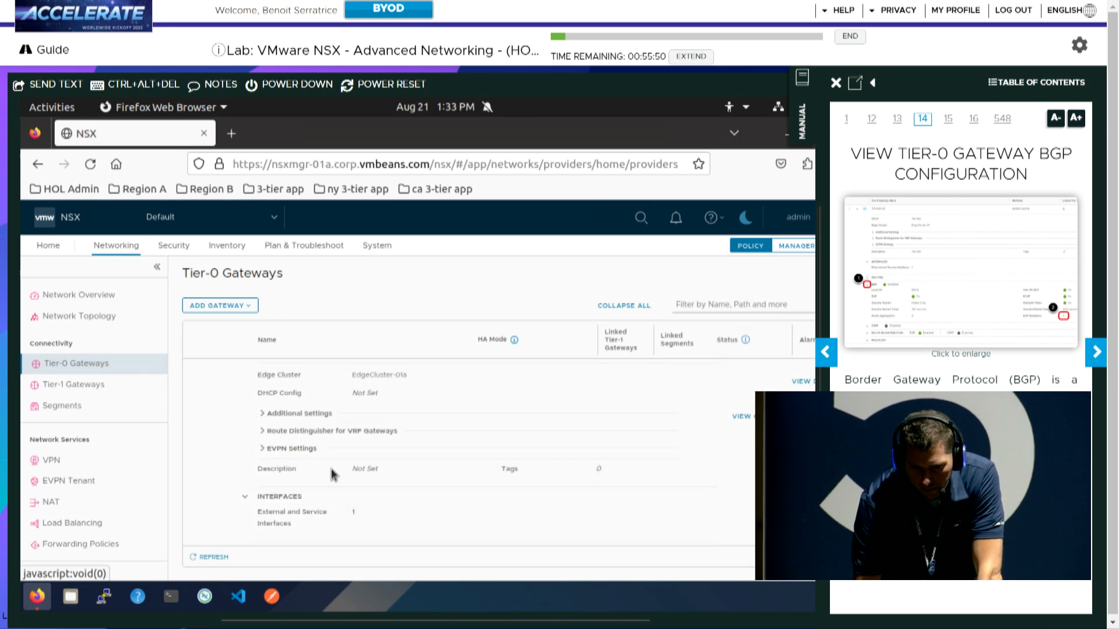
Inspect T0-GW-01's BGP neighbor 192.168.120.1, sourced from 192.168.120.3, then close the neighbors list
scroll(341, 474, down, 3)
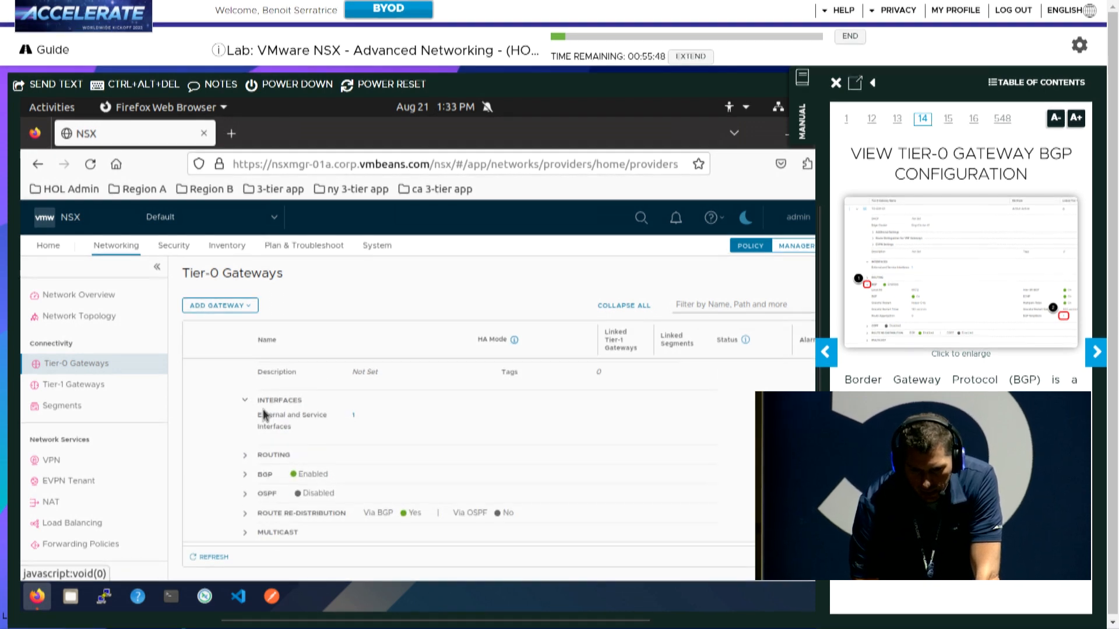
click(245, 475)
scroll(317, 489, down, 3)
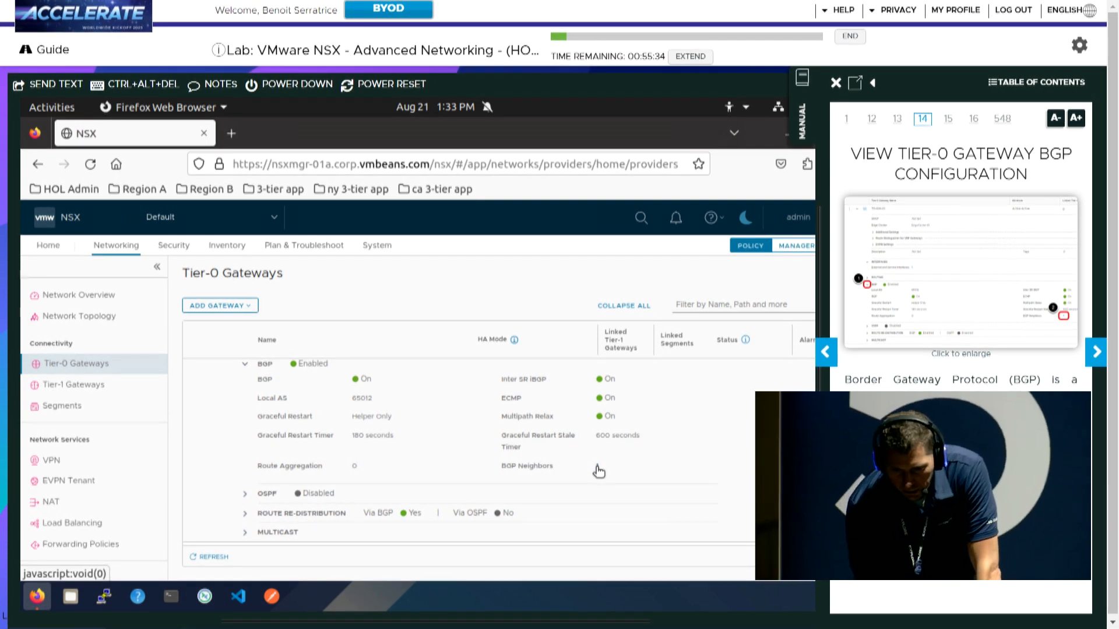
click(598, 468)
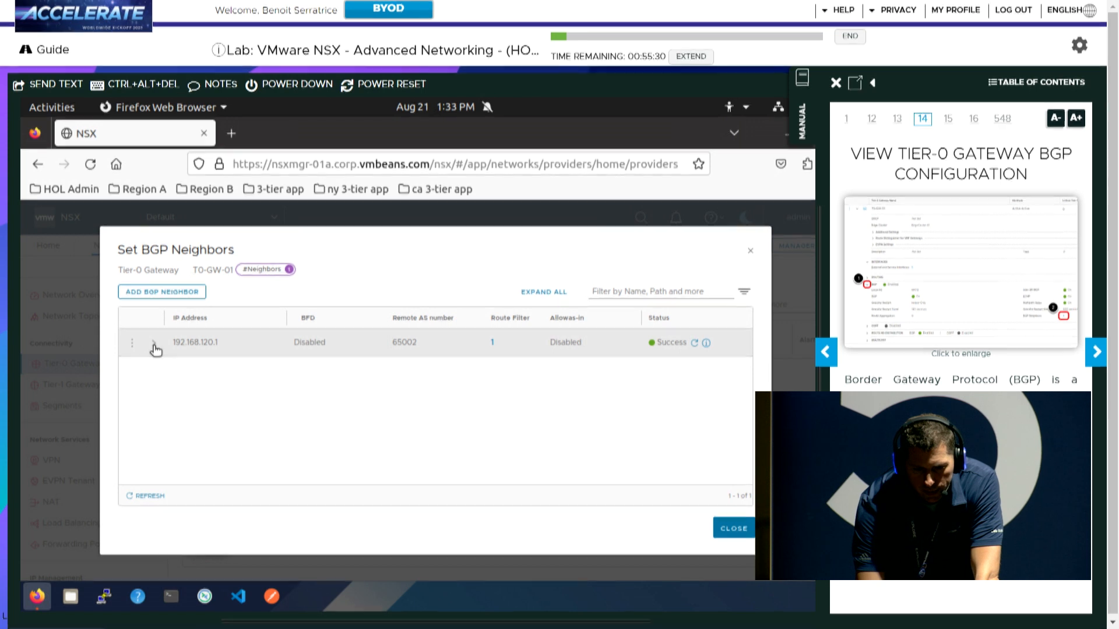
click(154, 345)
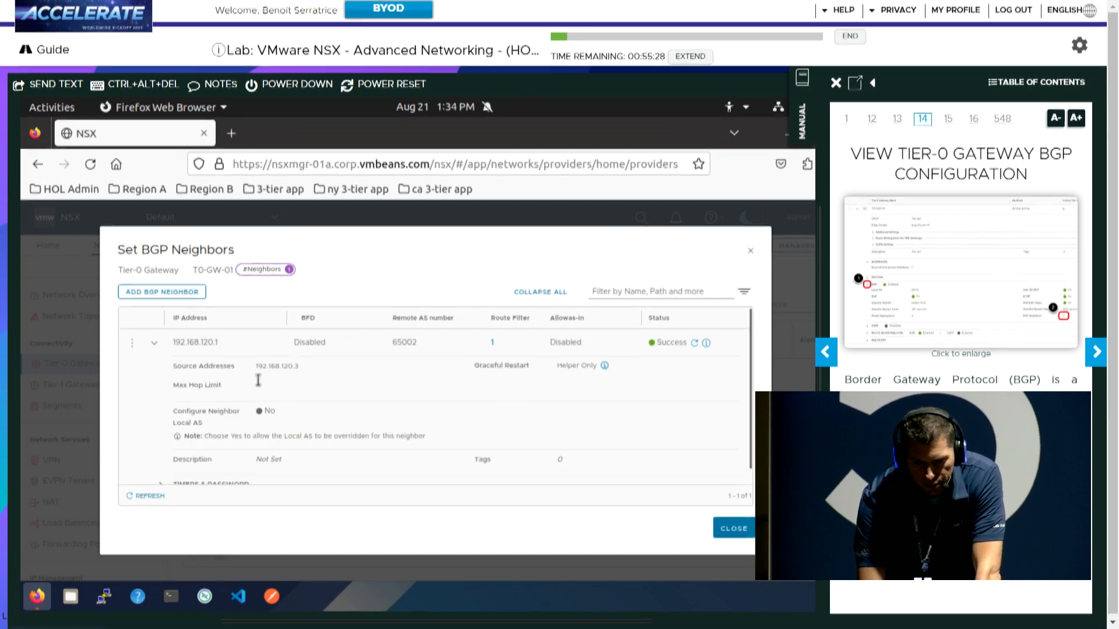
drag(255, 367, 301, 366)
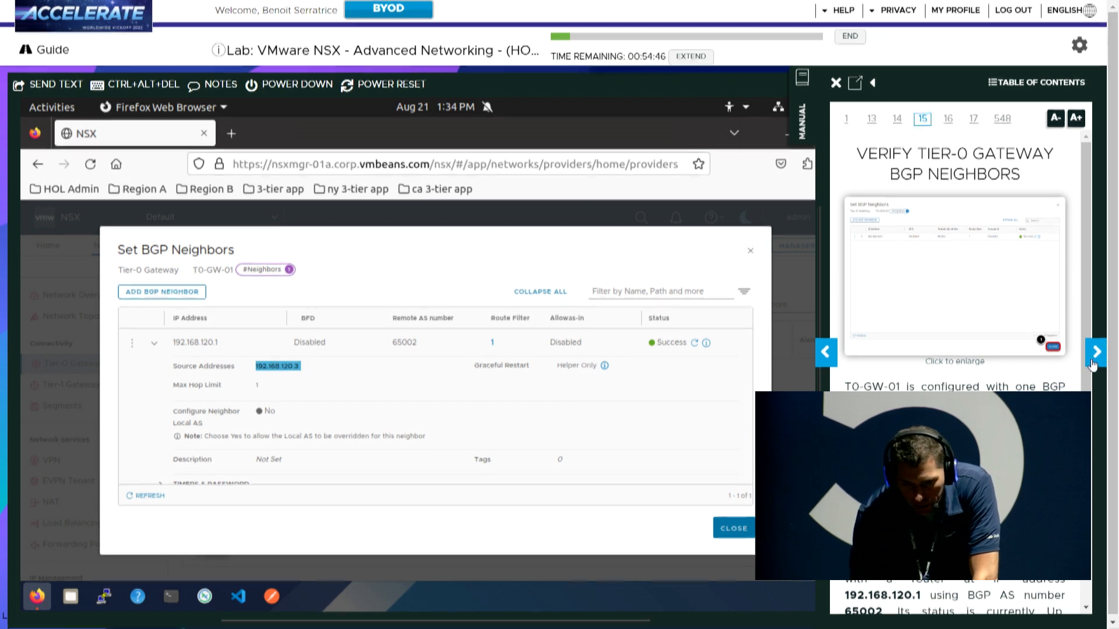
click(1092, 364)
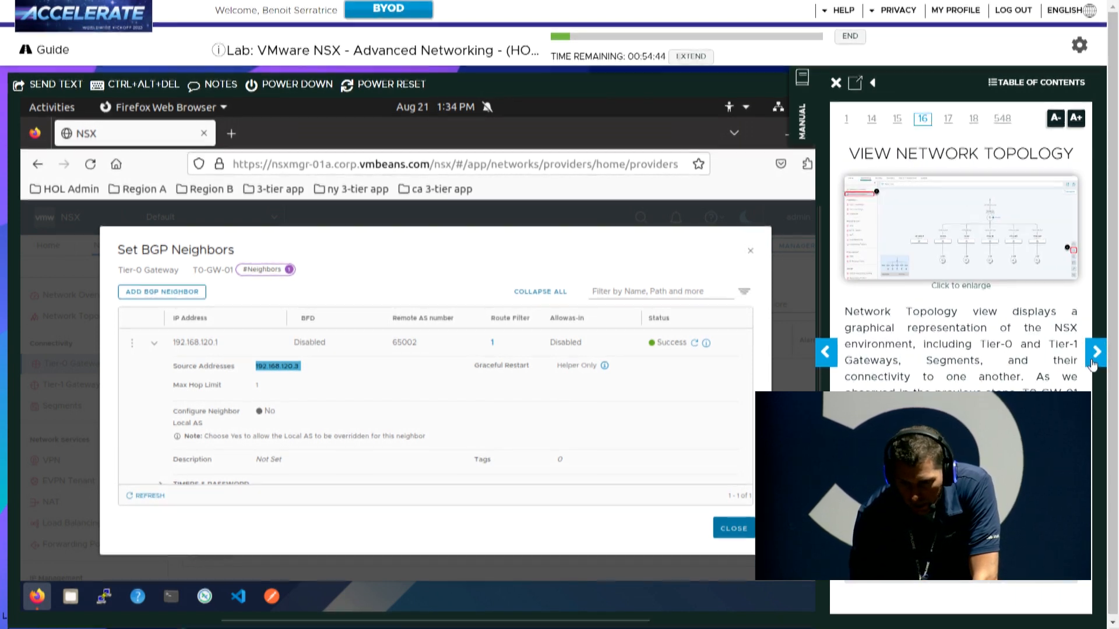
click(732, 529)
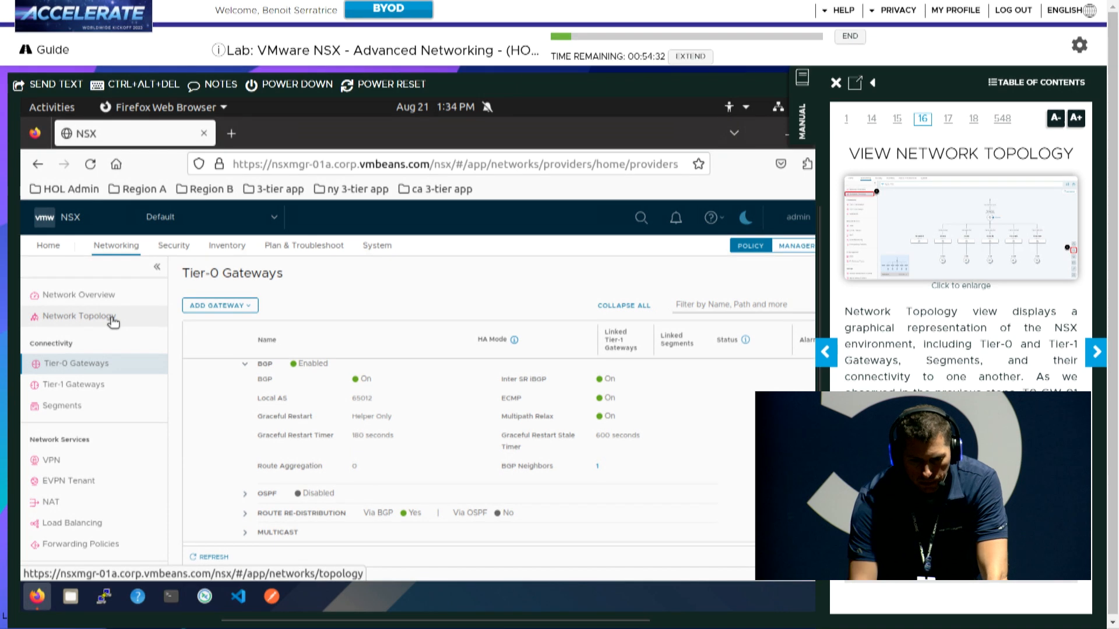
View the Network Topology map of the Tier-0 gateway, segments and VMs; advance manual to page 17
click(113, 323)
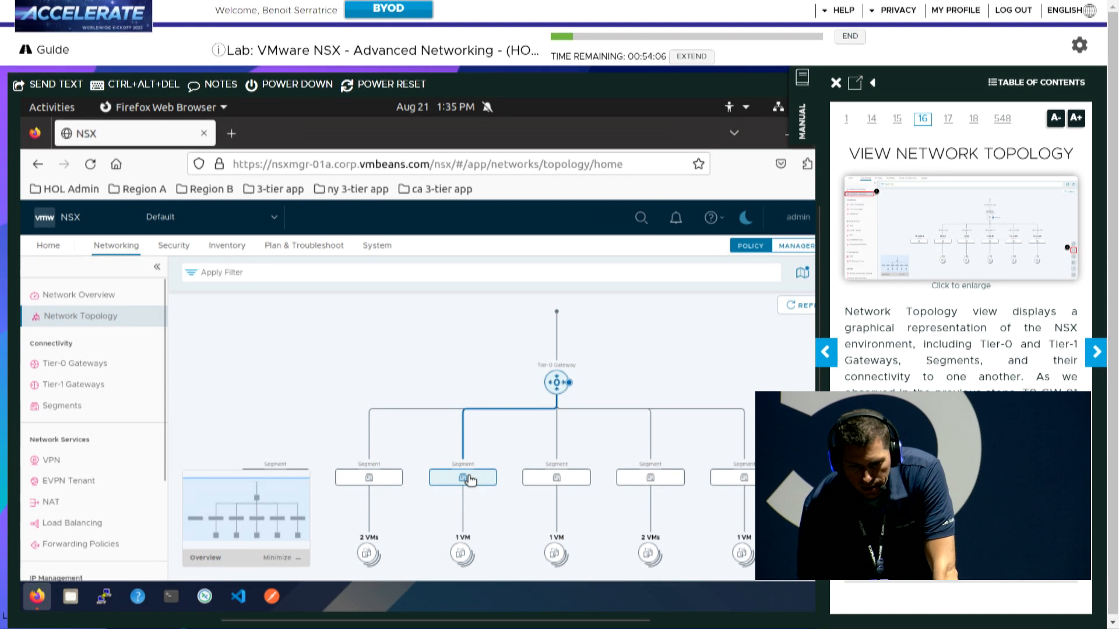
mouse_move(469, 480)
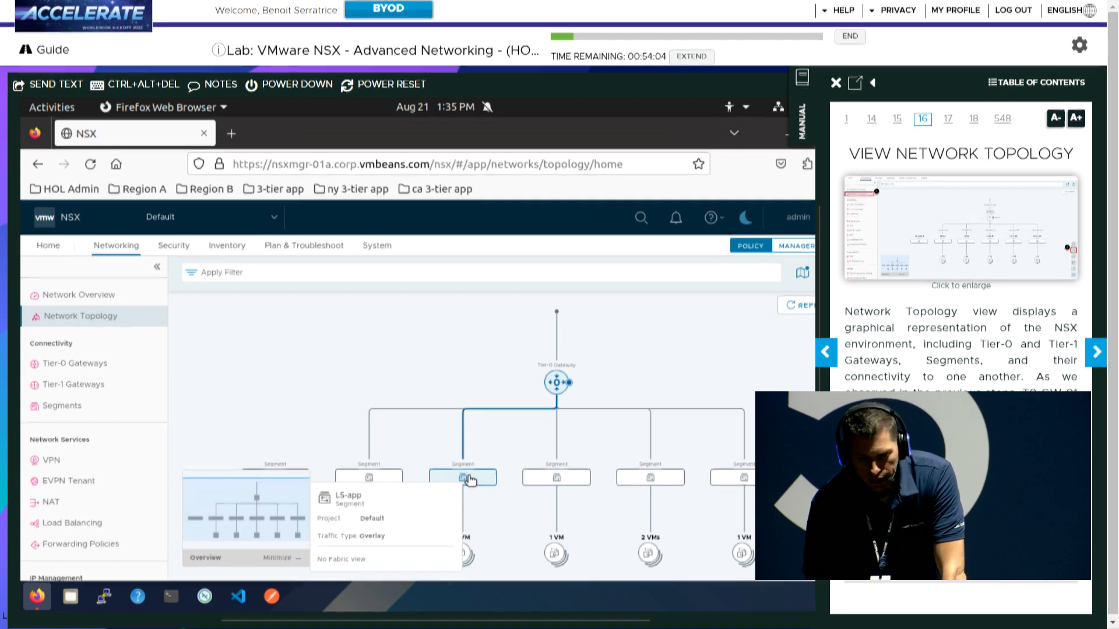
mouse_move(571, 389)
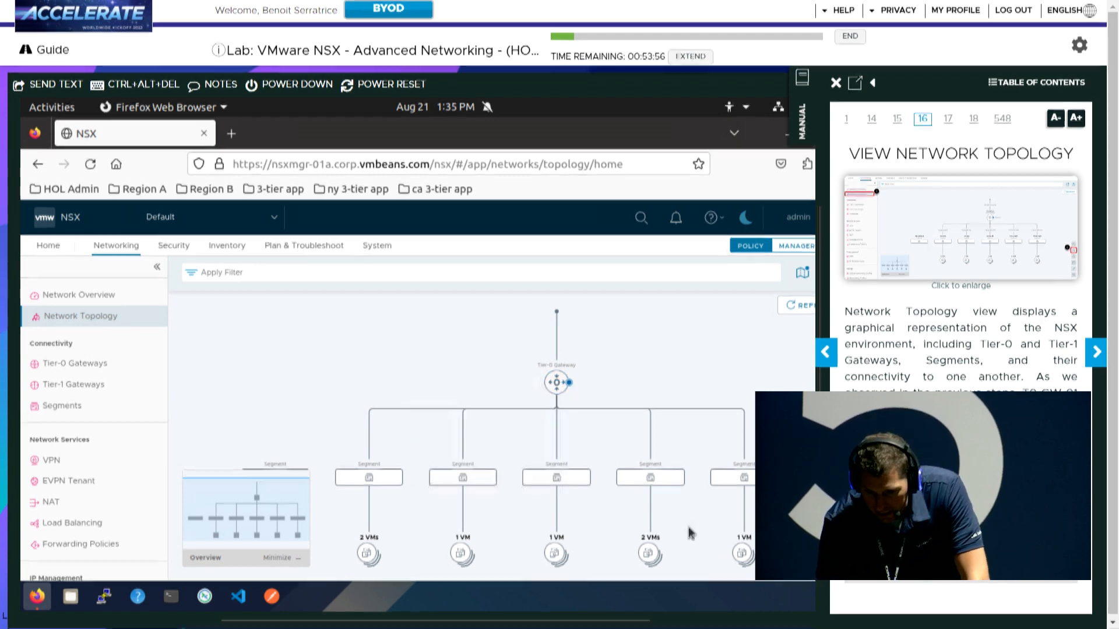
mouse_move(650, 476)
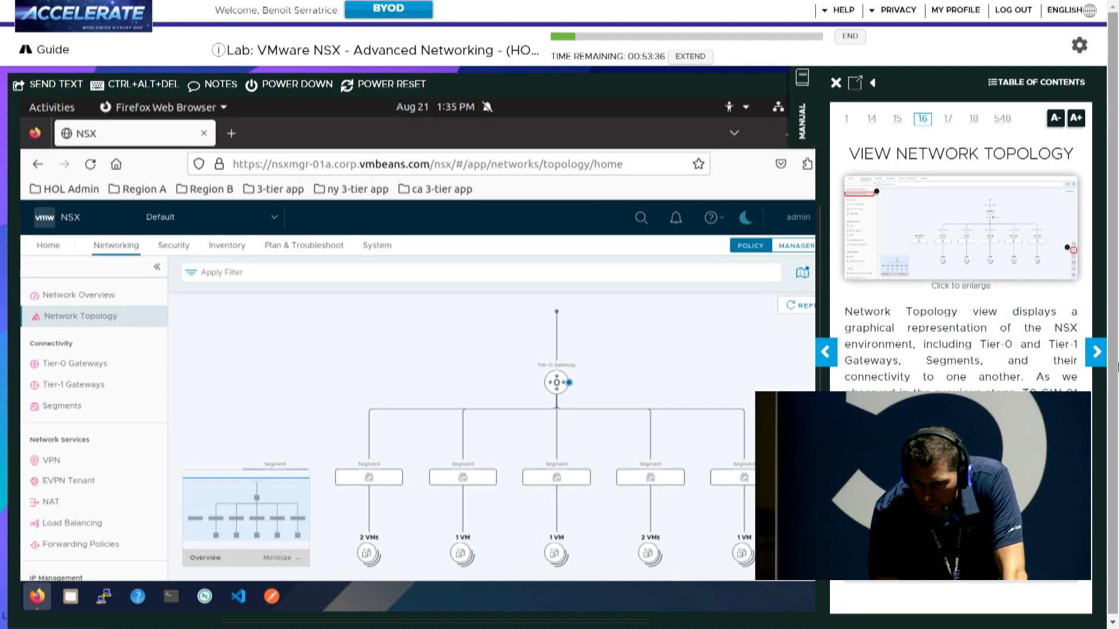
click(1099, 360)
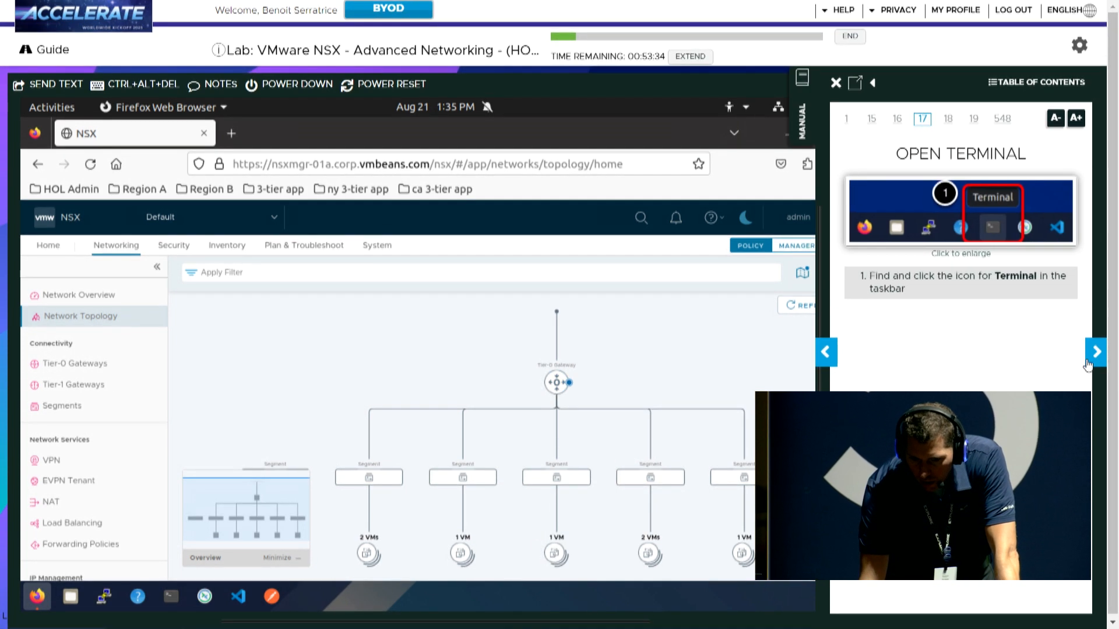
In a maximized terminal, run tracepath -n to 172.16.10.11, correcting the mistyped 172.168 address
click(170, 596)
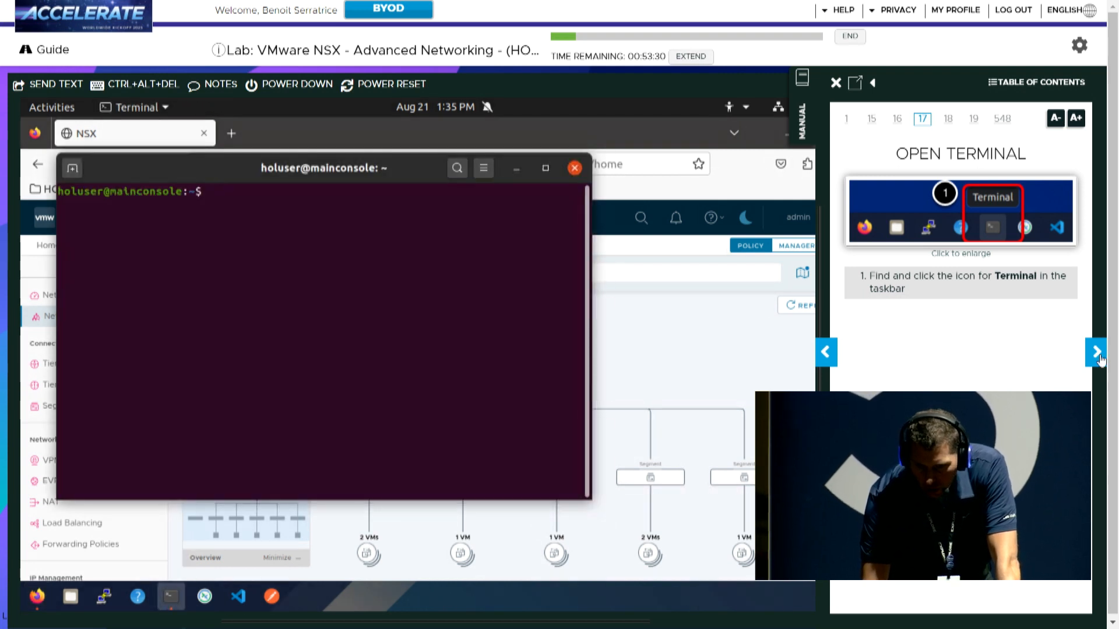
click(1098, 354)
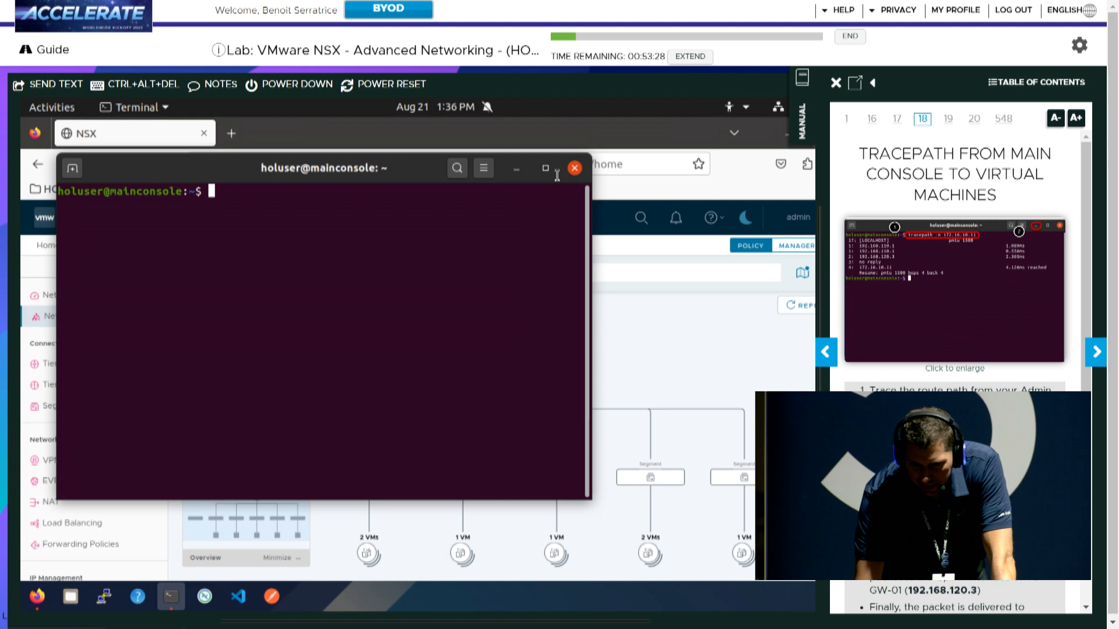
click(545, 170)
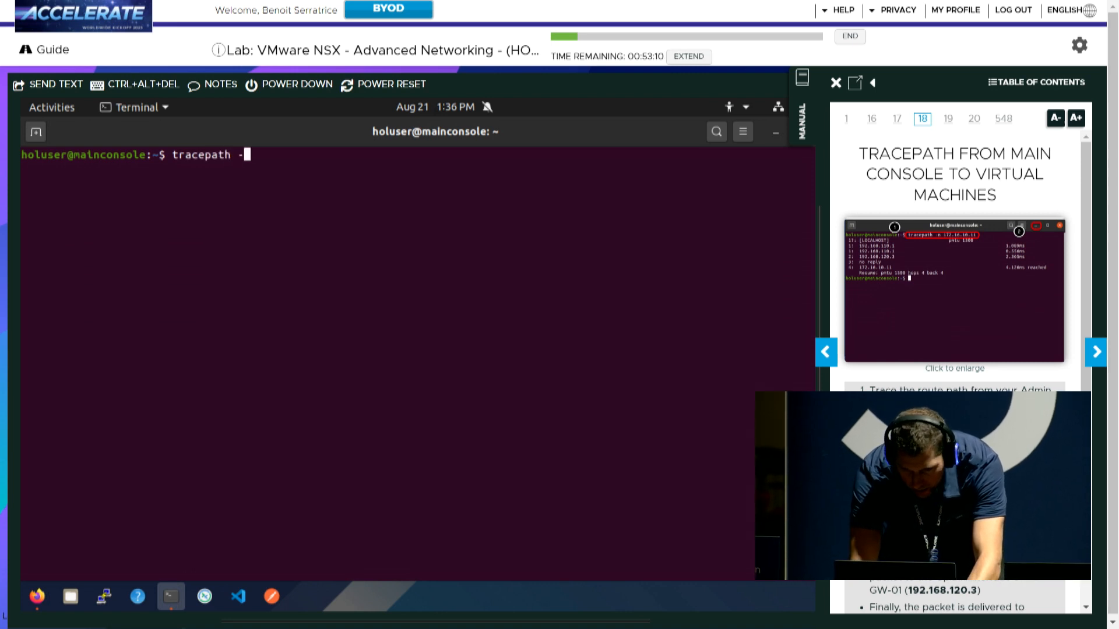
text(n)
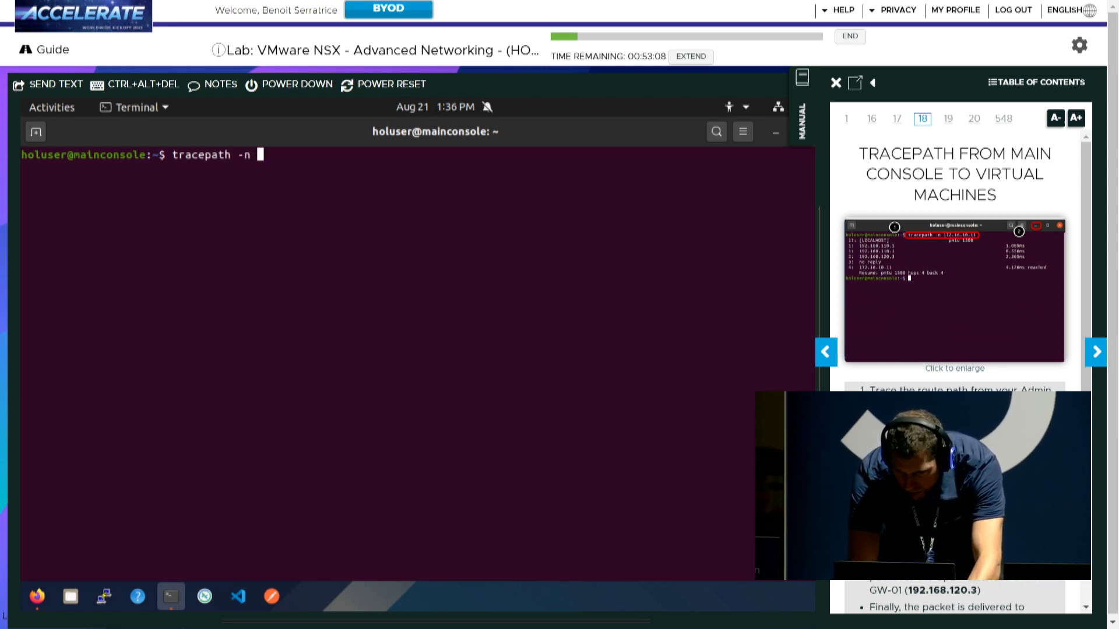
text( 172.168.10.11)
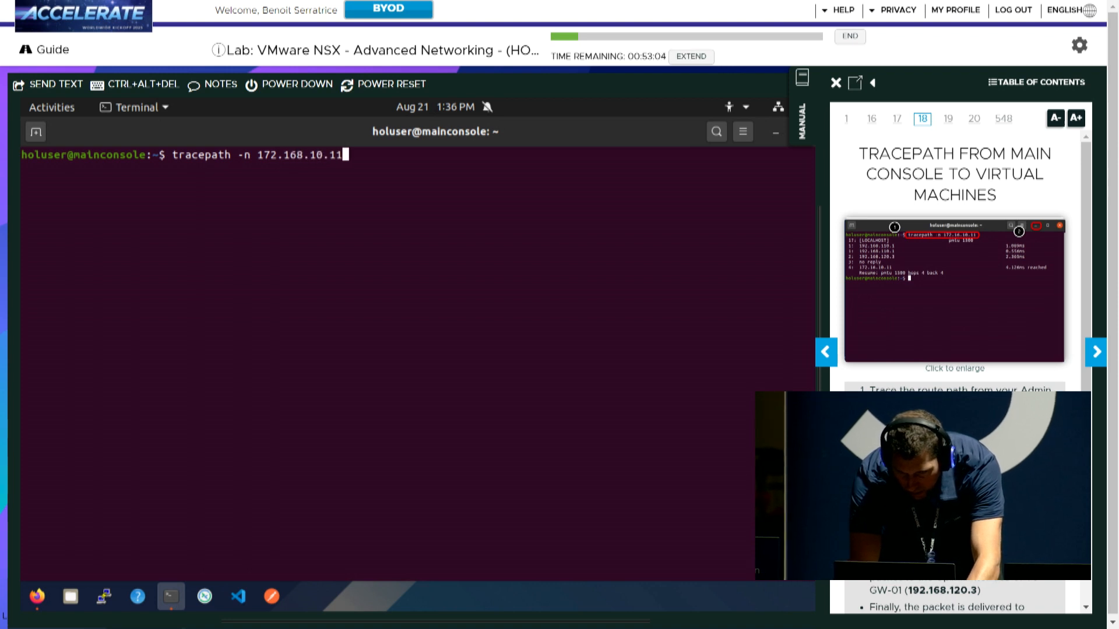
key(Return)
key(ctrl+c)
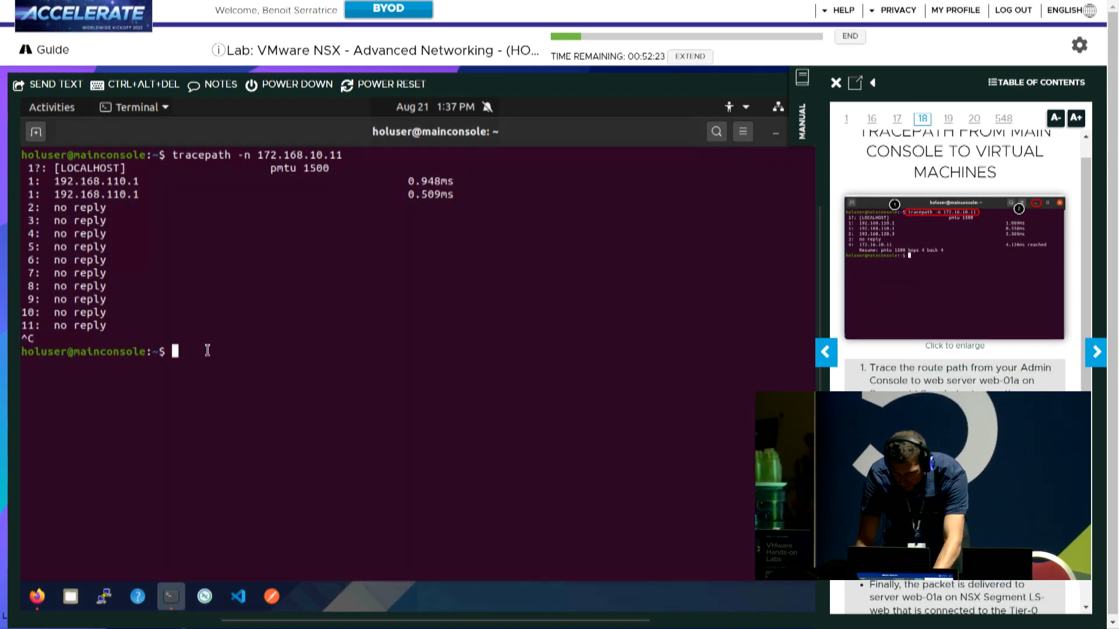
key(Up)
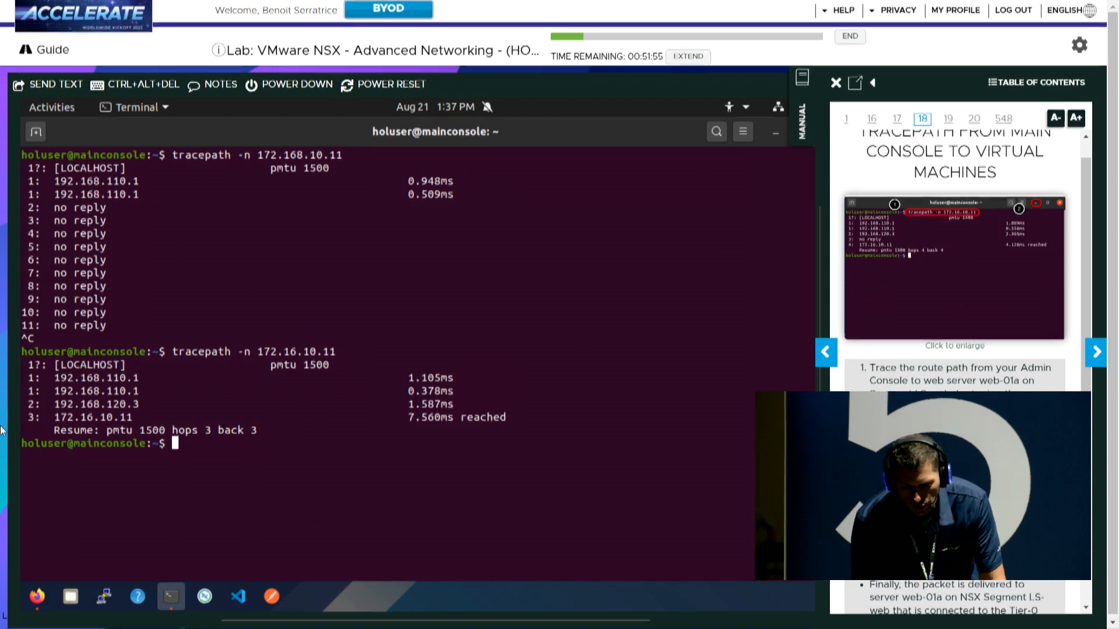
click(1097, 352)
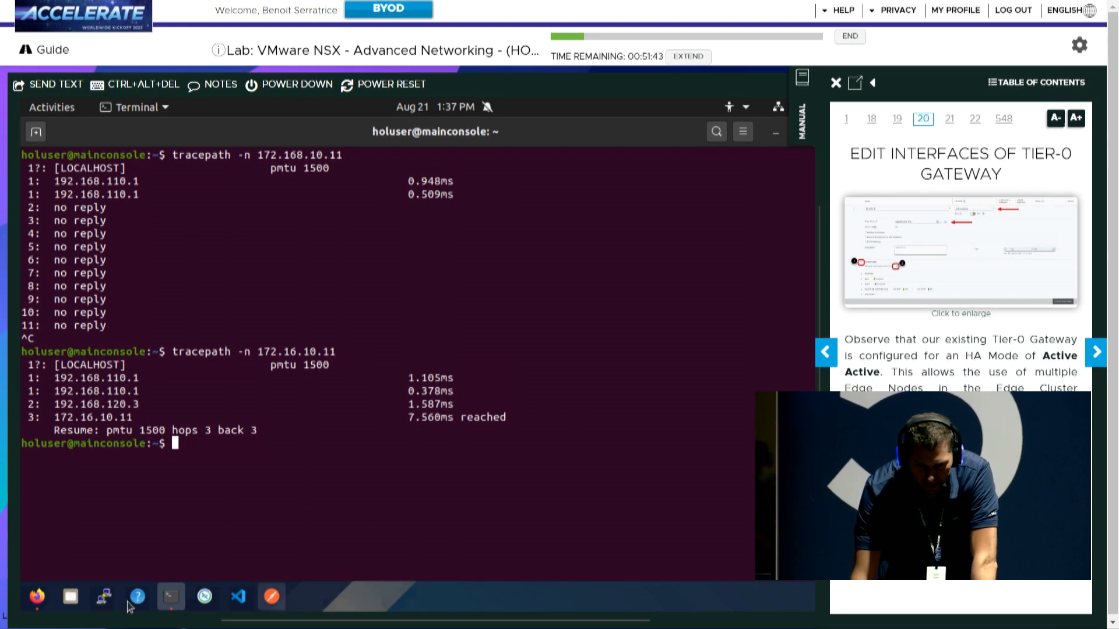
Back in NSX, edit T0-GW-01 and open its external and service interfaces list
click(43, 603)
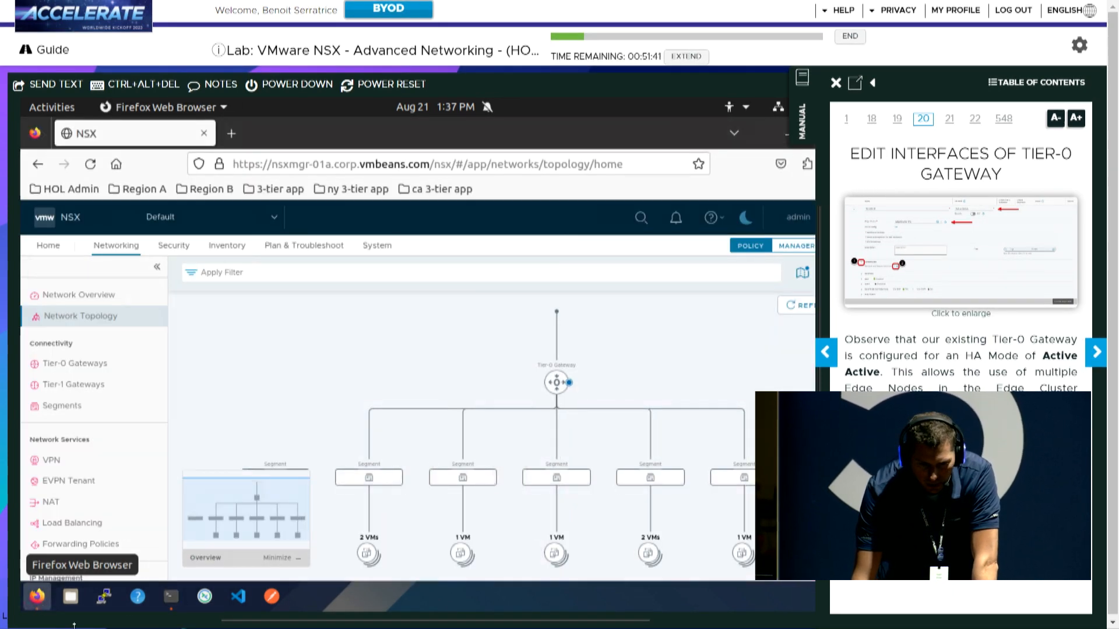
click(70, 364)
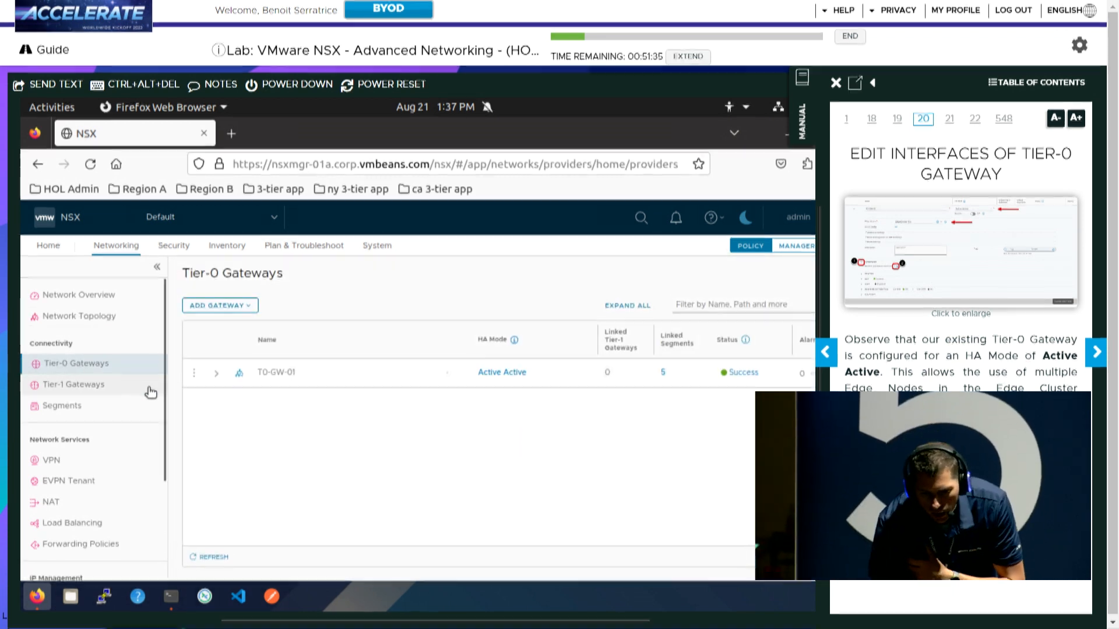
click(195, 374)
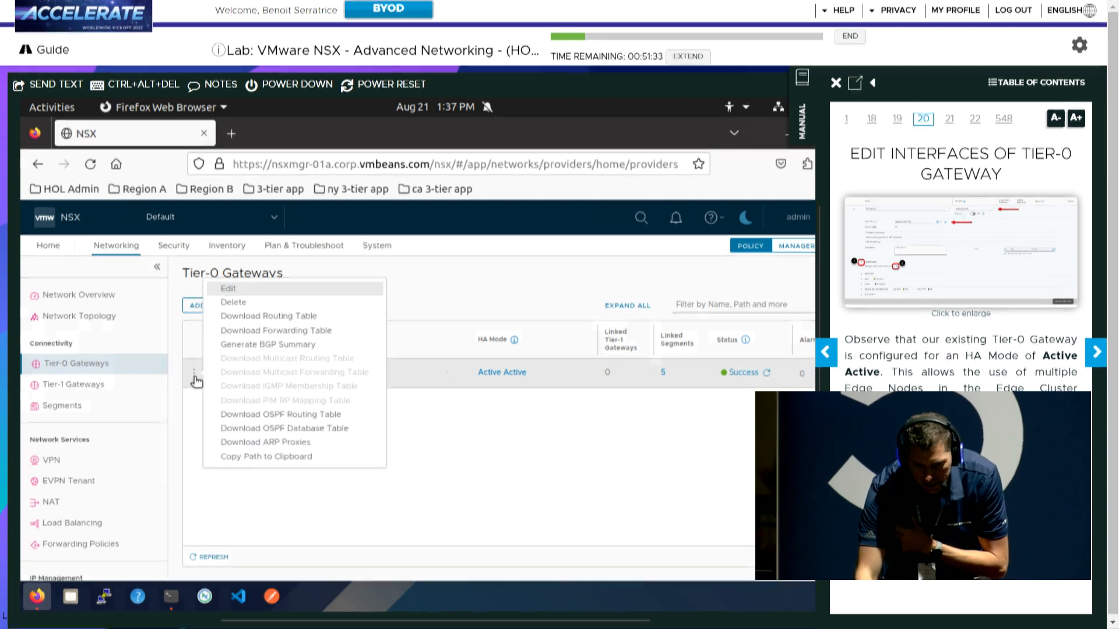
click(246, 290)
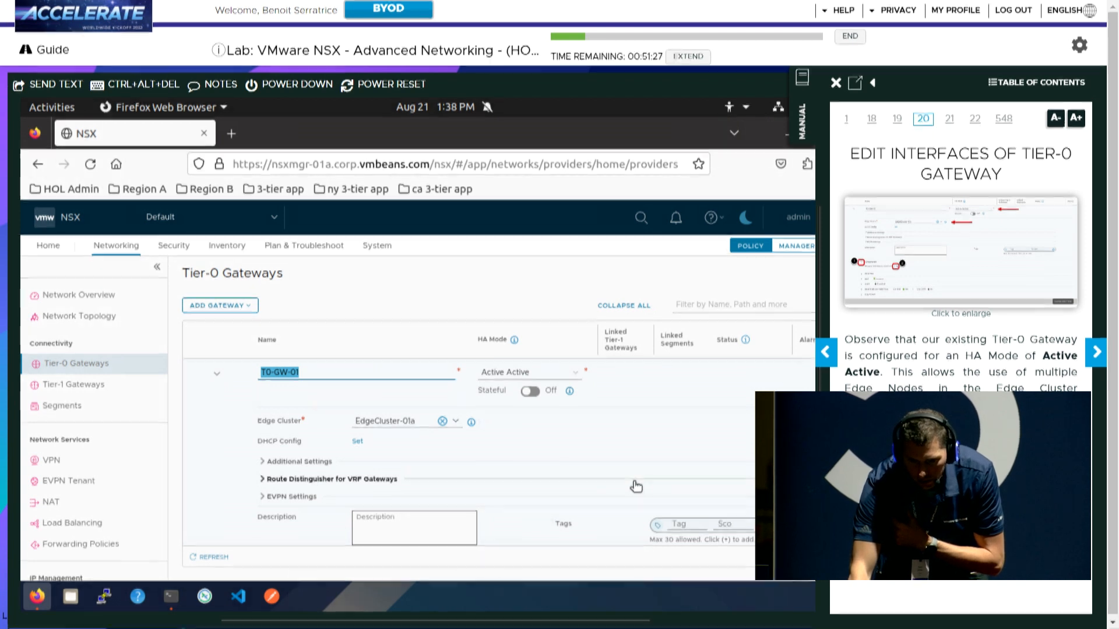
scroll(636, 487, down, 5)
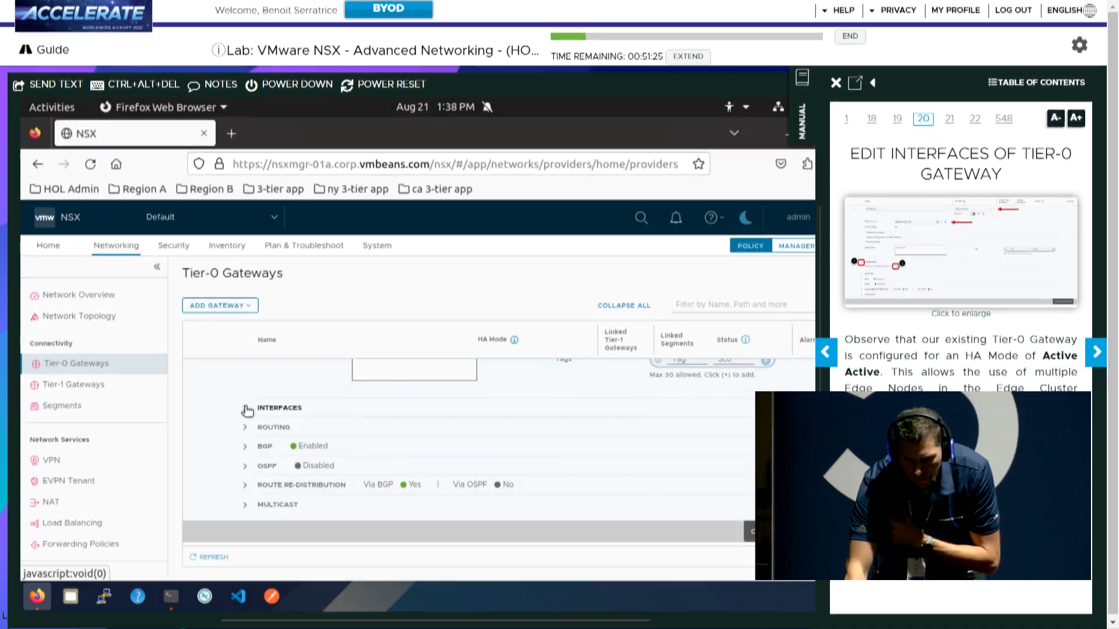
click(247, 410)
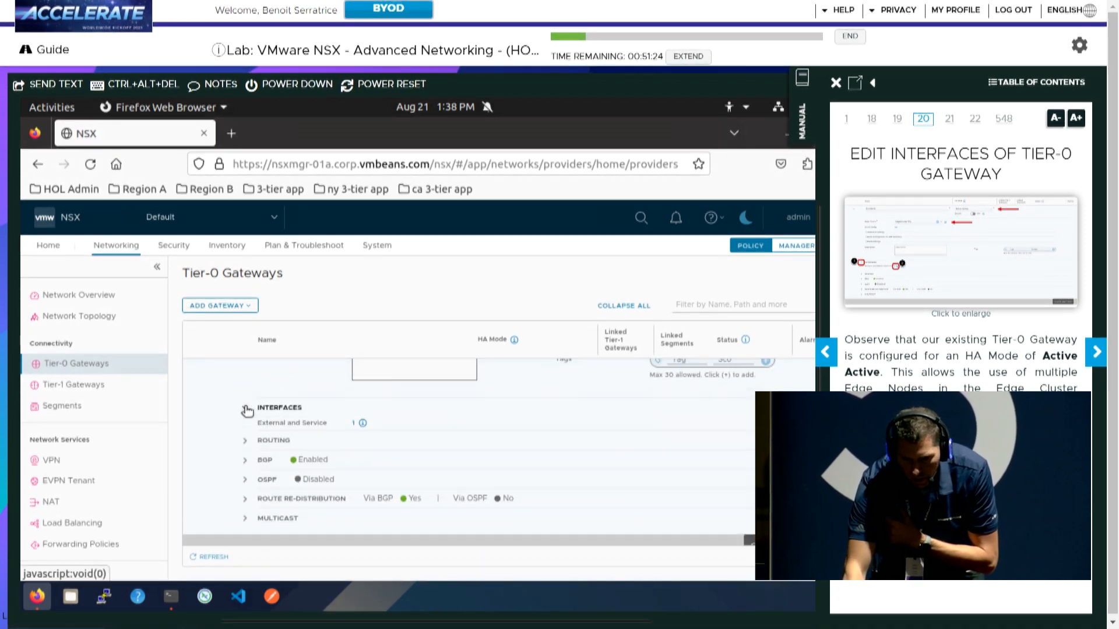
click(355, 428)
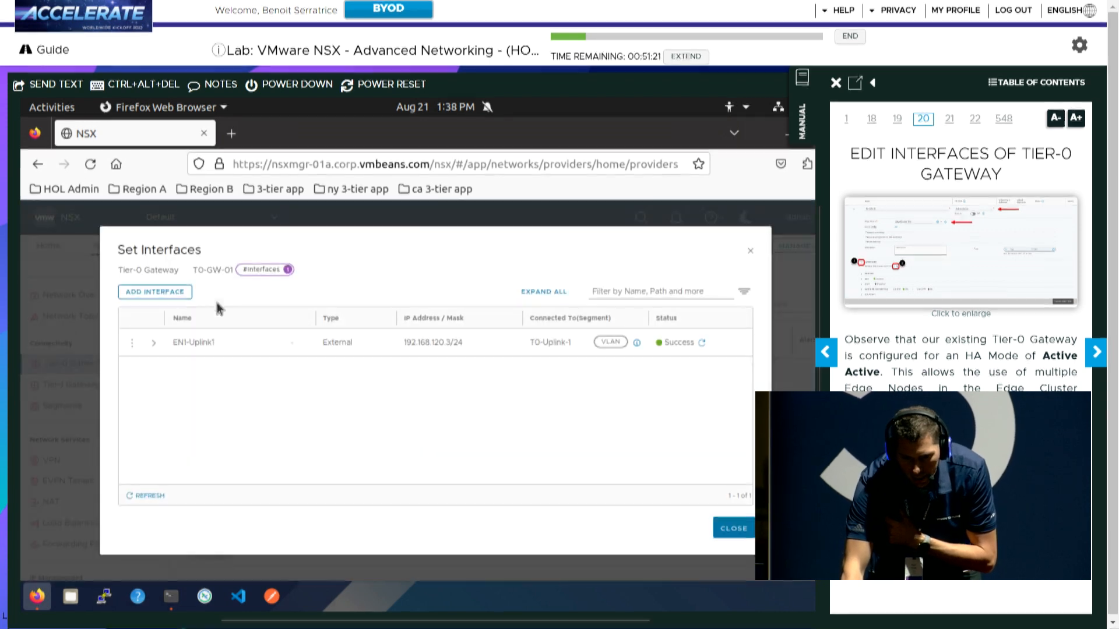
Add a new Tier-0 interface named EN2-Uplink1
click(1097, 353)
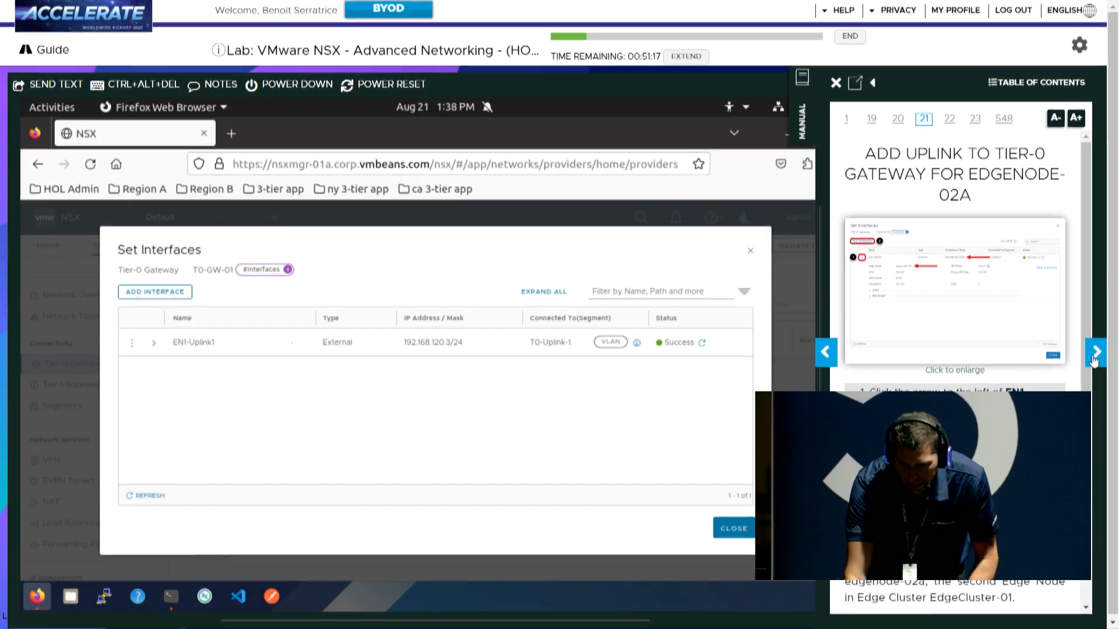
scroll(1075, 370, down, 1)
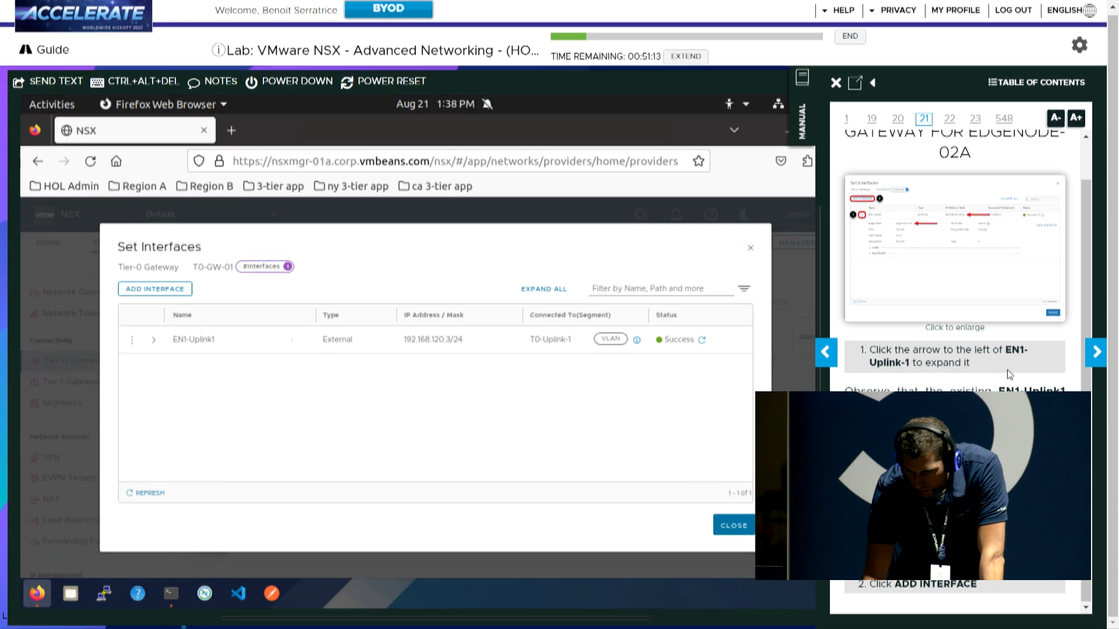
click(1096, 354)
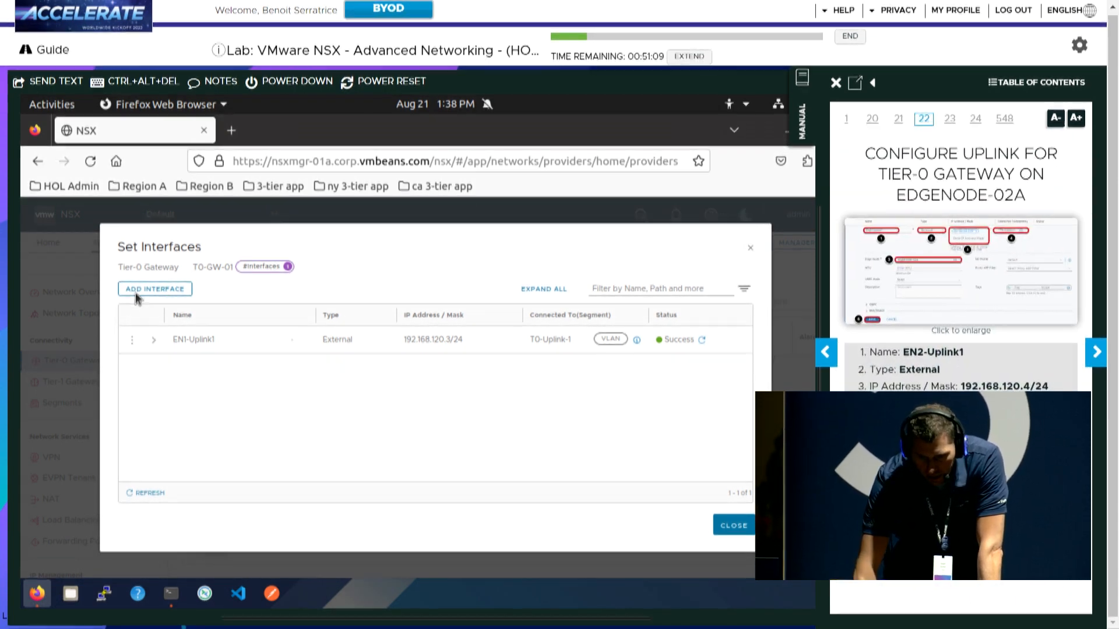
click(156, 289)
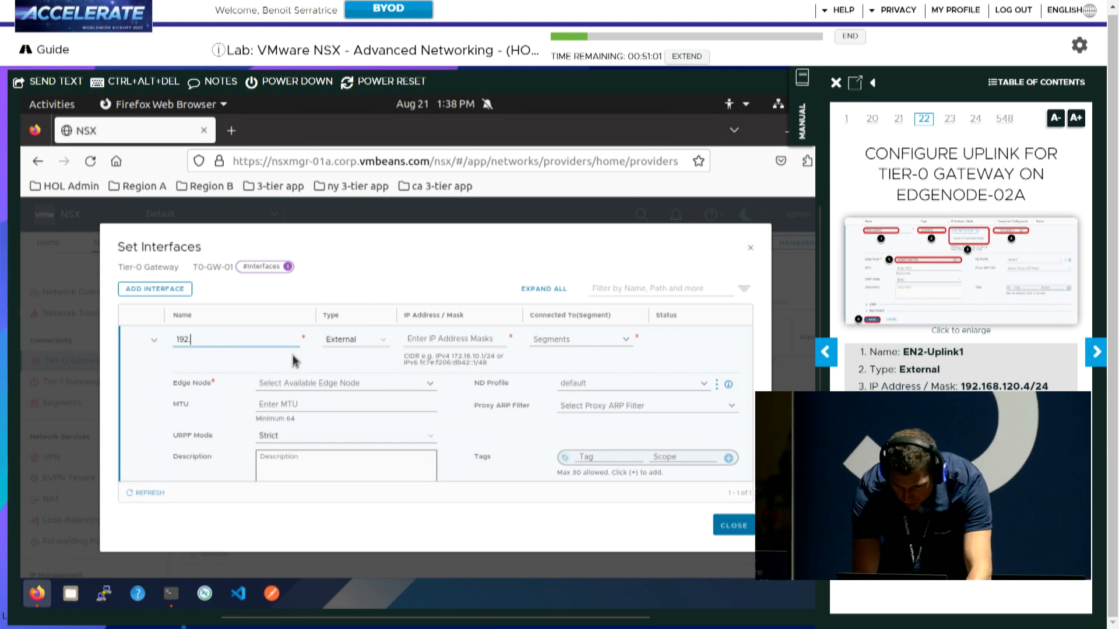
text(EN2-U)
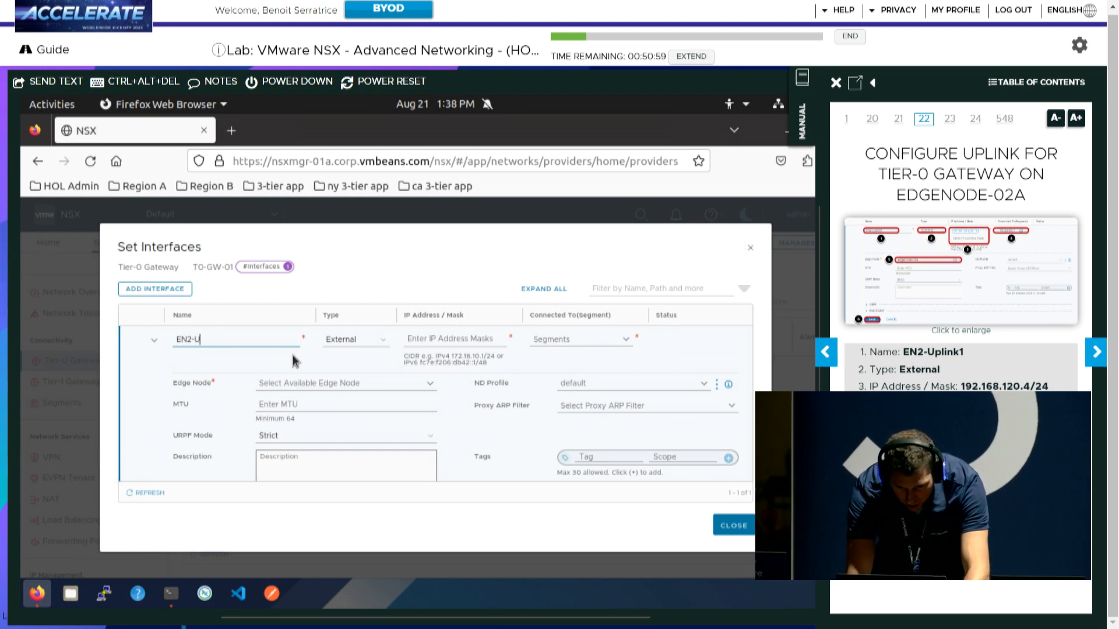
text(plink1)
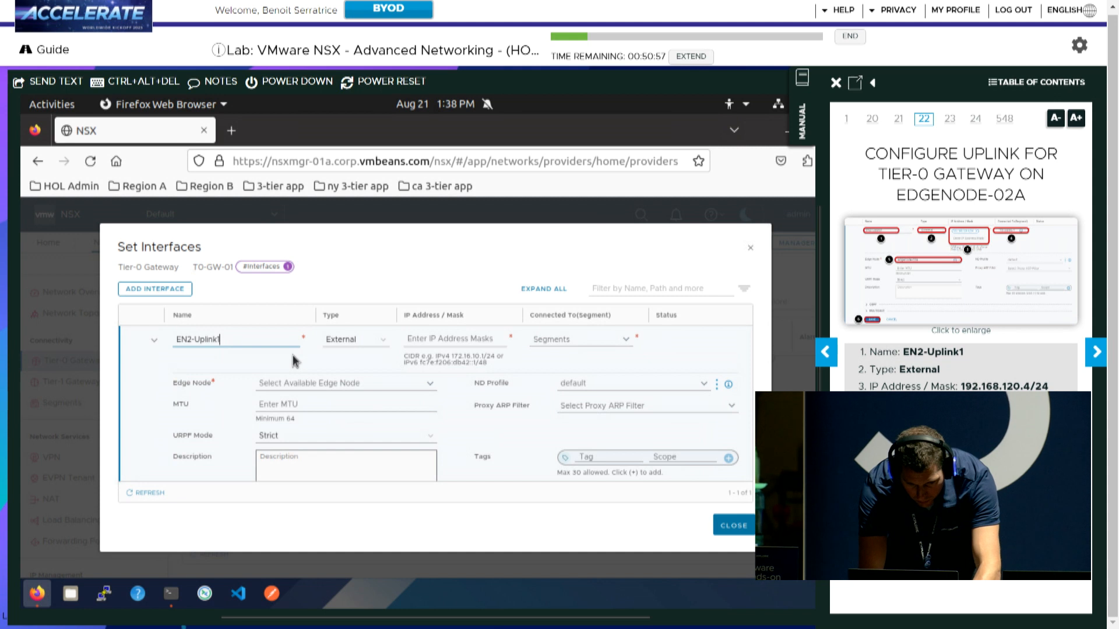
key(Tab)
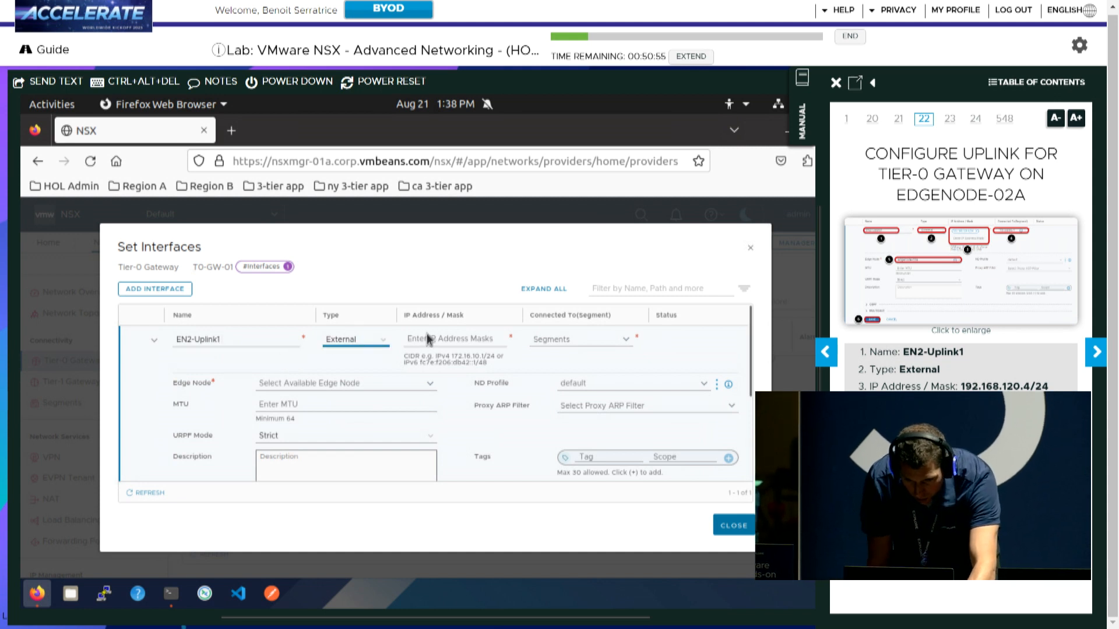
Give EN2-Uplink1 IP 192.168.120.4/24, segment T0-Uplink-1, edge node edgenode-02a, and save
click(424, 343)
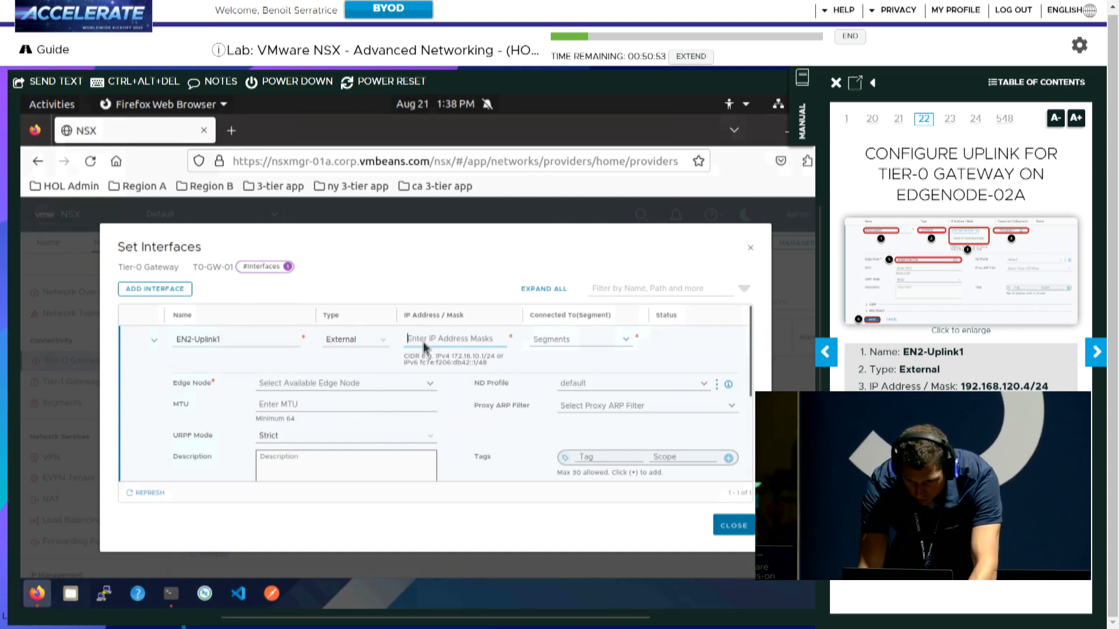
text(192.168.120.4)
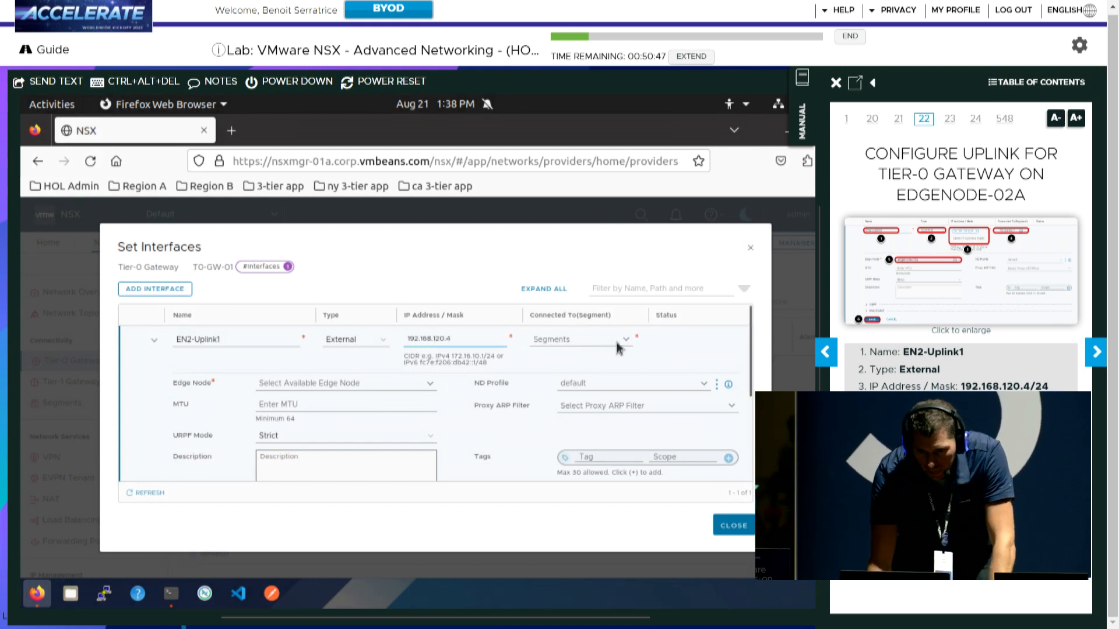
text(/24)
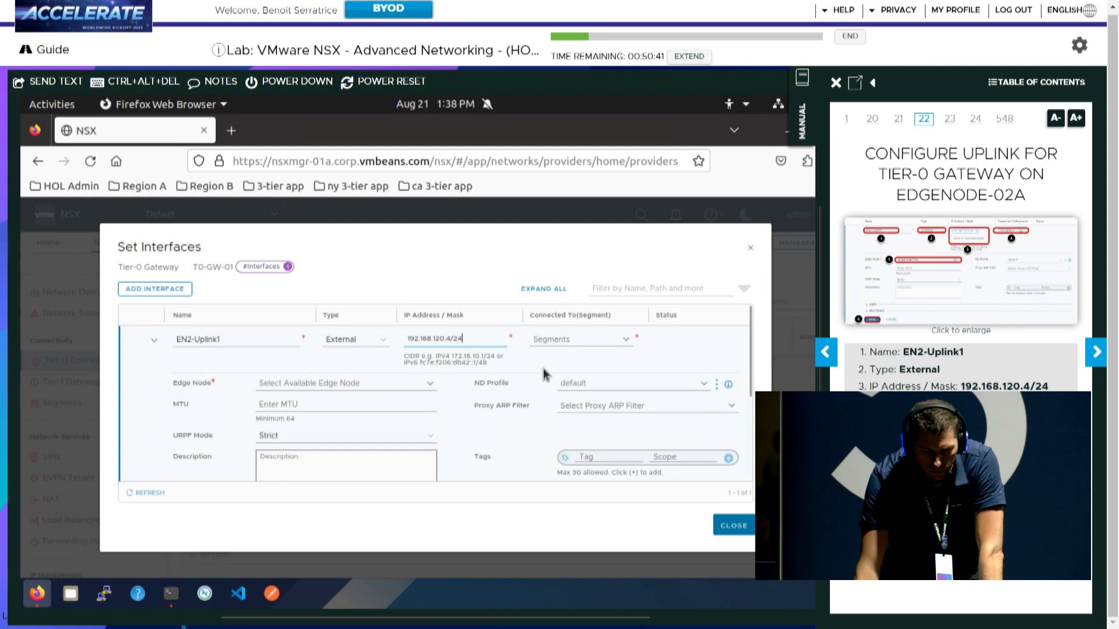
click(557, 341)
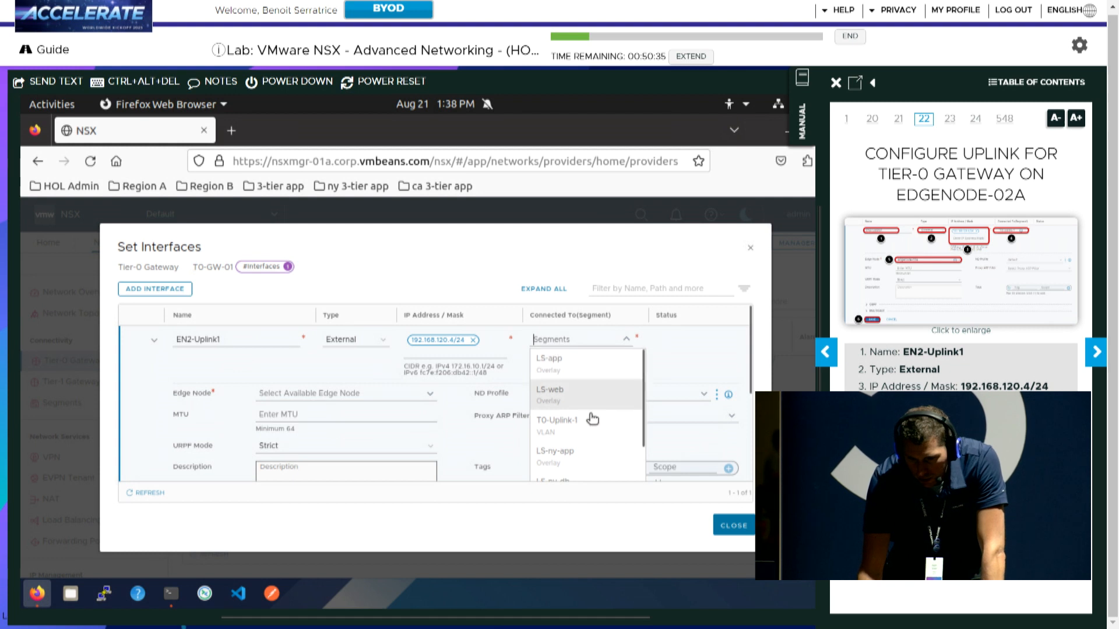
click(578, 432)
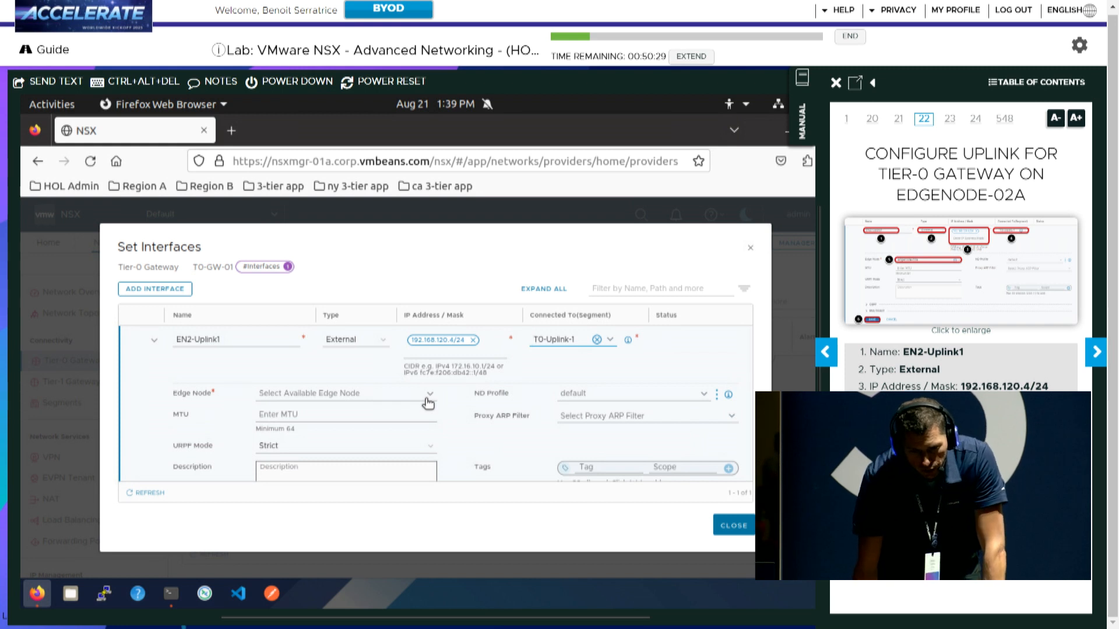
click(428, 398)
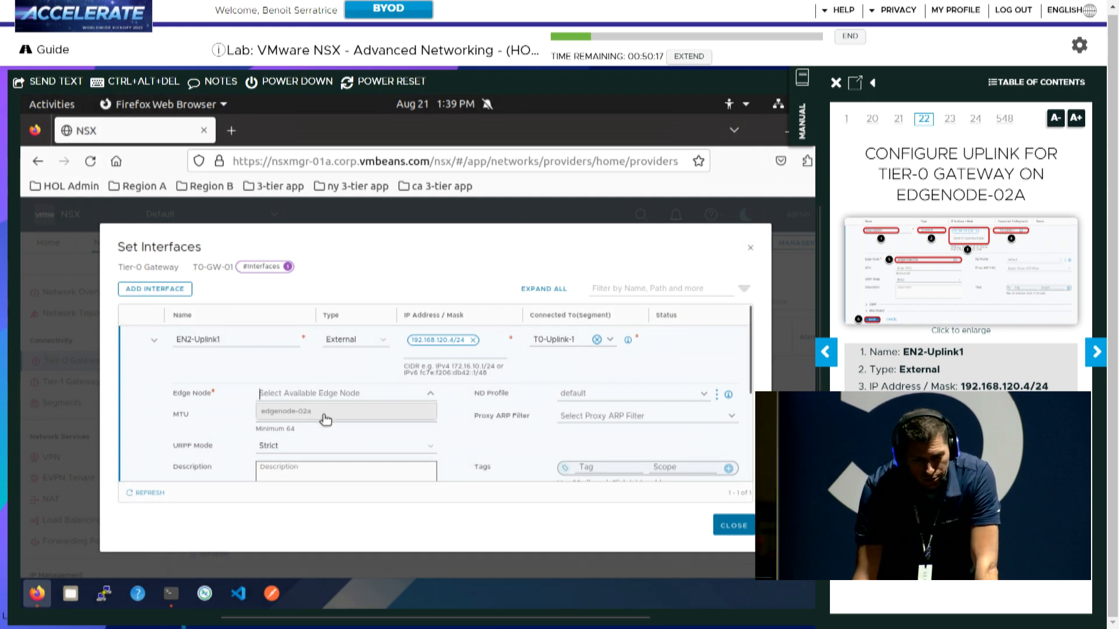
click(325, 419)
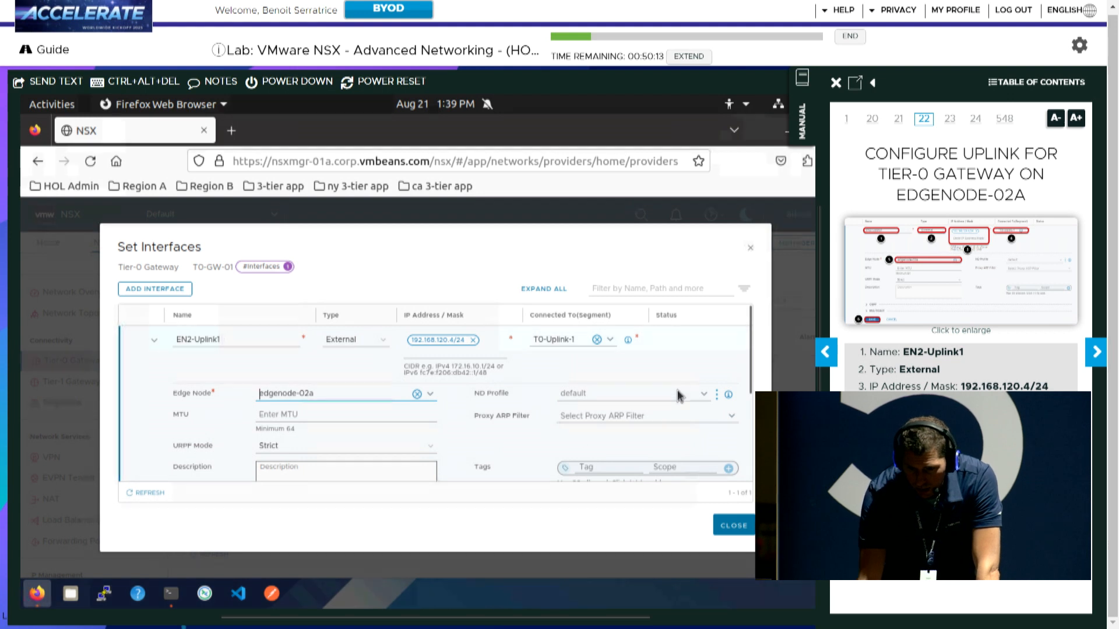
scroll(679, 401, down, 5)
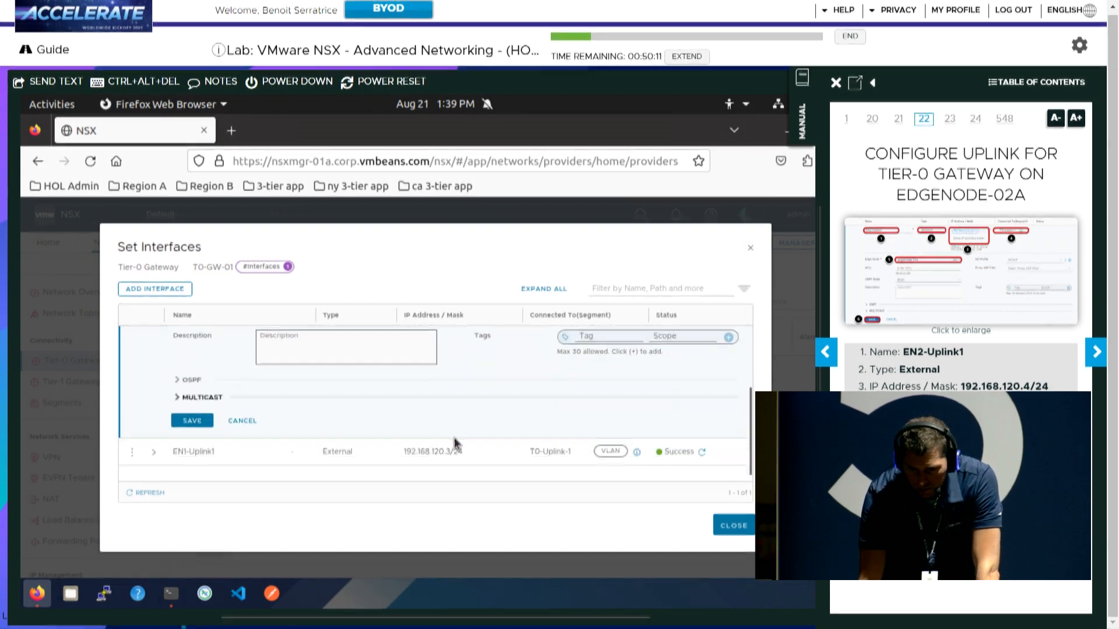
click(192, 421)
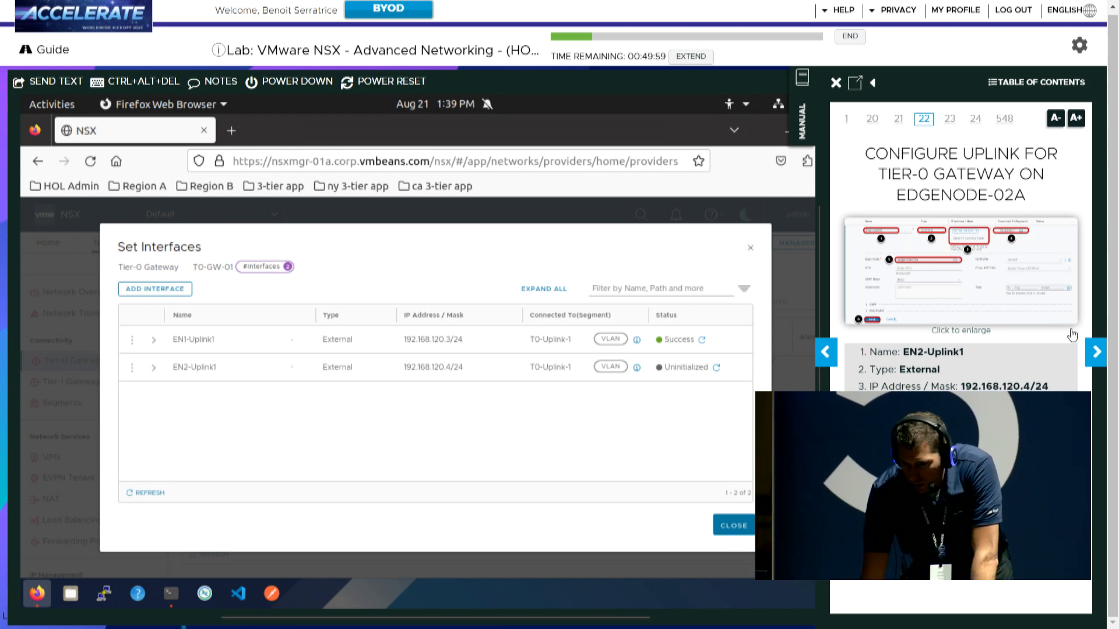
Close the interface list, expand BGP and open T0-GW-01's neighbors, showing 192.168.120.1 (AS 65002)
click(1095, 353)
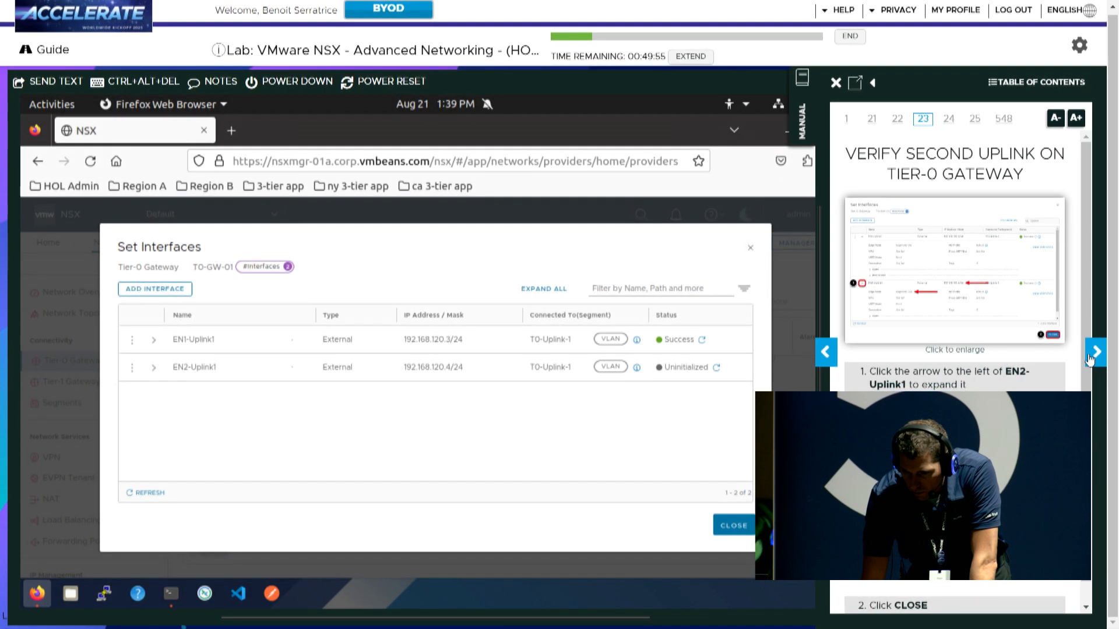
click(1095, 353)
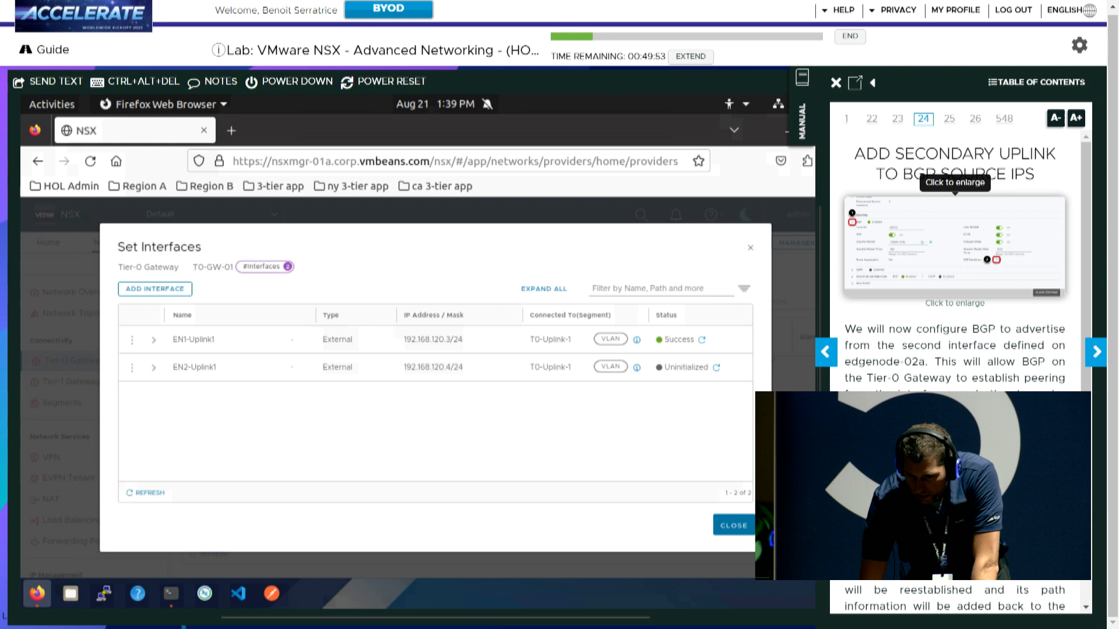
click(734, 526)
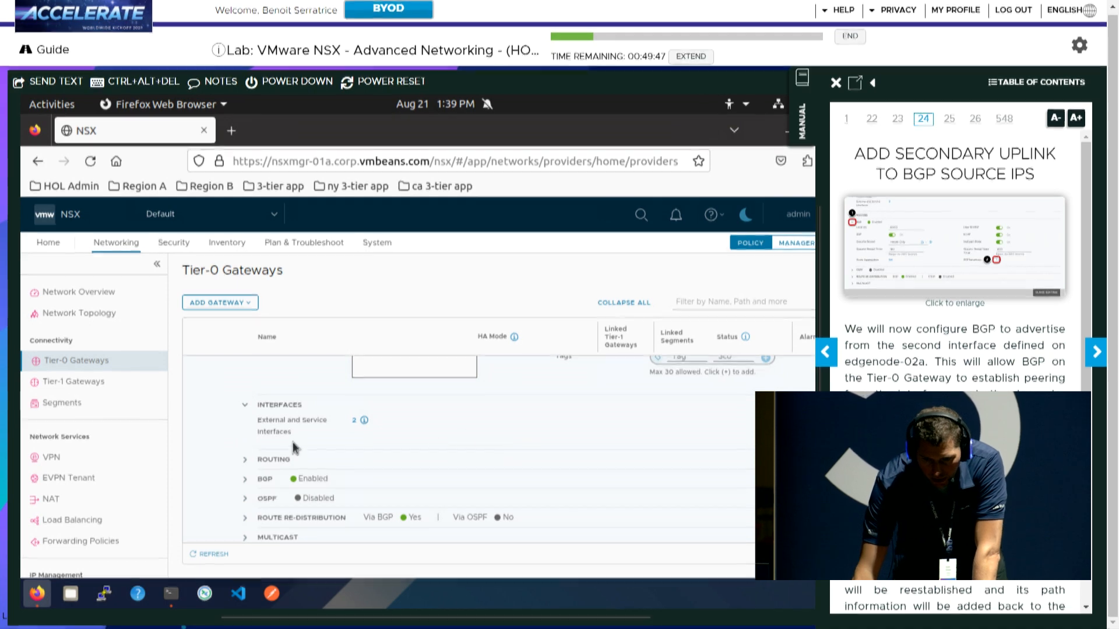
click(245, 480)
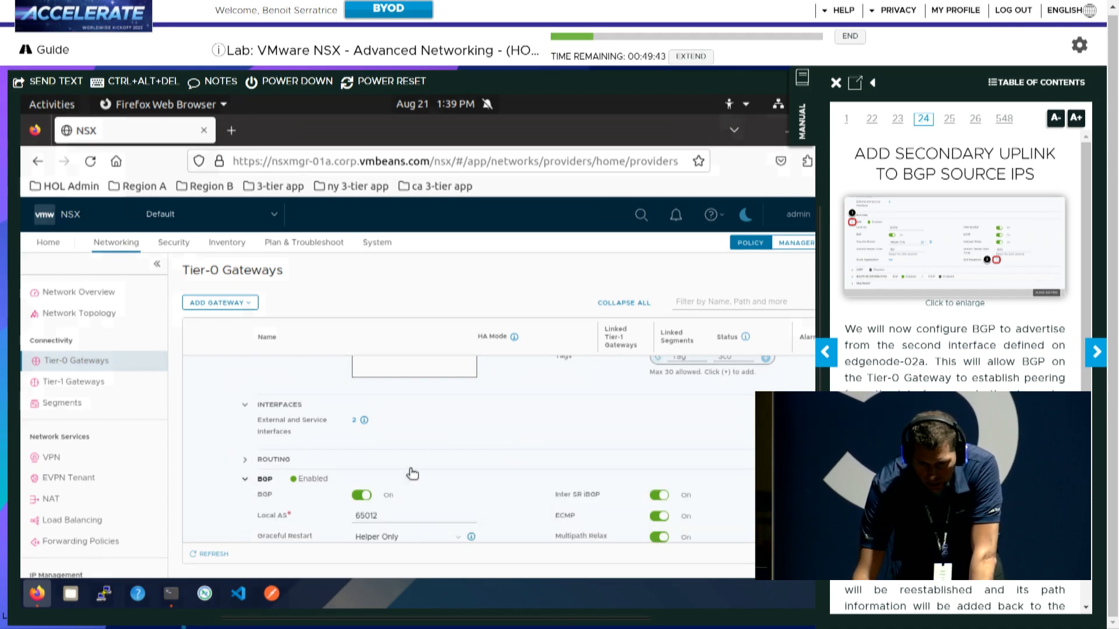
scroll(408, 469, up, 2)
scroll(409, 475, down, 2)
scroll(409, 475, down, 2)
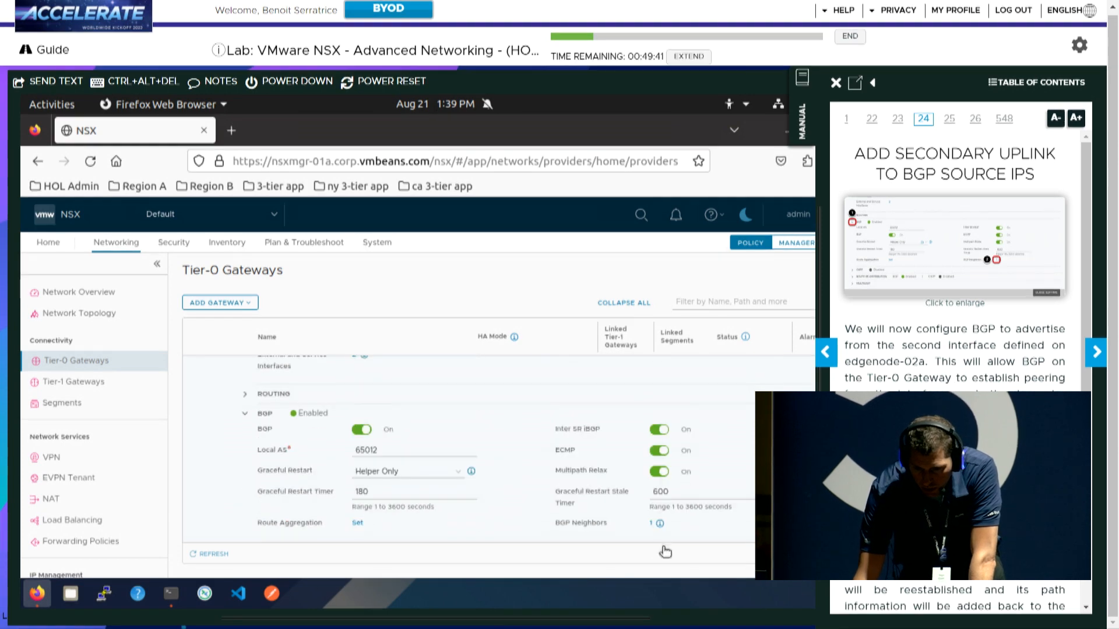
mouse_move(658, 525)
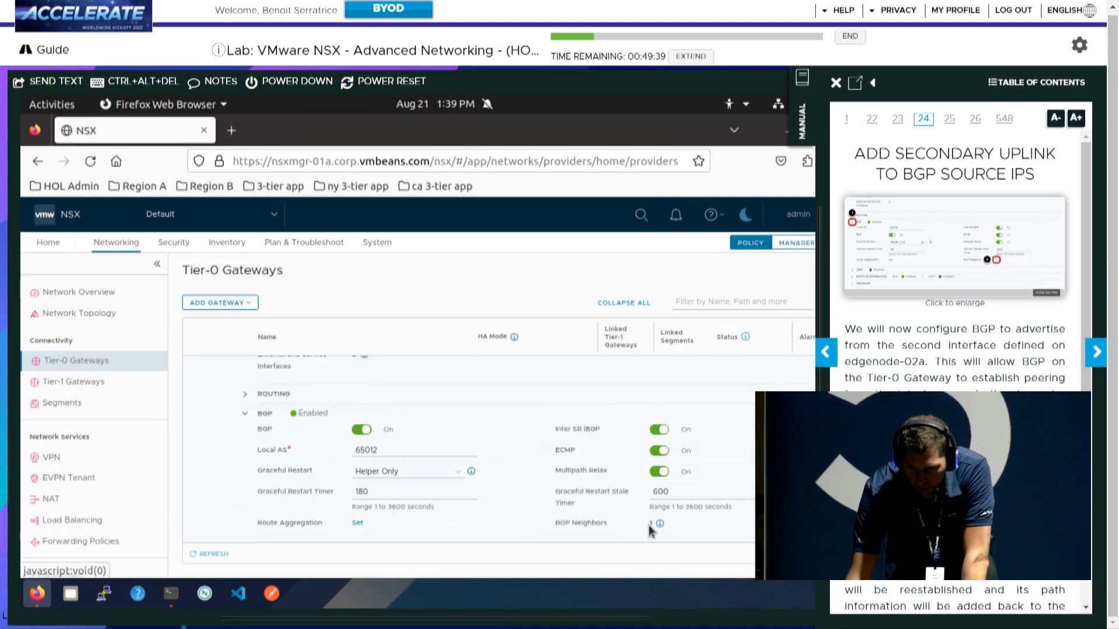
click(652, 527)
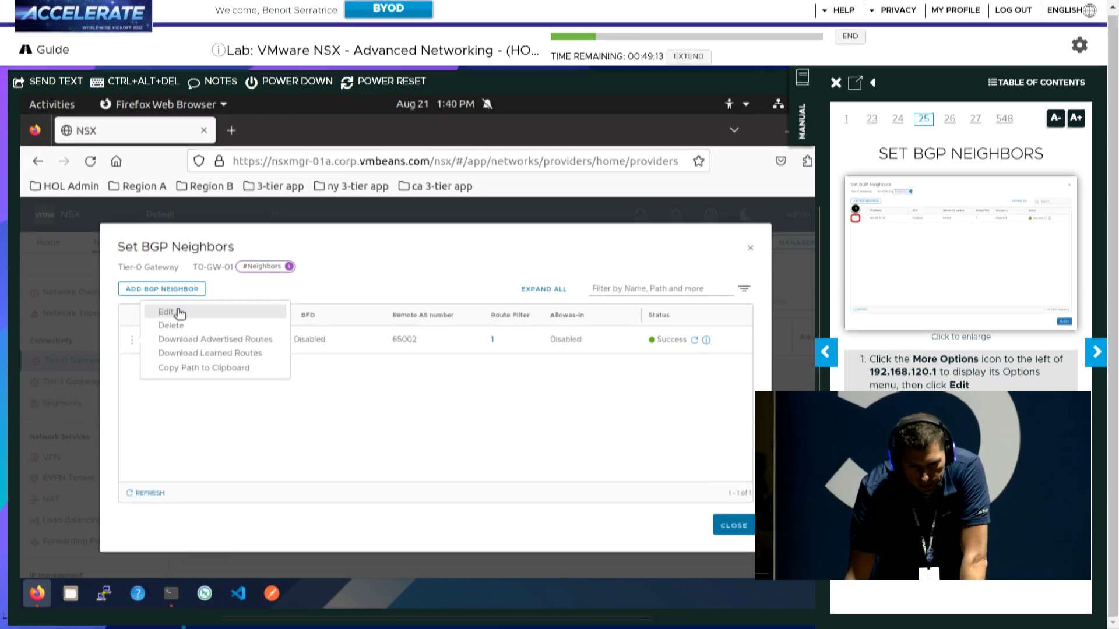
Add 192.168.120.4 as a second source address on neighbor 192.168.120.1 and save it
click(178, 314)
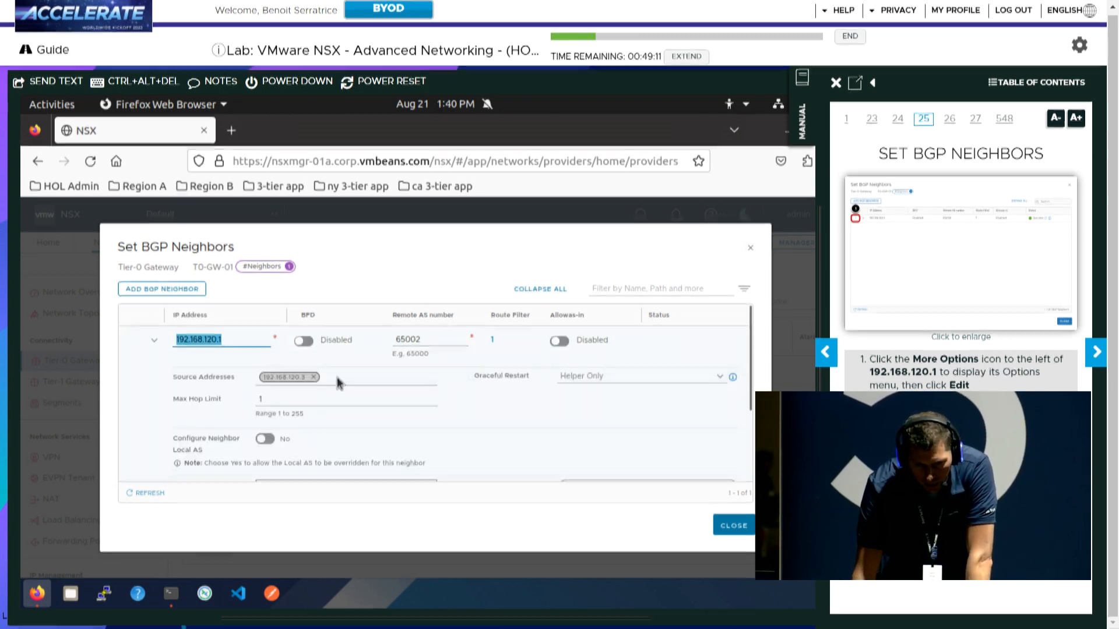
click(337, 380)
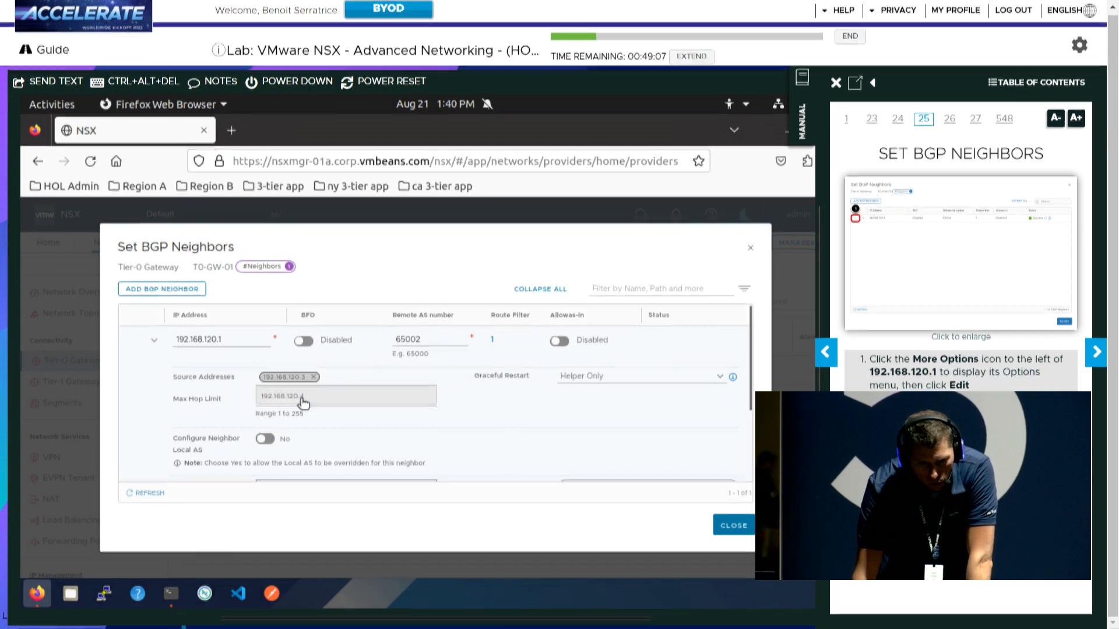
click(301, 398)
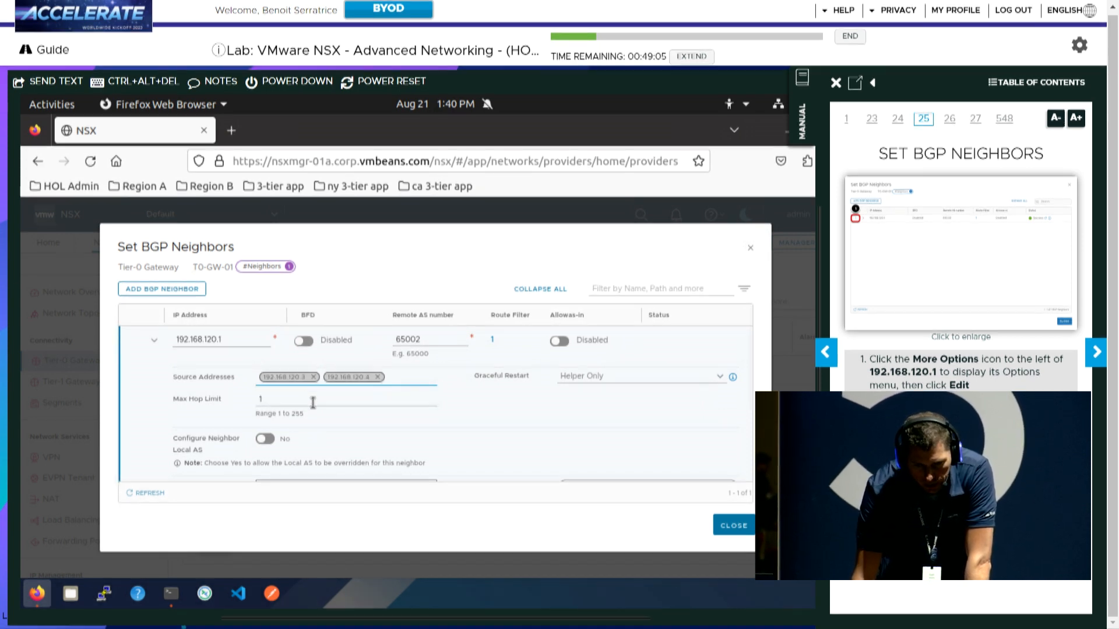
click(1095, 352)
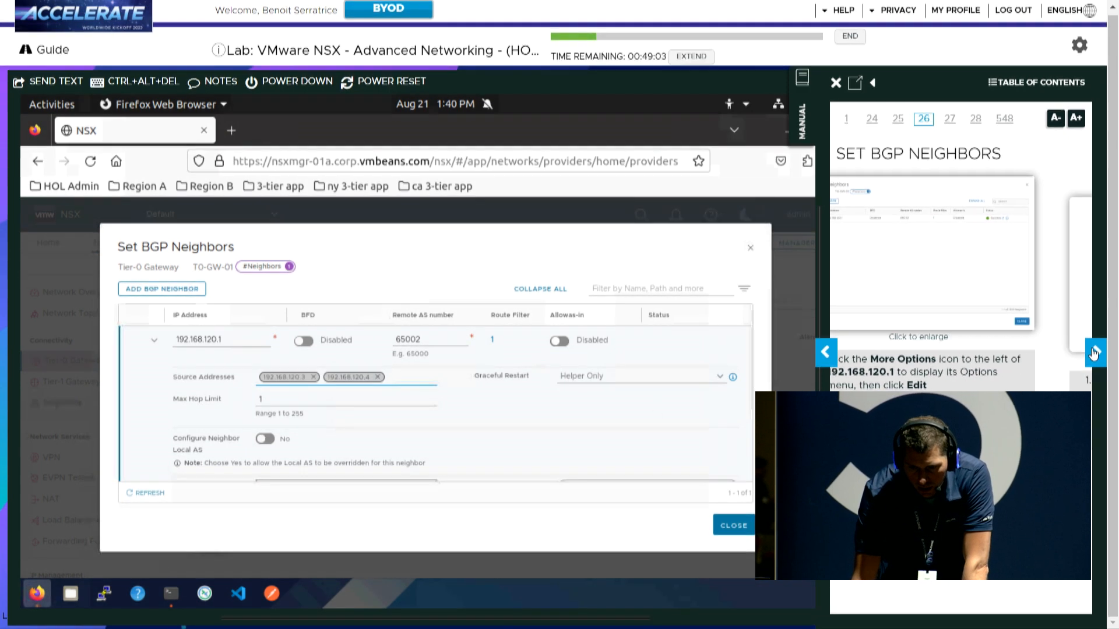
click(1095, 353)
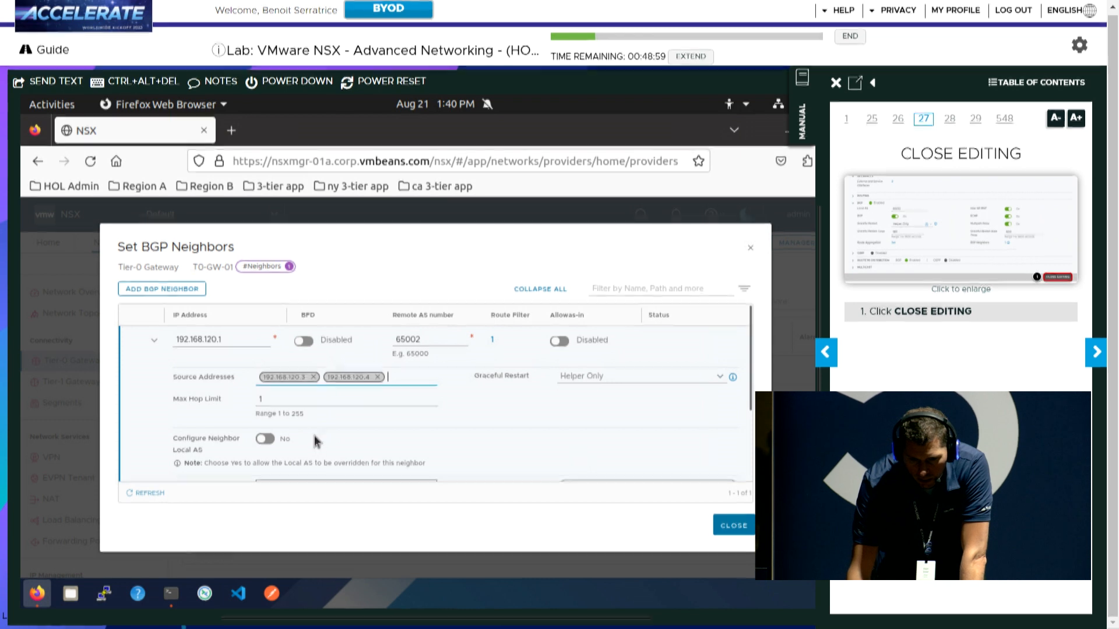
scroll(326, 441, down, 1)
scroll(326, 441, down, 3)
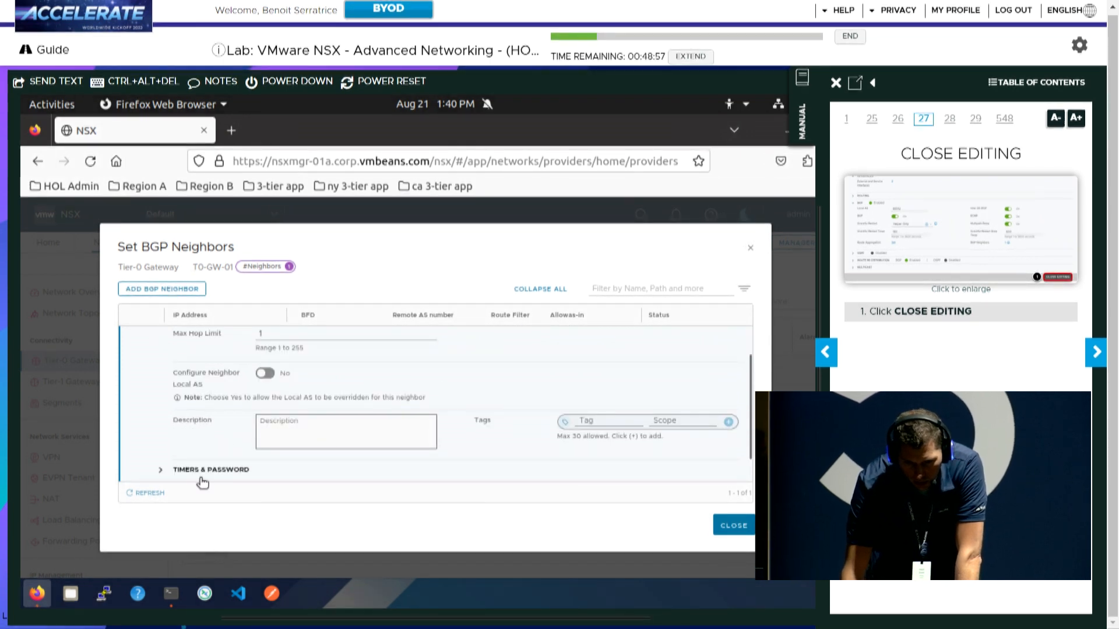
scroll(197, 430, down, 2)
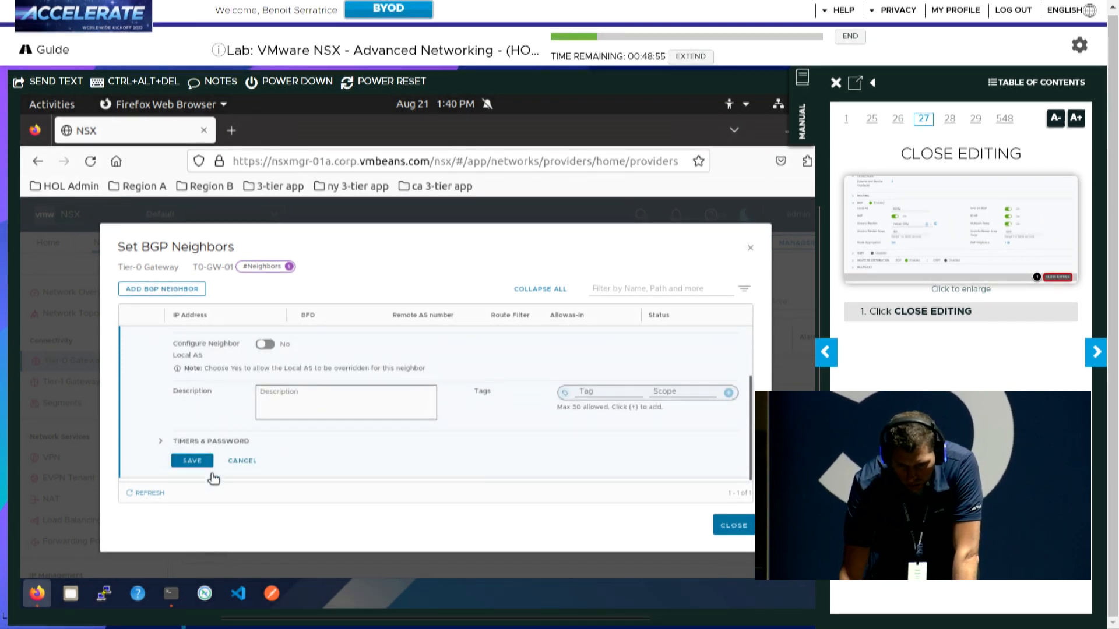
click(197, 460)
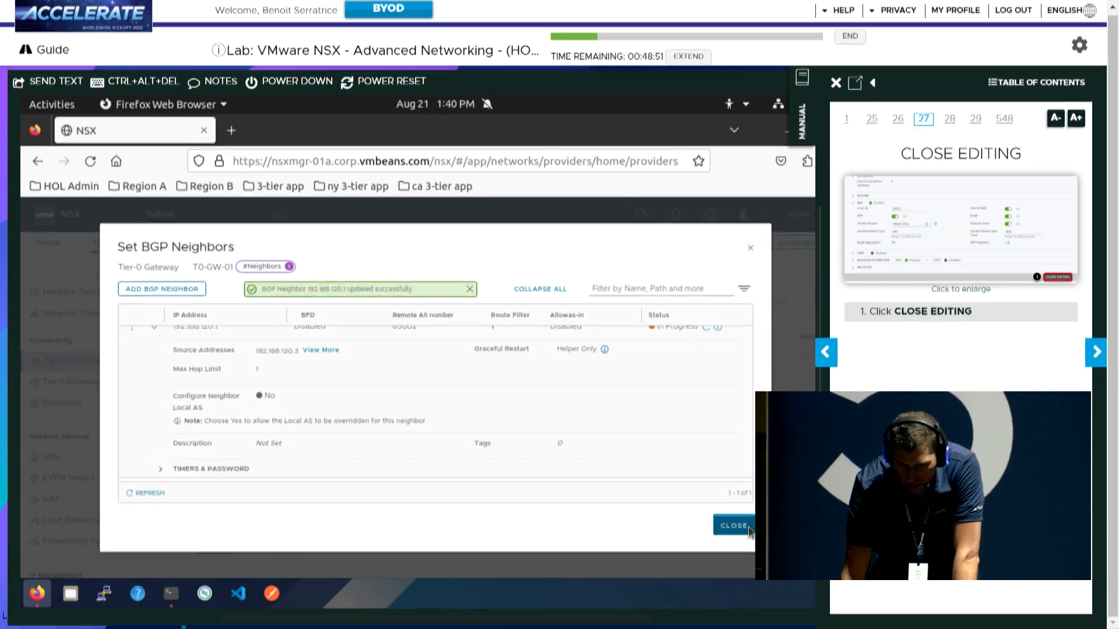
Close the BGP neighbors list and exit editing of the Tier-0 gateway
click(733, 526)
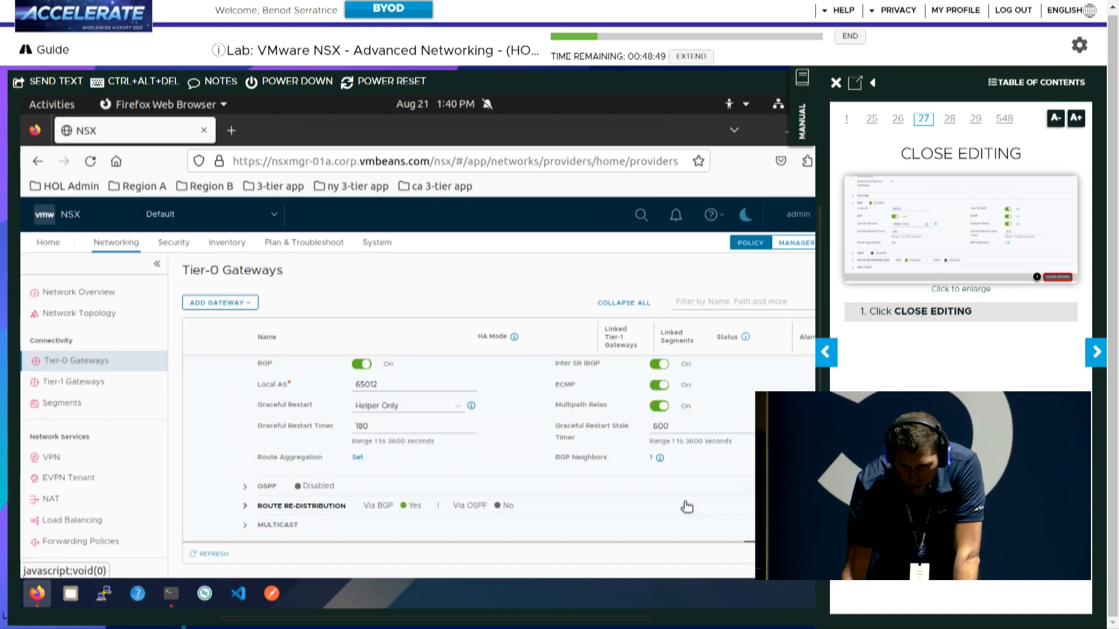
scroll(687, 506, down, 1)
click(780, 529)
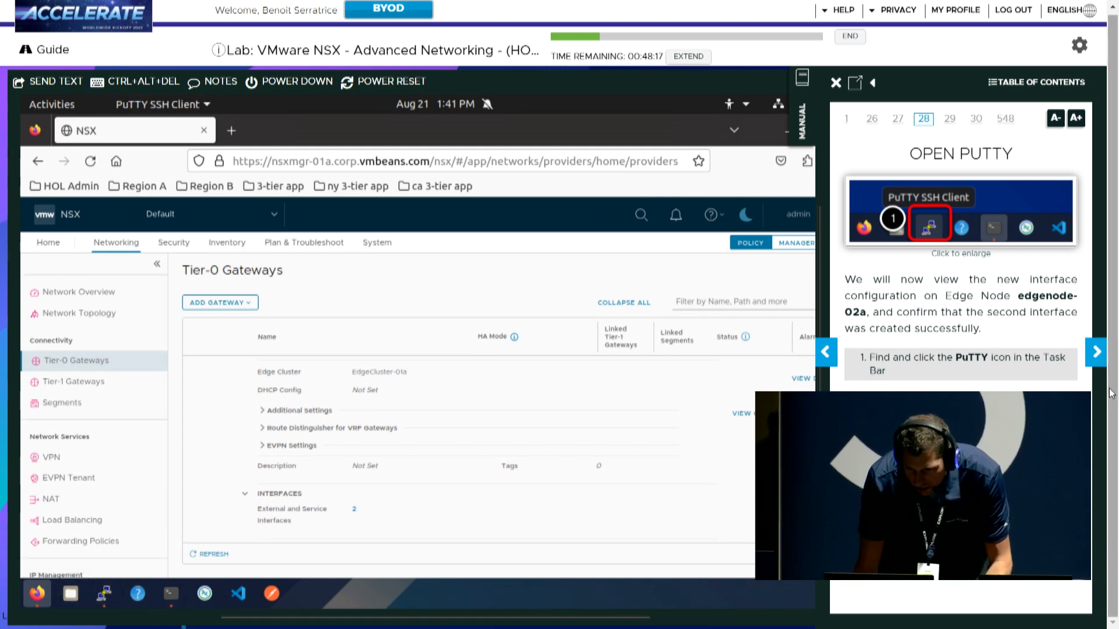
Load the saved edgenode-02a.corp.vmbeans.com session and connect to it over SSH
click(1095, 352)
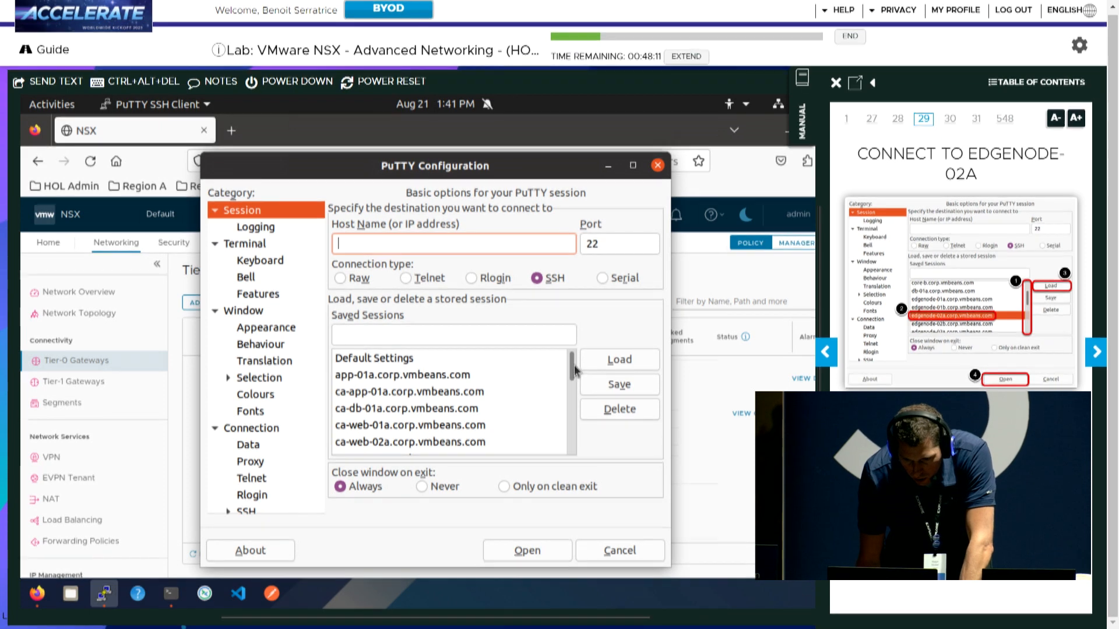
scroll(573, 389, down, 3)
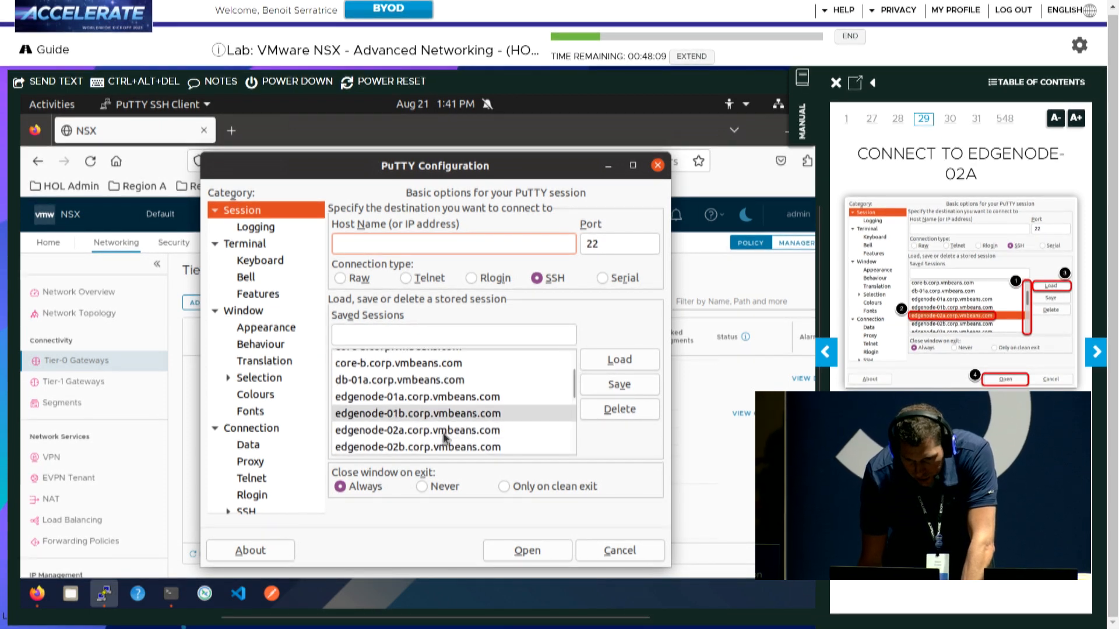
click(416, 432)
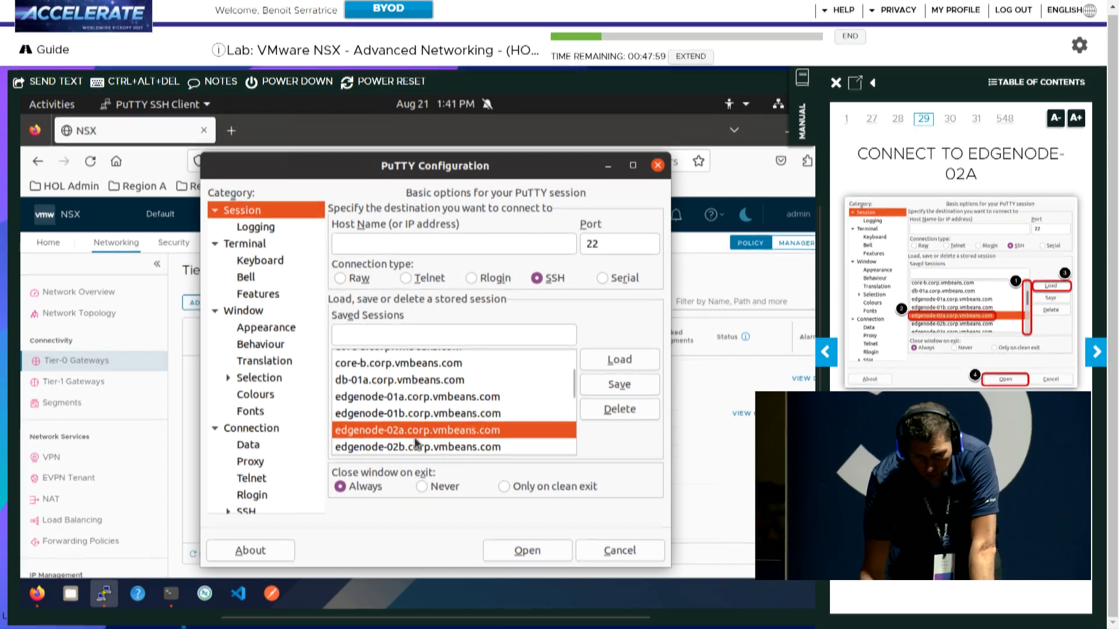
click(627, 362)
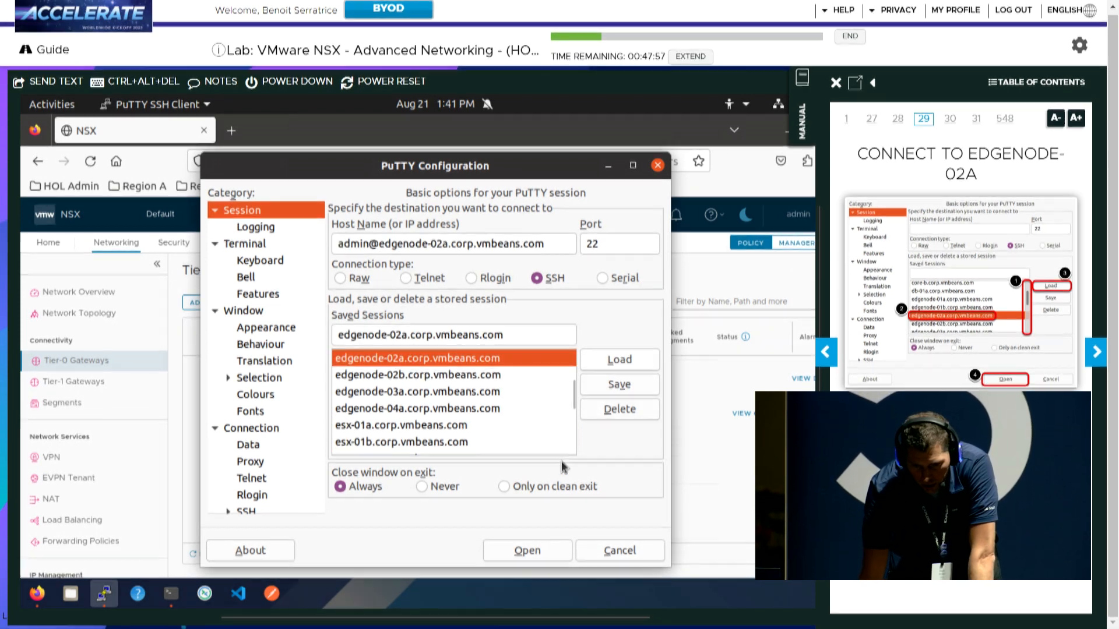
click(538, 553)
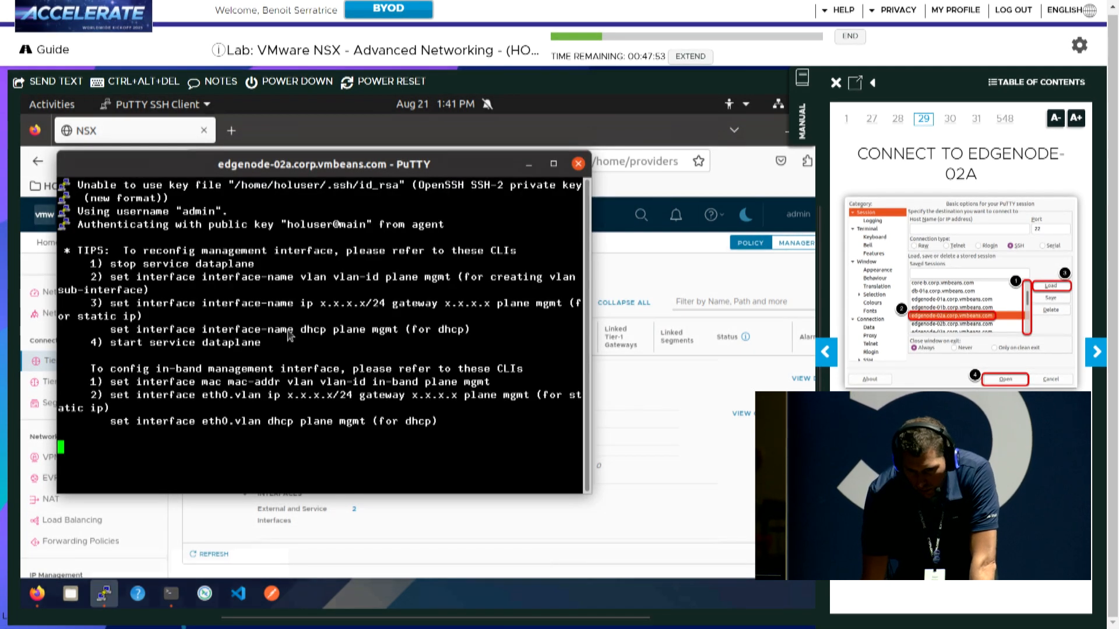
click(1097, 352)
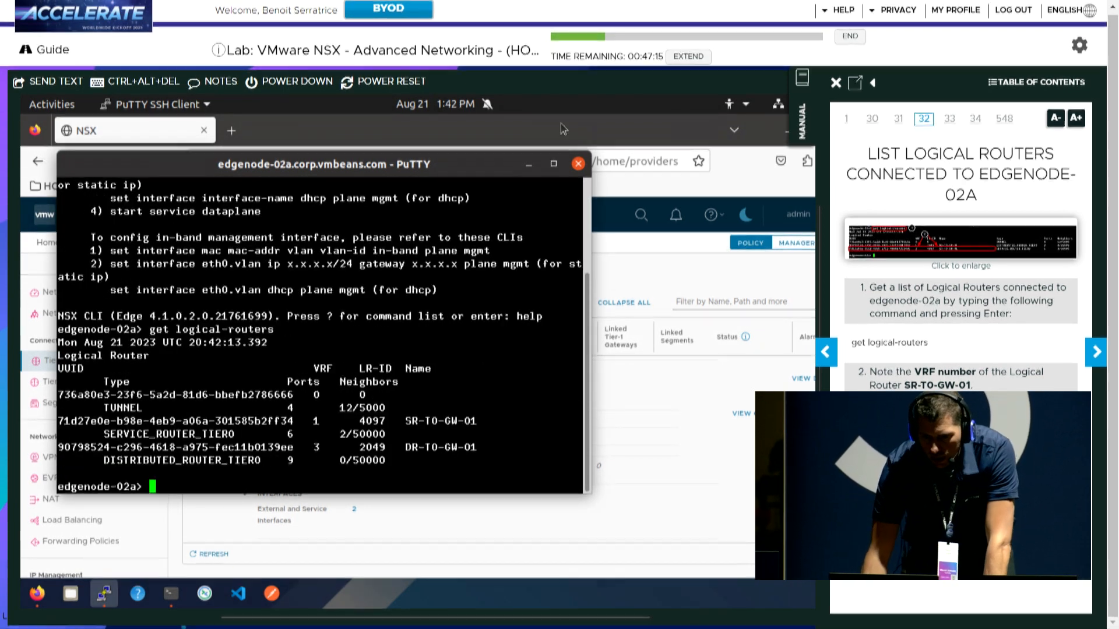
Maximize PuTTY and run 'get logical-routers', noting SR-T0-GW-01 in VRF 1
click(554, 163)
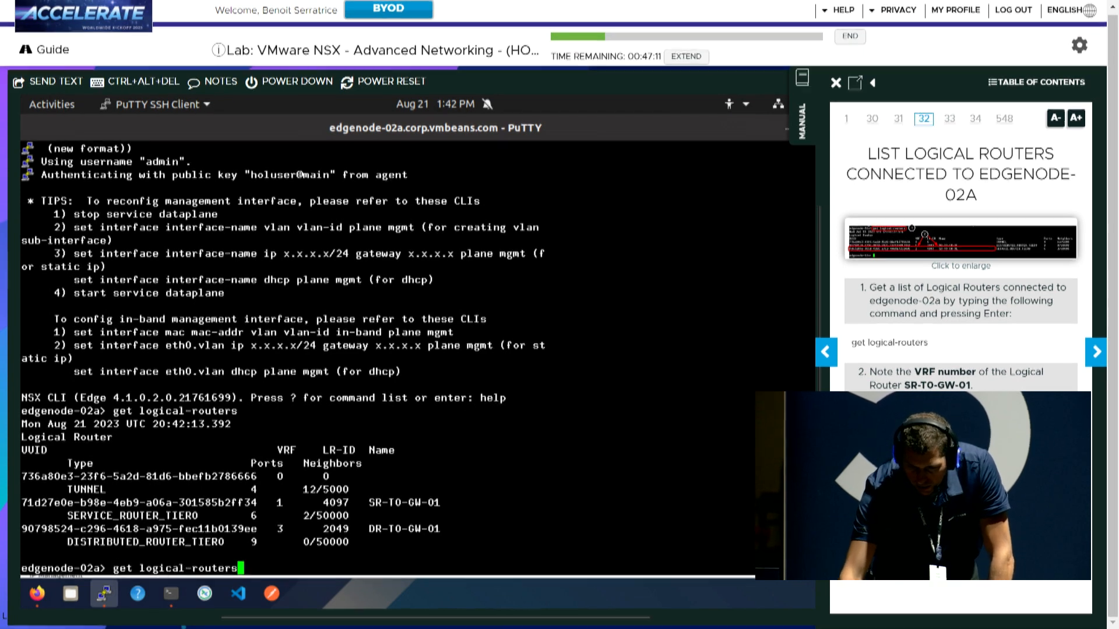
key(Return)
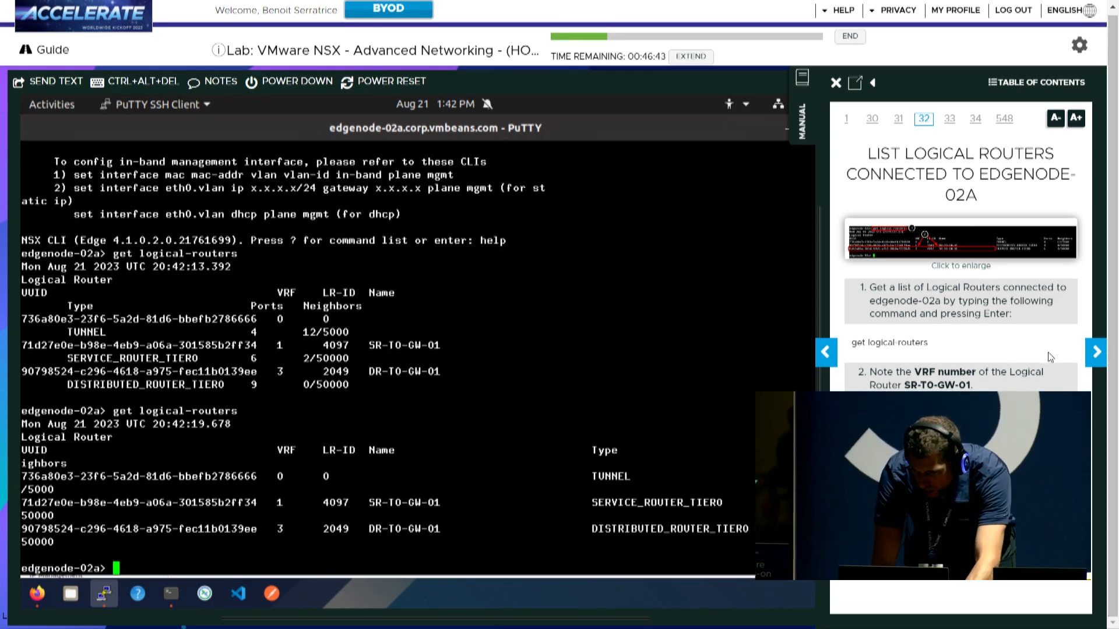
click(1097, 362)
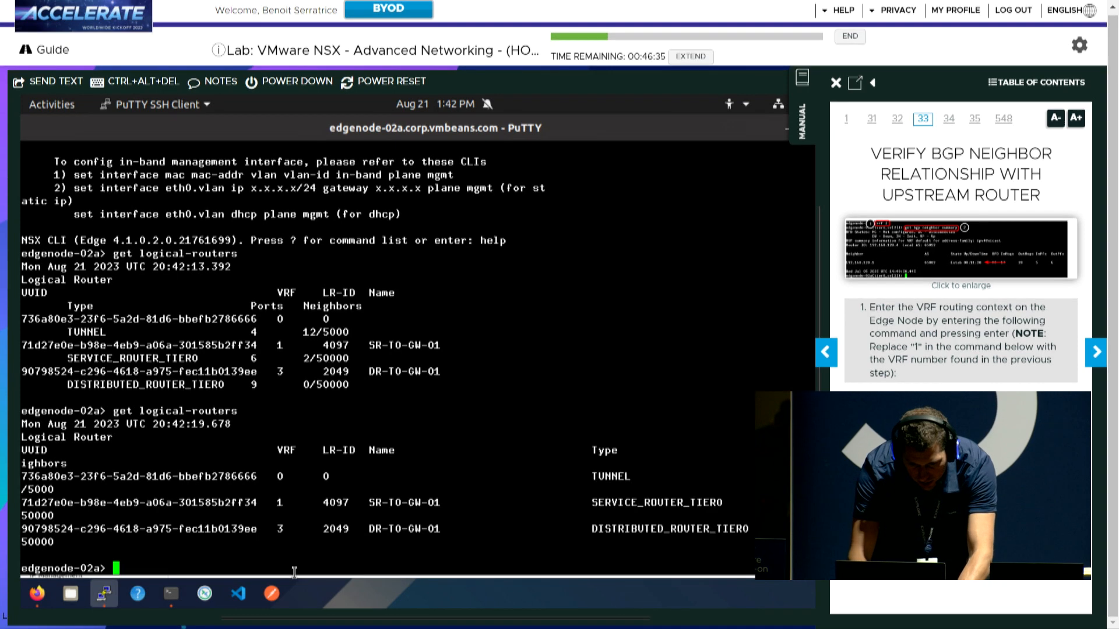
Enter 'vrf 1' and run 'get bgp neighbor summary' to confirm 192.168.120.1 is Established
text(vrf)
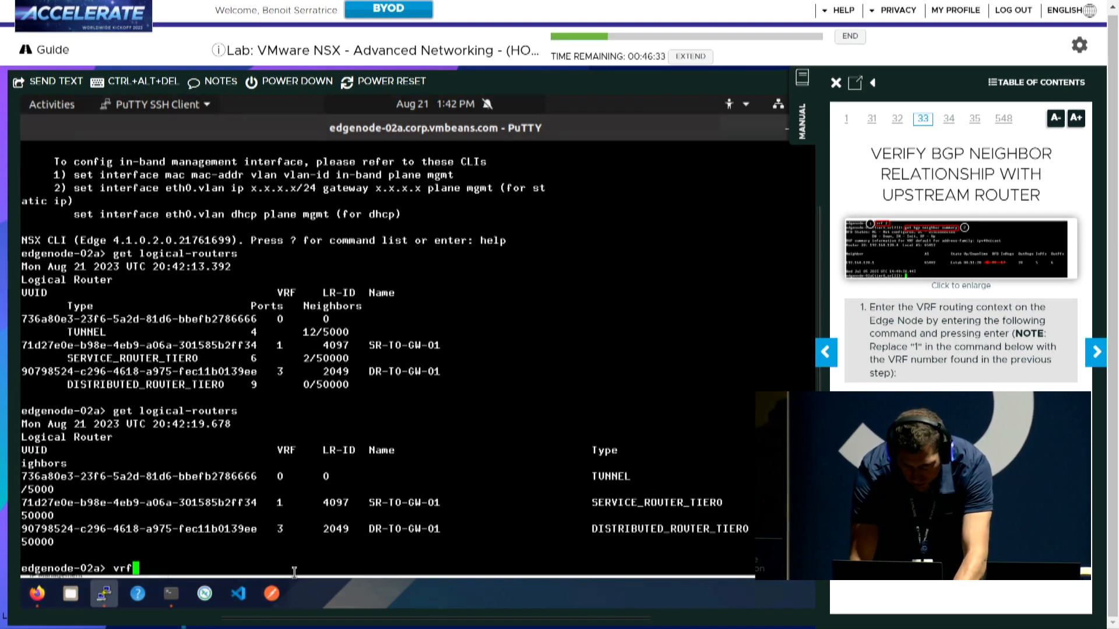
text( 1)
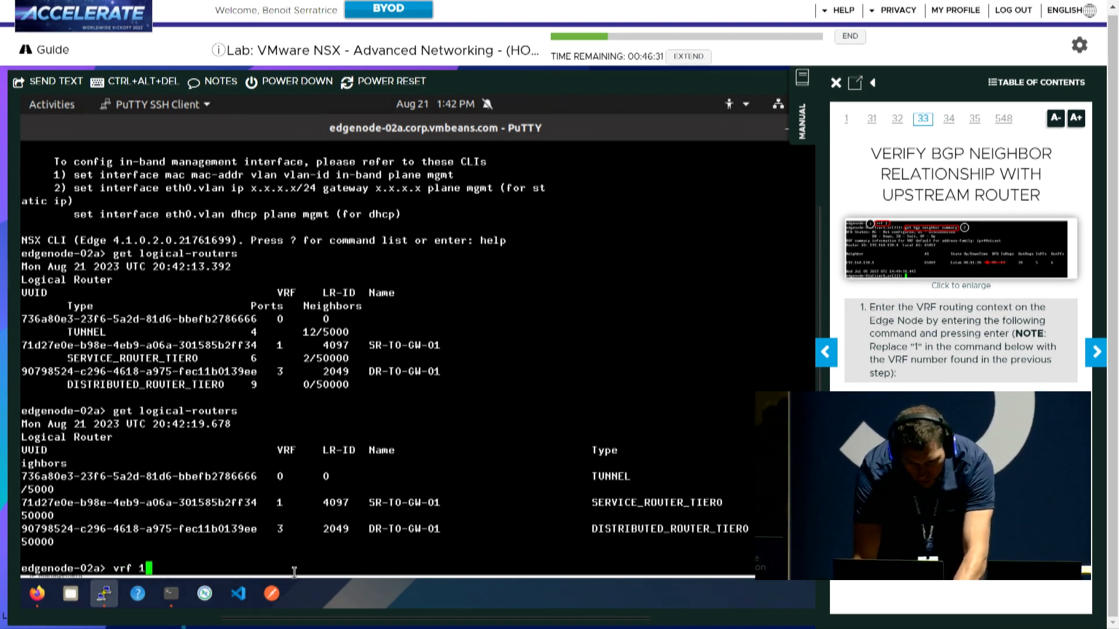
key(Return)
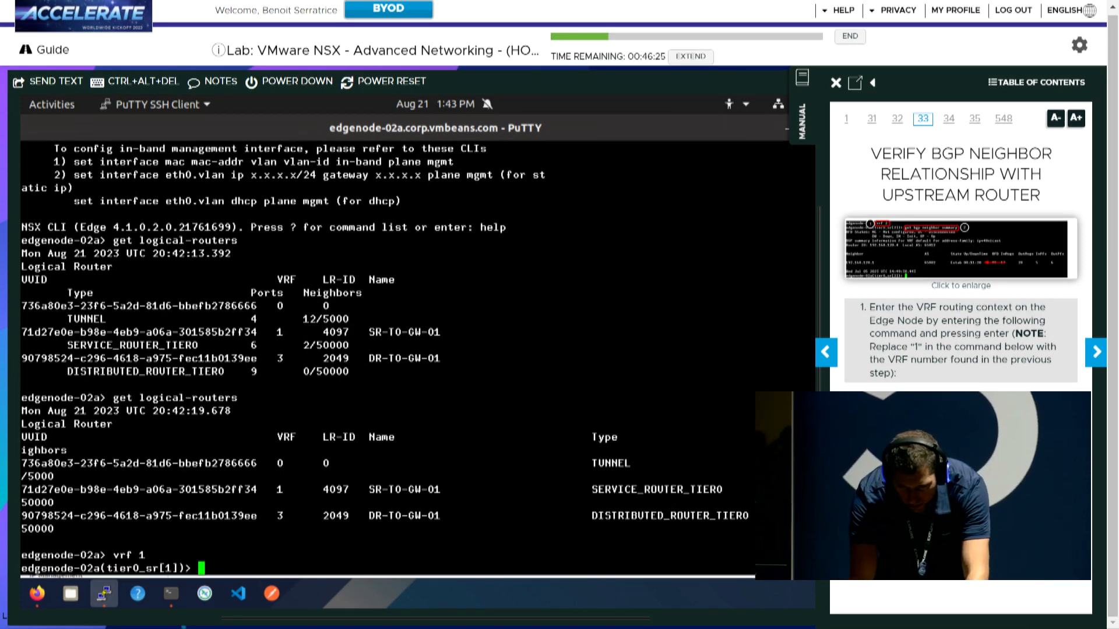
text(get bgp neighbor summary)
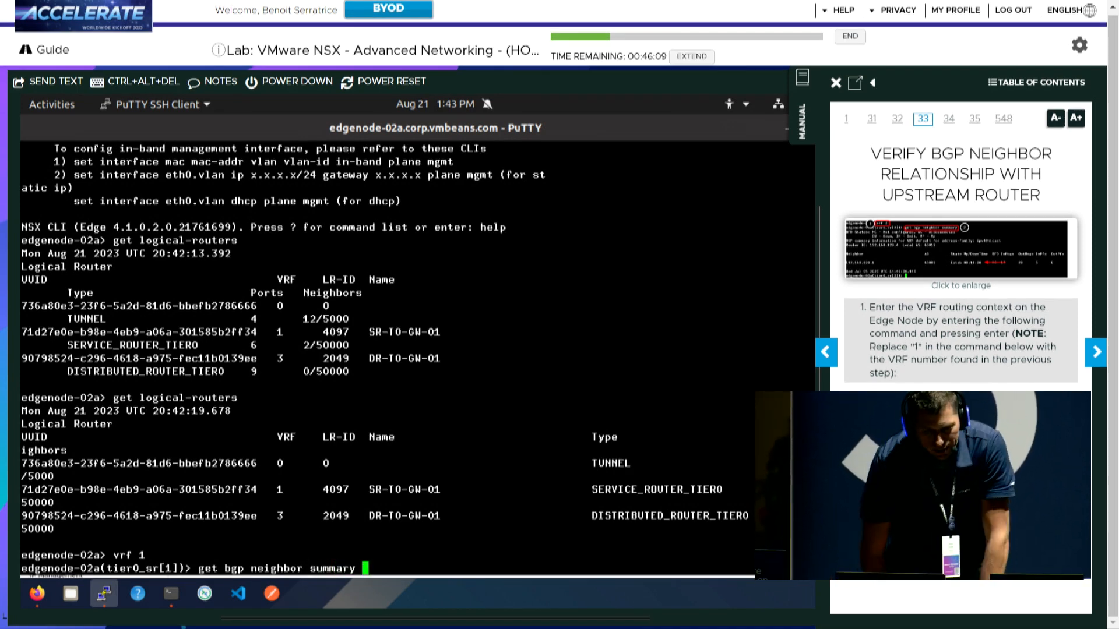
key(Return)
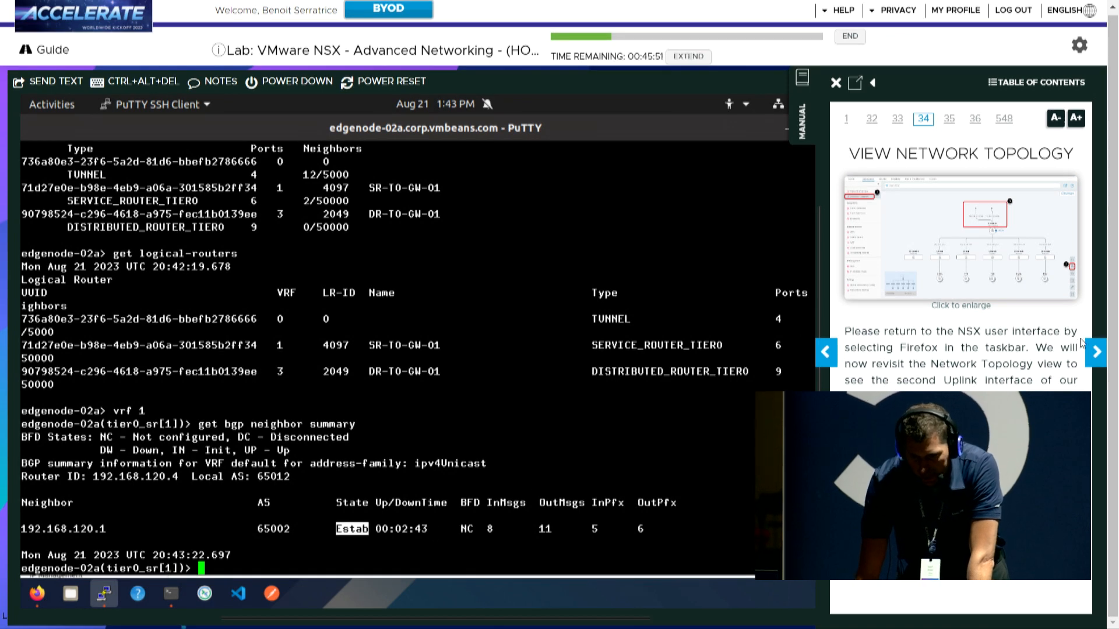
click(33, 599)
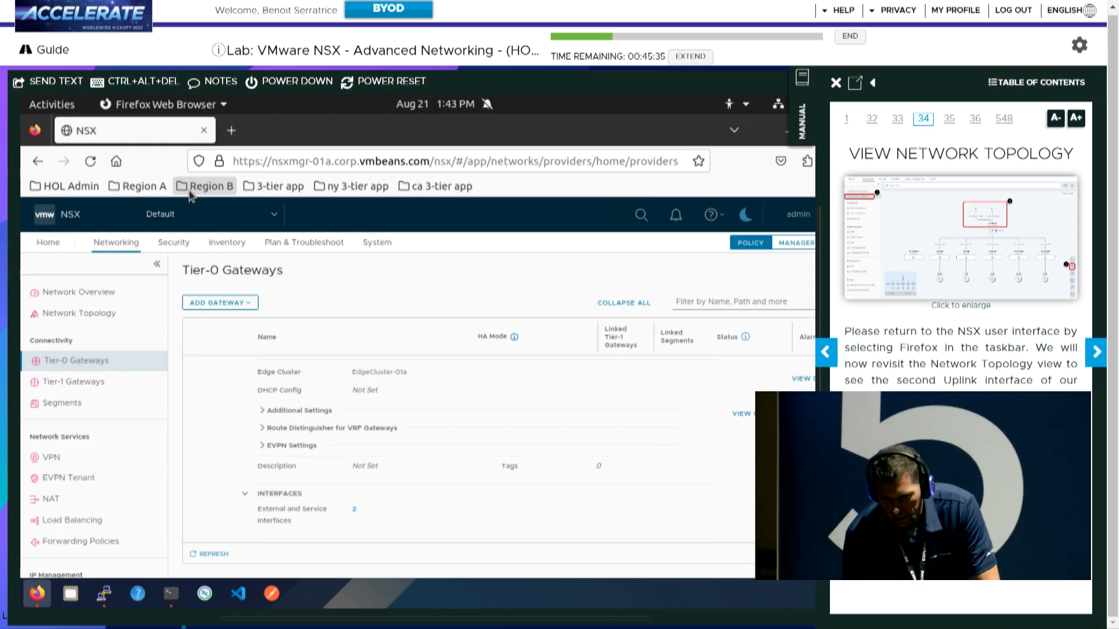
Zoom into the Network Topology view of T0-GW-01's two uplinks, then return to Tier-0 Gateways
click(105, 313)
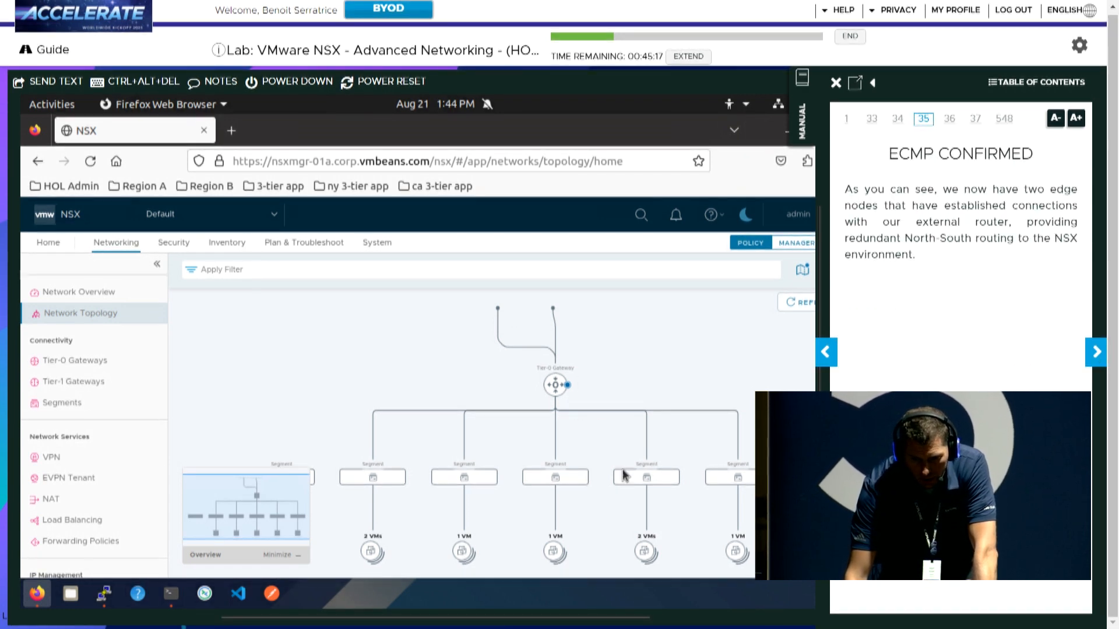
scroll(539, 383, up, 2)
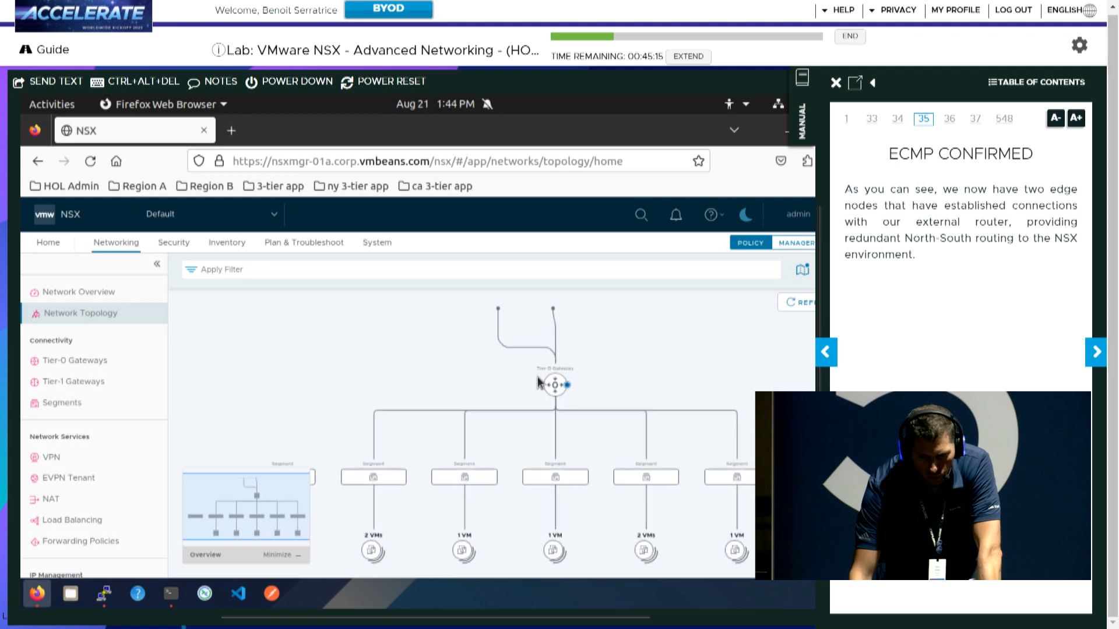
scroll(539, 382, up, 1)
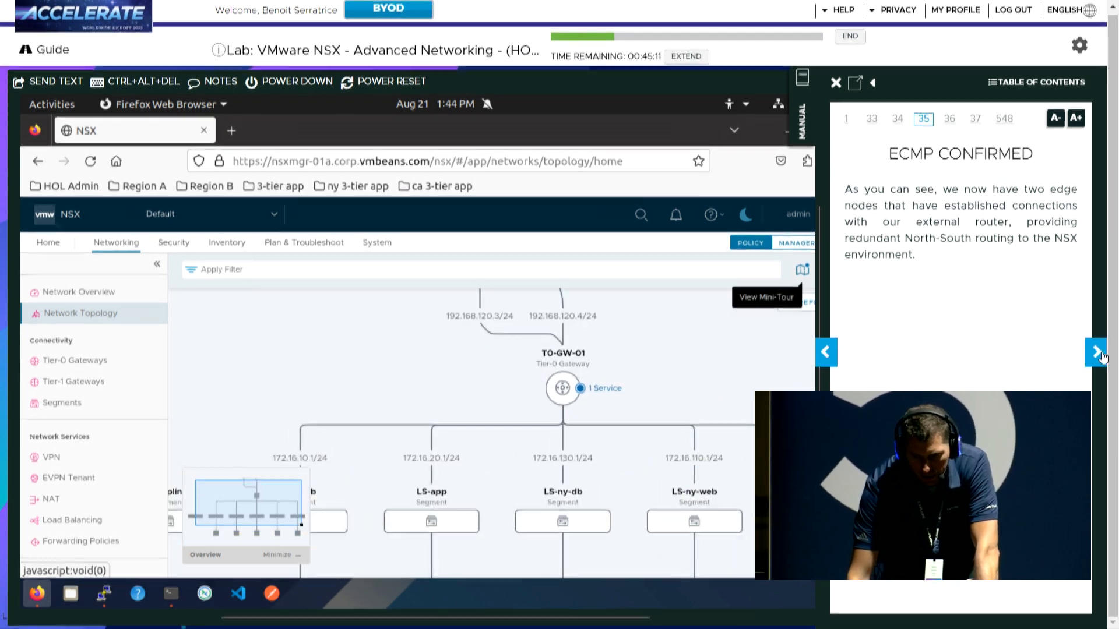
click(833, 361)
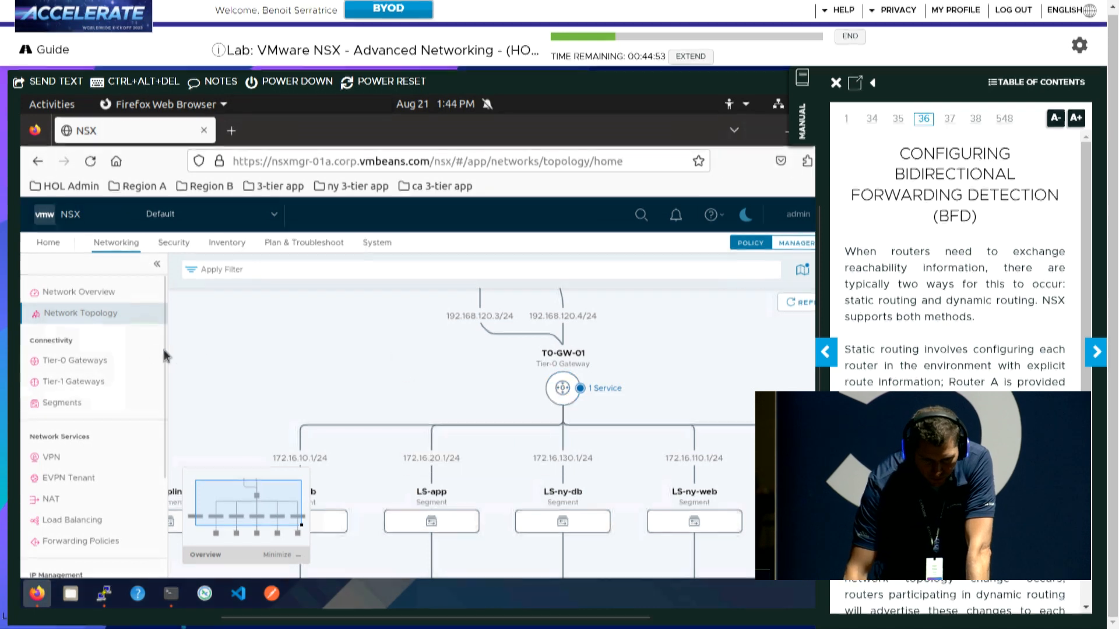
click(87, 360)
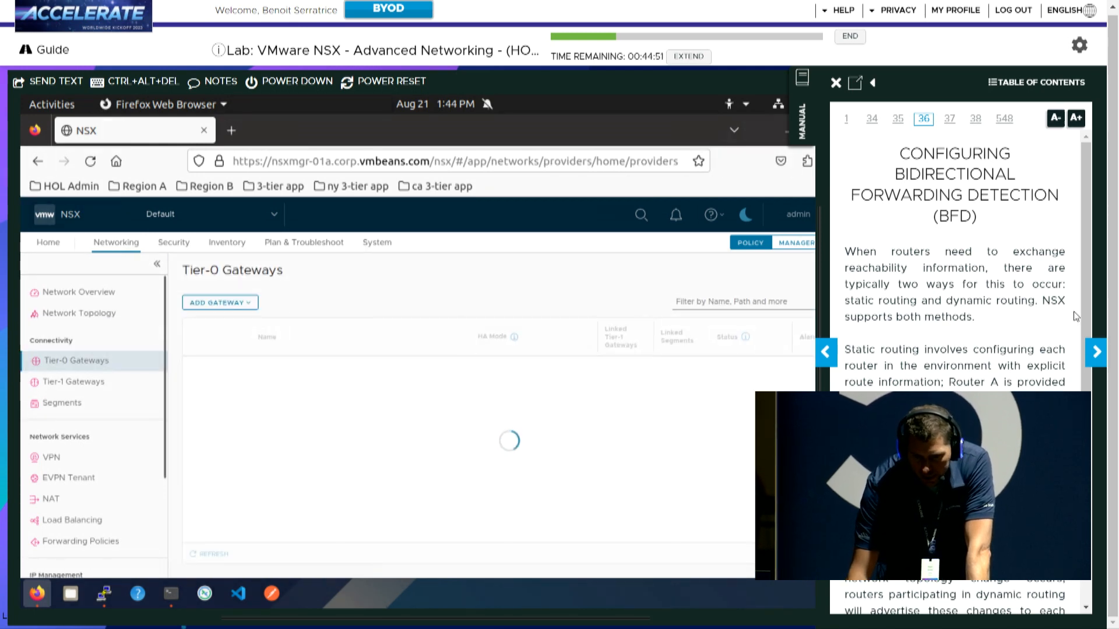
Edit T0-GW-01, expand BGP (Local AS 65012) and list its BGP neighbors
click(1097, 357)
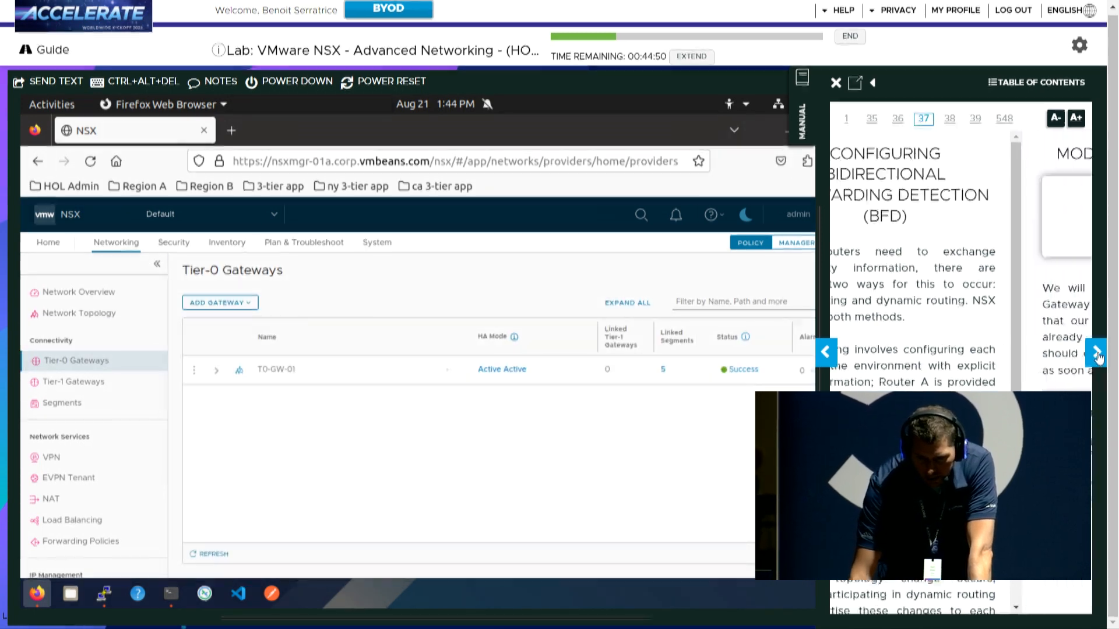
click(194, 371)
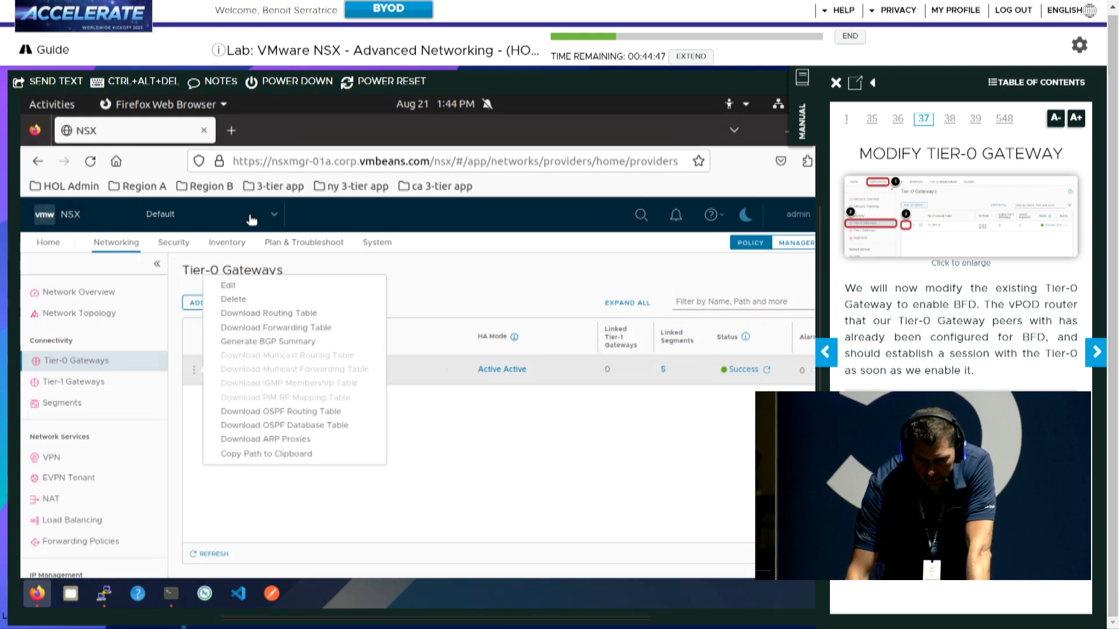
click(229, 286)
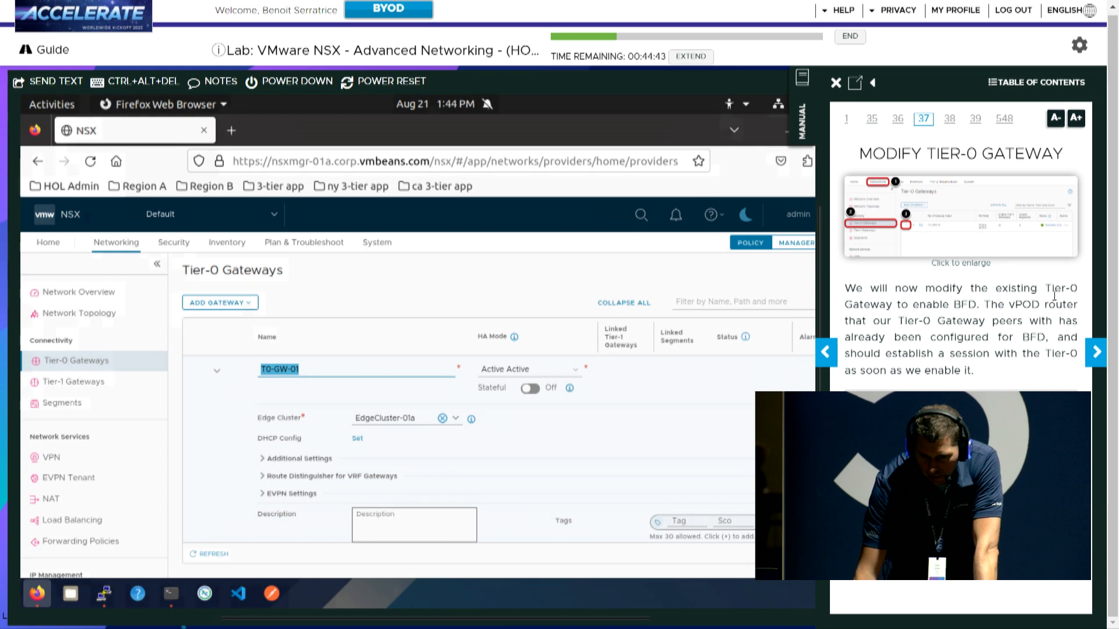
click(1098, 360)
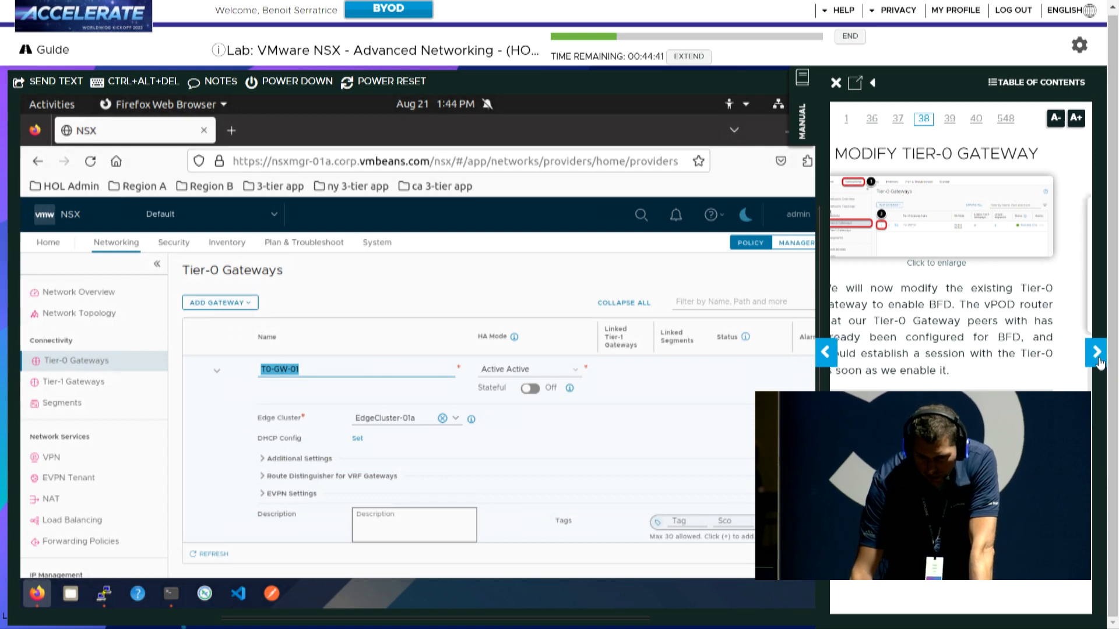
scroll(324, 462, down, 5)
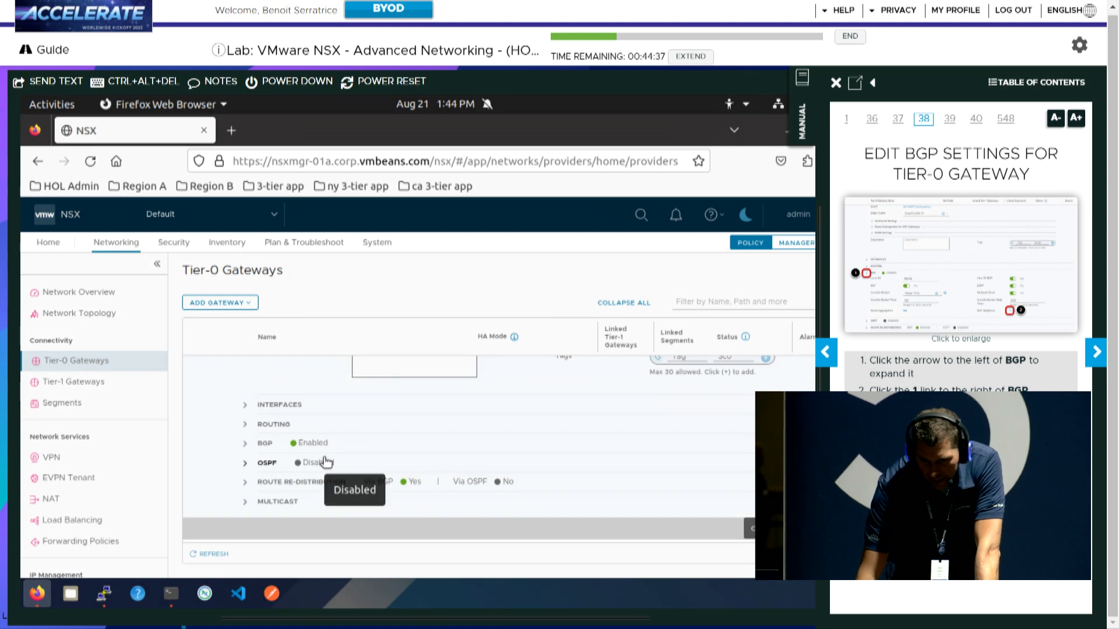
click(244, 446)
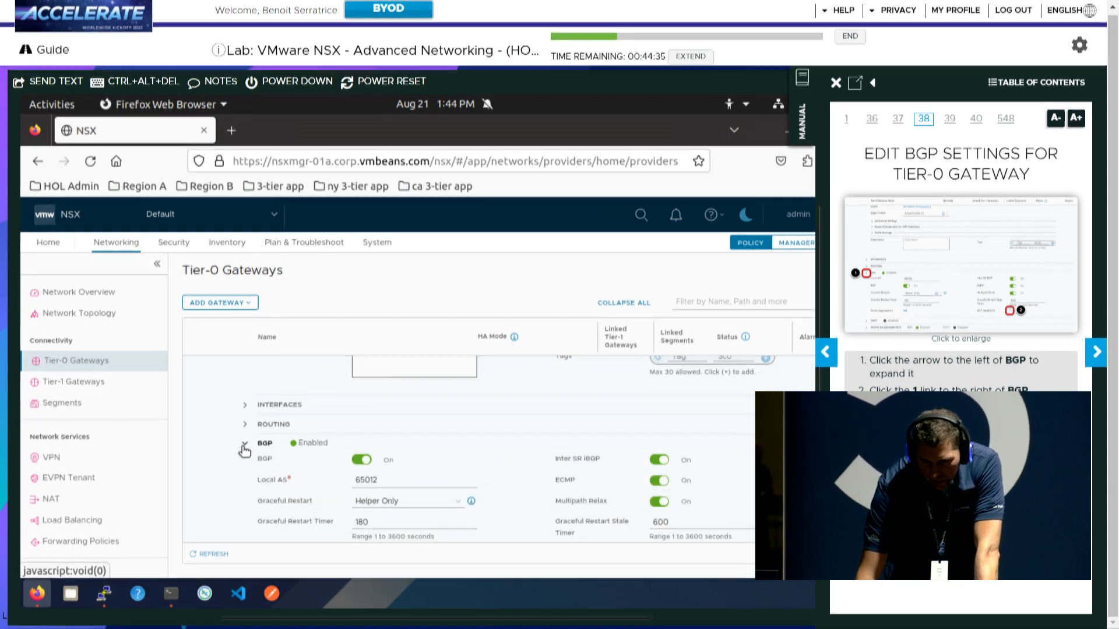
scroll(257, 450, down, 4)
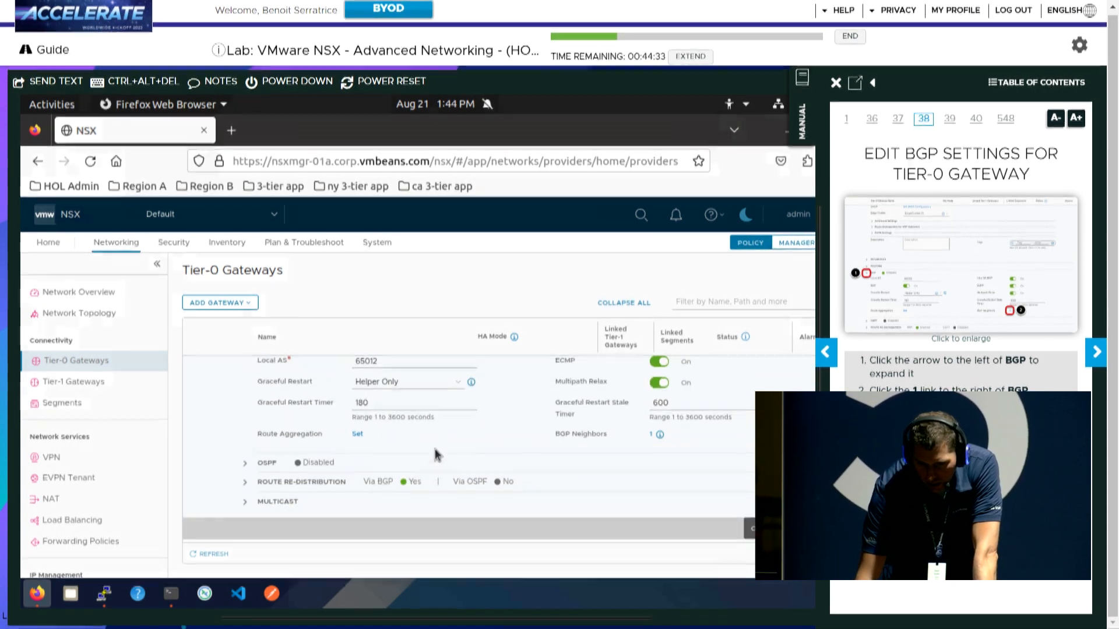
click(650, 436)
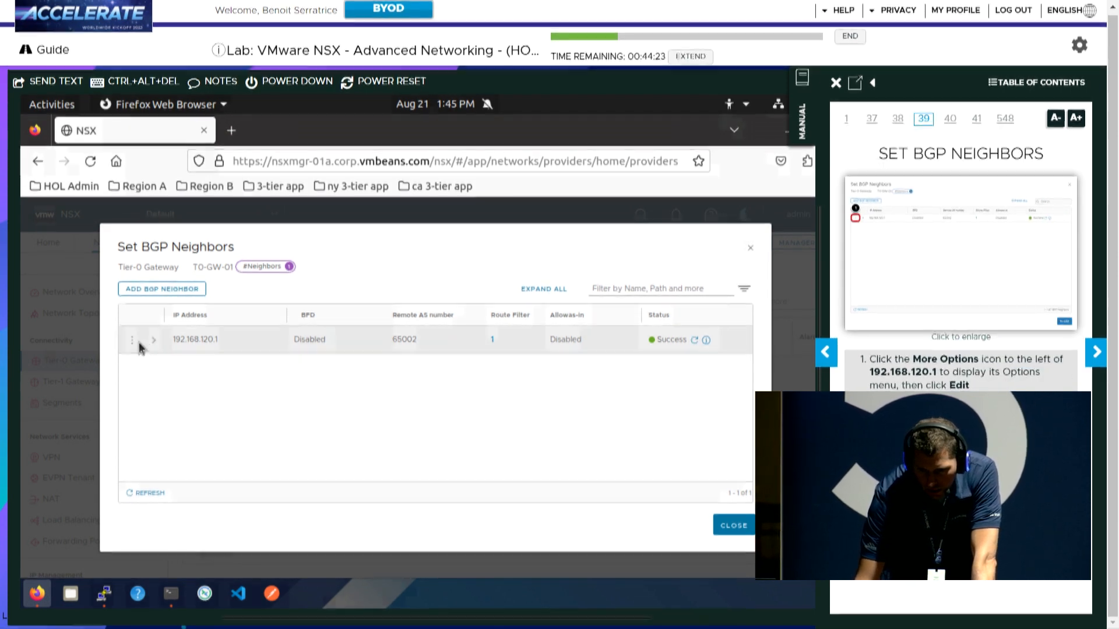
Edit neighbor 192.168.120.1 and switch BFD to Enabled
click(132, 340)
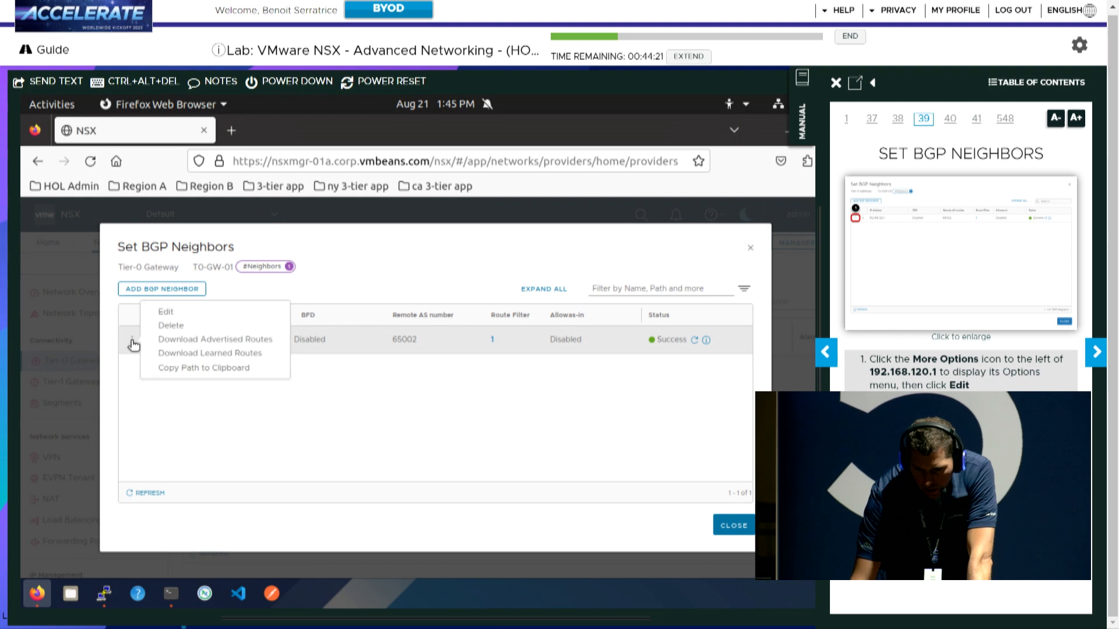
click(163, 318)
click(1094, 358)
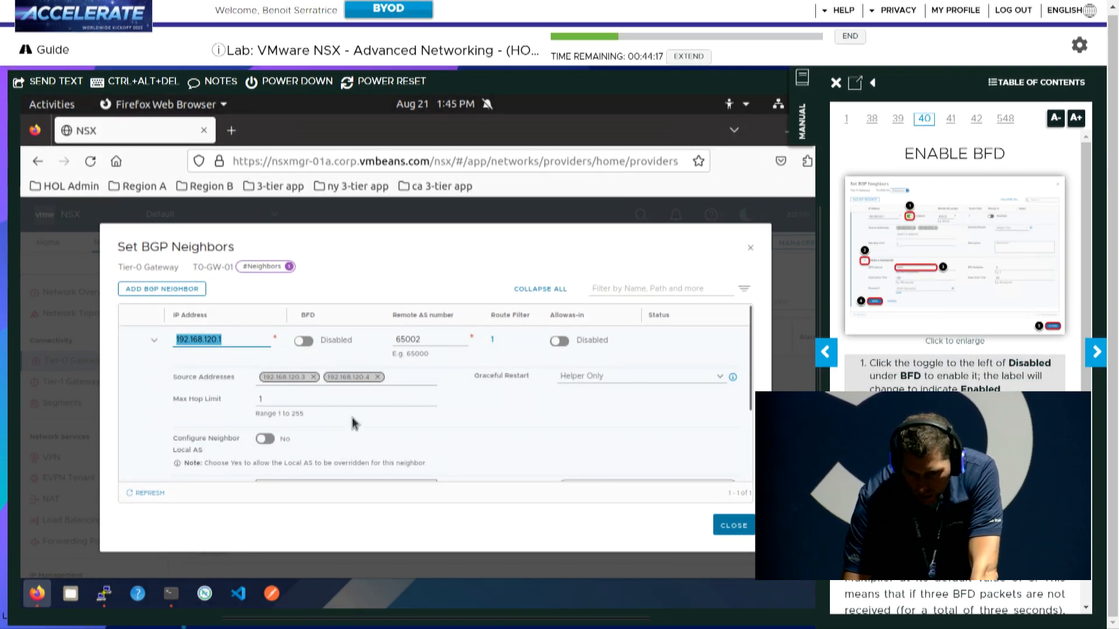
scroll(352, 424, down, 2)
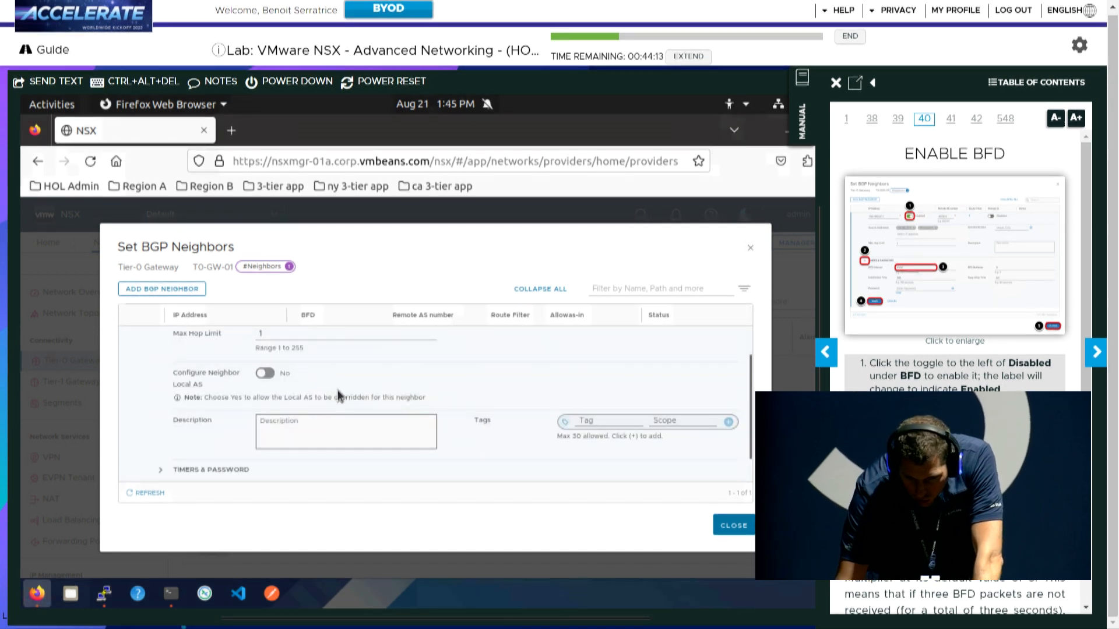
scroll(332, 390, up, 2)
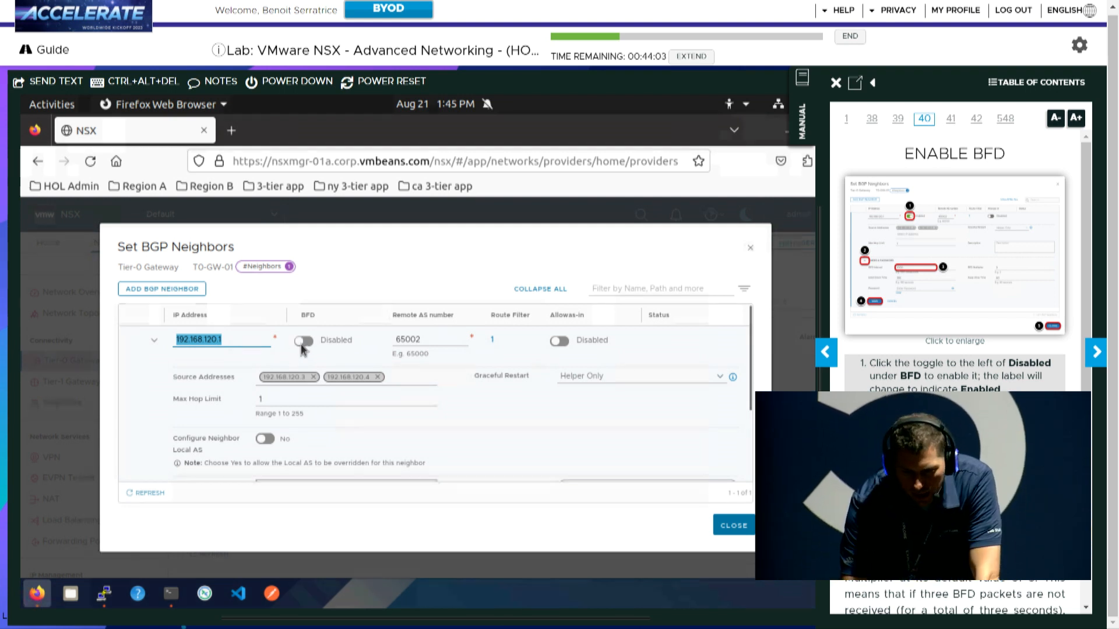
click(304, 341)
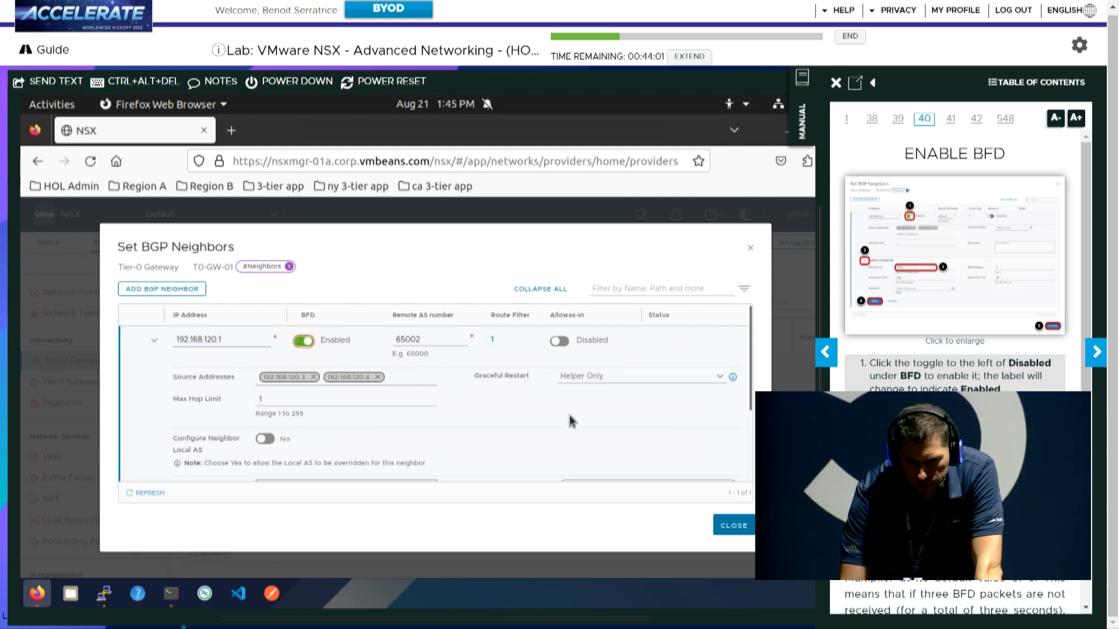
Set the BFD Interval to 1000 under Timers & Password, save the neighbor and close the dialog
scroll(748, 408, down, 3)
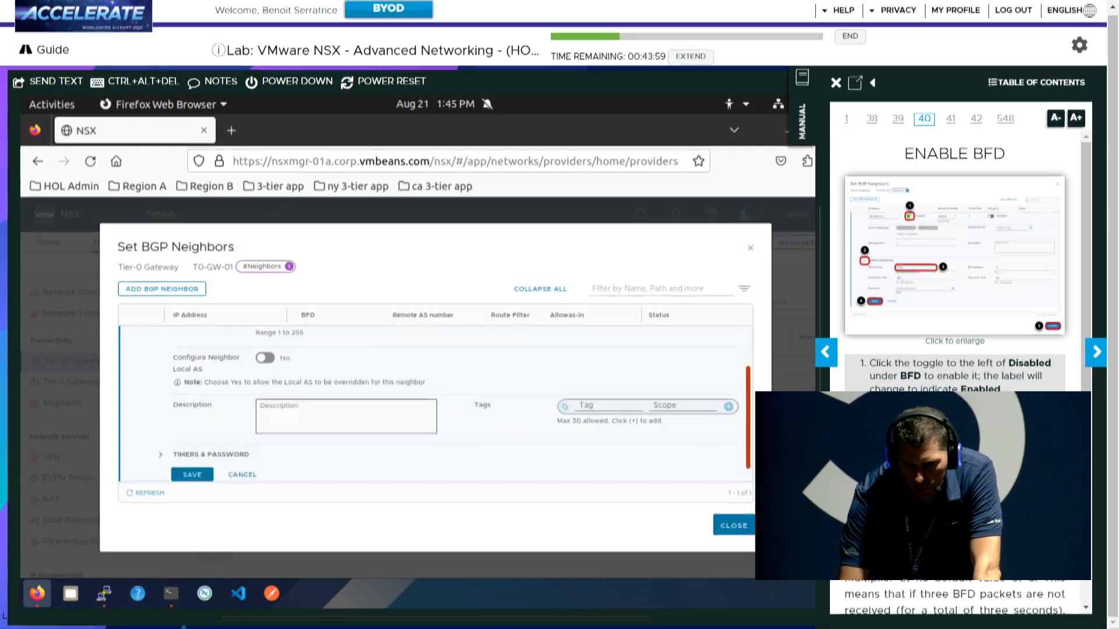
drag(749, 418, 748, 430)
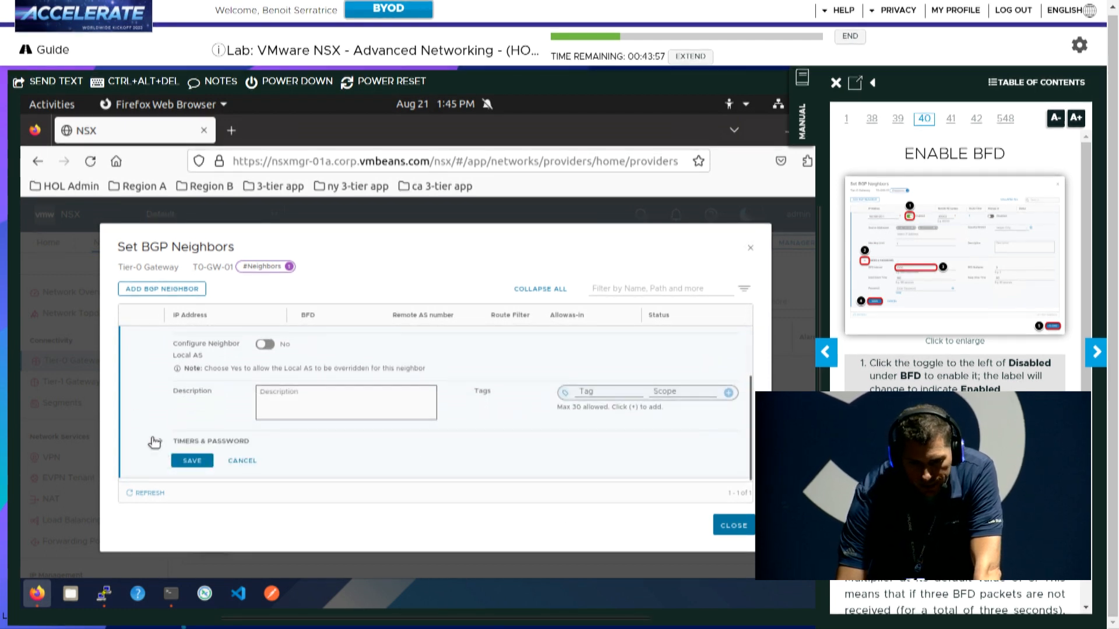
click(163, 441)
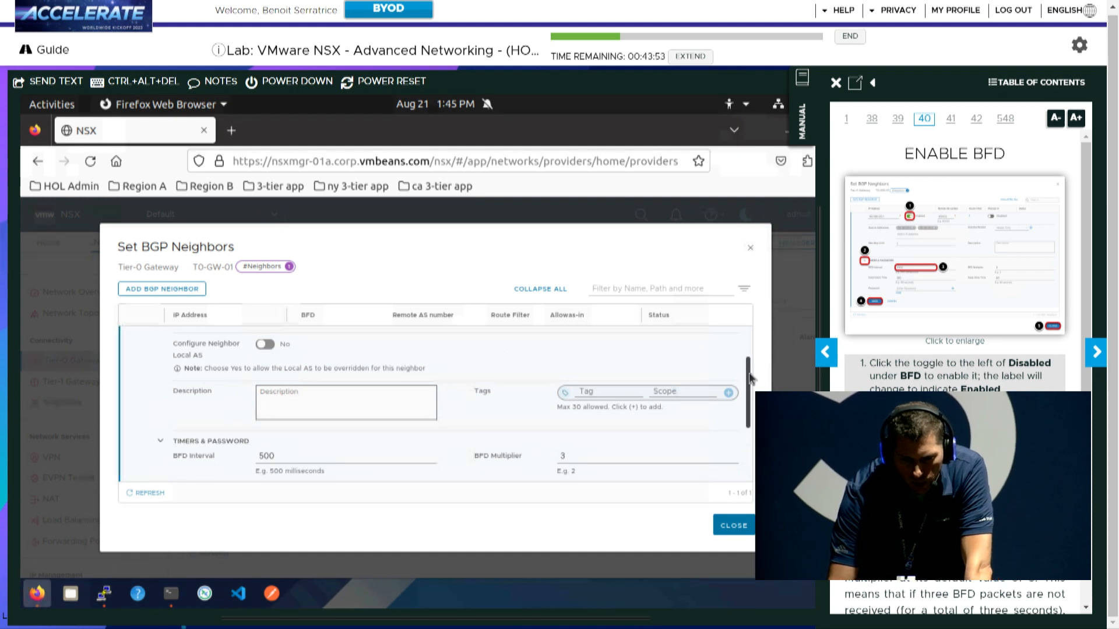
drag(750, 379, 749, 393)
scroll(449, 400, down, 3)
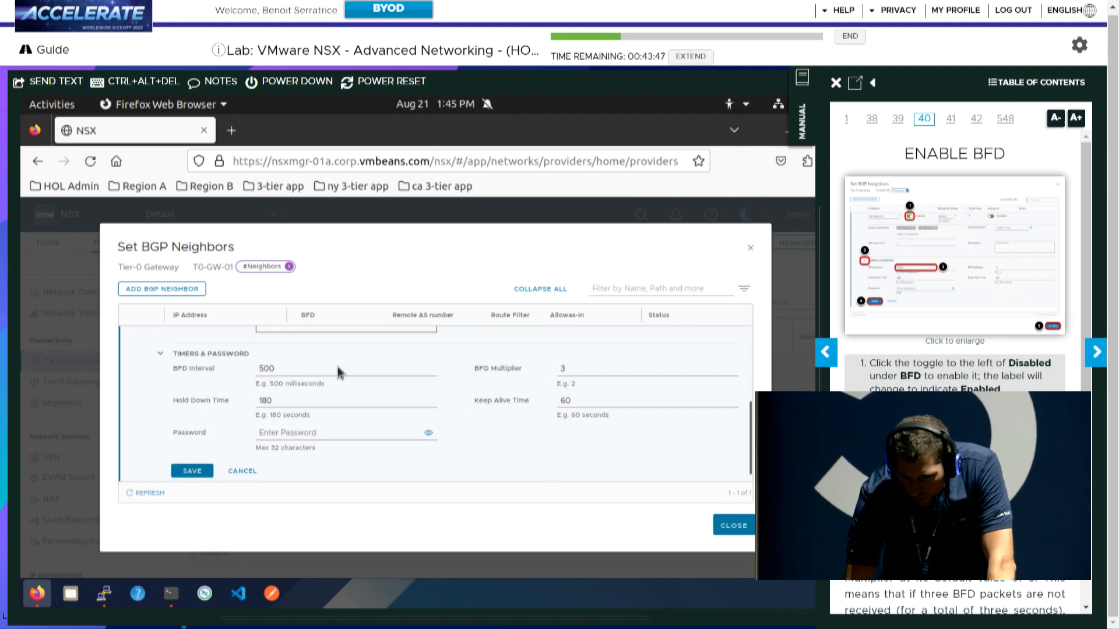
double_click(313, 371)
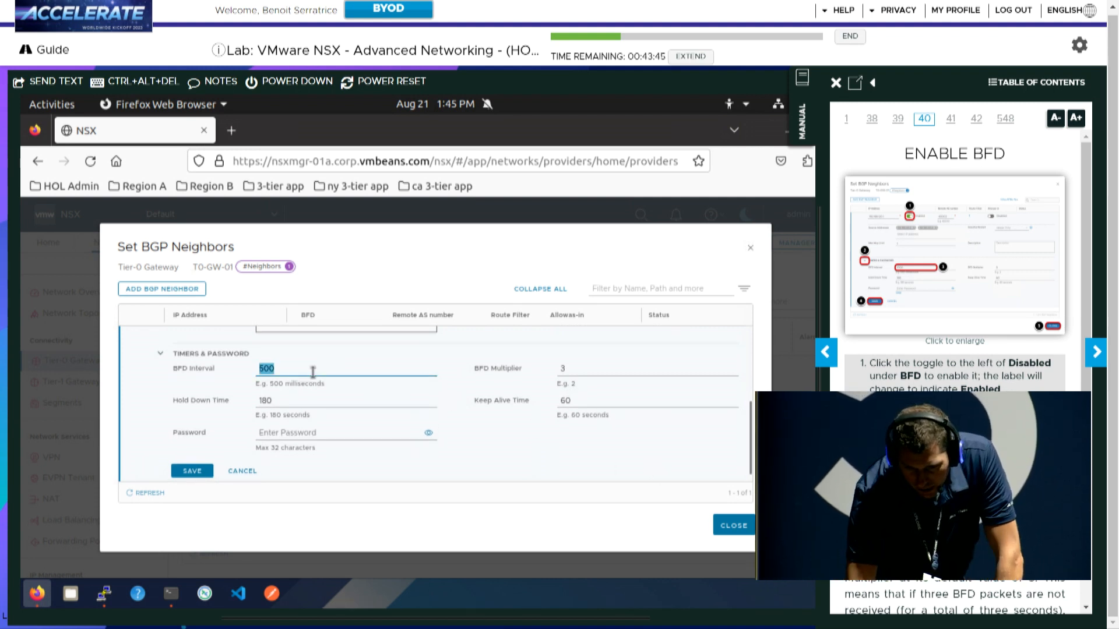
text(1000)
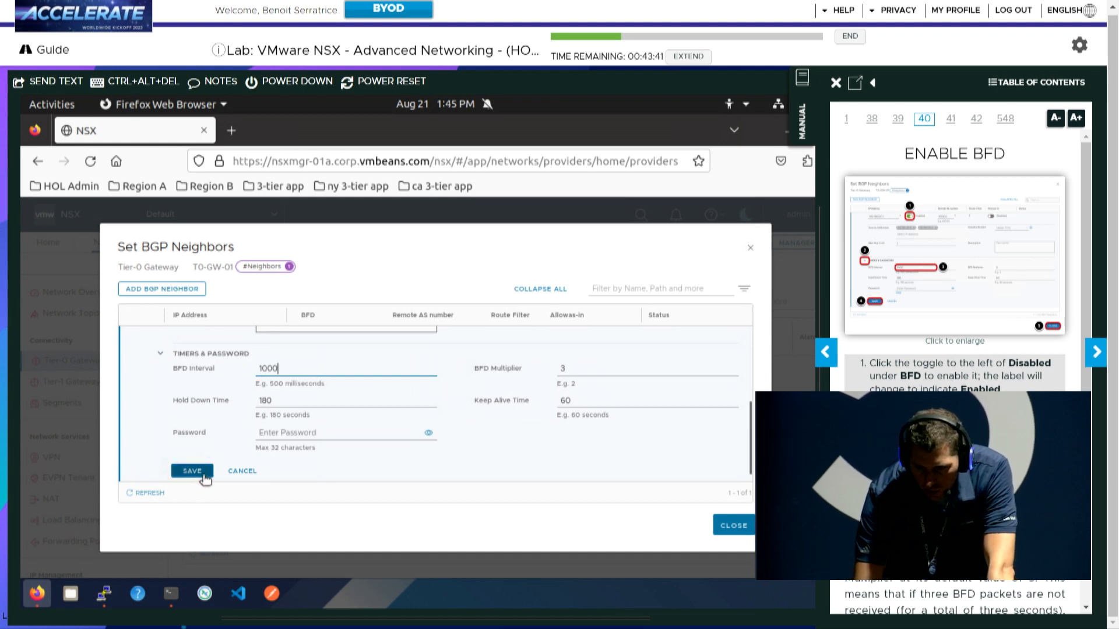
click(193, 472)
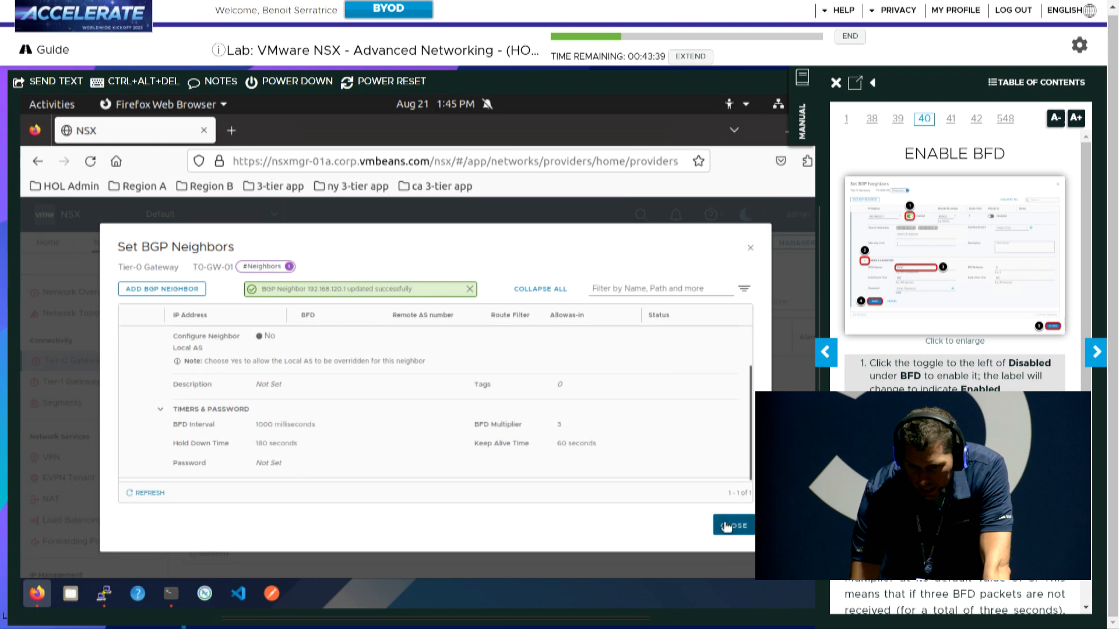
click(725, 527)
click(1097, 357)
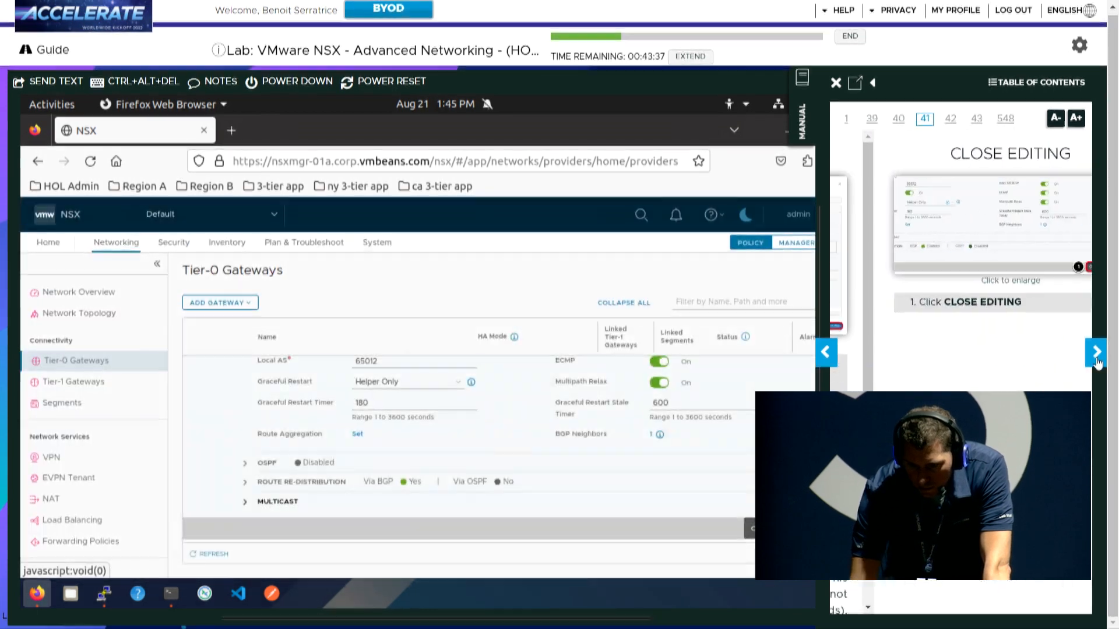
Exit edit mode on the Tier-0 gateway and bring the Terminal window forward
click(776, 528)
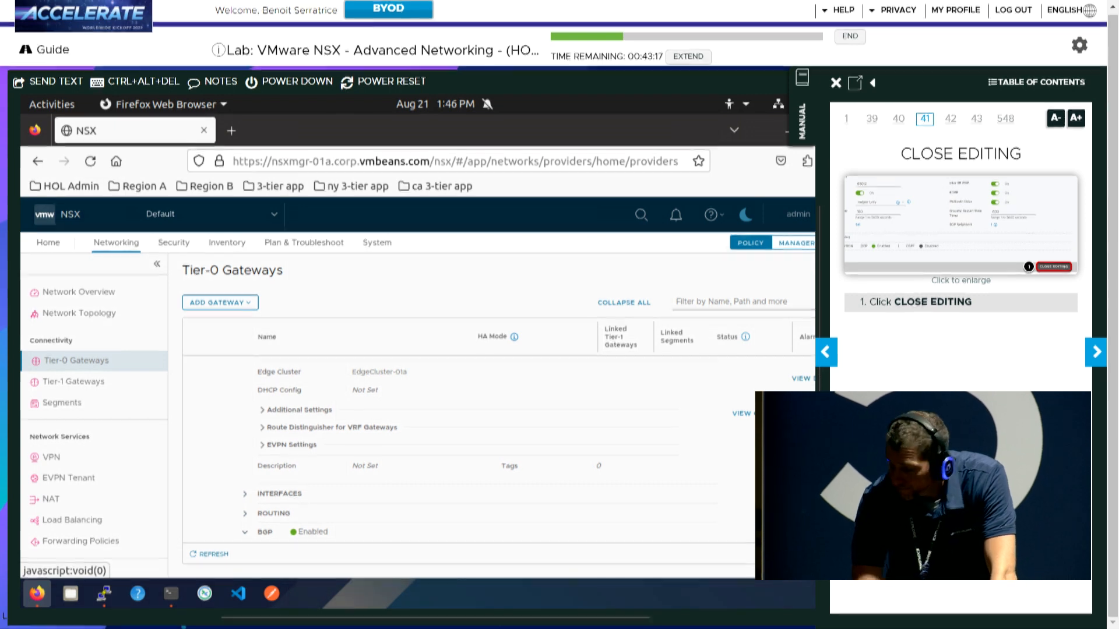
click(1086, 352)
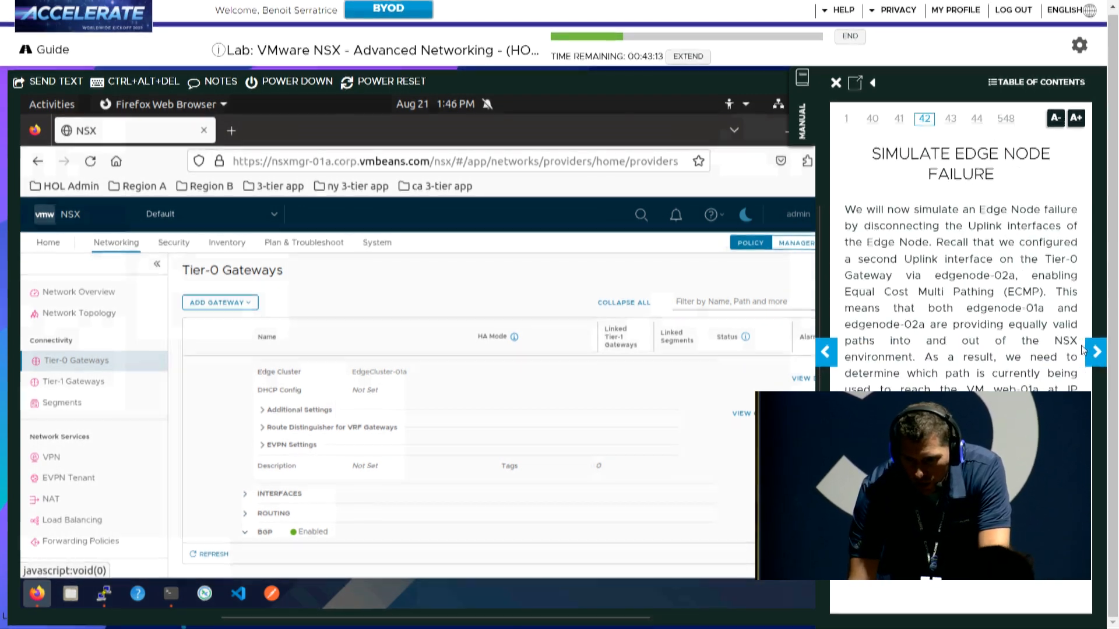
click(1100, 362)
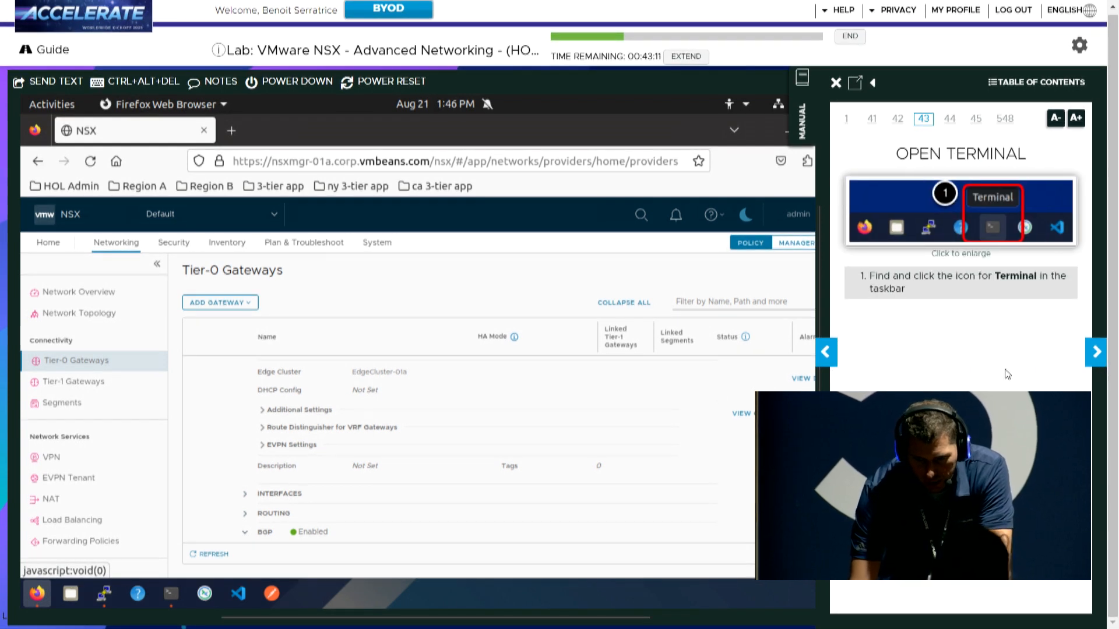
click(171, 594)
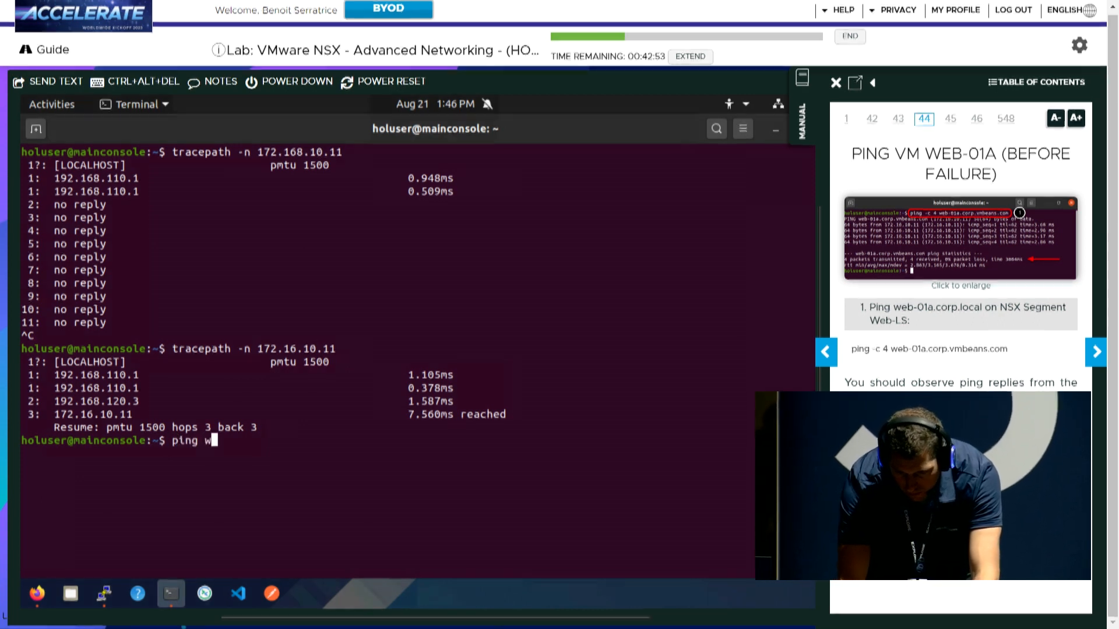
Ping web-01a.corp.vmbeans.com and get continuous replies from 172.16.10.11
text(-01a.corp.vmbeans.com)
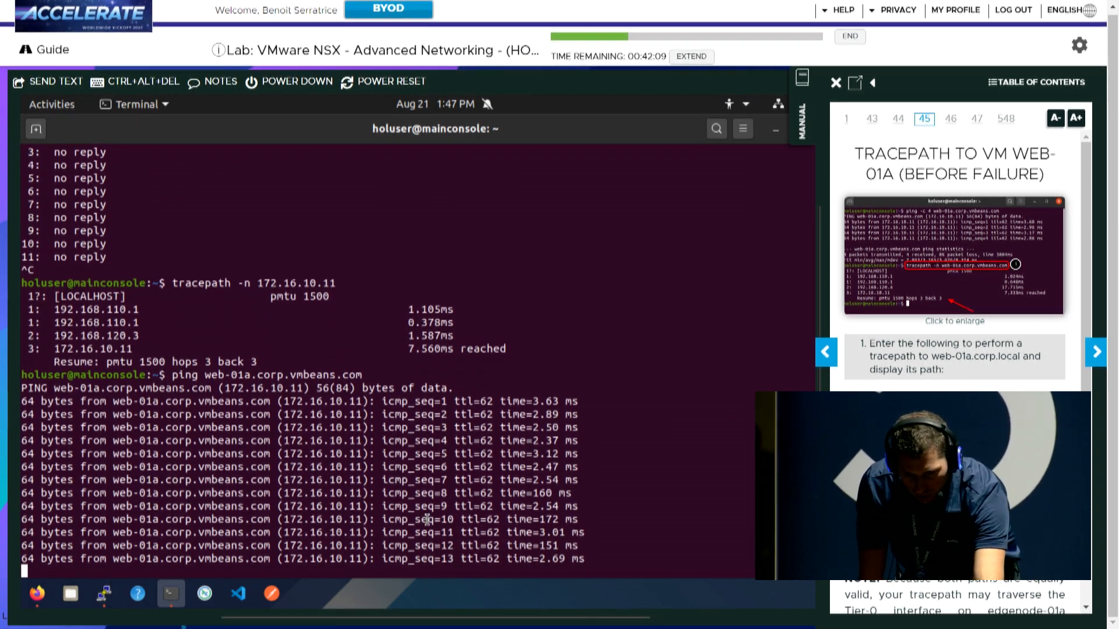
Stop the ping, tracepath -n web-01a.corp.vmbeans.com via 192.168.120.4, and advance the guide to page 46
key(ctrl+c)
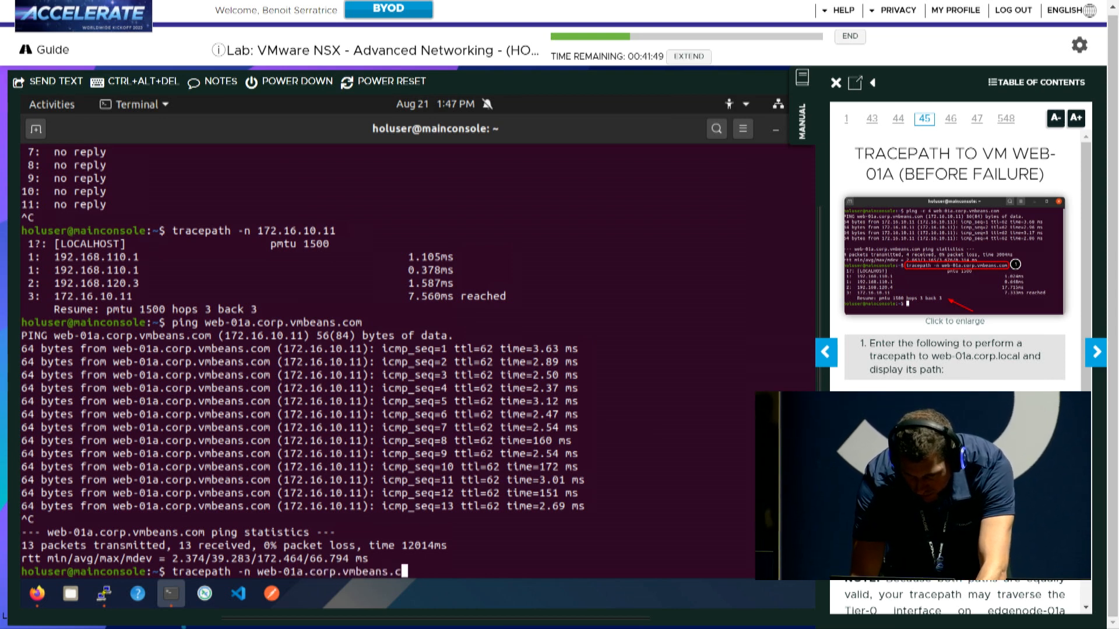
key(Return)
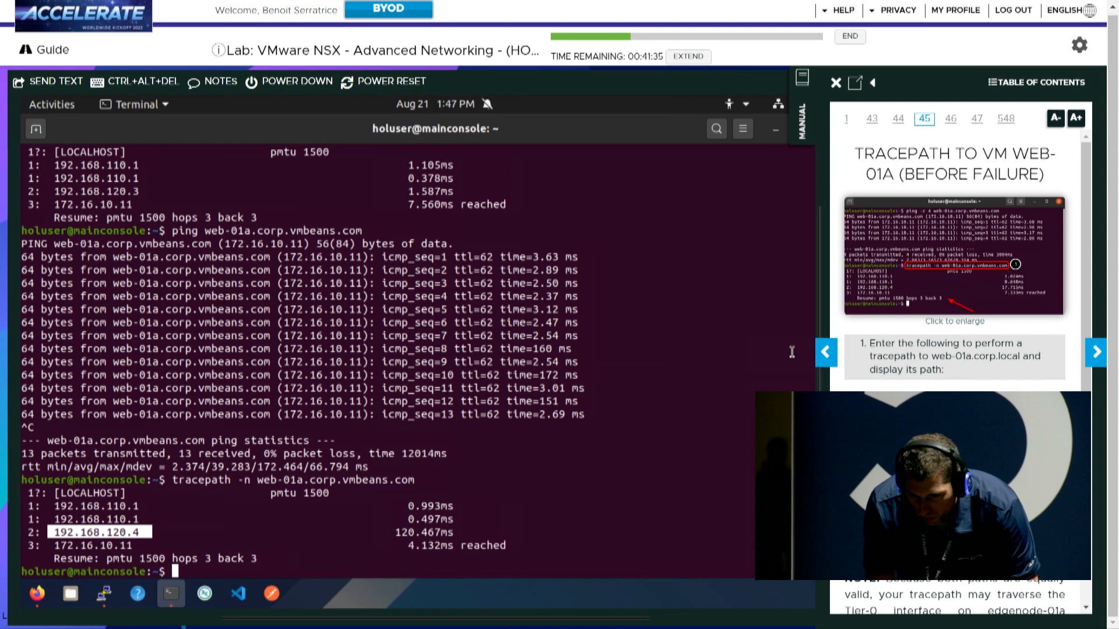
click(1096, 357)
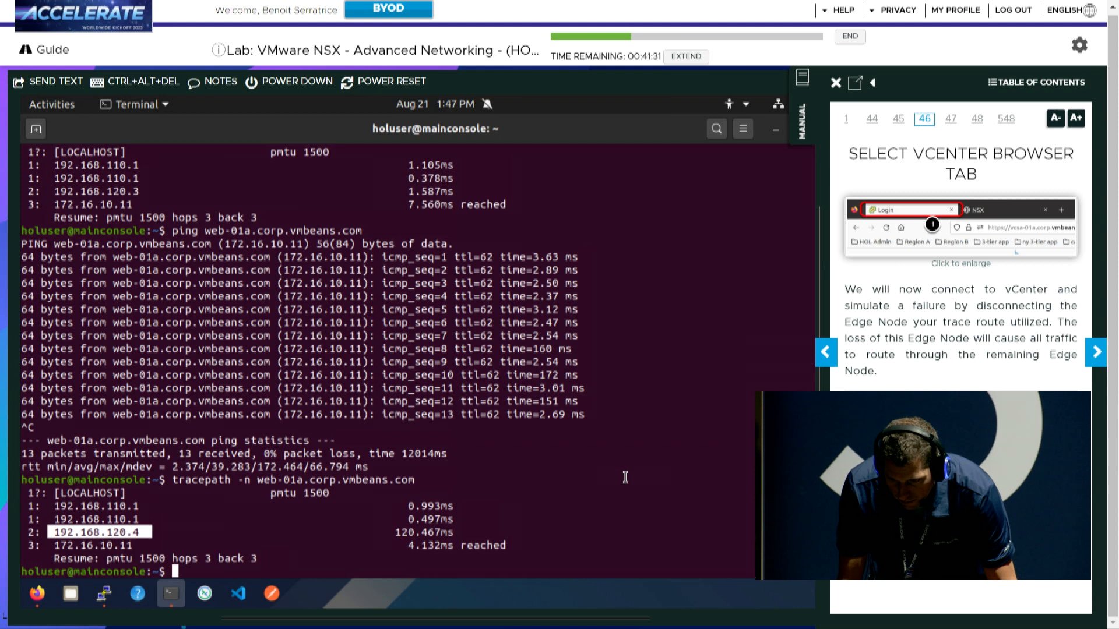
click(36, 594)
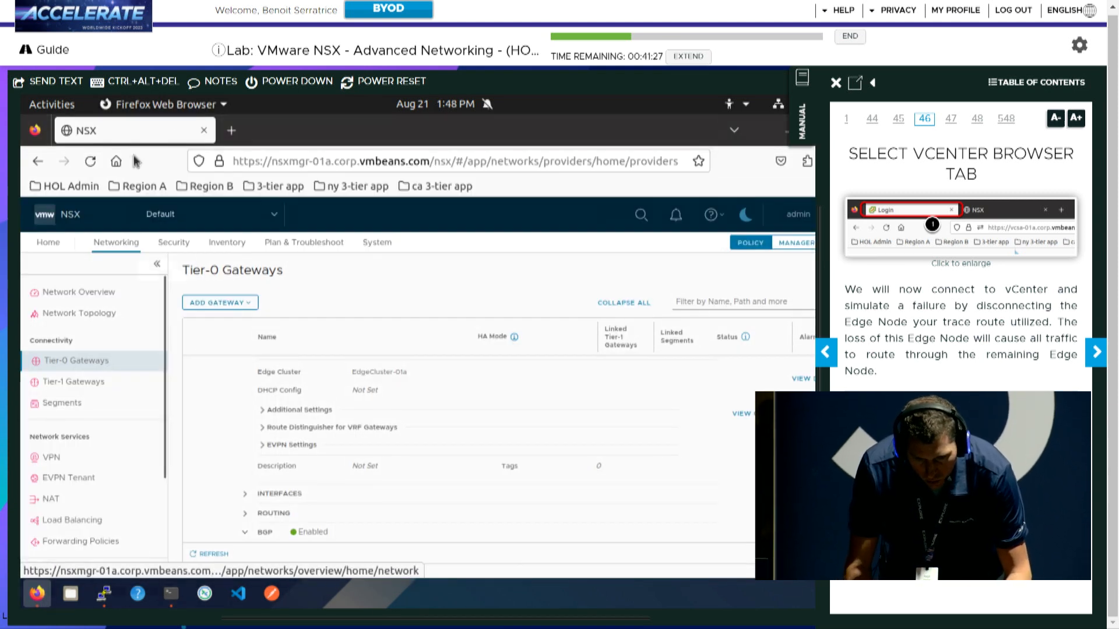
Dismiss the survey and try ENROLL AGAIN on the Advanced Networking lab from the catalog
click(231, 130)
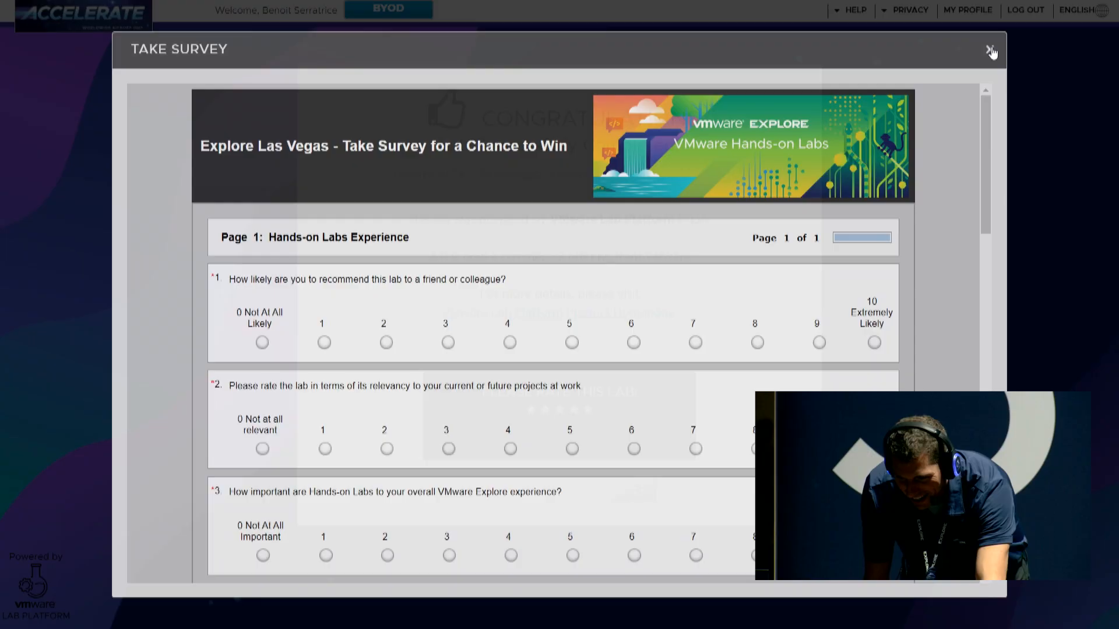
click(988, 47)
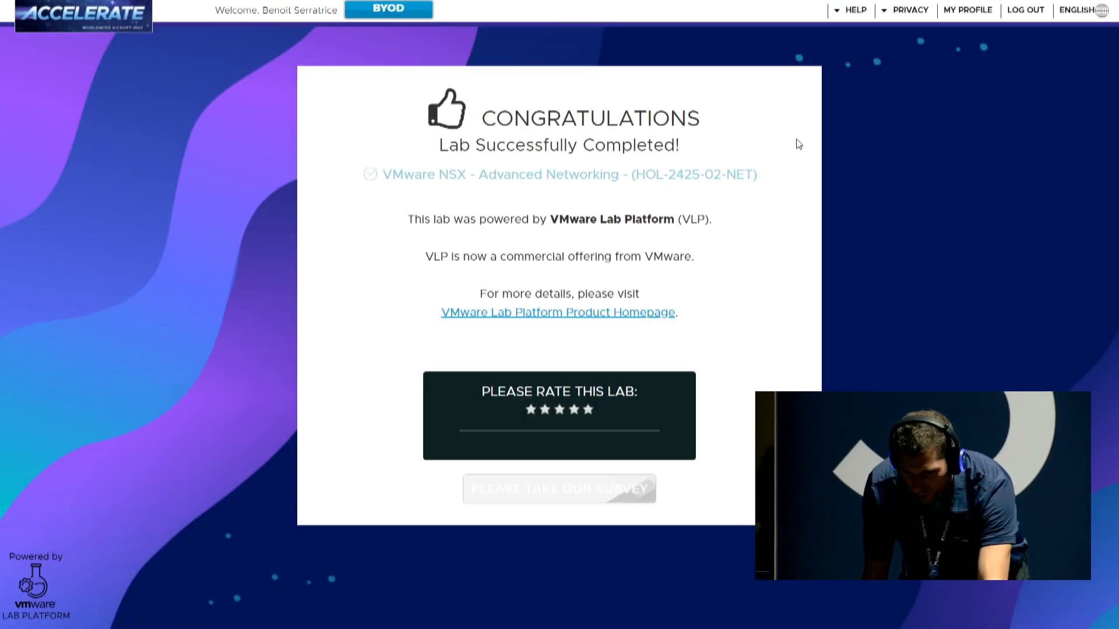
click(123, 35)
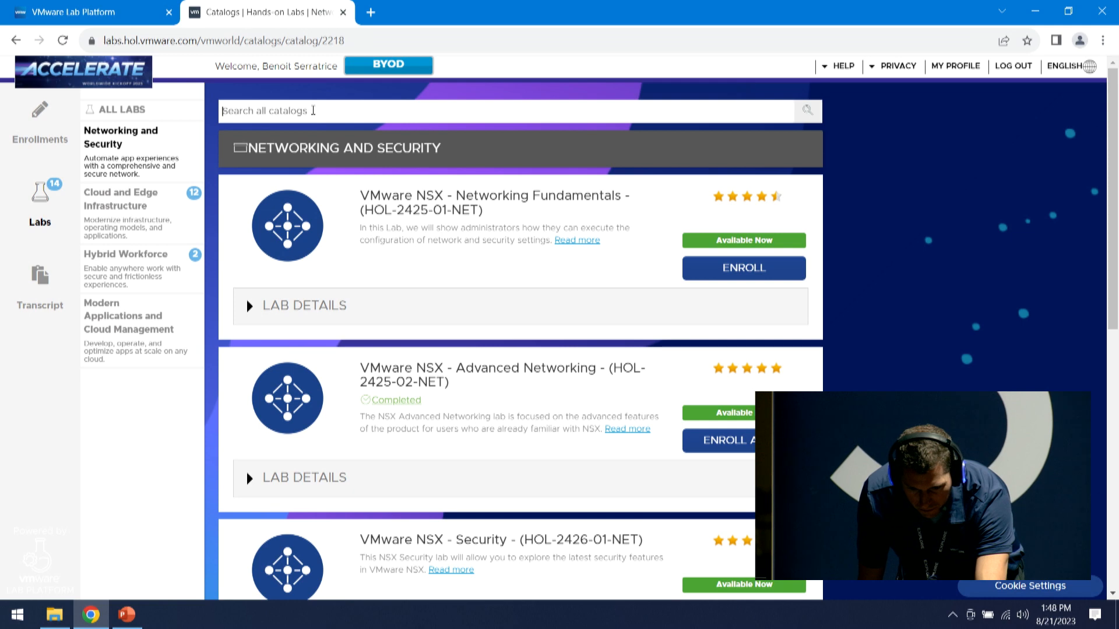
click(746, 441)
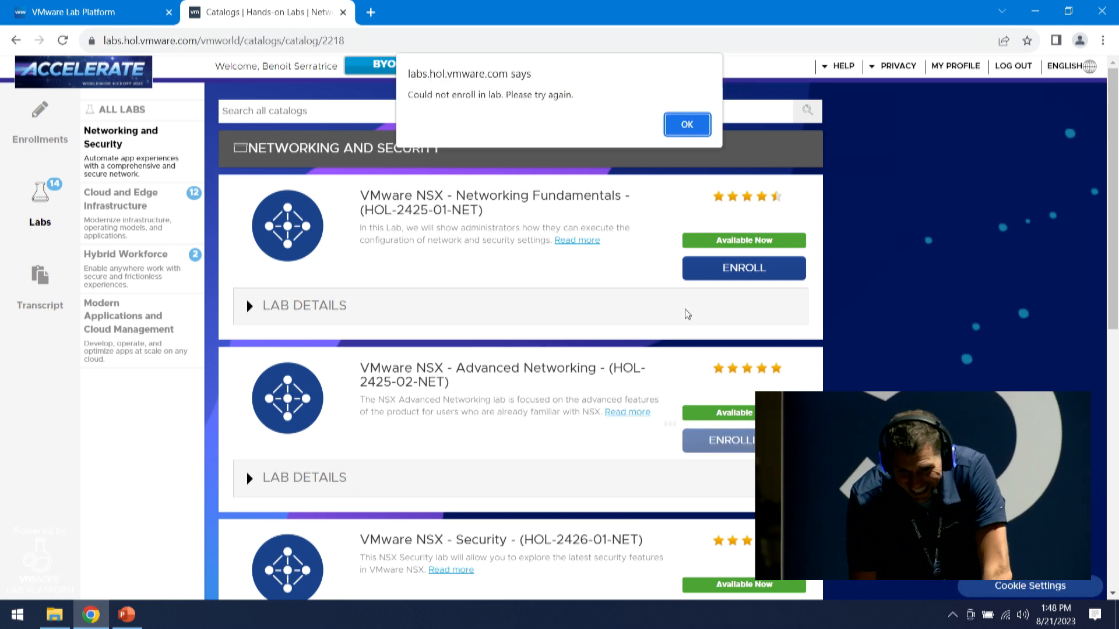
Dismiss the enrollment error, keep the Kubernetes Core Concepts lab running, and log out of all sessions
click(686, 127)
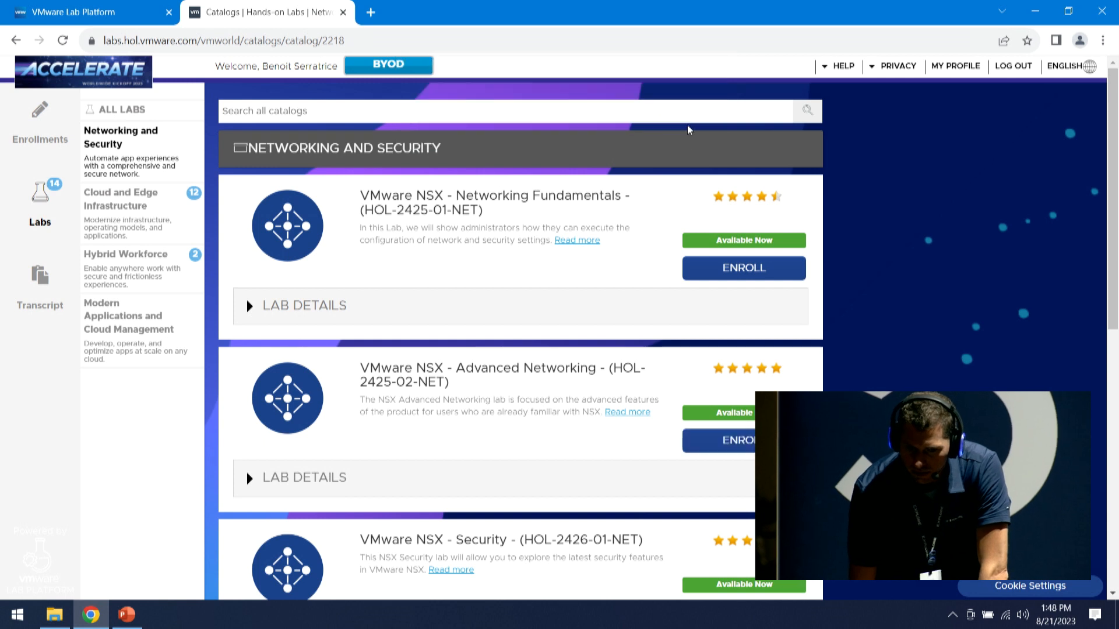
click(37, 113)
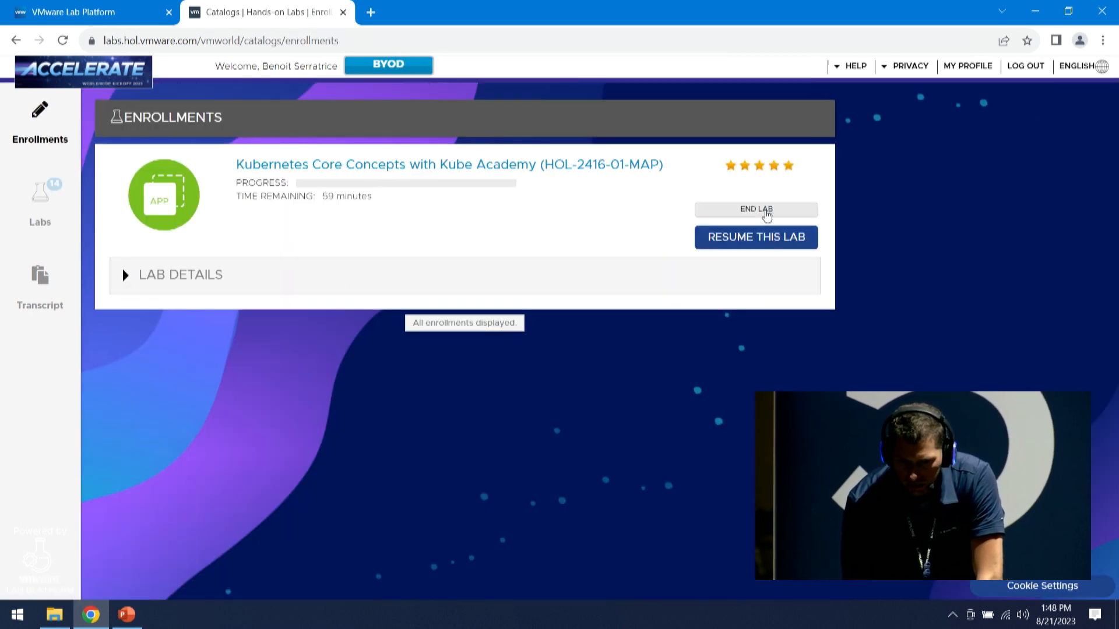
click(767, 211)
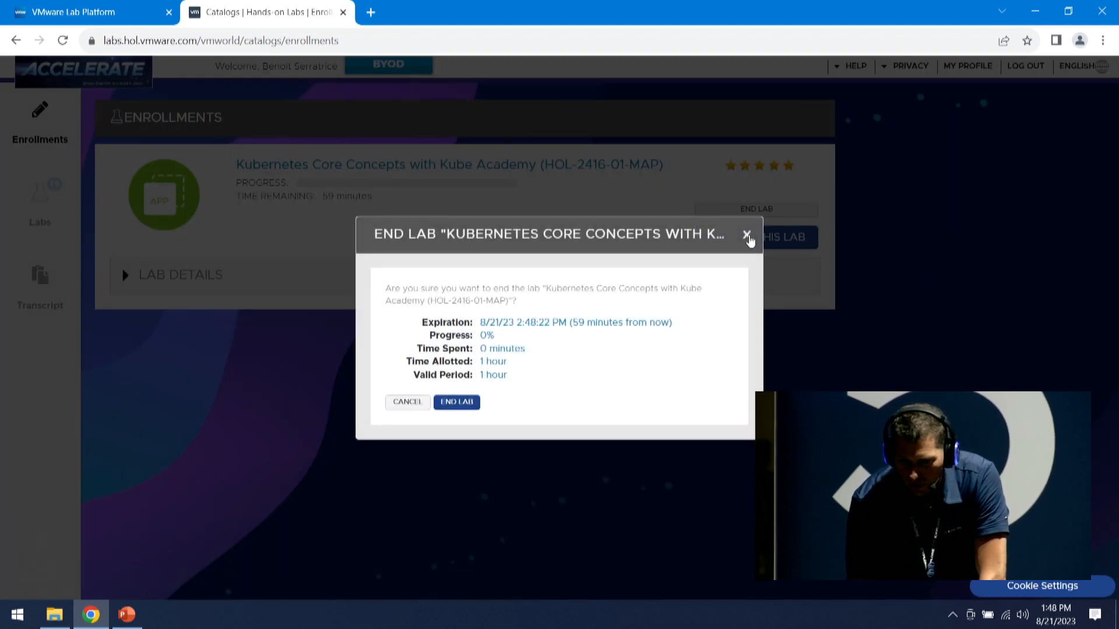
click(747, 236)
click(1025, 69)
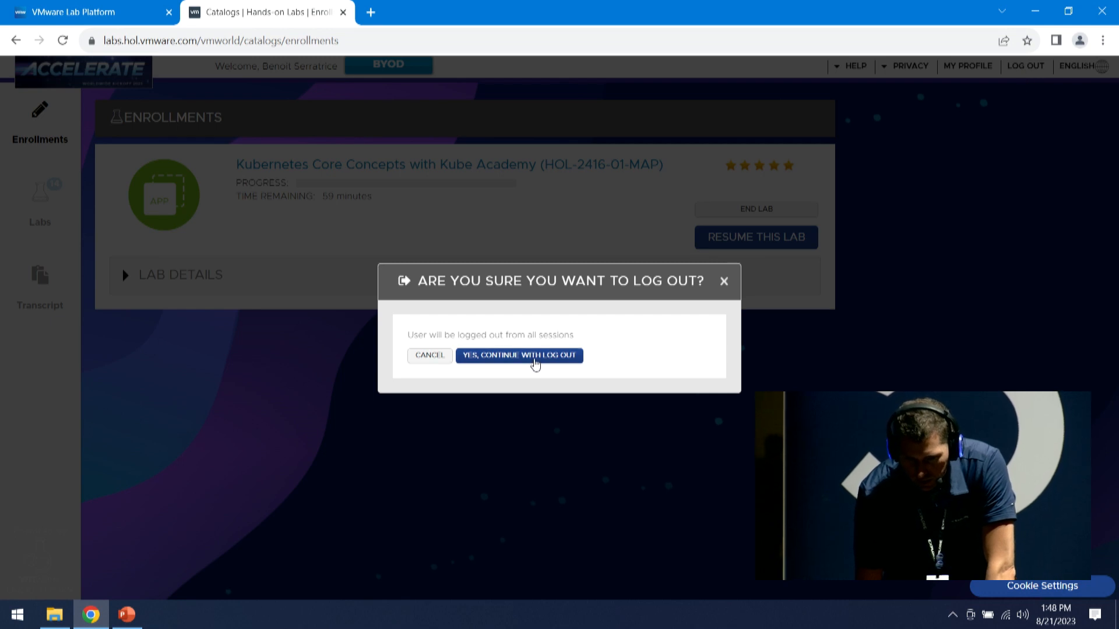
click(535, 362)
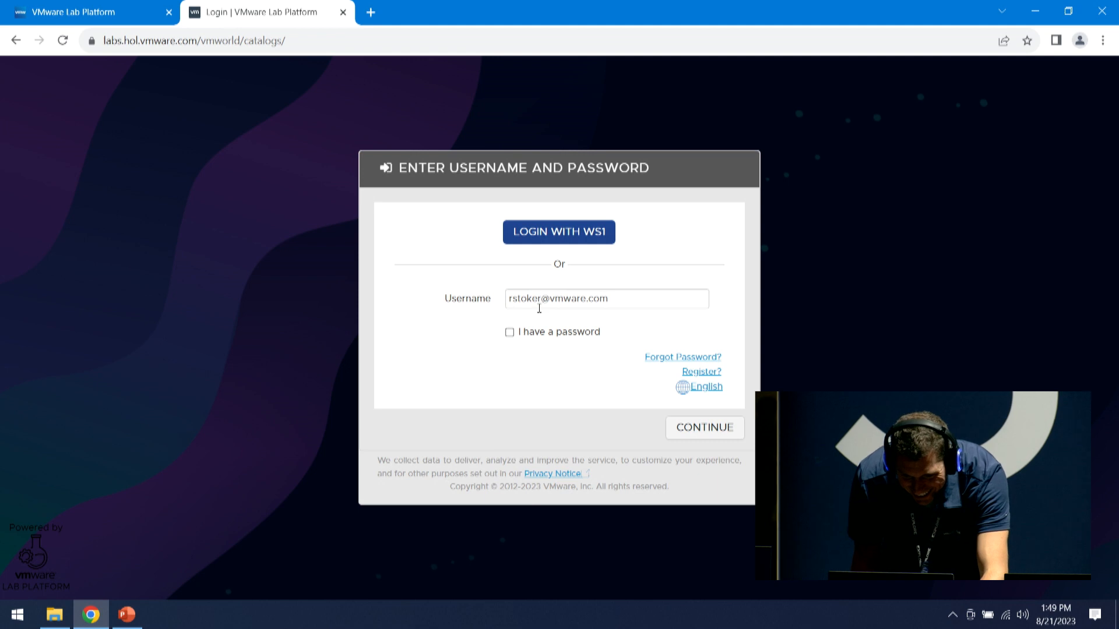
Sign back in via the VMOX License (IoT booth) section and check current enrollments
click(510, 333)
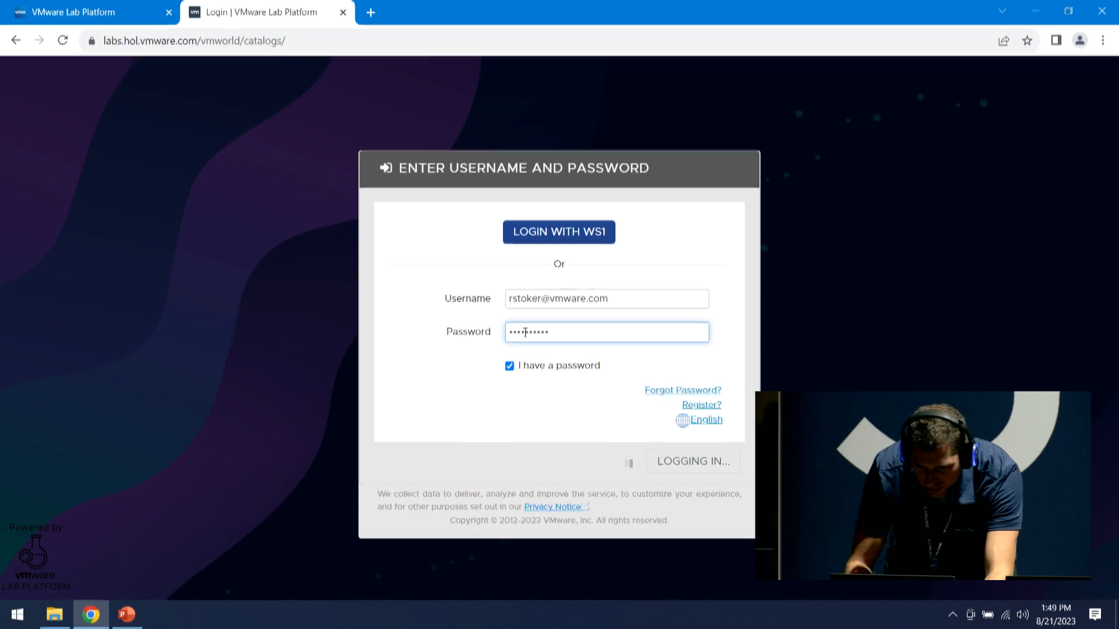
click(497, 362)
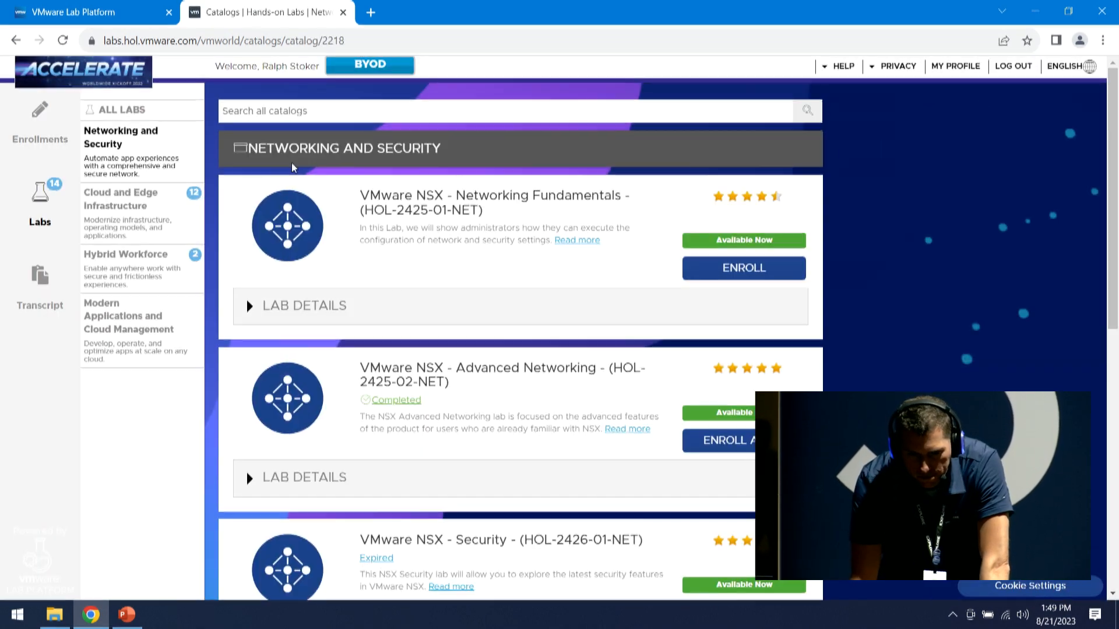
click(34, 114)
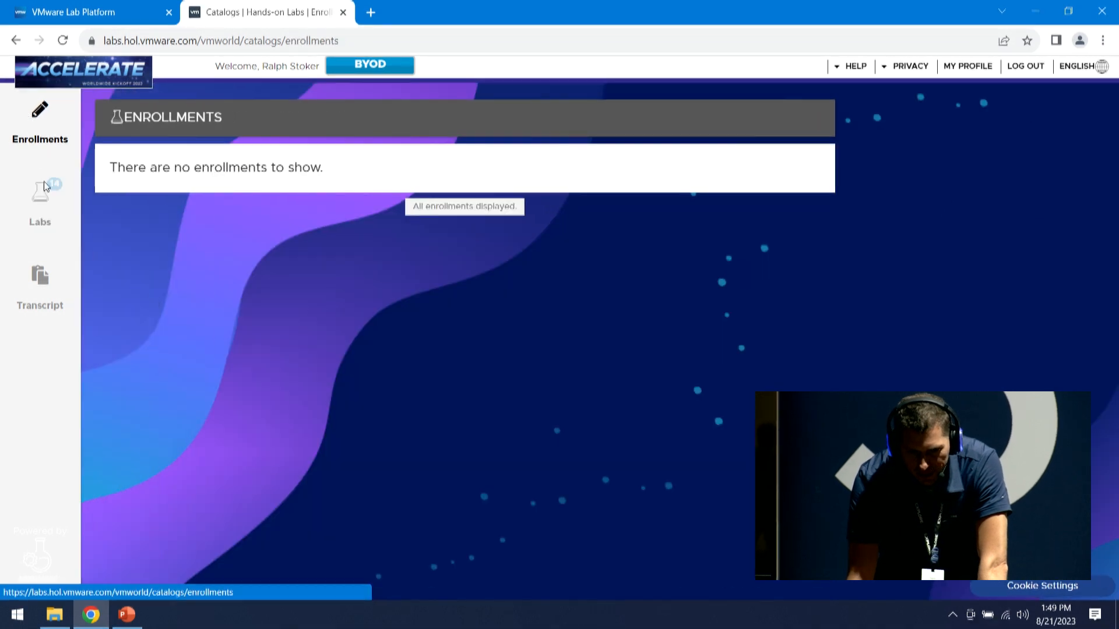
click(45, 187)
Search the catalog for HOL-2425-02-NET, enroll again and start the lab
click(343, 120)
text(2520)
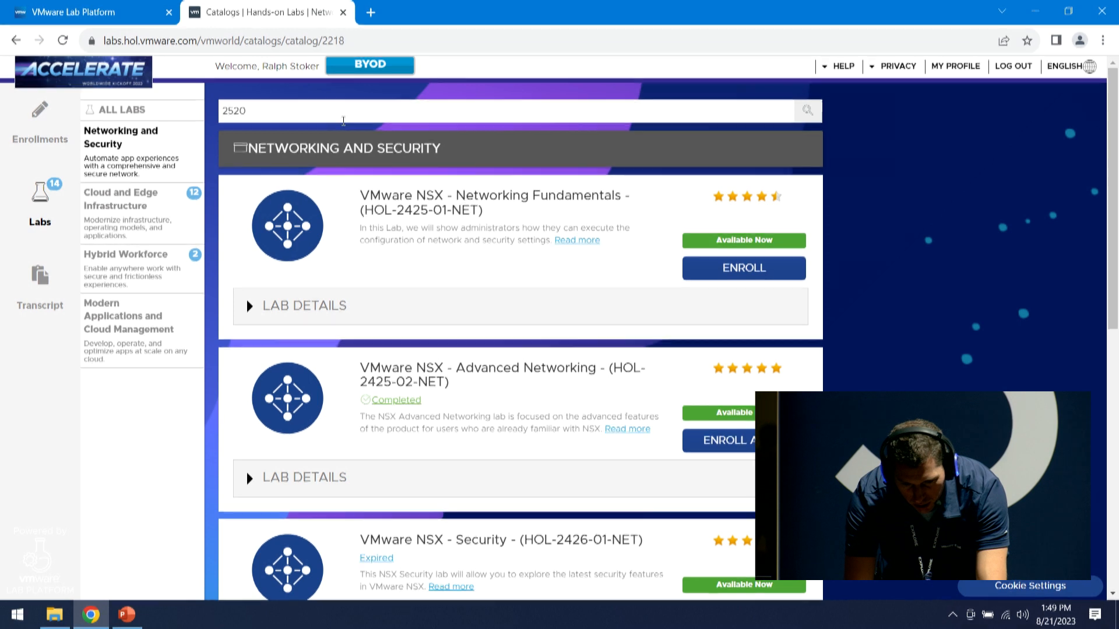
key(BackSpace)
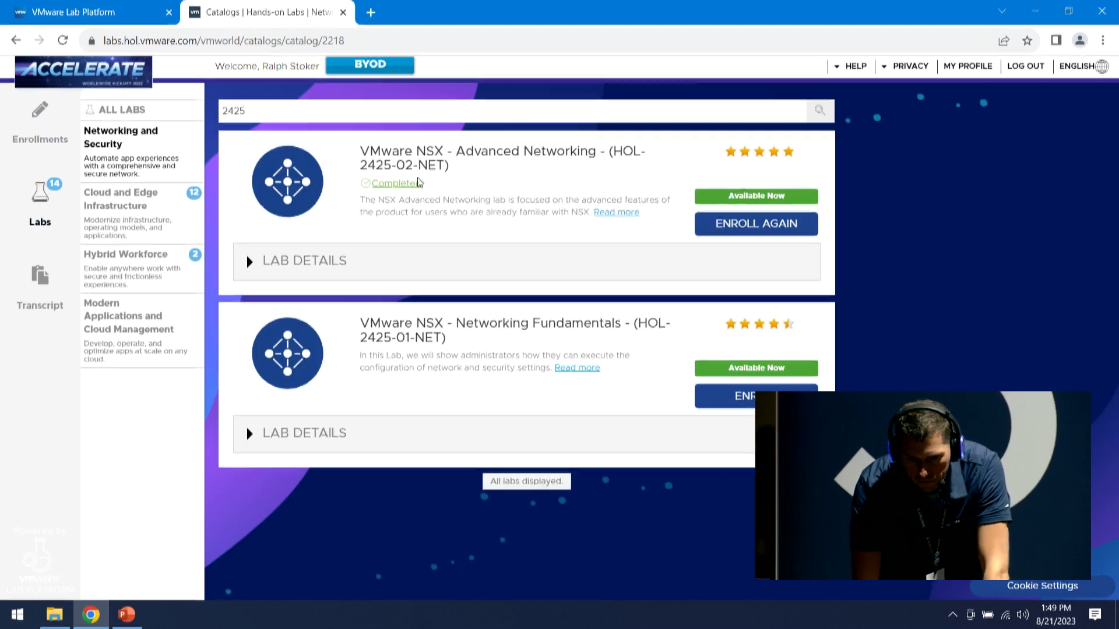
click(760, 228)
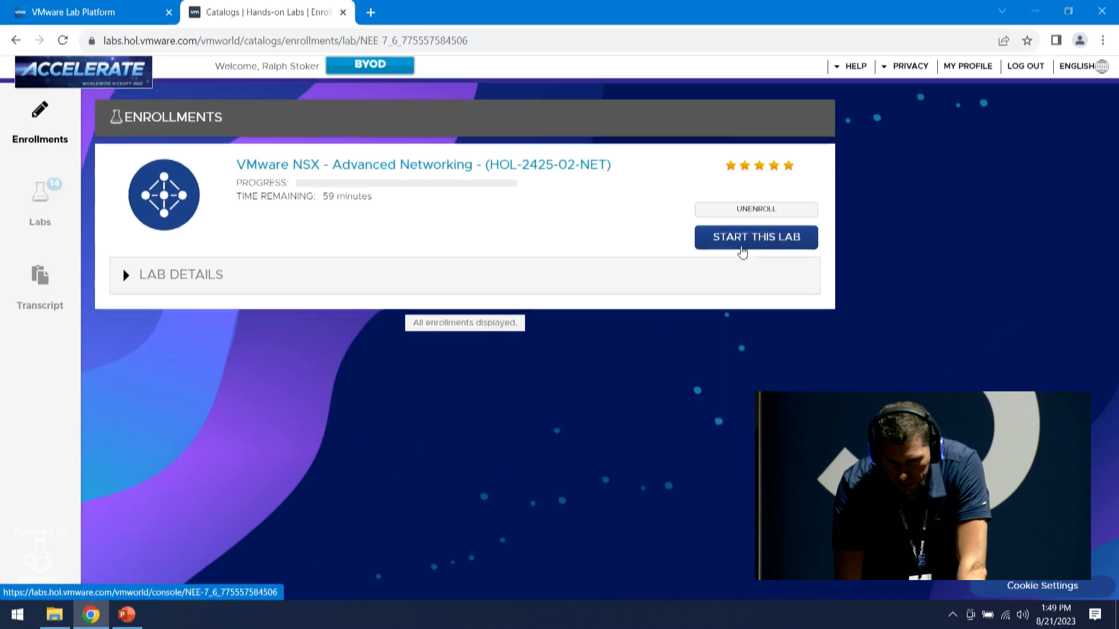
click(761, 239)
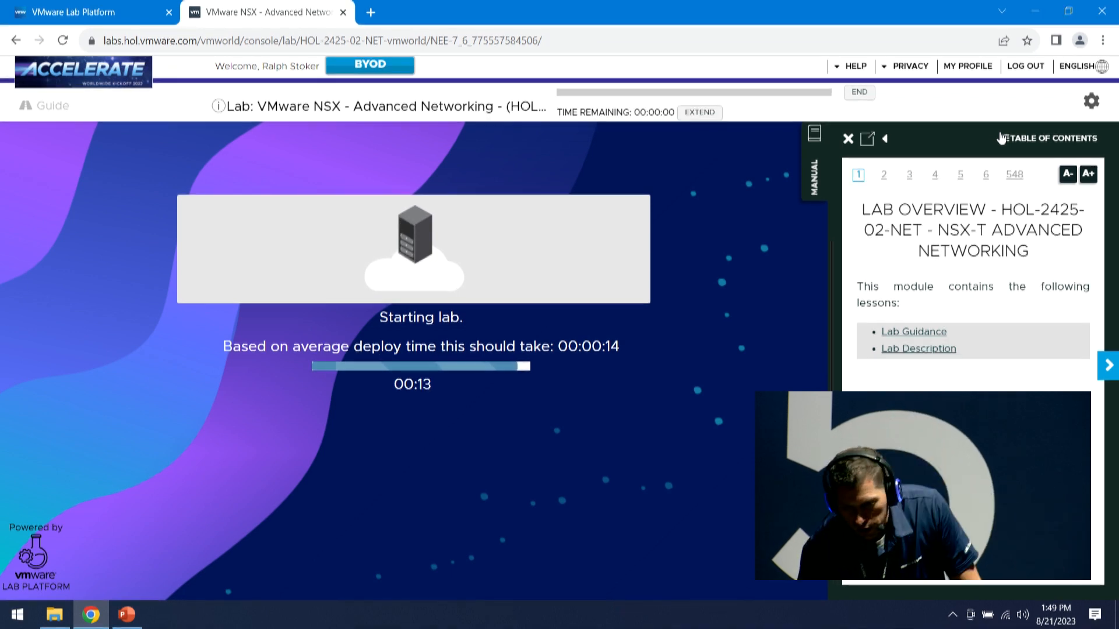
Jump the manual to Module 1 > Configuring BFD > Tracepath to VM web-01a (Before Failure)
click(1035, 139)
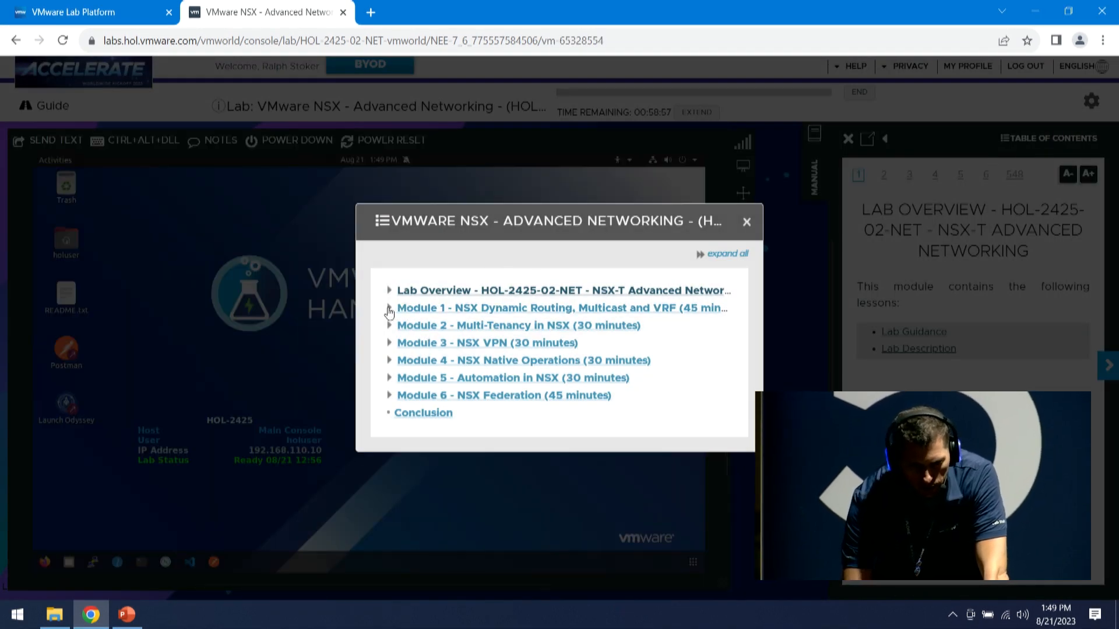
click(402, 309)
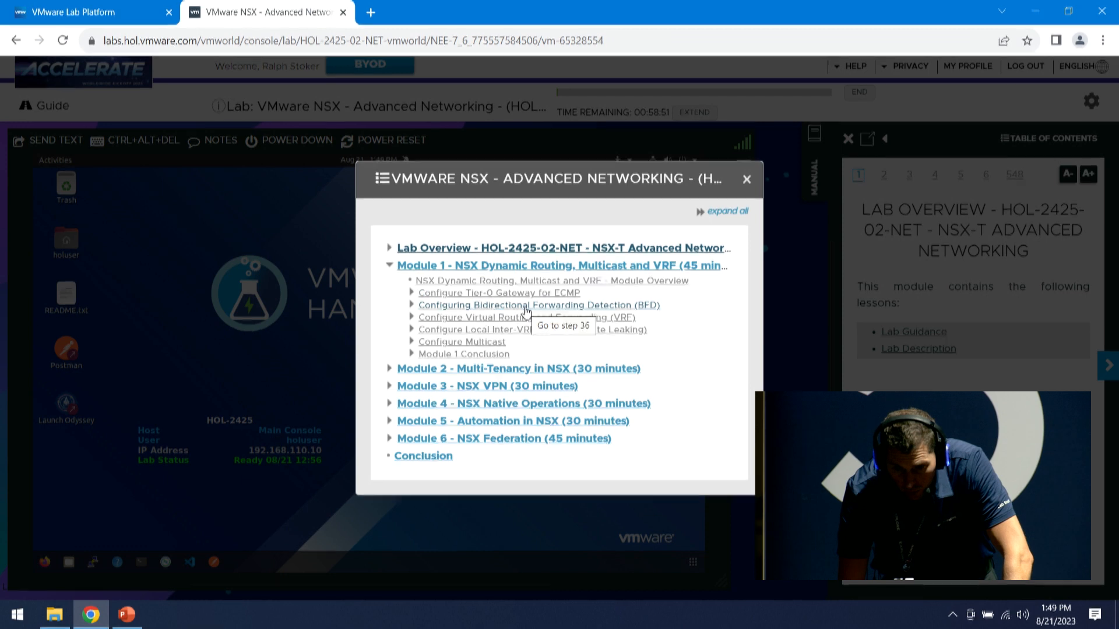
click(526, 309)
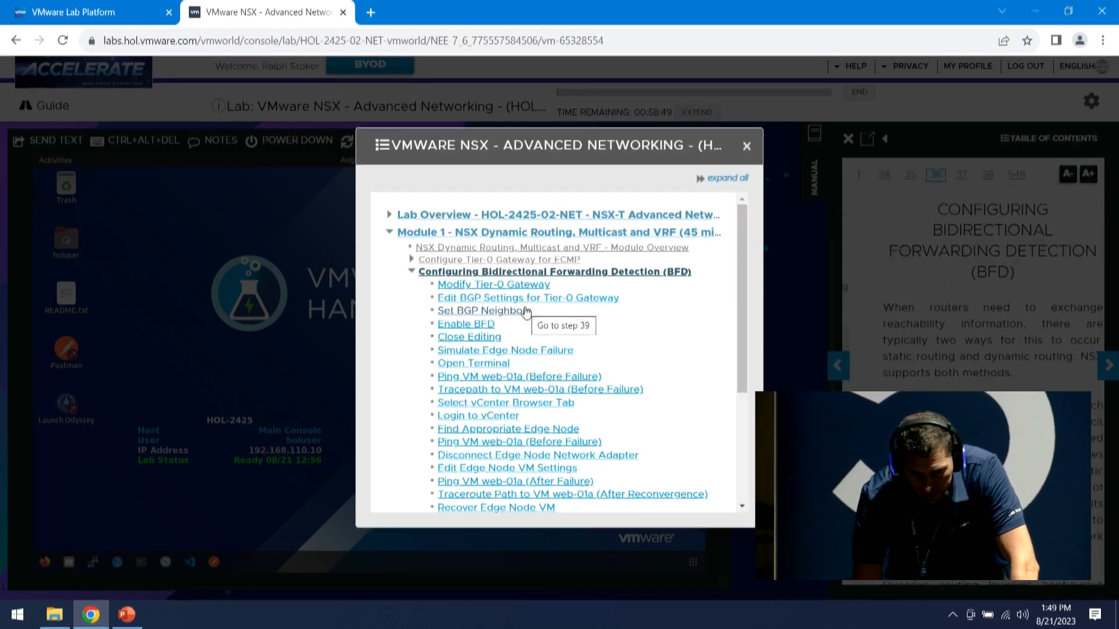
click(510, 394)
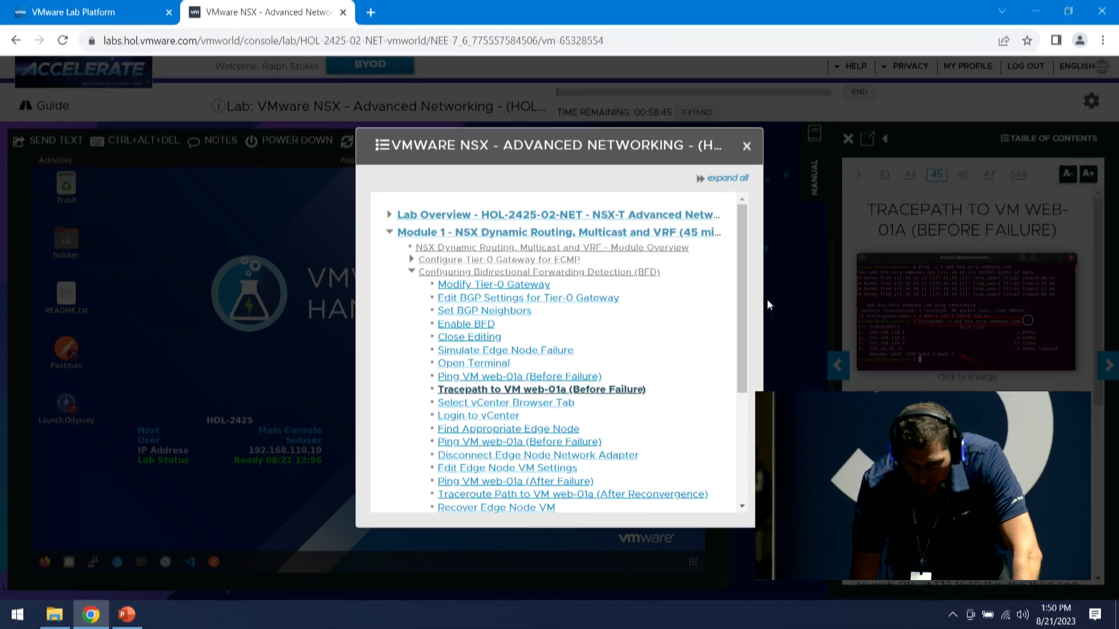
click(747, 147)
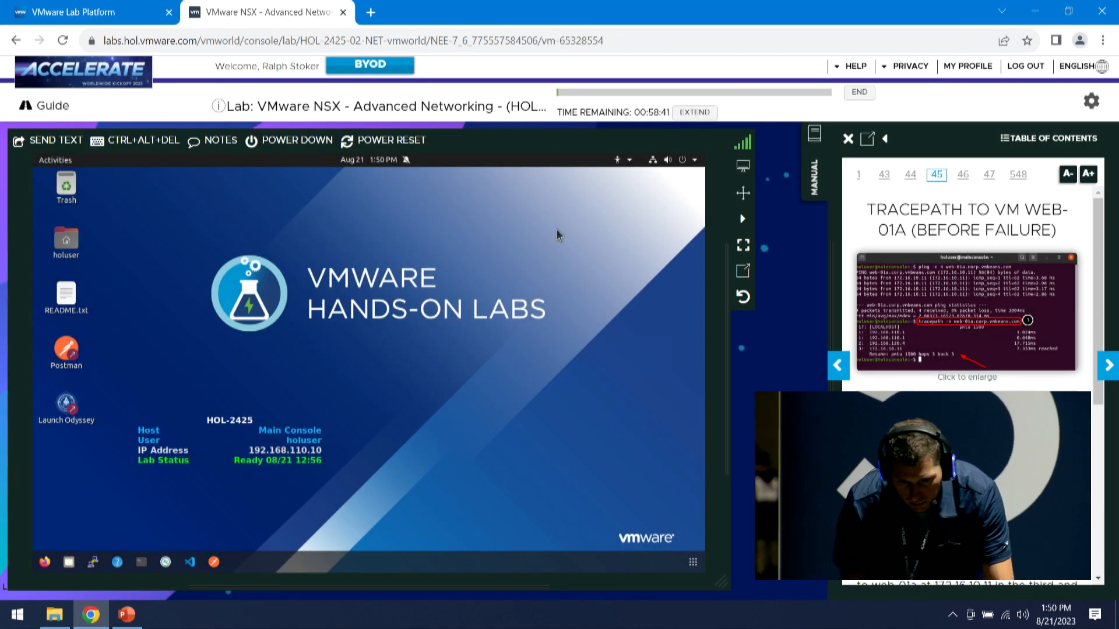
Open the nsxmgr-01a login page in Firefox and the vcsa-01a vSphere Client in a second tab
click(45, 561)
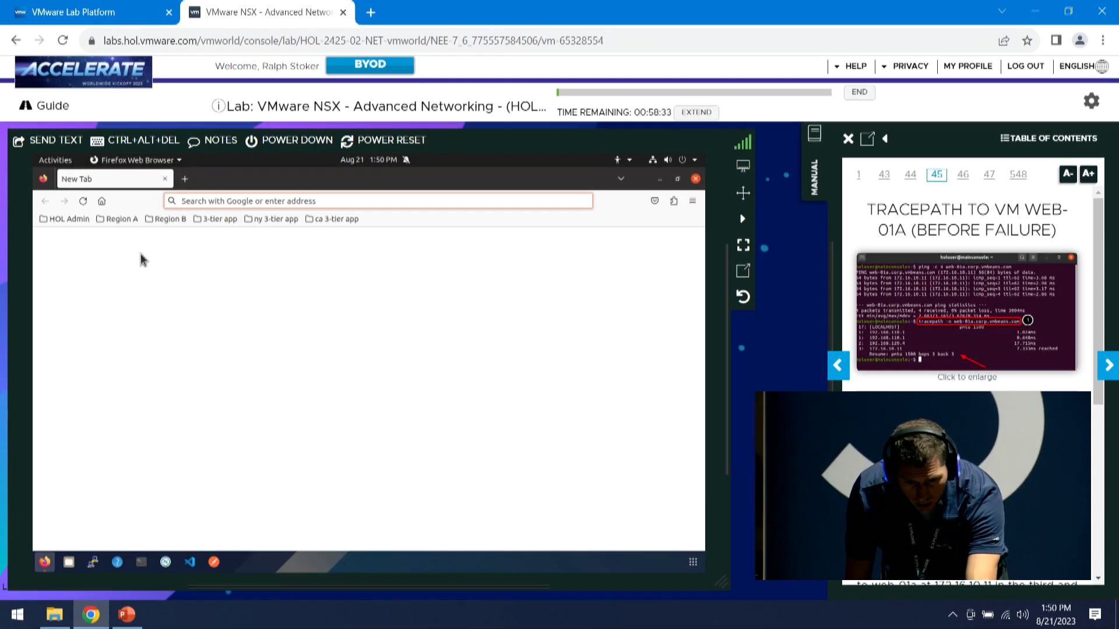
click(124, 225)
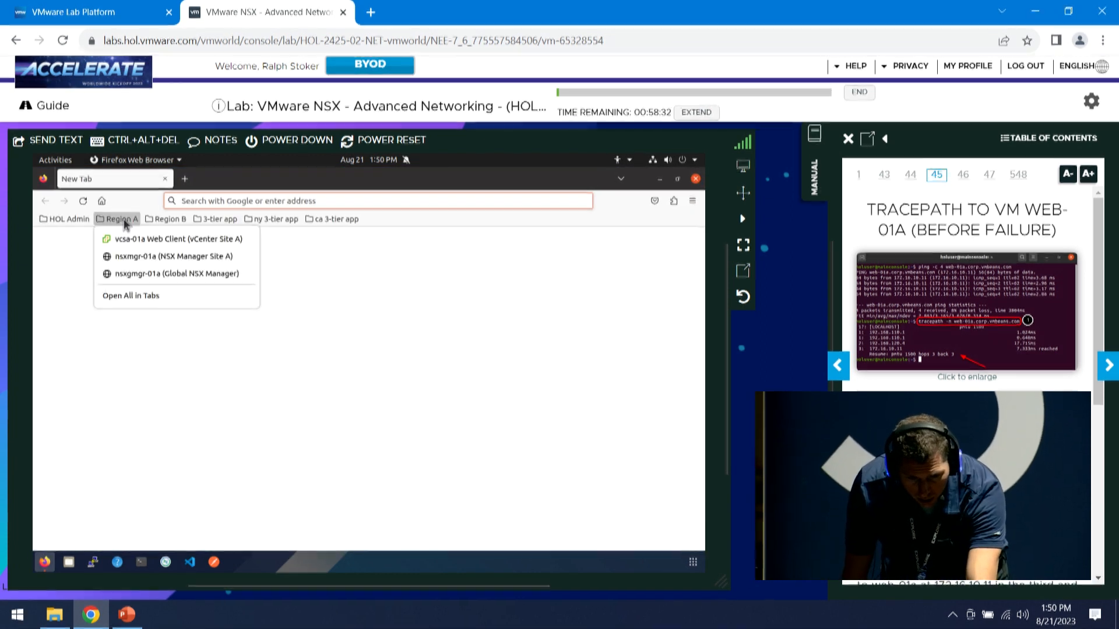
click(128, 259)
click(184, 180)
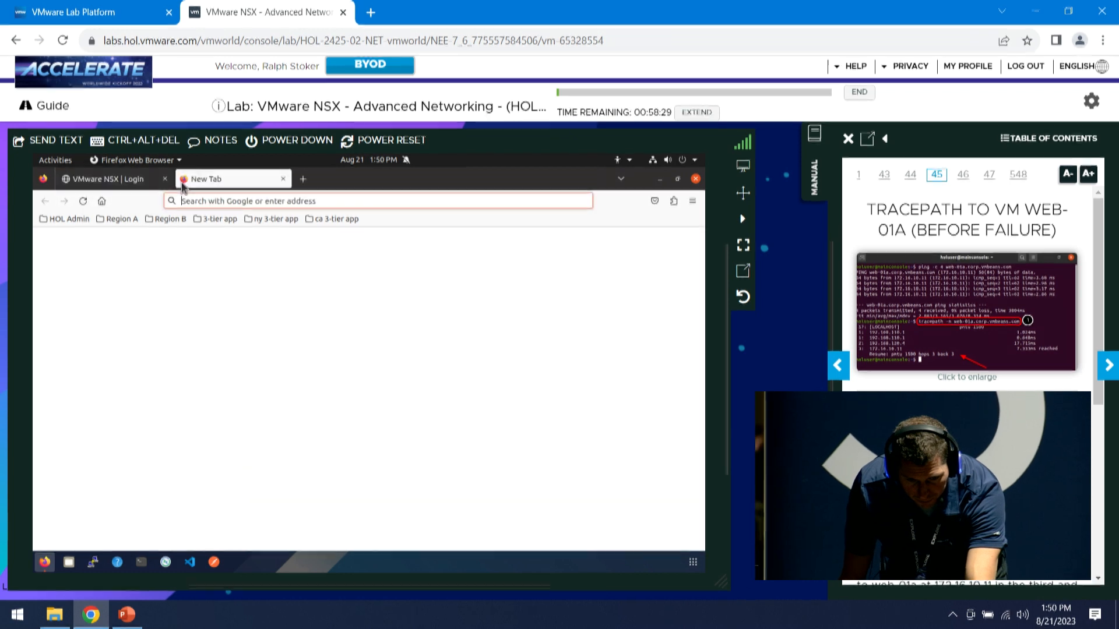
click(123, 219)
click(129, 242)
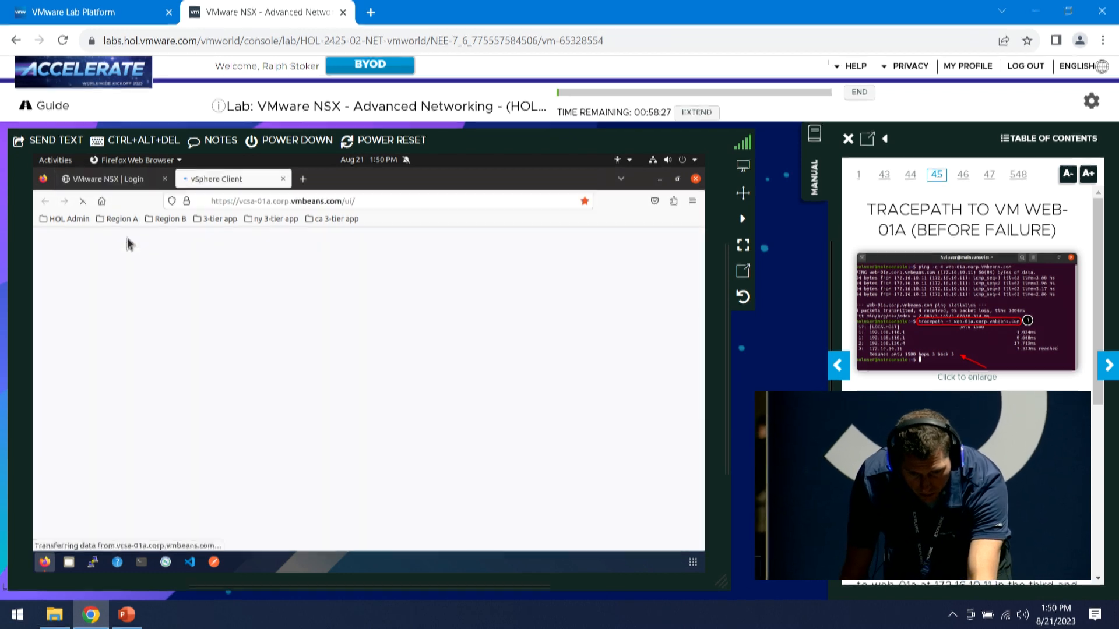
Log in to NSX Manager and bring up the Home overview
click(111, 185)
click(138, 411)
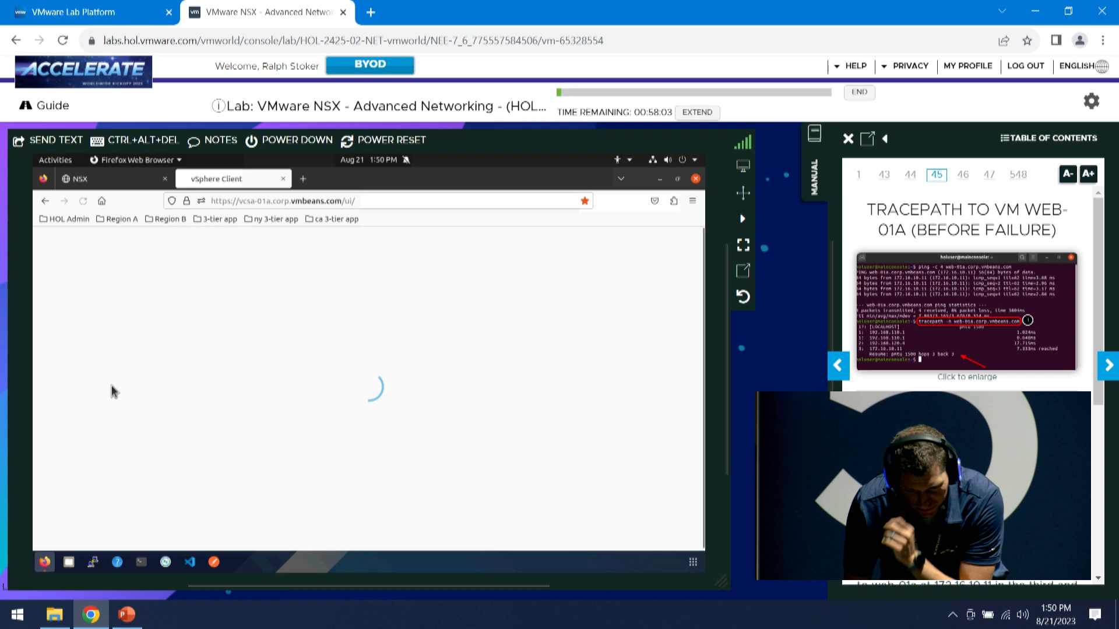
click(96, 179)
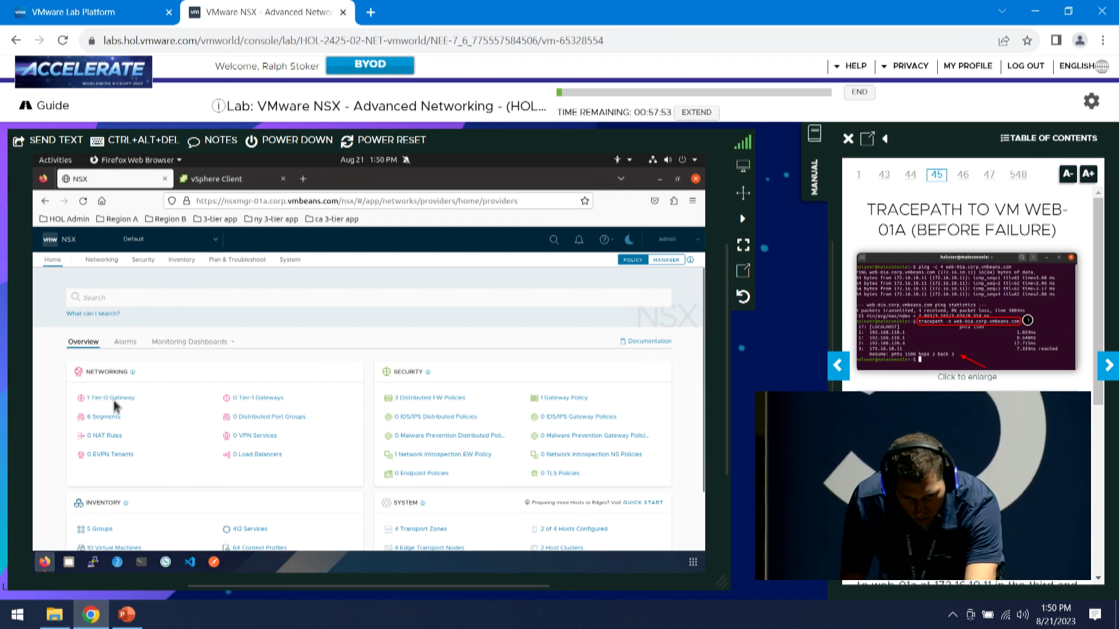
Add external interface EN2-Uplink1 (192.168.120.4/24) on edgenode-02a and segment T0-Uplink-1 to T0-GW-01
click(110, 399)
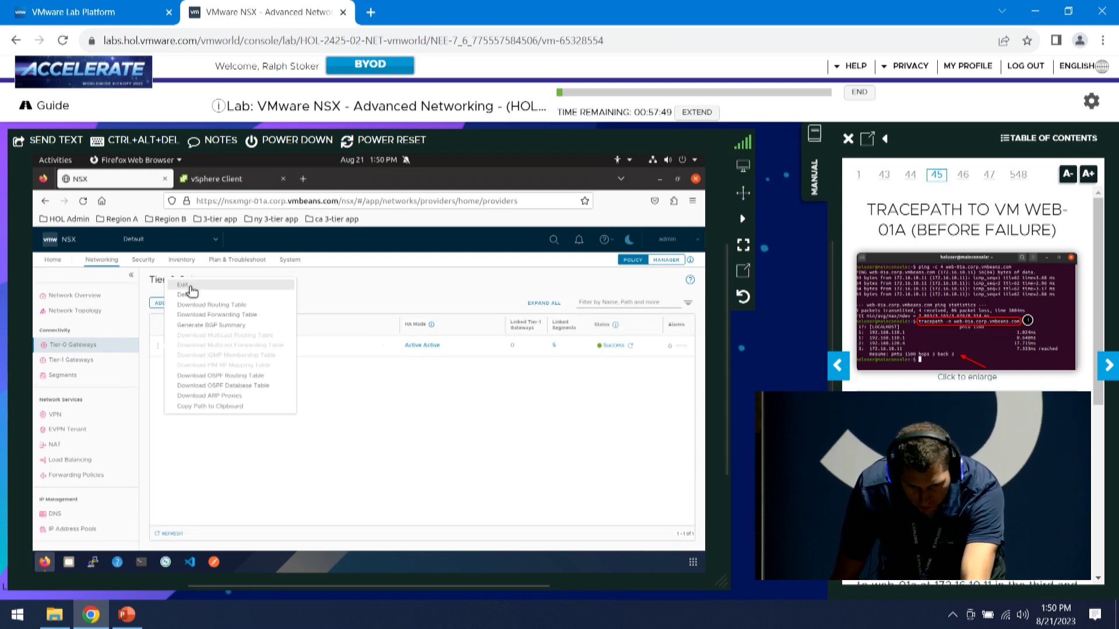
click(167, 347)
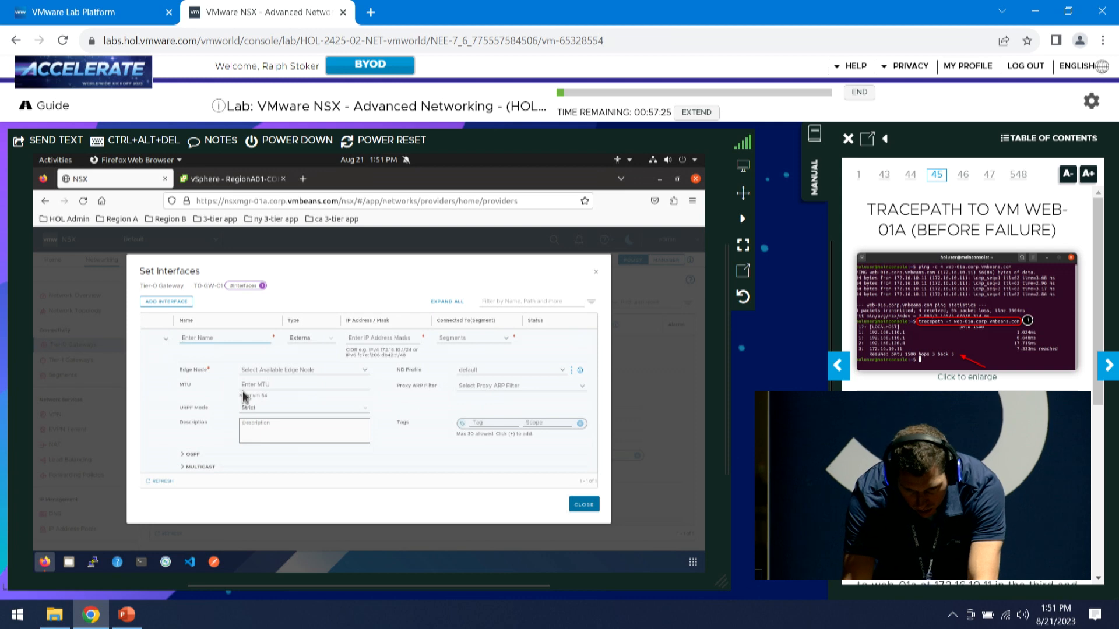
text(-uplink1)
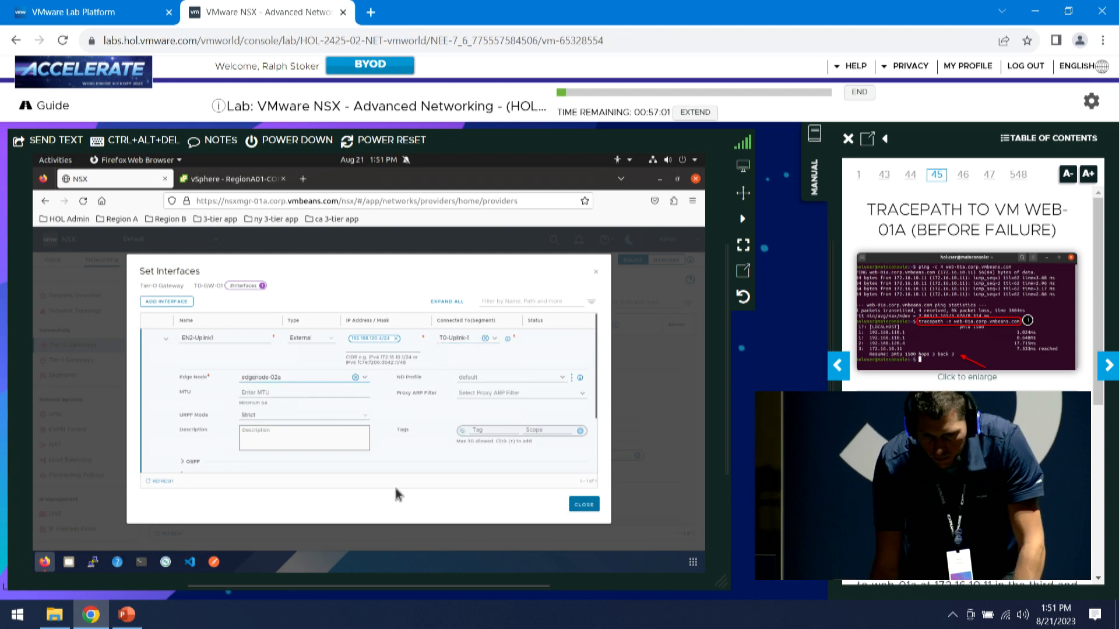
scroll(466, 438, down, 1)
scroll(467, 439, down, 2)
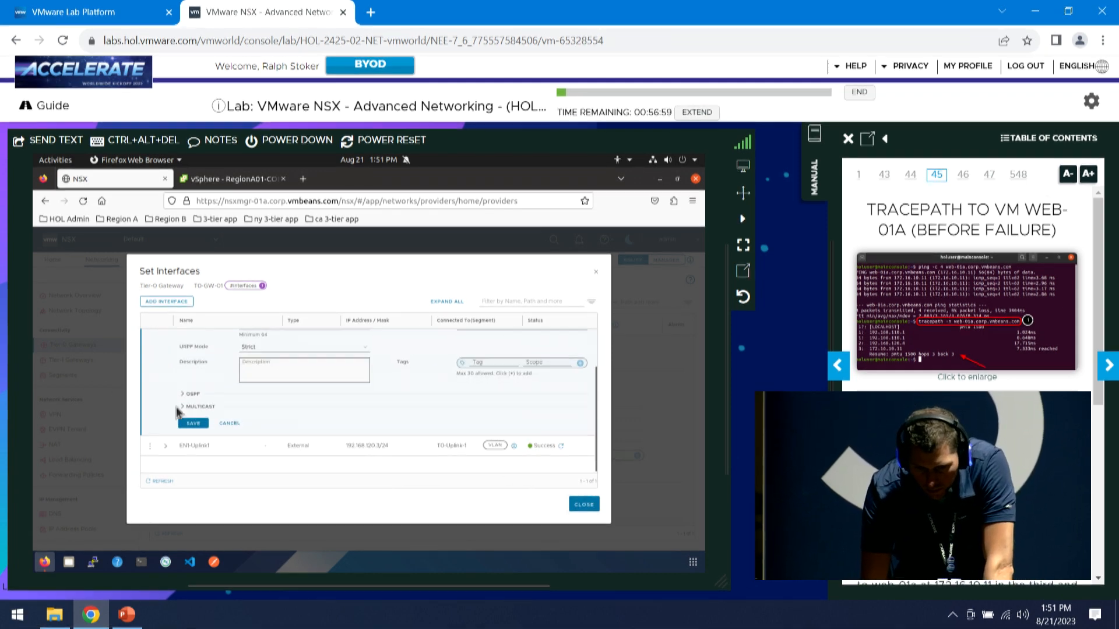
click(193, 424)
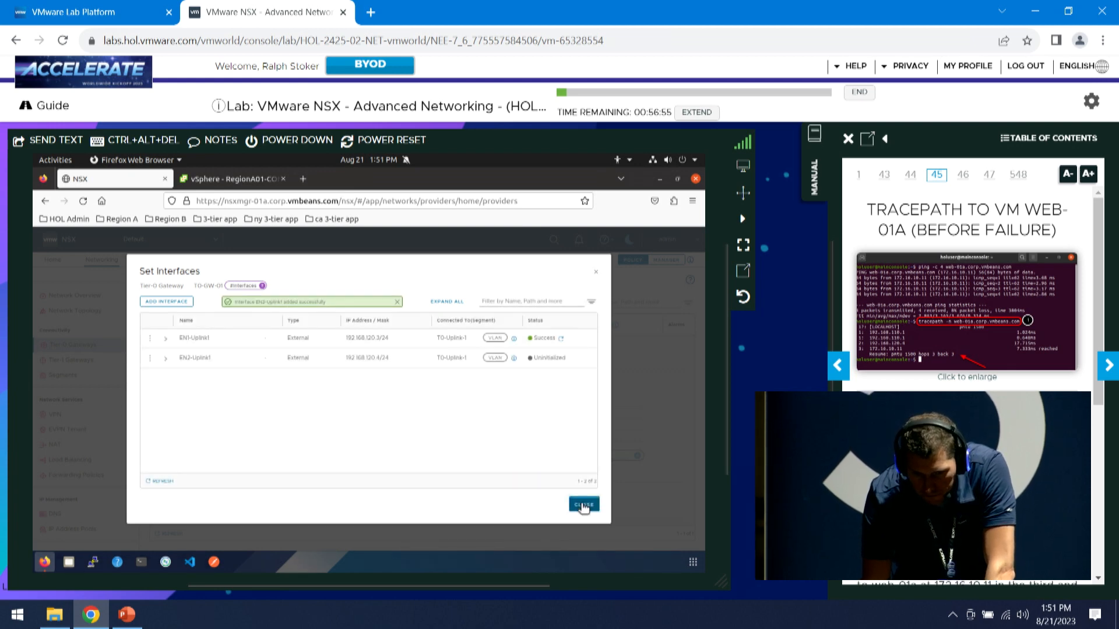
click(583, 505)
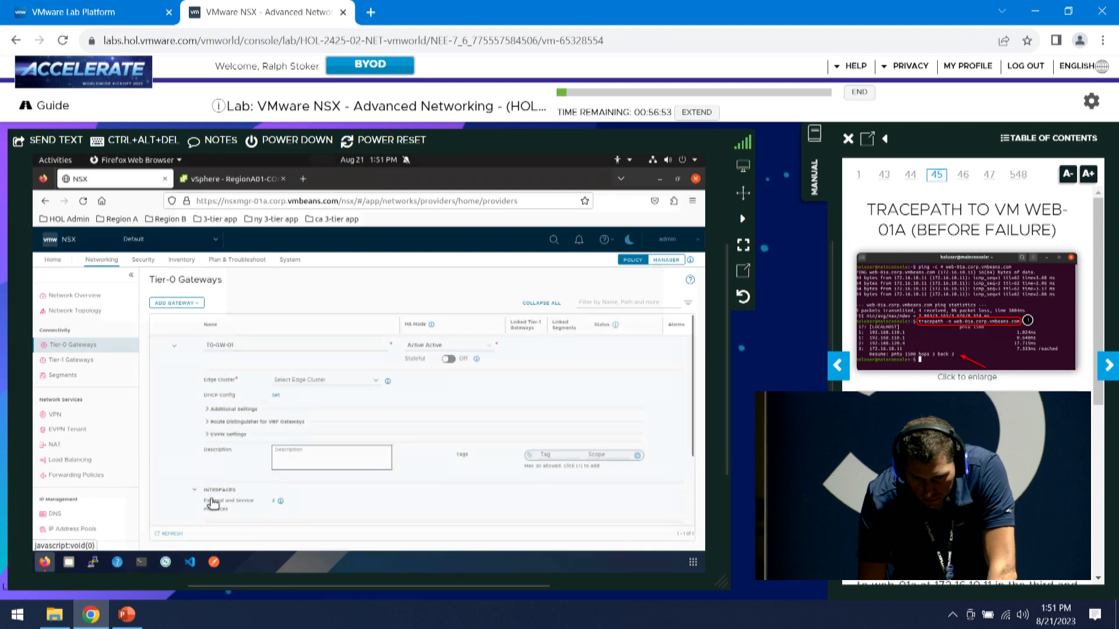
Edit BGP neighbor 192.168.120.1 on T0-GW-01, adding 192.168.120.4 as a second source address
scroll(224, 496, down, 3)
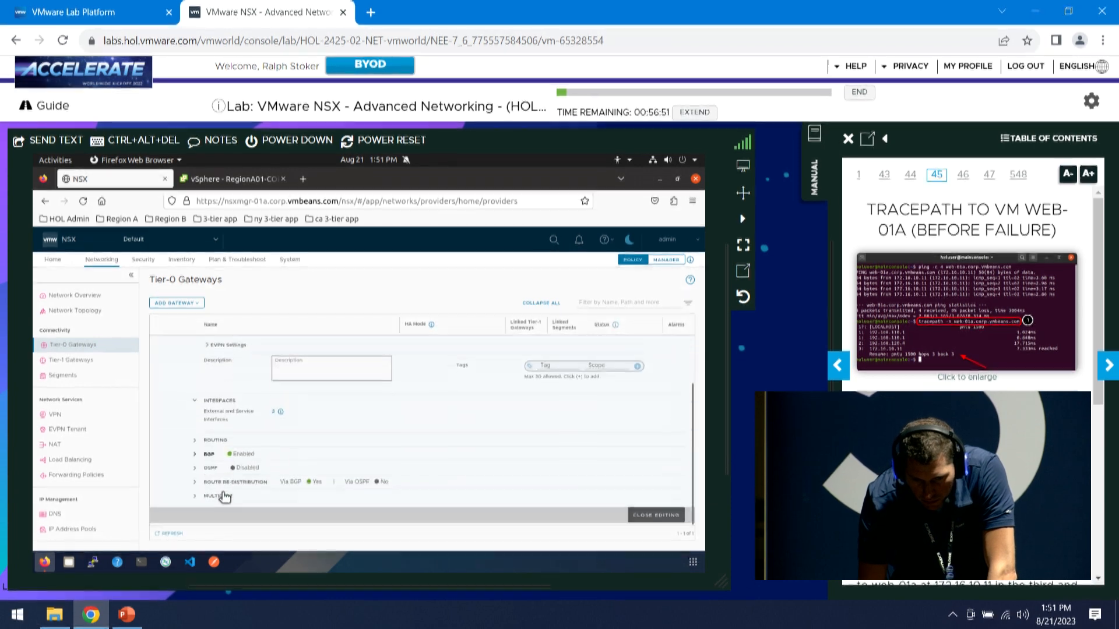
click(197, 454)
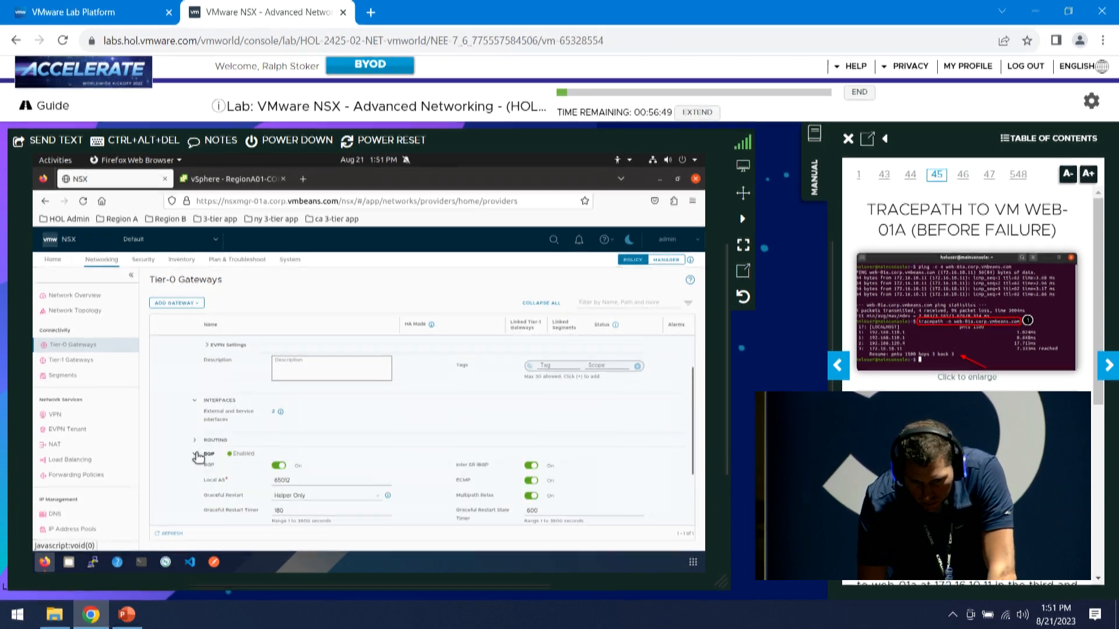
scroll(198, 457, down, 2)
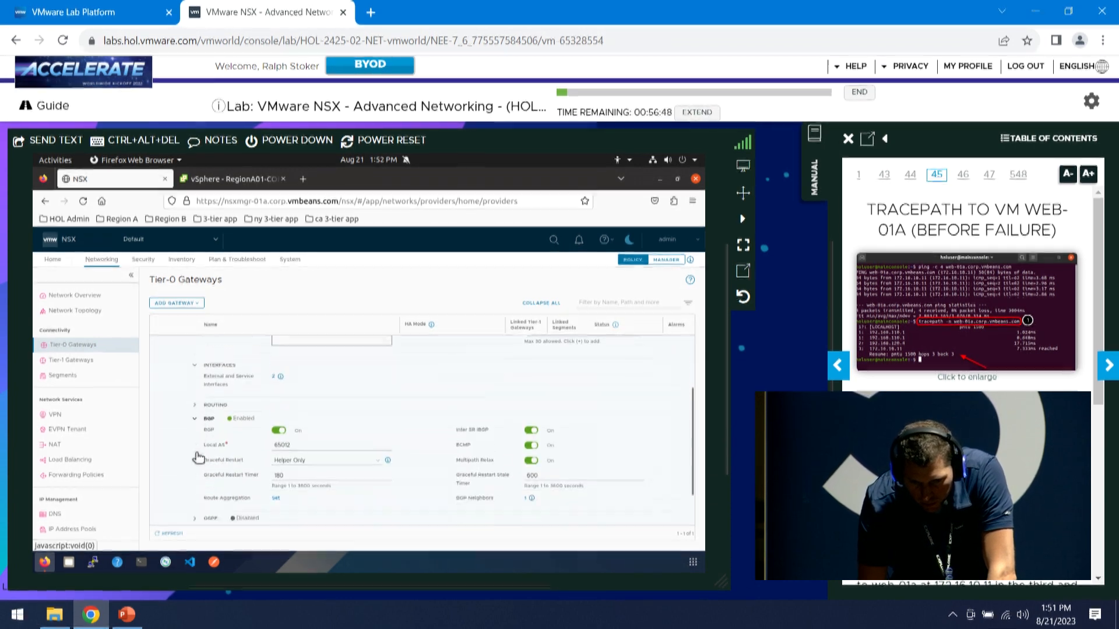
click(528, 486)
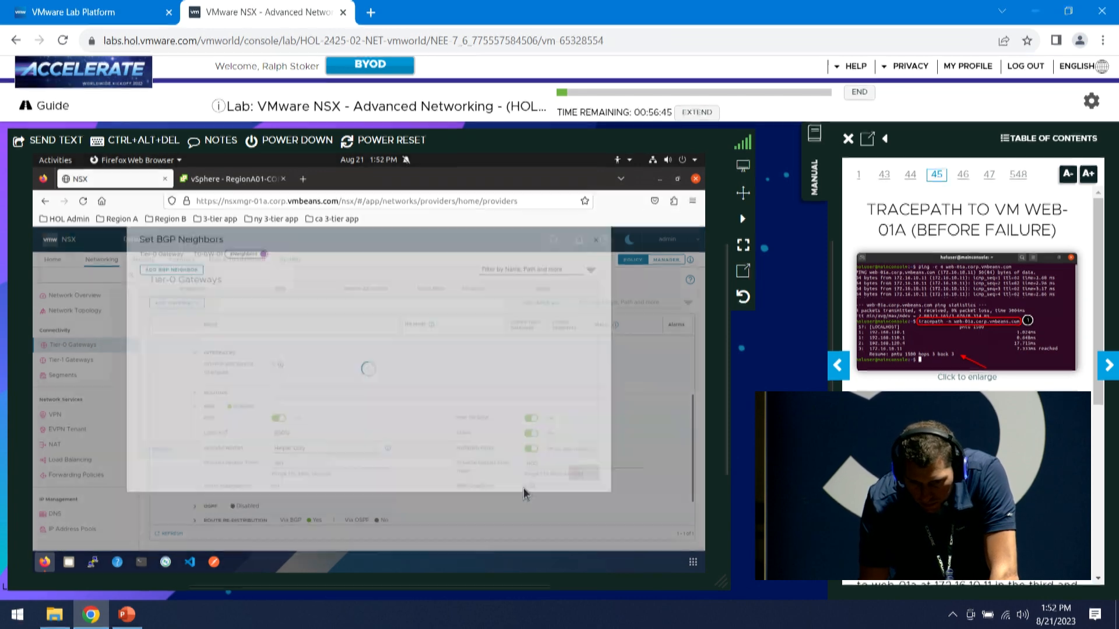
click(149, 338)
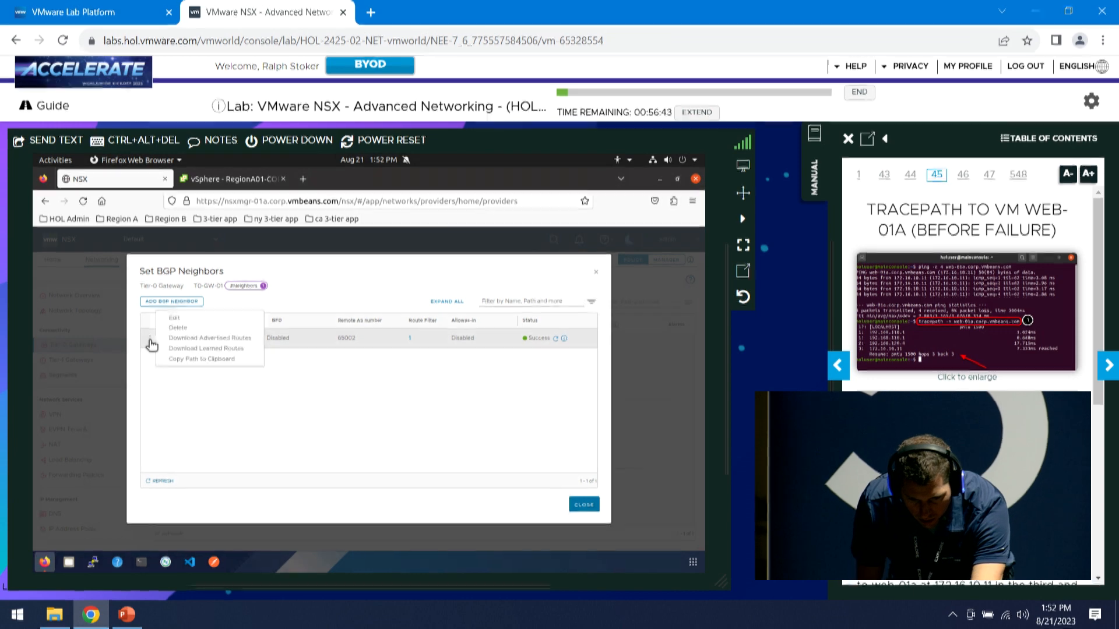
click(175, 320)
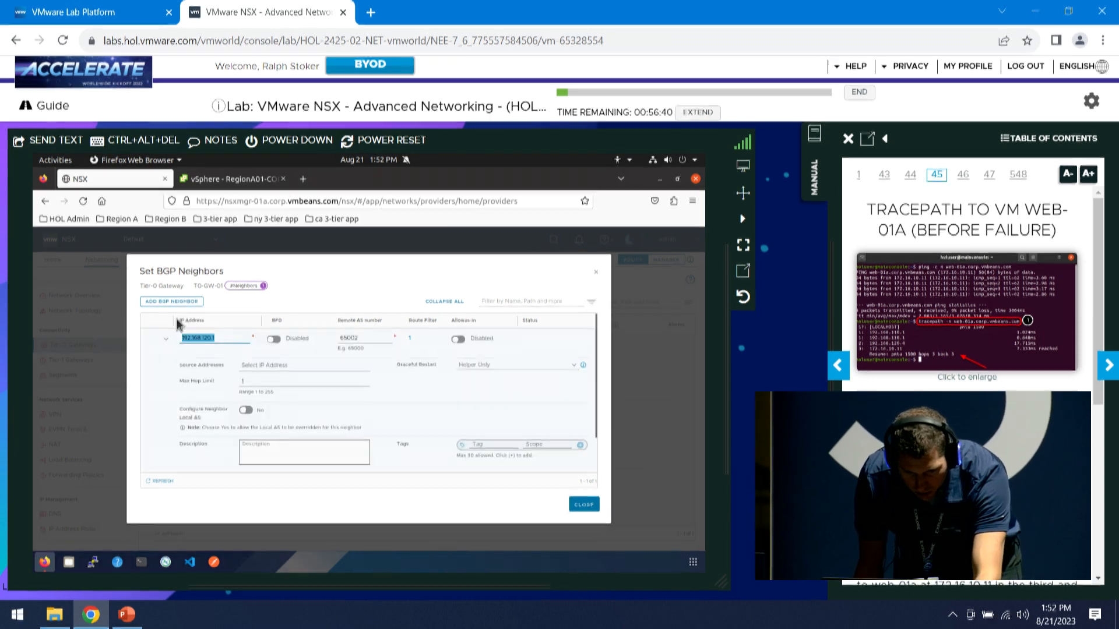
click(303, 371)
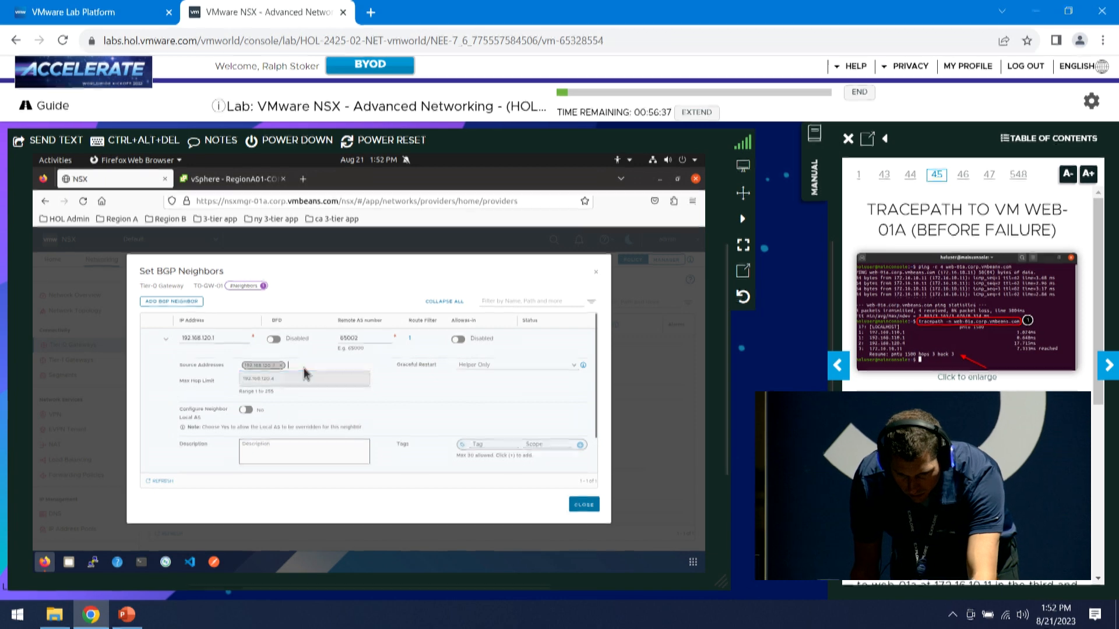
click(290, 383)
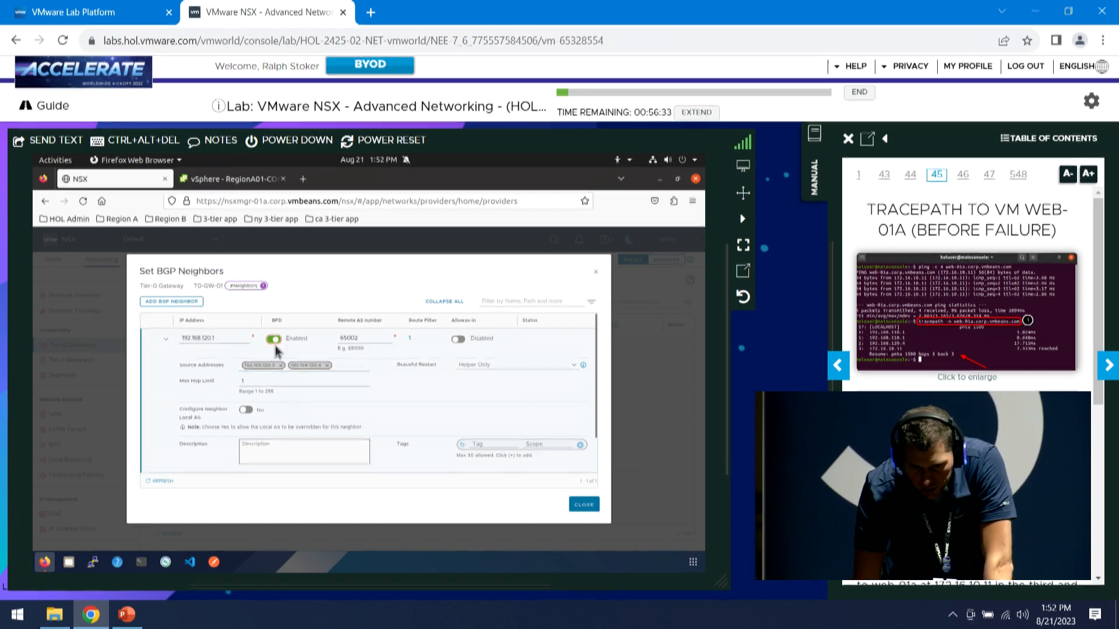
Set the neighbor's BFD interval to 1000 ms, save it, and close gateway editing
scroll(294, 381, down, 1)
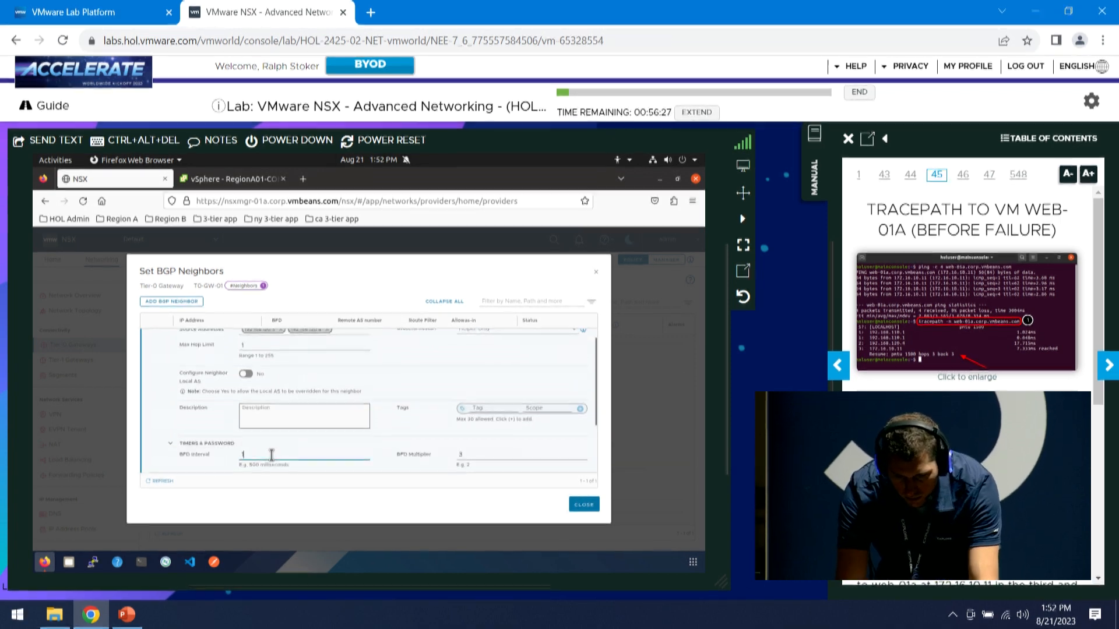
text(1000)
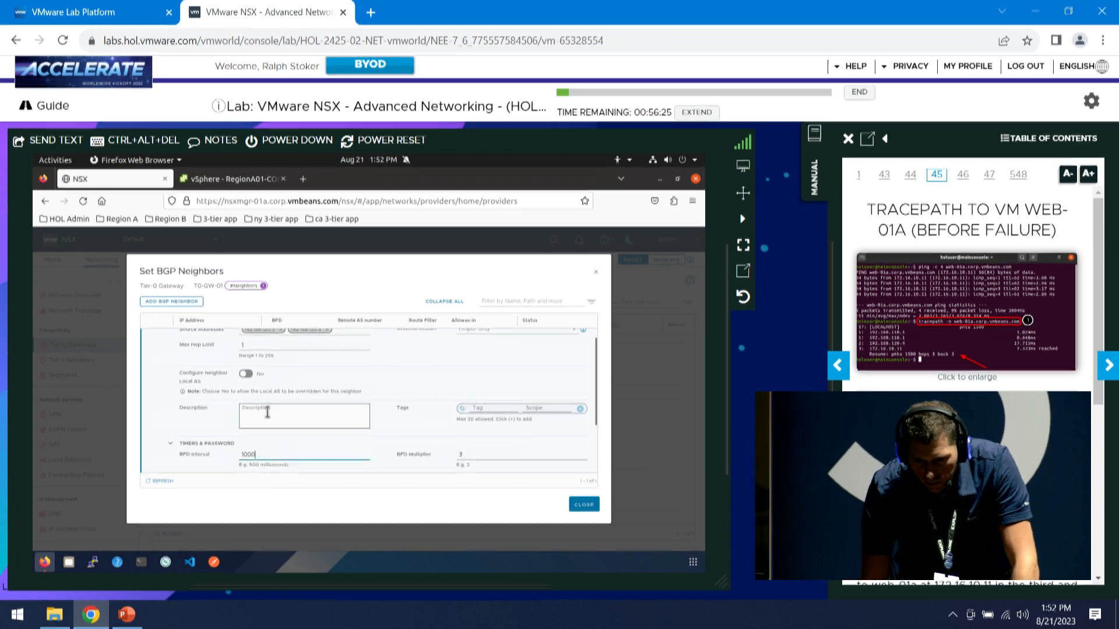
scroll(266, 461, down, 2)
click(194, 458)
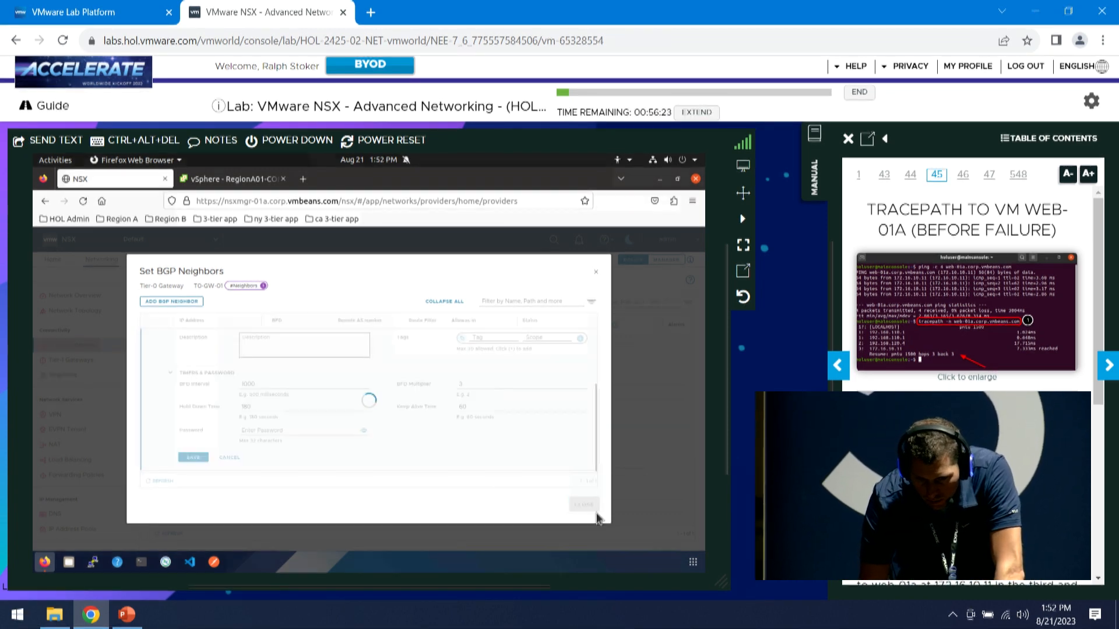
click(585, 507)
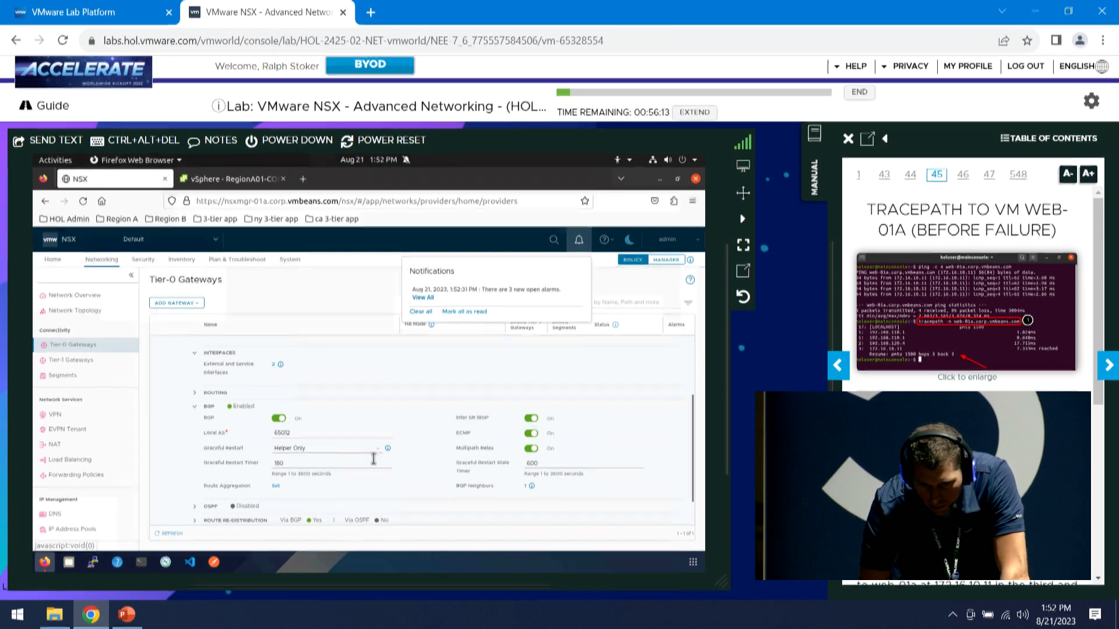
scroll(374, 459, down, 1)
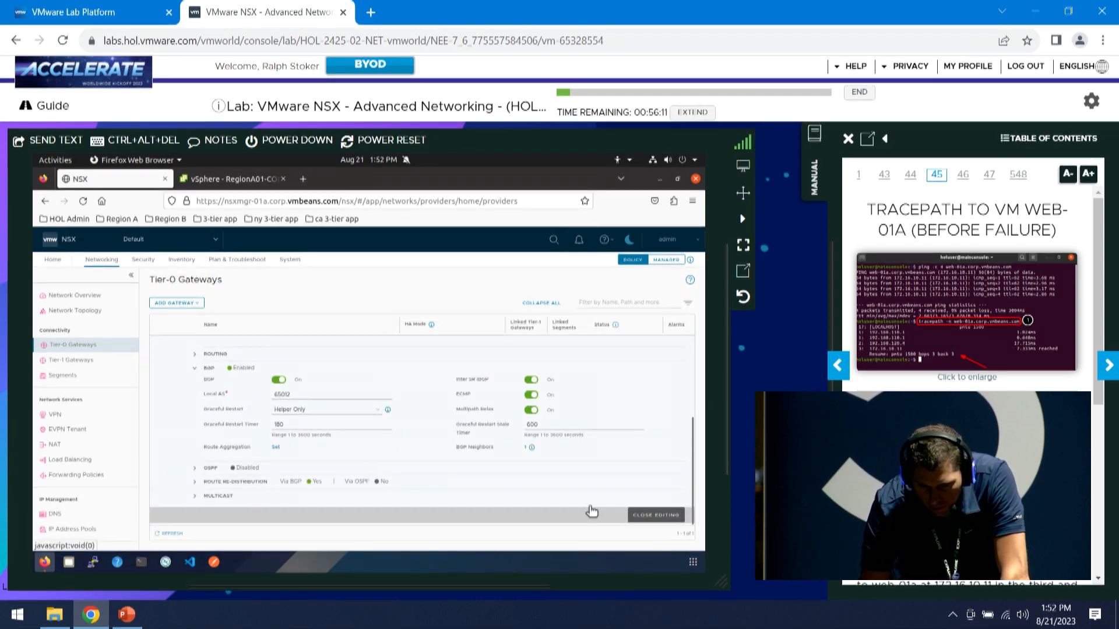
click(655, 515)
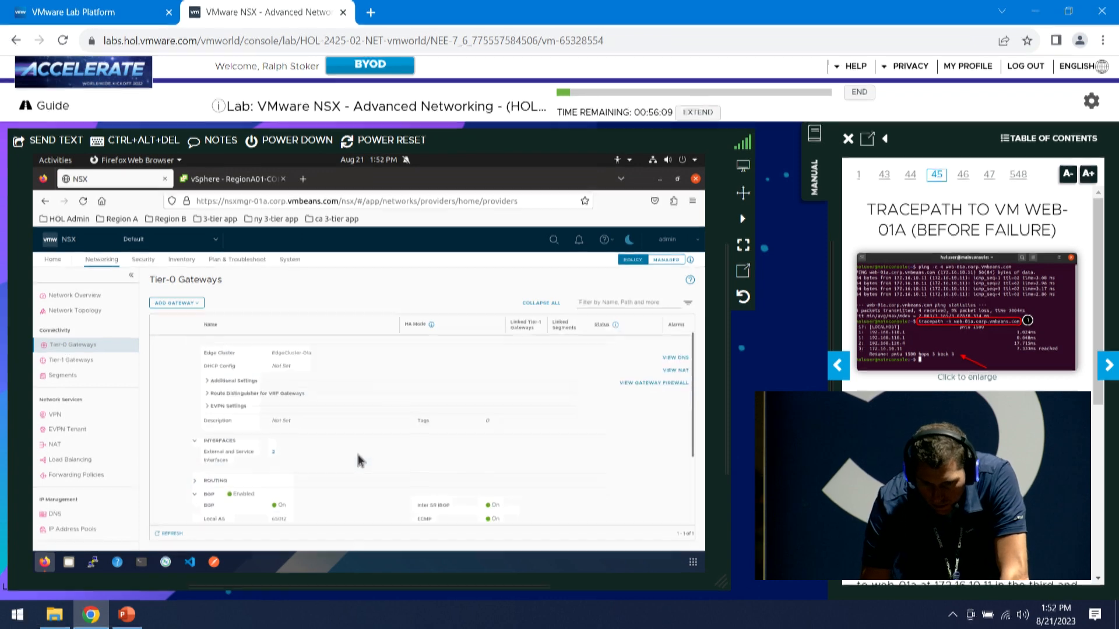
Check that BGP neighbor 192.168.120.1 reports Success in the neighbors list
scroll(268, 405, down, 3)
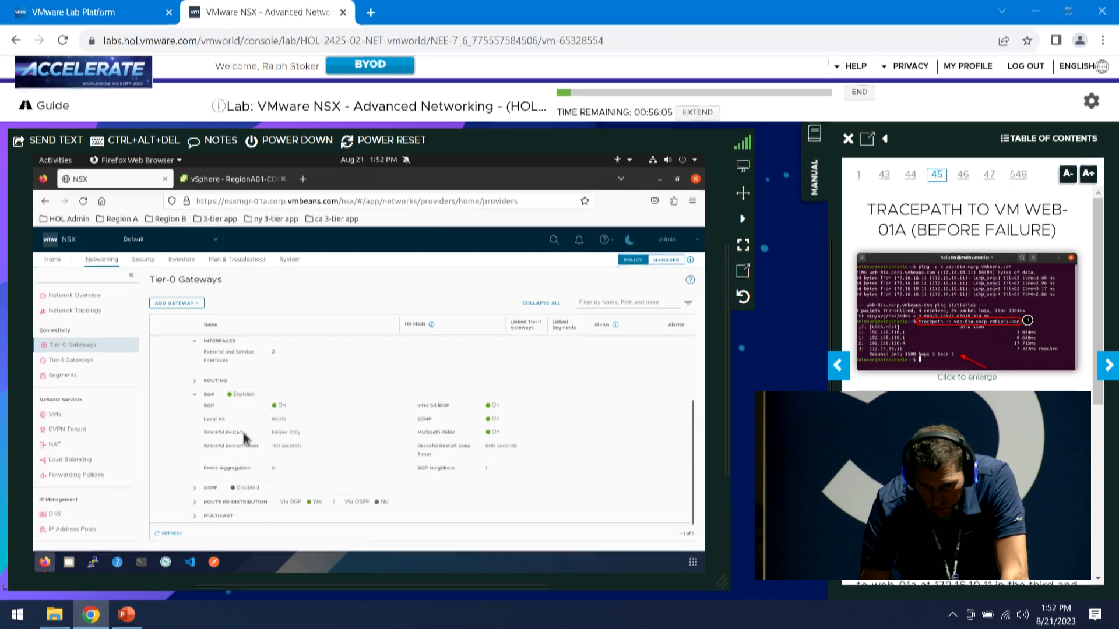
click(488, 470)
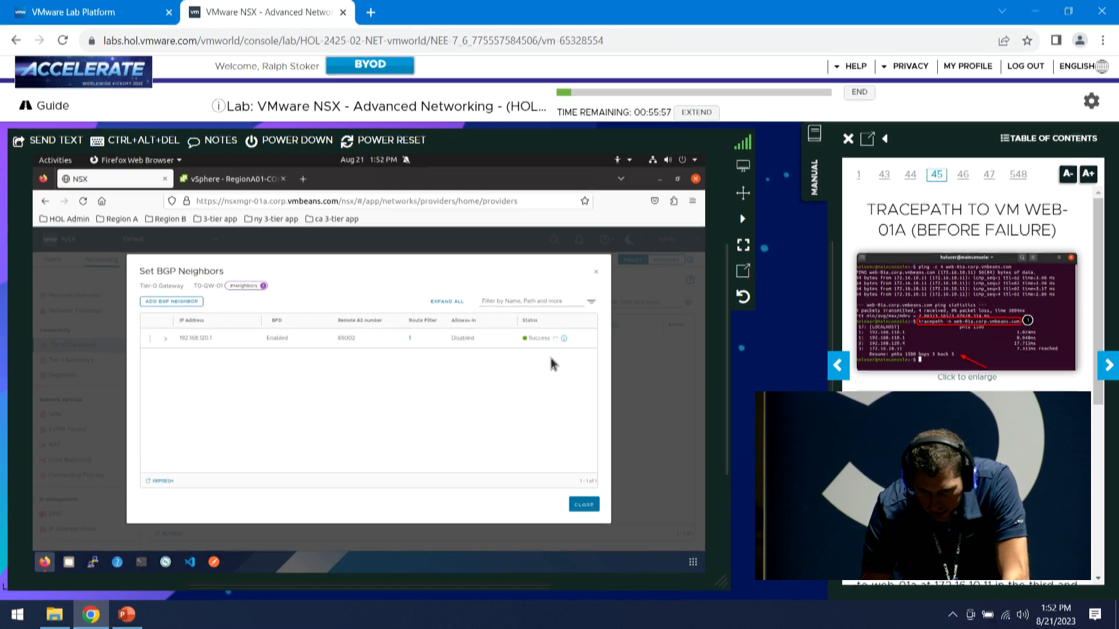
click(165, 340)
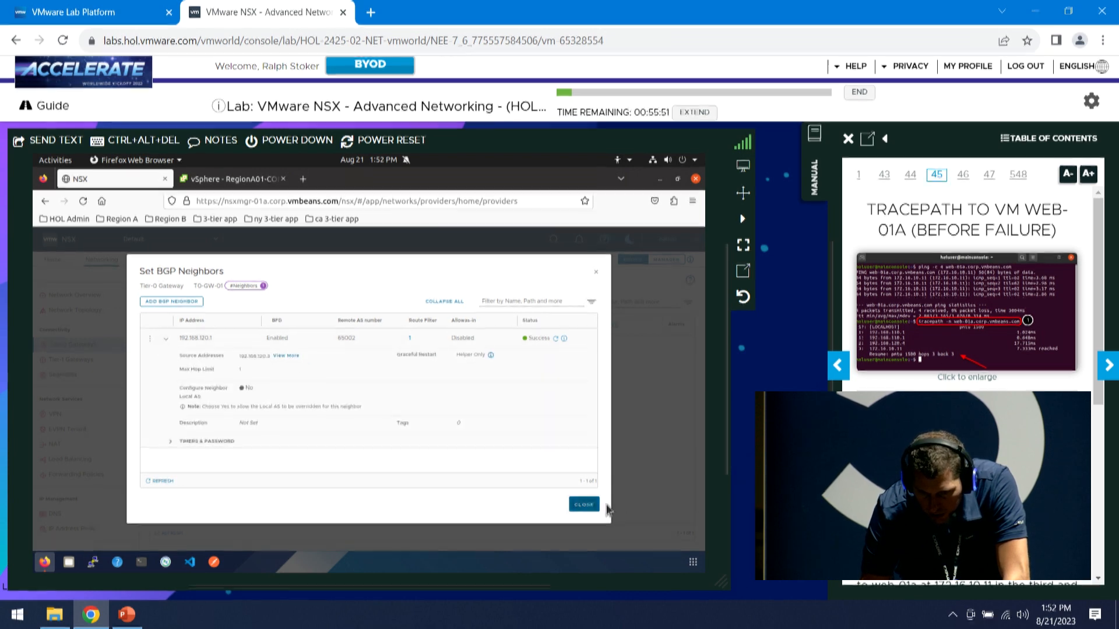
click(584, 505)
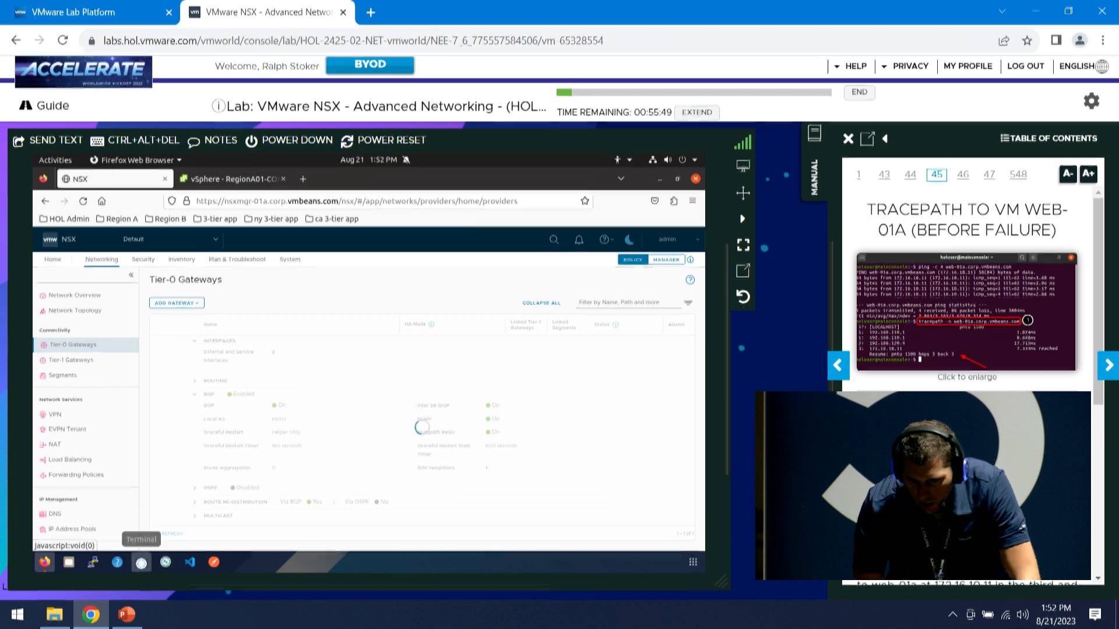
In a maximized Terminal, tracepath -n web-01a.corp.vmbeans.com and highlight hop 192.168.120.4
click(141, 562)
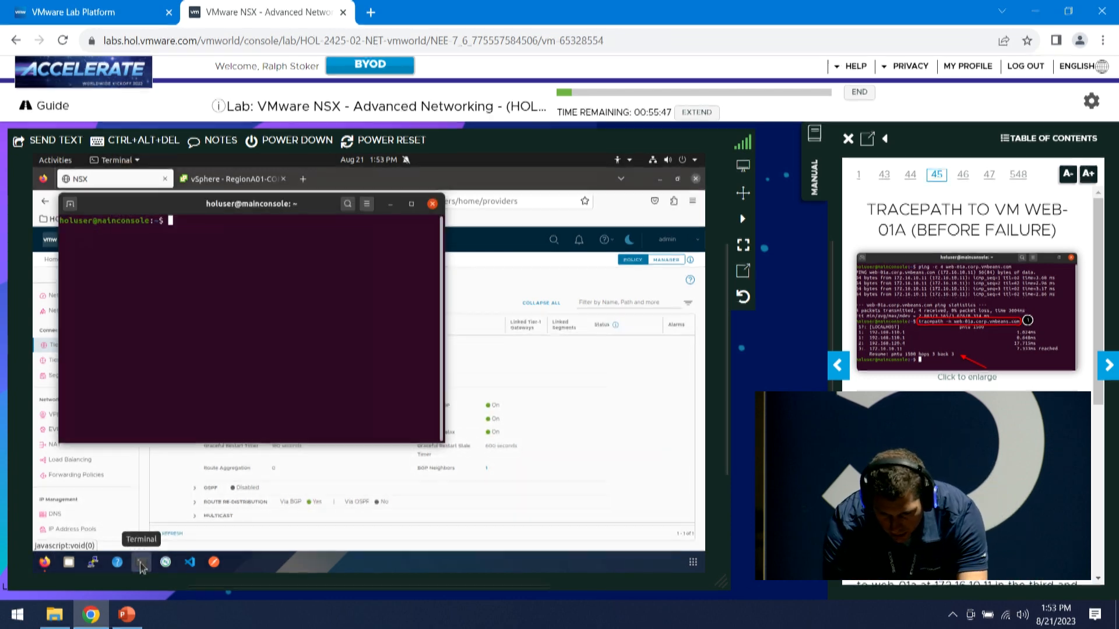
text(tra)
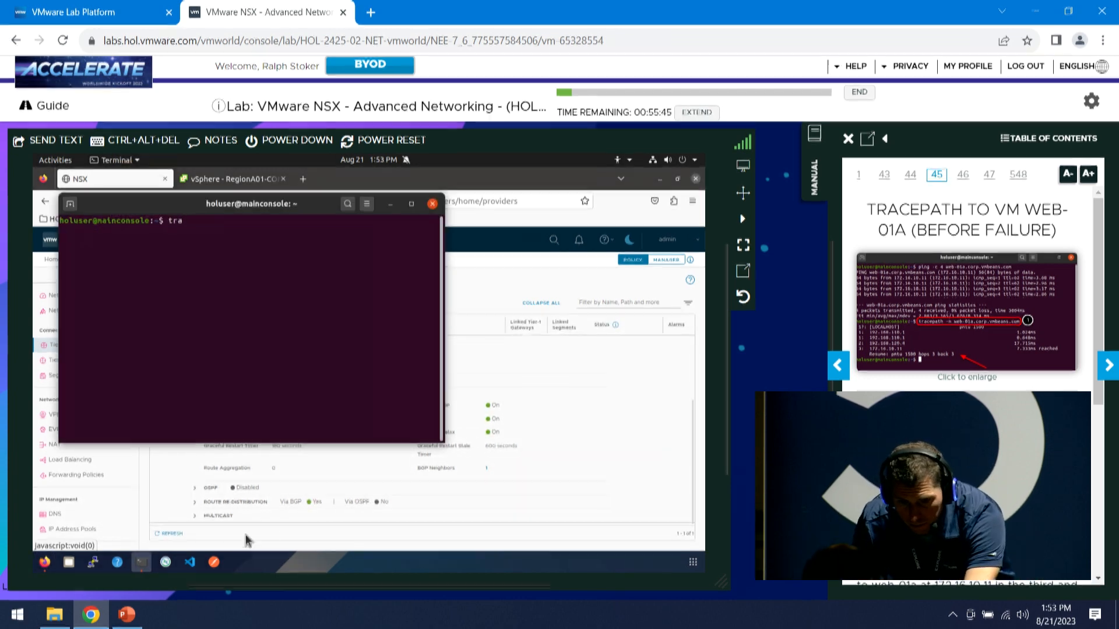
click(411, 203)
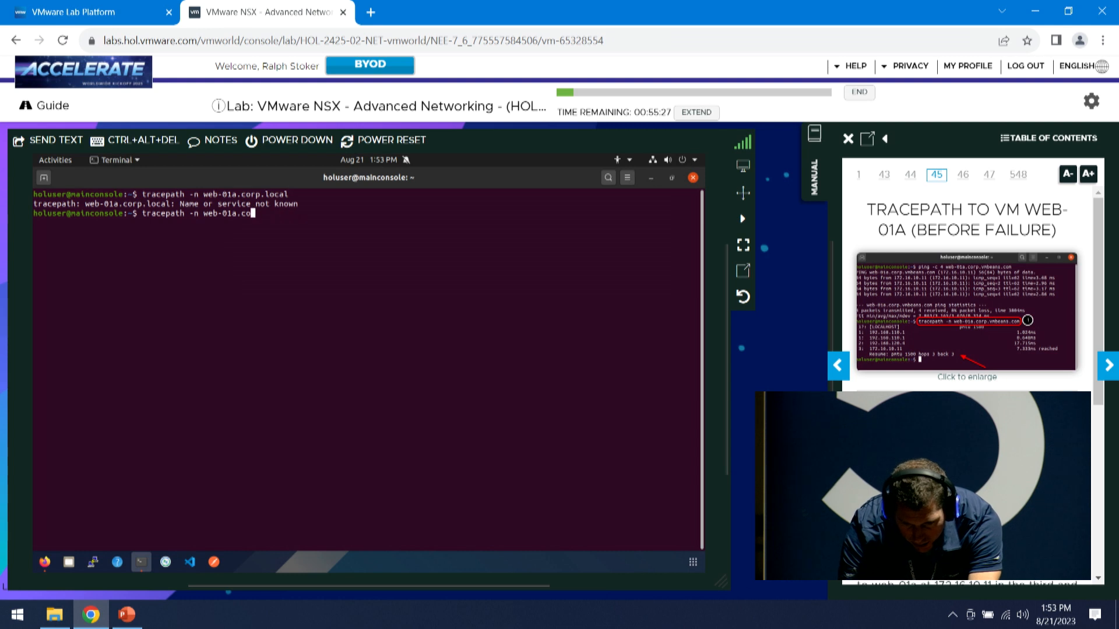
text(p.vmbeans.com)
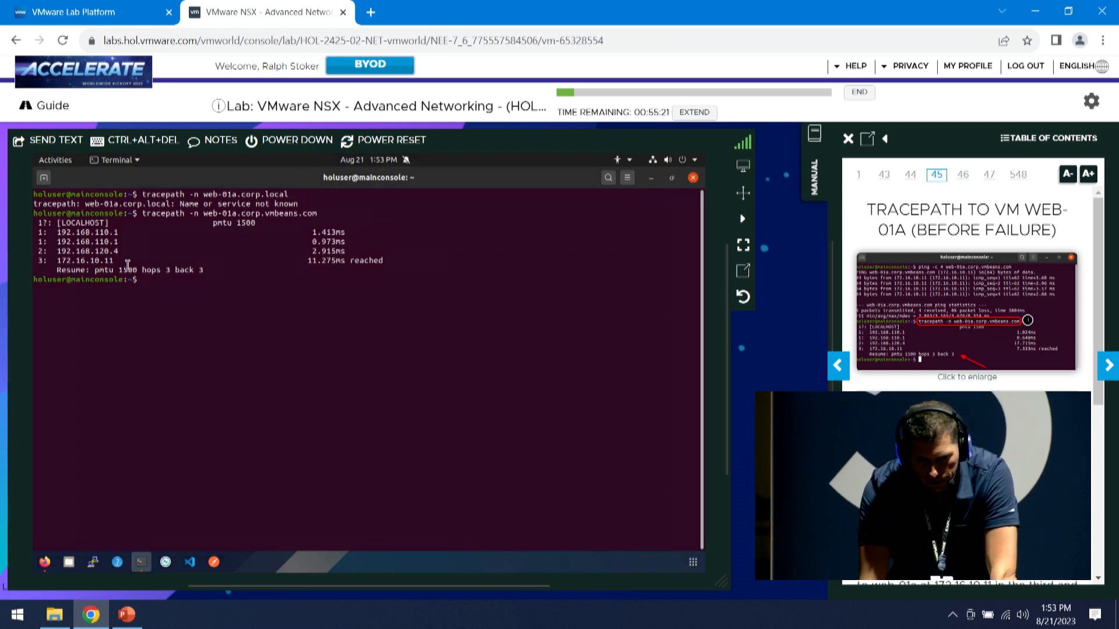
drag(127, 251, 58, 252)
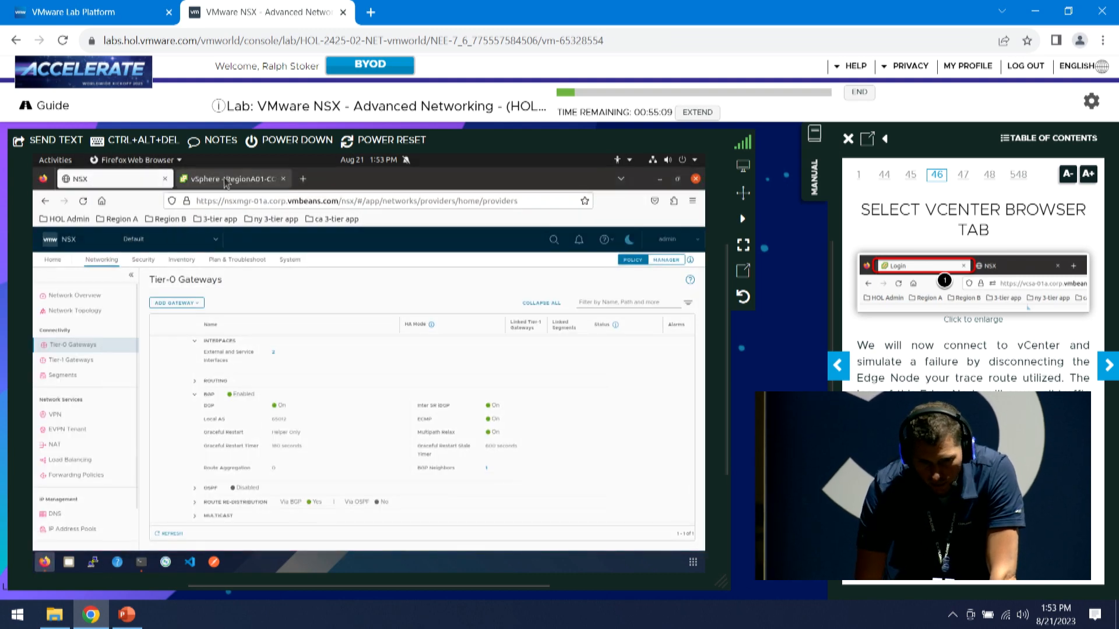
Advance the lab manual to page 49, pinging web-01a before failure
click(1108, 367)
click(1109, 367)
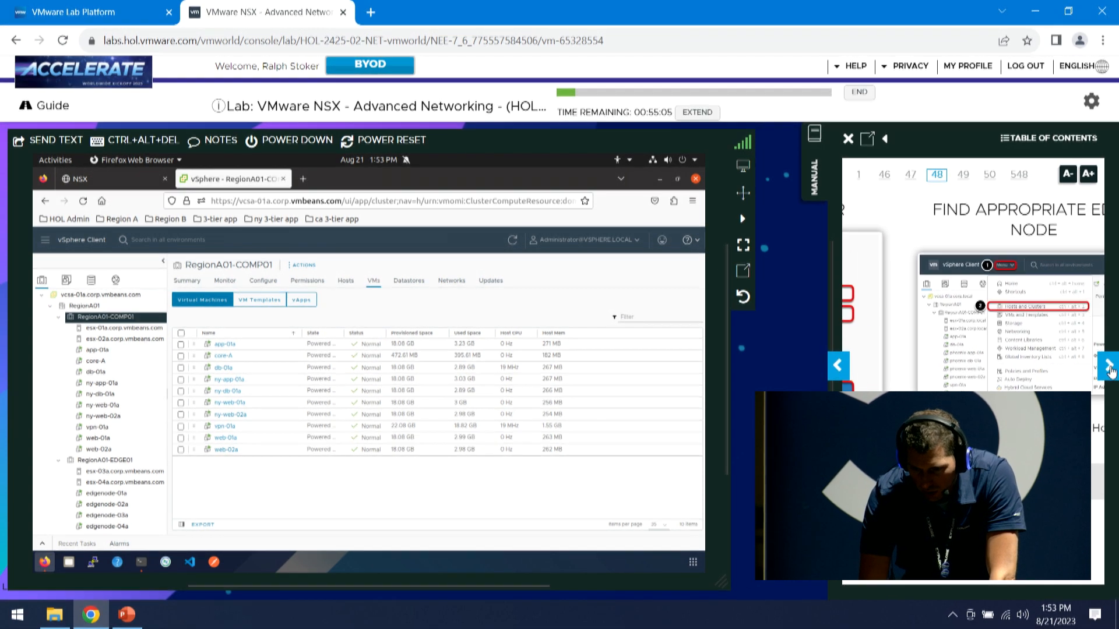
click(1109, 369)
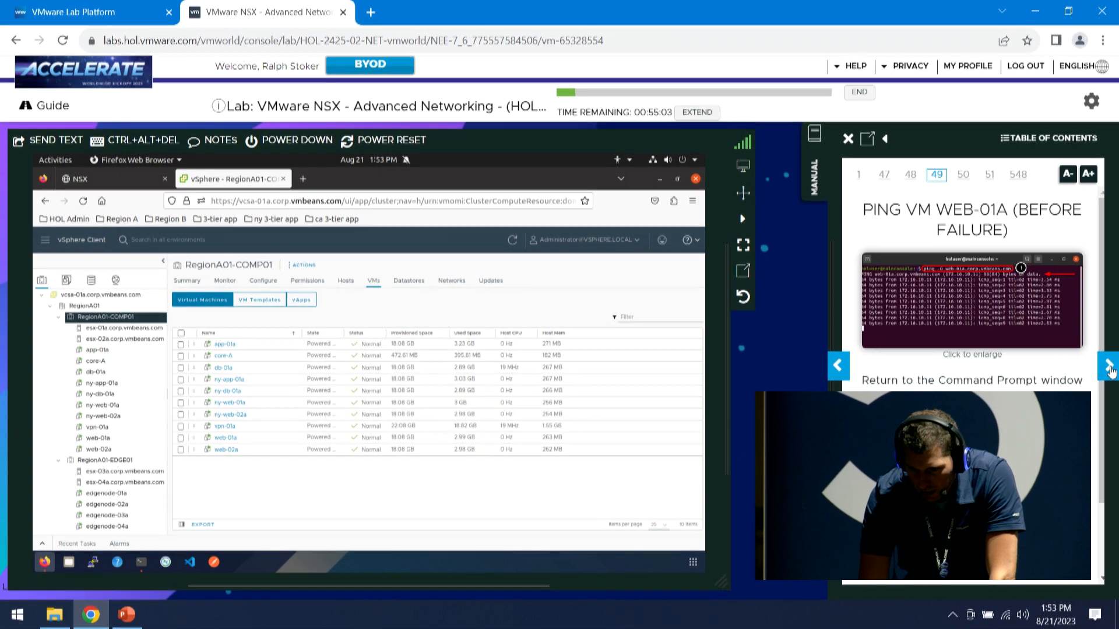
Start a continuous ping to web-01a.corp.vmbeans.com in Terminal
click(142, 563)
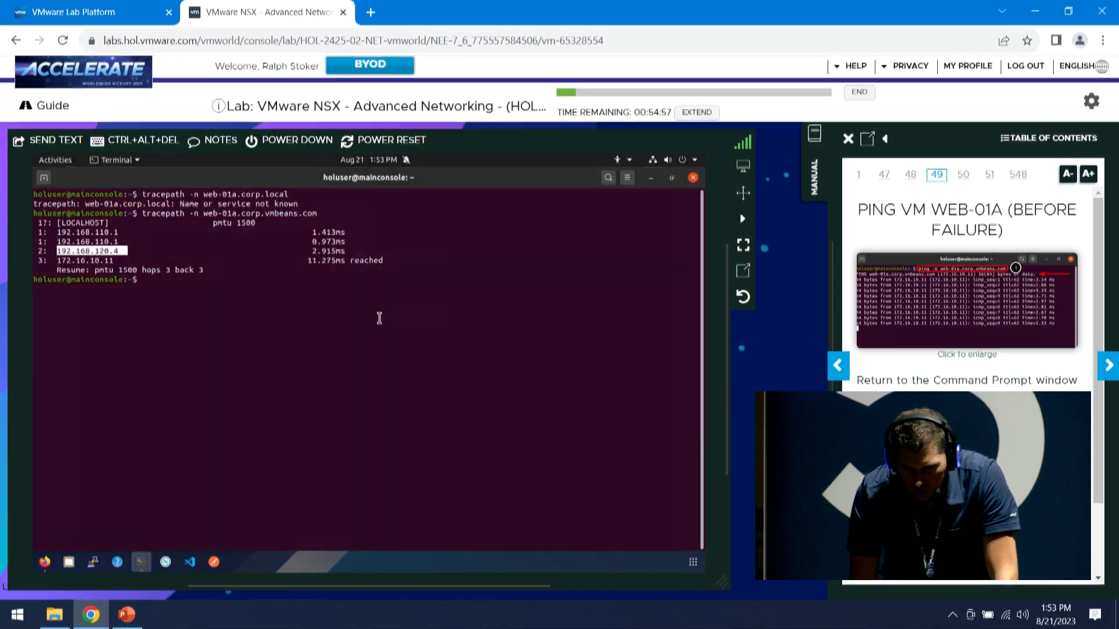
click(380, 320)
text(ping web-0)
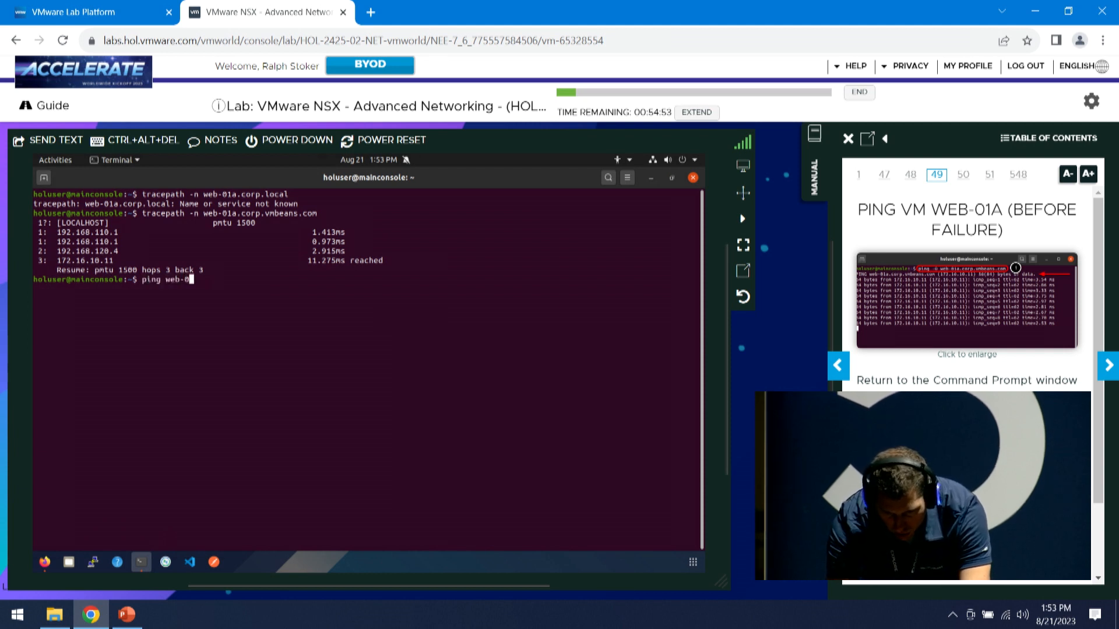
text(1a.c)
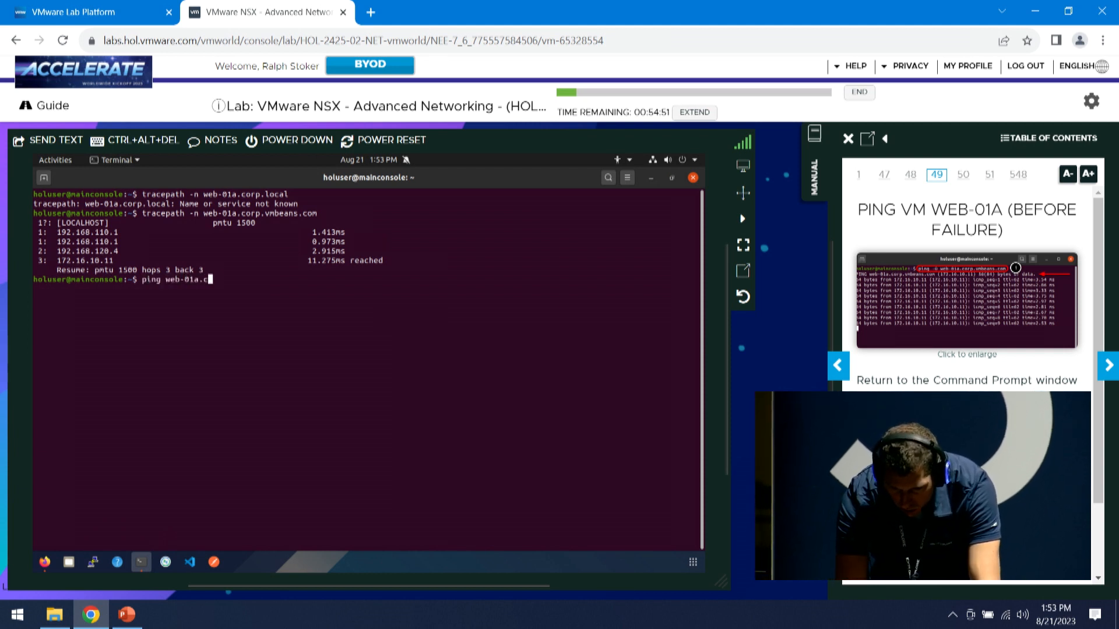
text(orp.vmbeans.com)
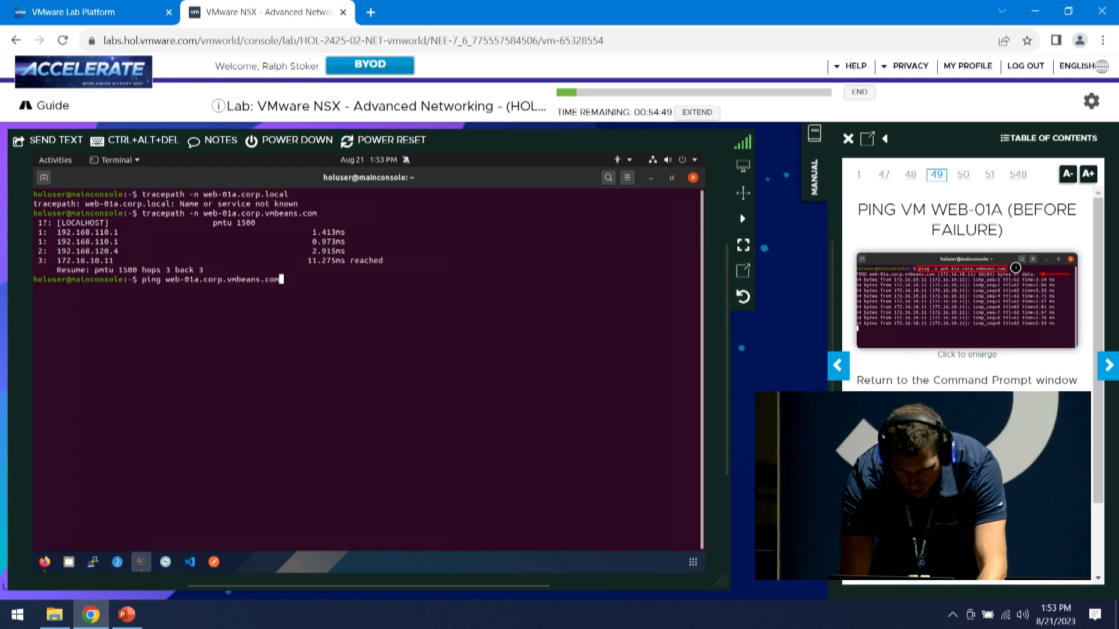
key(Return)
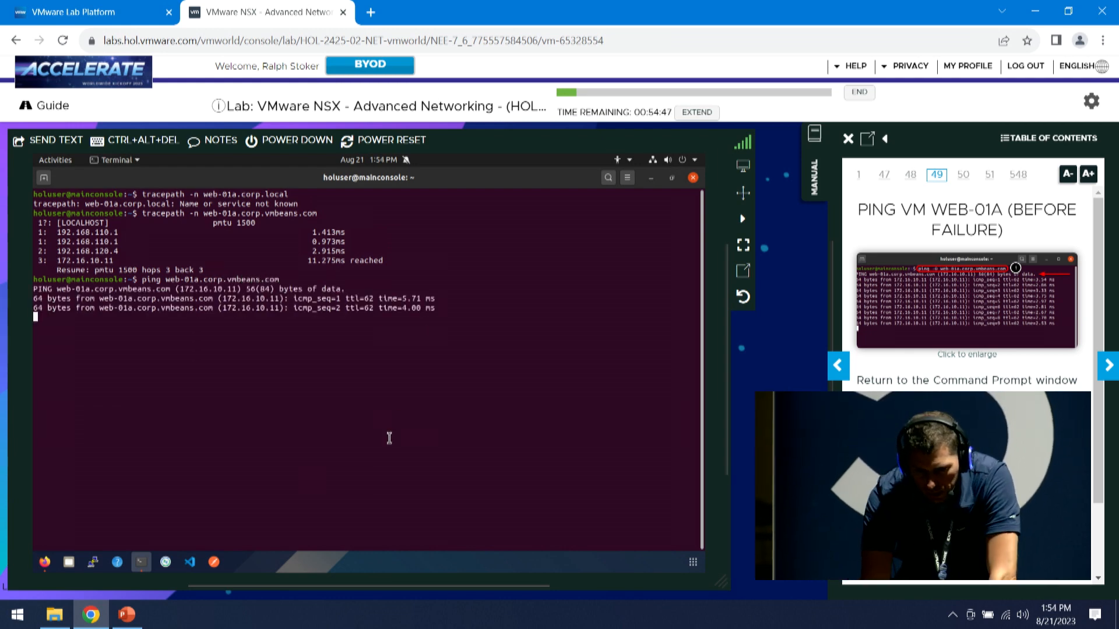
Show edgenode-02a's summary in vSphere, advance the manual to the adapter-disconnect page, and return to the ping
click(45, 562)
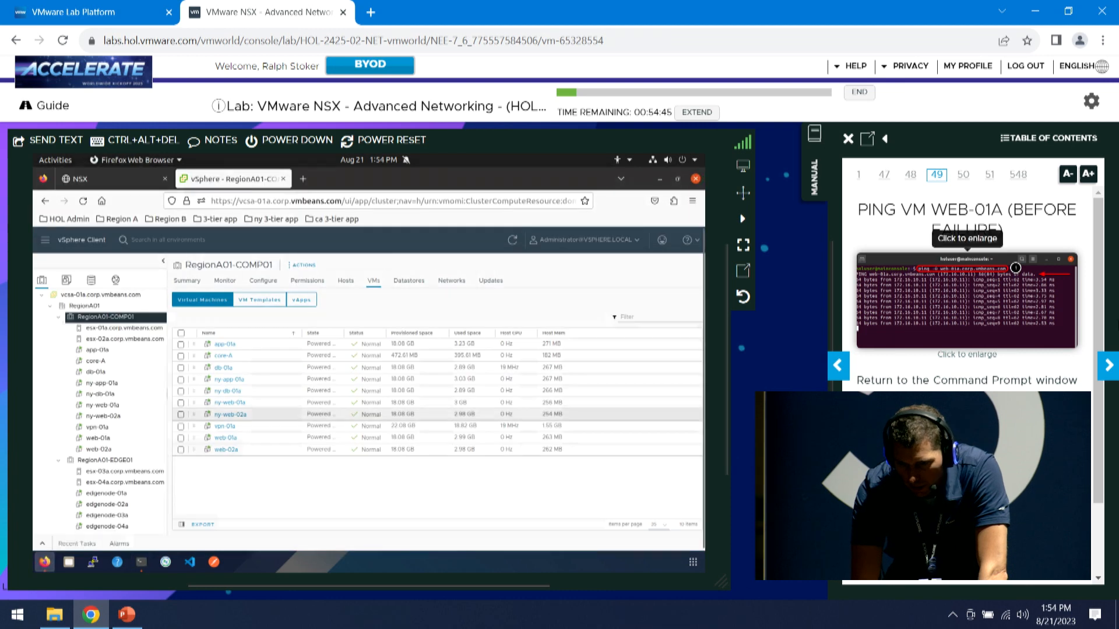
click(1106, 365)
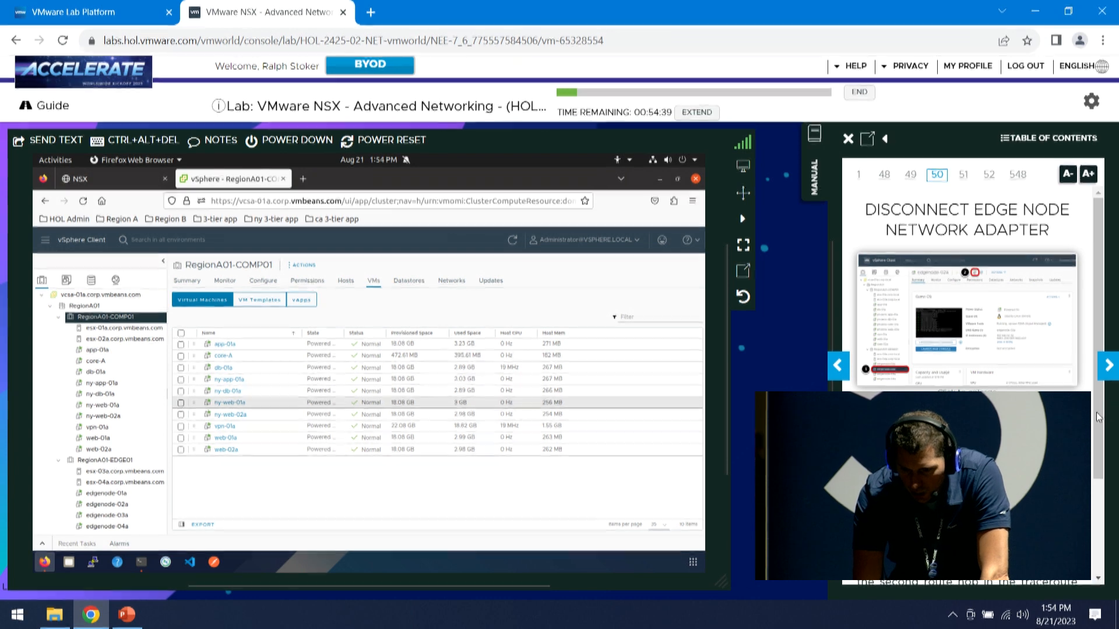
drag(1098, 411, 1098, 481)
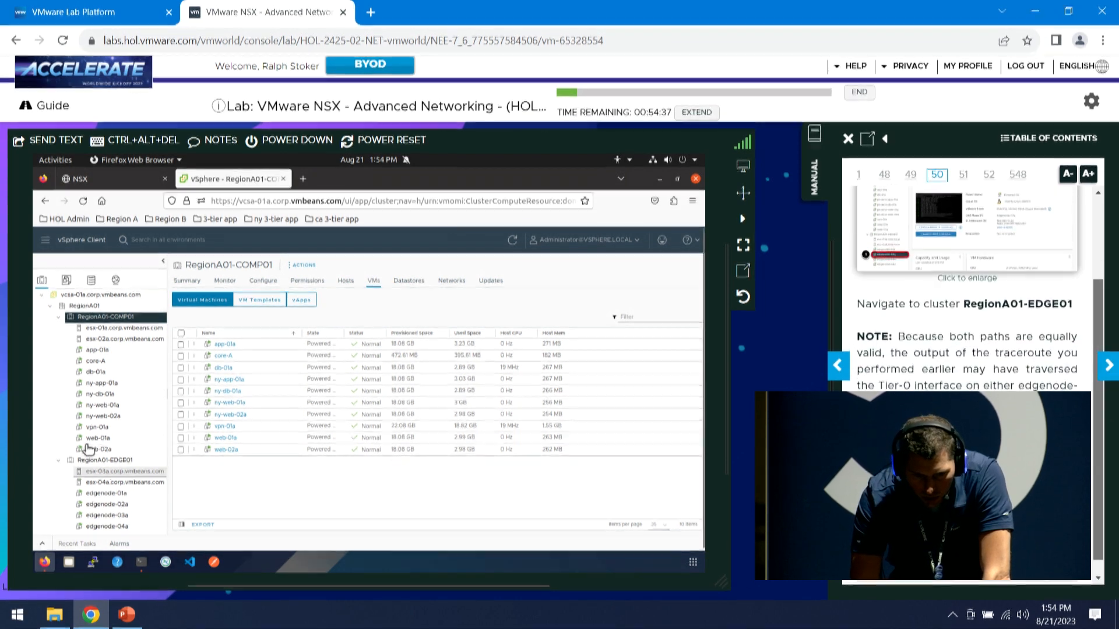
scroll(106, 448, down, 1)
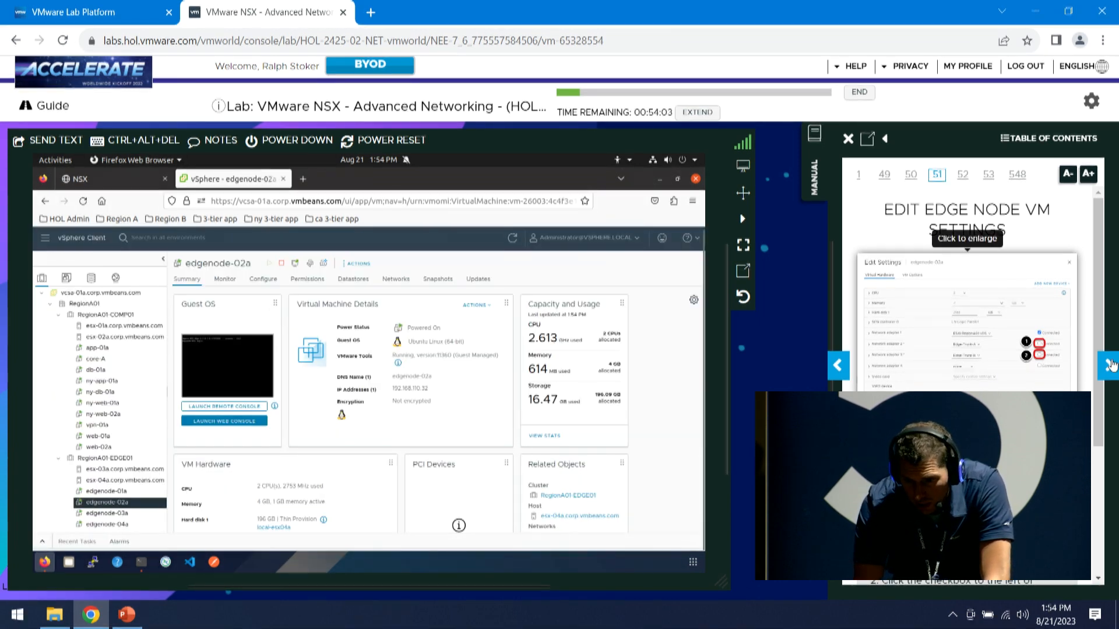
click(141, 562)
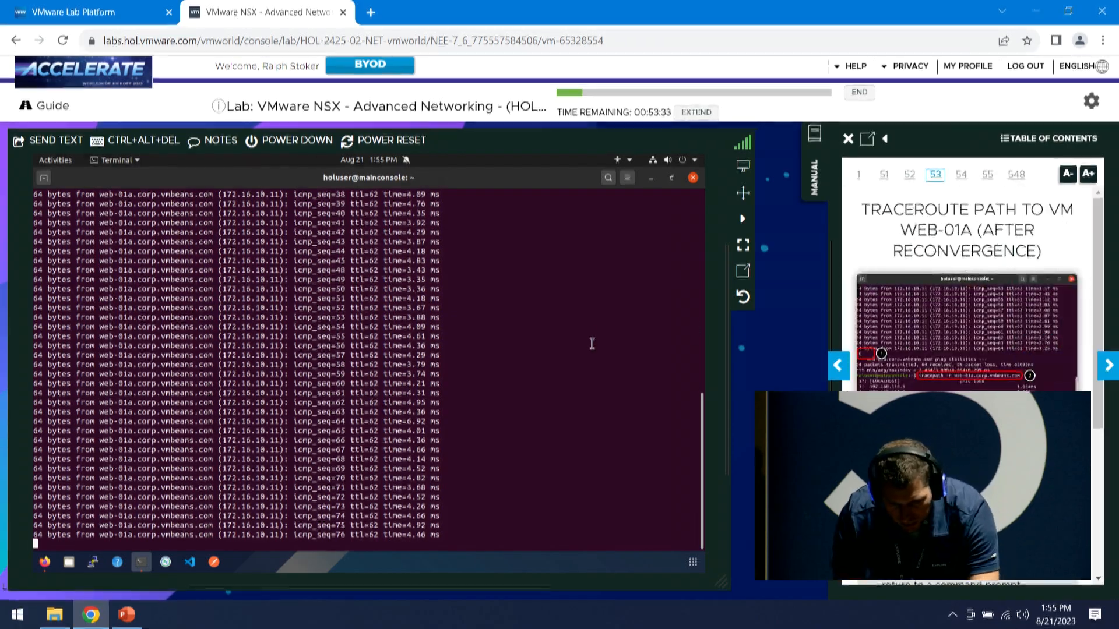
Stop the ping (74 of 76 replies) and rerun tracepath -n to web-01a, now via 192.168.120.3
key(ctrl+c)
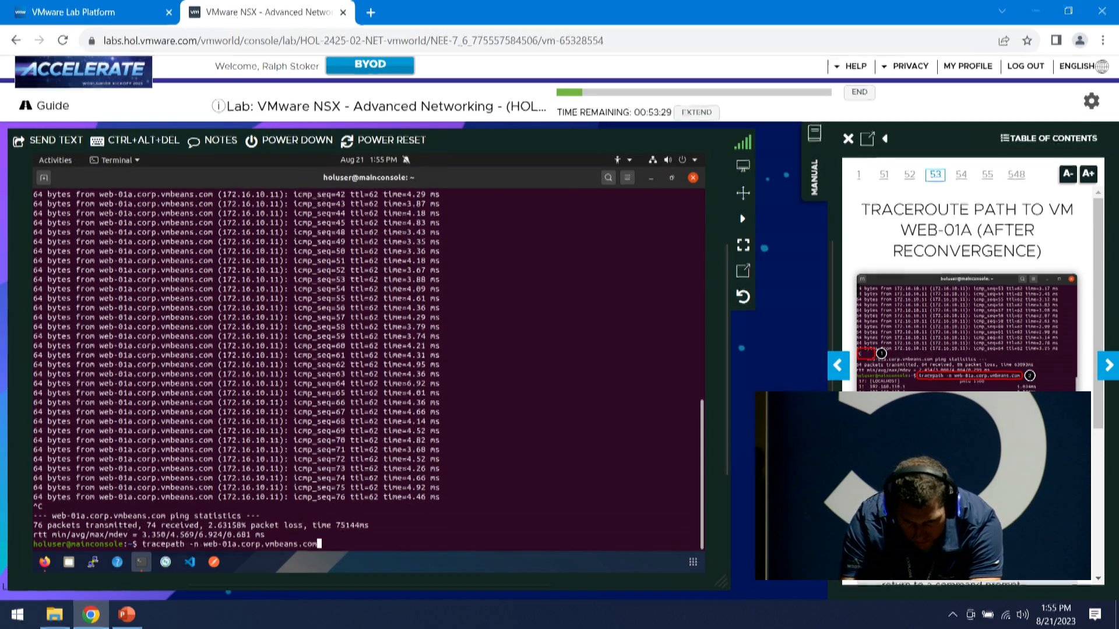
key(Return)
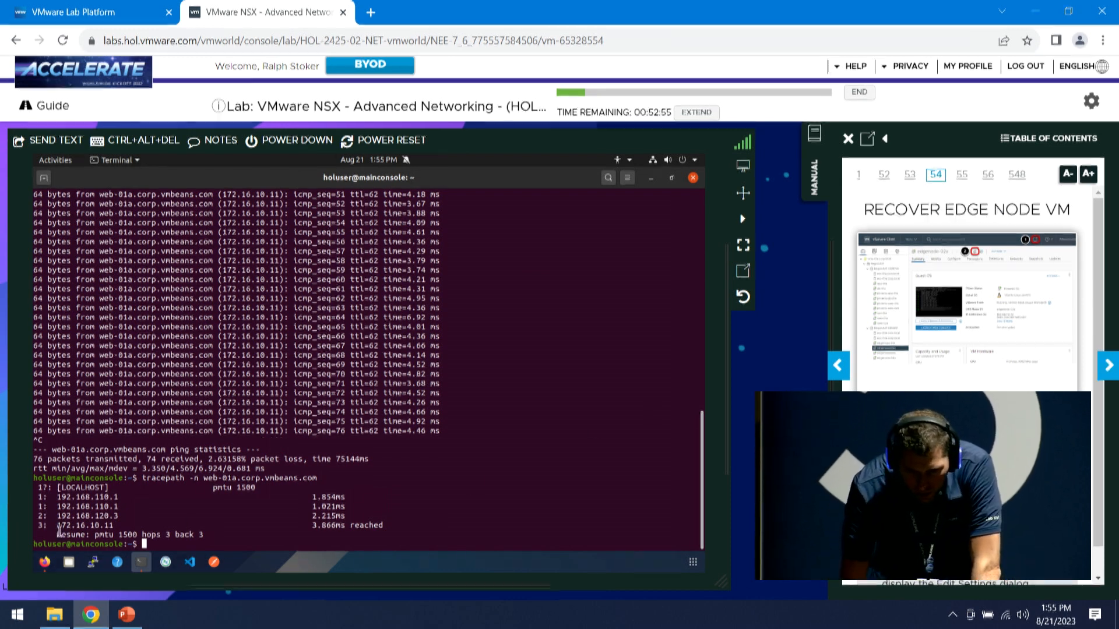
click(45, 562)
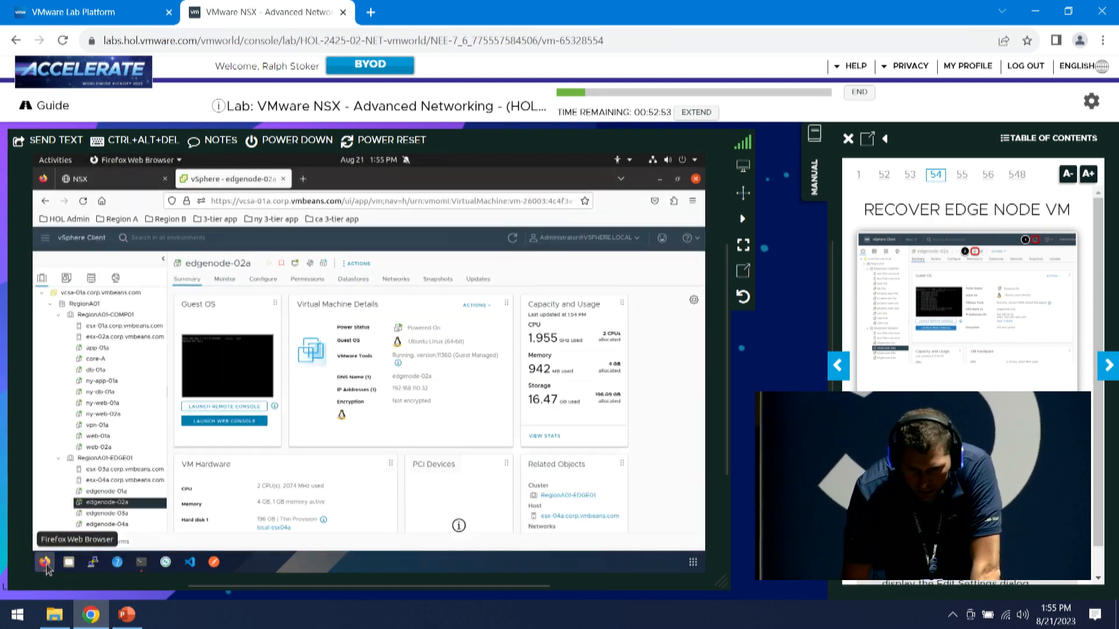
Review edgenode-02a's VM settings and advance the manual to Create VRF Uplink Segment
right_click(122, 505)
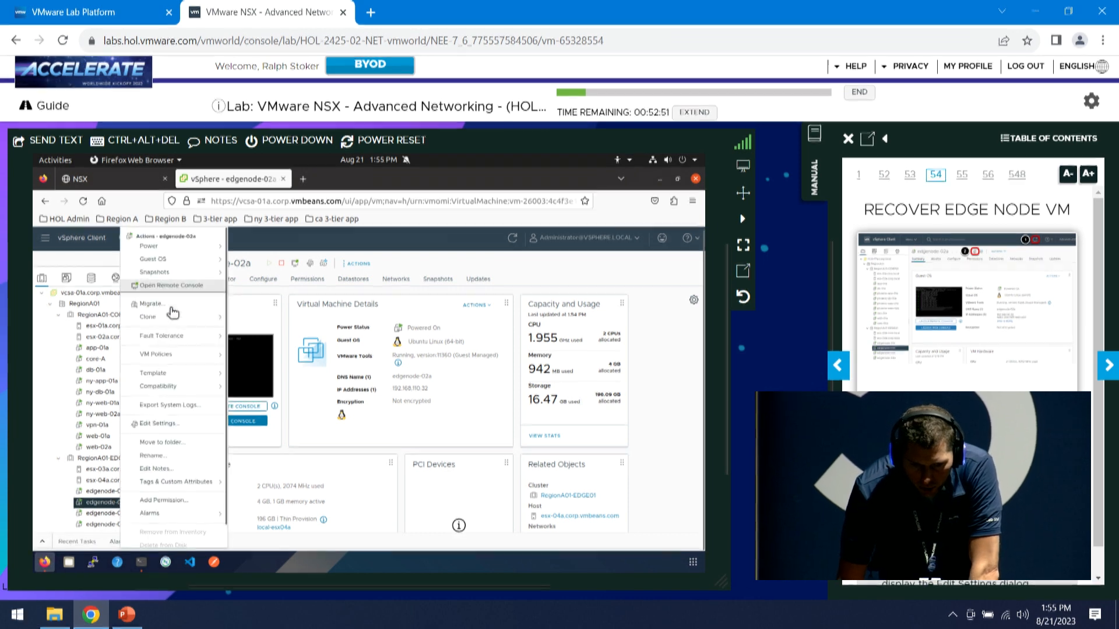
click(169, 426)
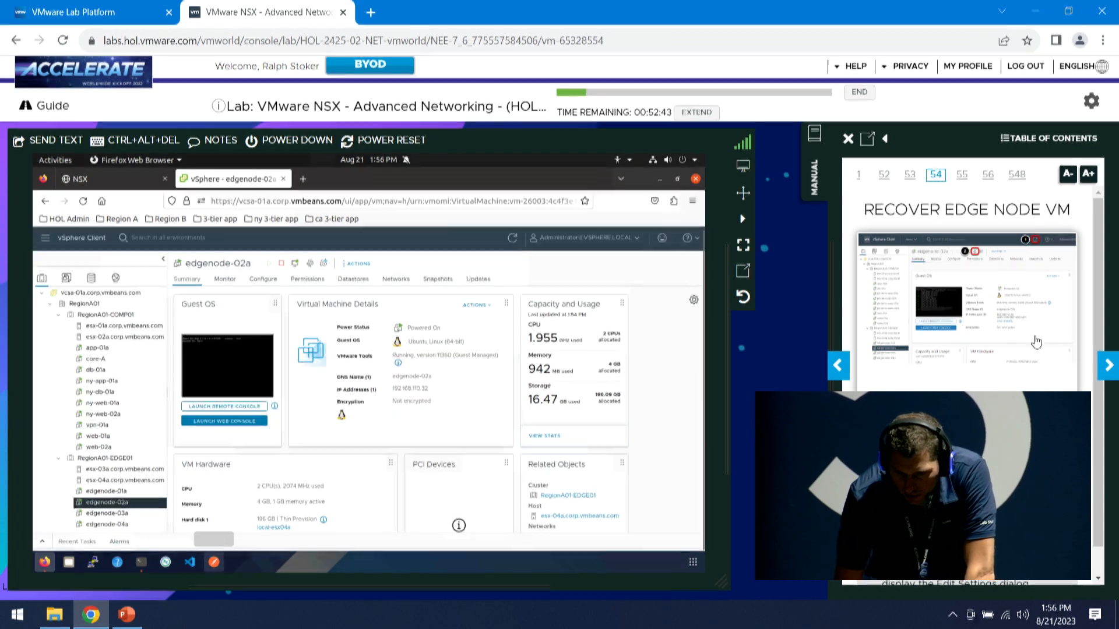
click(1105, 367)
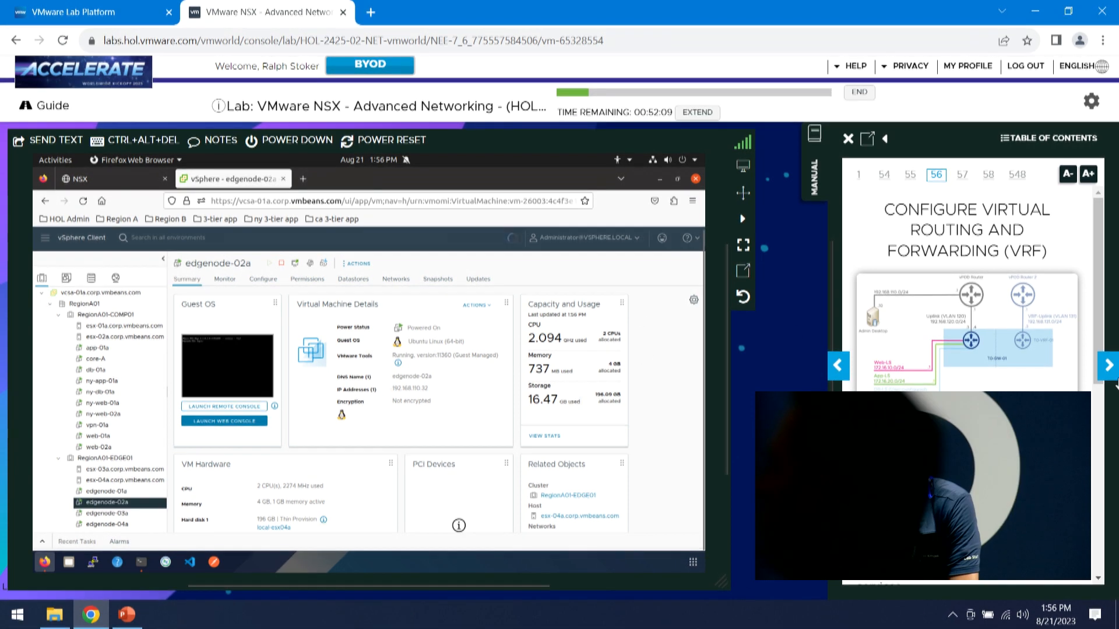
click(1108, 366)
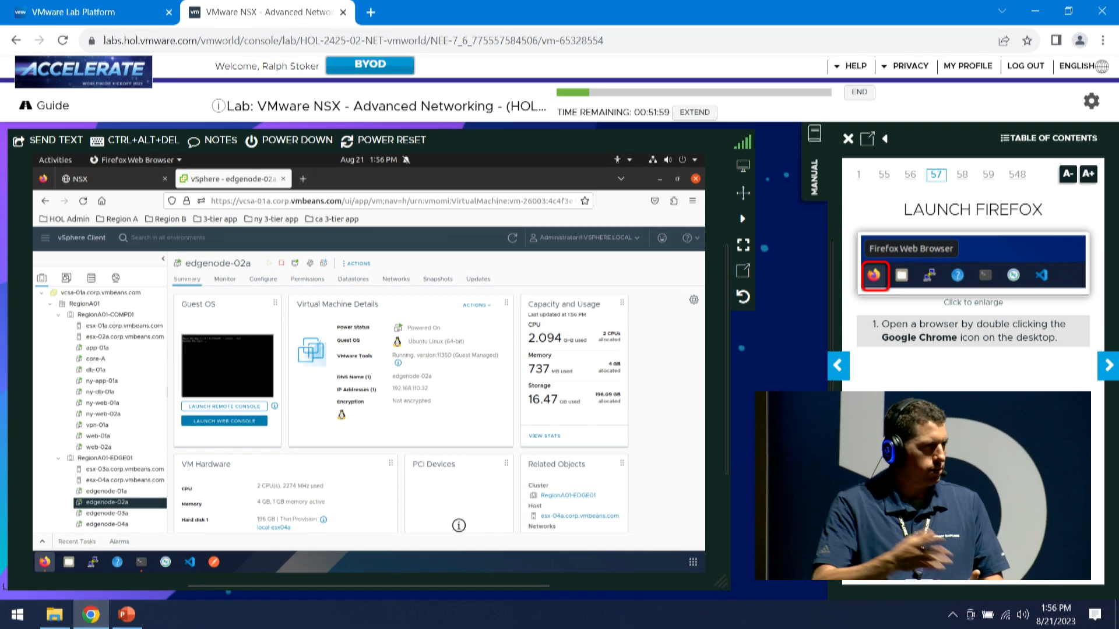
click(1109, 364)
click(1109, 365)
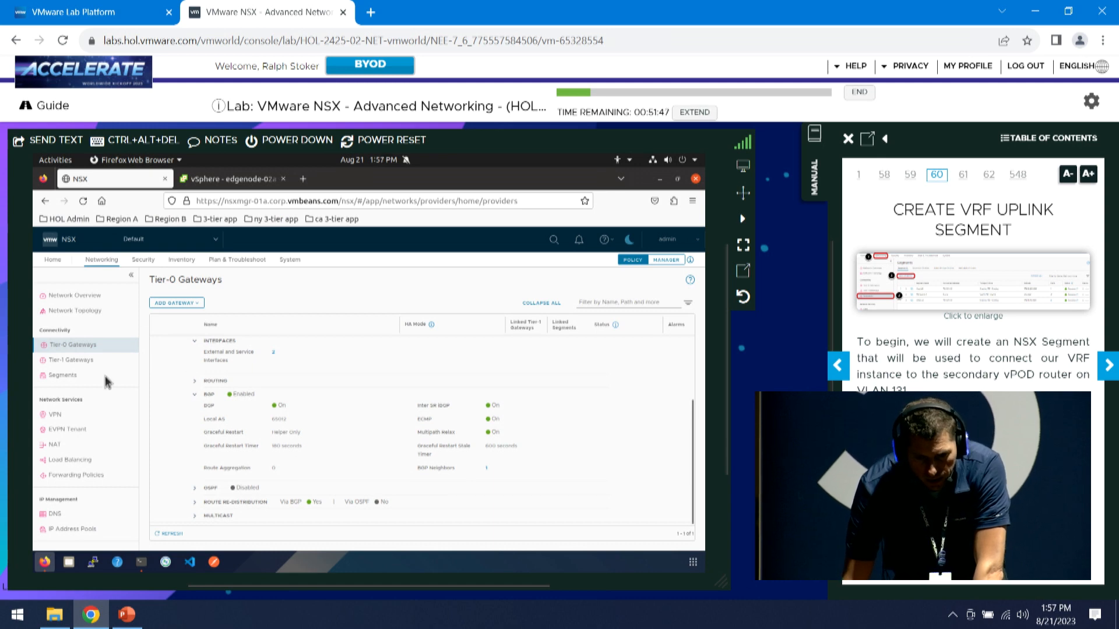
Start a new segment named VRF-Uplink in the VLAN-TZ transport zone
click(62, 376)
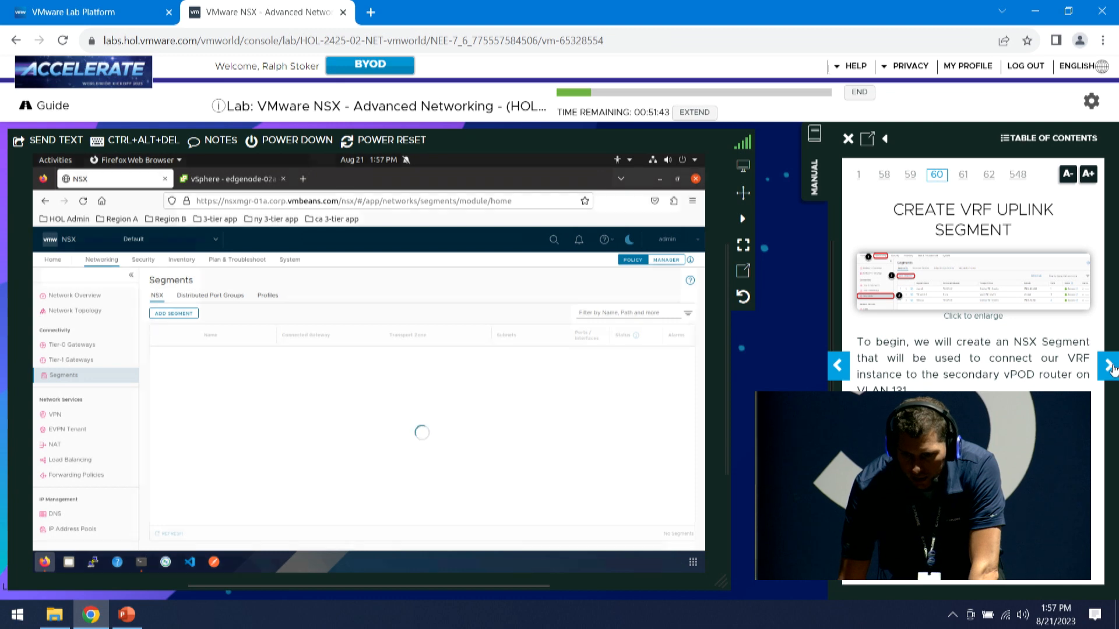
click(1109, 366)
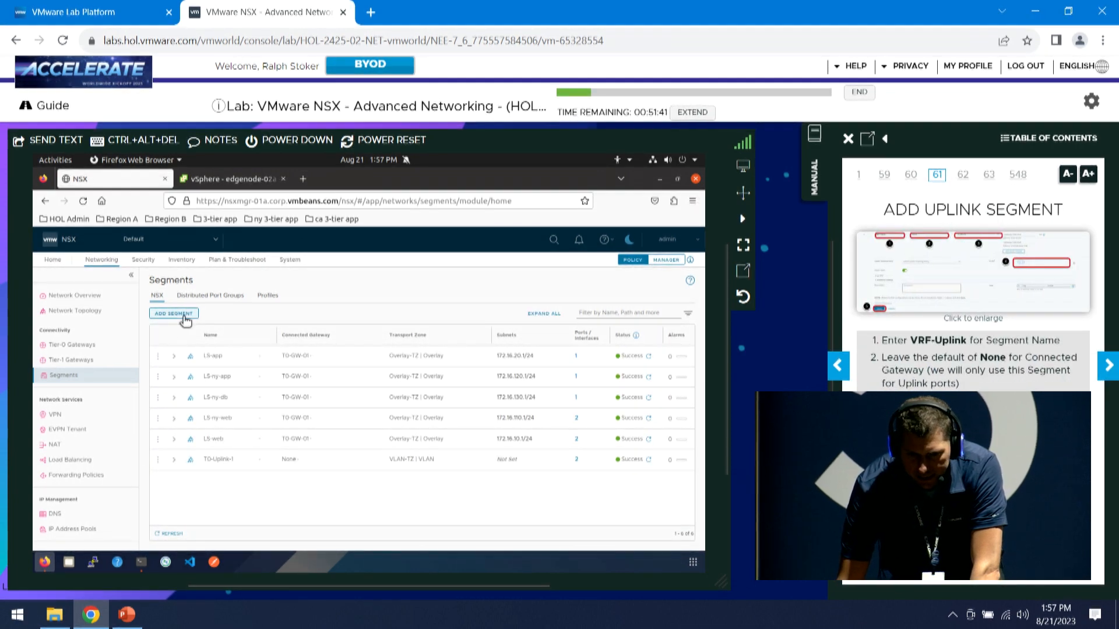
click(184, 314)
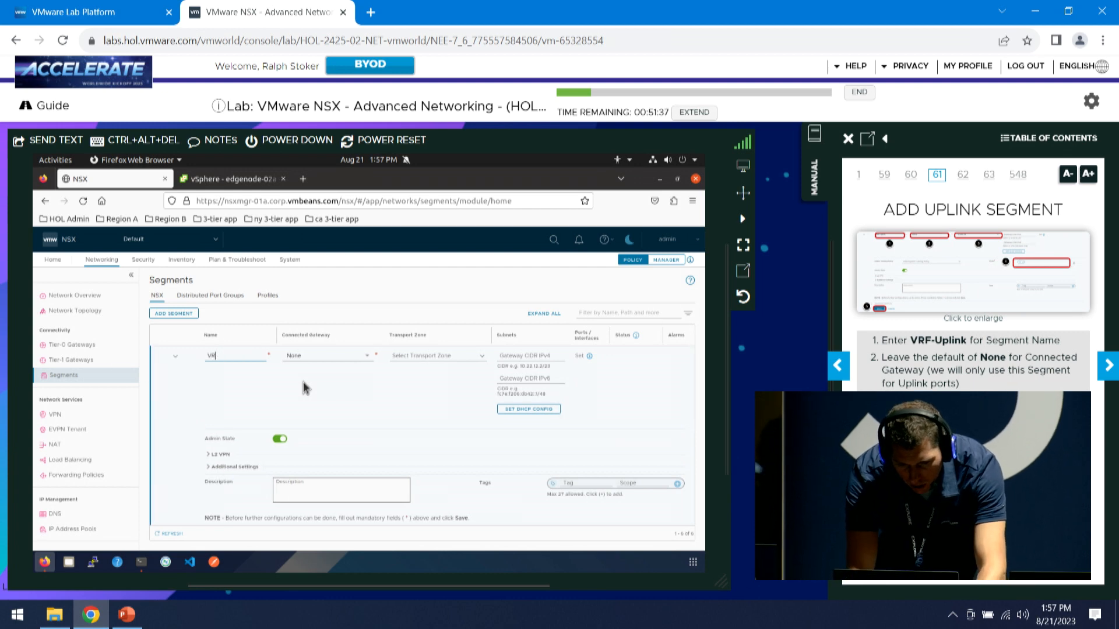
text(VRF-Uplink)
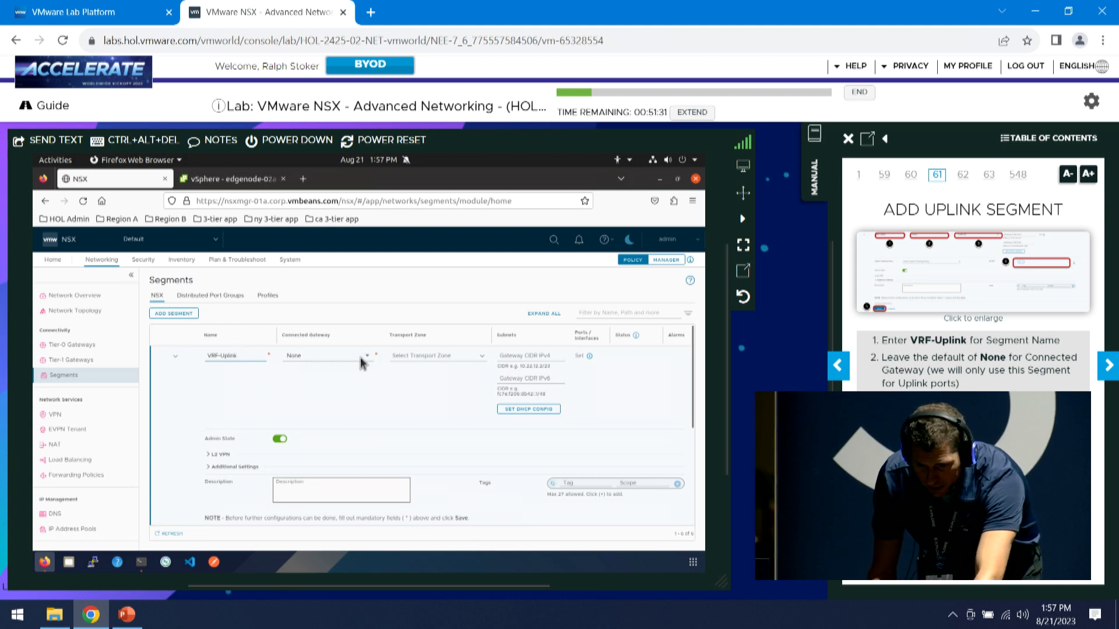
click(481, 356)
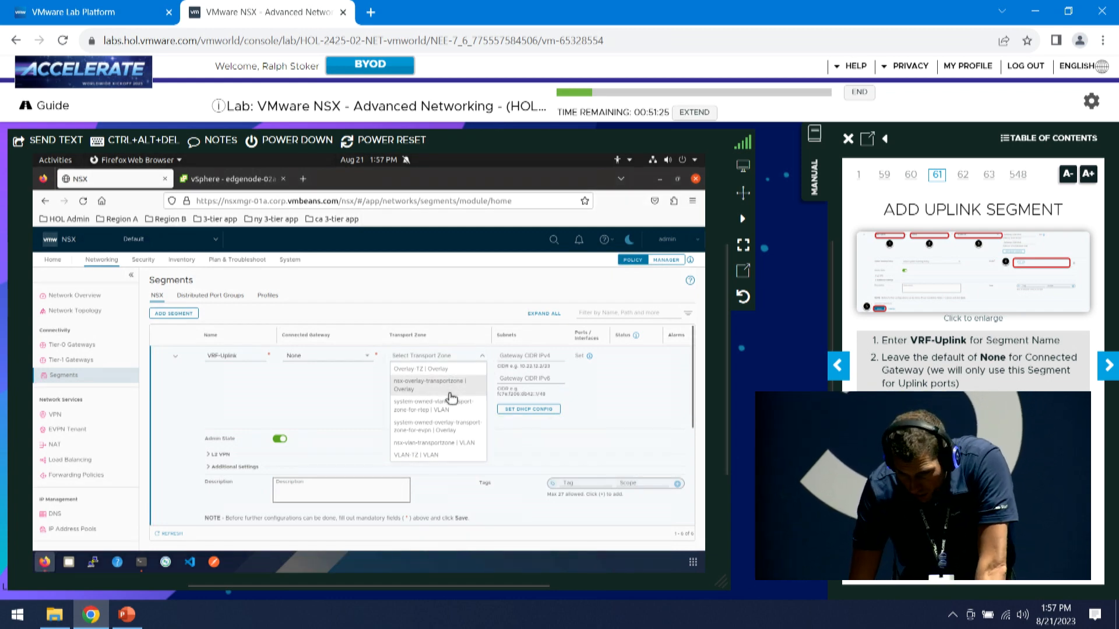
click(407, 457)
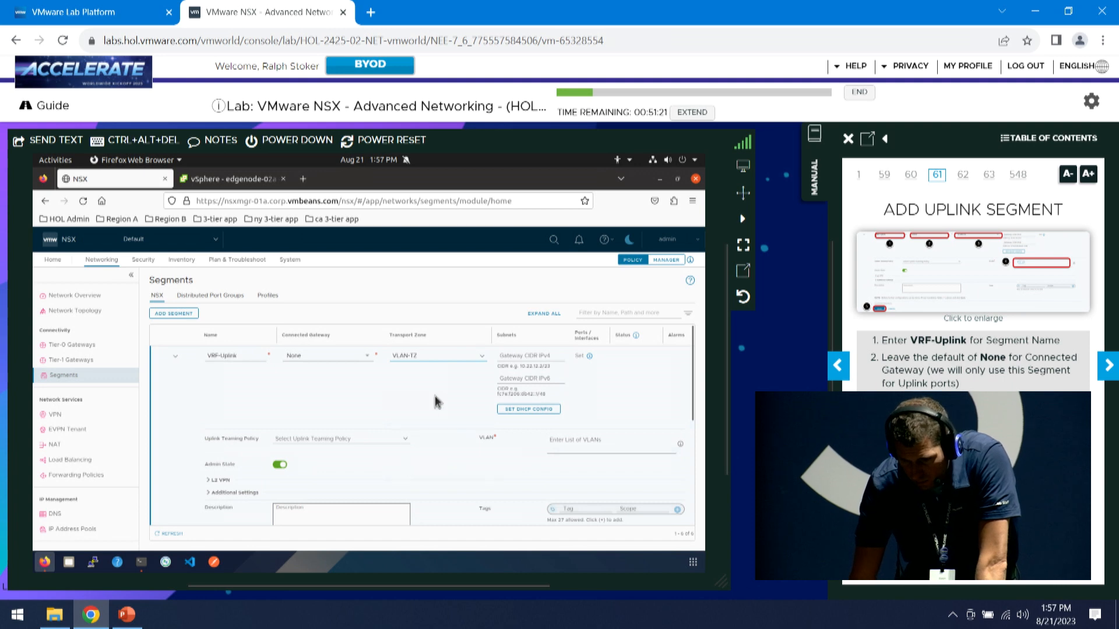
Give VRF-Uplink VLAN 131, save it, and decline further configuration
click(574, 453)
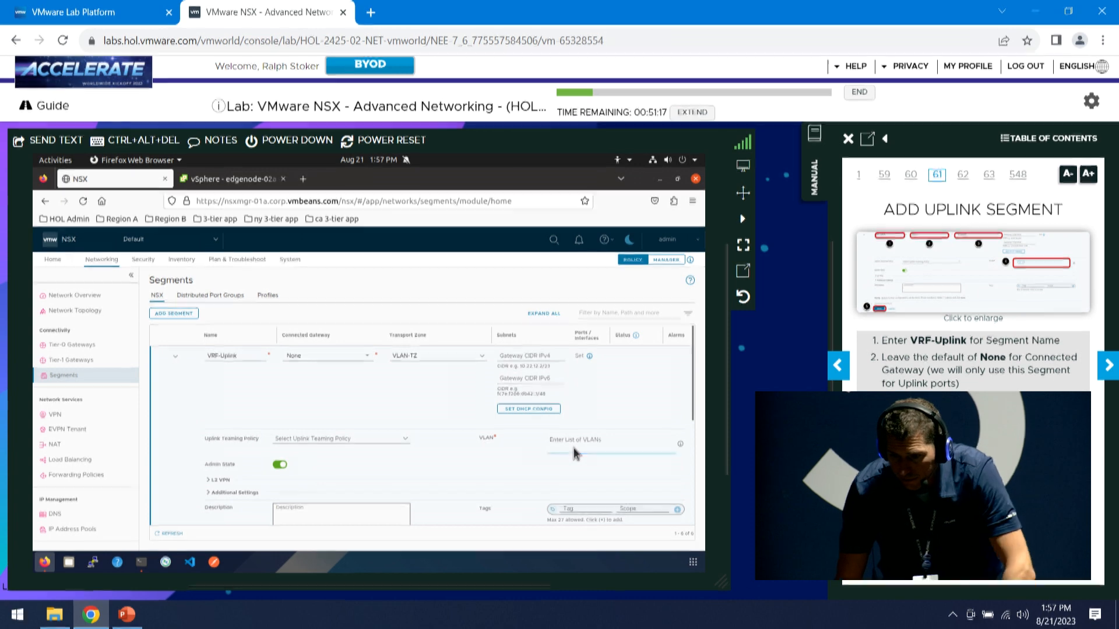
text(13)
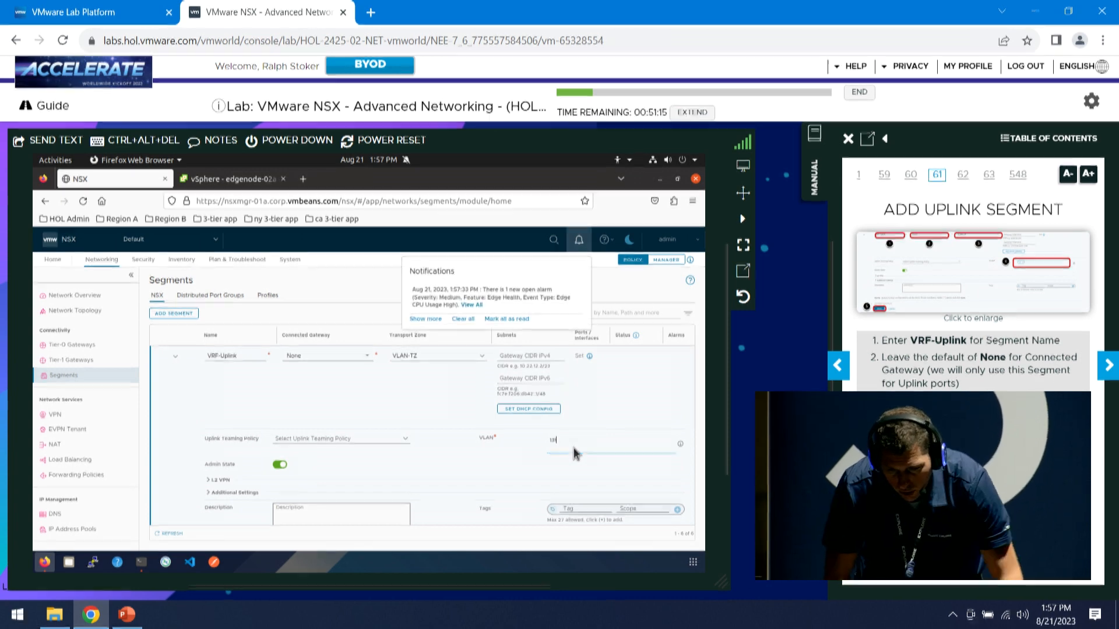
text(1)
scroll(528, 461, down, 2)
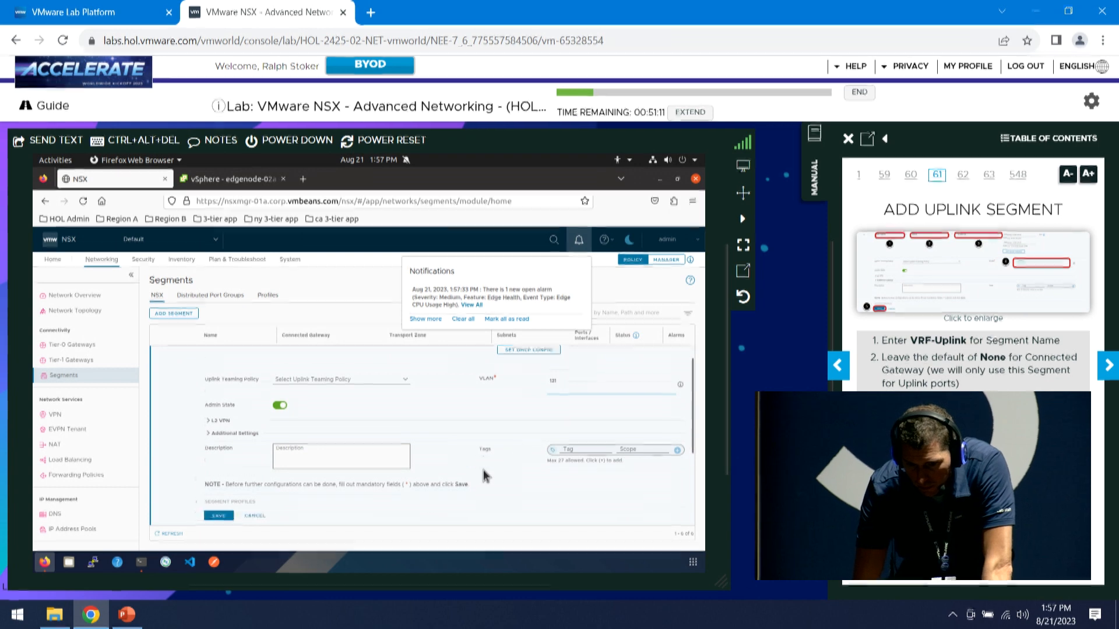
scroll(483, 476, down, 1)
click(220, 482)
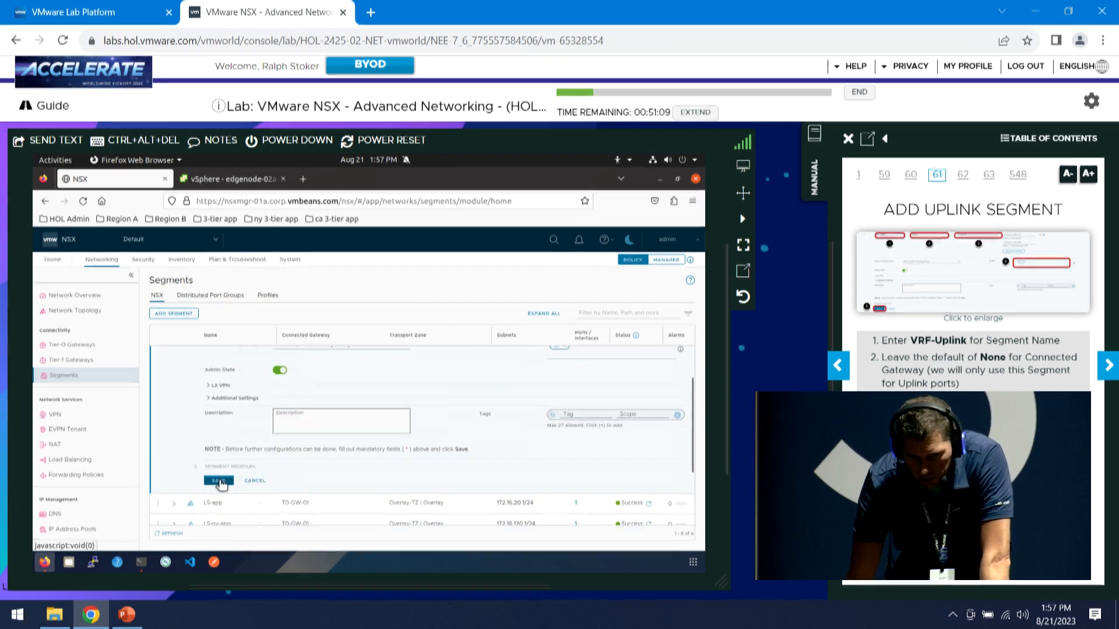
click(1107, 366)
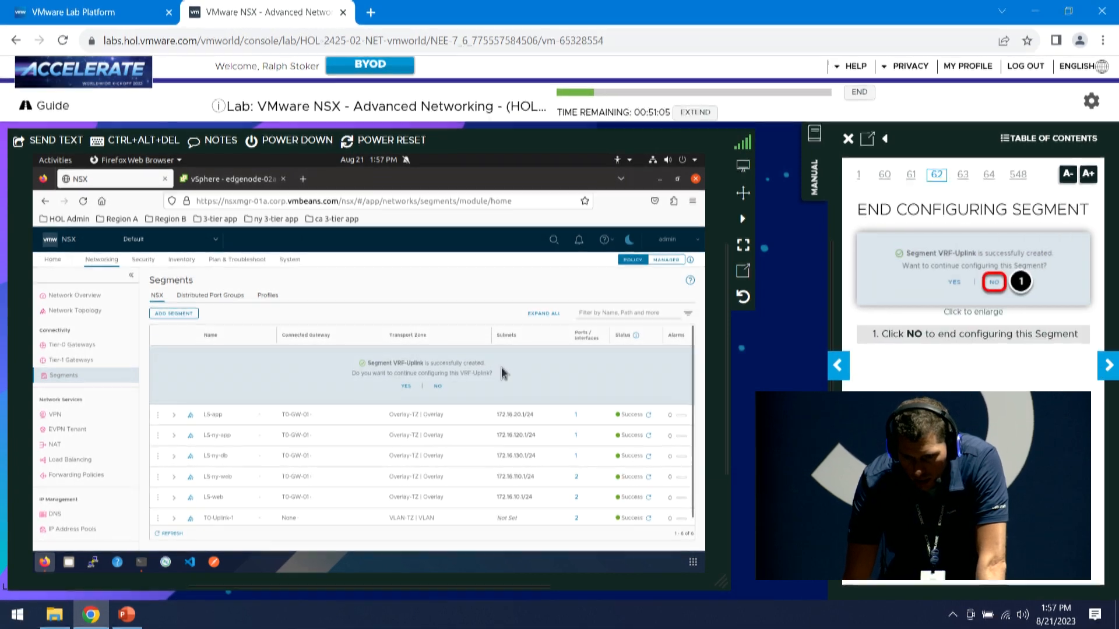
click(440, 390)
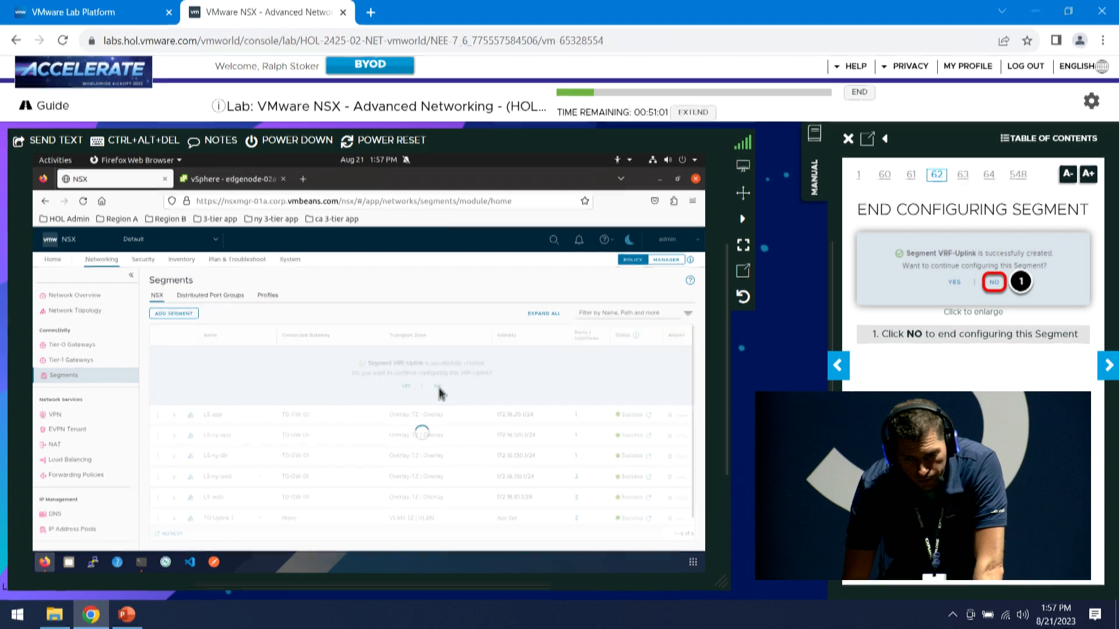
click(1106, 365)
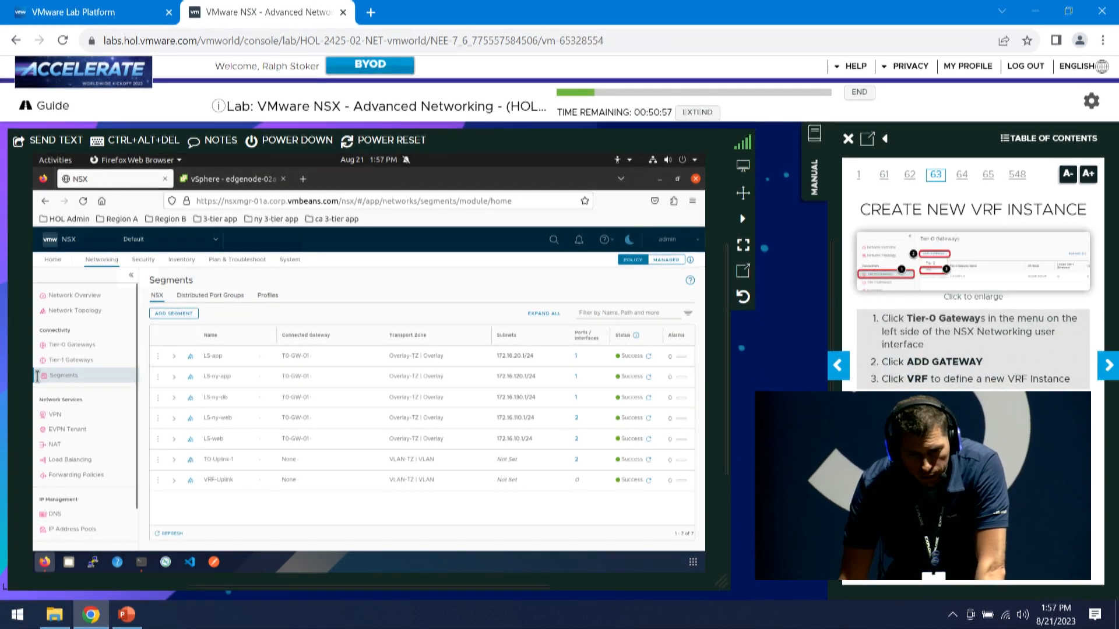
Create VRF gateway VRF-GW-01 attached to T0-GW-01, save it, and continue editing
click(88, 349)
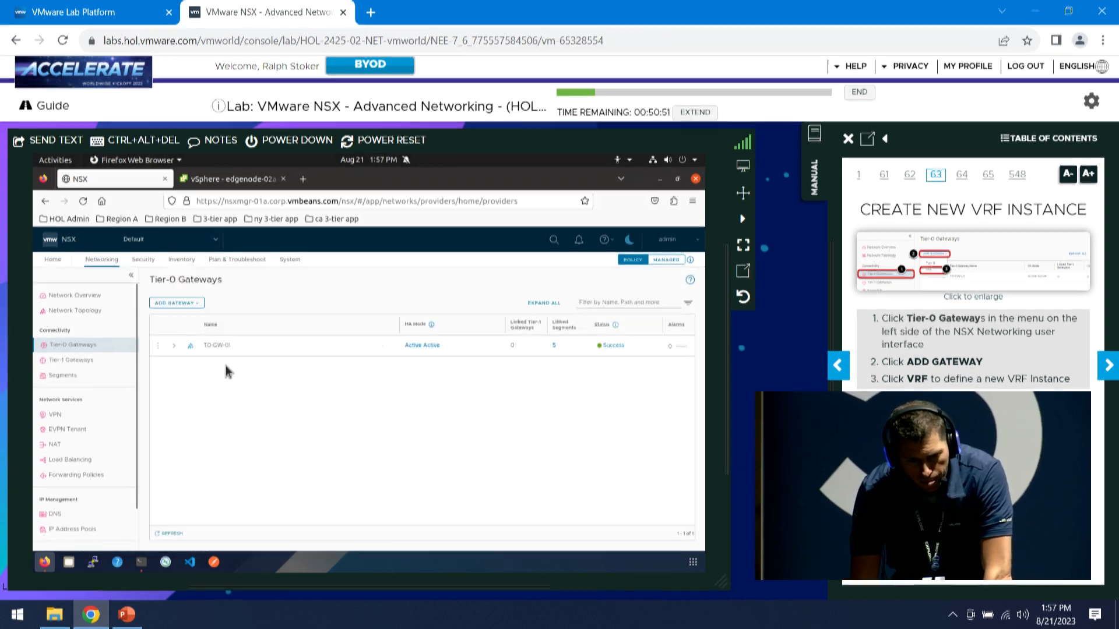
click(201, 303)
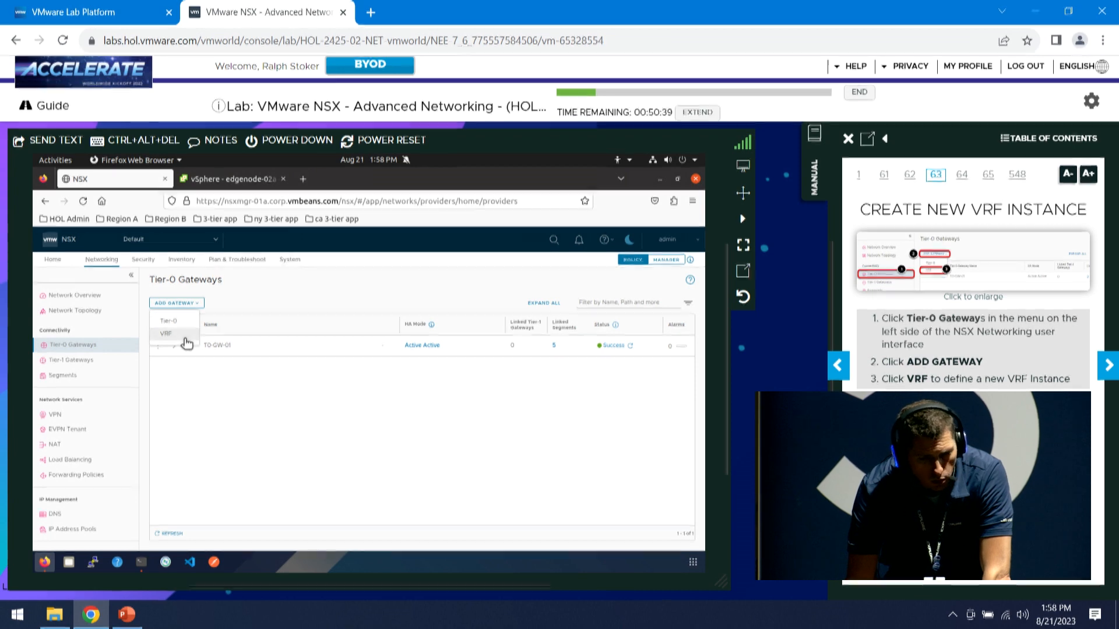
click(183, 336)
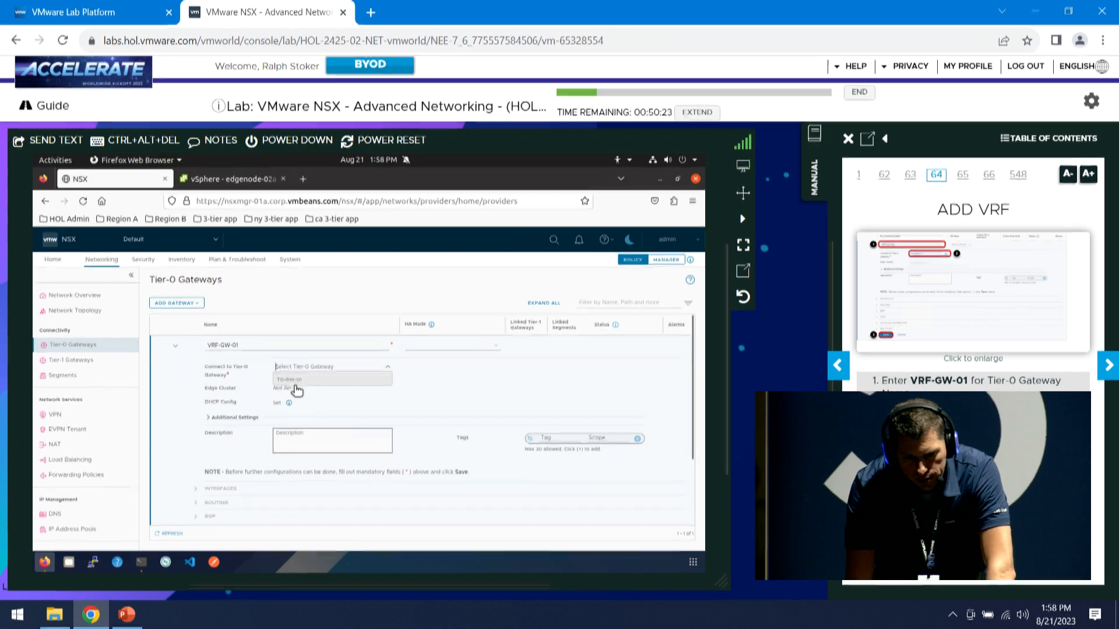
click(290, 381)
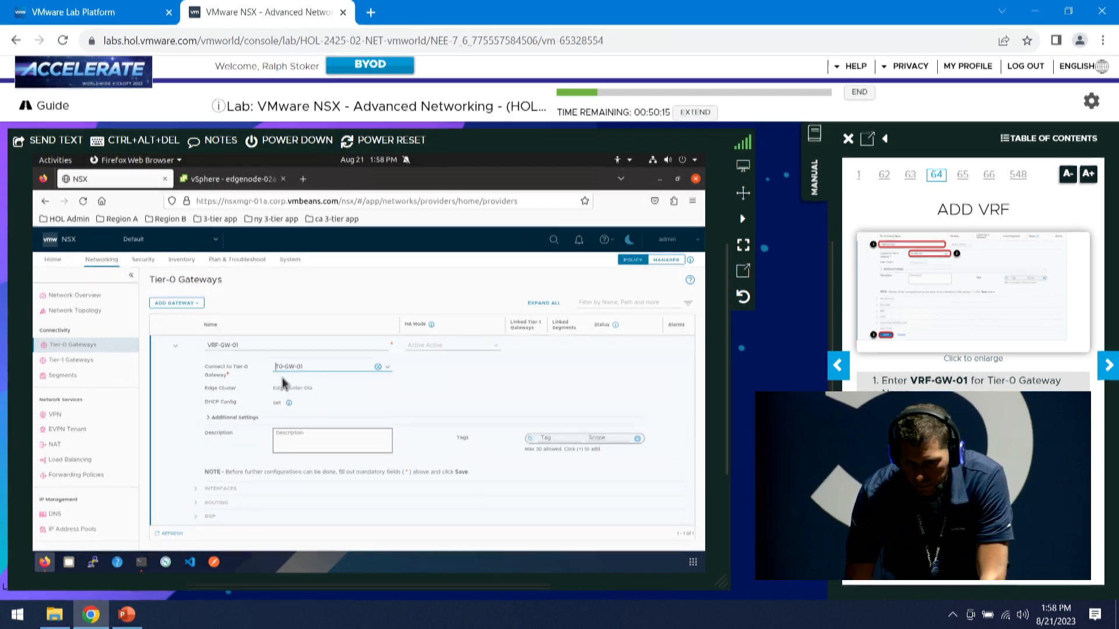
scroll(309, 435, down, 3)
click(226, 491)
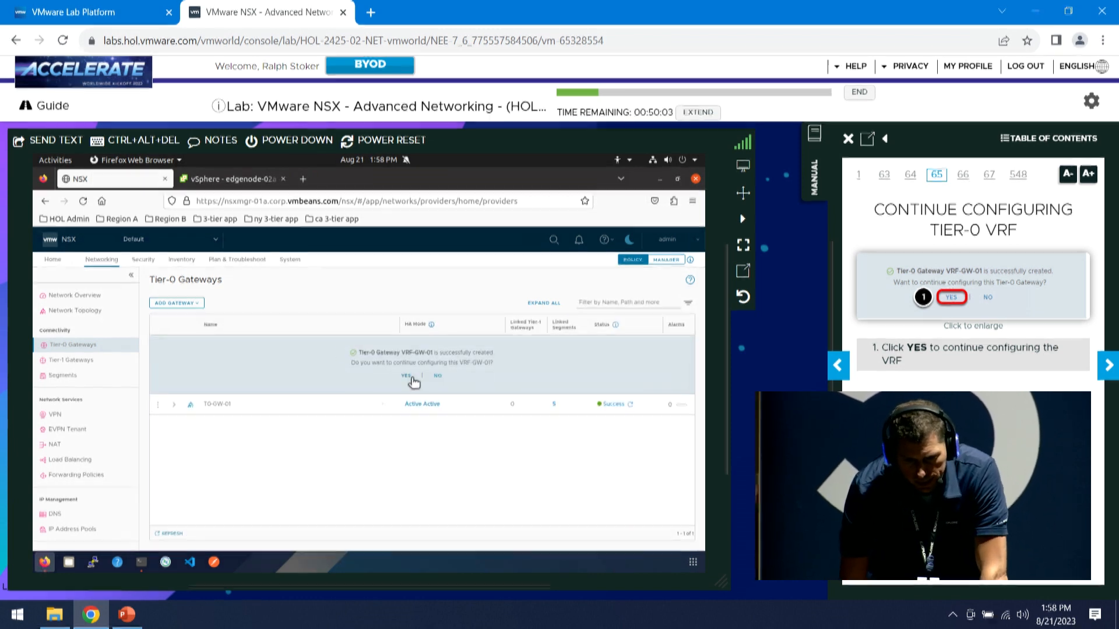
click(408, 378)
Expand VRF-GW-01's Interfaces section and open its interface settings
click(1109, 366)
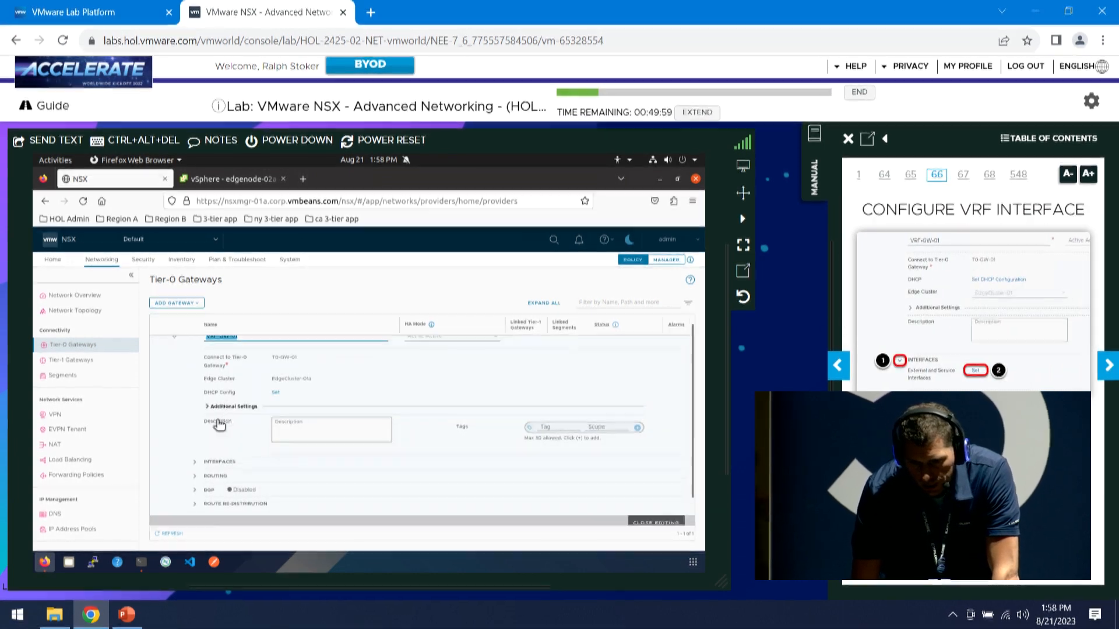
scroll(220, 422, down, 1)
click(228, 434)
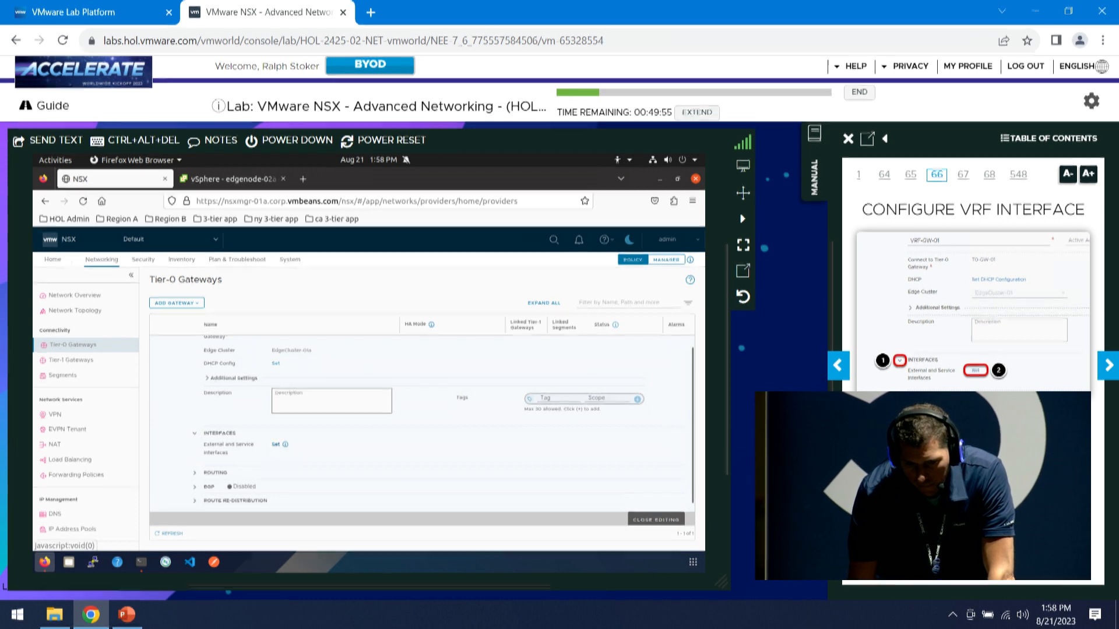
click(275, 444)
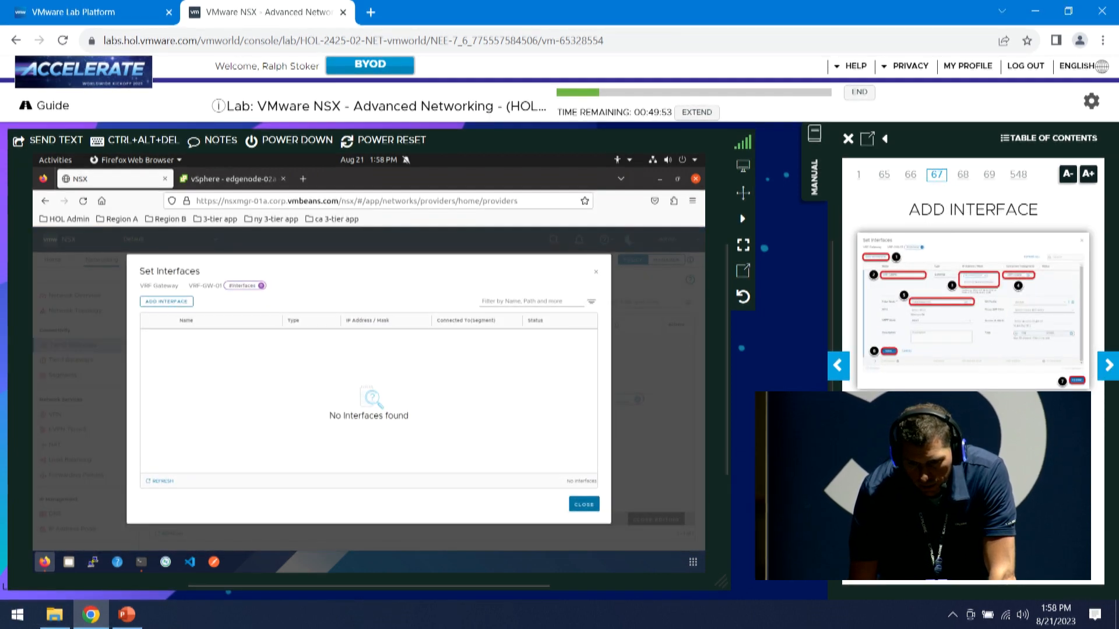
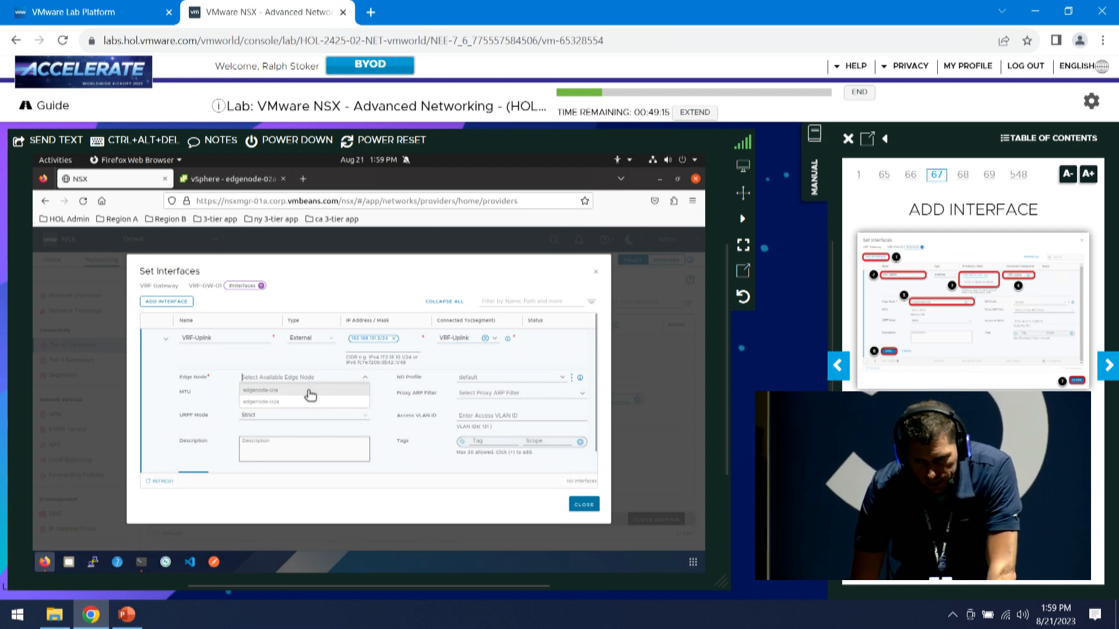
Assign edgenode-01a to the VRF-Uplink interface, save it, and close the Set Interfaces dialog
click(311, 390)
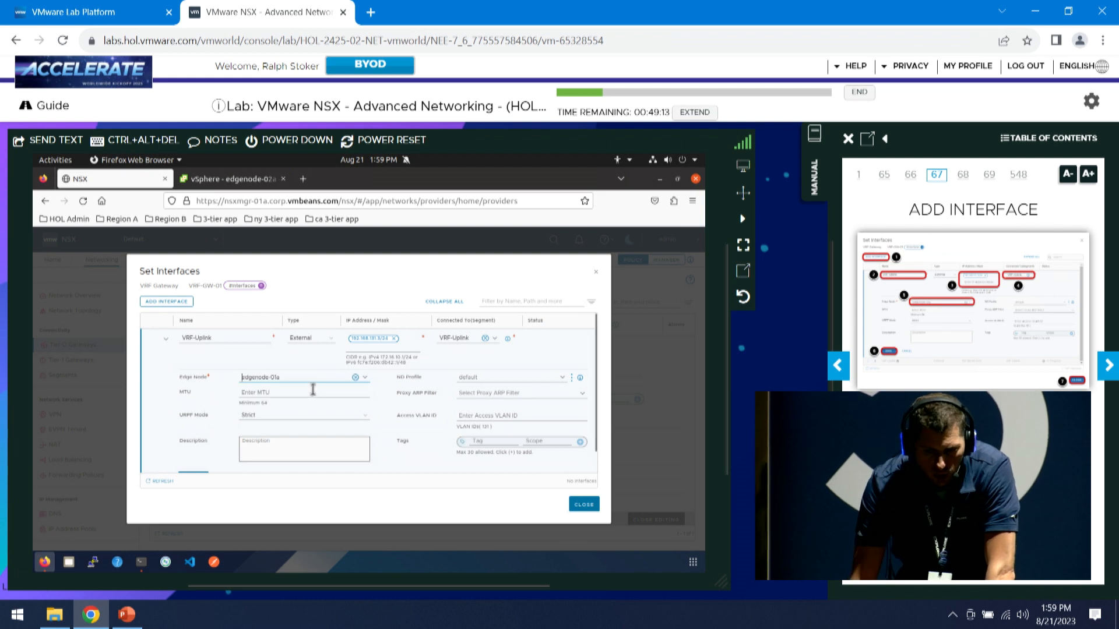
scroll(233, 452, down, 1)
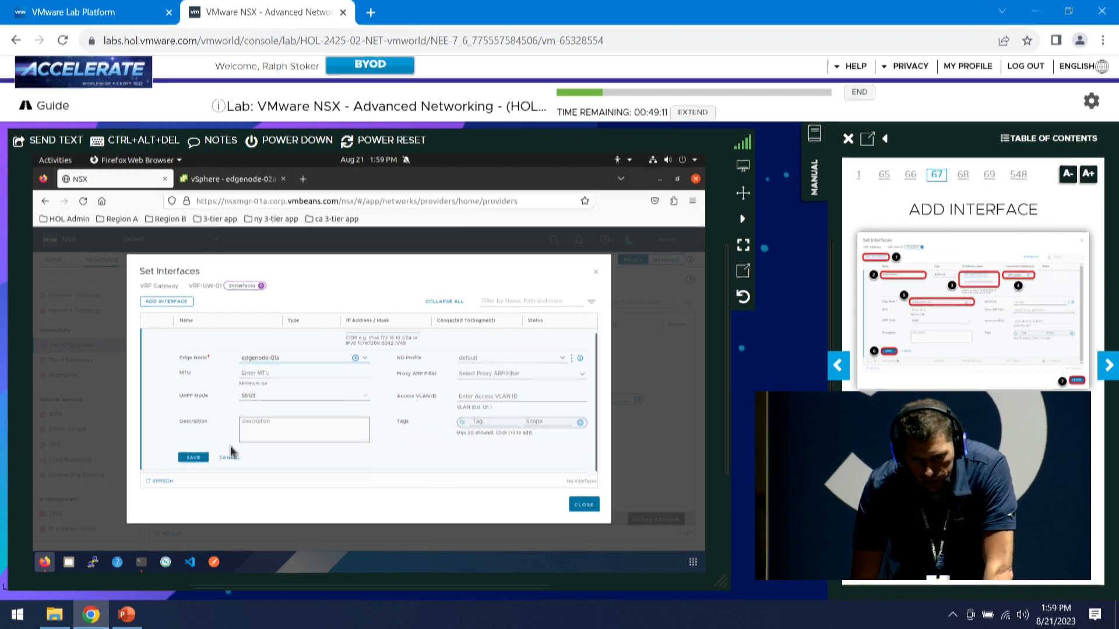
click(193, 457)
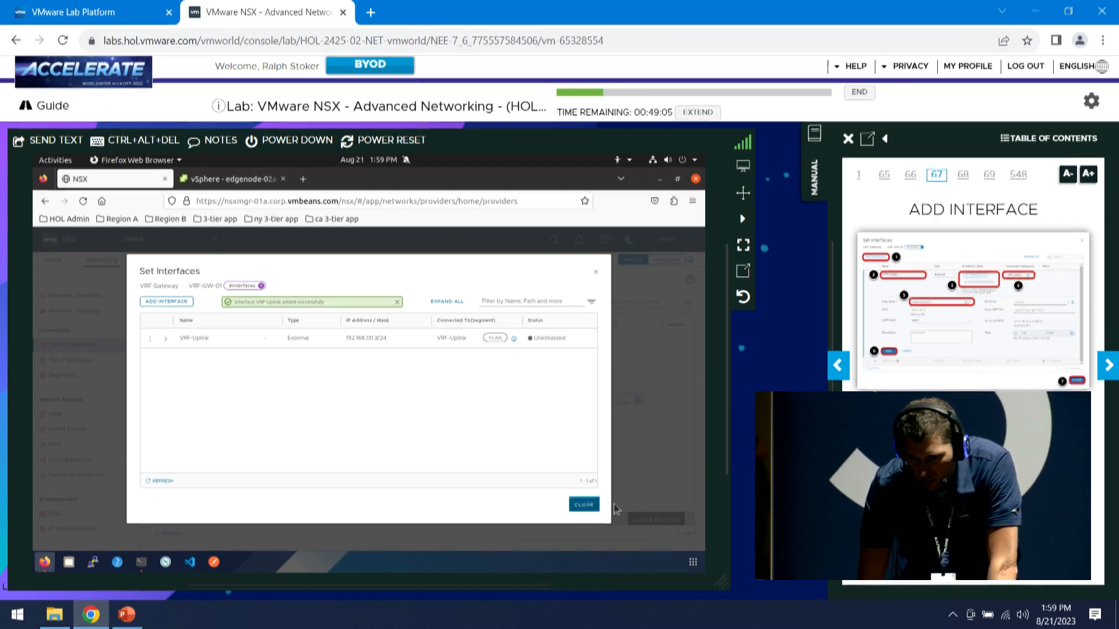
click(585, 505)
click(1109, 367)
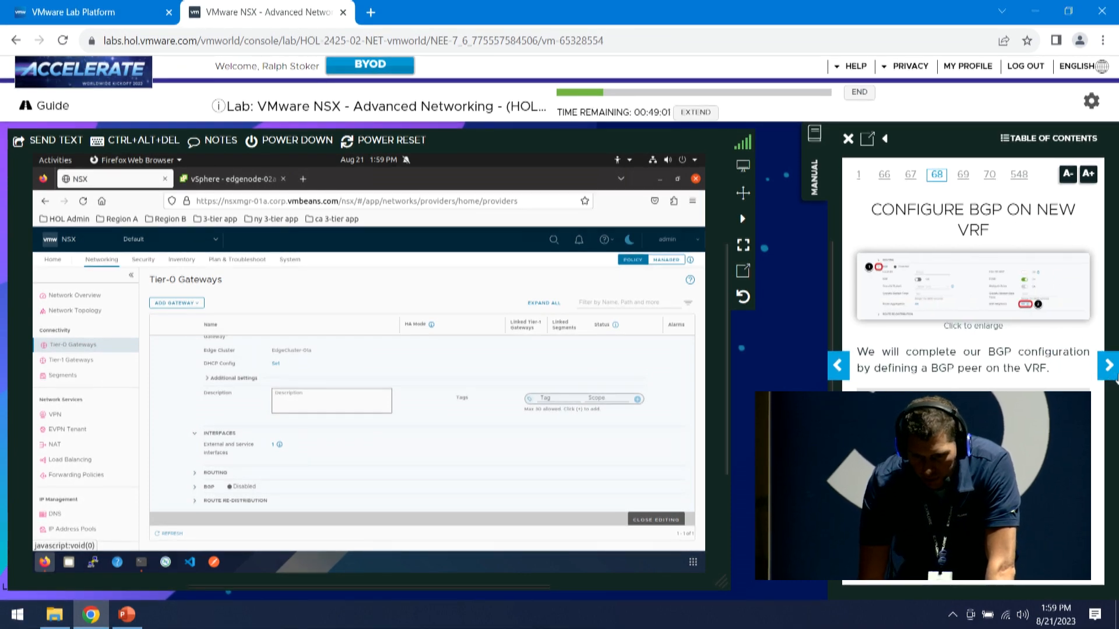
Expand VRF-GW-01's BGP section and open its empty BGP Neighbors list
scroll(416, 451, down, 1)
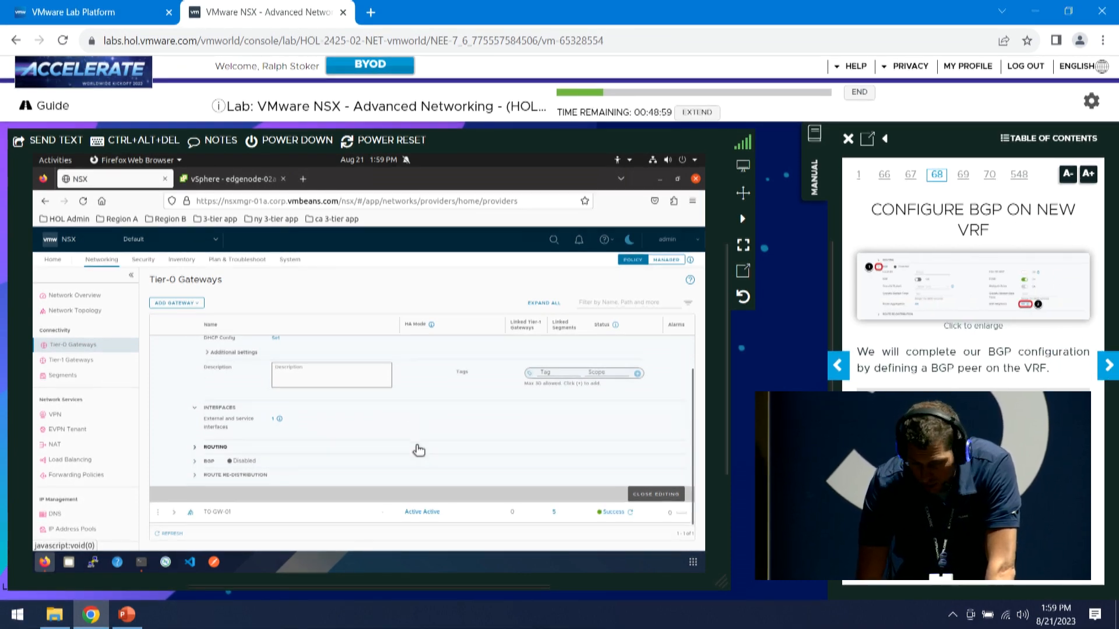
click(196, 464)
scroll(434, 477, down, 2)
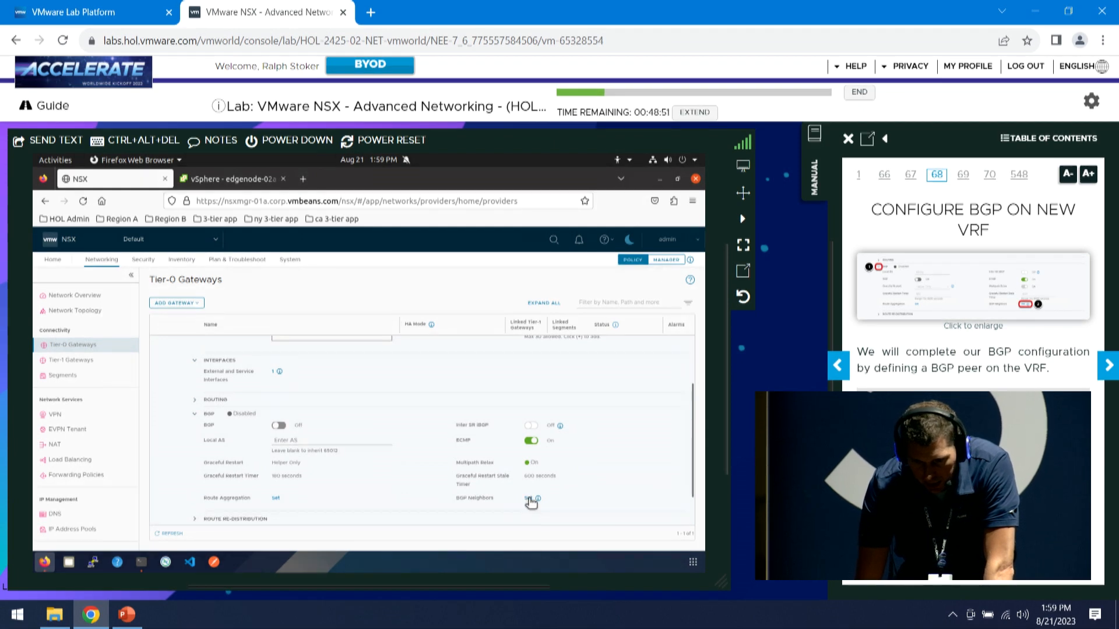
click(528, 498)
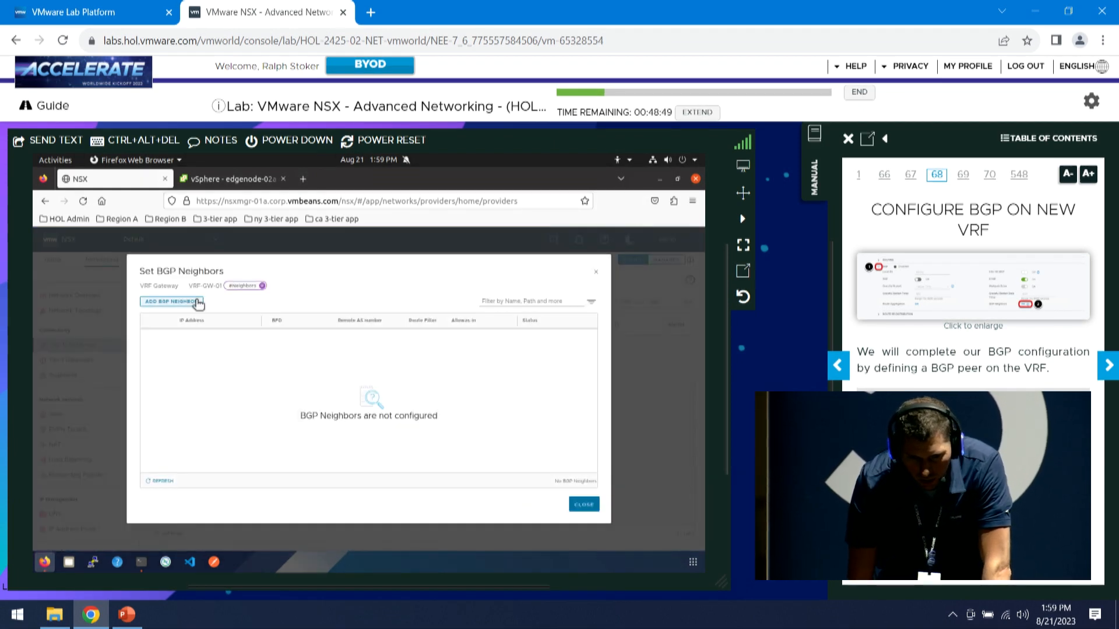
Add neighbor 192.168.131.1 with remote AS 65100, save it, and close the neighbors list
click(1108, 366)
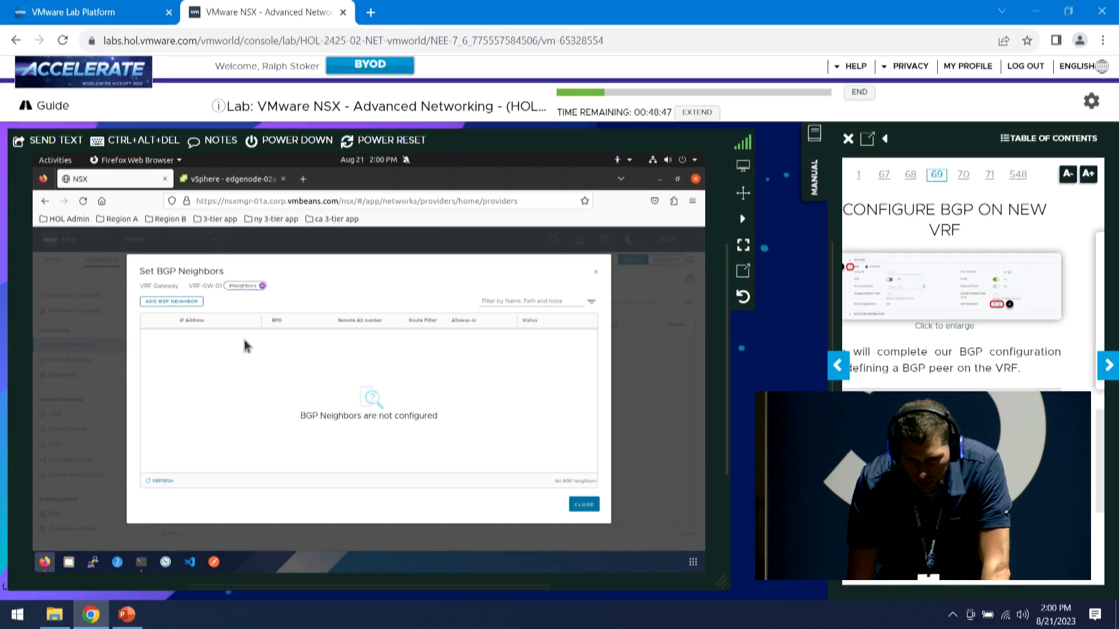
click(190, 302)
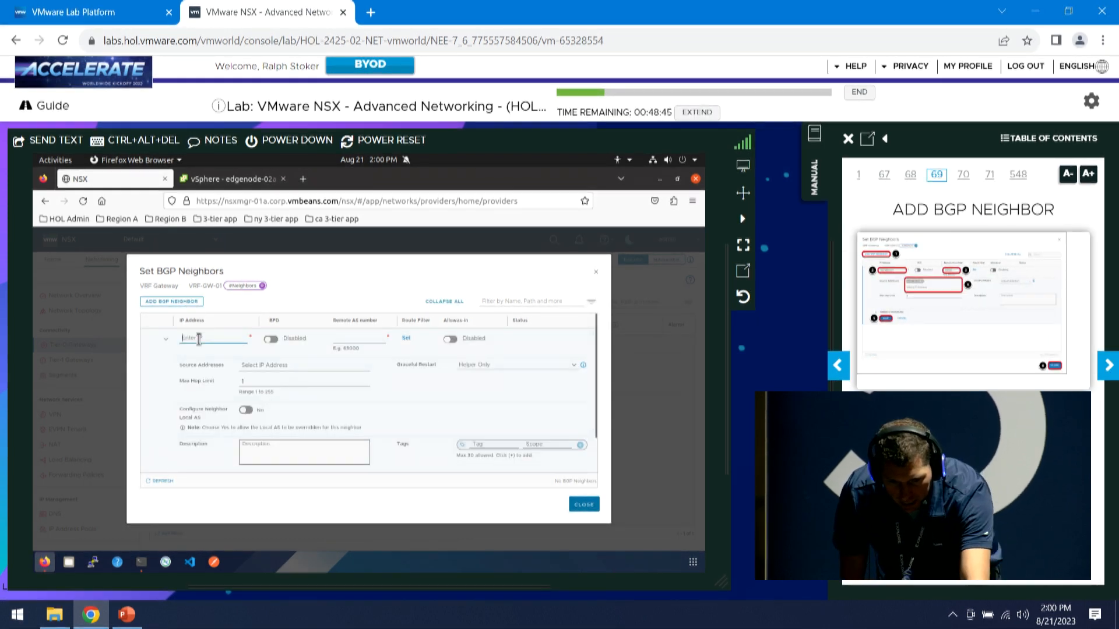
text(192)
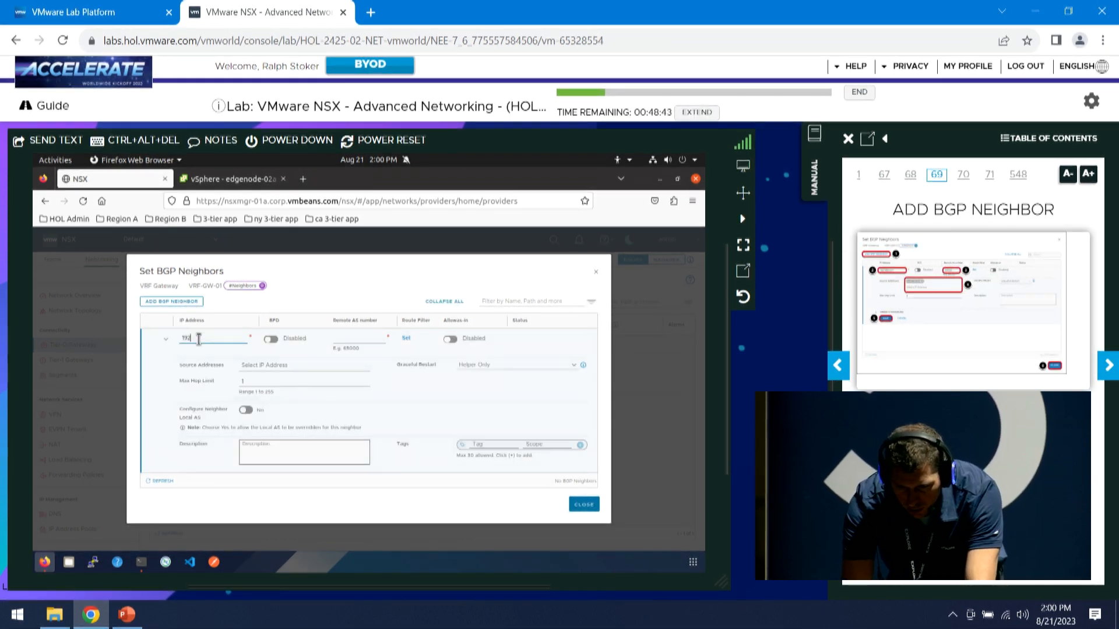
text(.168.131)
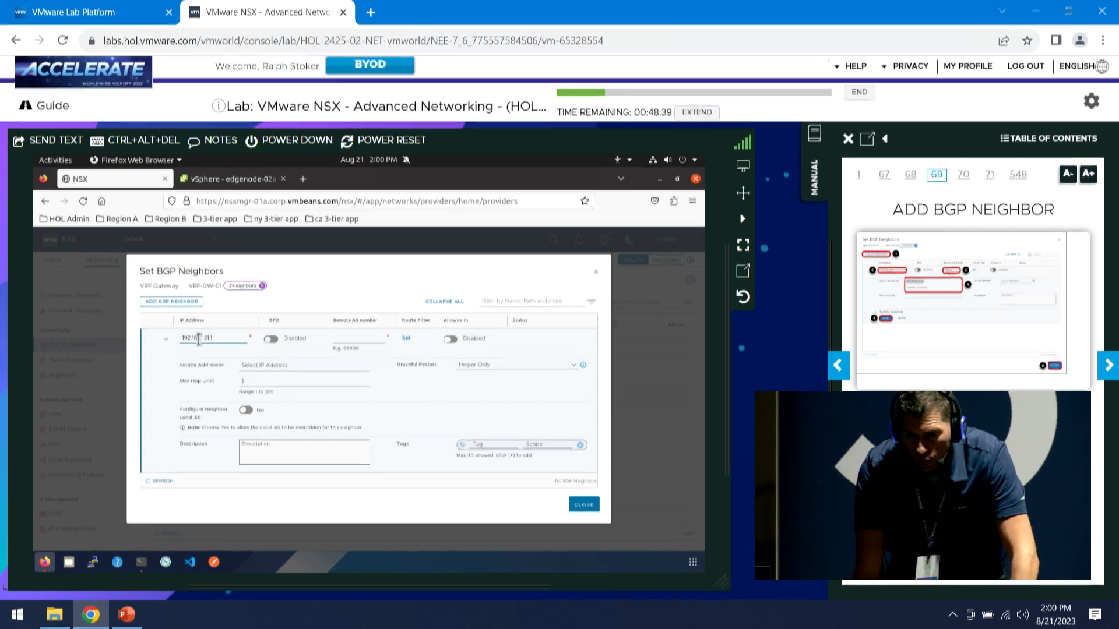
text(.1)
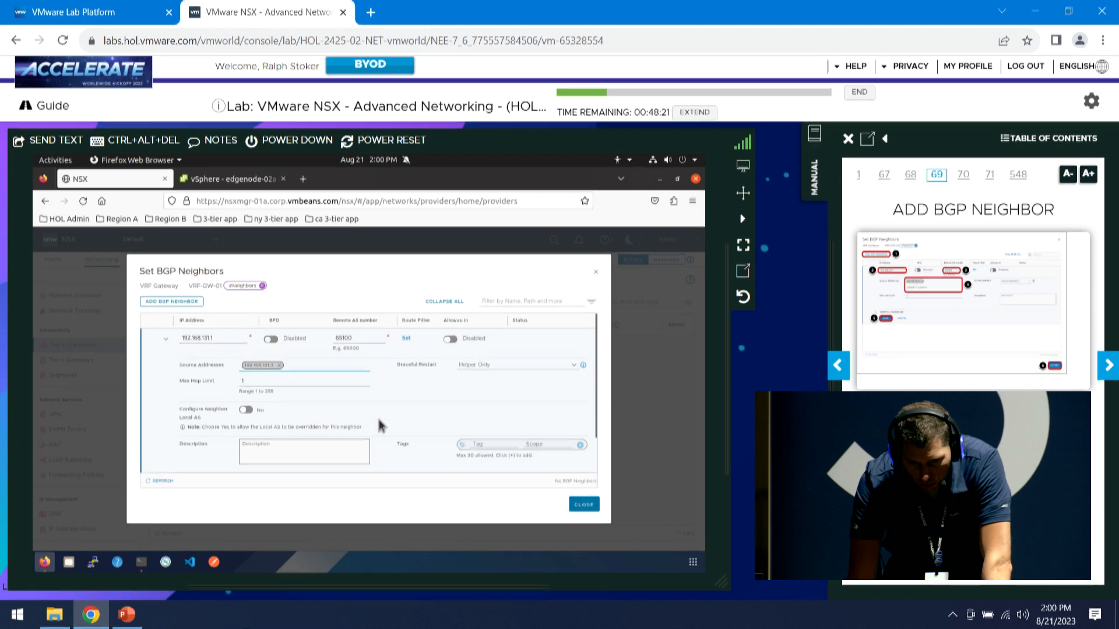
scroll(376, 426, down, 1)
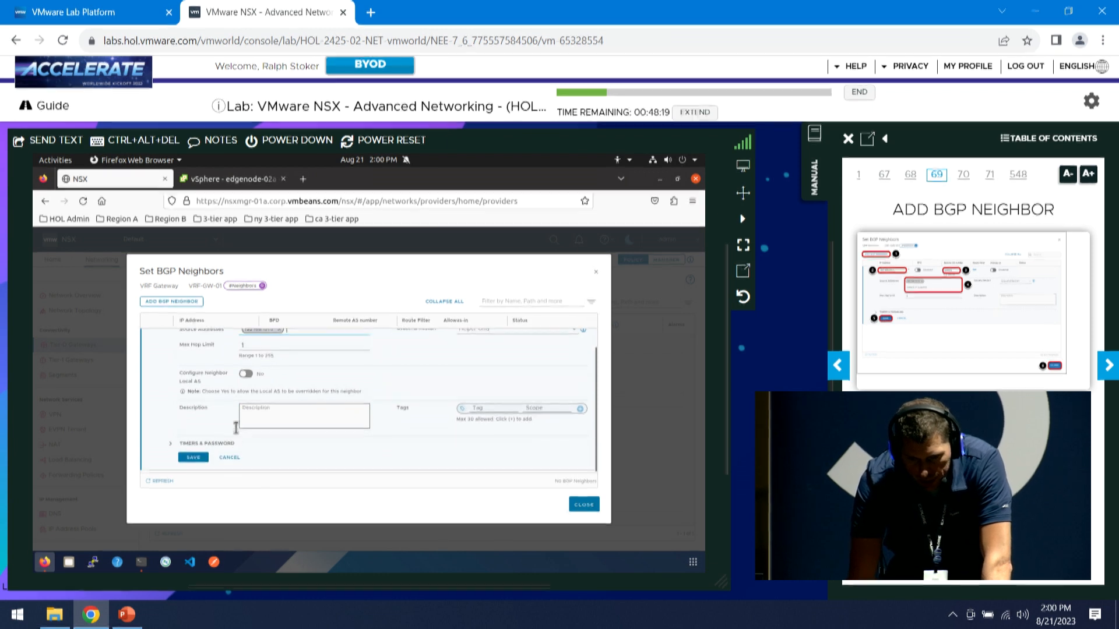
click(200, 463)
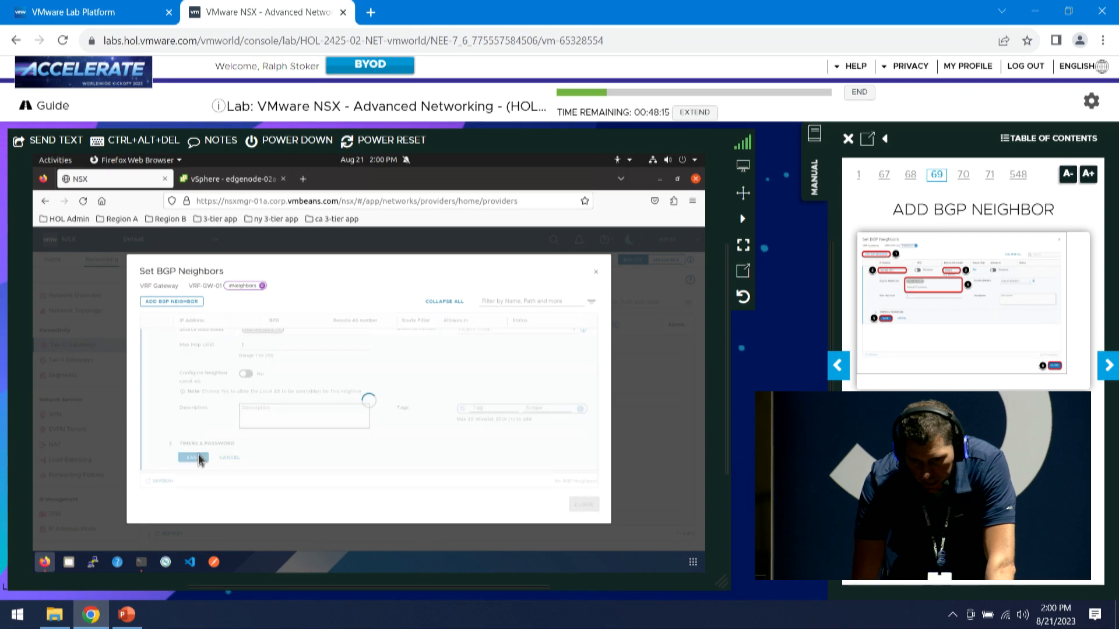
click(583, 505)
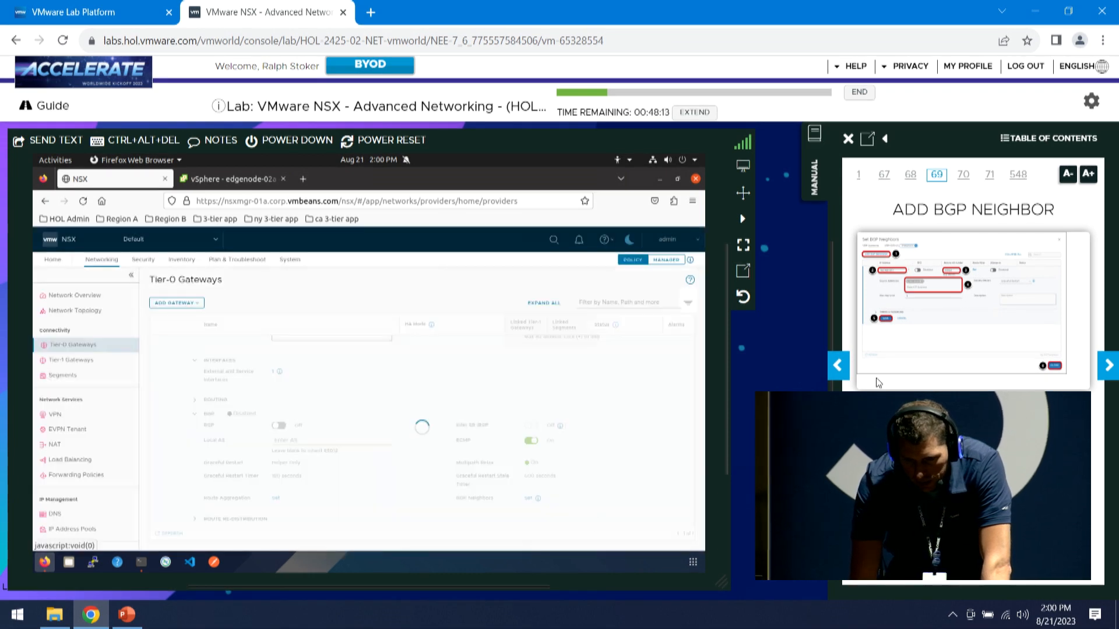
Switch VRF-GW-01's BGP to On and save the gateway, then launch PuTTY
click(1103, 369)
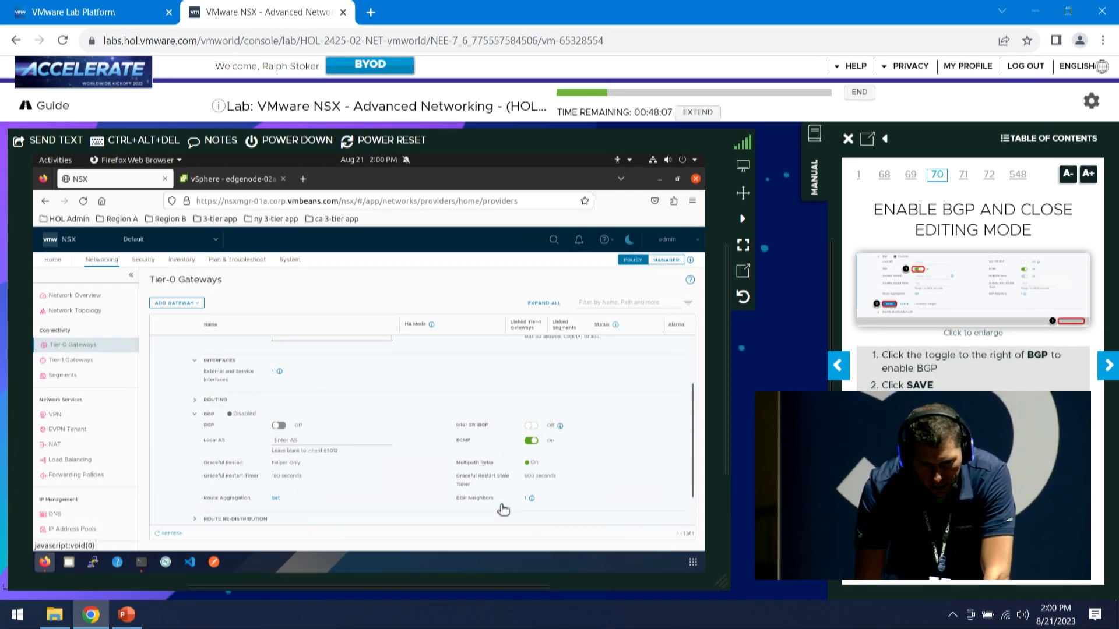
click(276, 428)
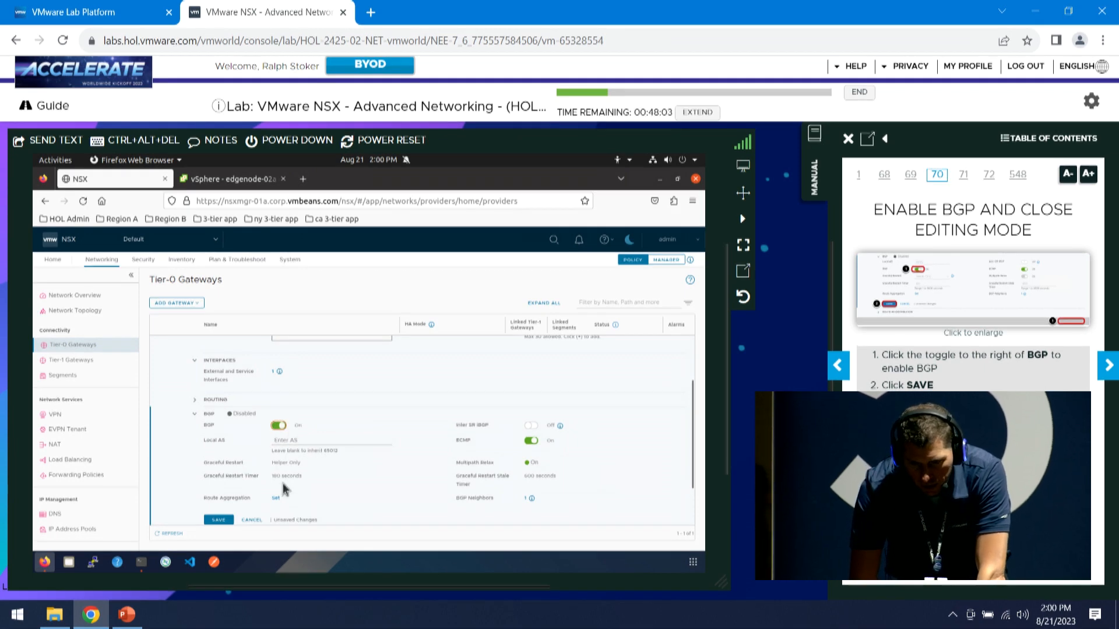
click(219, 521)
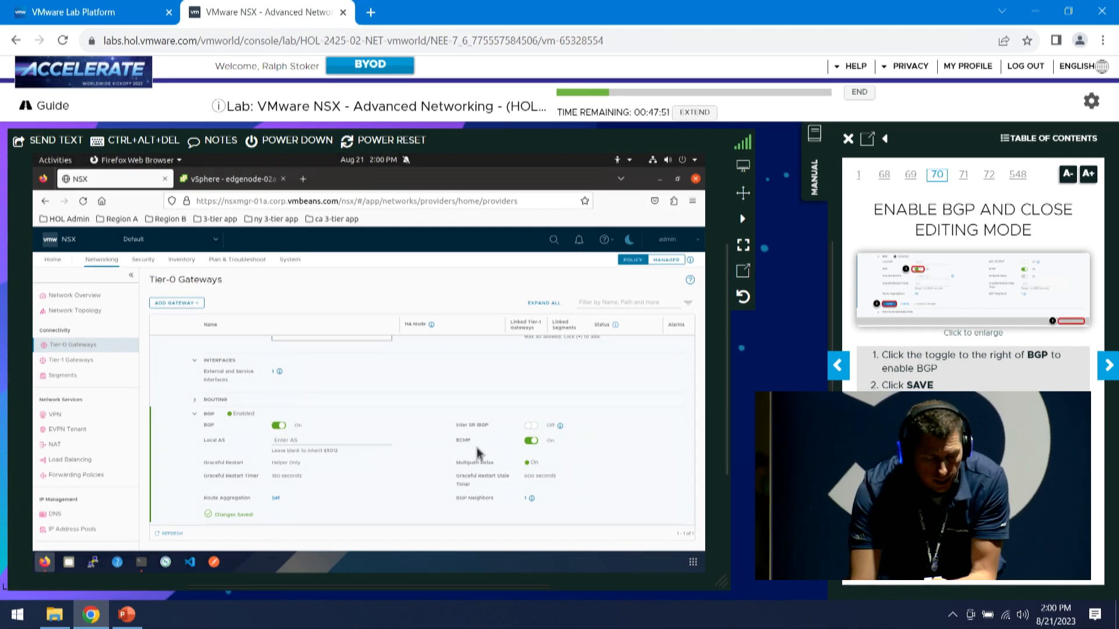
click(1108, 366)
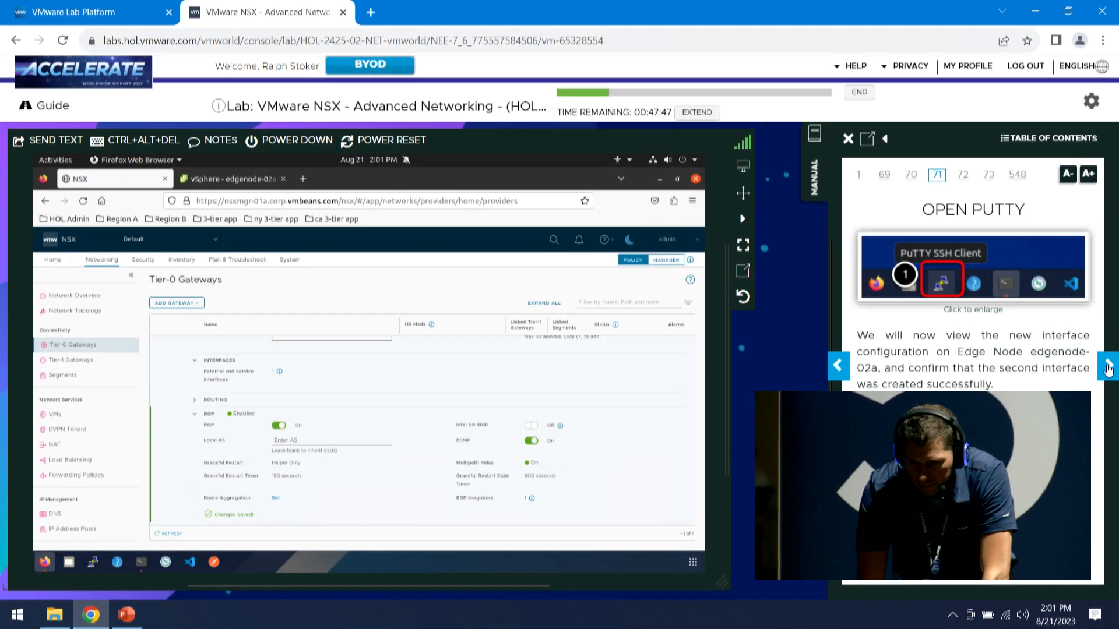
click(95, 563)
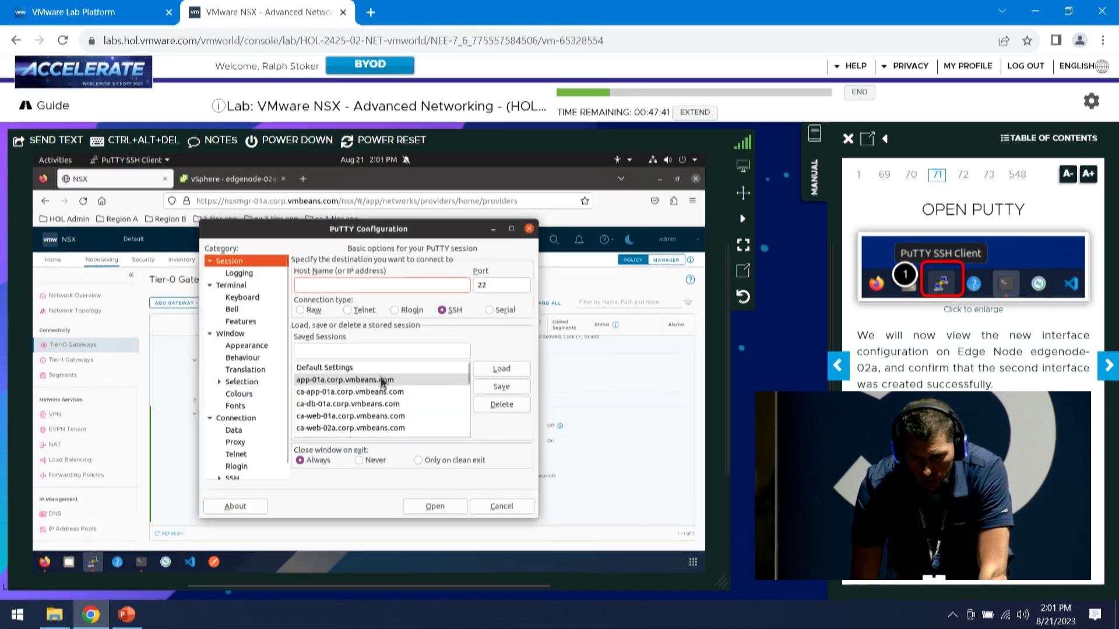
Load the saved edgenode-01a.corp.vmbeans.com session and open its SSH connection on port 22
right_click(94, 564)
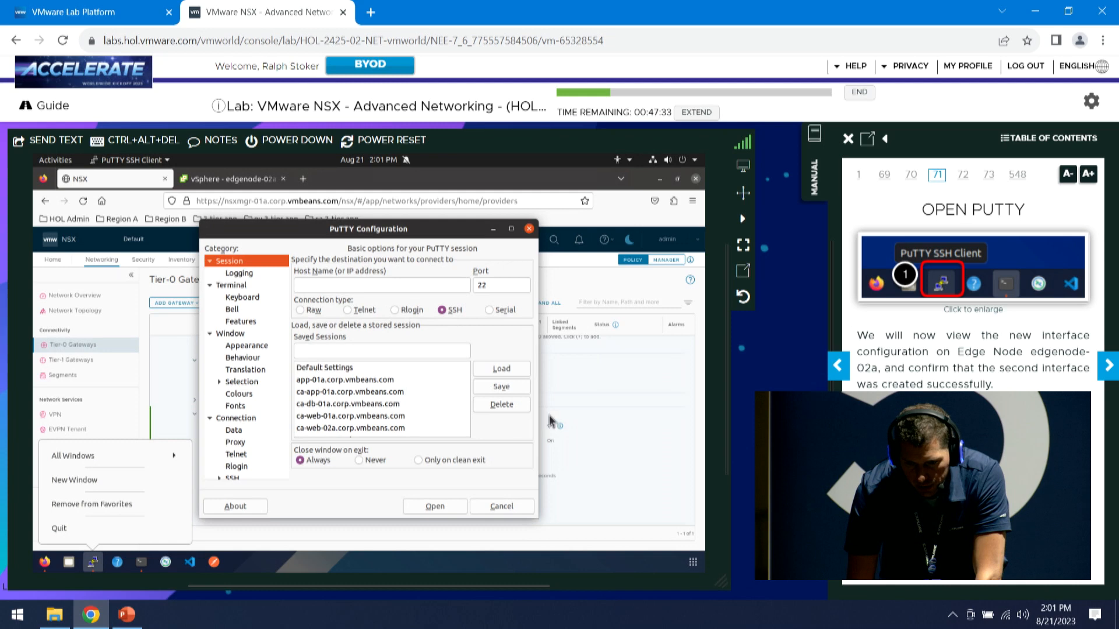
click(1107, 365)
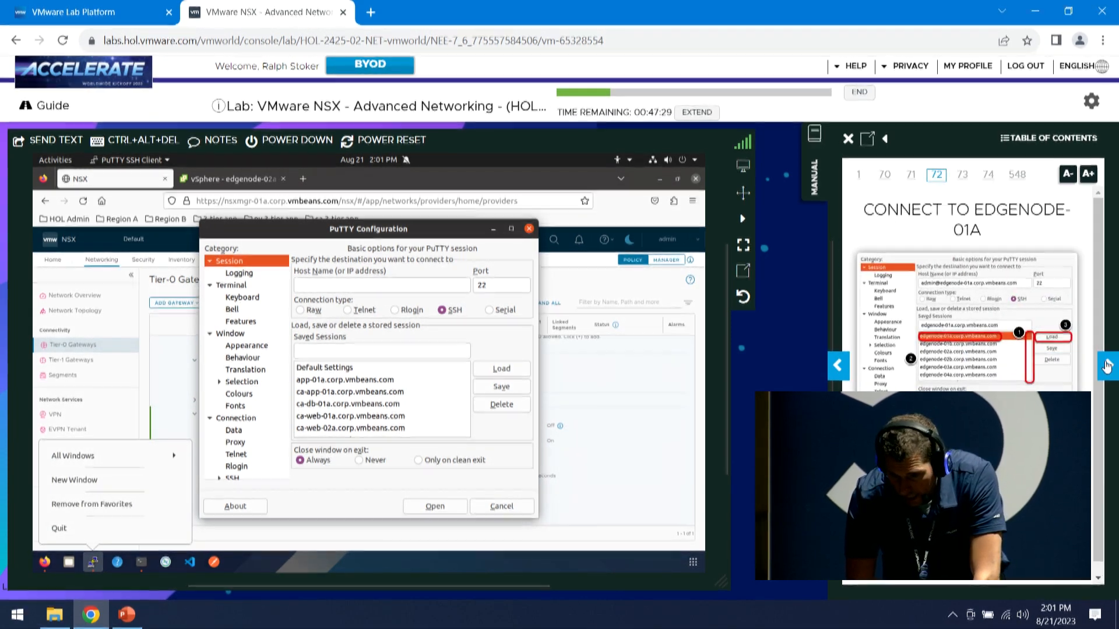
click(441, 403)
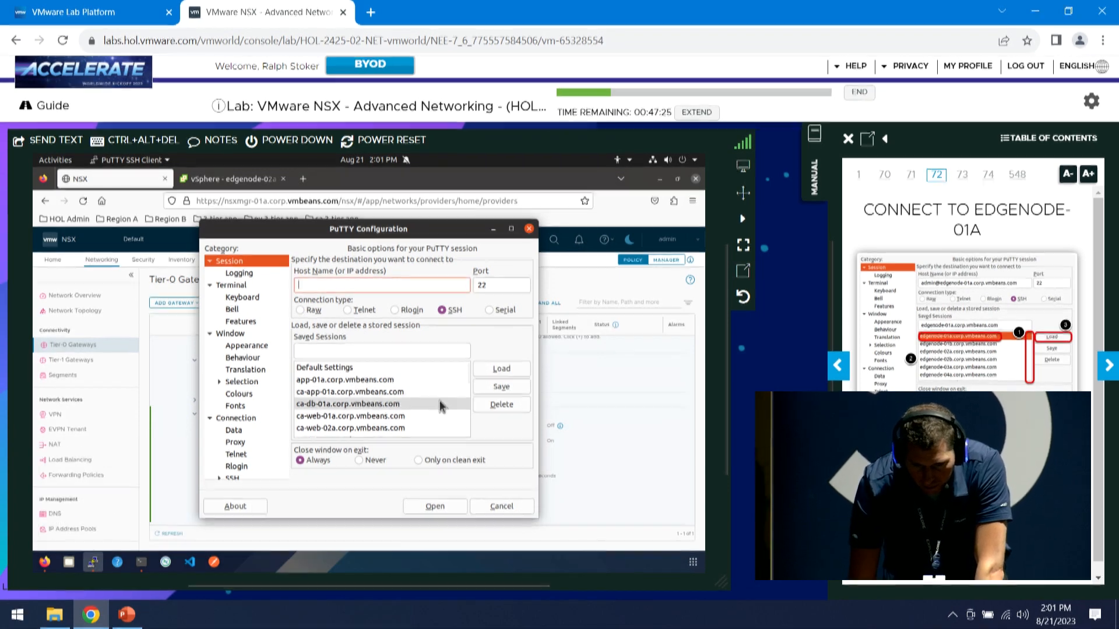
scroll(439, 400, down, 3)
scroll(439, 400, down, 2)
click(379, 411)
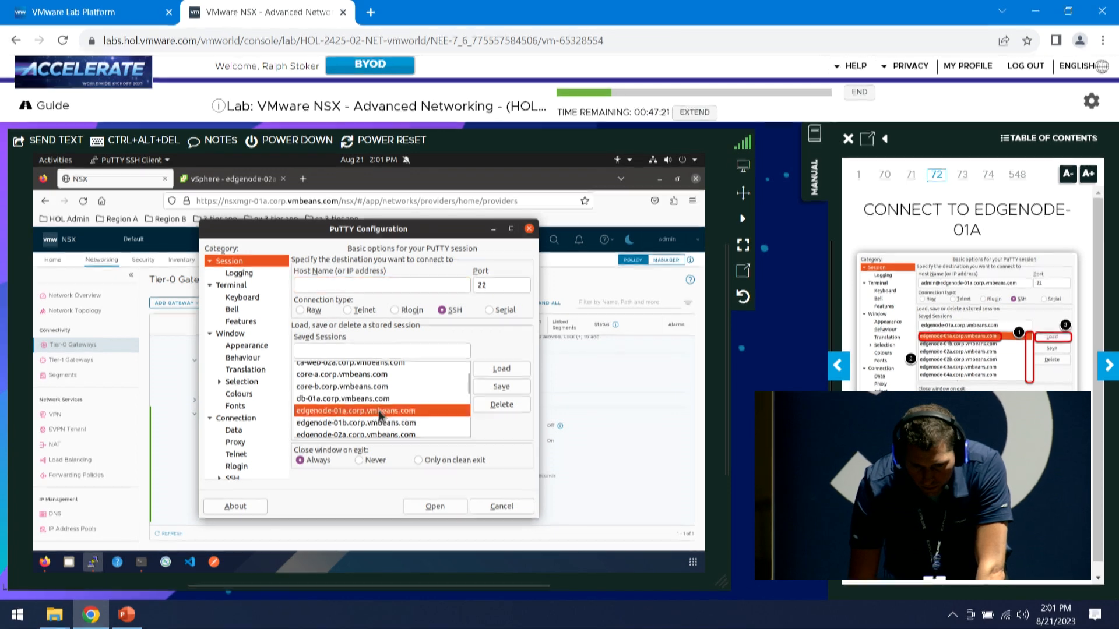
click(501, 369)
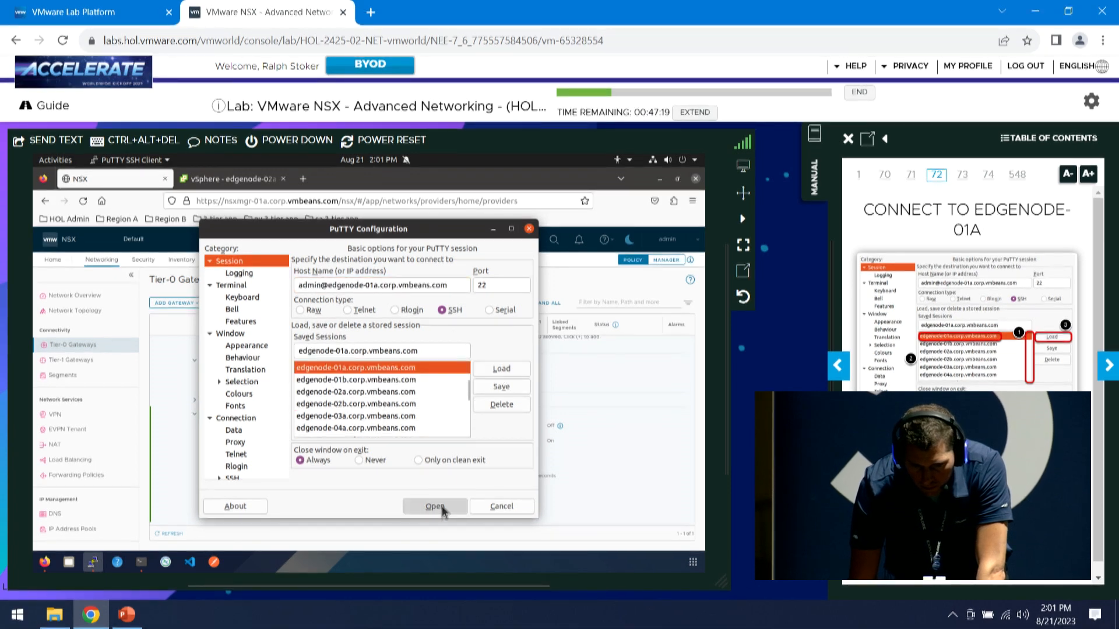
click(436, 506)
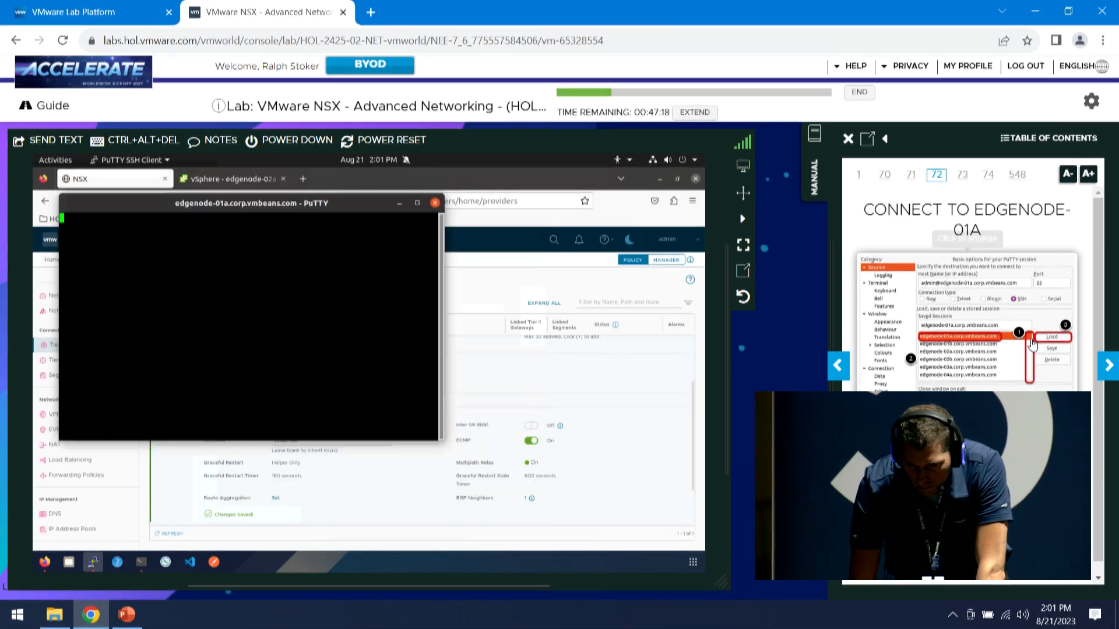
click(1108, 368)
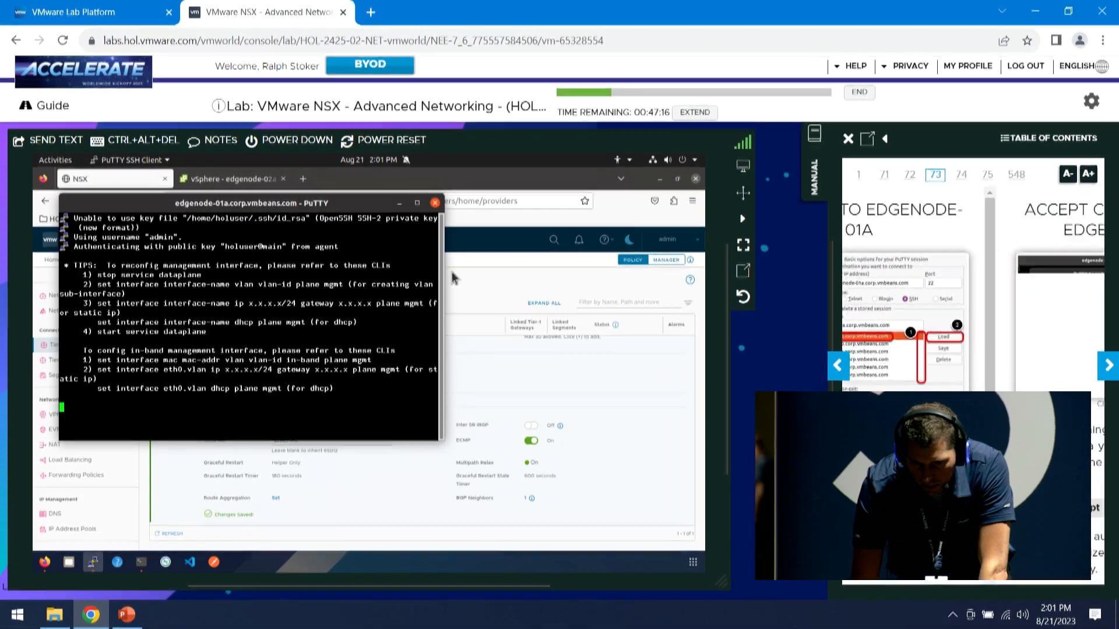
click(417, 203)
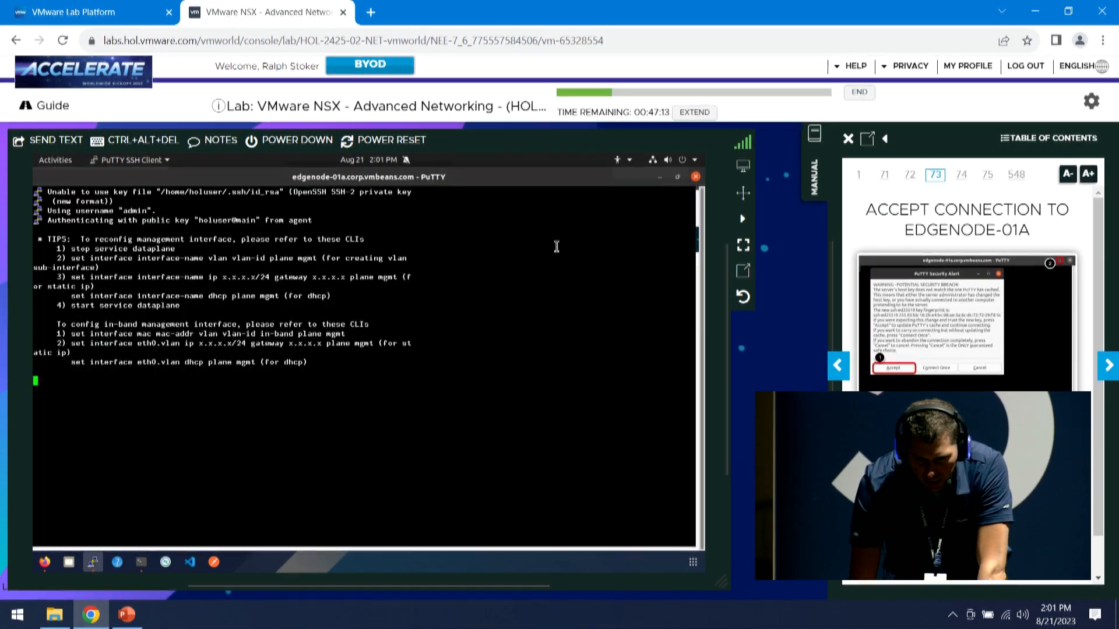
click(1110, 373)
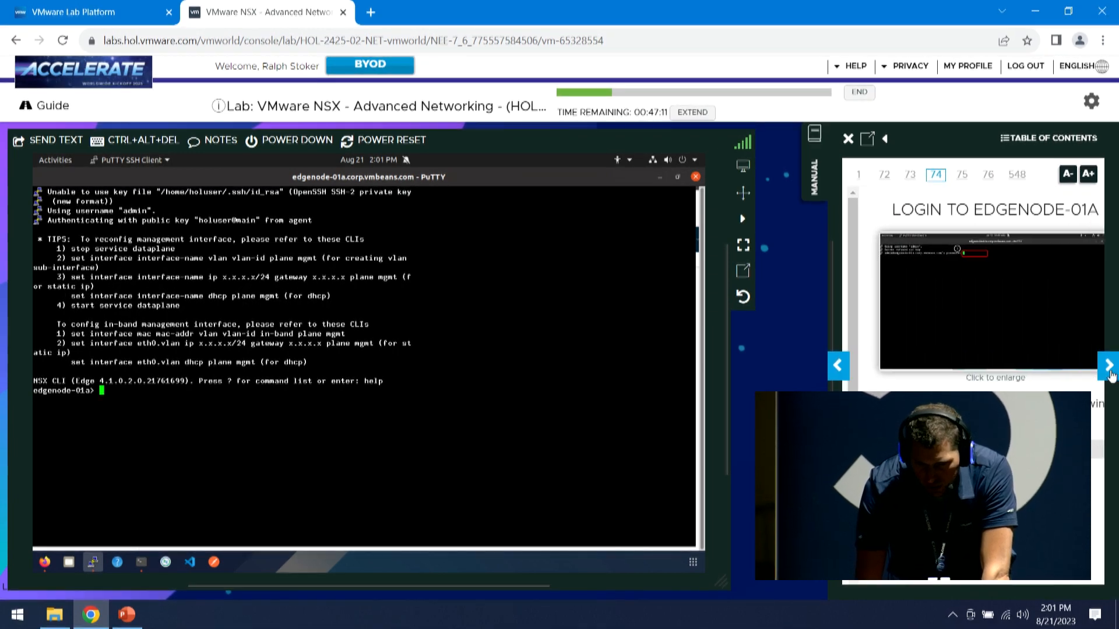
click(1109, 367)
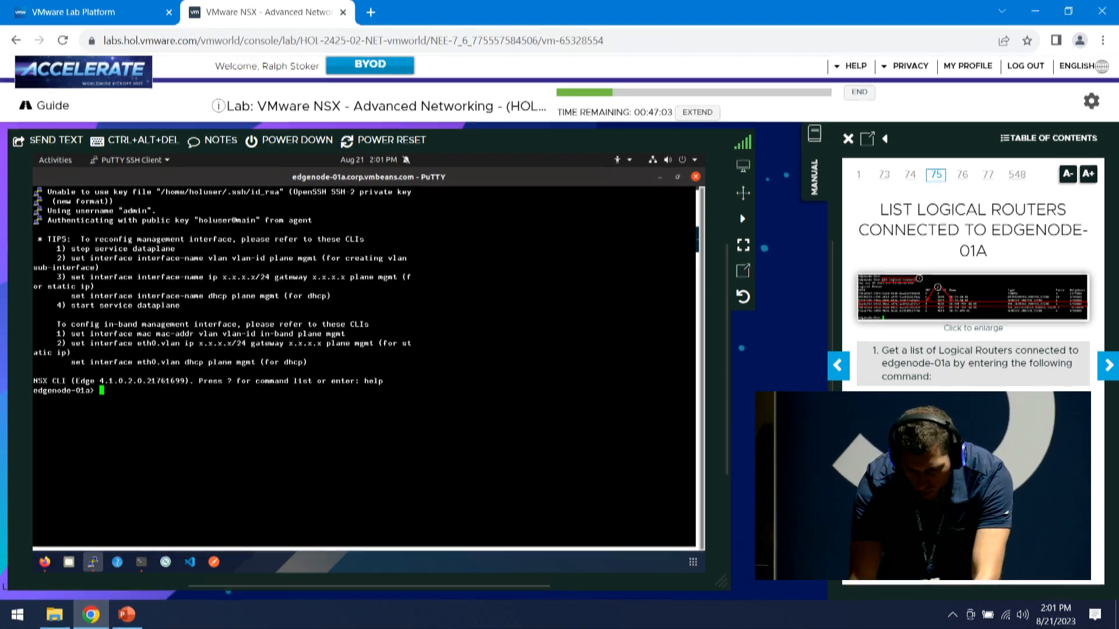
key(Right)
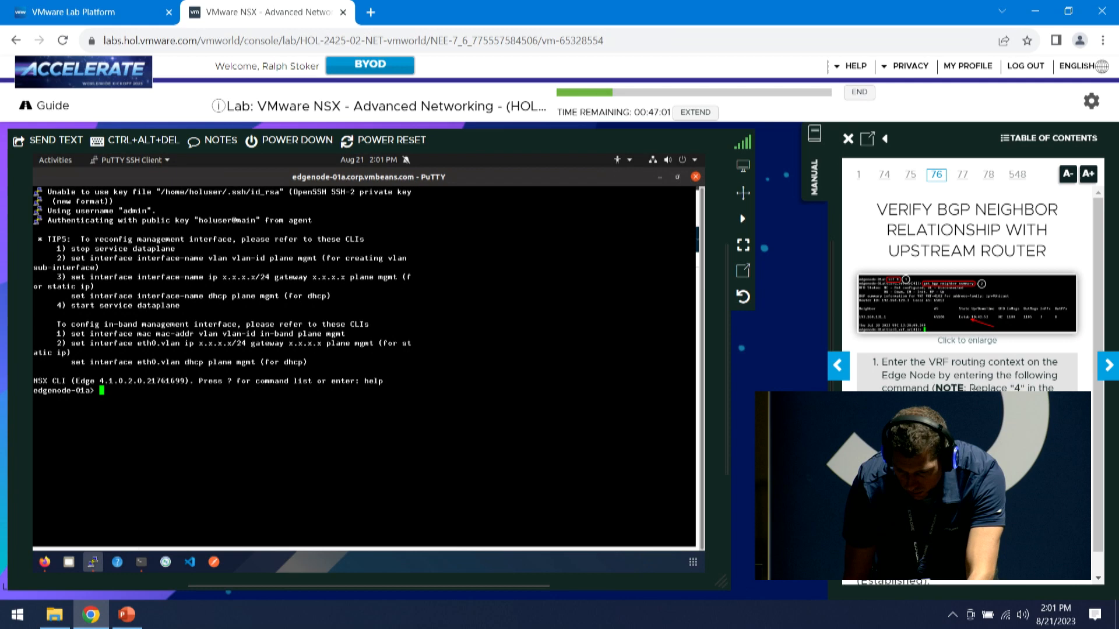
click(838, 366)
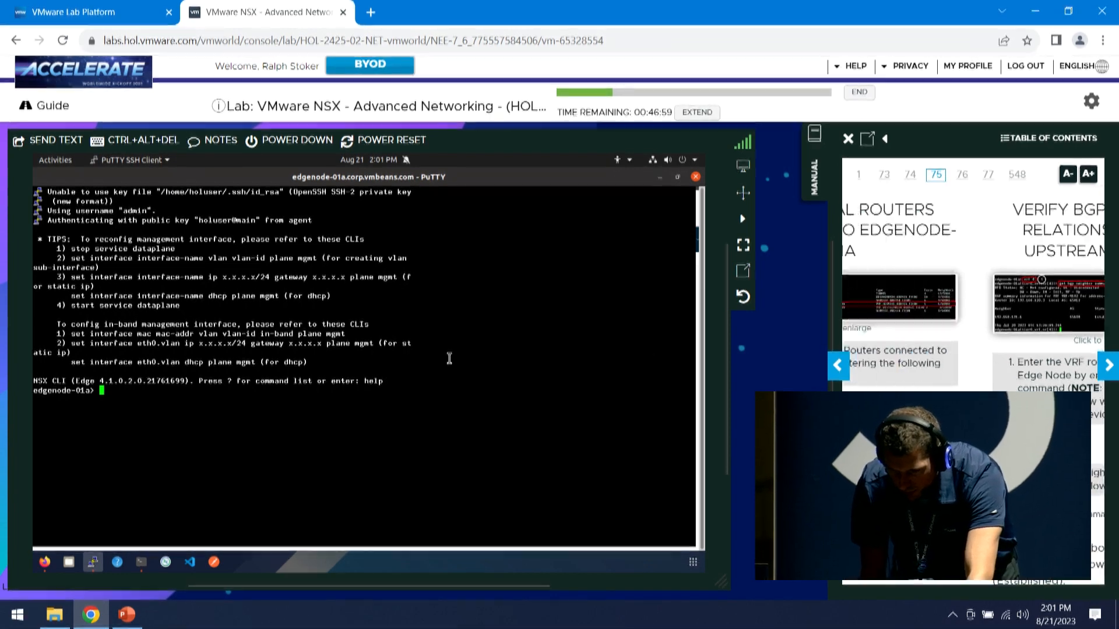
click(224, 414)
key(Return)
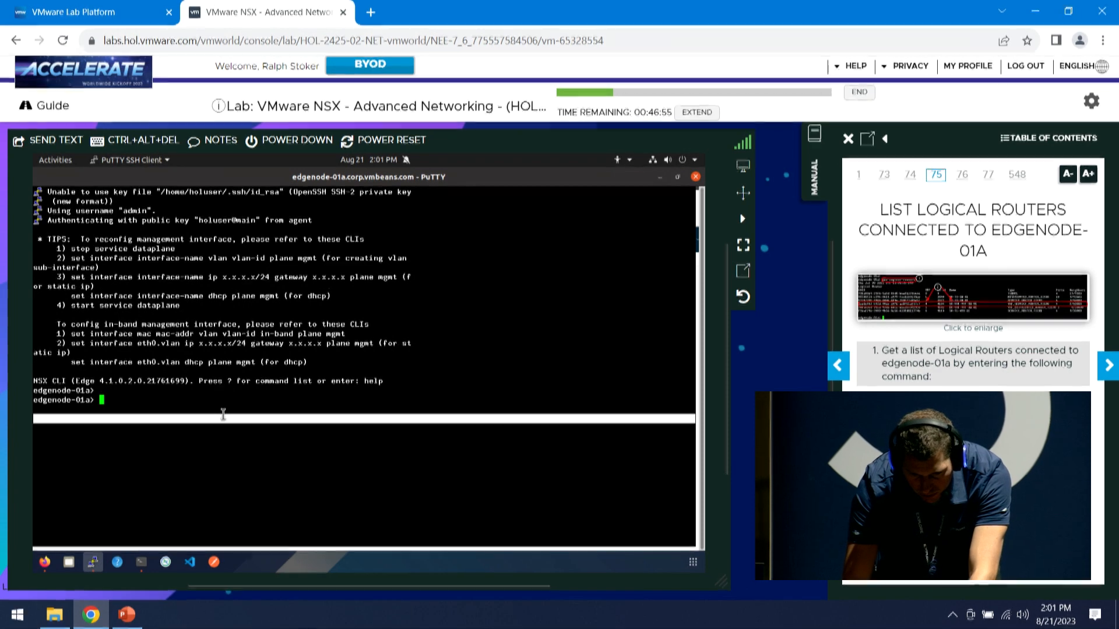
Run get logical-routers, vrf 4 and get bgp neighbor summary; confirm 192.168.131.1, AS 65100, Estab
text(get logi)
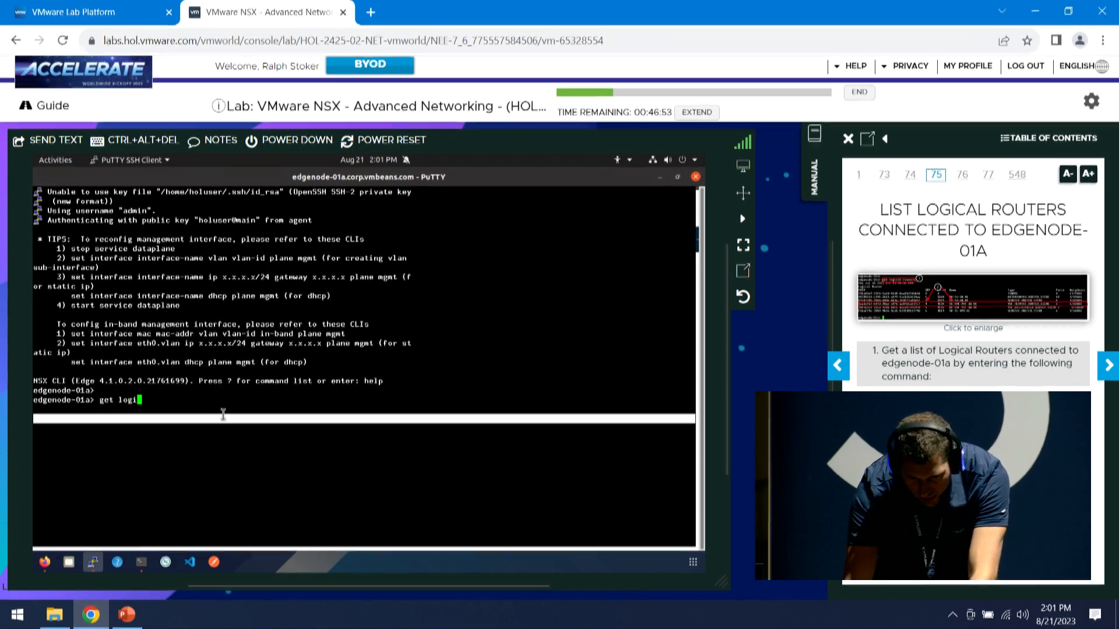
text(cal)
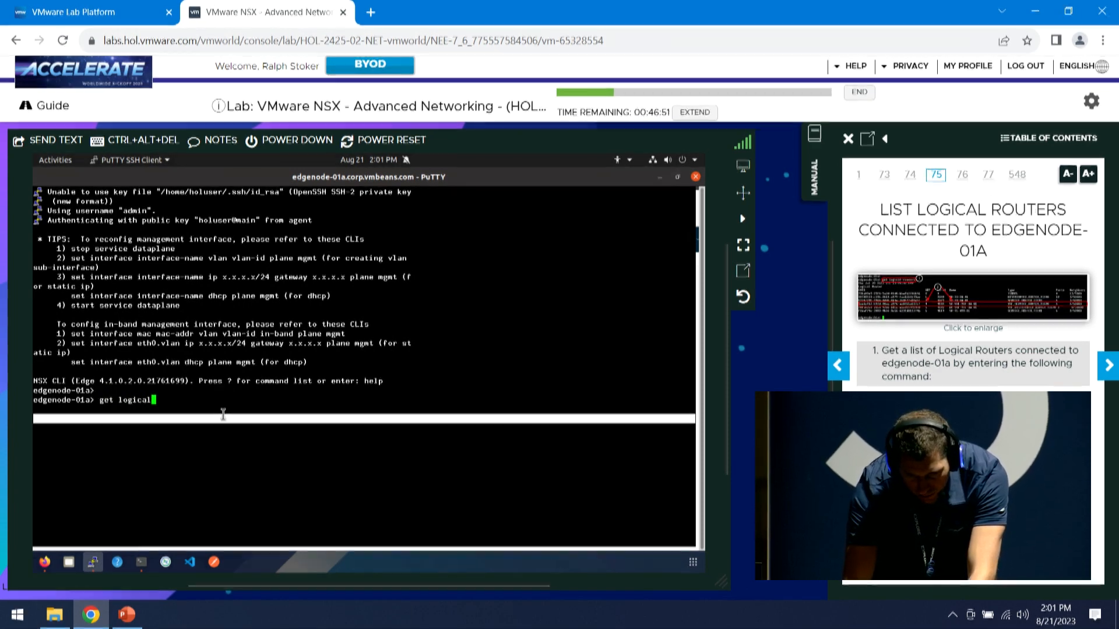
text(-routers)
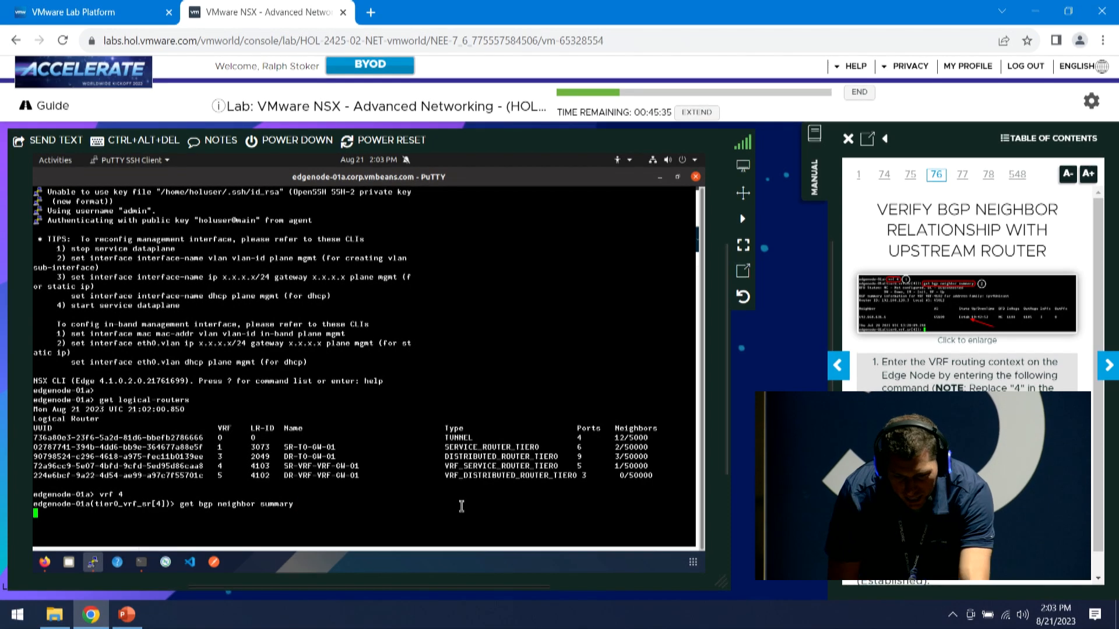
key(Return)
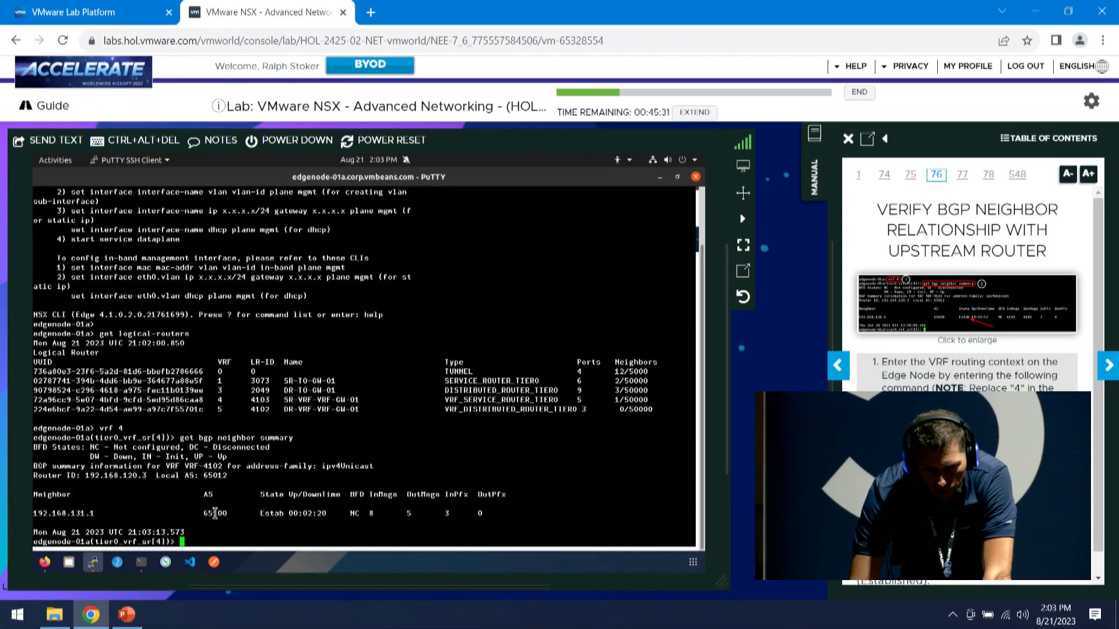
drag(100, 515, 52, 516)
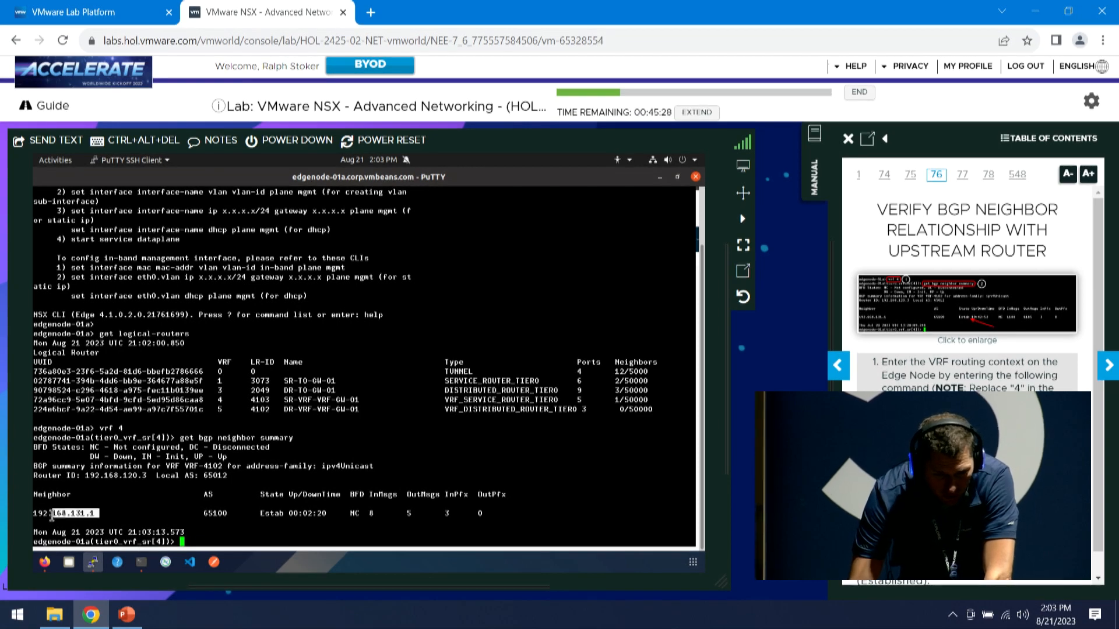
double_click(211, 515)
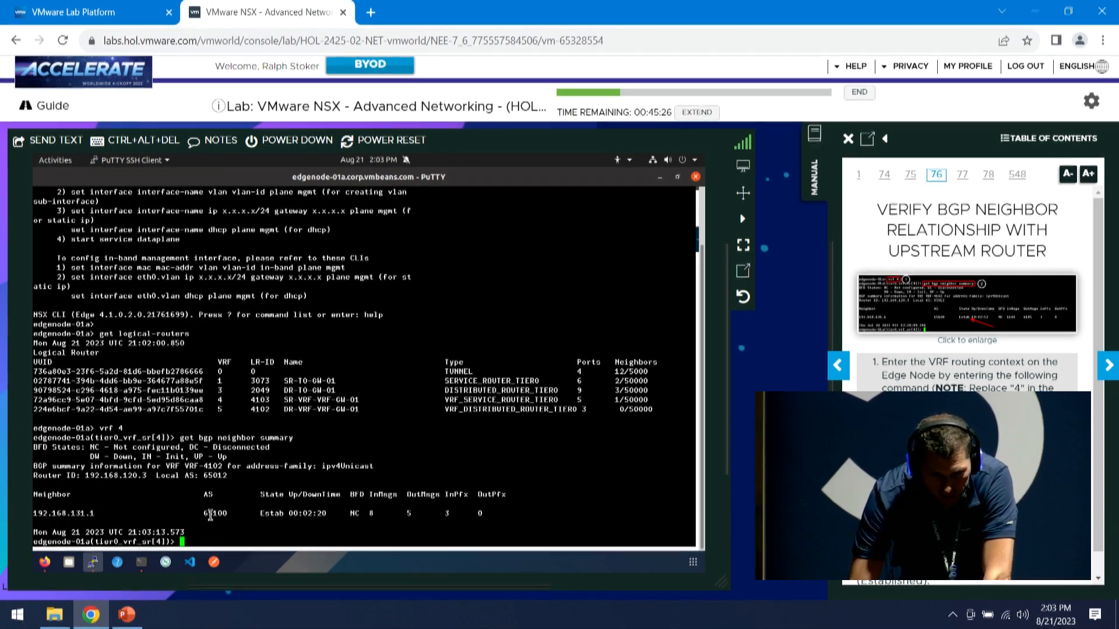
double_click(271, 513)
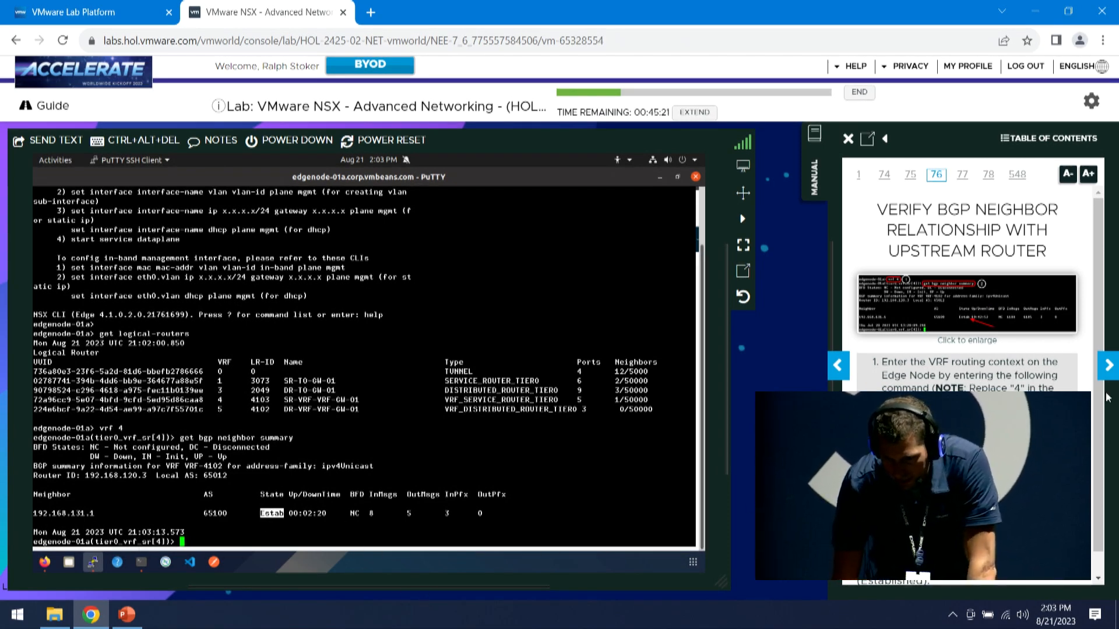
drag(1099, 432, 1100, 453)
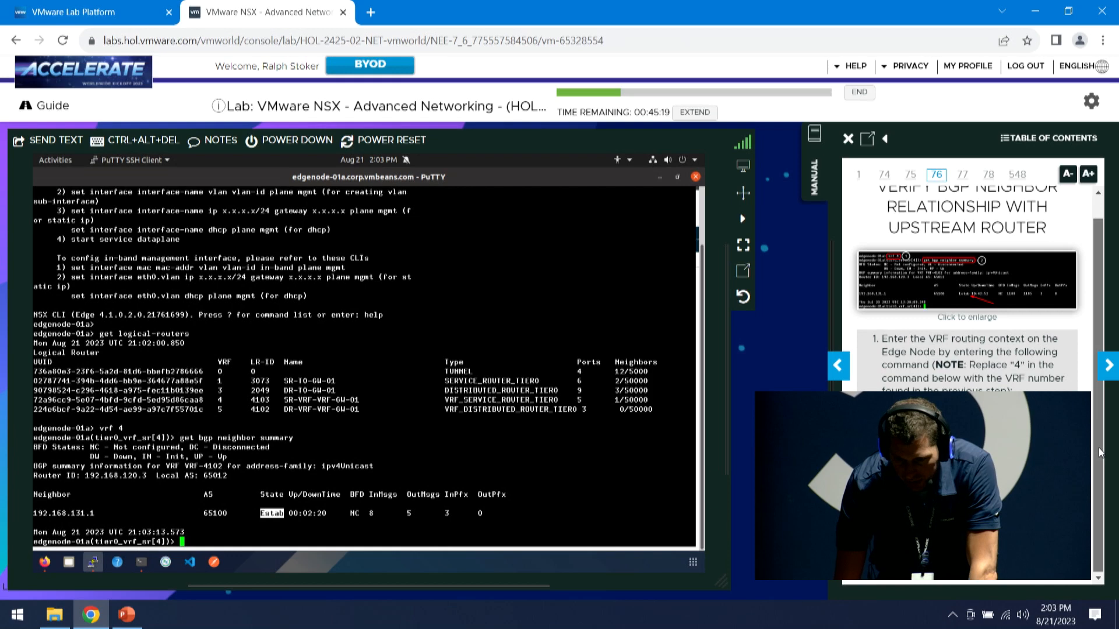
Advance the manual to the T0-GW-01 route table step and exit VRF 4
click(1102, 371)
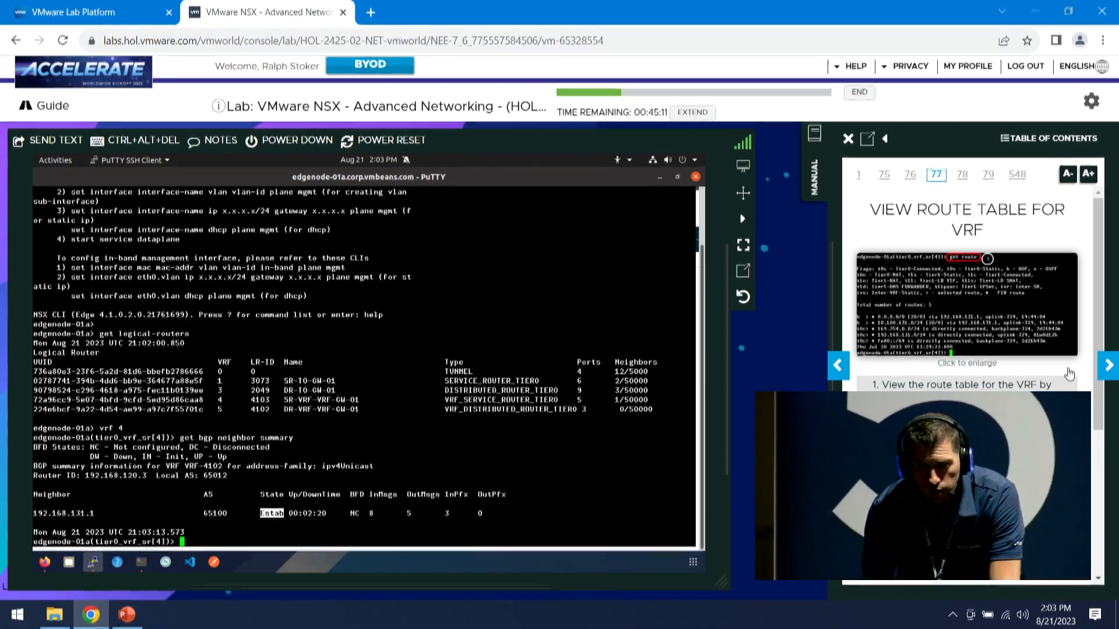
click(1108, 365)
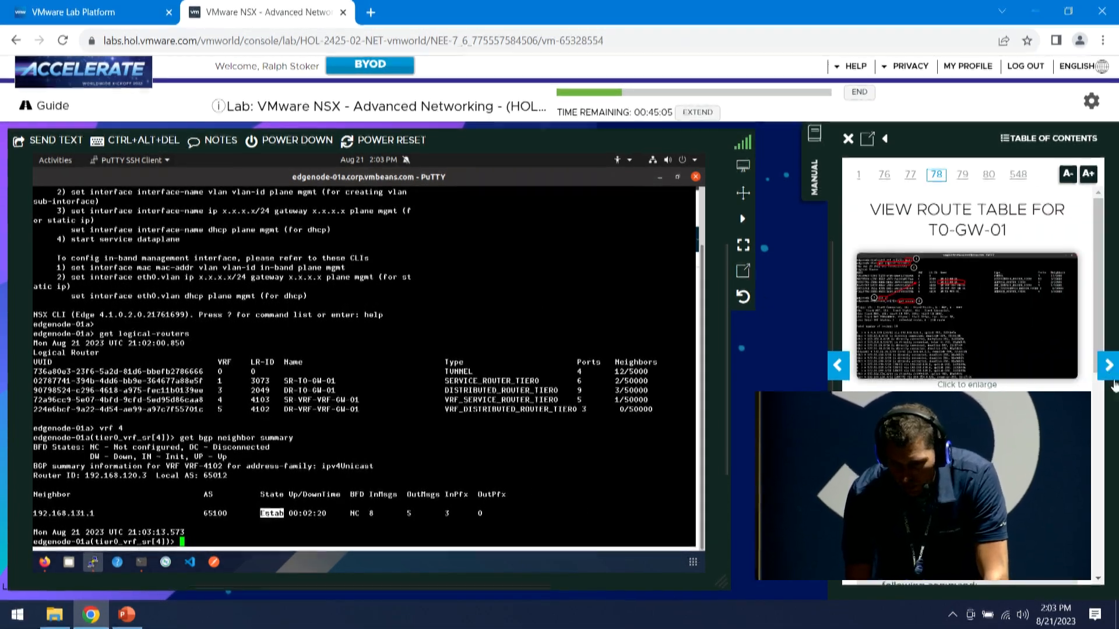
scroll(1093, 340, down, 4)
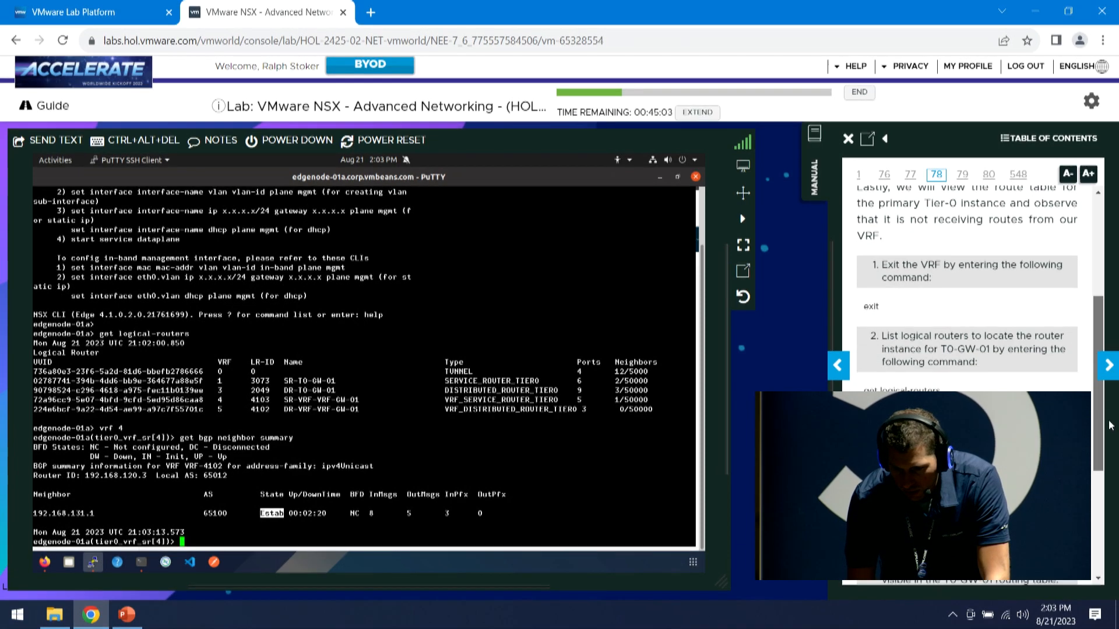
scroll(1098, 340, up, 4)
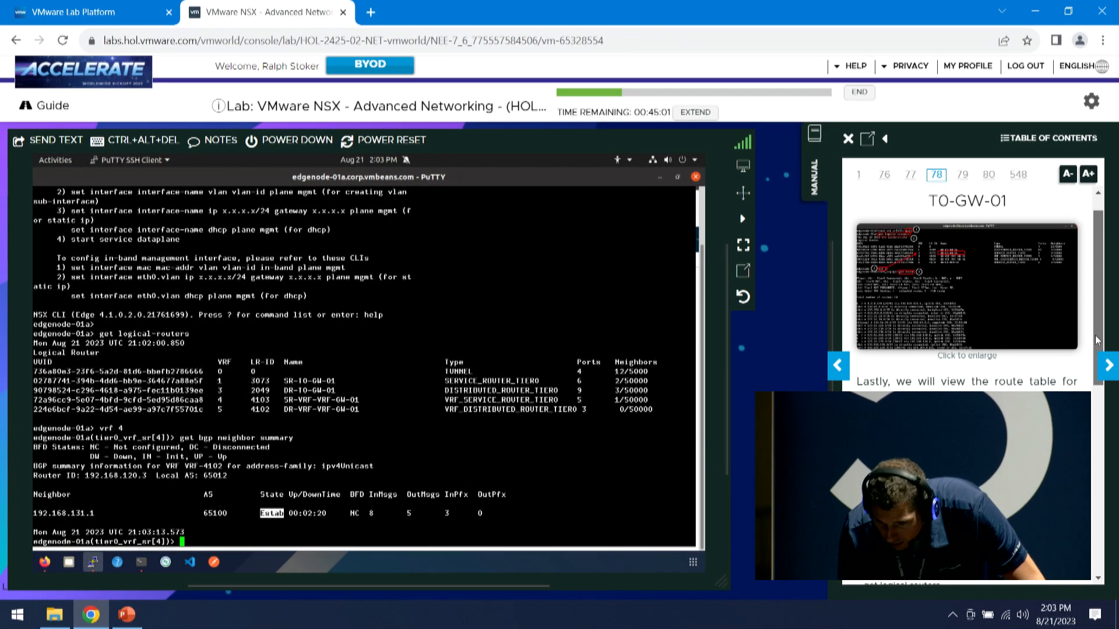
scroll(1097, 339, down, 1)
scroll(1097, 333, up, 2)
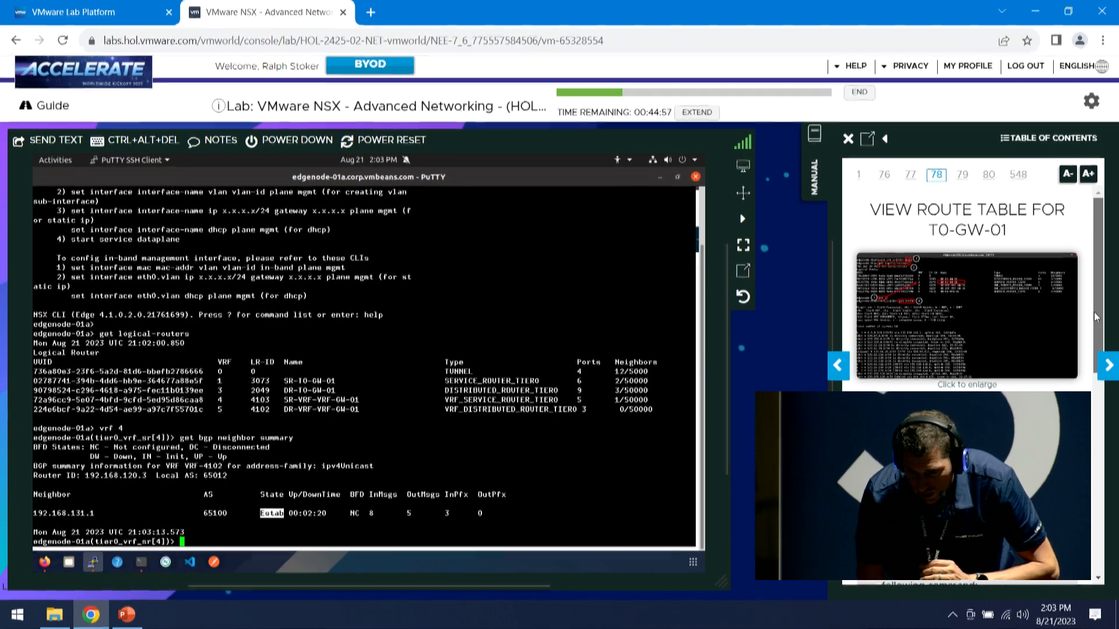
scroll(1099, 332, down, 1)
click(289, 542)
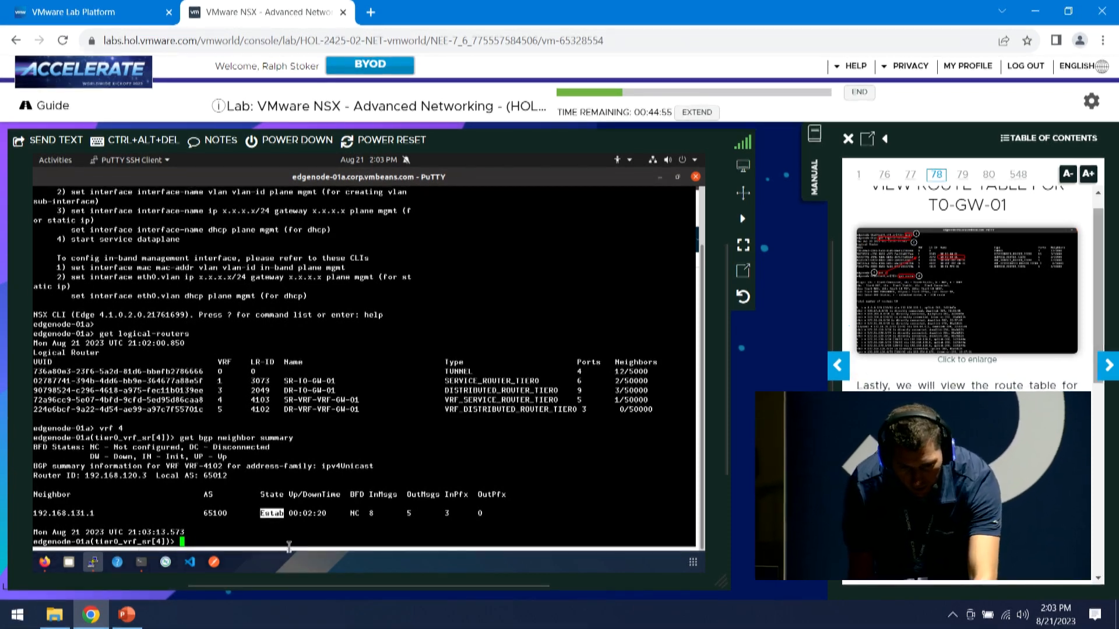
text(exit)
key(Return)
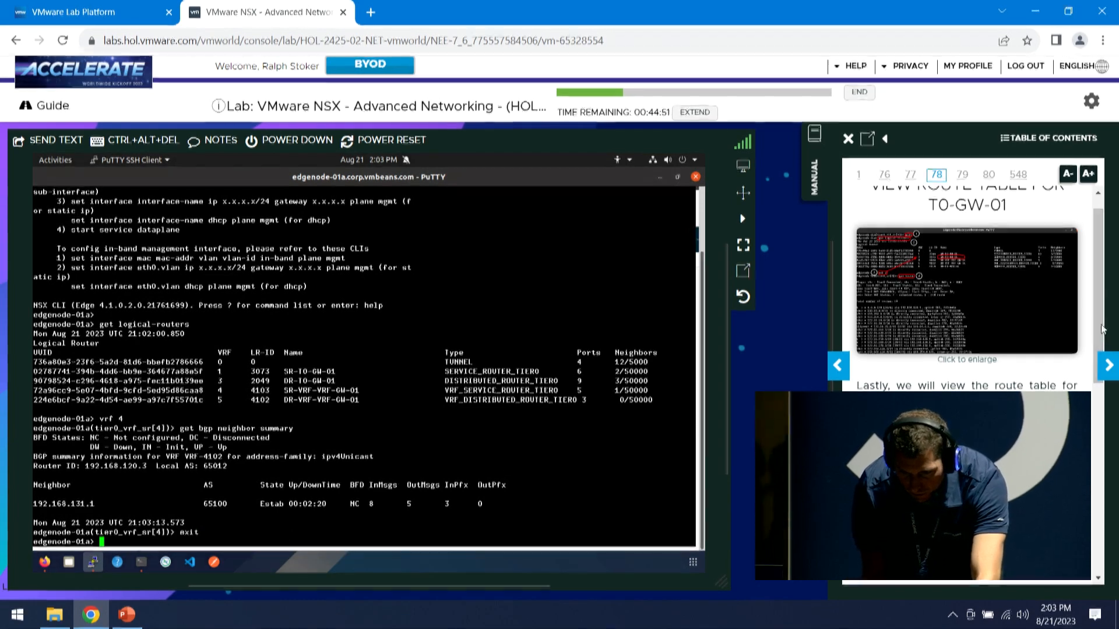
scroll(1099, 353, down, 1)
scroll(1099, 352, down, 5)
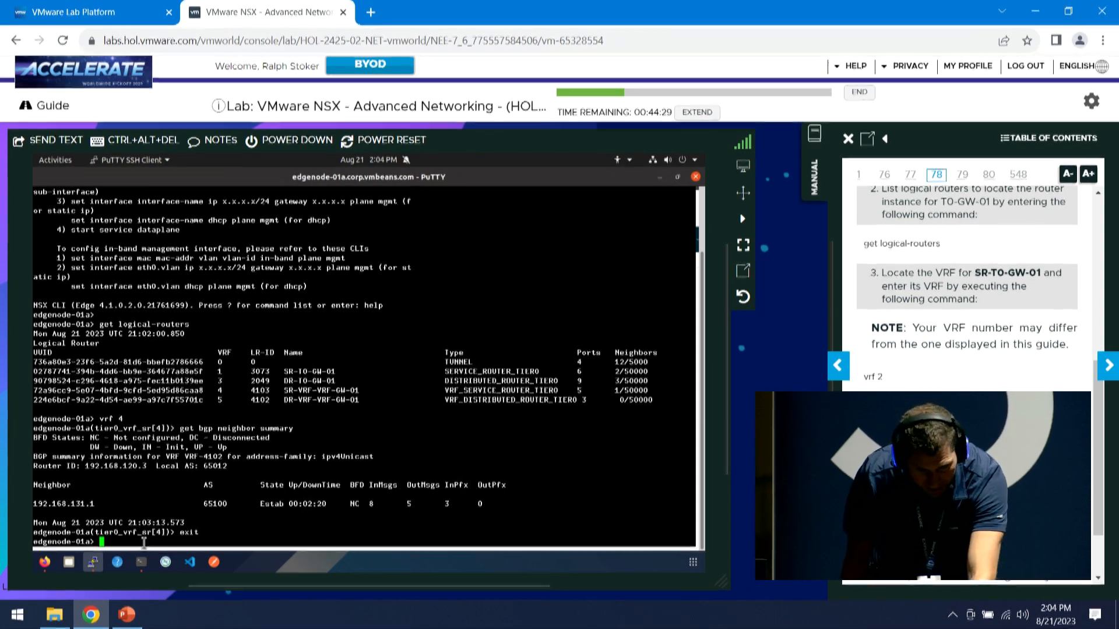
Enter vrf 1 and run get route to list the tier0_sr's 15 routes
text(vrf)
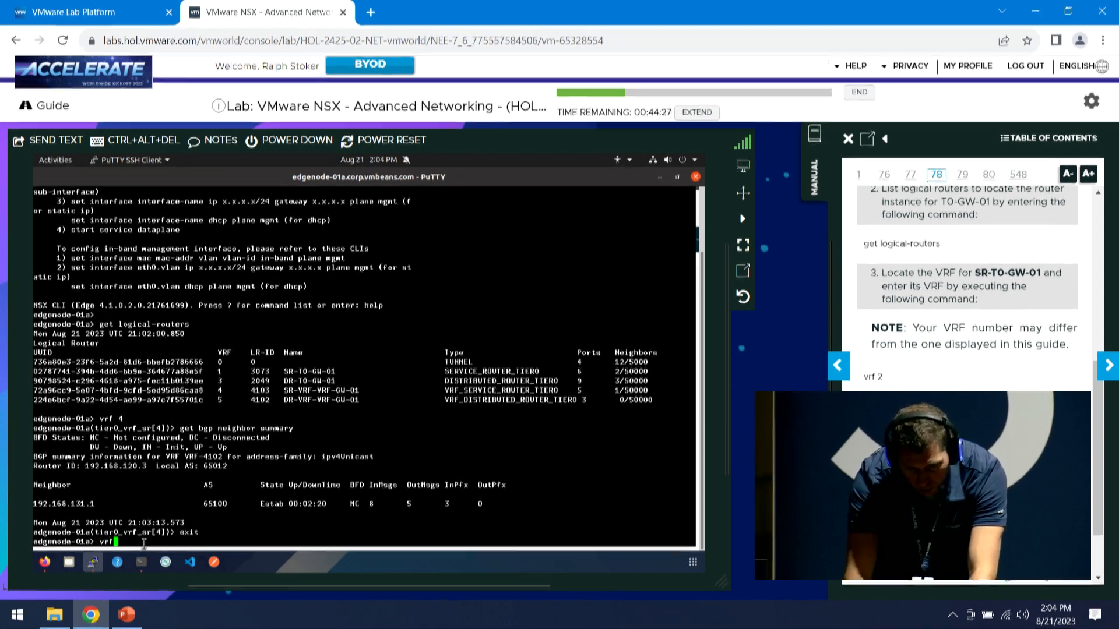
text( 1)
key(Return)
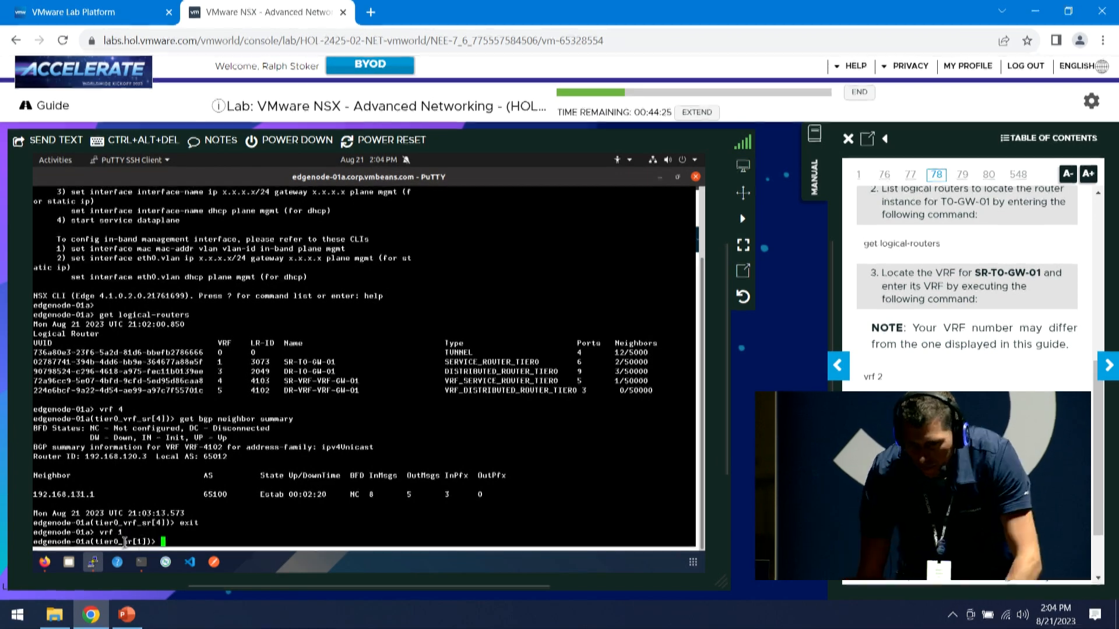
text(get route)
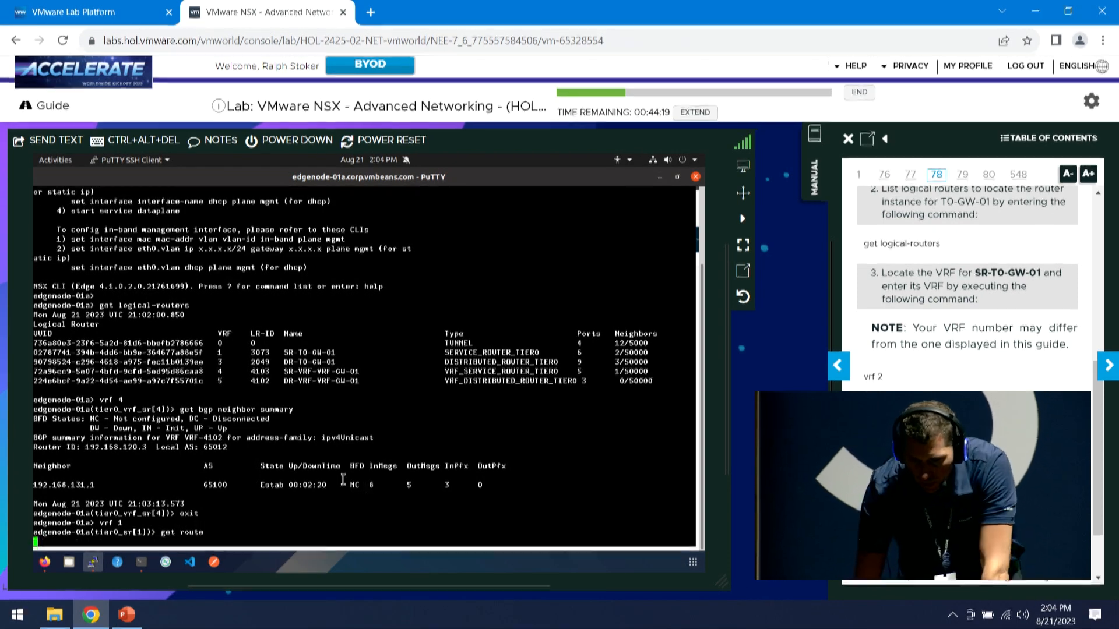
key(Return)
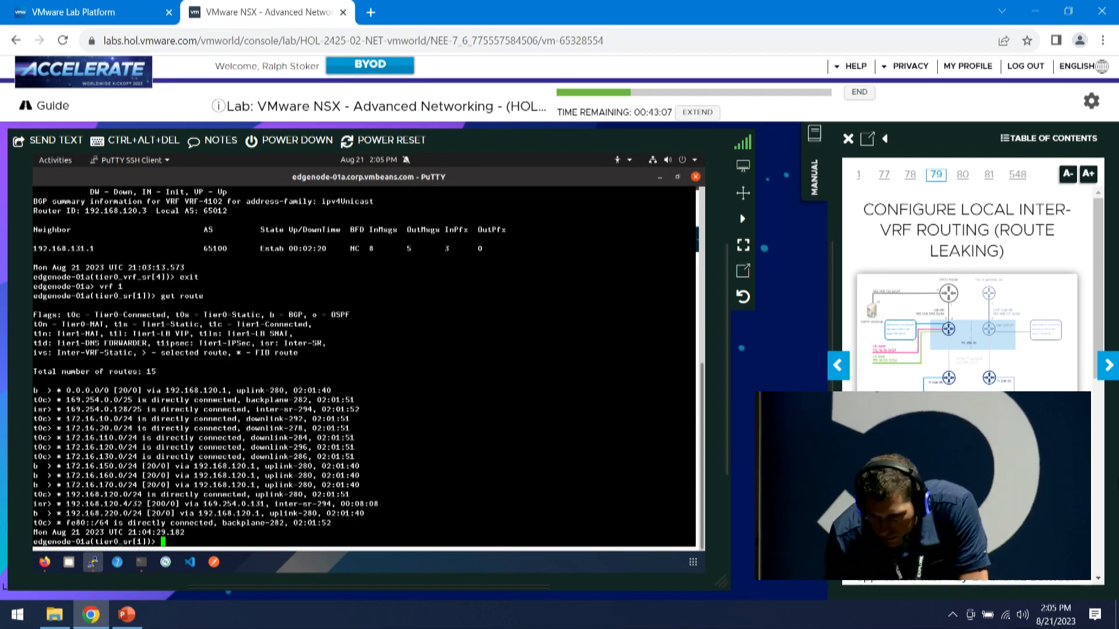
click(1109, 366)
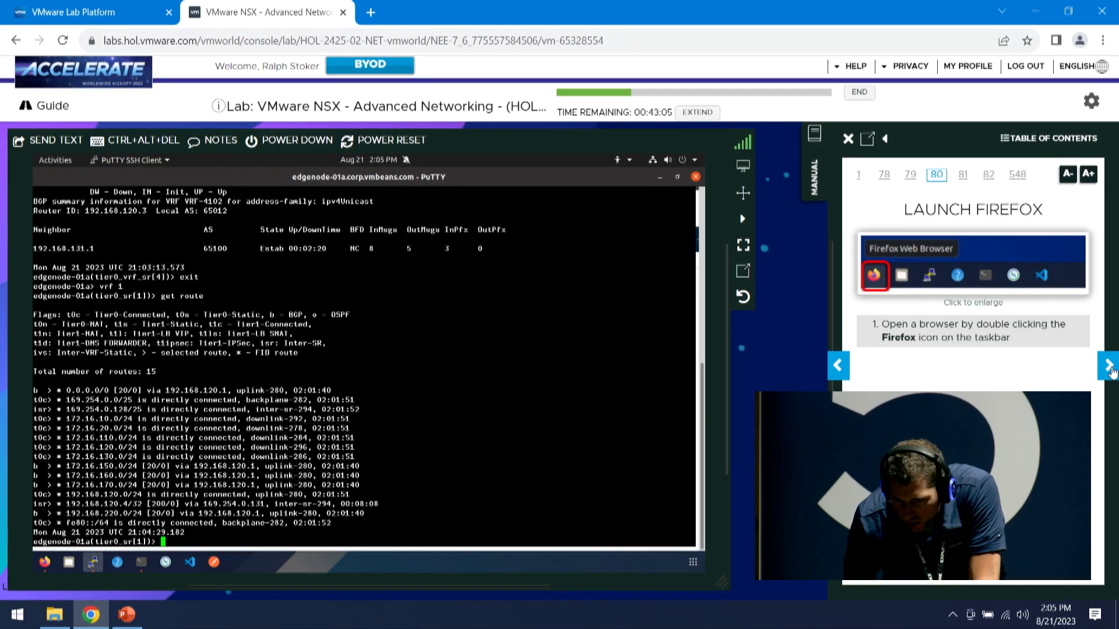
Return to NSX Manager in Firefox and stop editing VRF-GW-01
click(40, 563)
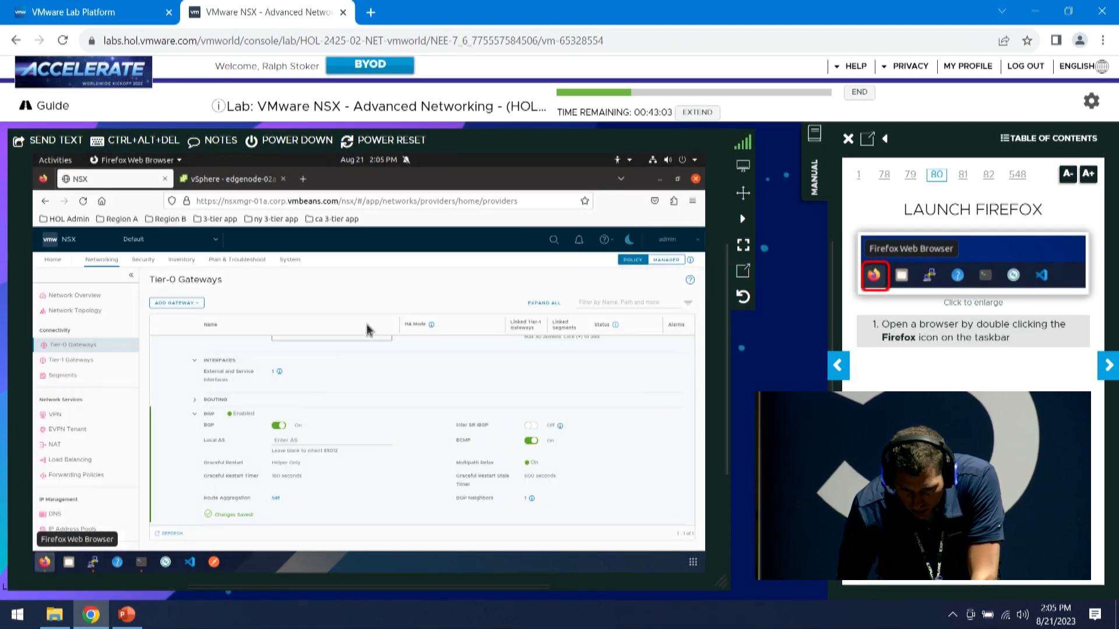
click(1109, 367)
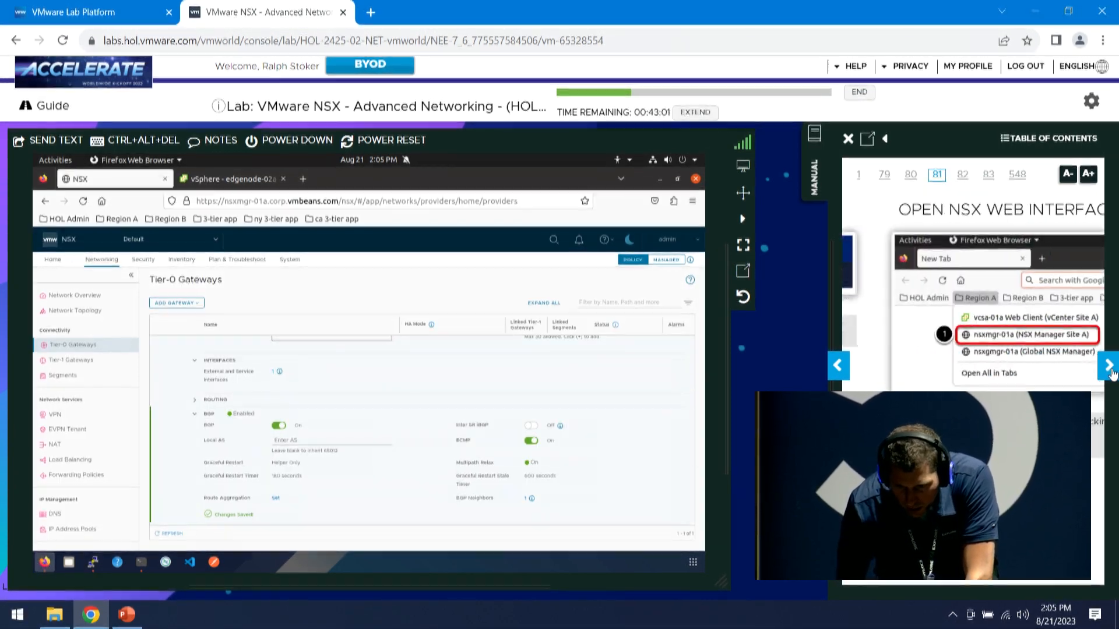
click(1110, 368)
click(1109, 367)
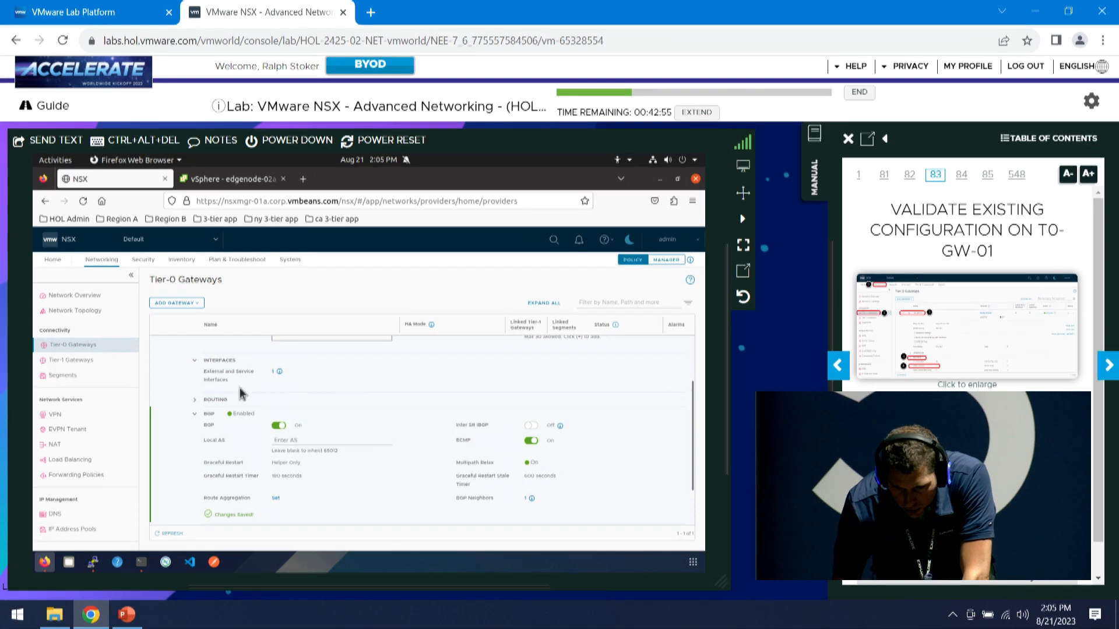
scroll(326, 381, down, 2)
scroll(402, 404, up, 5)
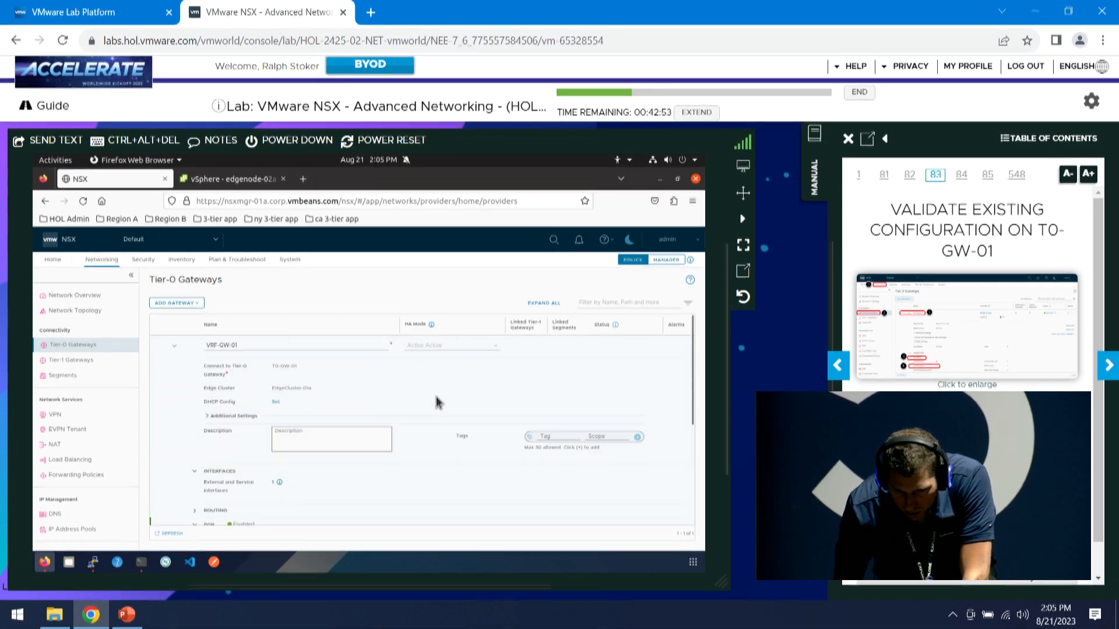
scroll(374, 389, down, 5)
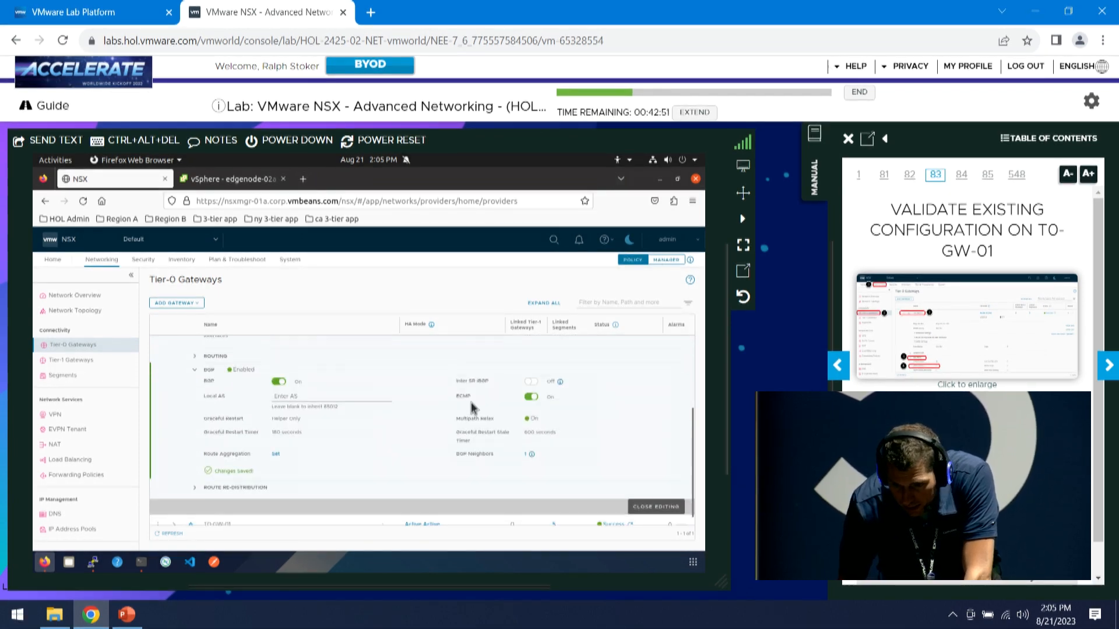
click(662, 495)
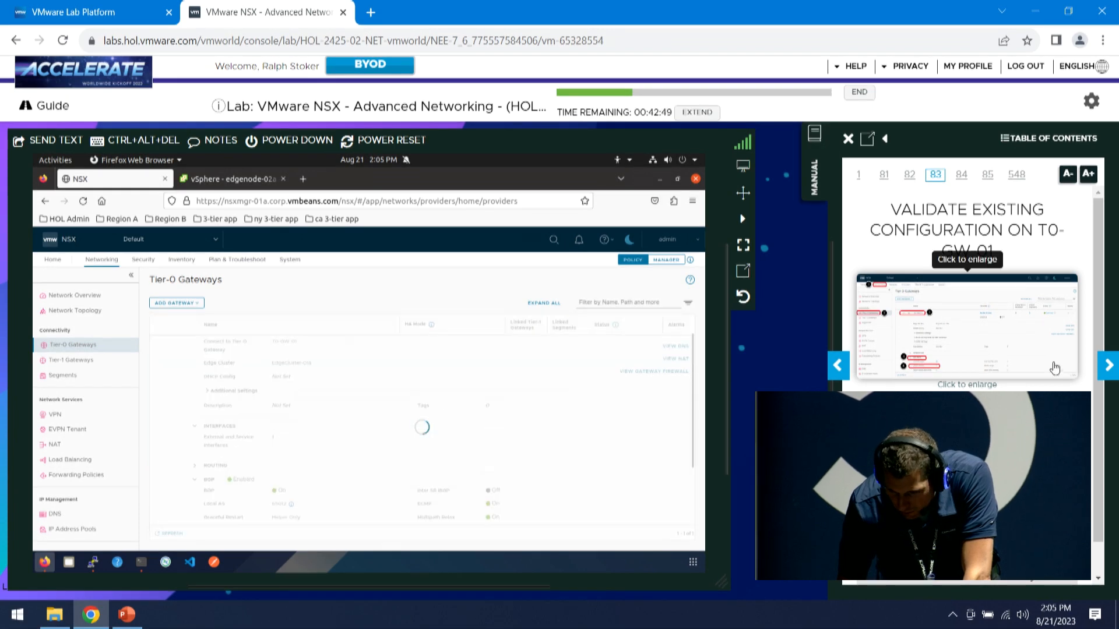
scroll(1099, 321, down, 1)
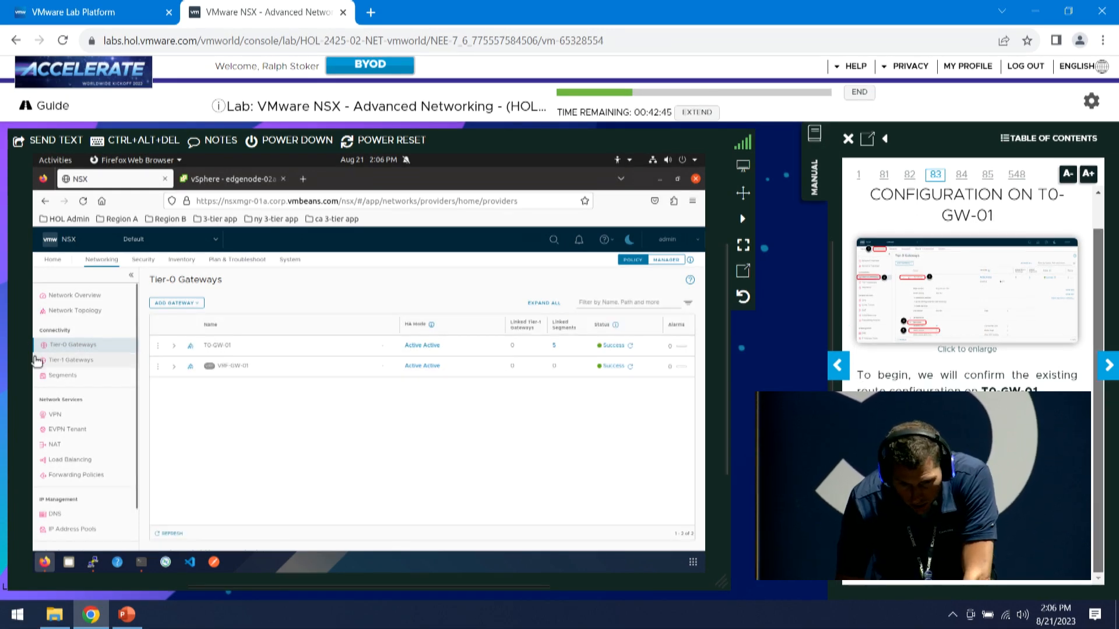
Expand T0-GW-01's routing details to check its static routes, then expand VRF-GW-01
click(174, 347)
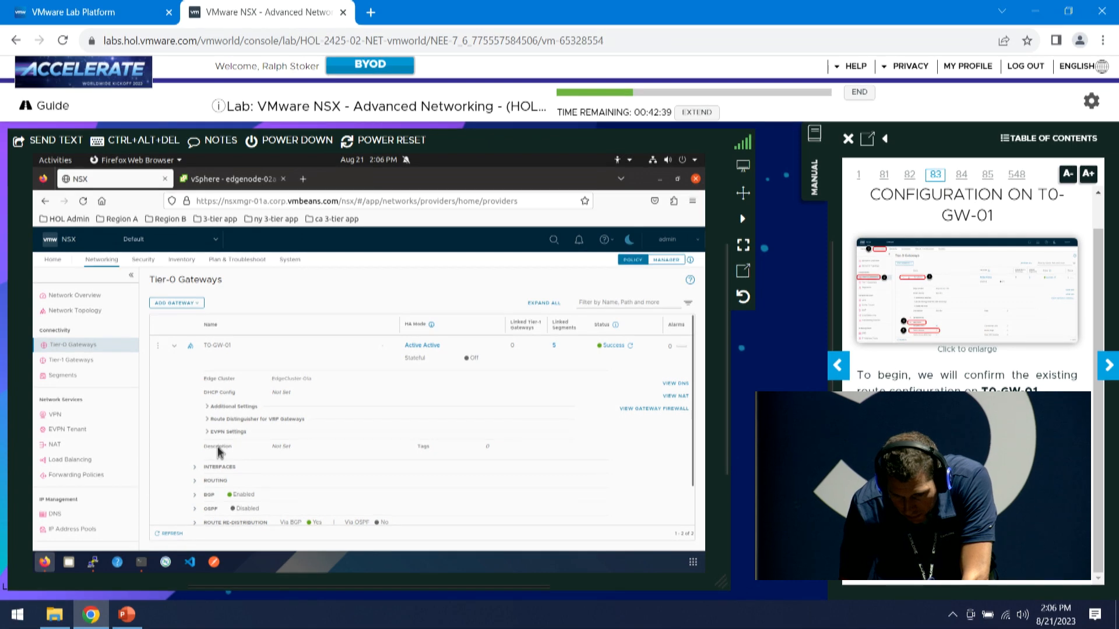
scroll(218, 451, down, 2)
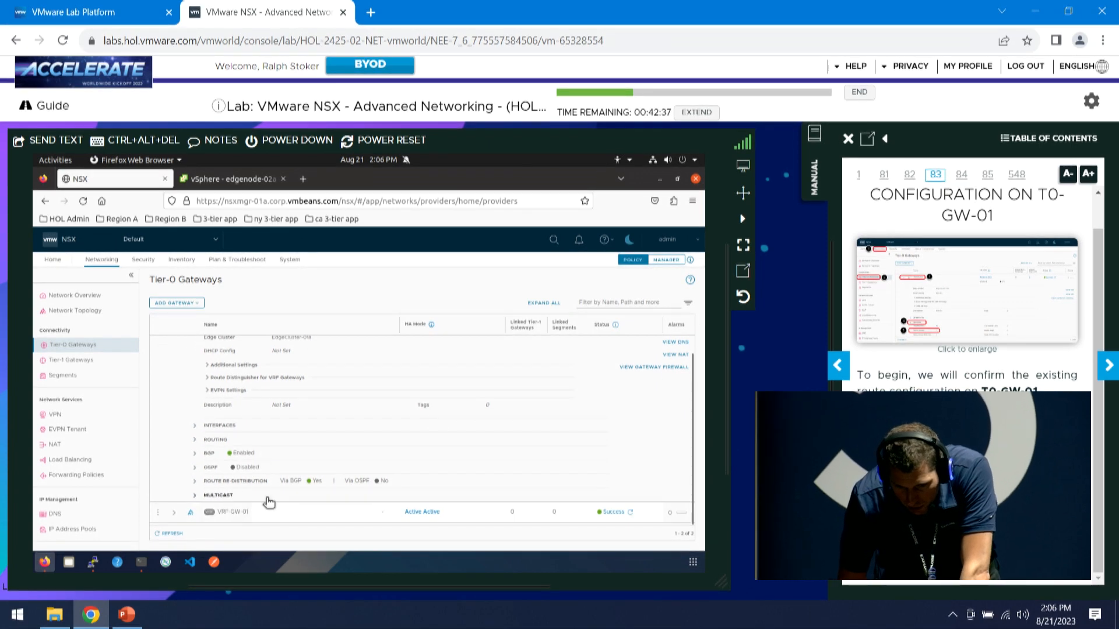
click(198, 441)
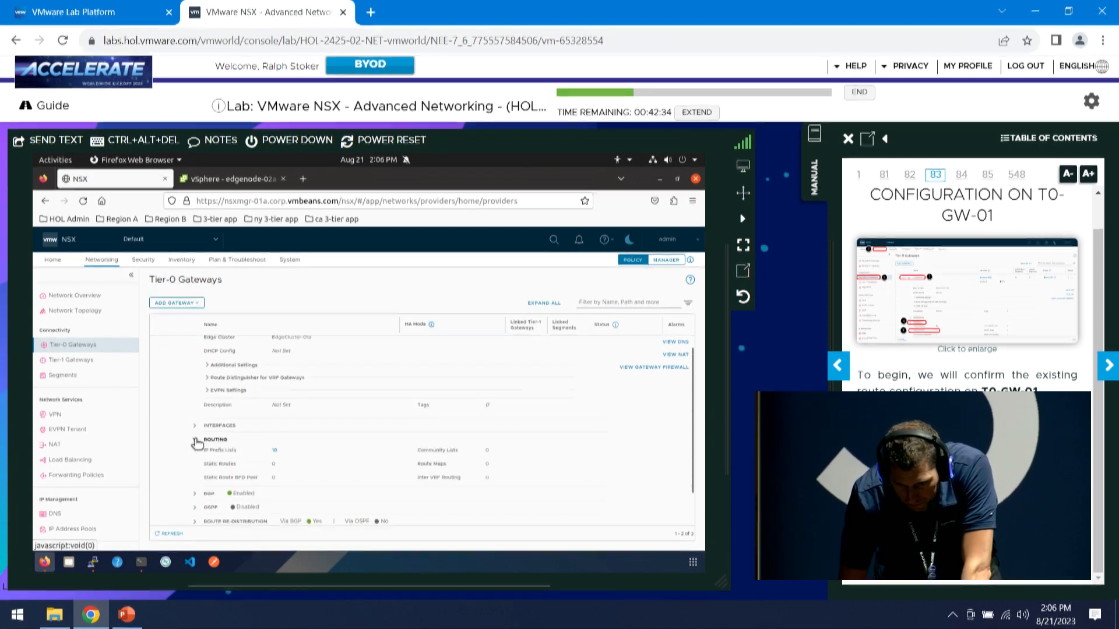
double_click(274, 464)
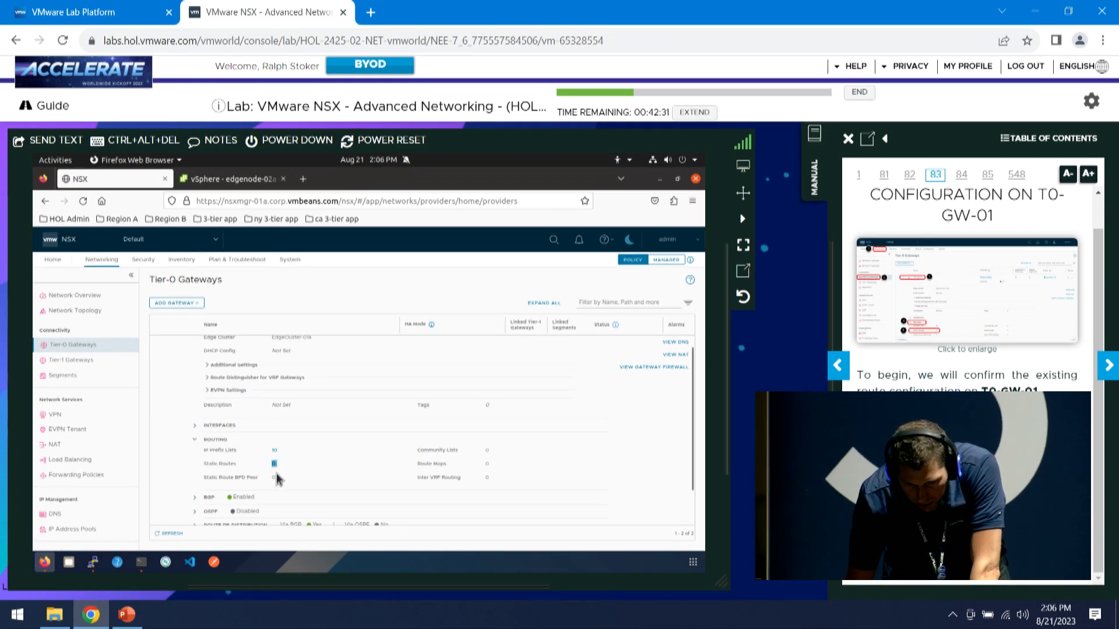
scroll(278, 472, down, 2)
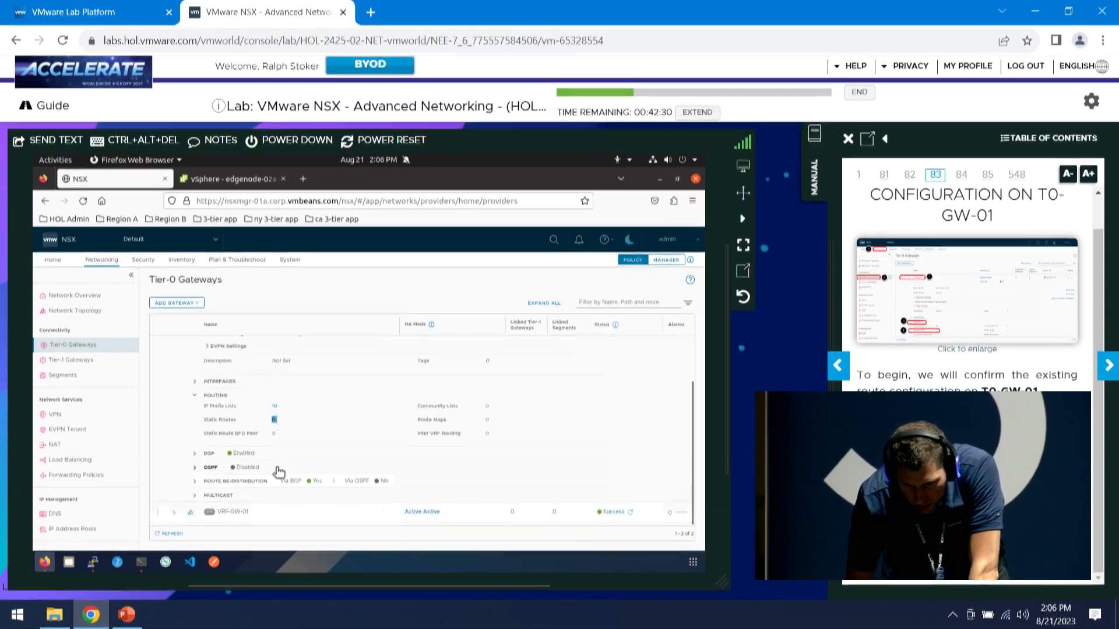
click(176, 512)
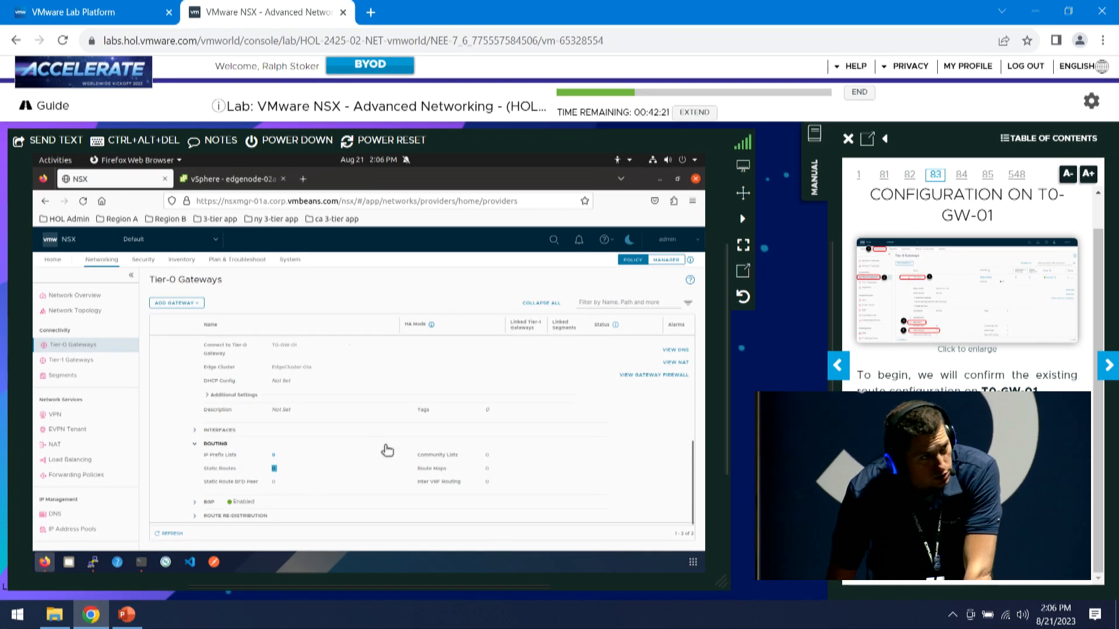
Go to the Tier-1 Gateways page
click(1109, 366)
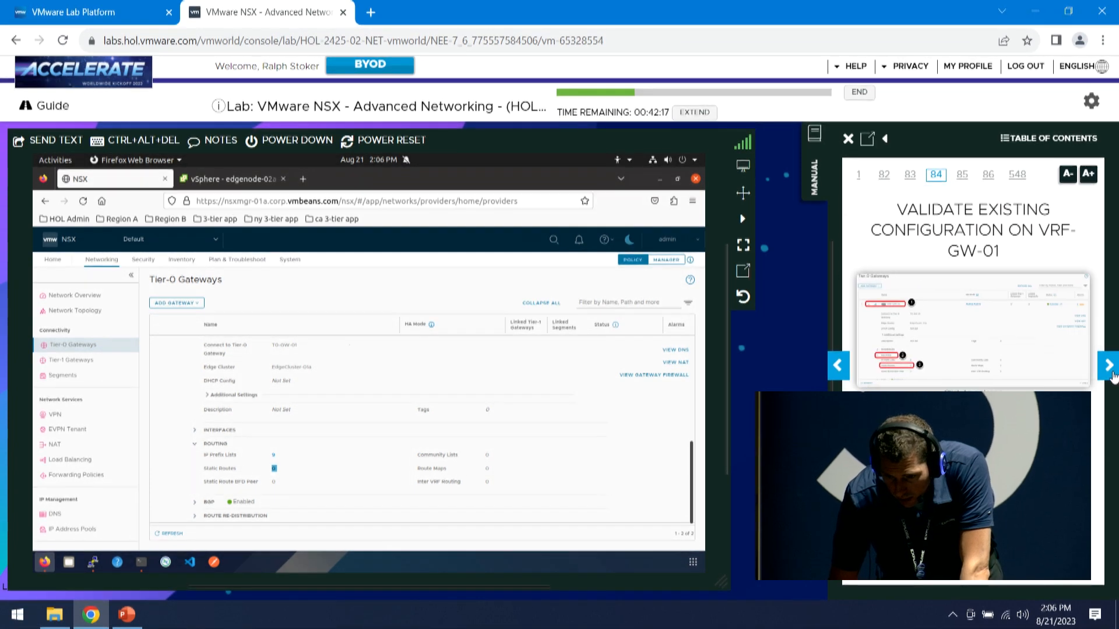
click(1109, 373)
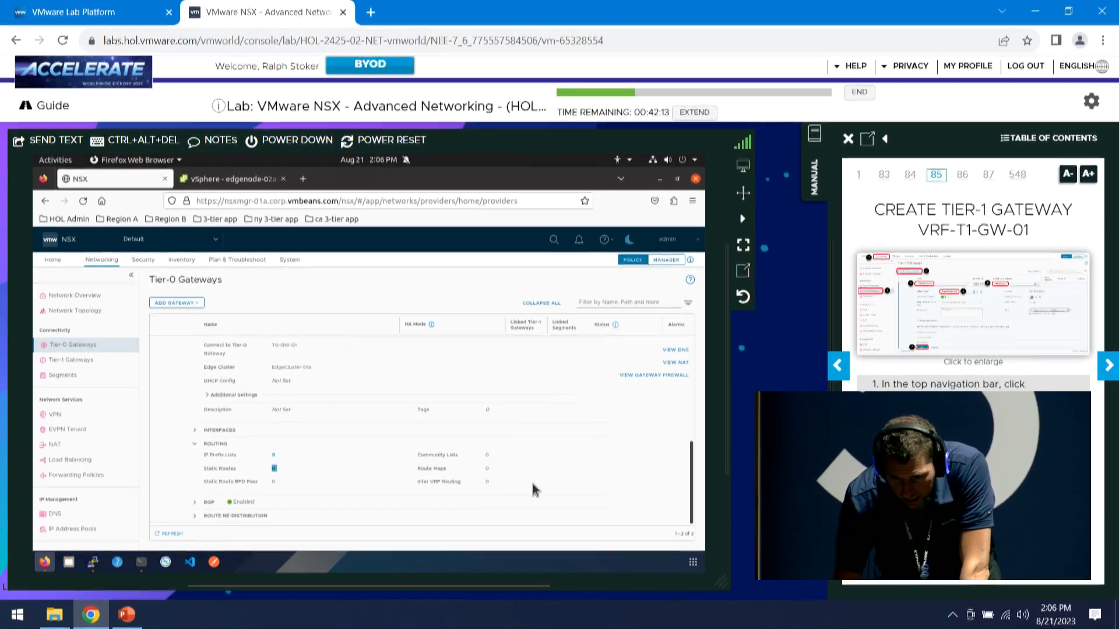
click(64, 365)
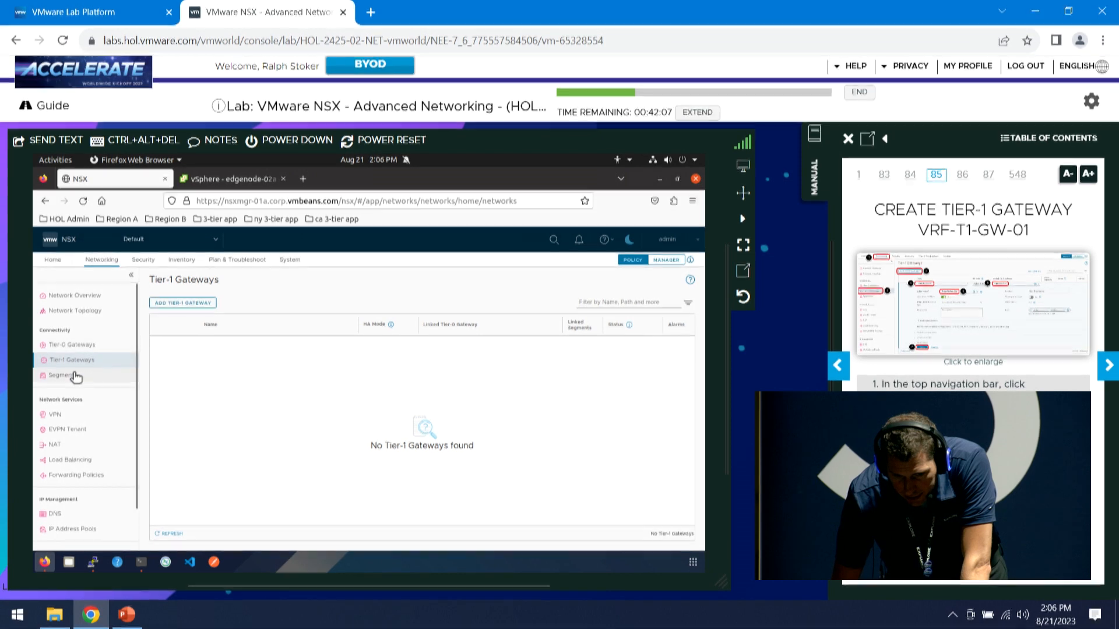
Add Tier-1 gateway VRF-T1-GW-01 with Tier-0 VRF-GW-01 and edge cluster EdgeCluster-01a, and save
click(198, 304)
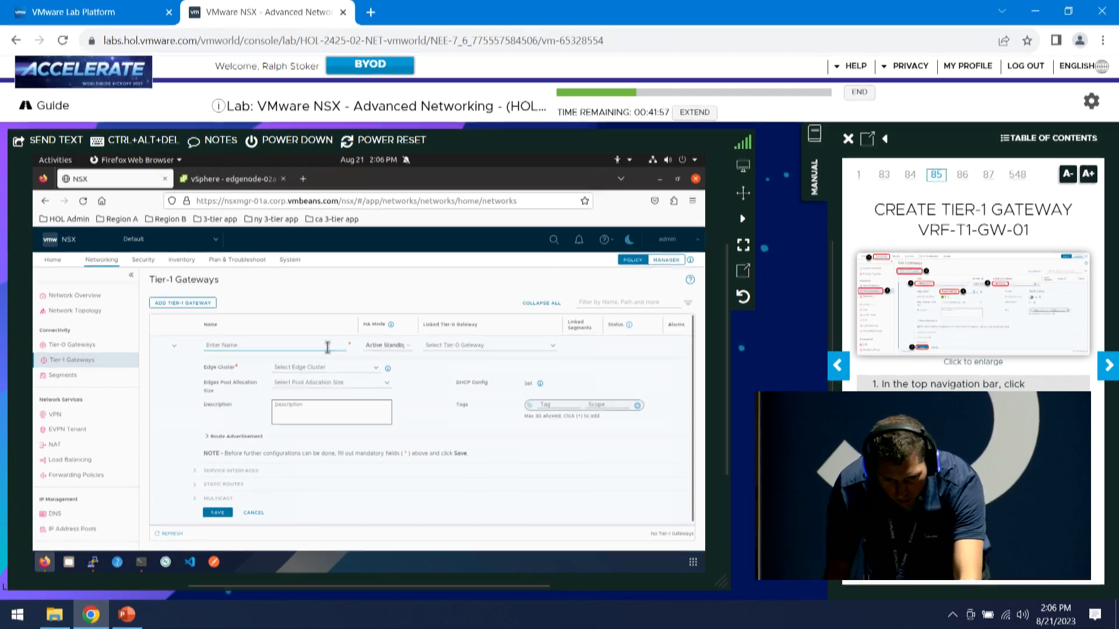
text(VRF-T1)
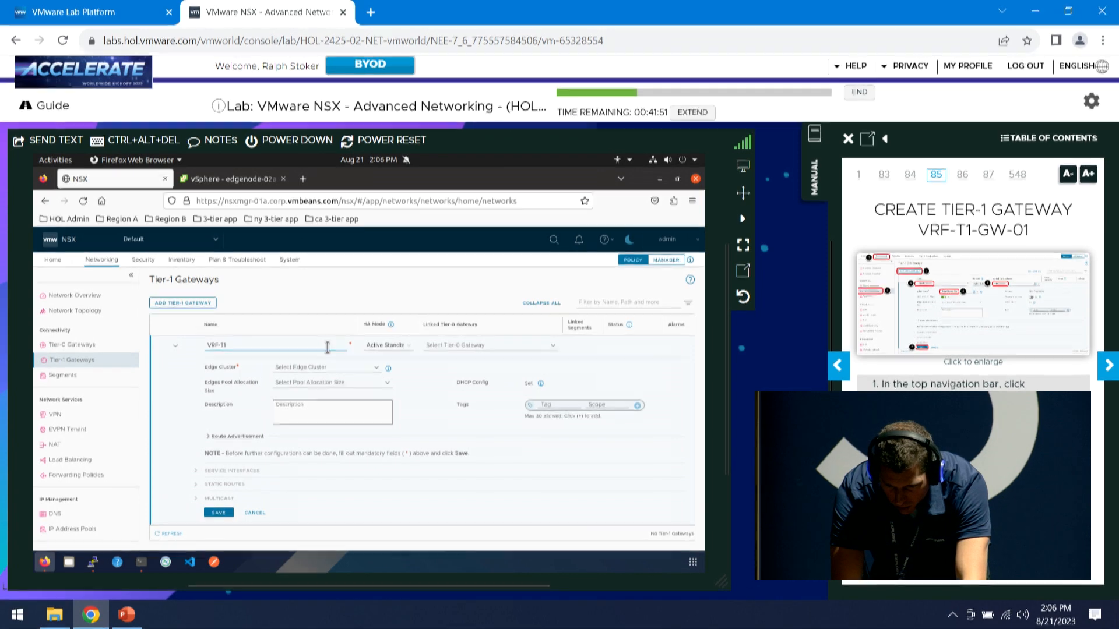
text(-GW-01)
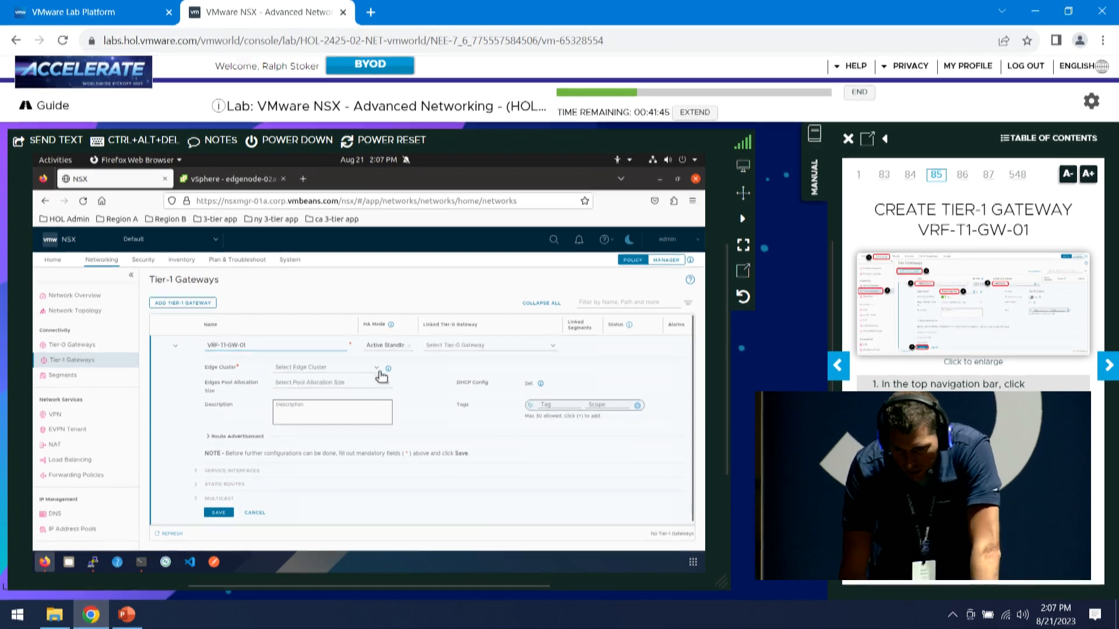
click(460, 347)
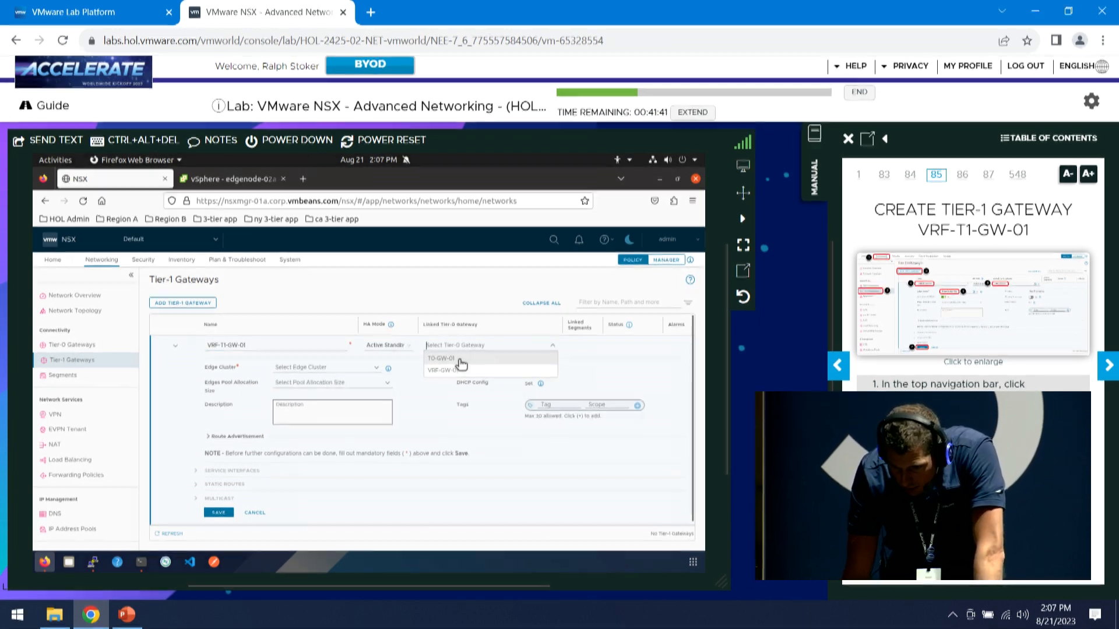
click(460, 373)
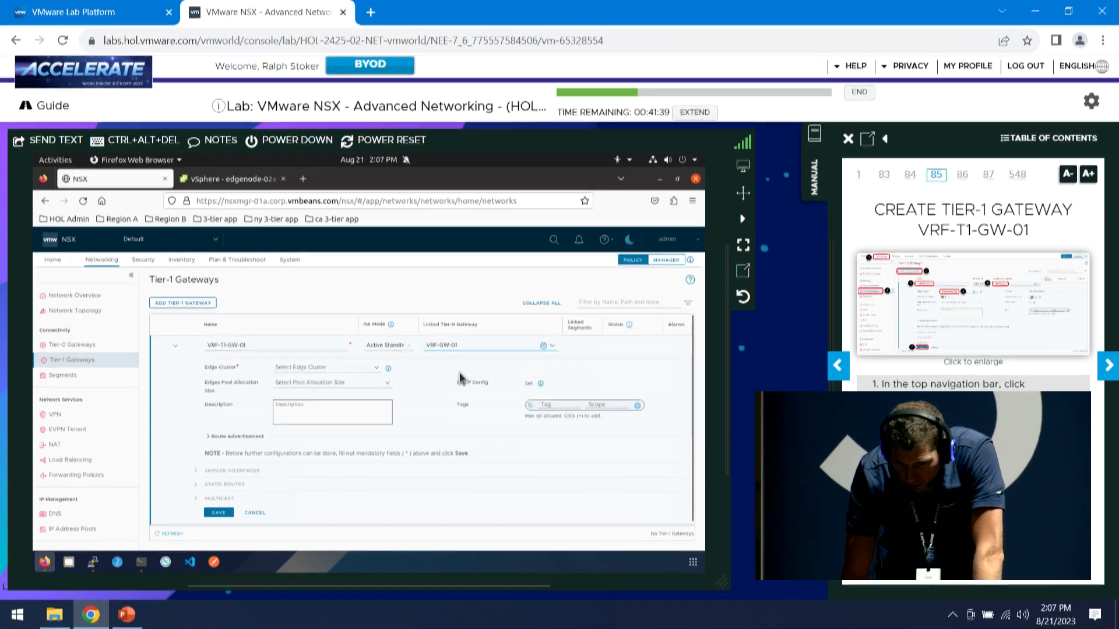
click(355, 367)
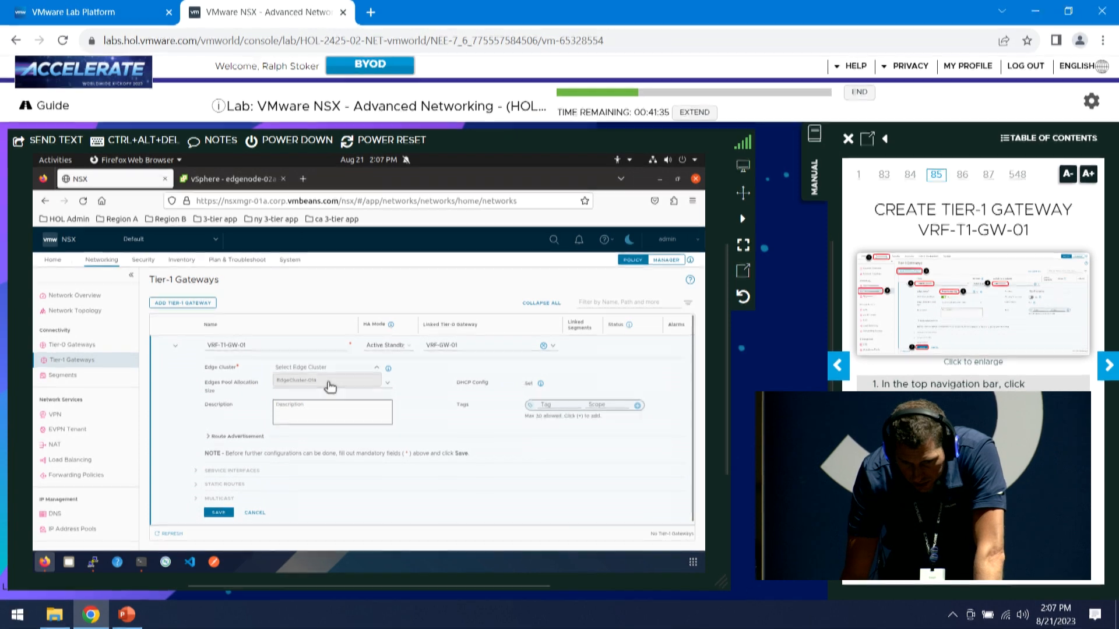
click(329, 381)
scroll(376, 404, down, 1)
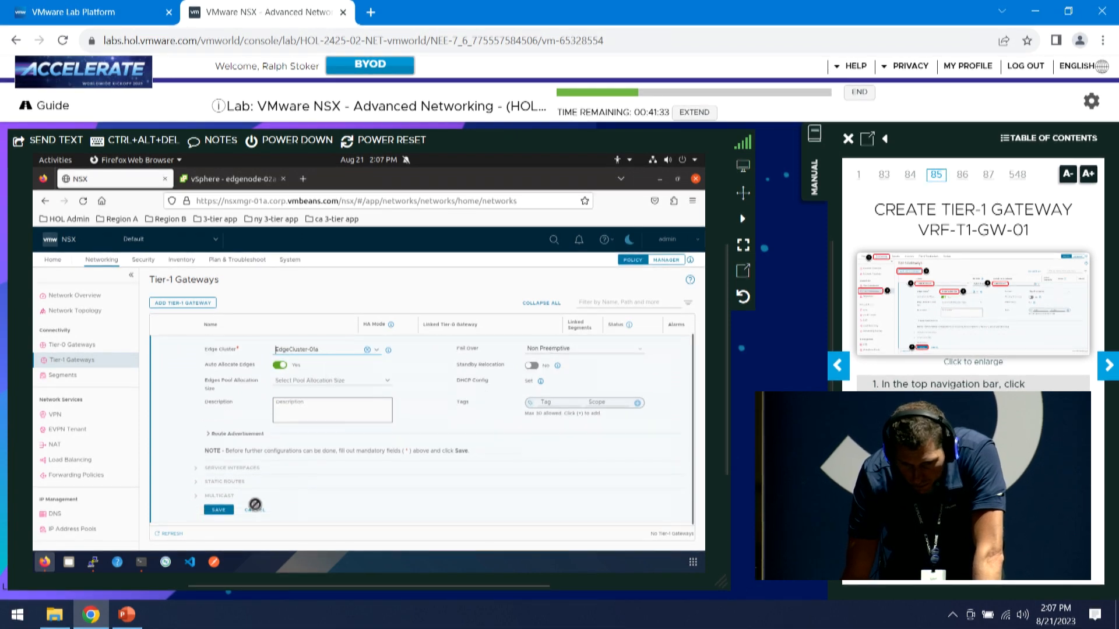
click(215, 512)
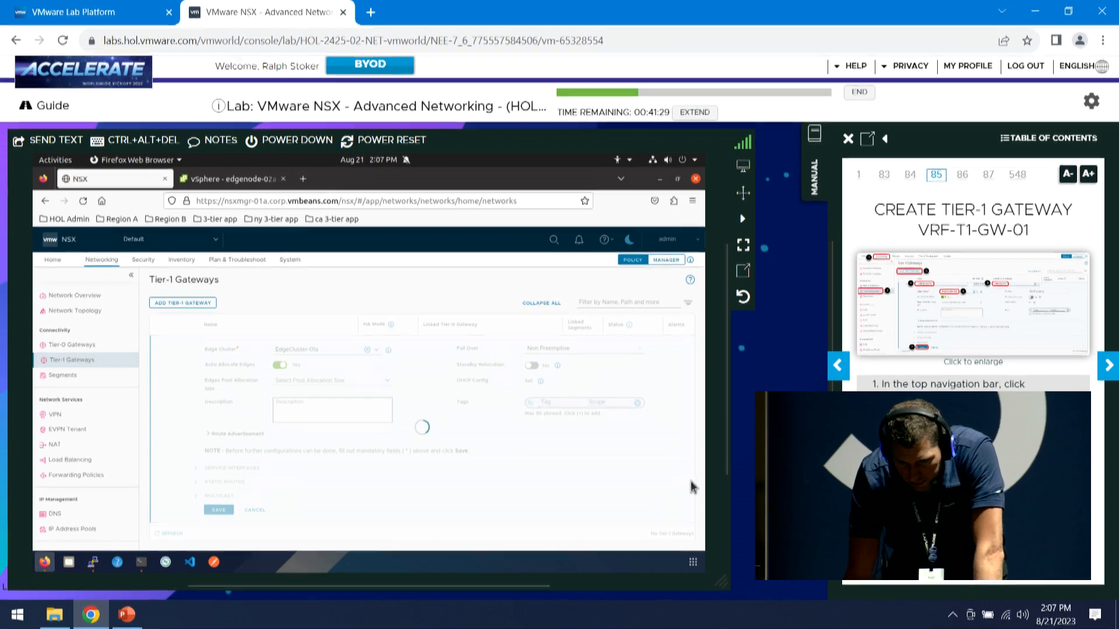
key(Right)
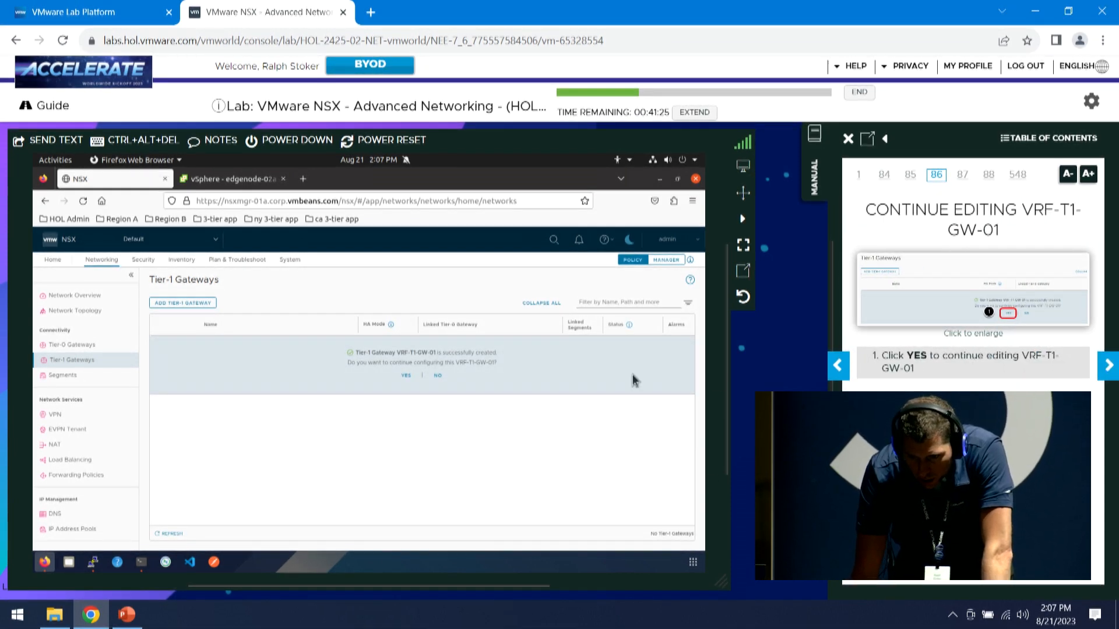
Enable All Connected Segments & Service Ports route advertisement on VRF-T1-GW-01, save, and close editing
click(405, 376)
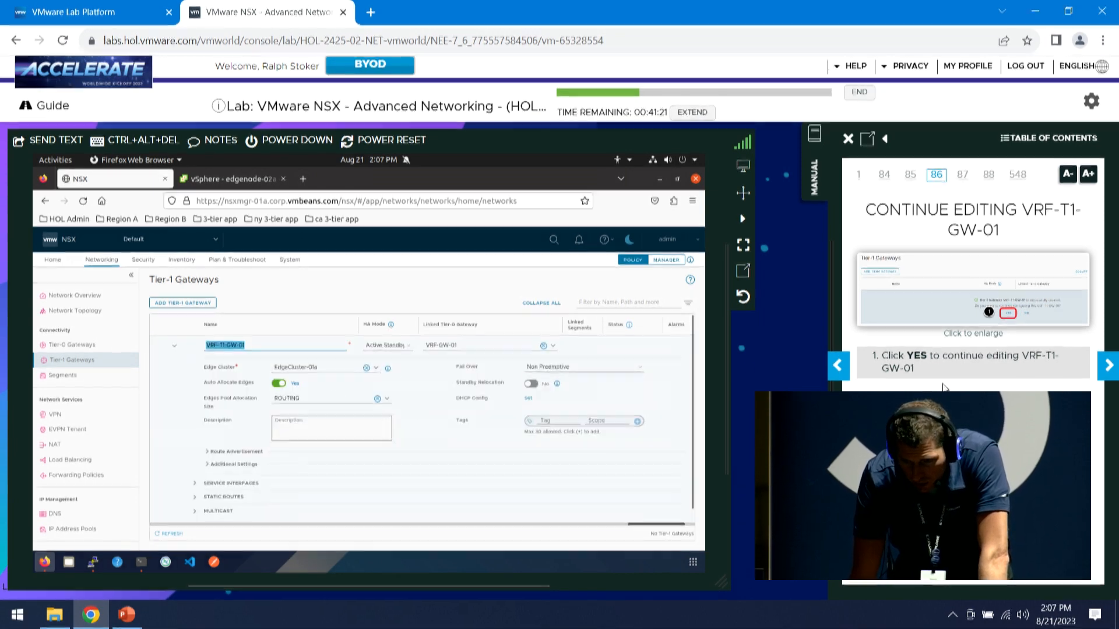
click(1111, 373)
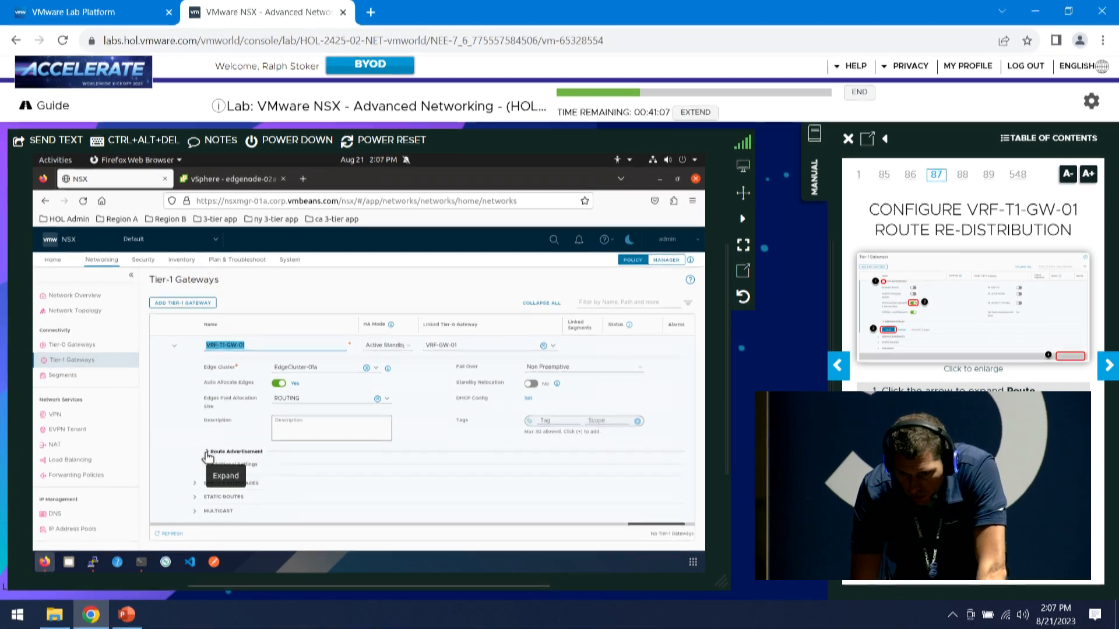
click(207, 454)
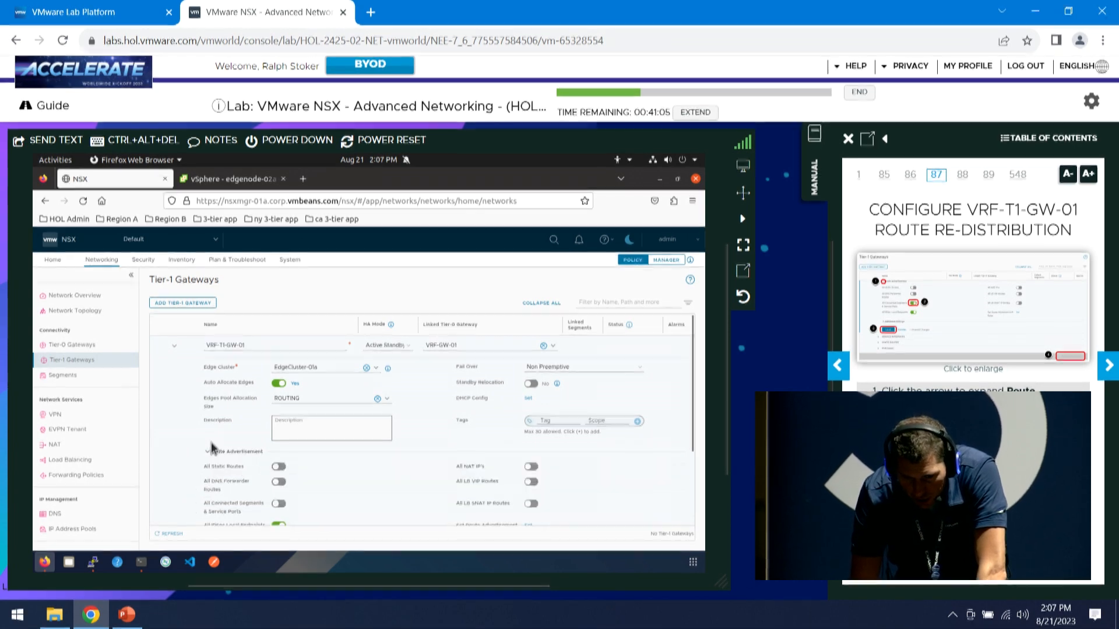
scroll(332, 464, down, 3)
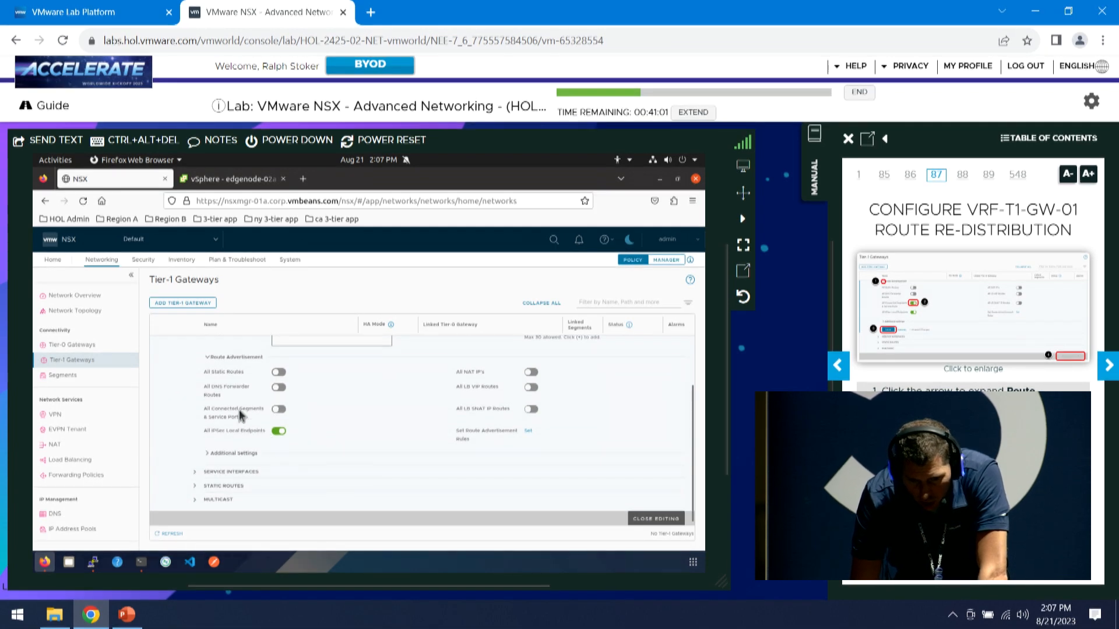
click(279, 410)
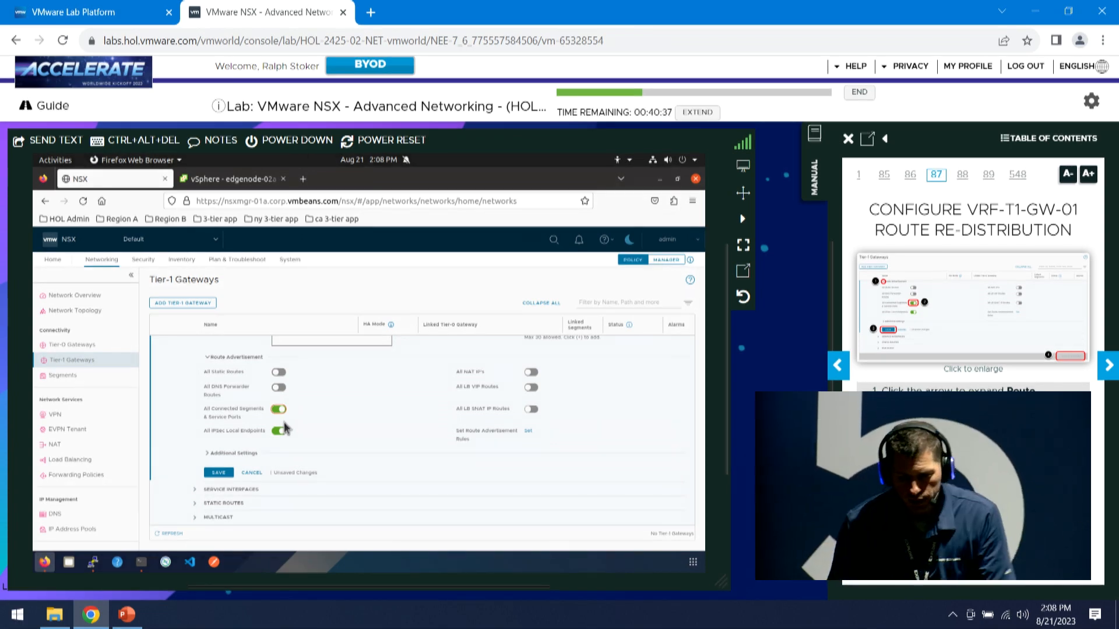
click(221, 473)
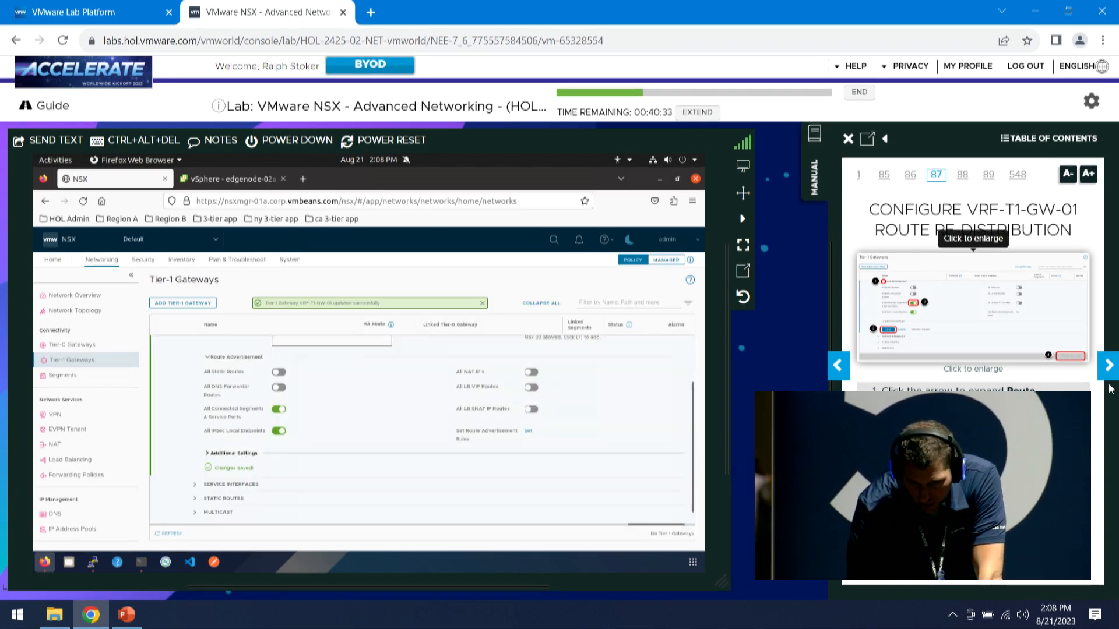
click(1109, 366)
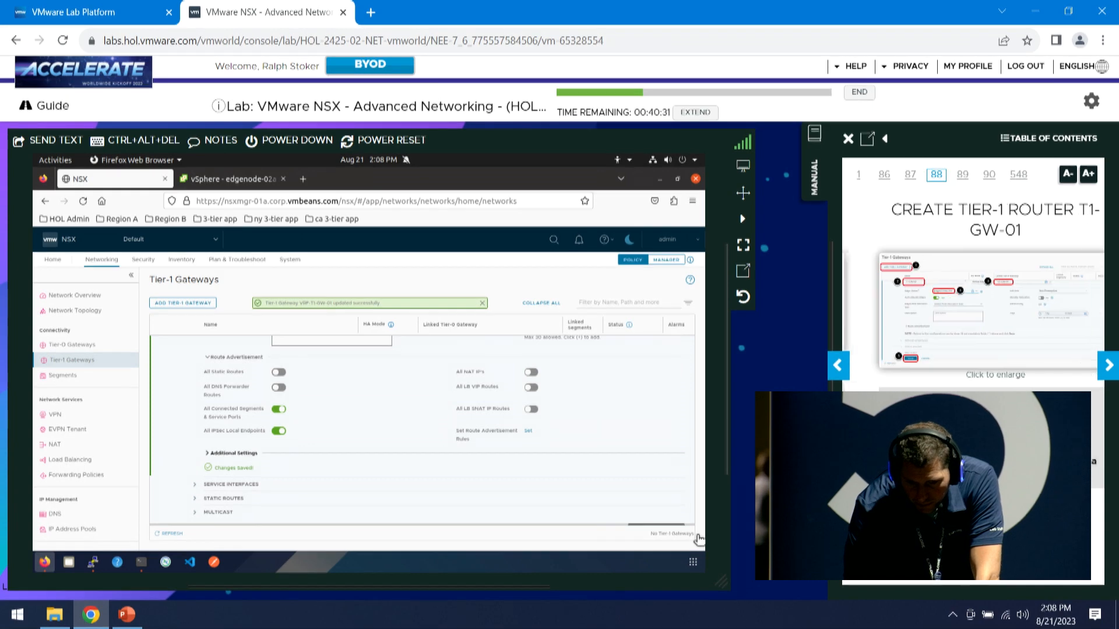
scroll(655, 497, down, 1)
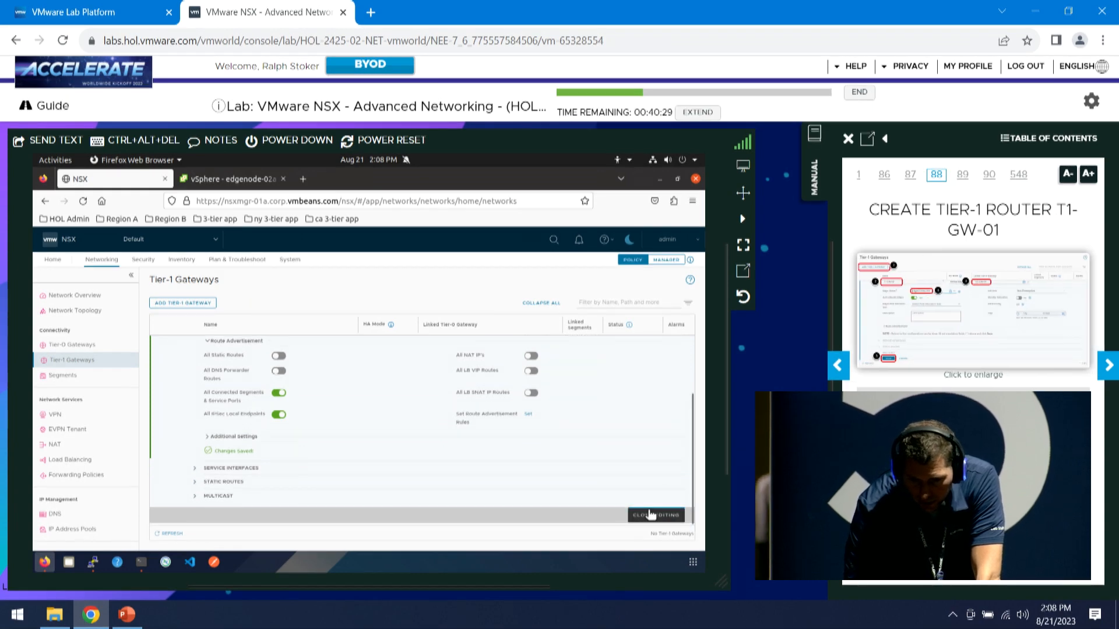
click(651, 514)
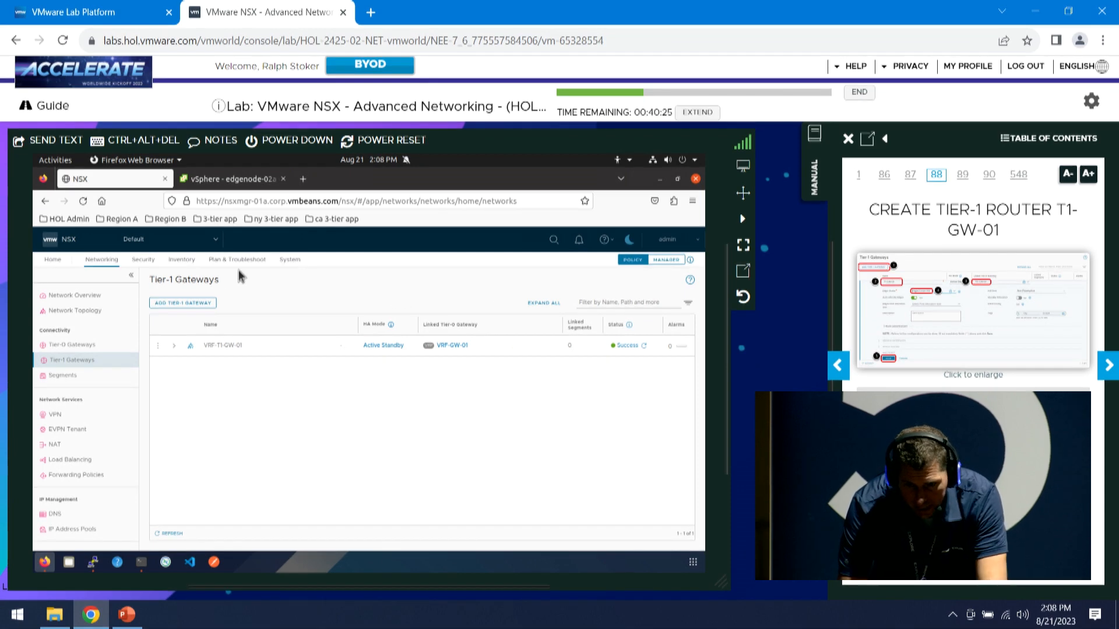
Add Tier-1 gateway T1-GW-01, linked to T0-GW-01 on edge cluster EdgeCluster-01a, and save it
click(208, 304)
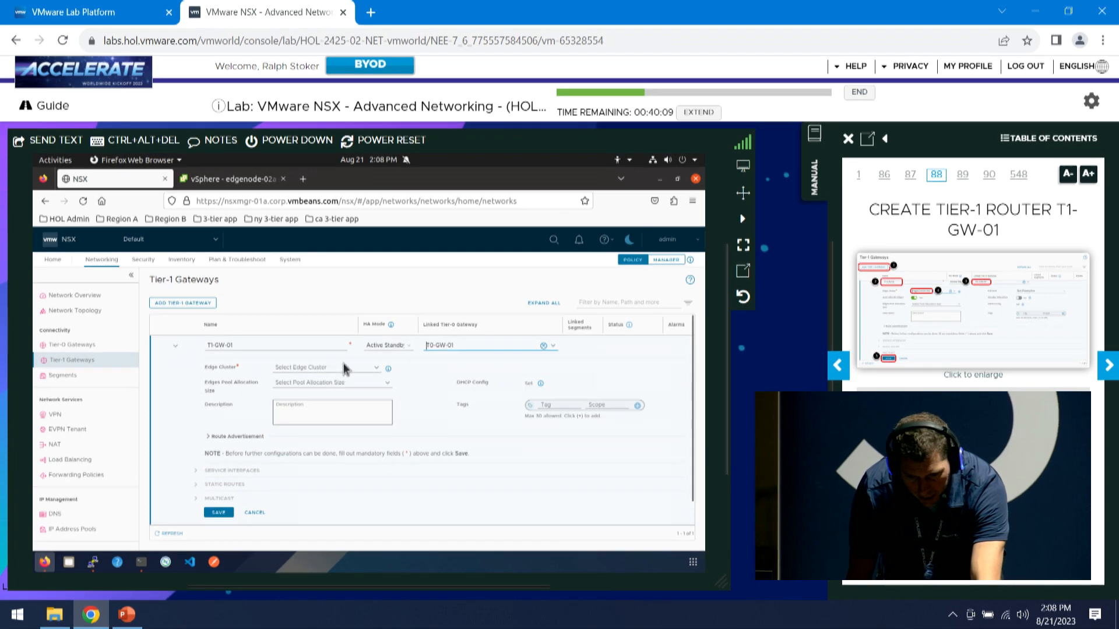
click(323, 382)
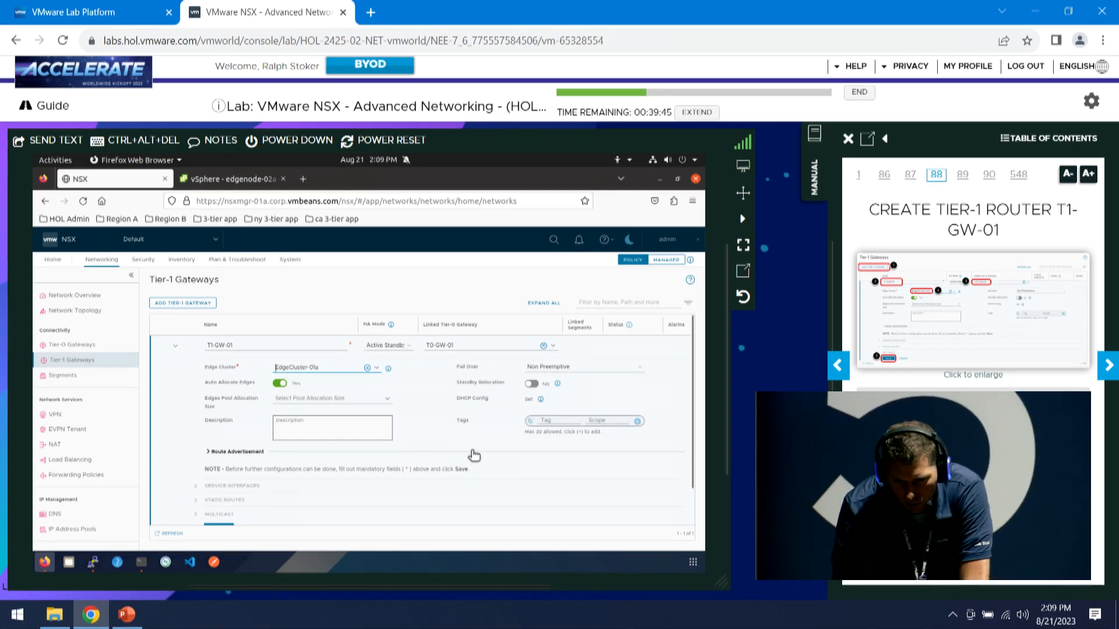
scroll(383, 449, down, 2)
click(229, 491)
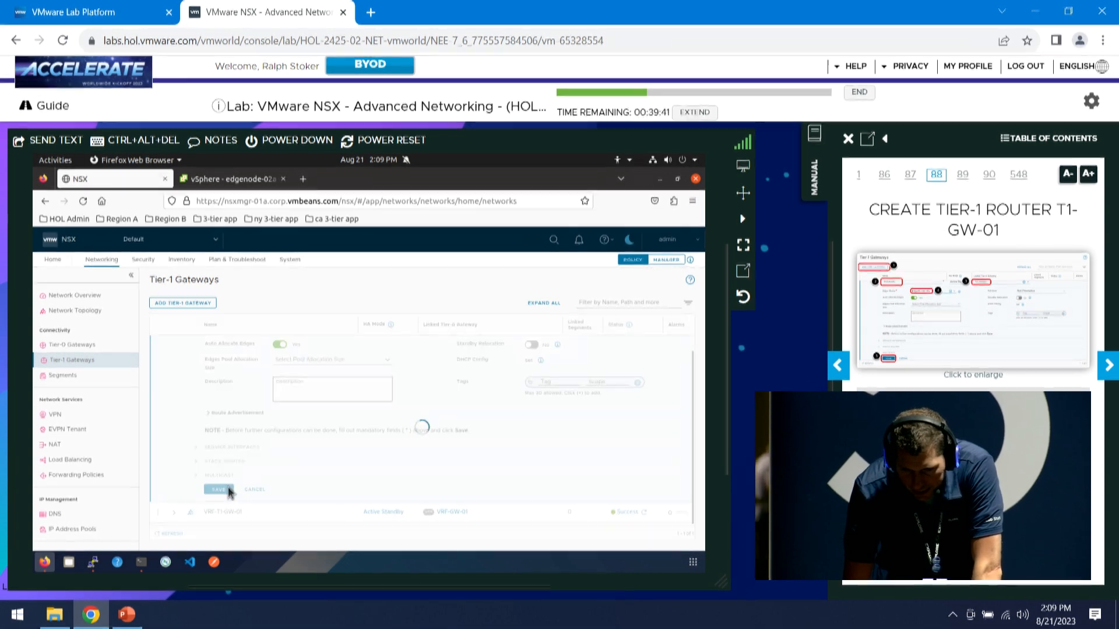
click(1107, 373)
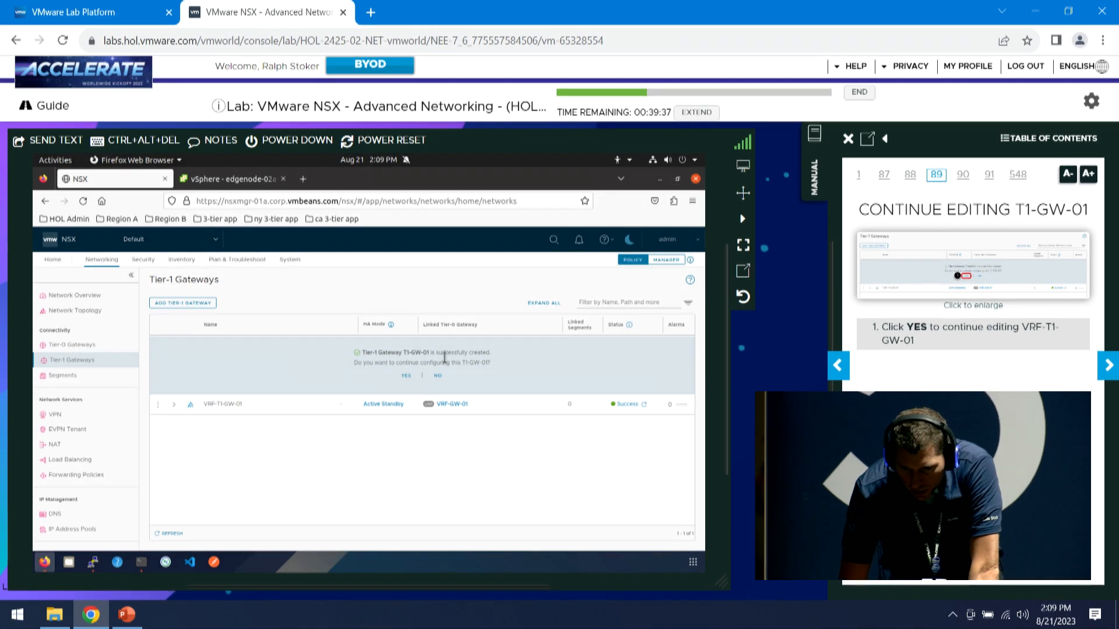
Enable 'All Connected Segments & Service Ports' route advertisement on T1-GW-01, save, and close editing
click(407, 376)
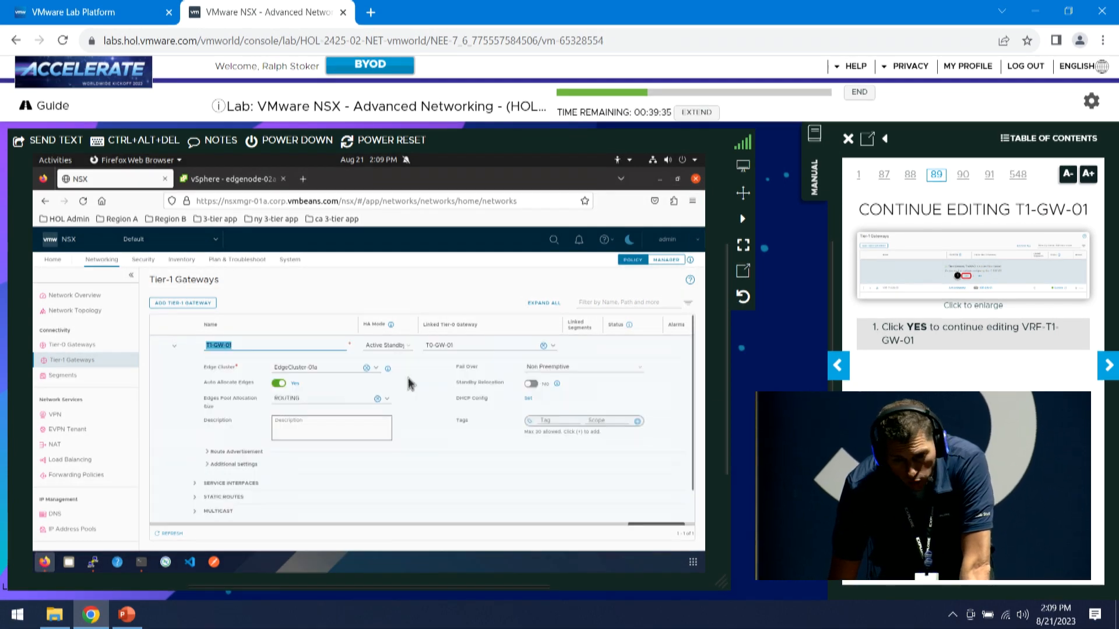
click(1106, 364)
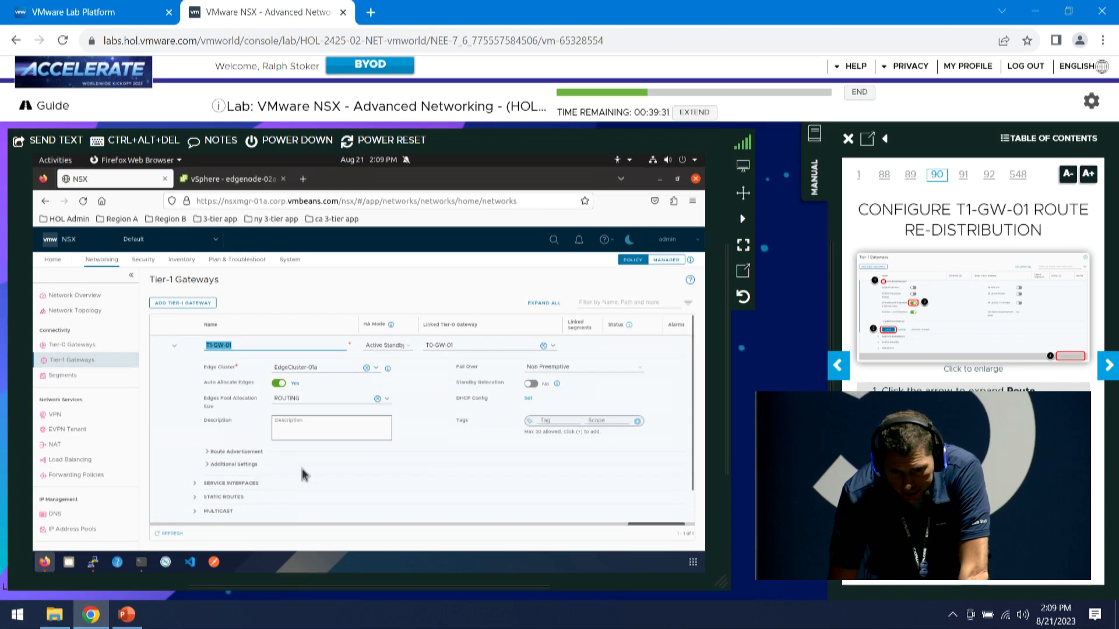
click(208, 452)
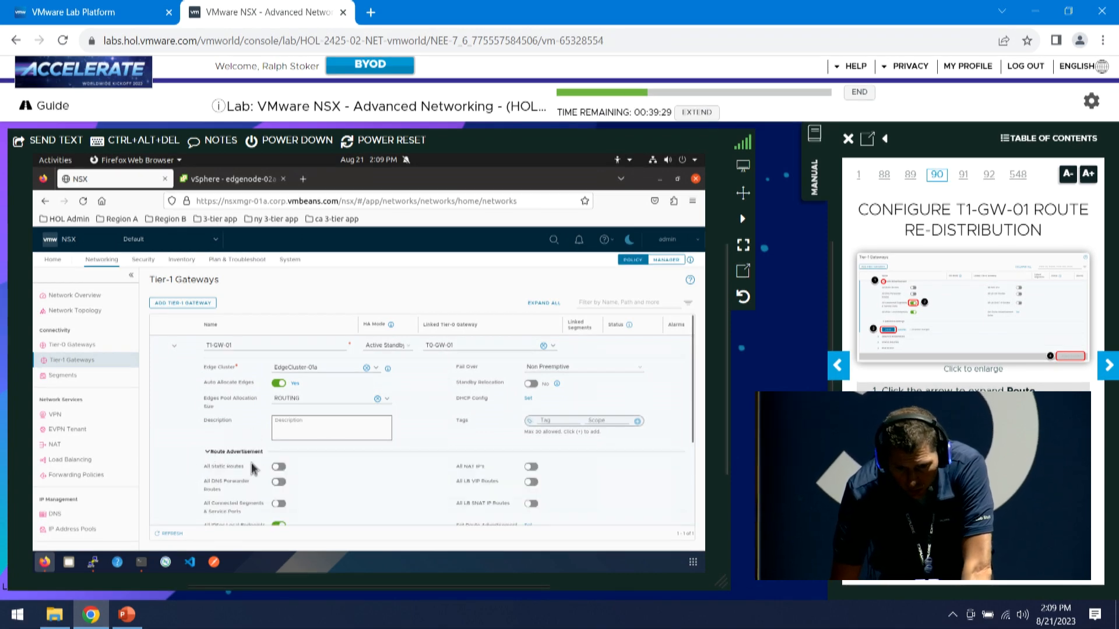
click(279, 505)
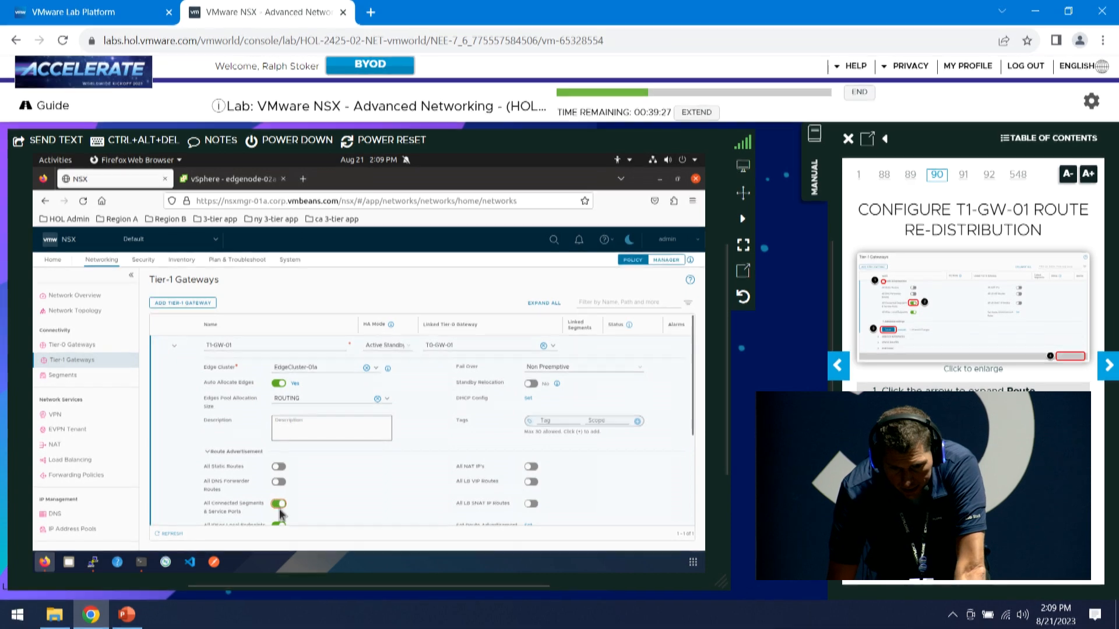
scroll(299, 494, down, 5)
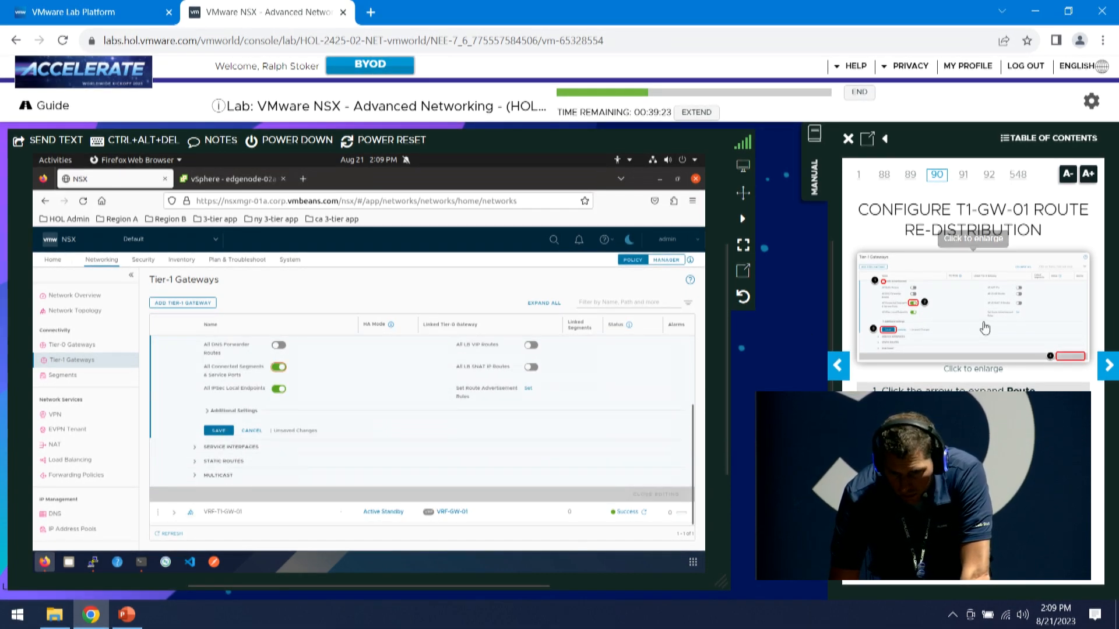
click(219, 431)
click(636, 495)
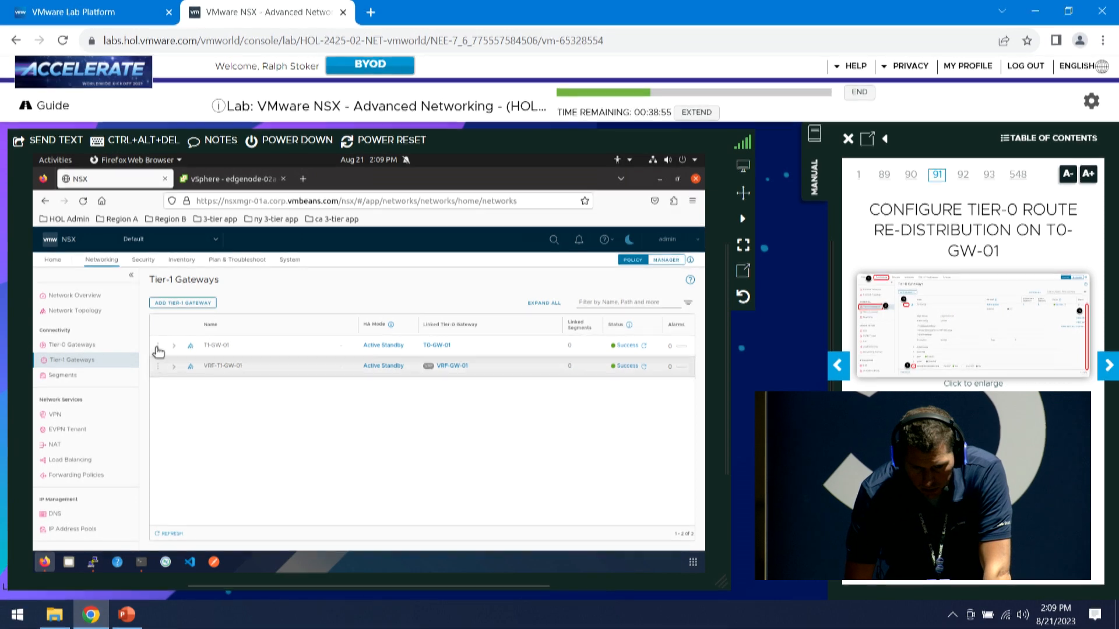
Edit T0-GW-01 and open its Set Route Re-distribution dialog listing the Connected and Static entry
click(73, 347)
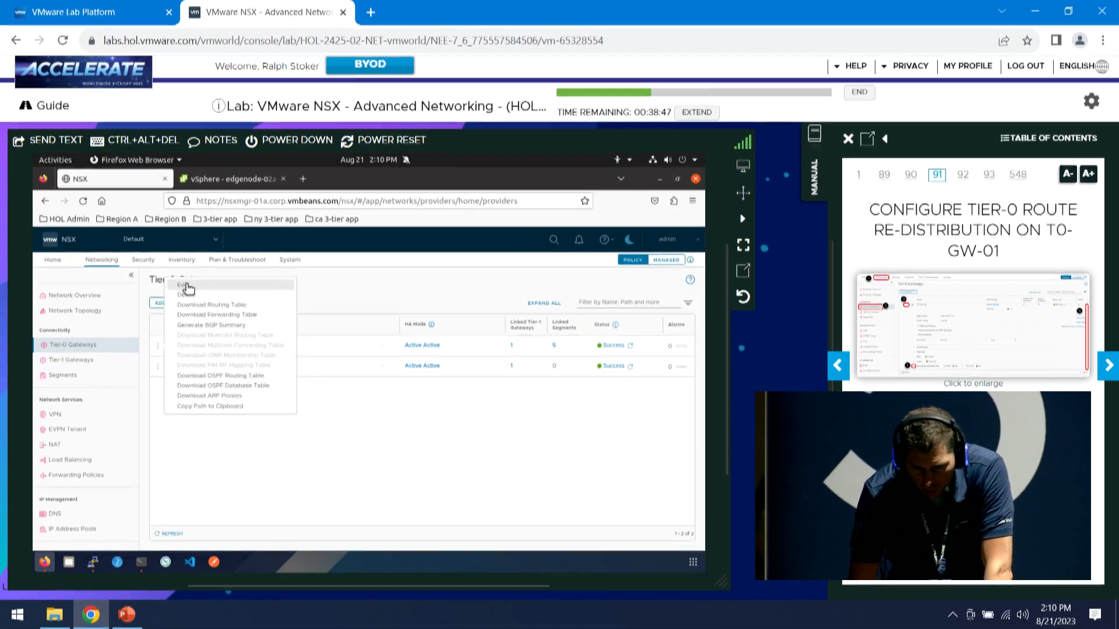
click(187, 288)
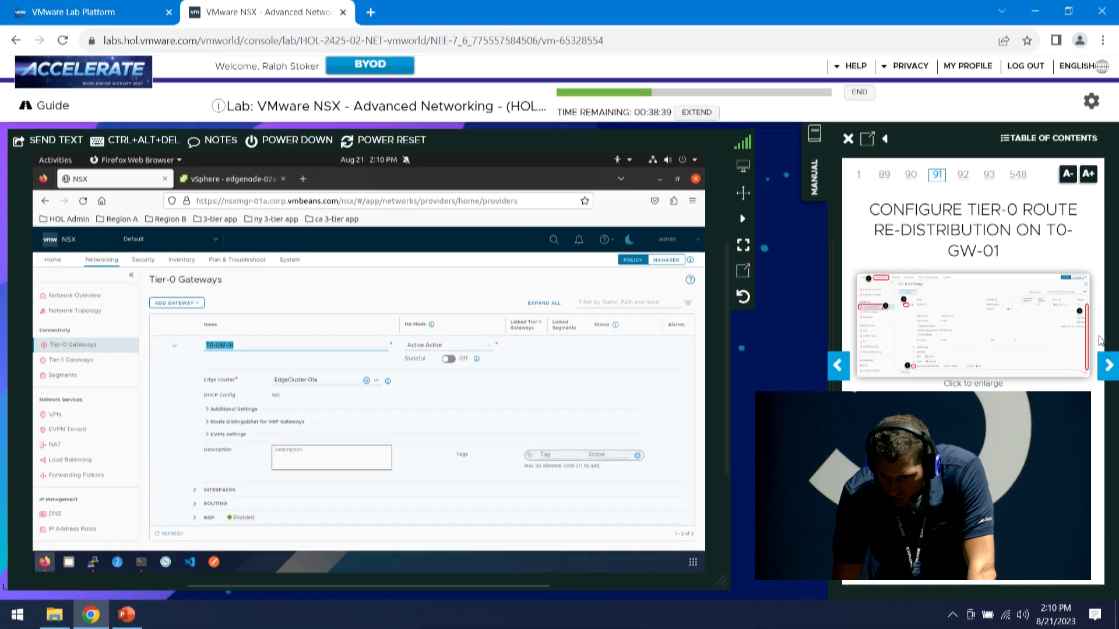
scroll(361, 445, down, 2)
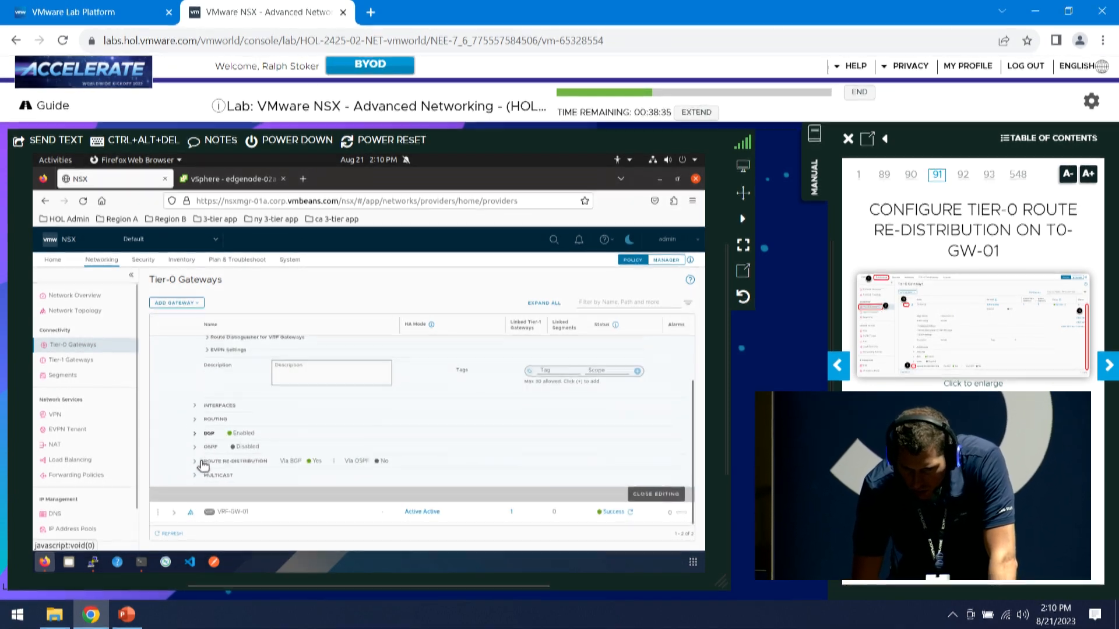
click(194, 462)
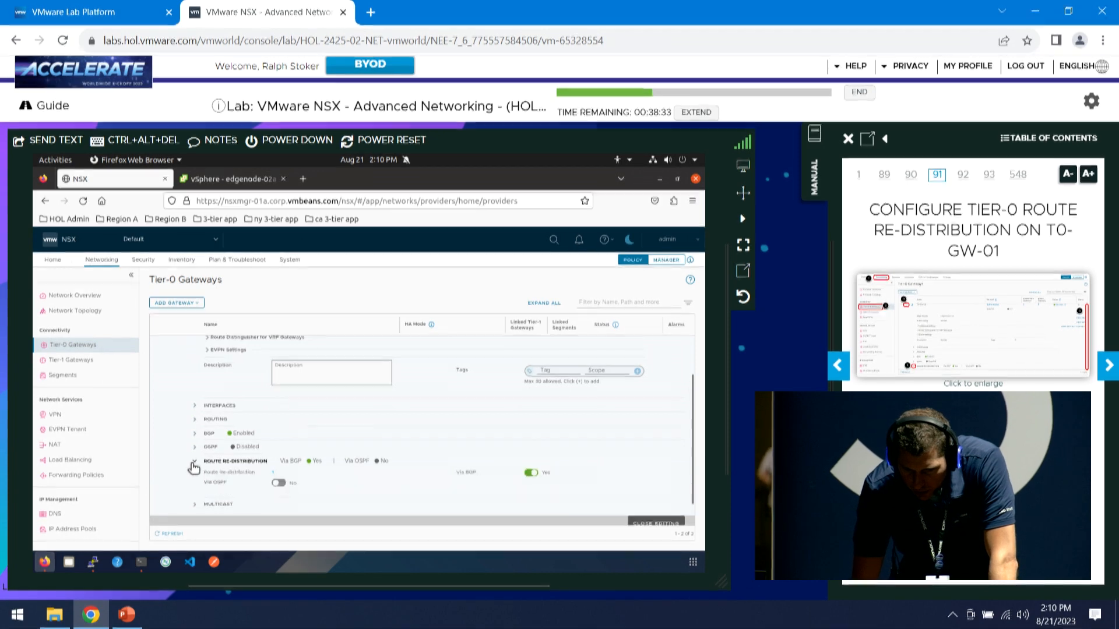
scroll(216, 448, down, 1)
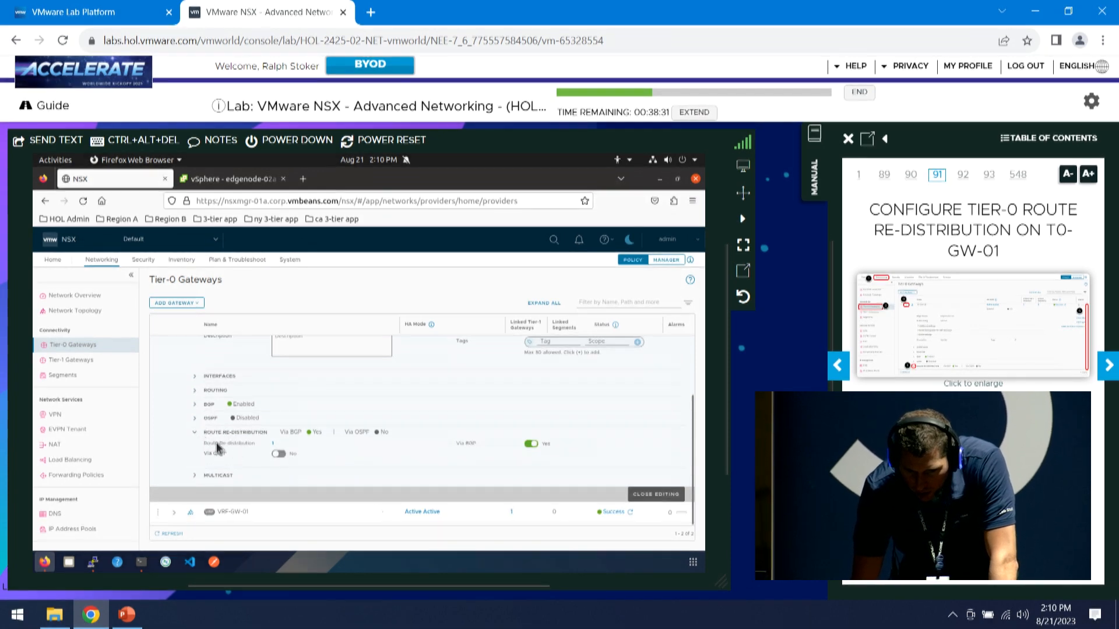
click(274, 448)
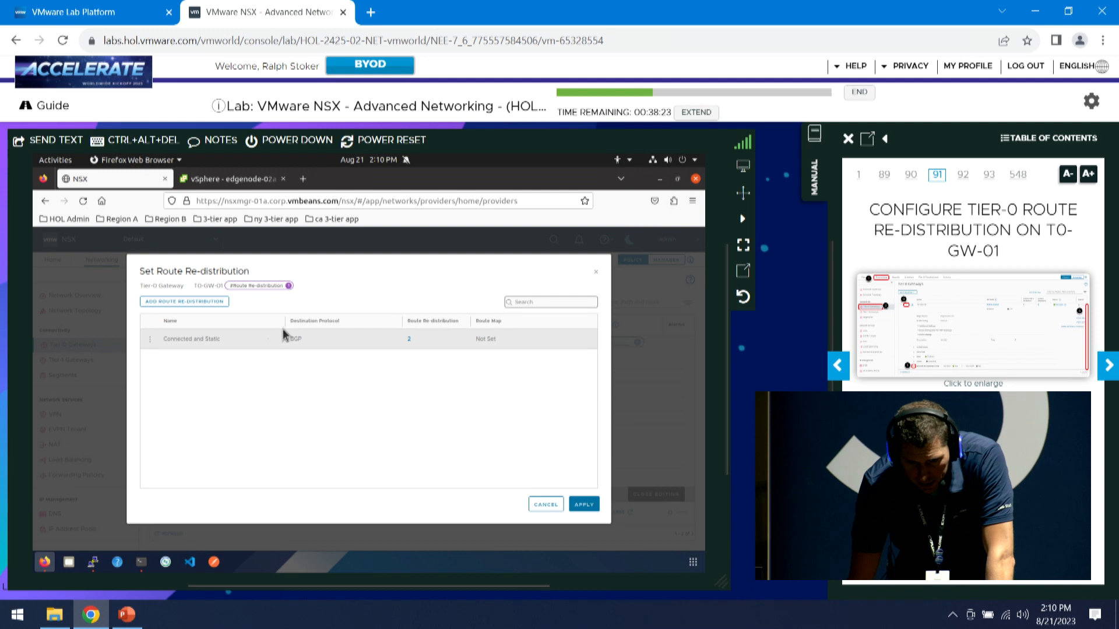
click(407, 342)
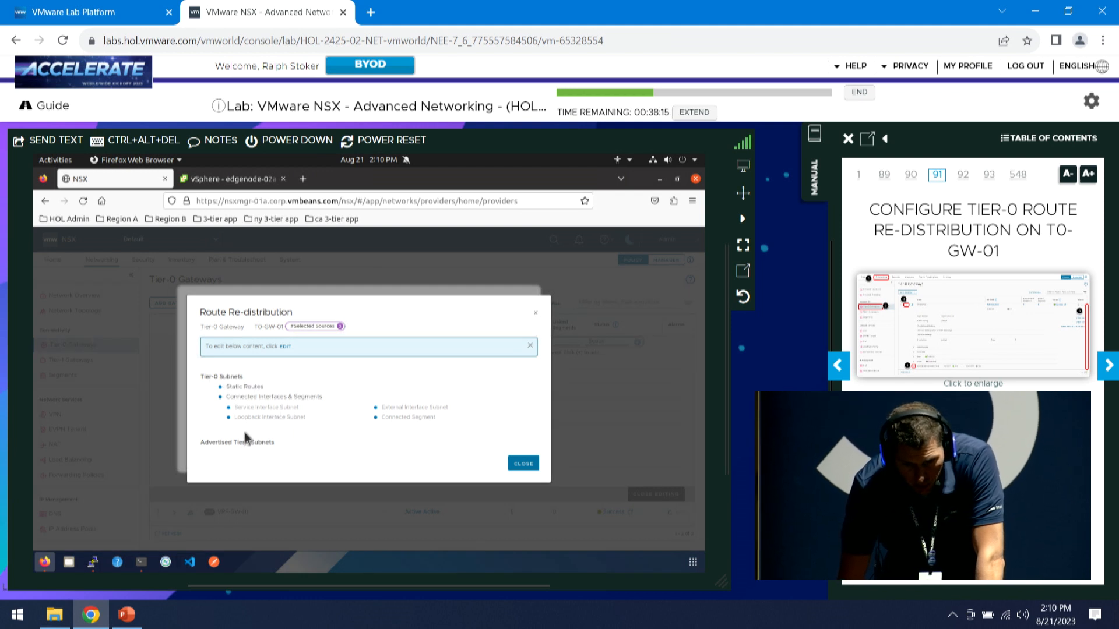
click(520, 465)
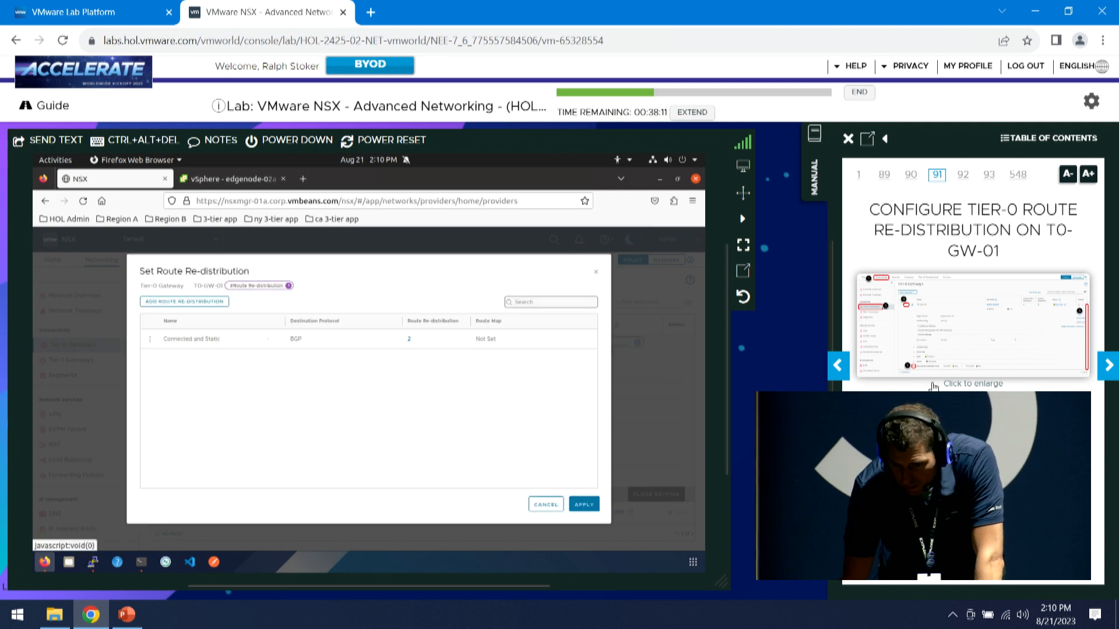
click(1103, 363)
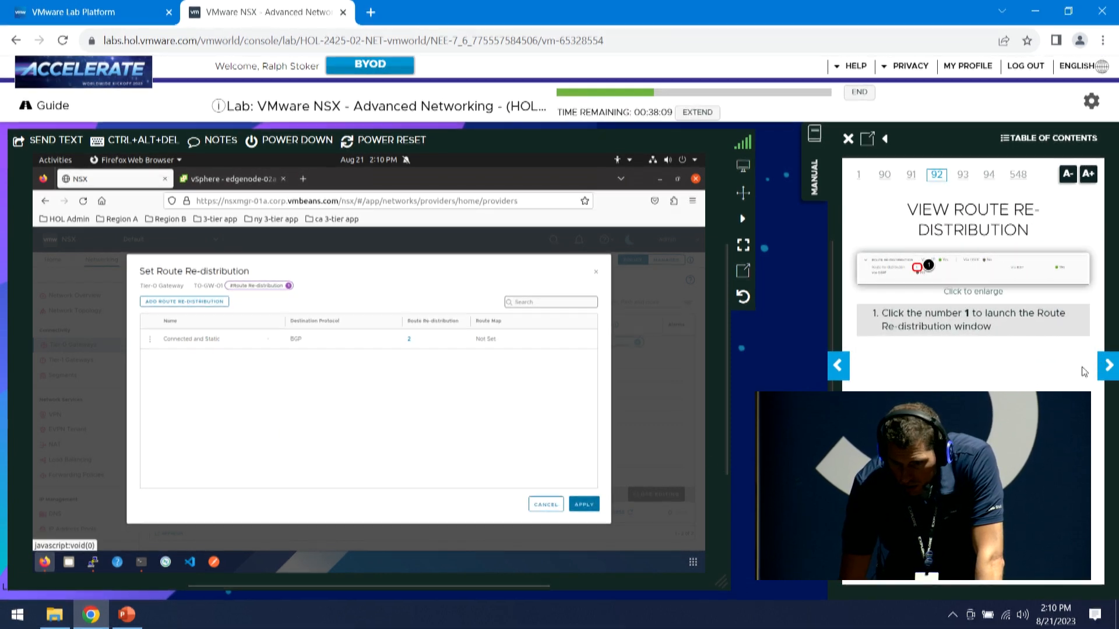
click(1115, 374)
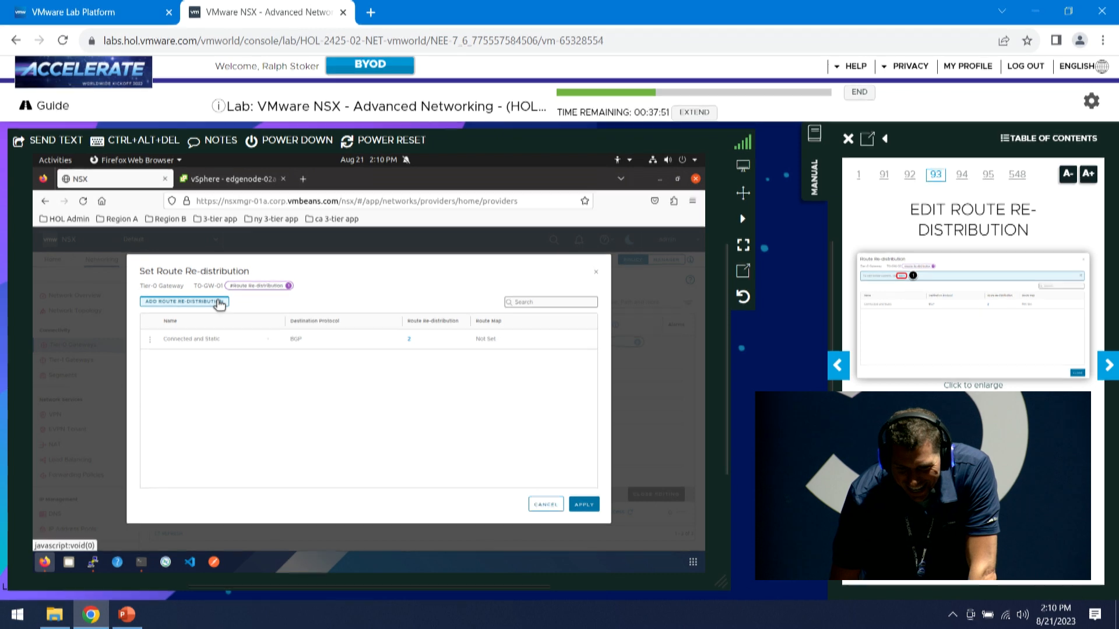
Define a new re-distribution entry 'T1 Connected' sourcing Advertised Tier-1 Connected Interfaces & Segments
click(219, 302)
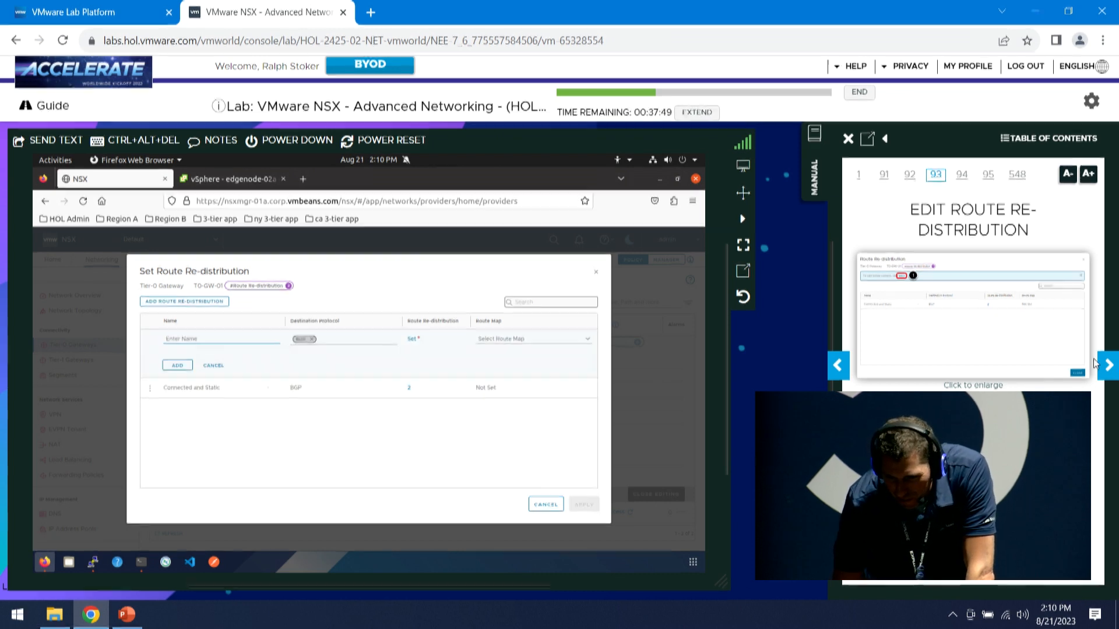
click(1109, 366)
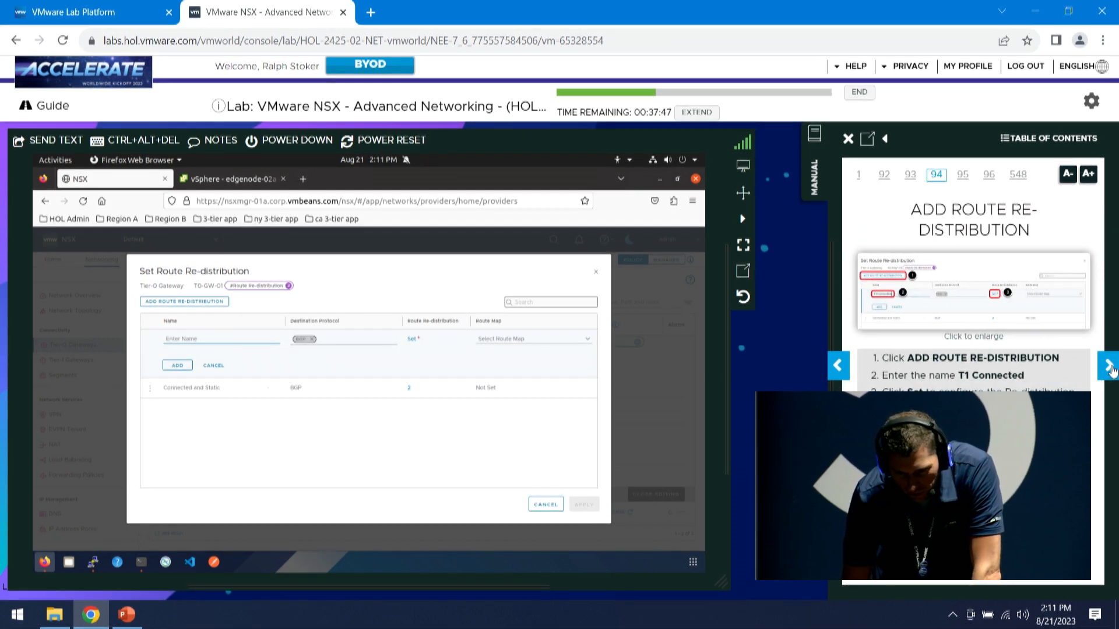
click(181, 339)
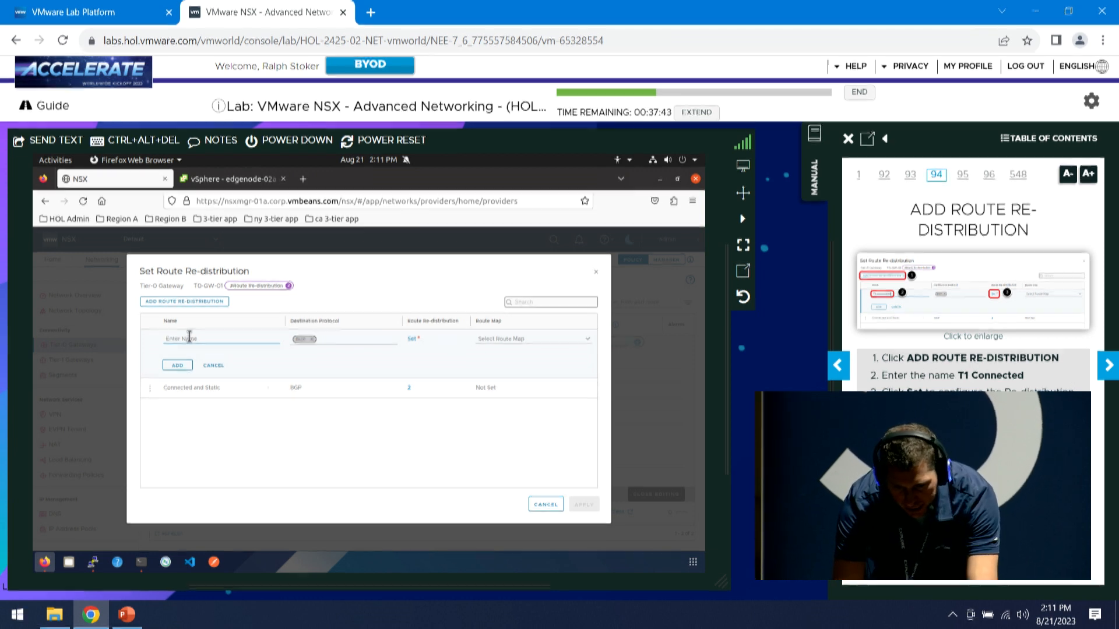
text(T1 Connected)
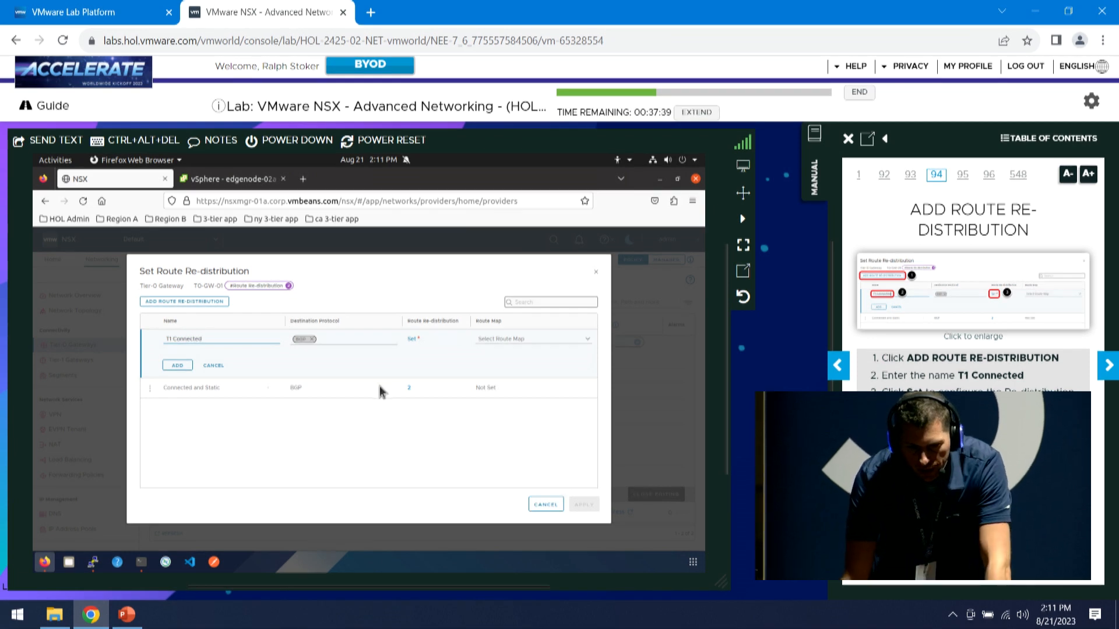
click(412, 340)
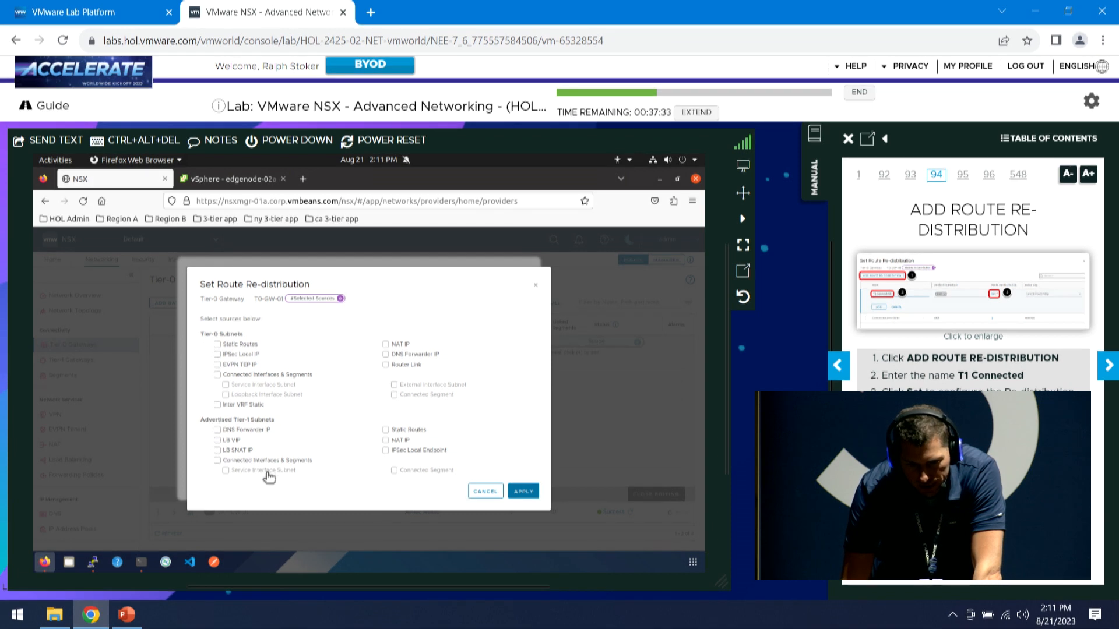
click(251, 461)
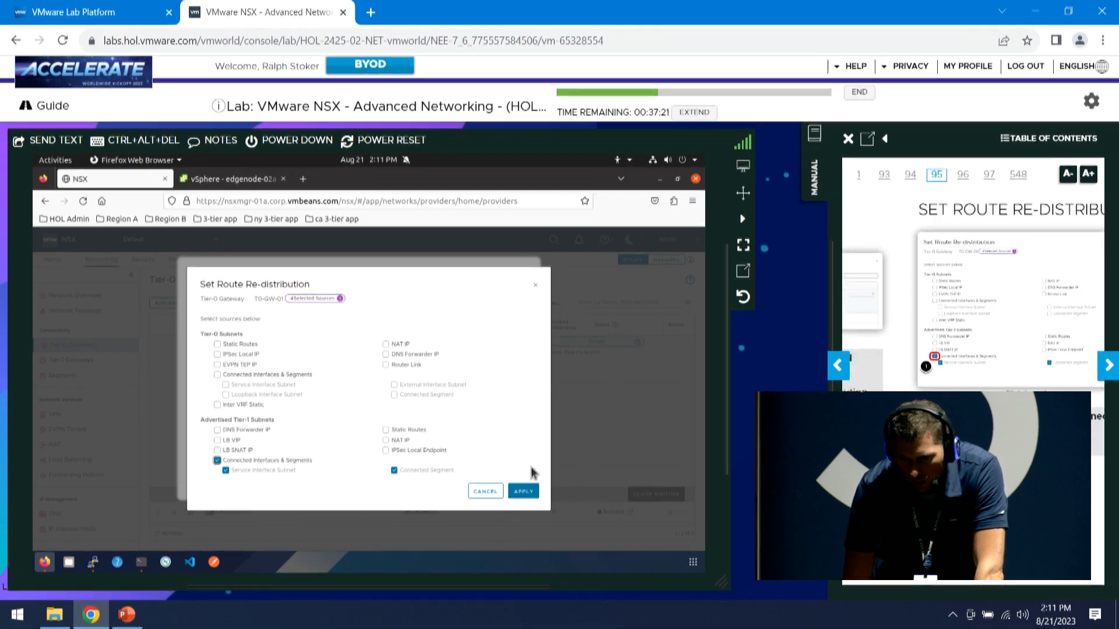
click(523, 491)
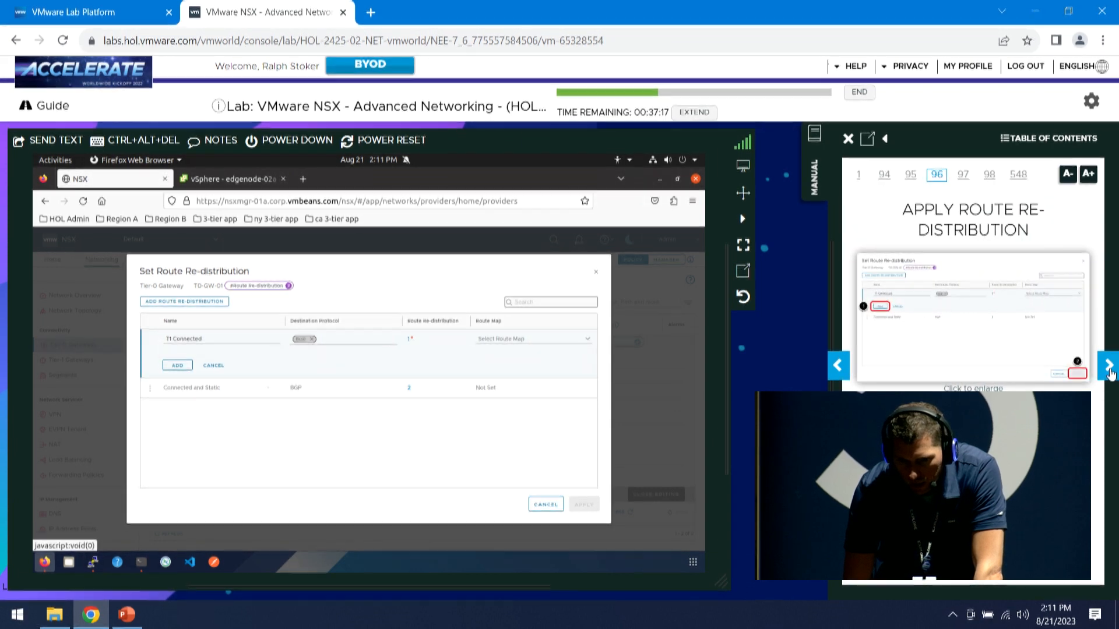
Add the T1 Connected entry, apply it, and save T0-GW-01
click(177, 366)
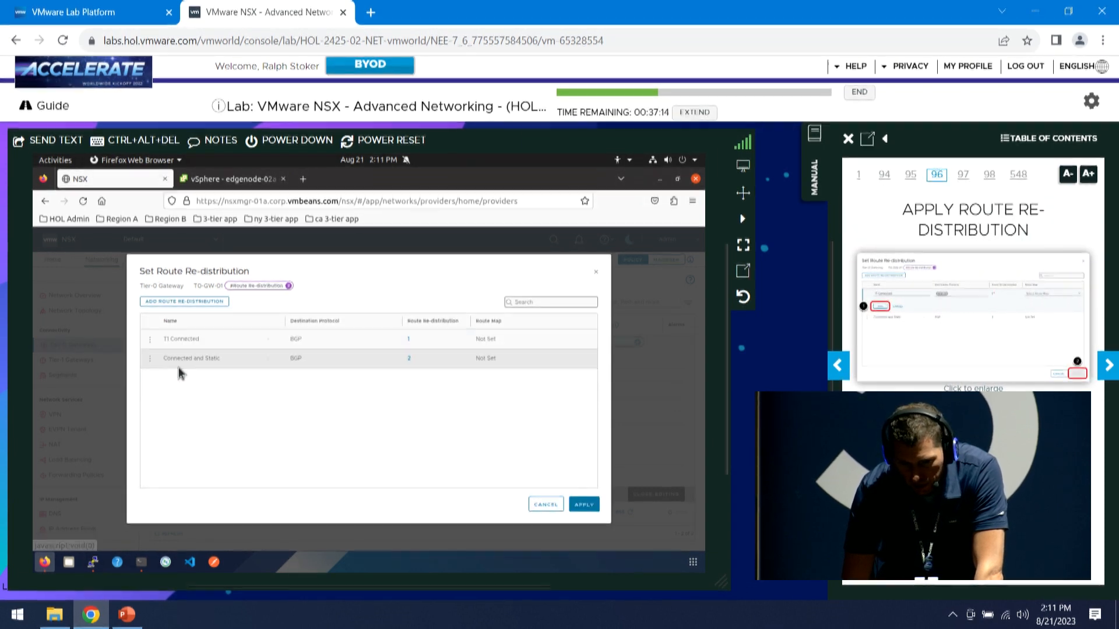
click(584, 504)
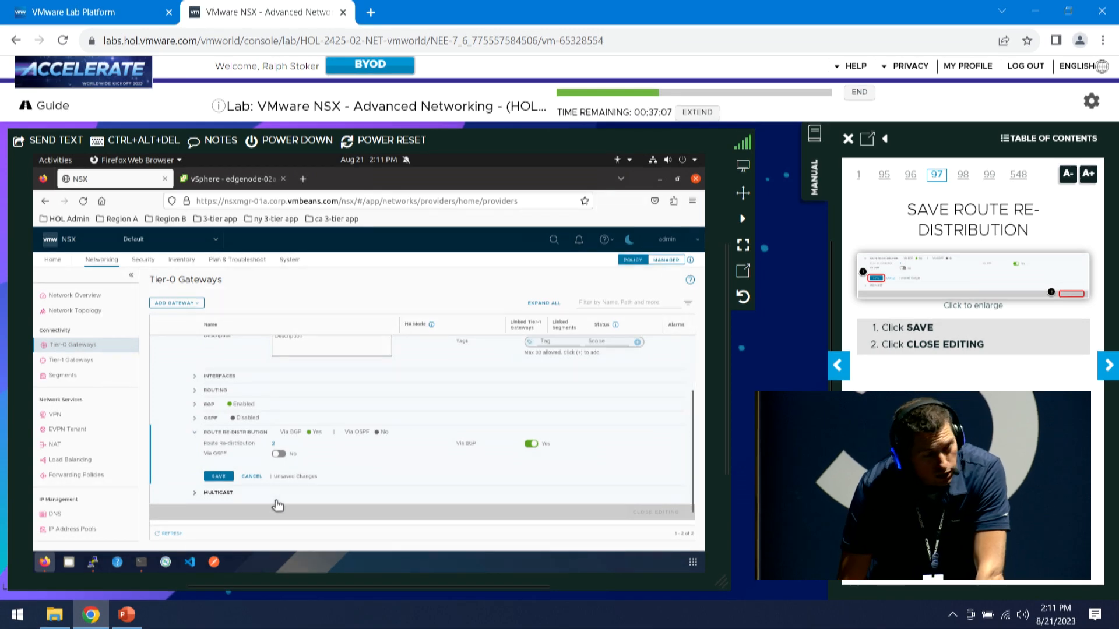
click(218, 477)
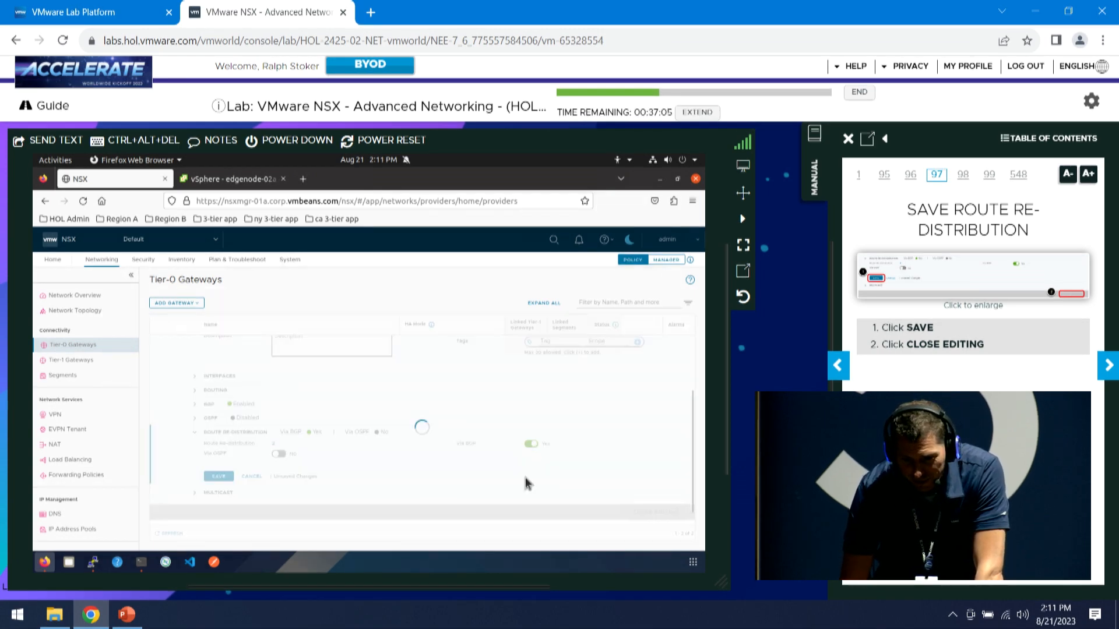
click(656, 507)
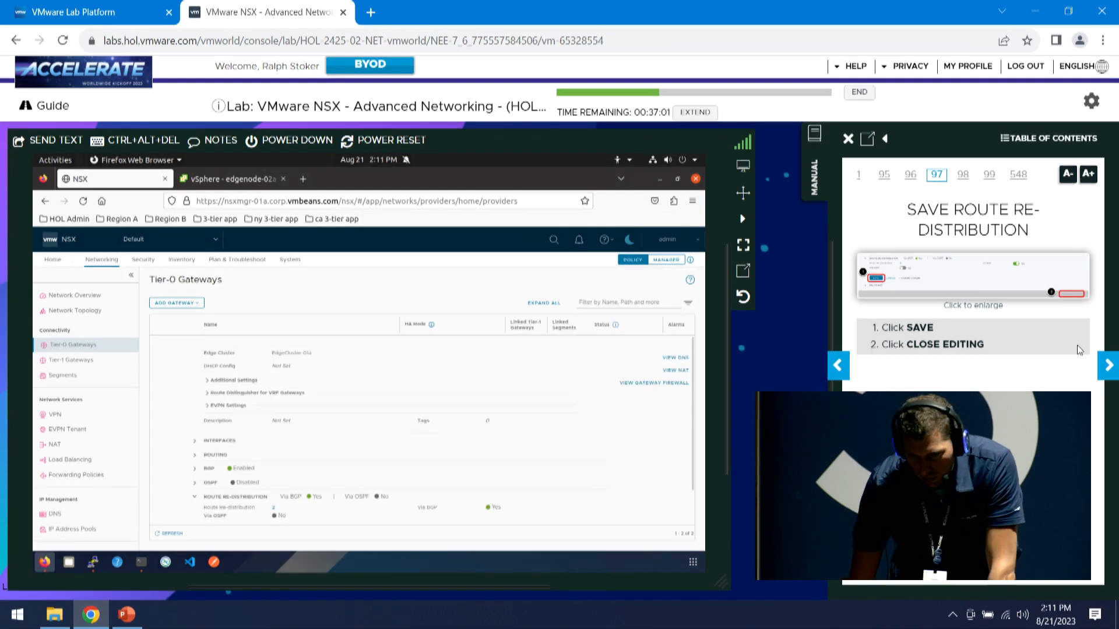
click(1110, 366)
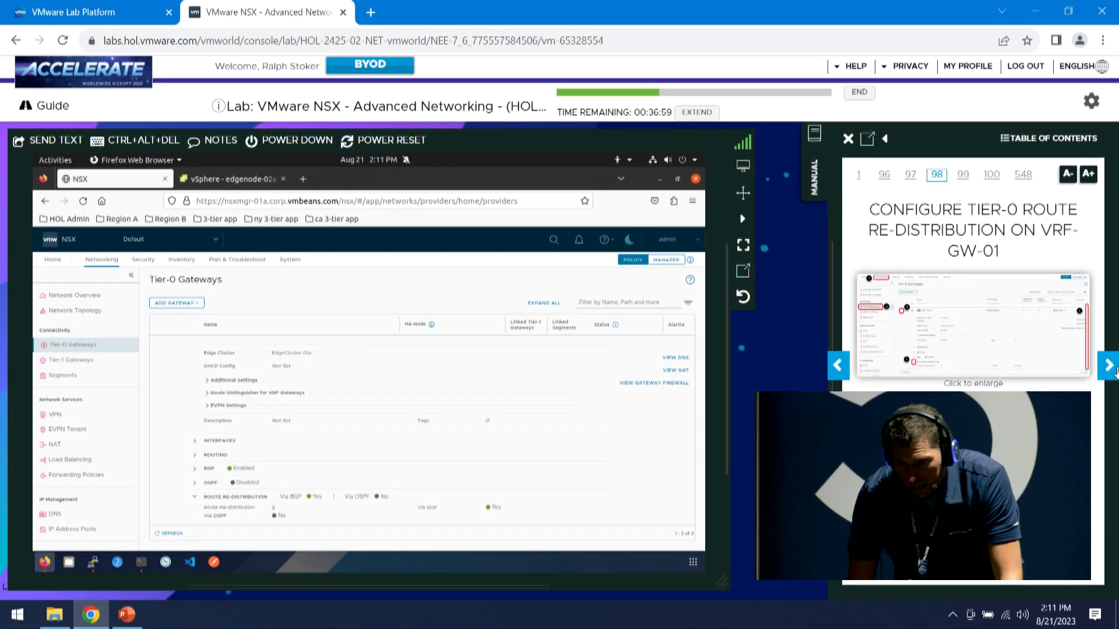
Edit VRF-GW-01 and open its empty Set Route Re-distribution dialog
scroll(455, 435, down, 1)
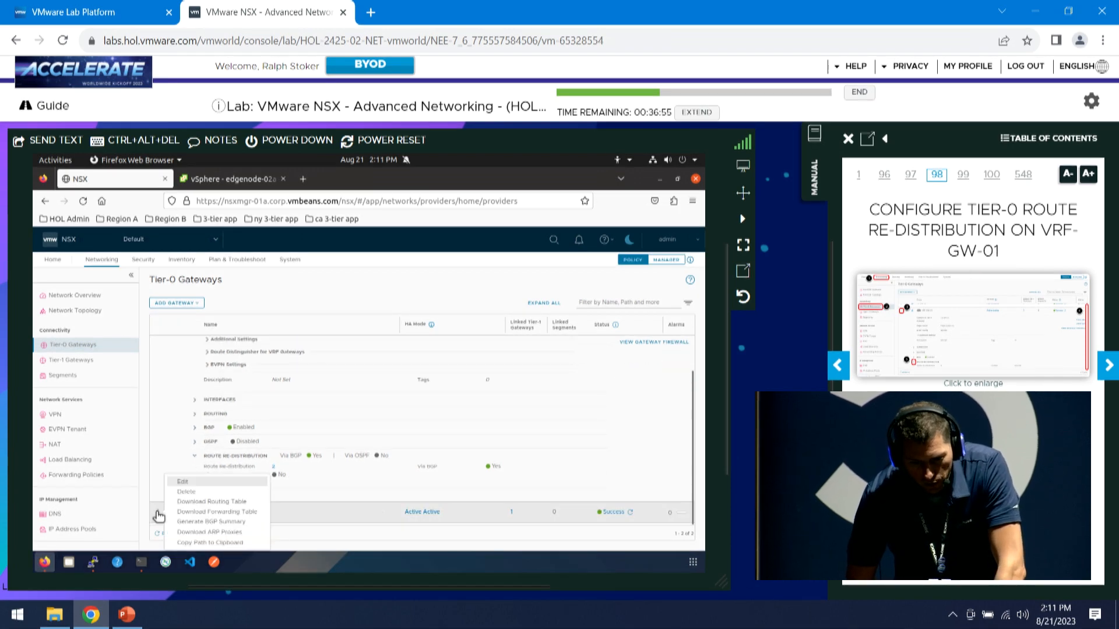
click(193, 484)
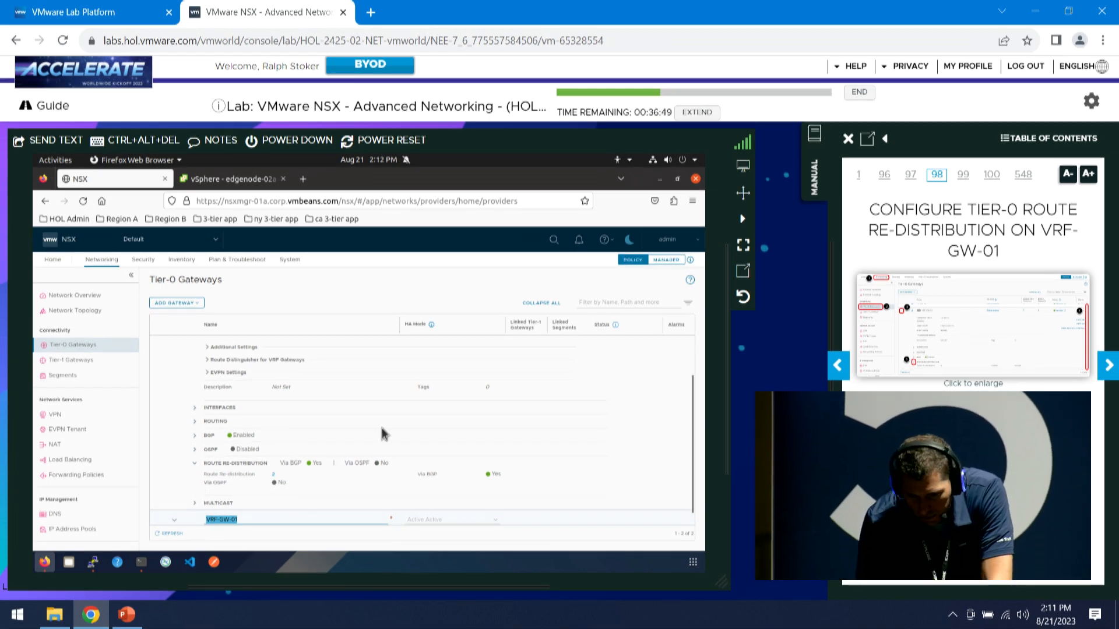
scroll(367, 462, down, 5)
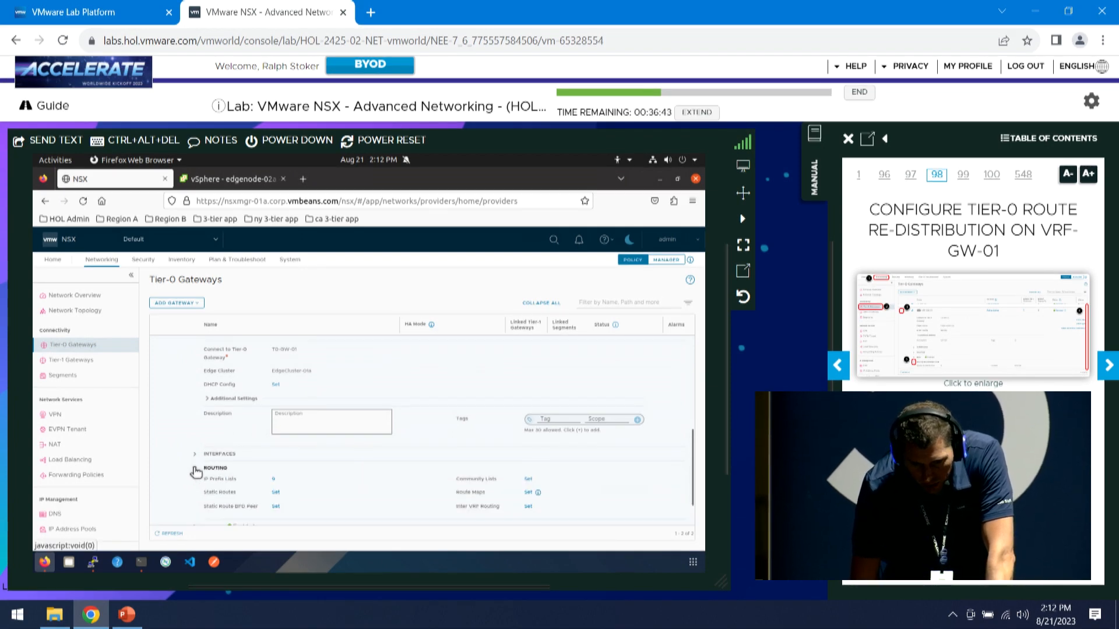
click(196, 468)
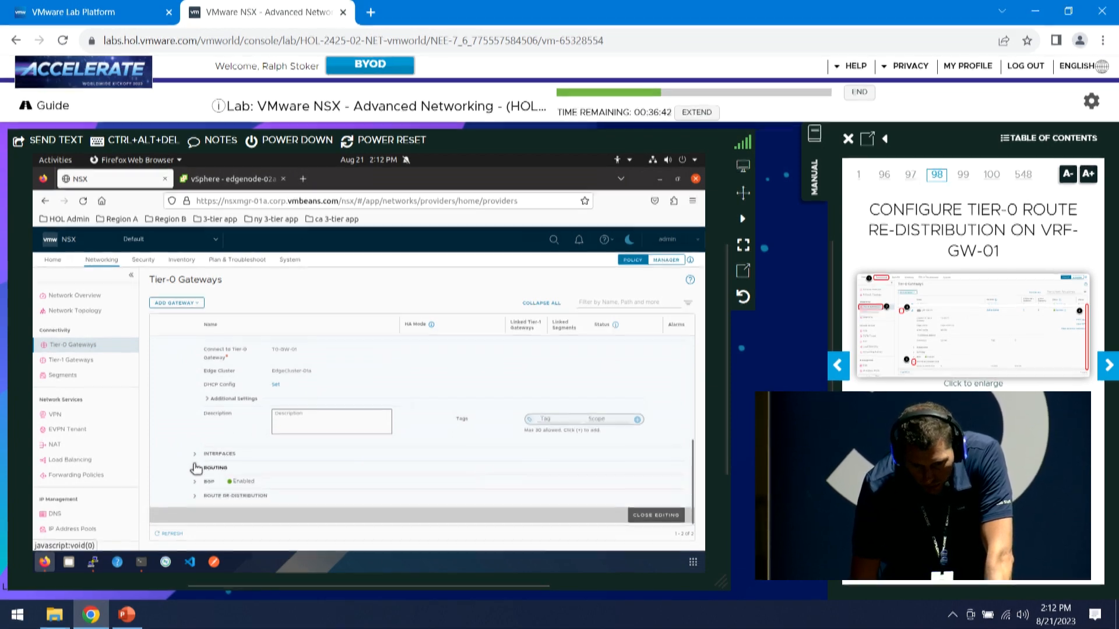
click(194, 497)
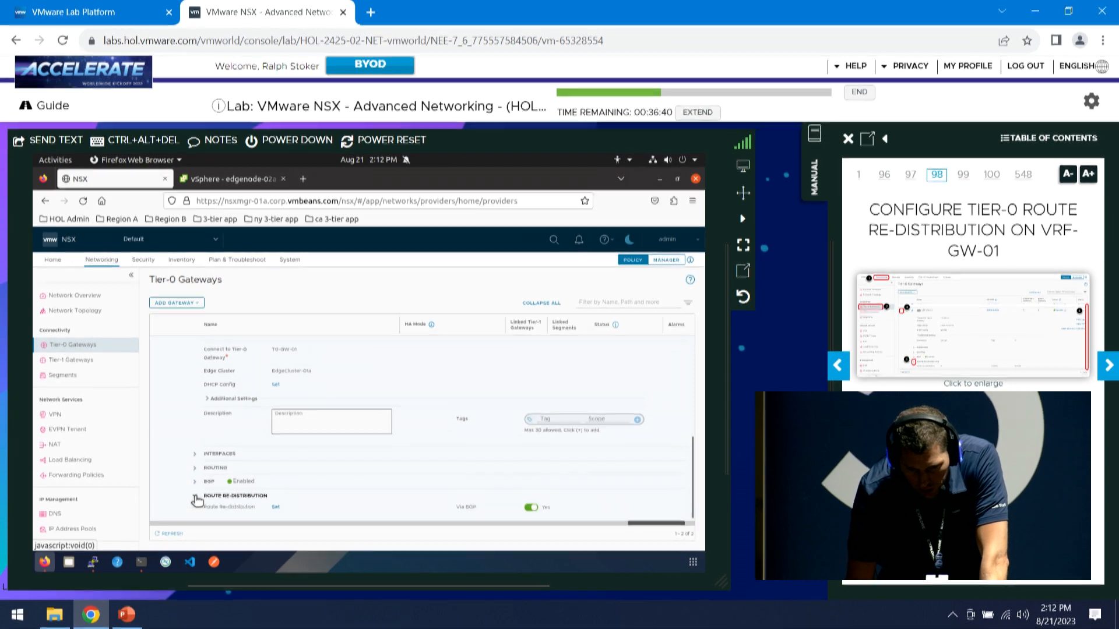
click(277, 507)
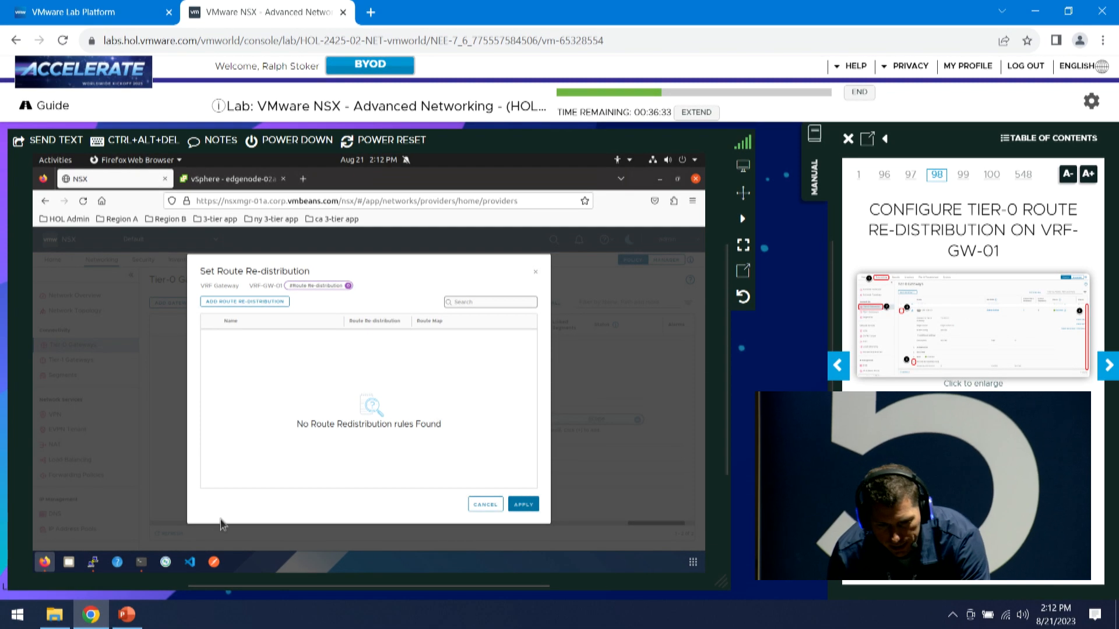
Define a new re-distribution rule 'T1 Connected' sourcing Tier-1 Connected Interfaces & Segments
click(259, 303)
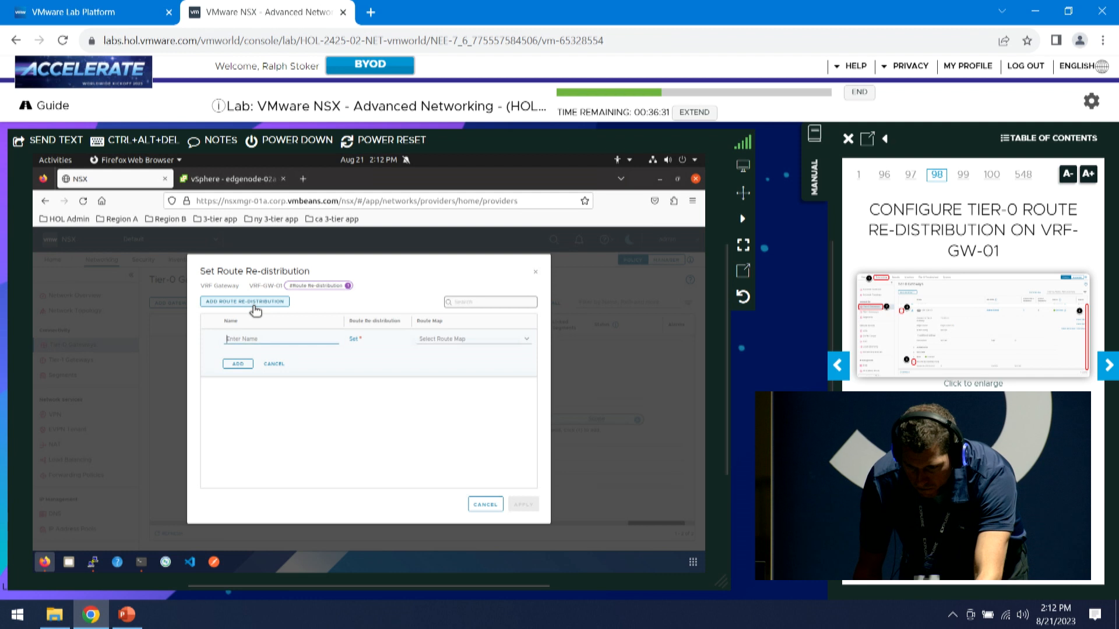
click(1107, 366)
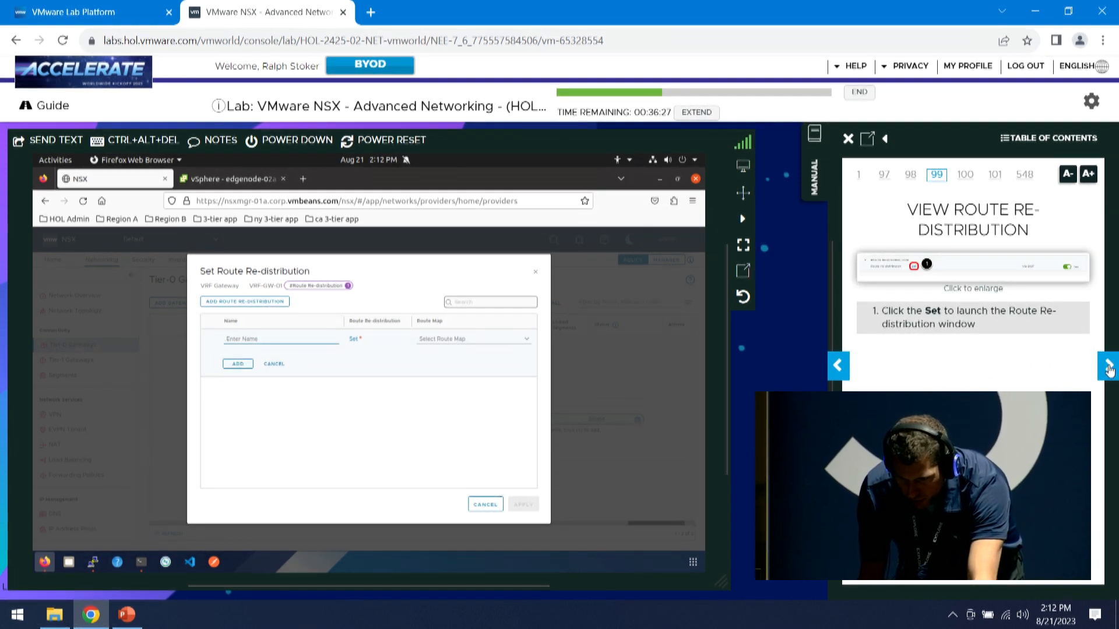
click(1108, 367)
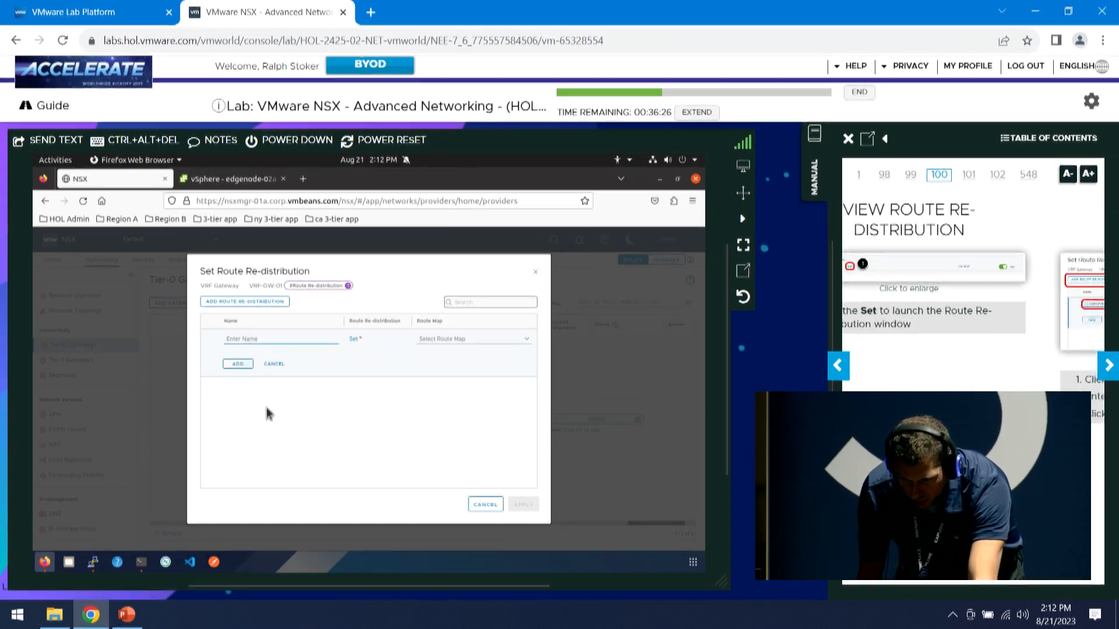
click(284, 338)
text(T1 Conne)
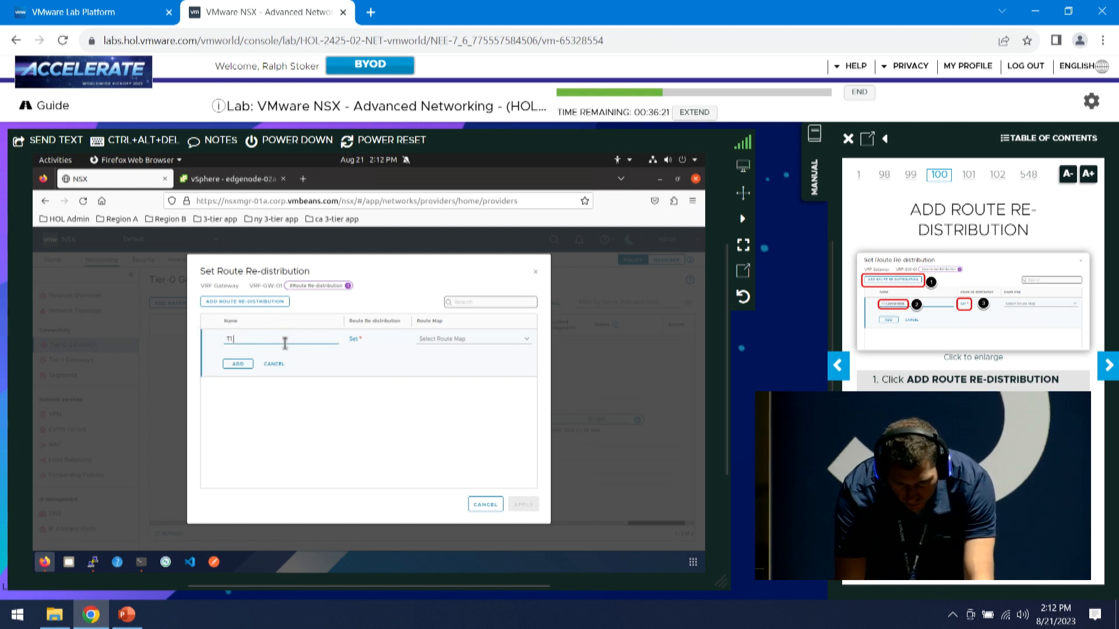
text(cted)
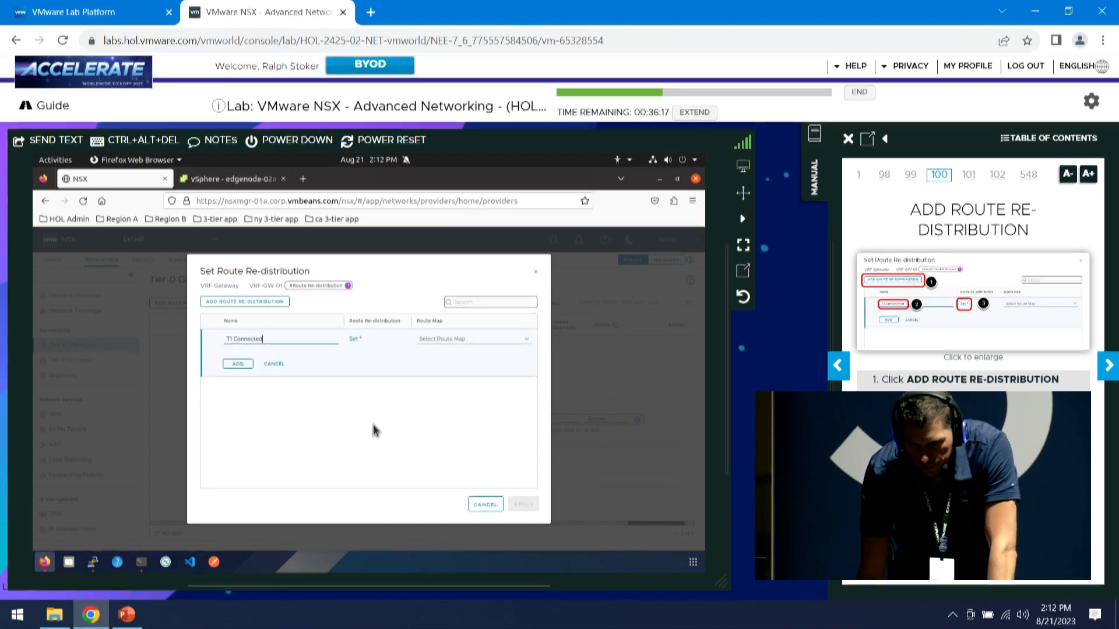
click(353, 339)
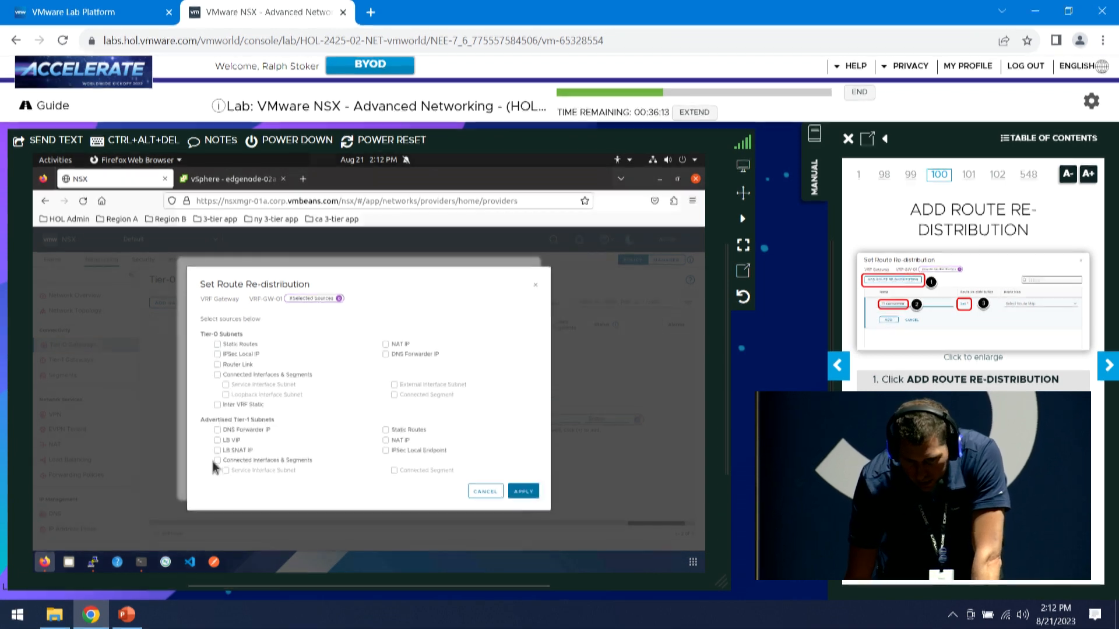
click(217, 461)
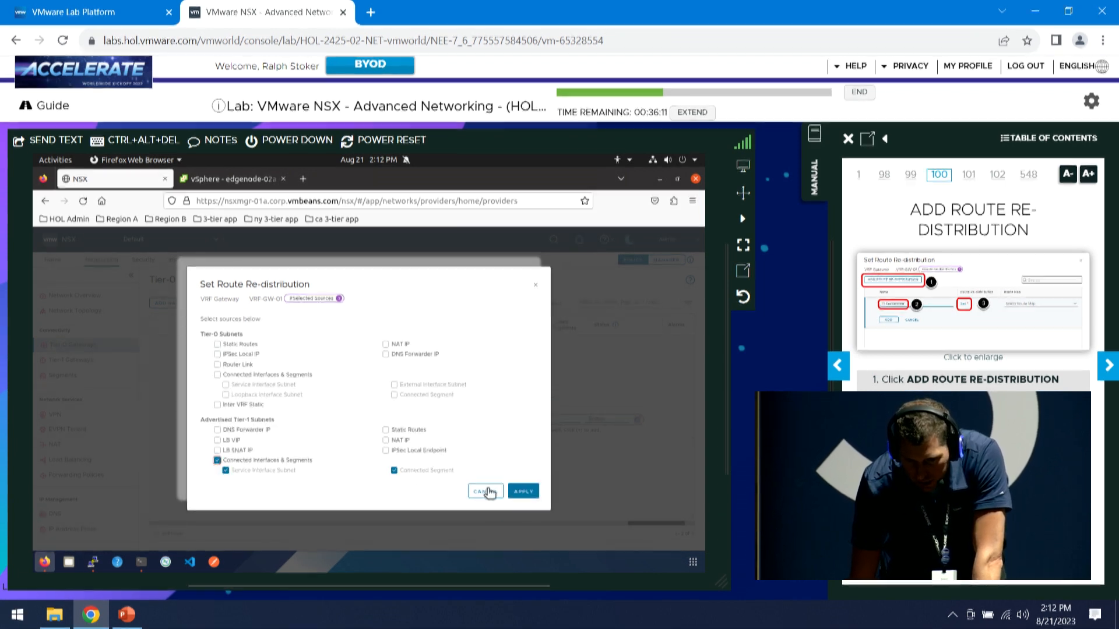
click(524, 492)
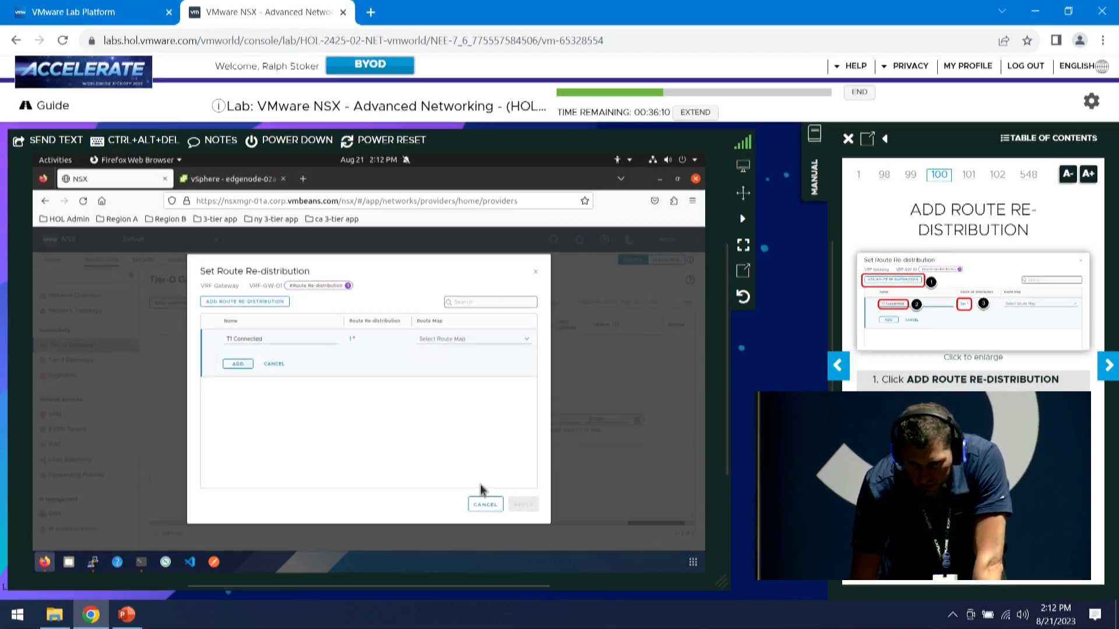
Add the T1 Connected rule, apply it, and save VRF-GW-01
click(237, 366)
click(522, 504)
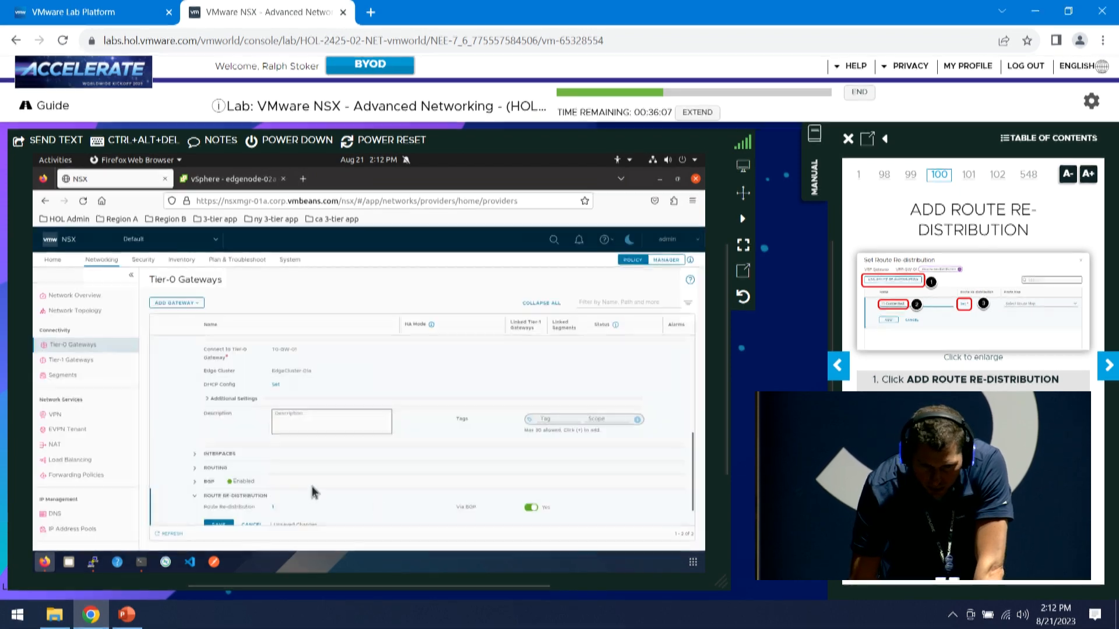
click(219, 524)
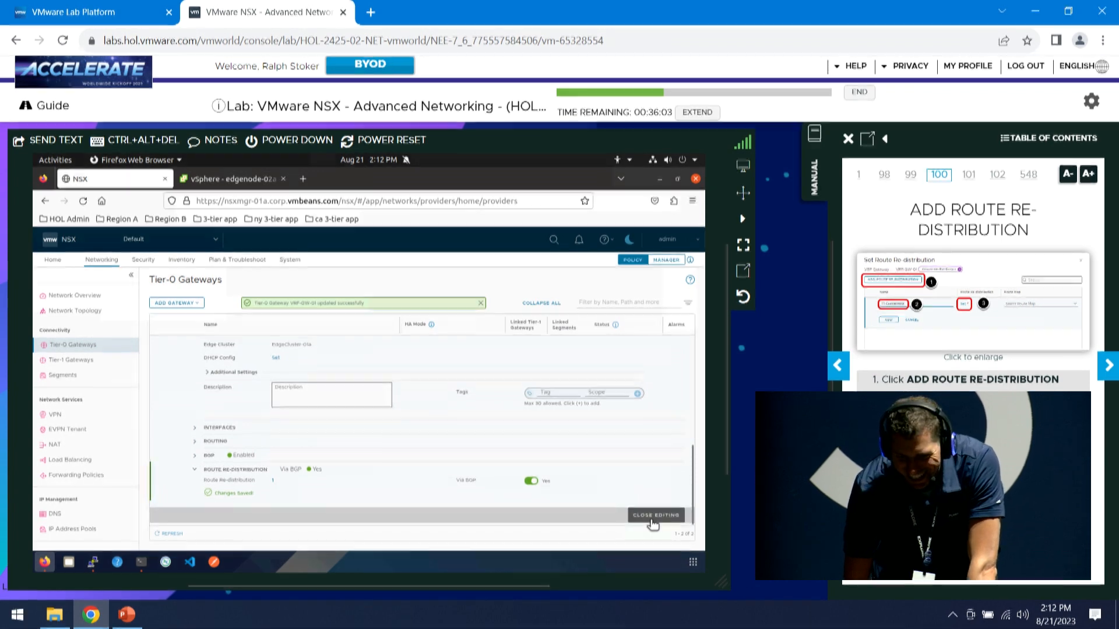
click(653, 515)
click(1108, 365)
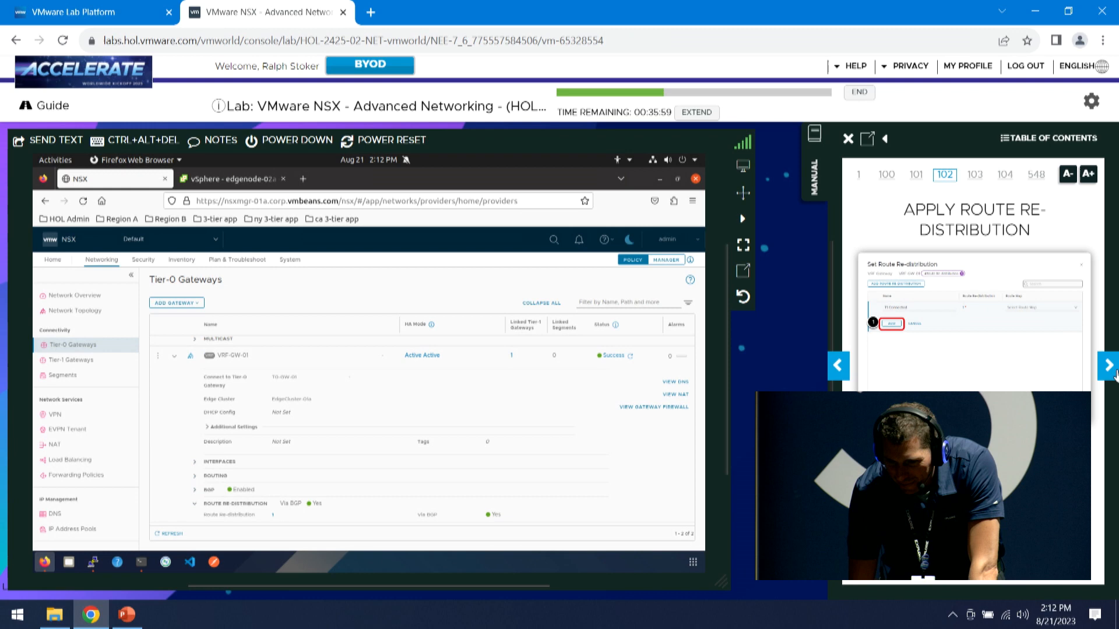
click(1113, 369)
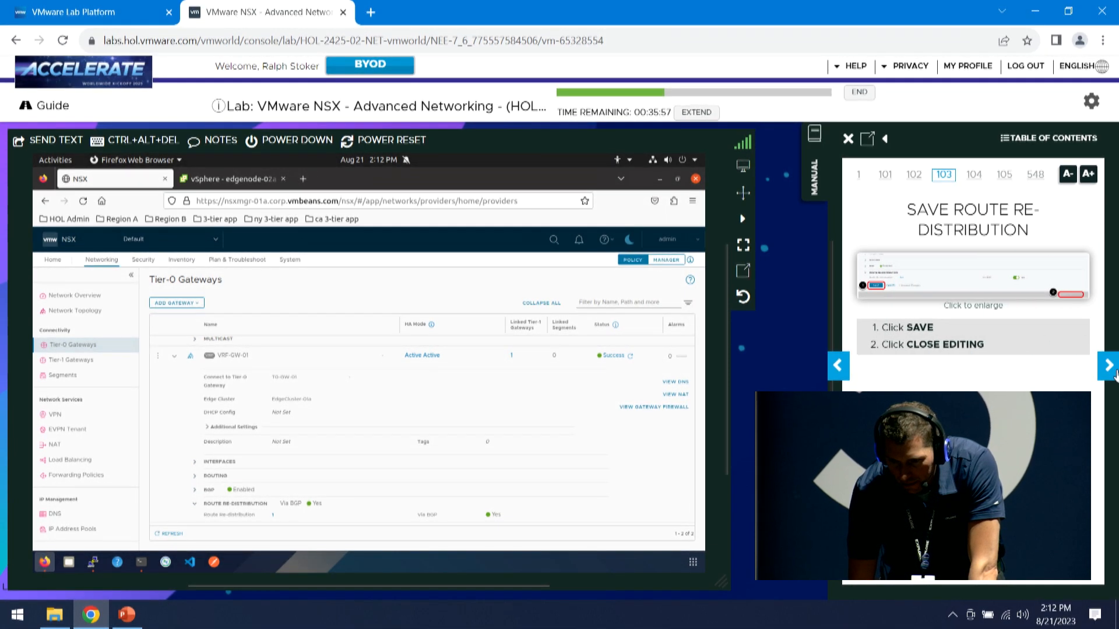
Page the lab manual to Create Segment LS-DB and show the Segments list
click(1115, 368)
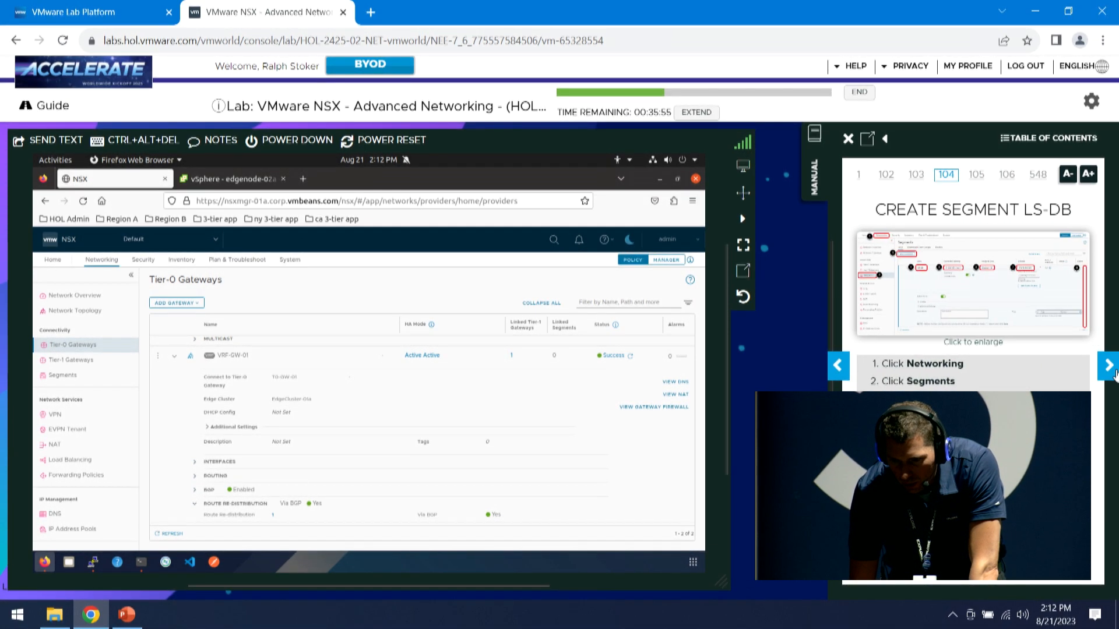
click(1114, 370)
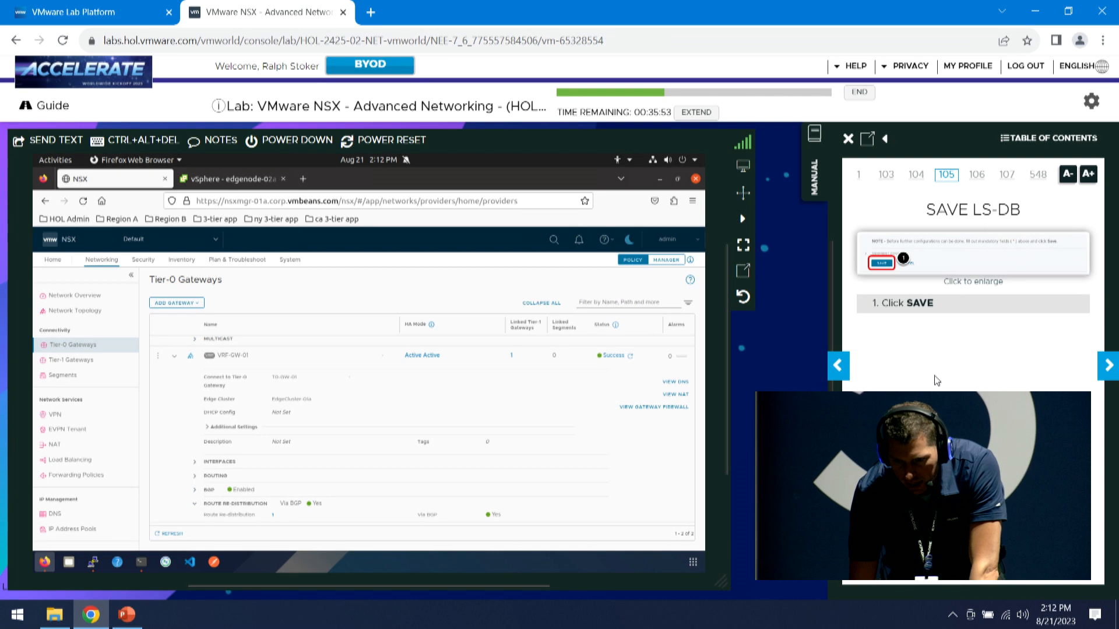
click(839, 368)
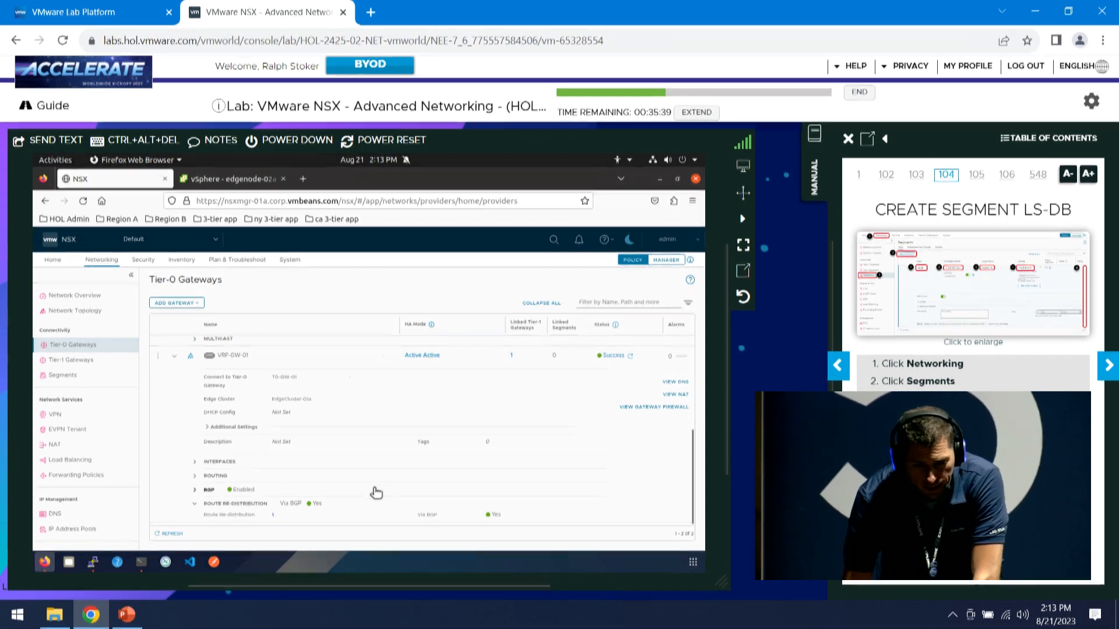
click(71, 377)
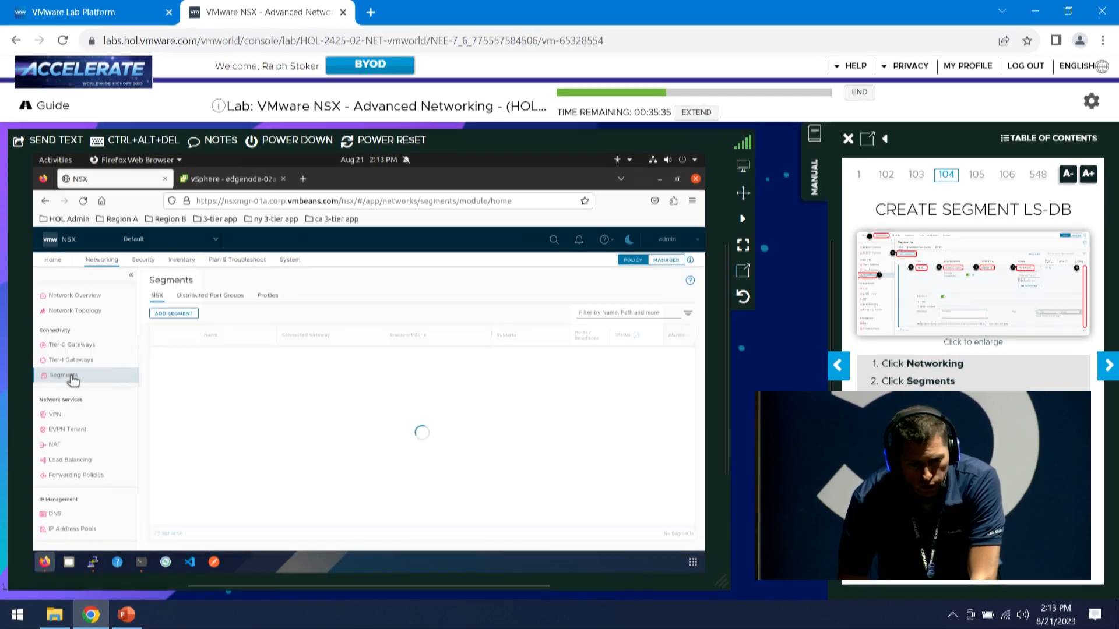
Start a new segment LS-db connected to T1-GW-01 in transport zone Overlay-TZ
click(177, 315)
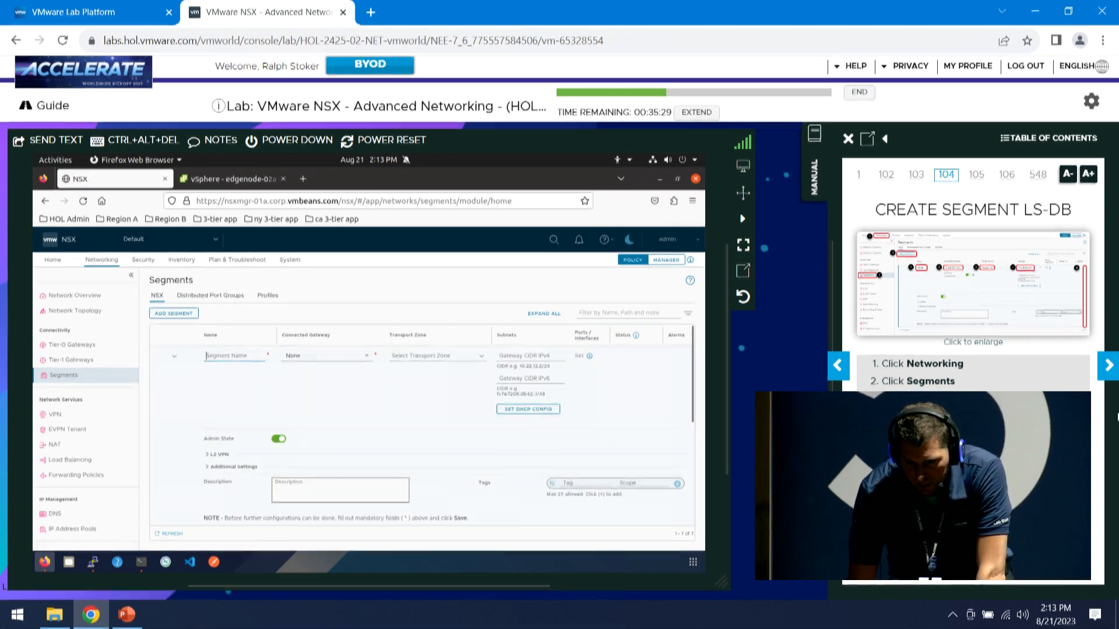
click(1106, 366)
click(246, 357)
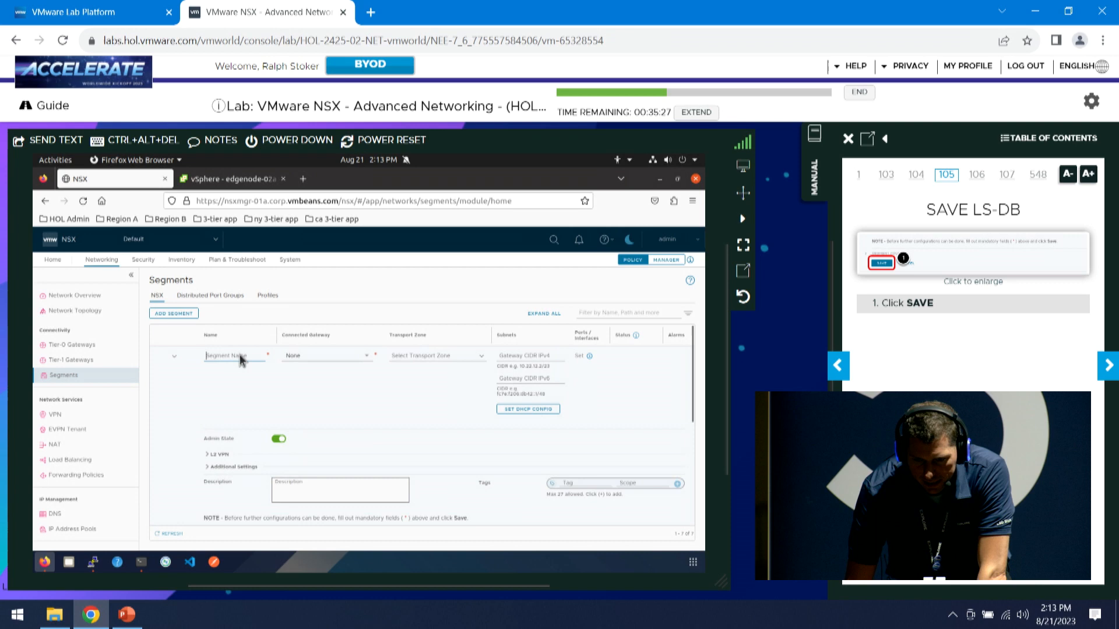
click(837, 366)
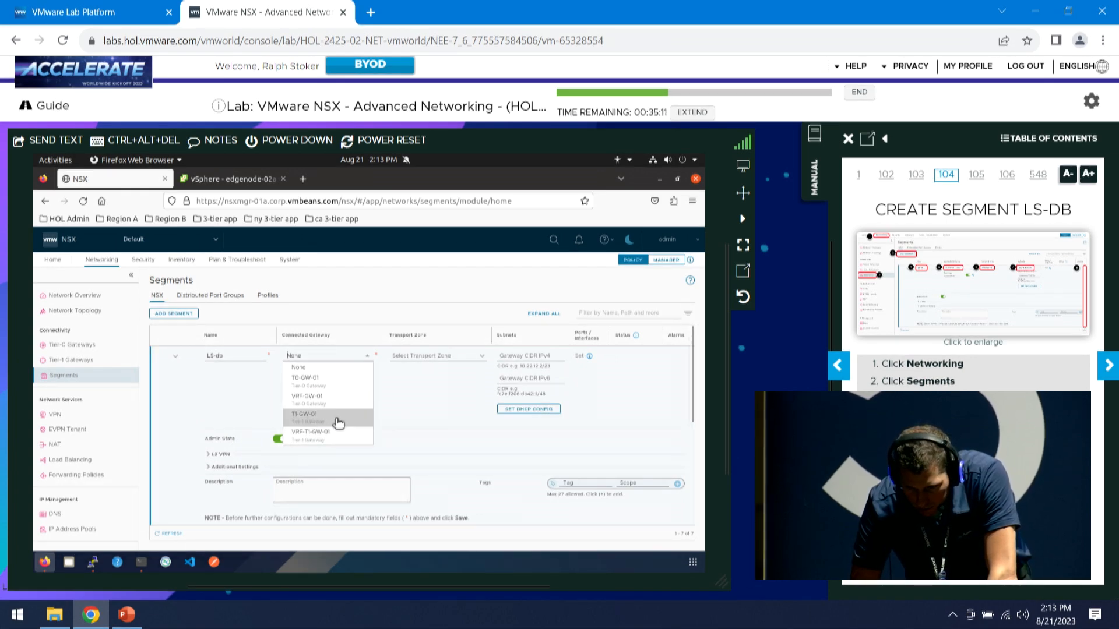
click(339, 424)
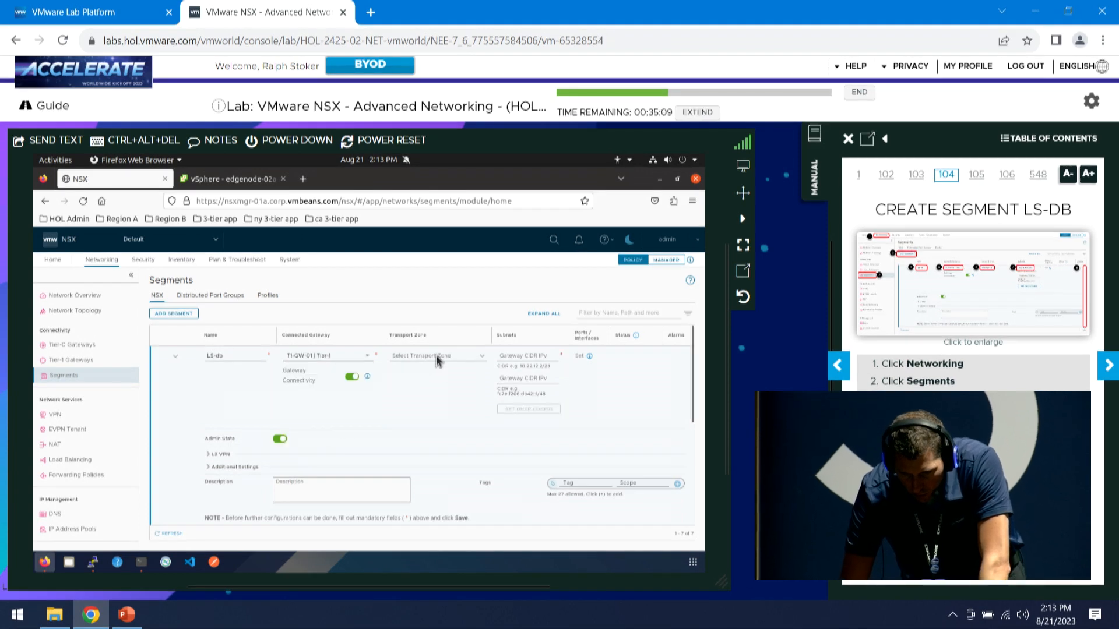
click(437, 358)
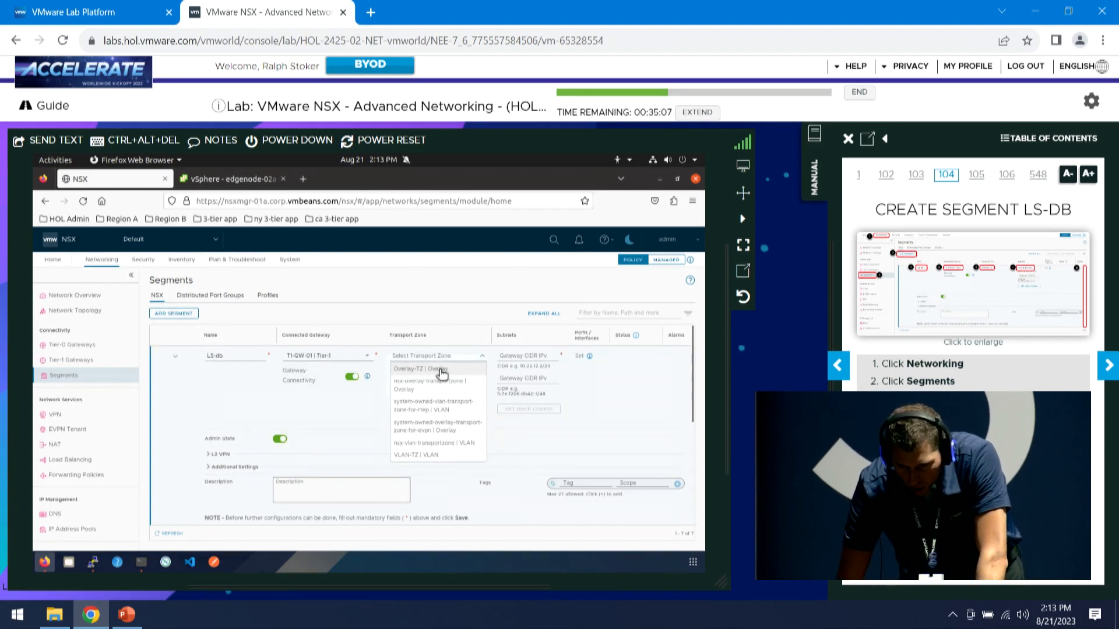
click(441, 372)
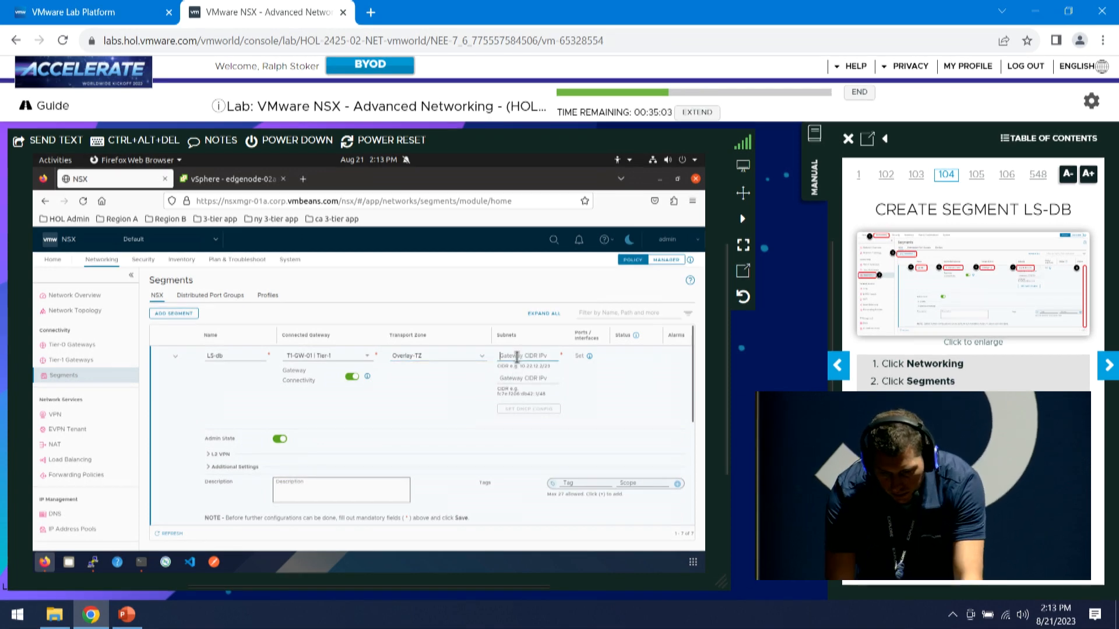
Enter the LS-db gateway subnet and save the segment, declining further configuration
click(517, 356)
text(172.16.10.)
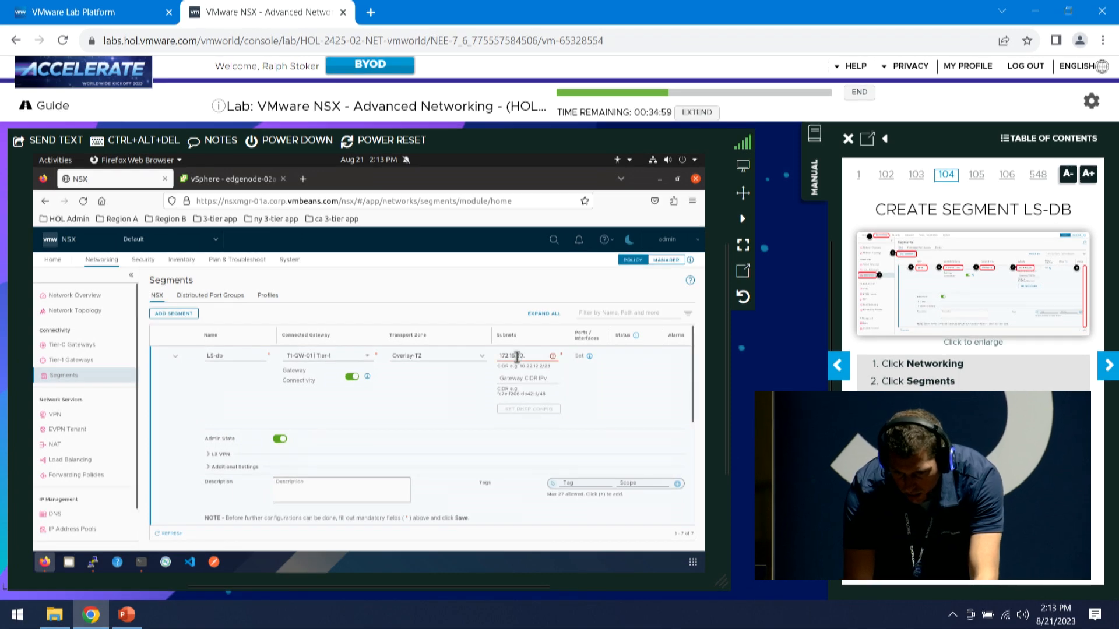
text(1/24)
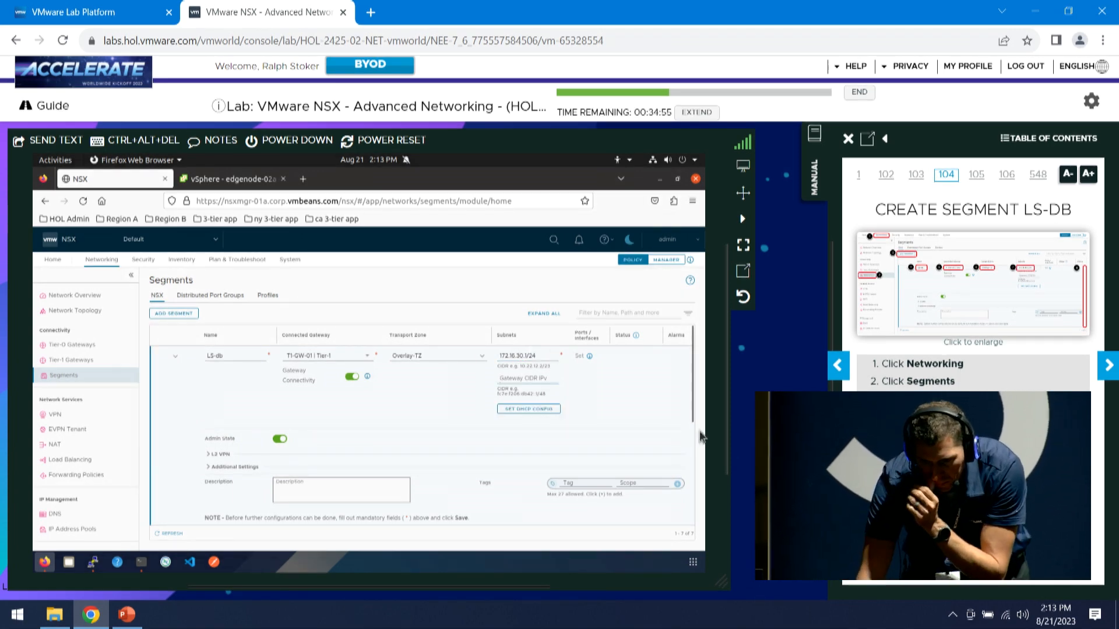
scroll(553, 426, down, 2)
click(552, 434)
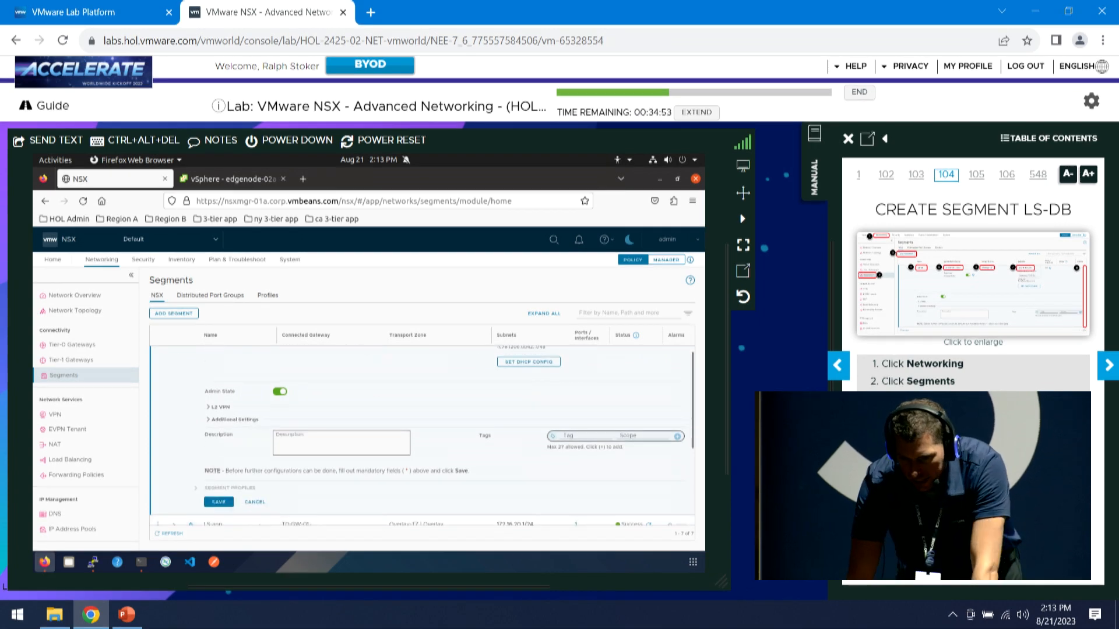
click(1108, 366)
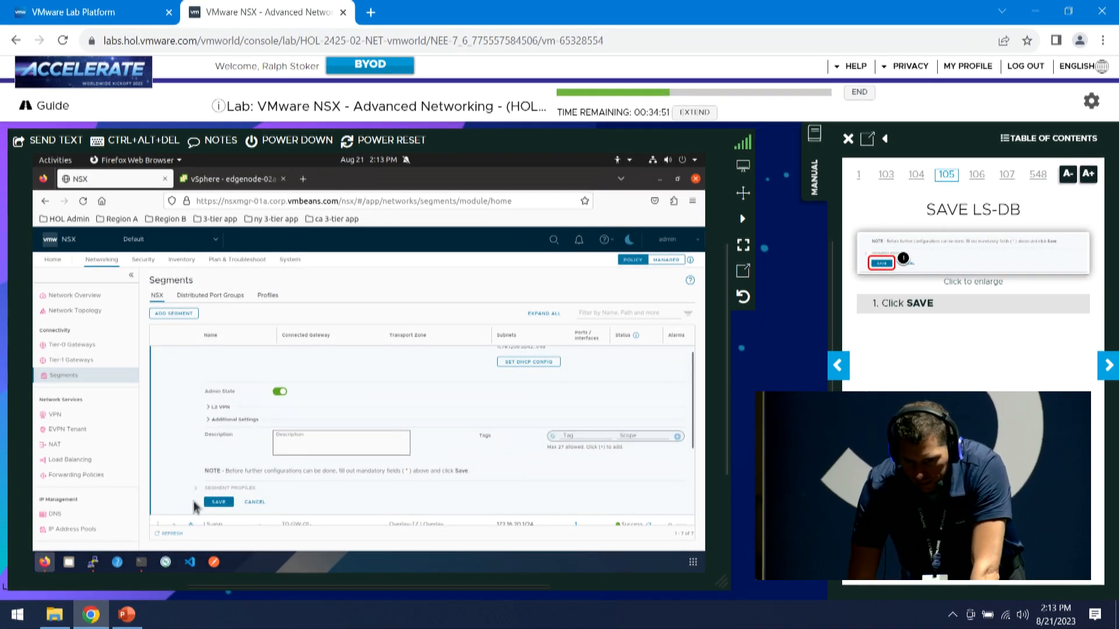
click(218, 501)
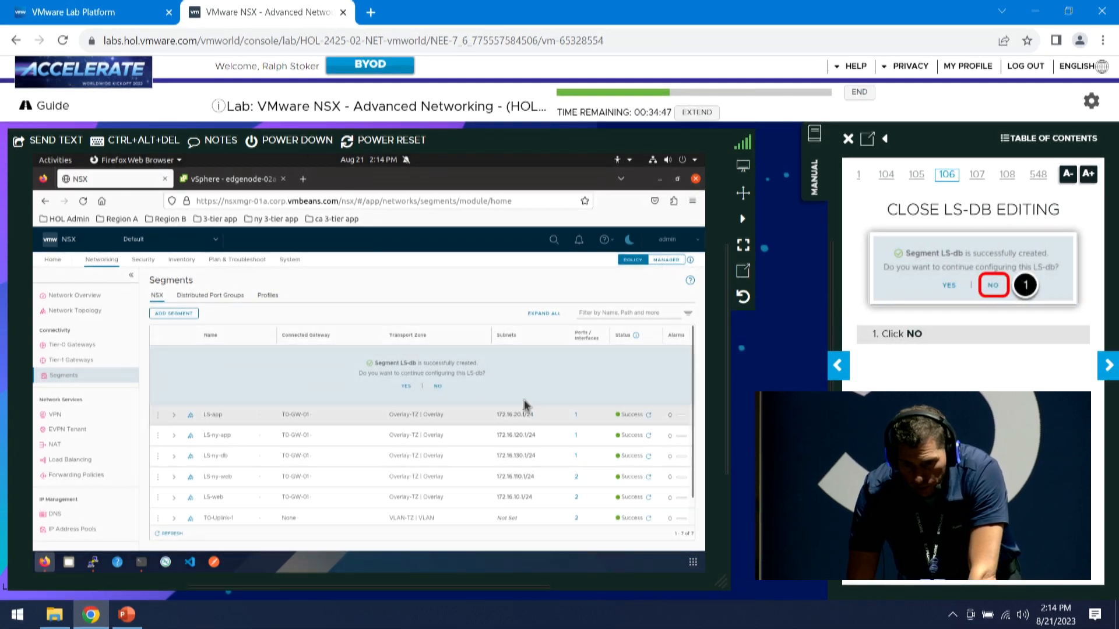
click(439, 387)
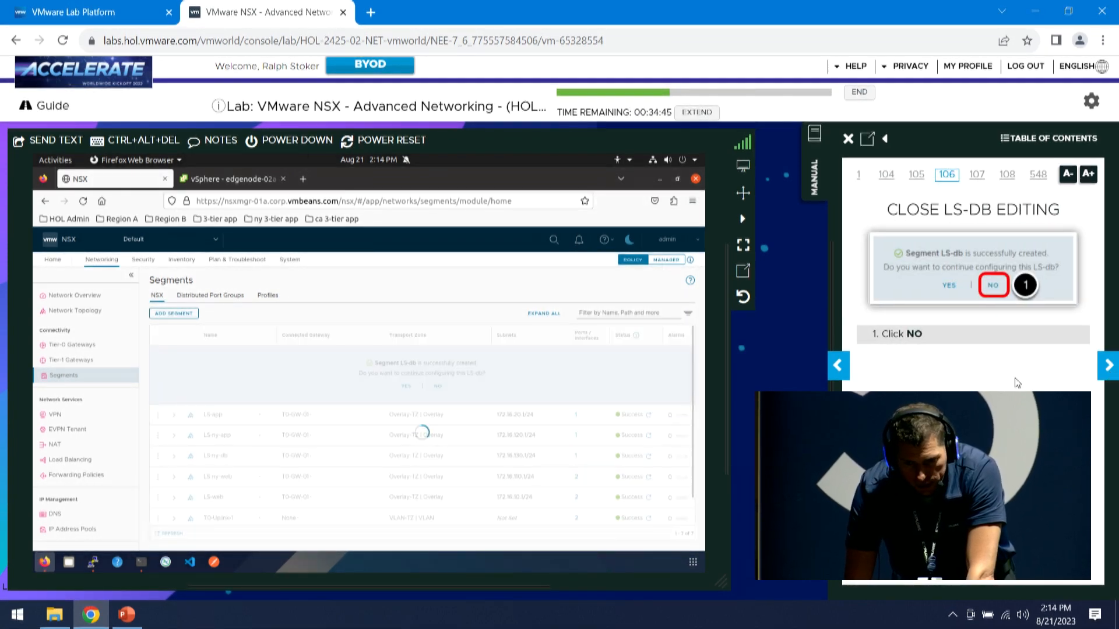
click(1106, 367)
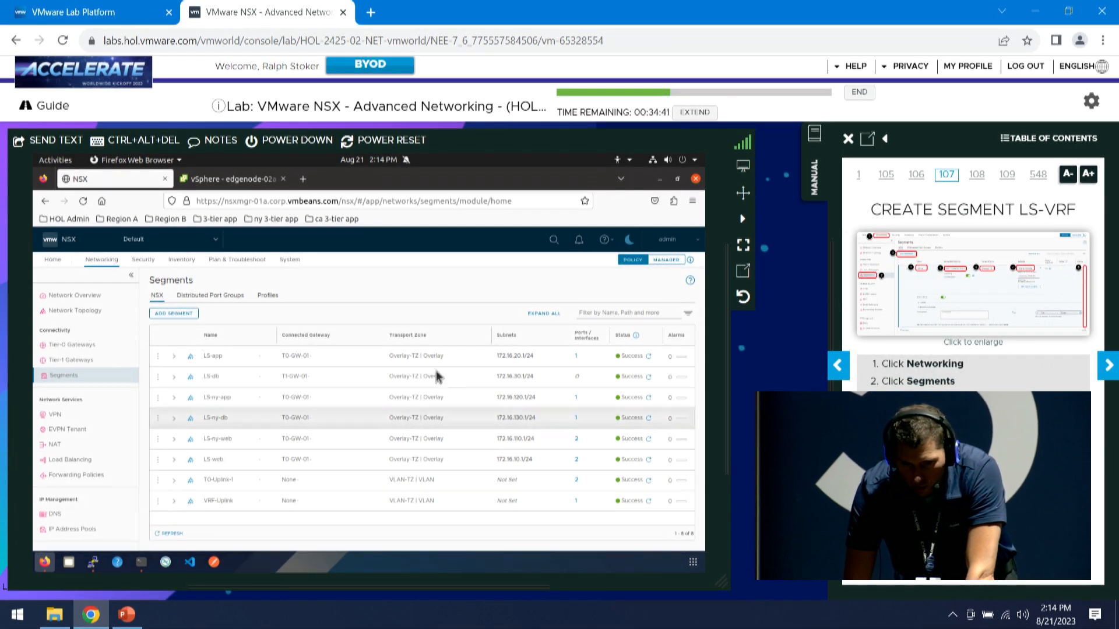
Start a new segment LS-vrf connected to VRF-T1-GW-01 in transport zone Overlay-TZ
click(186, 313)
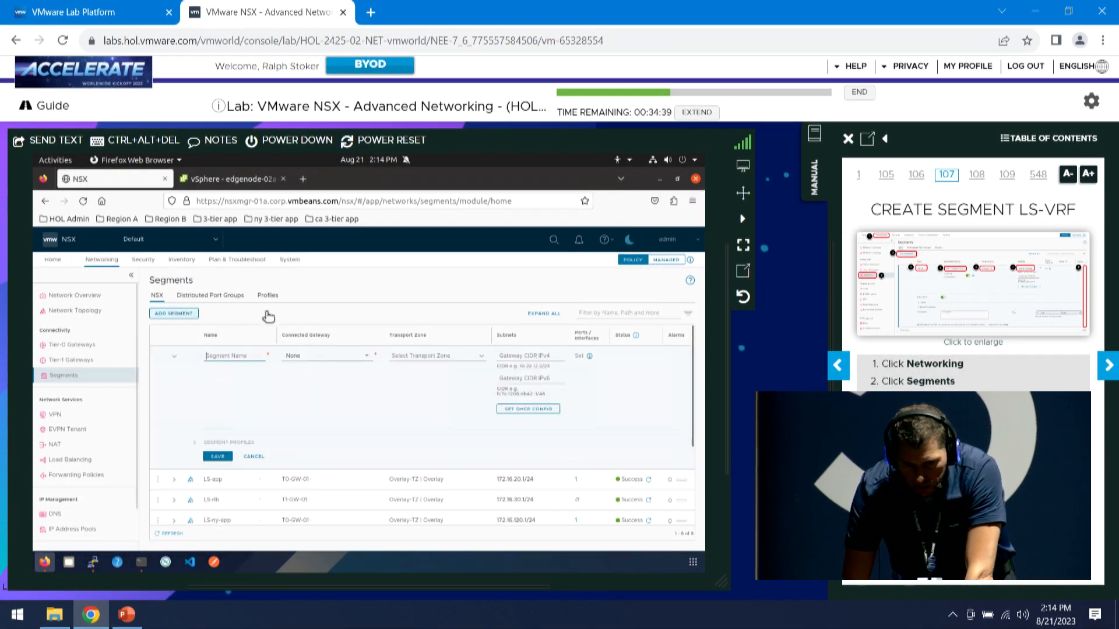
click(249, 355)
text(LS-)
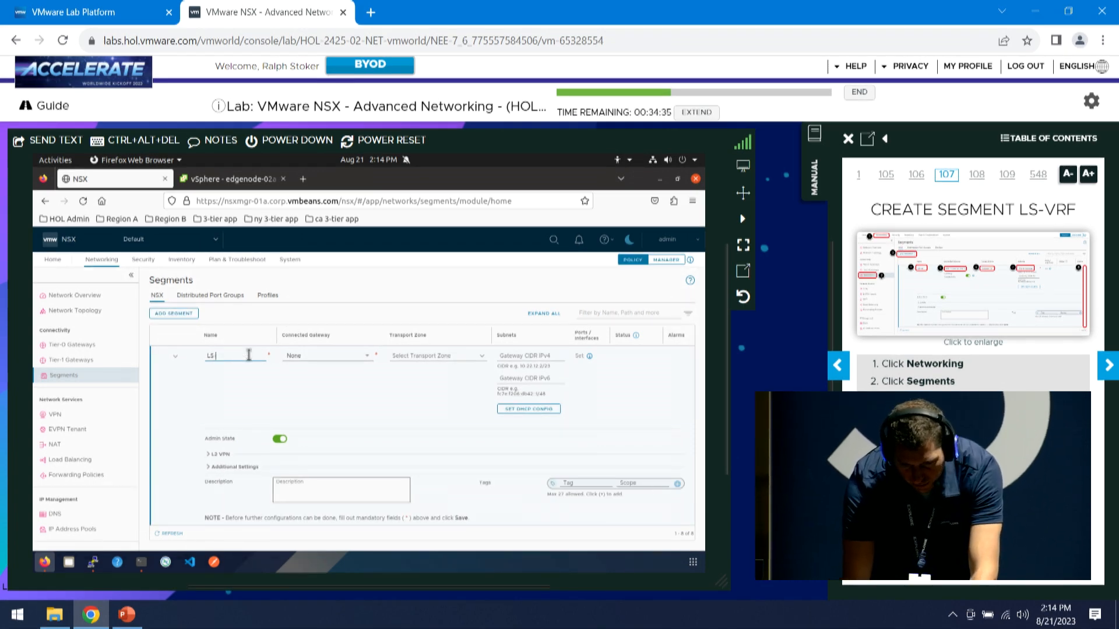
text(vrf)
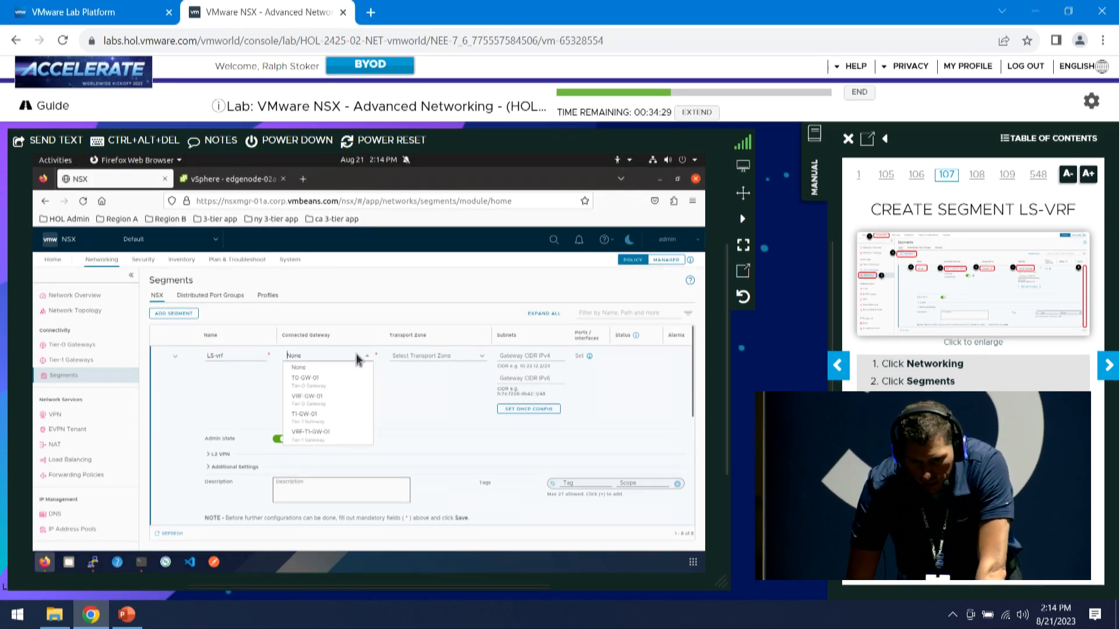
click(323, 443)
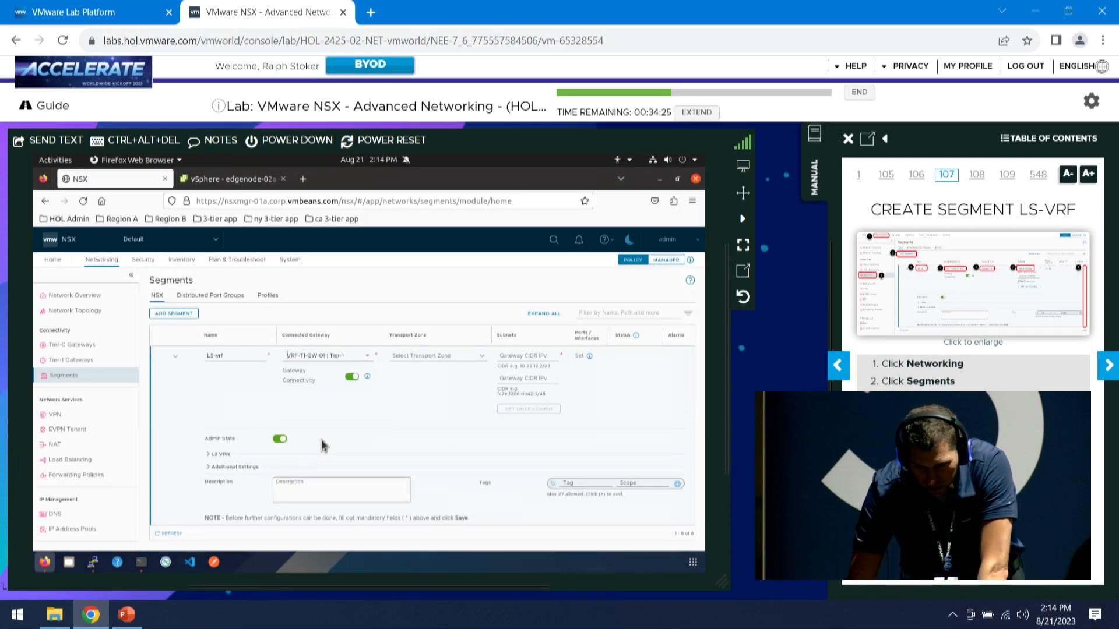
click(455, 357)
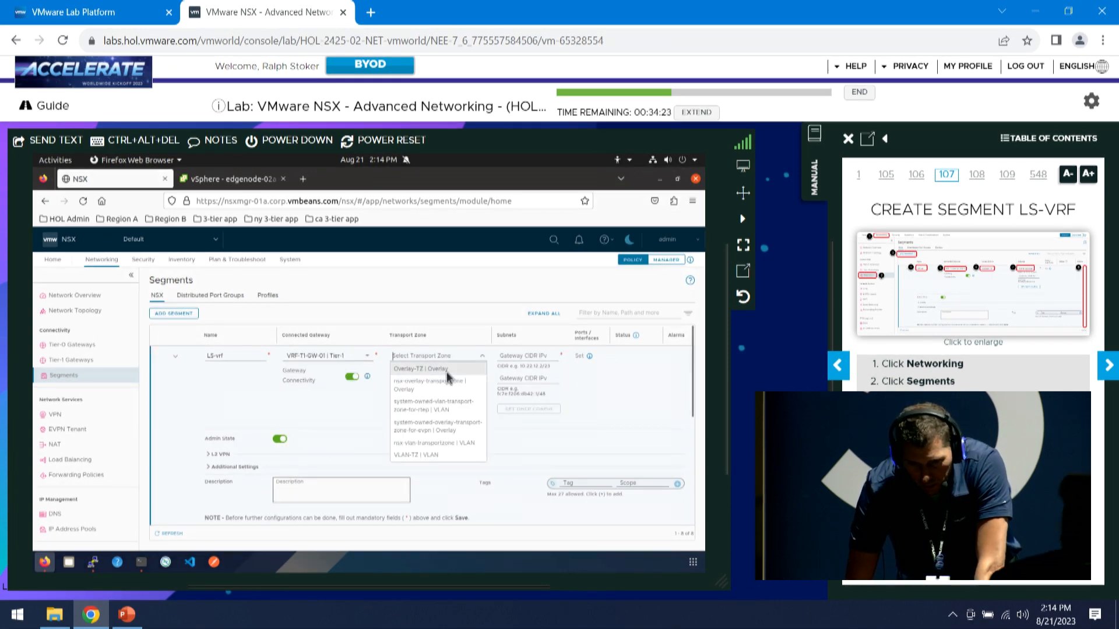
click(420, 371)
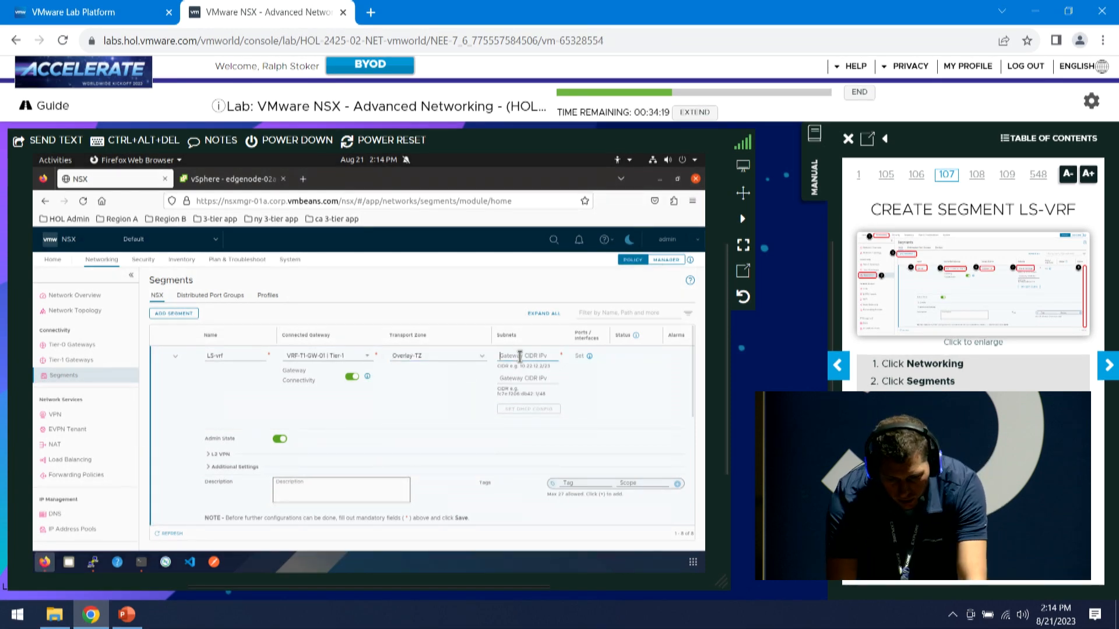
Give LS-vrf gateway subnet 172.16.100.1/24 and save it, skipping further configuration
text(172.16.10)
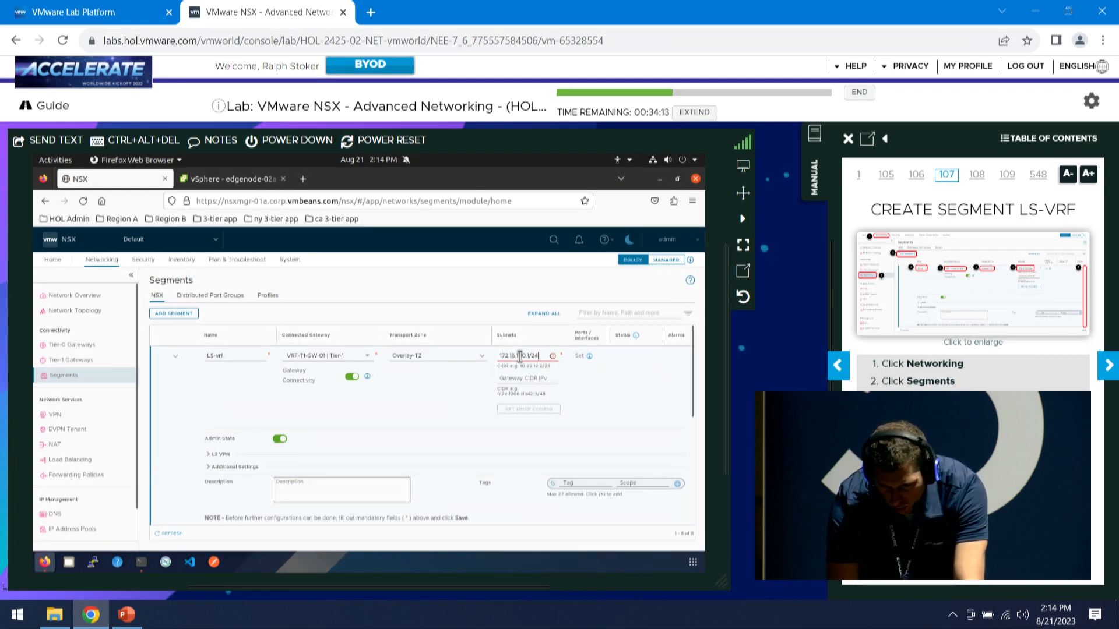
text(0.1/24)
key(Tab)
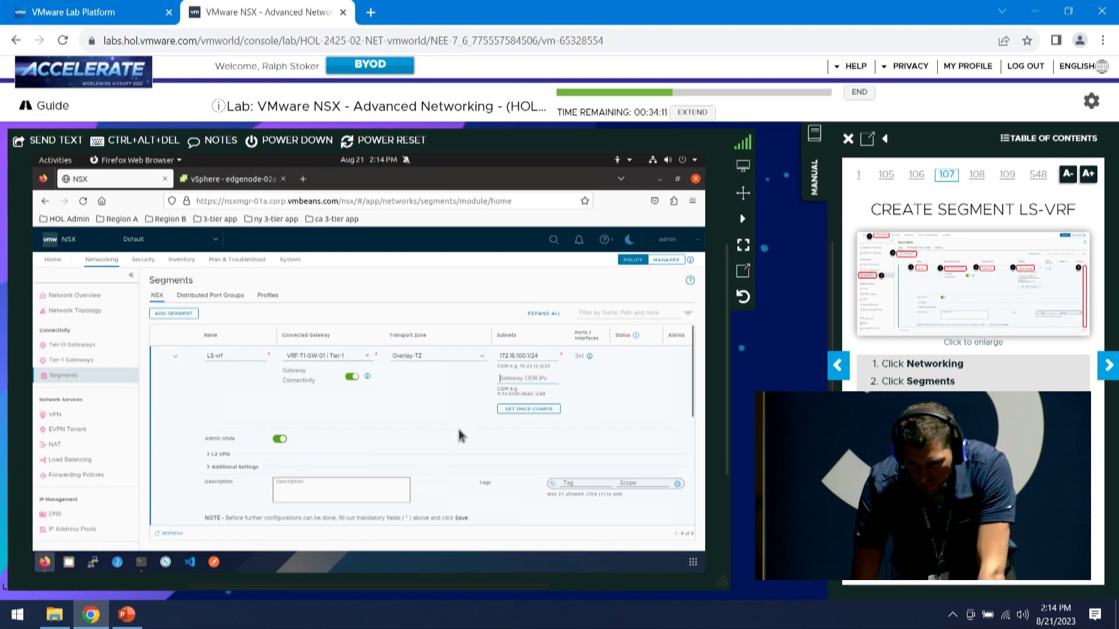
scroll(458, 434, down, 3)
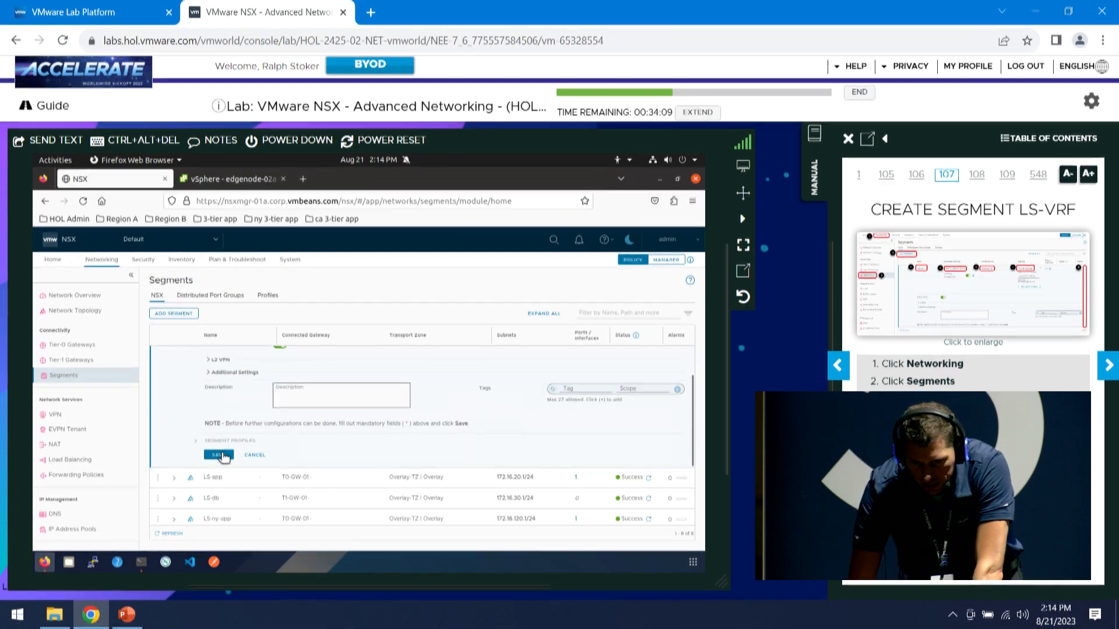
click(220, 455)
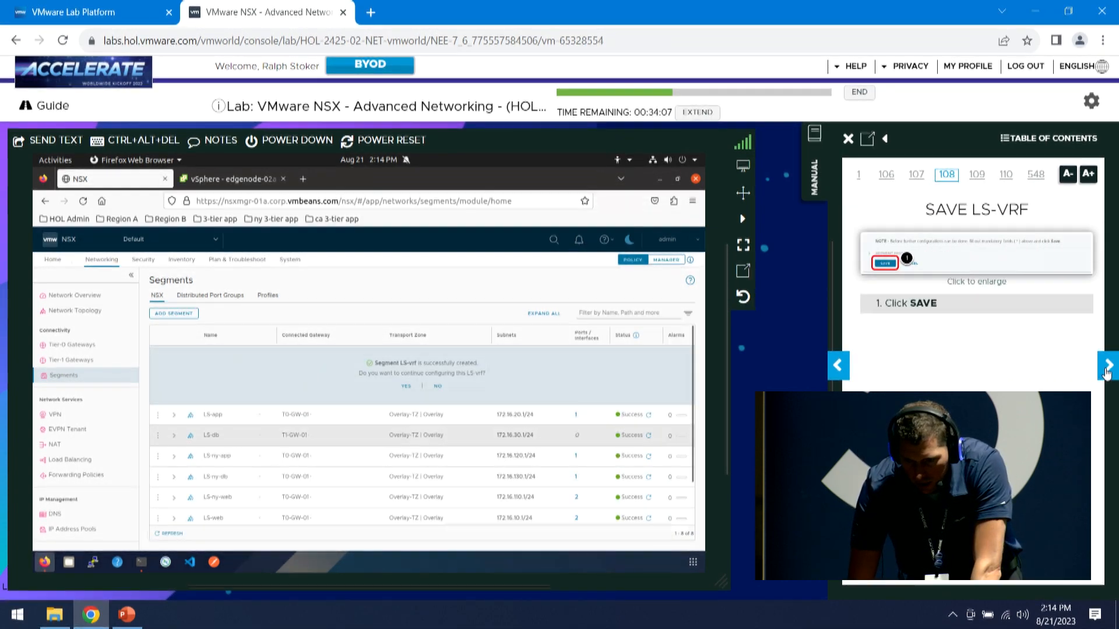
click(1105, 370)
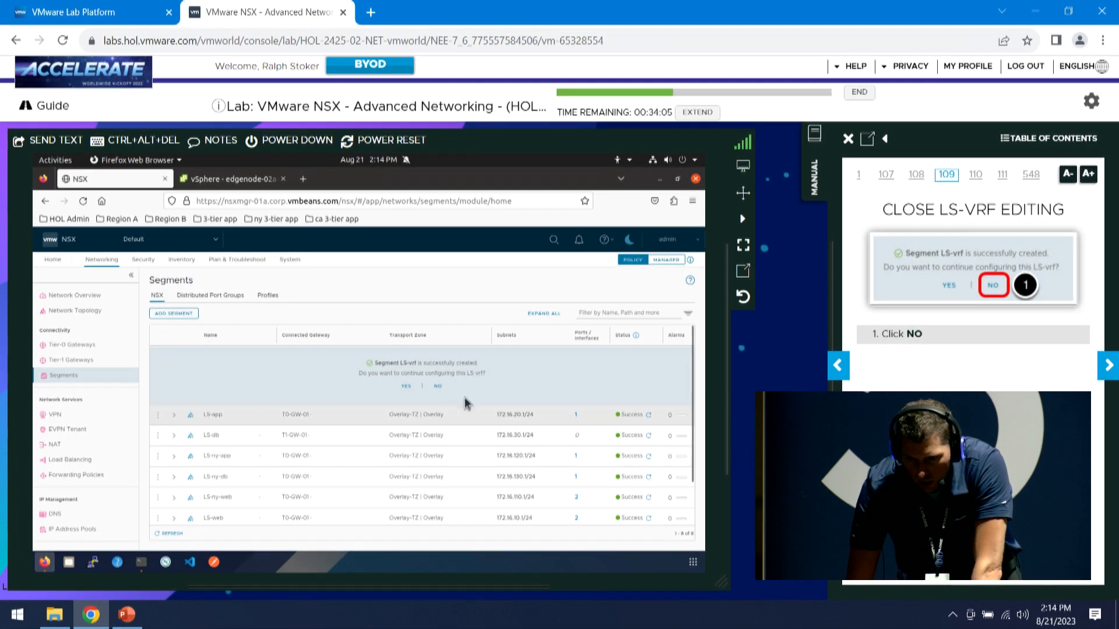
click(438, 386)
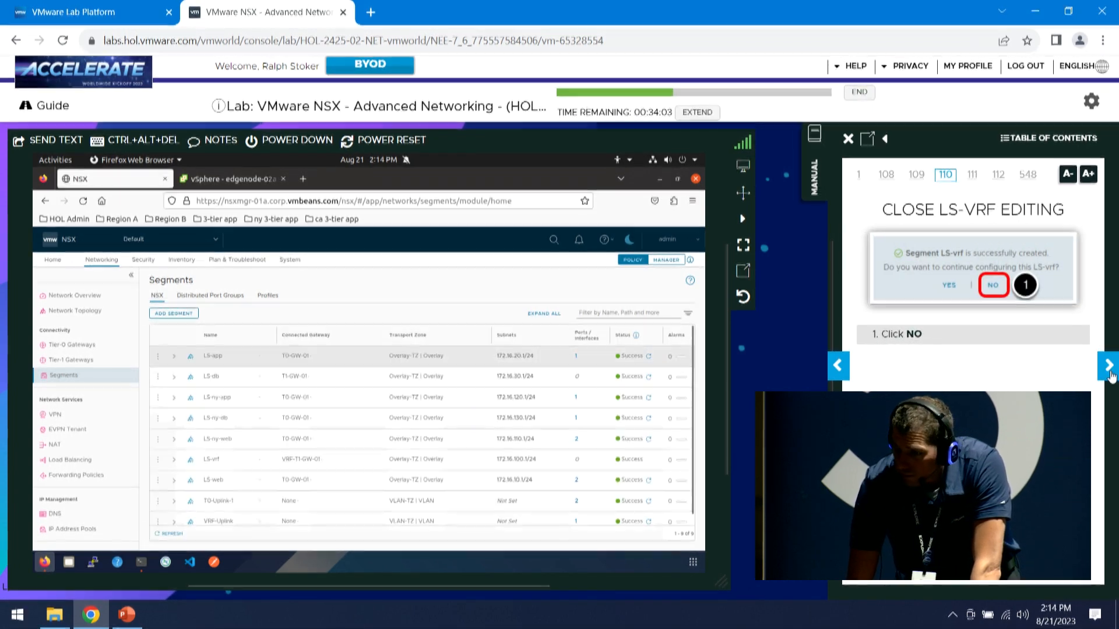
click(1108, 365)
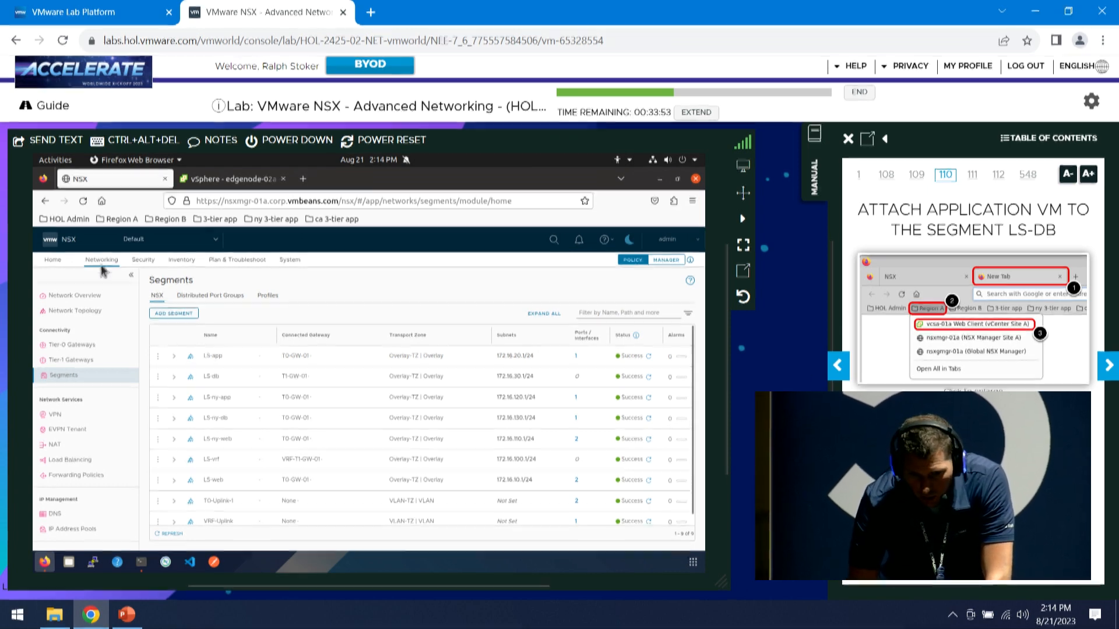
In the vSphere Client, open Edit Settings for the db-01a virtual machine
click(211, 180)
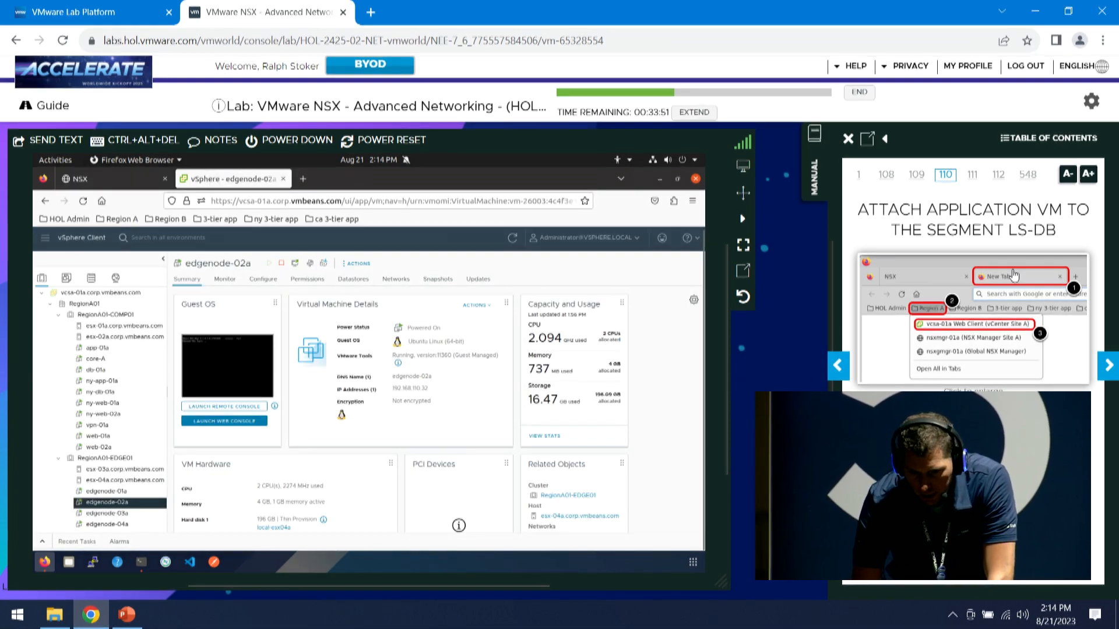
click(1107, 367)
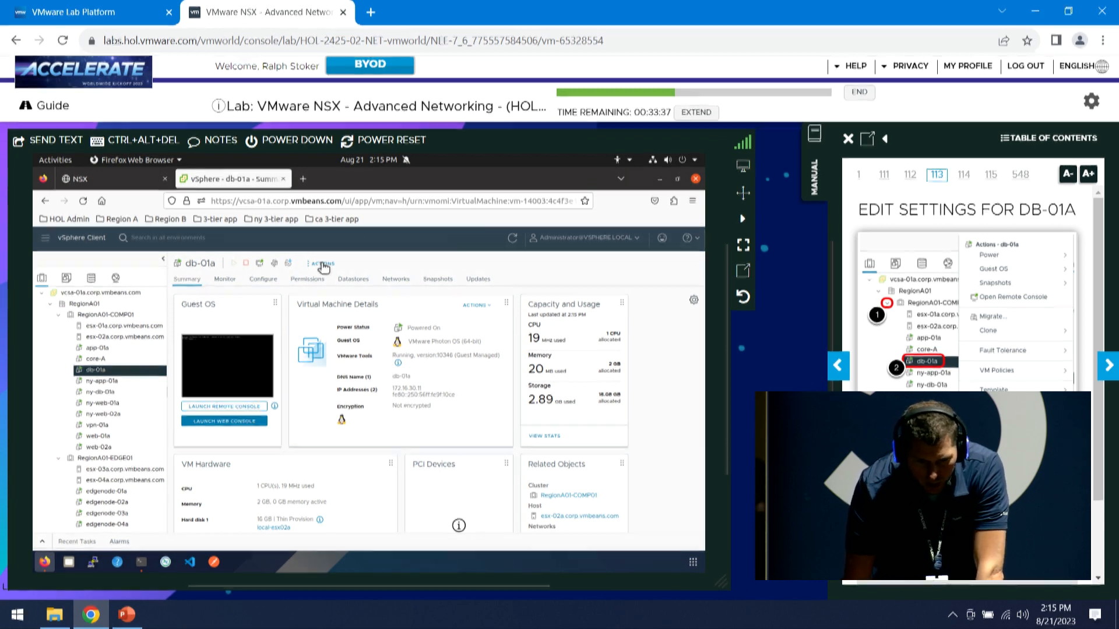
click(324, 265)
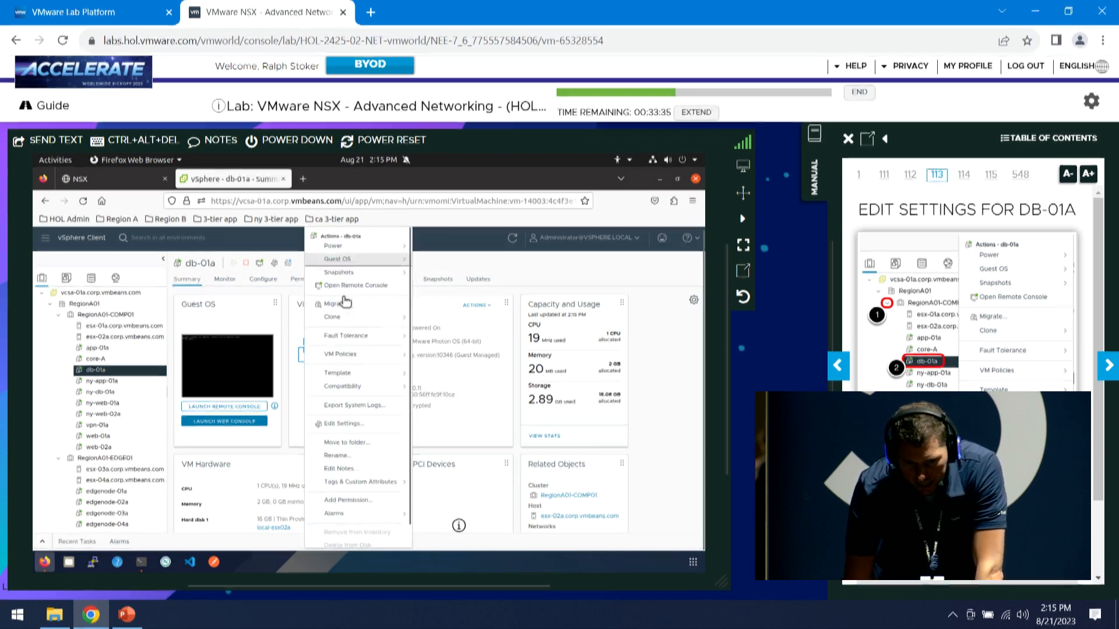
click(342, 424)
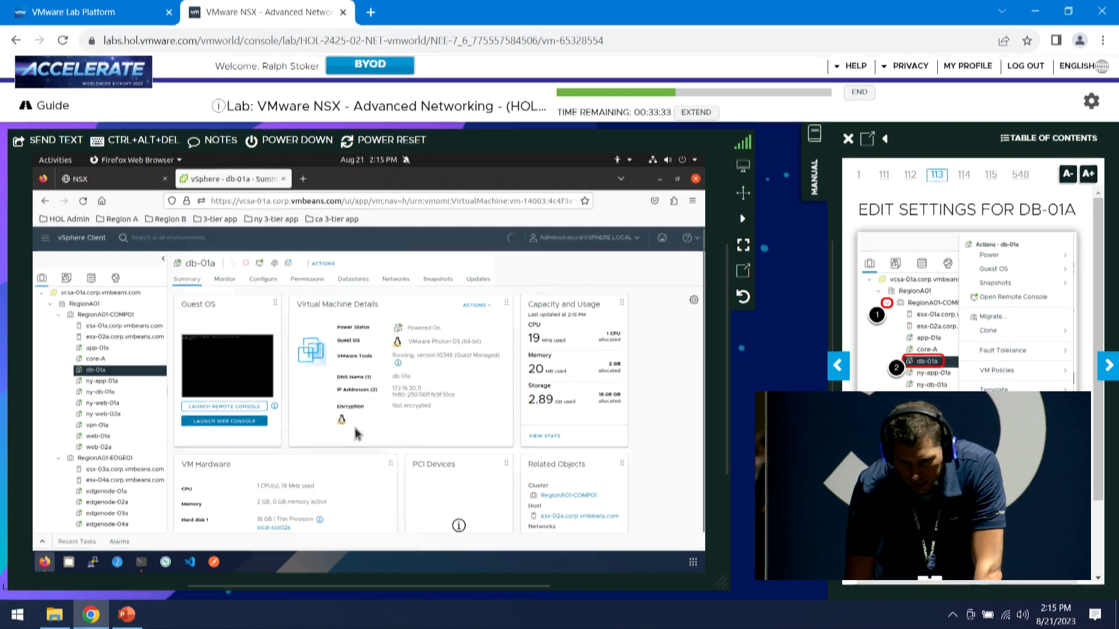
click(1108, 367)
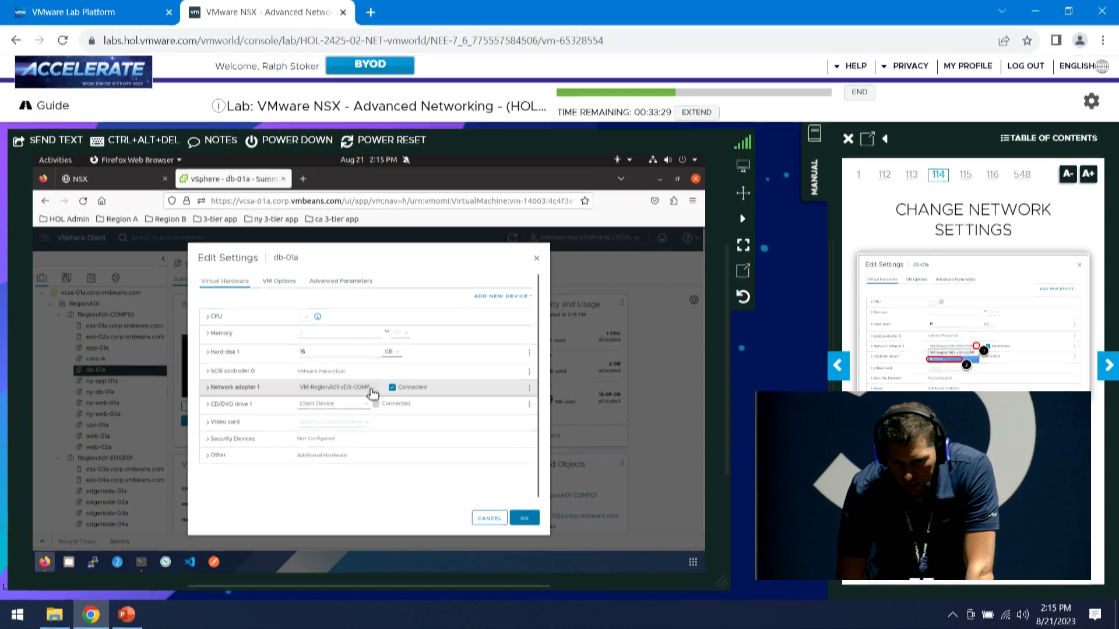
Connect db-01a's Network adapter 1 to the LS-db segment and save the VM's Edit Settings
click(367, 390)
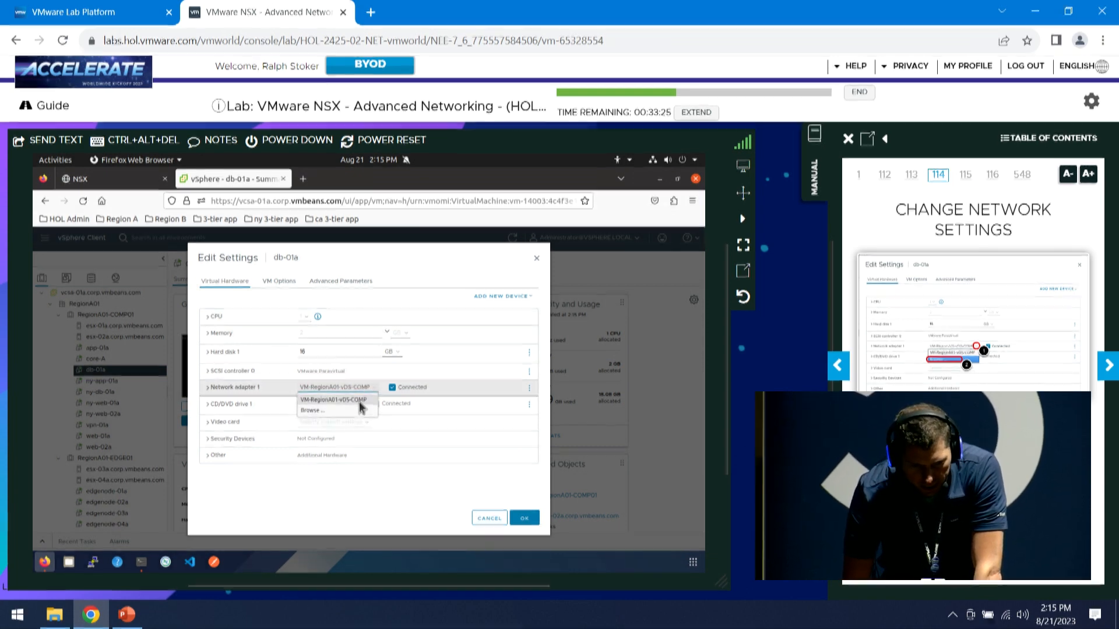
click(346, 412)
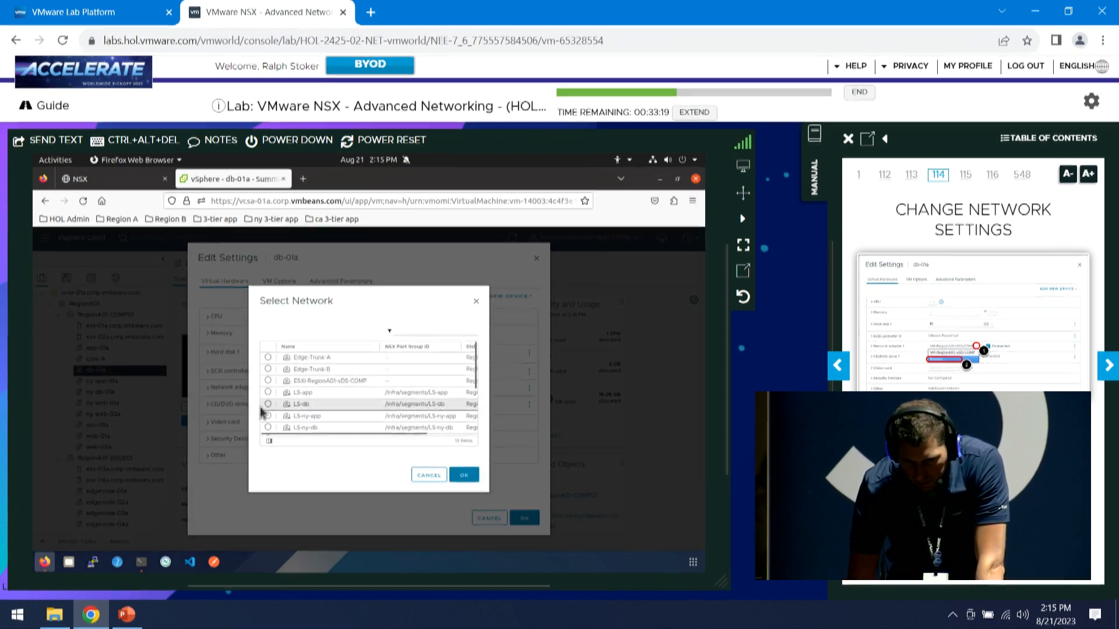
click(343, 406)
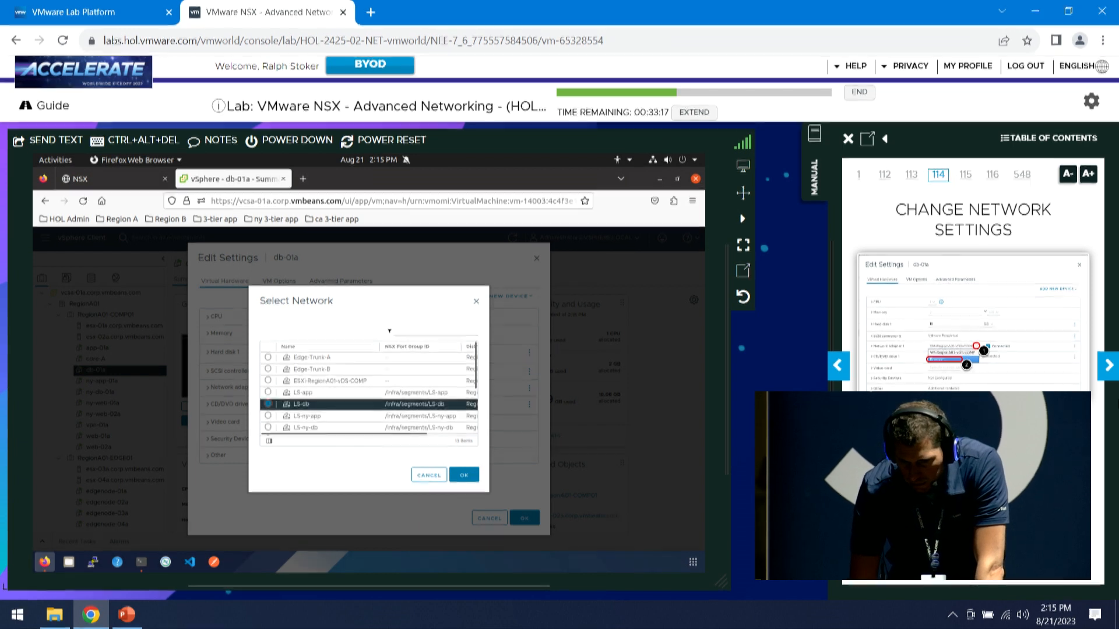
click(1107, 365)
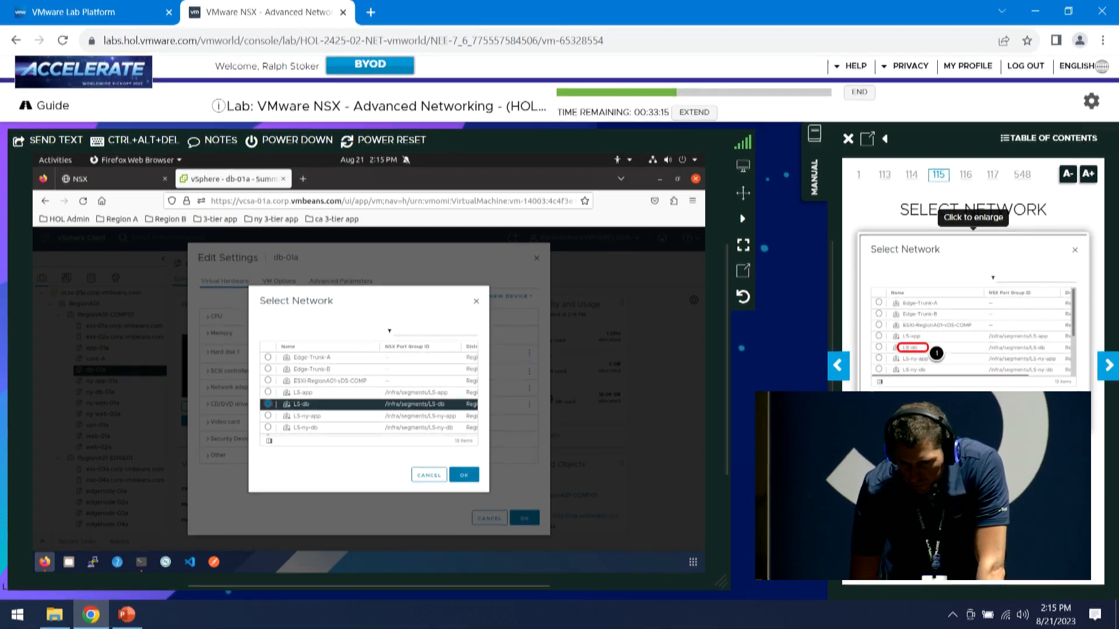
click(469, 479)
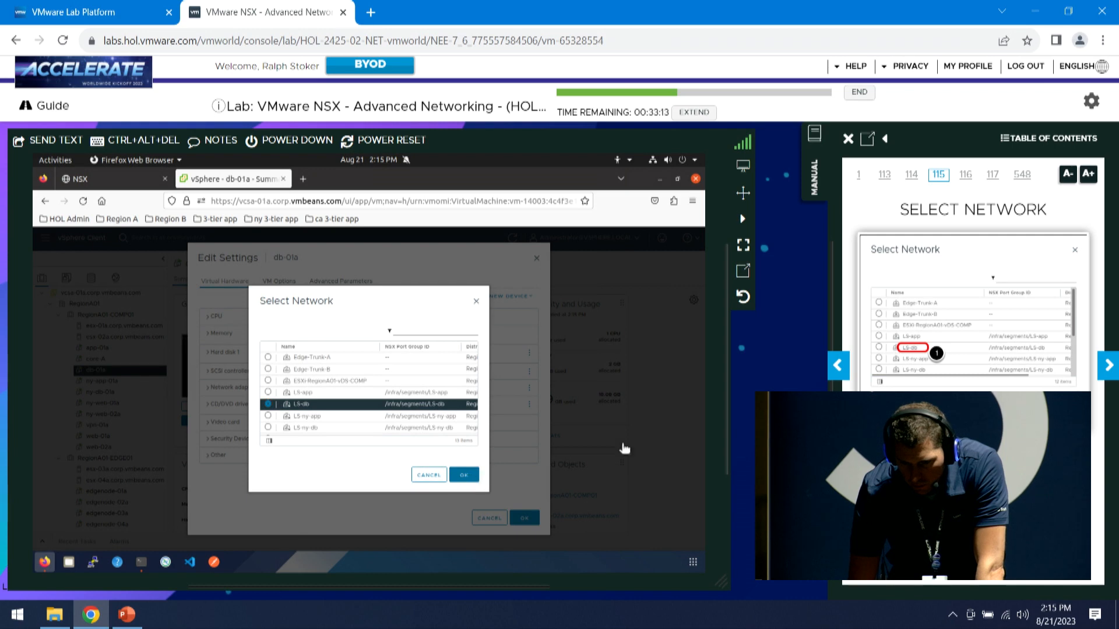
click(1109, 367)
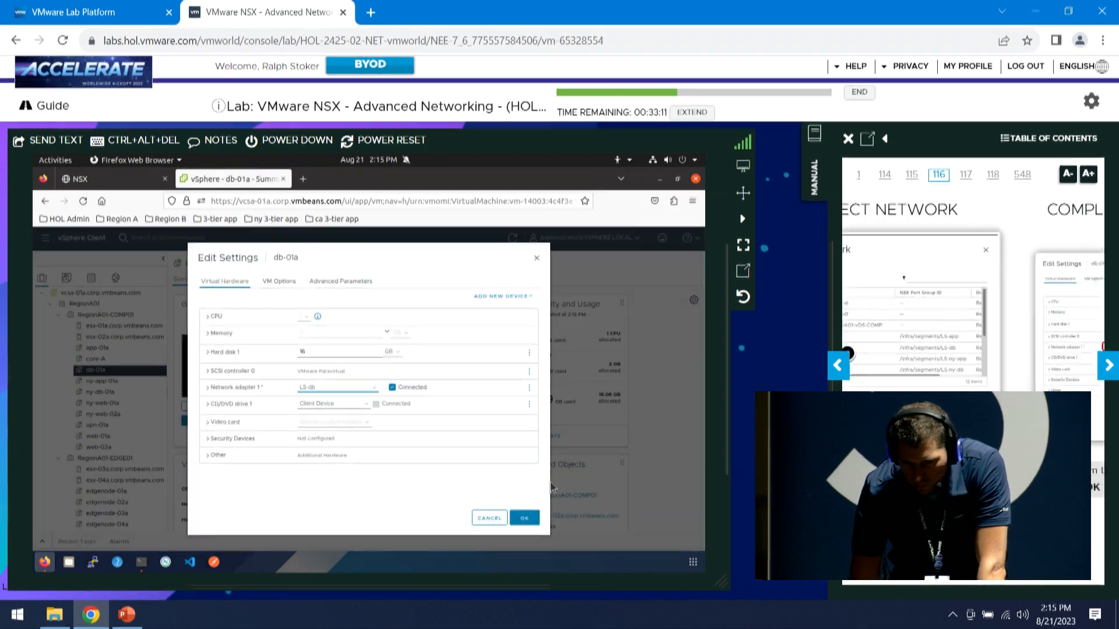
click(529, 520)
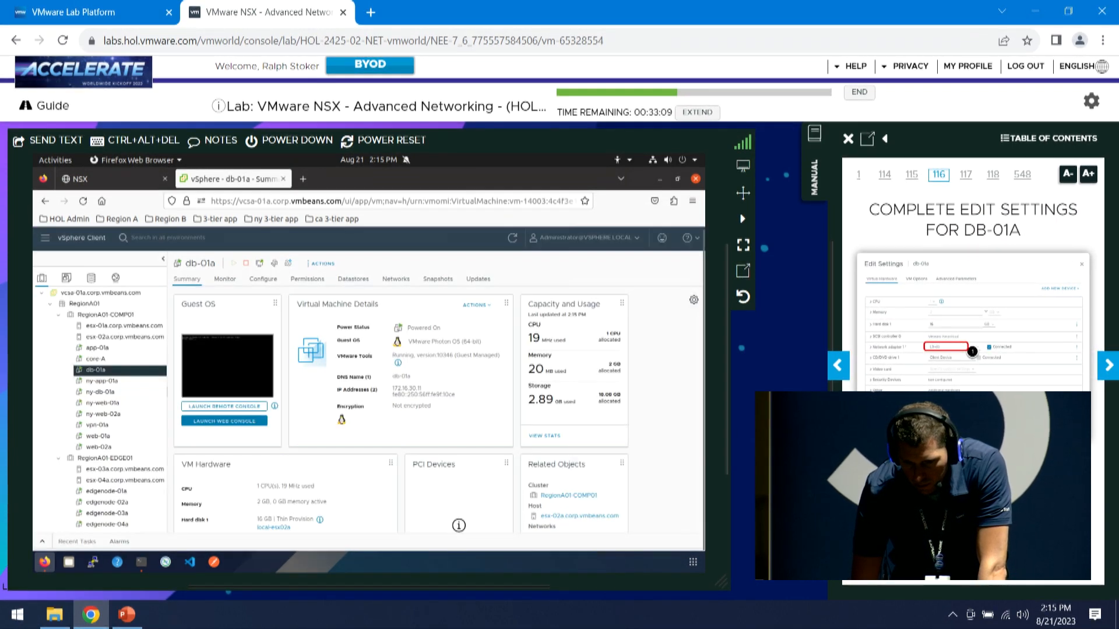
click(1109, 367)
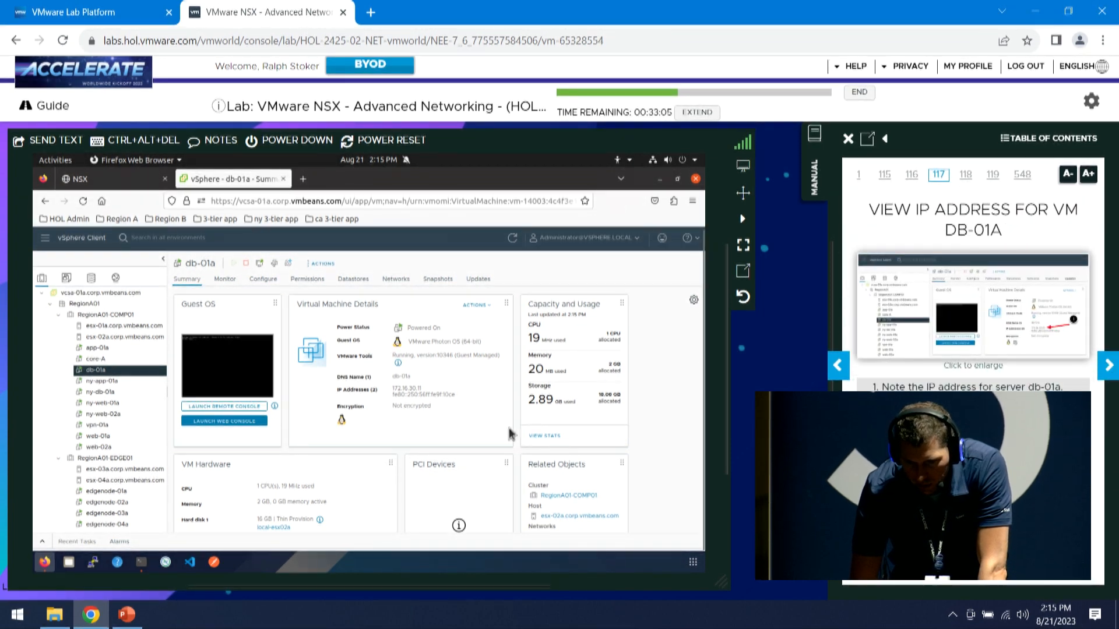
Highlight db-01a's IP address 172.16.30.11 and advance the manual to Connect to DB-01A
drag(421, 394, 379, 394)
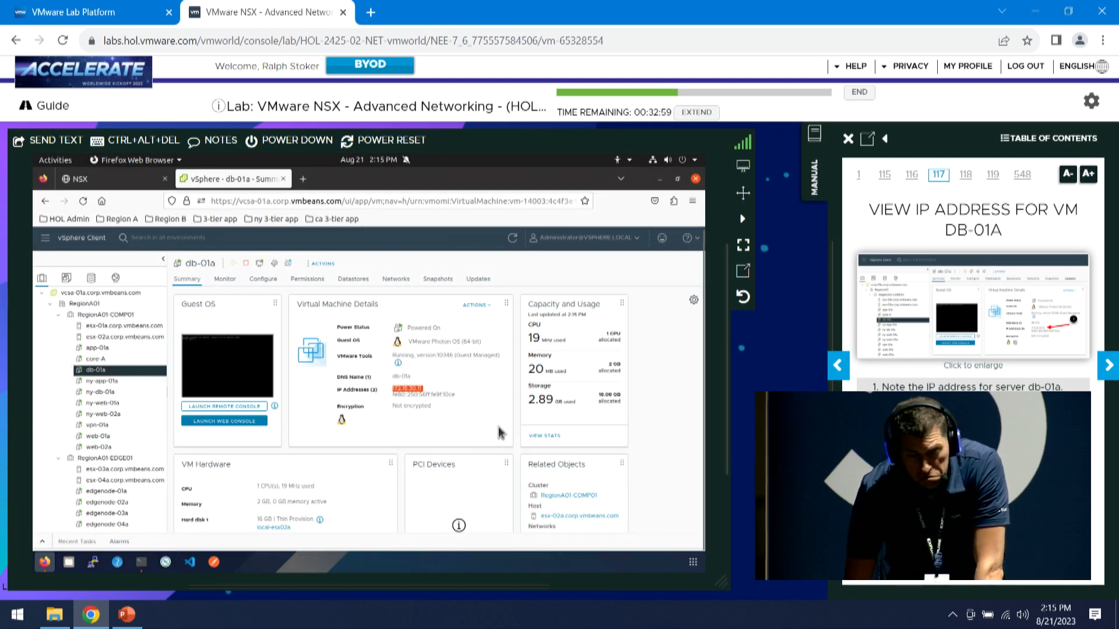
click(1112, 373)
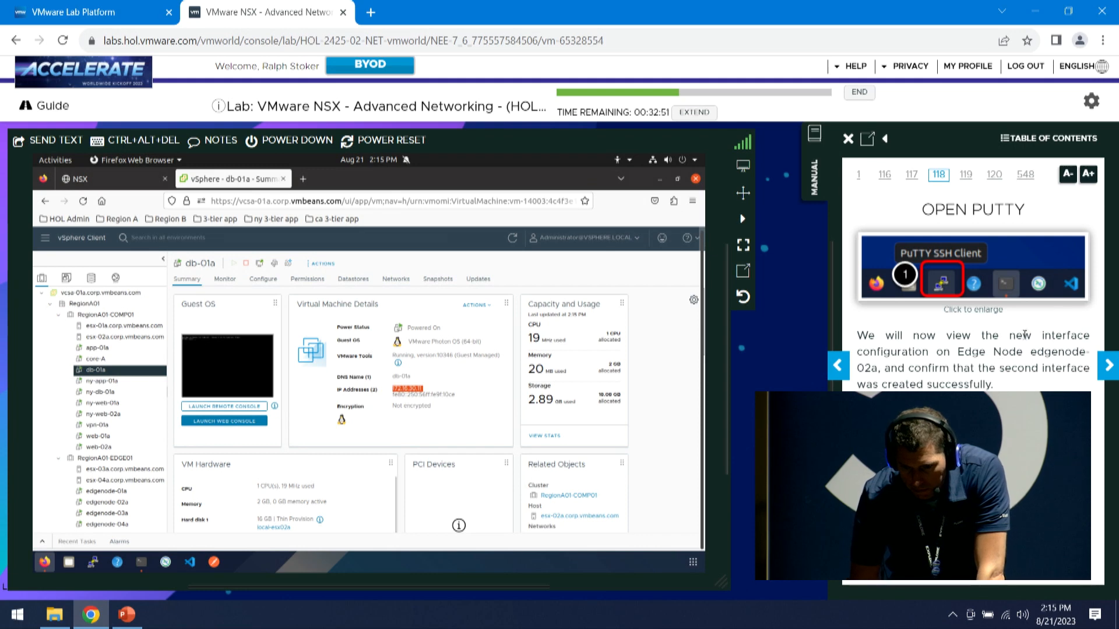
click(1108, 377)
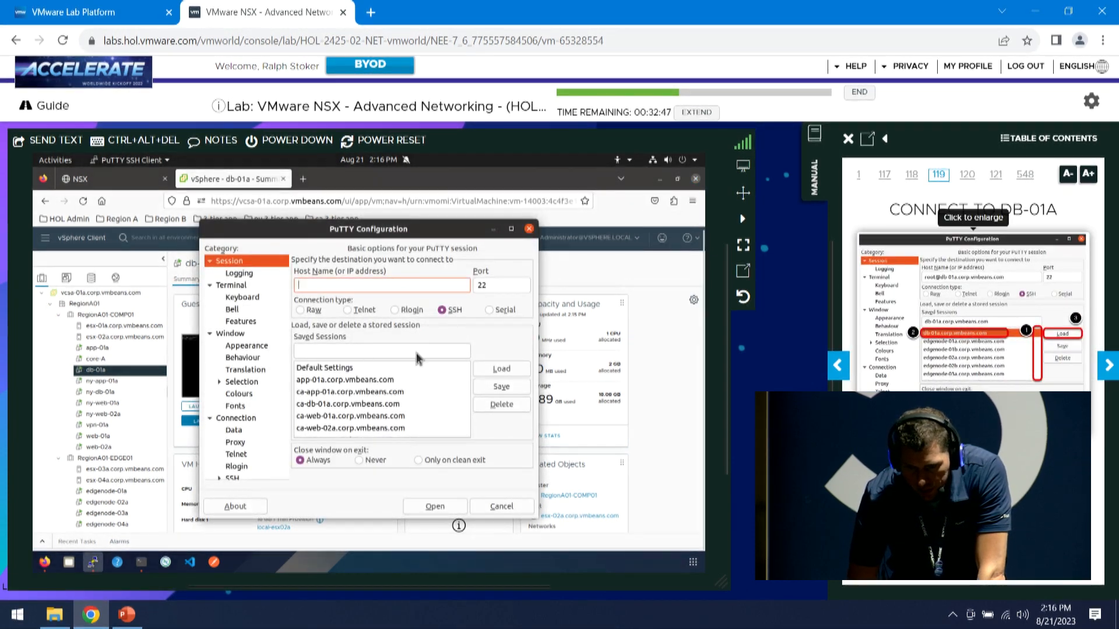
Connect to db-01a from its saved PuTTY session and maximize the terminal window
scroll(466, 388, down, 5)
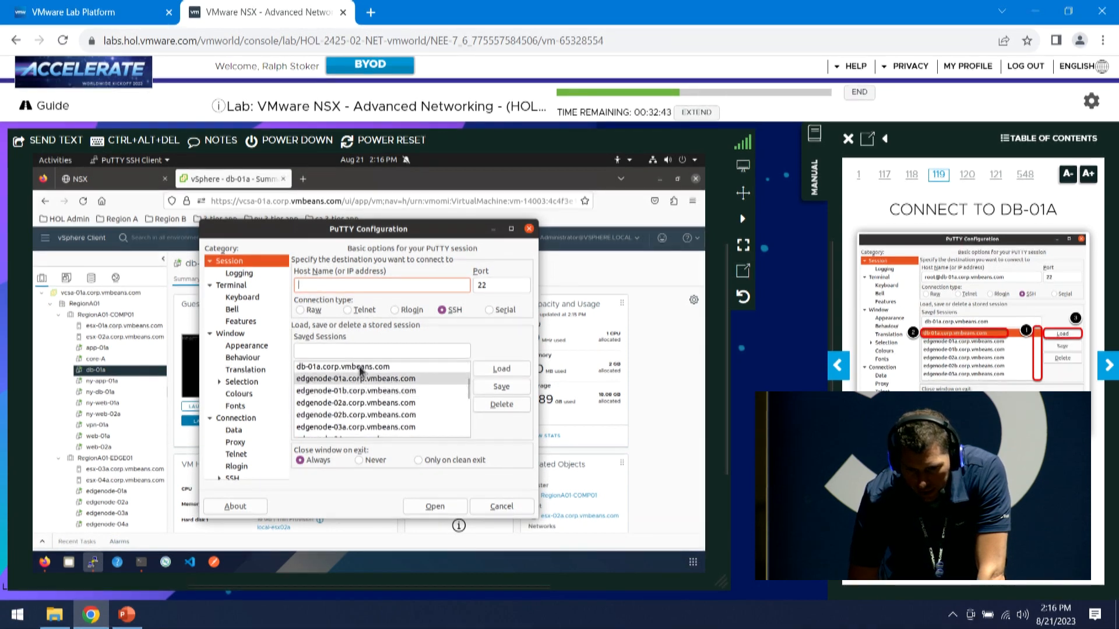
click(359, 367)
double_click(358, 366)
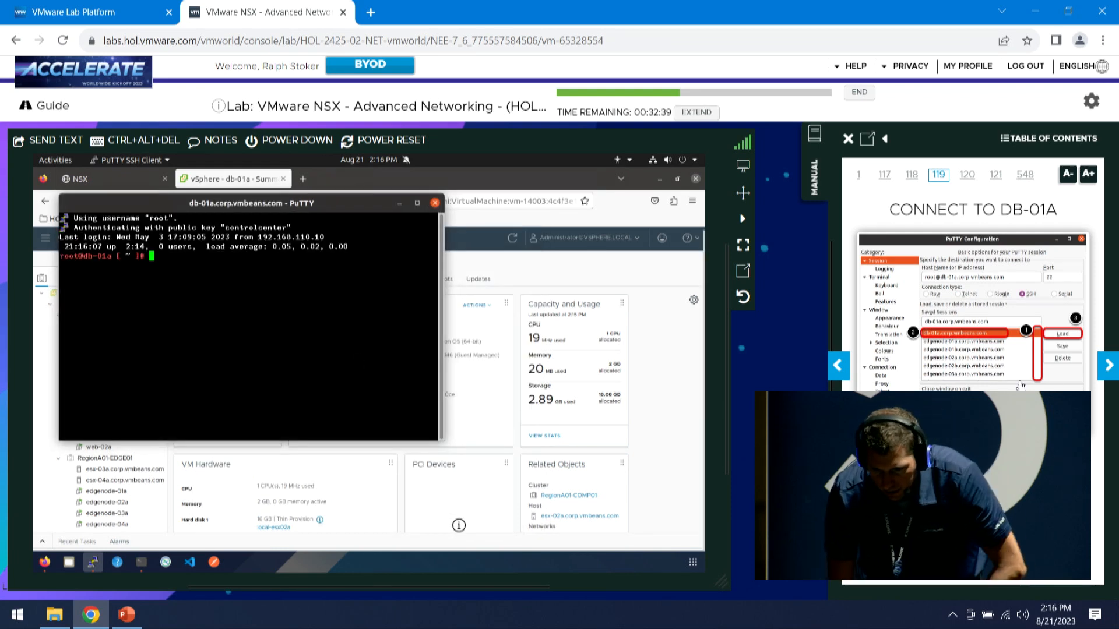
click(1102, 367)
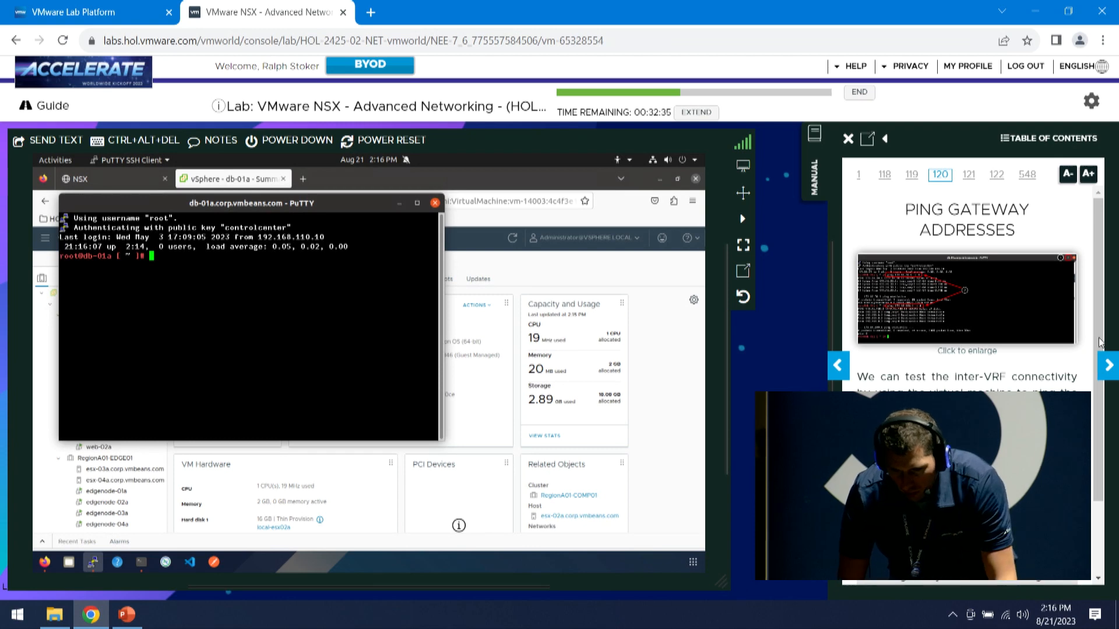
scroll(1095, 350, down, 2)
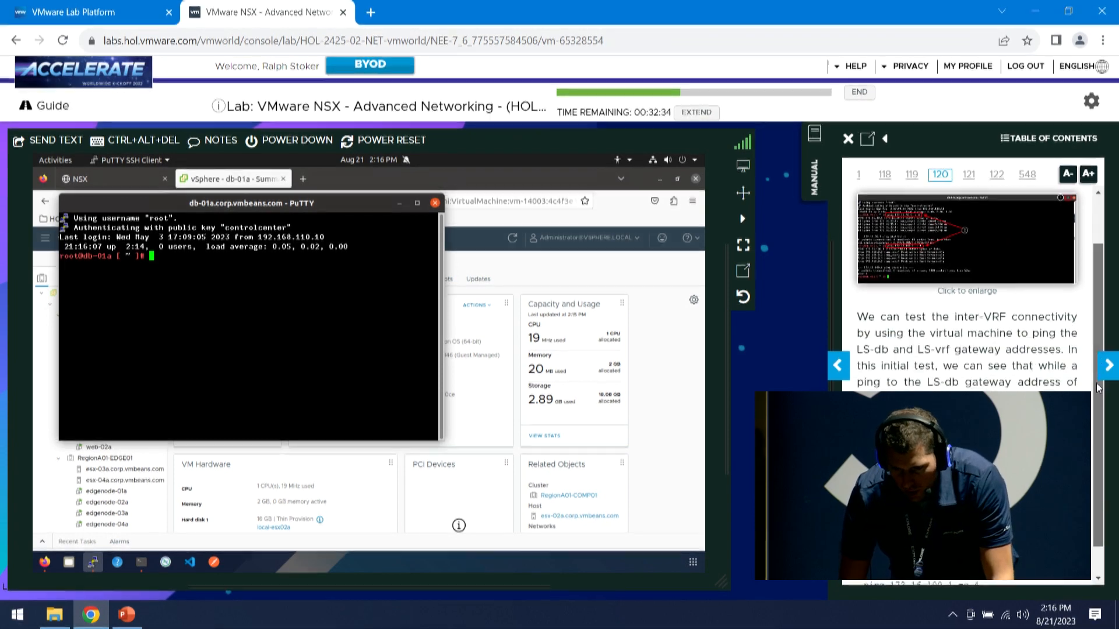
click(417, 203)
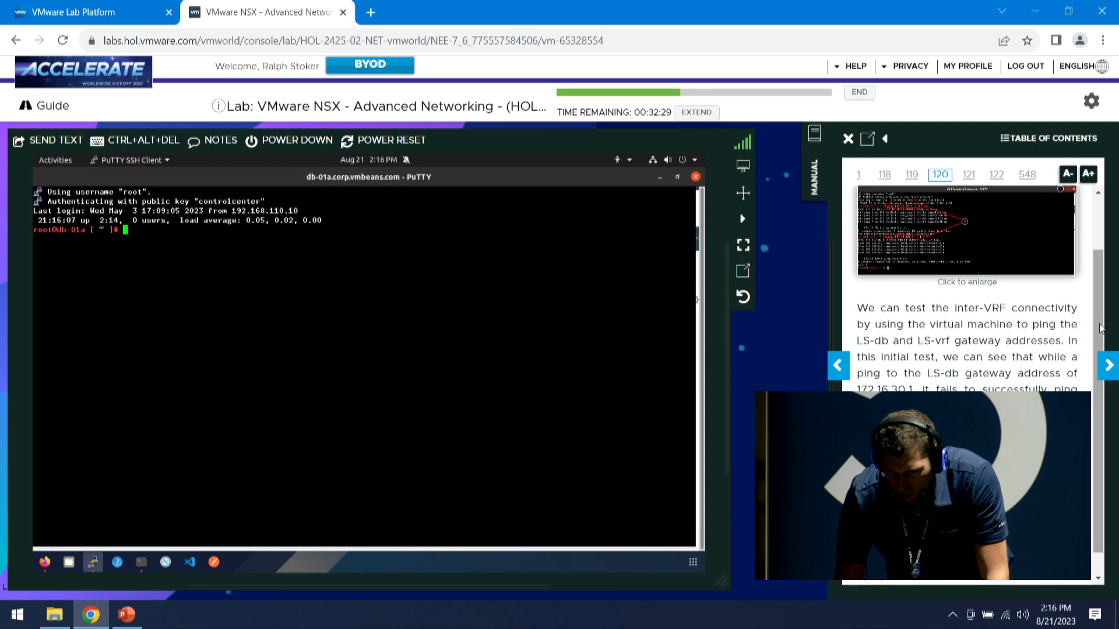
scroll(1100, 328, down, 1)
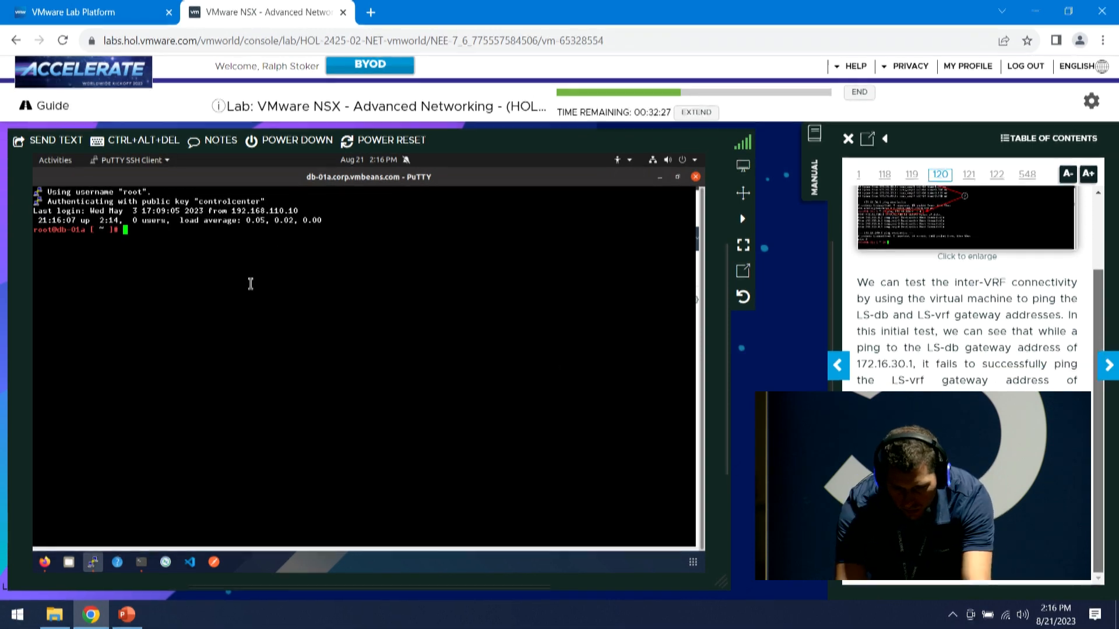
Start typing a ping to gateway 172.16.30.1 at db-01a's prompt, fixing a typo in the address
text(ping 172.168.)
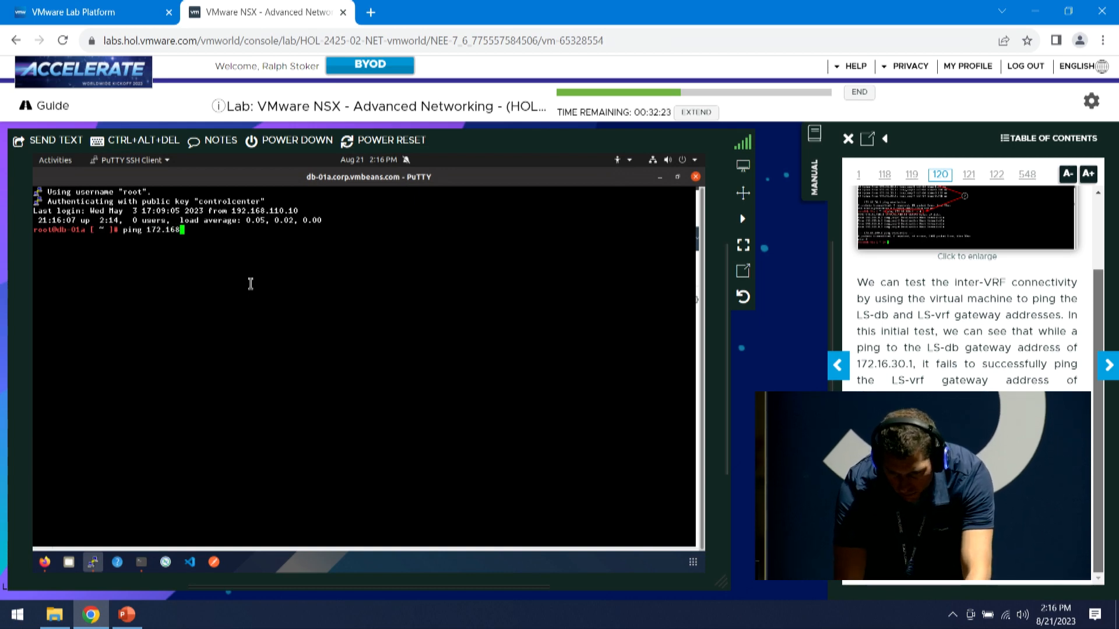
key(BackSpace)
key(BackSpace)
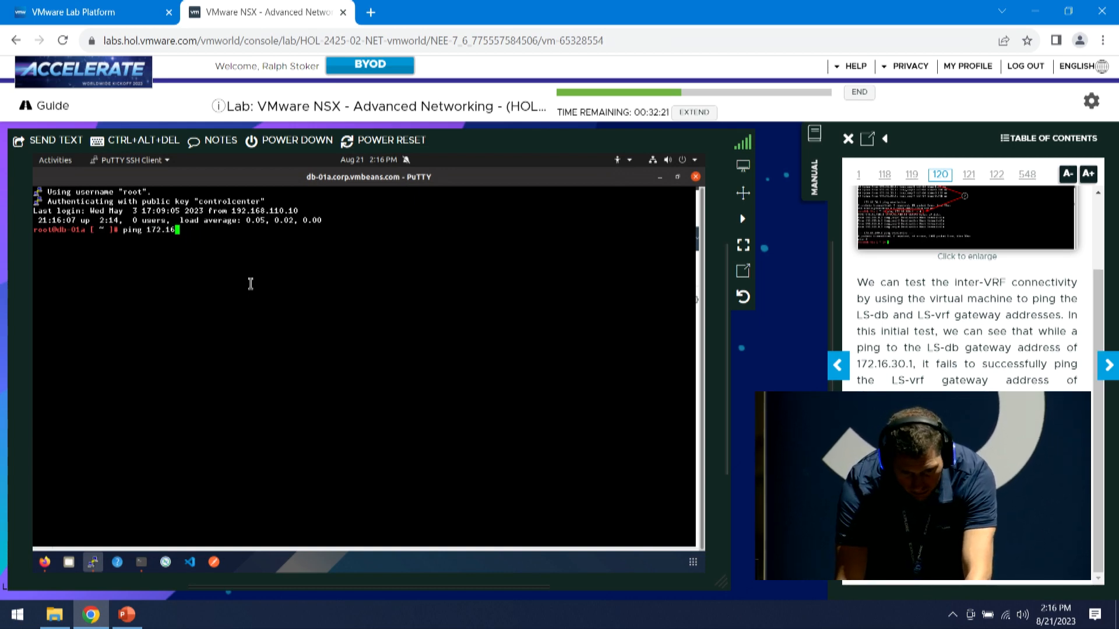
text(.)
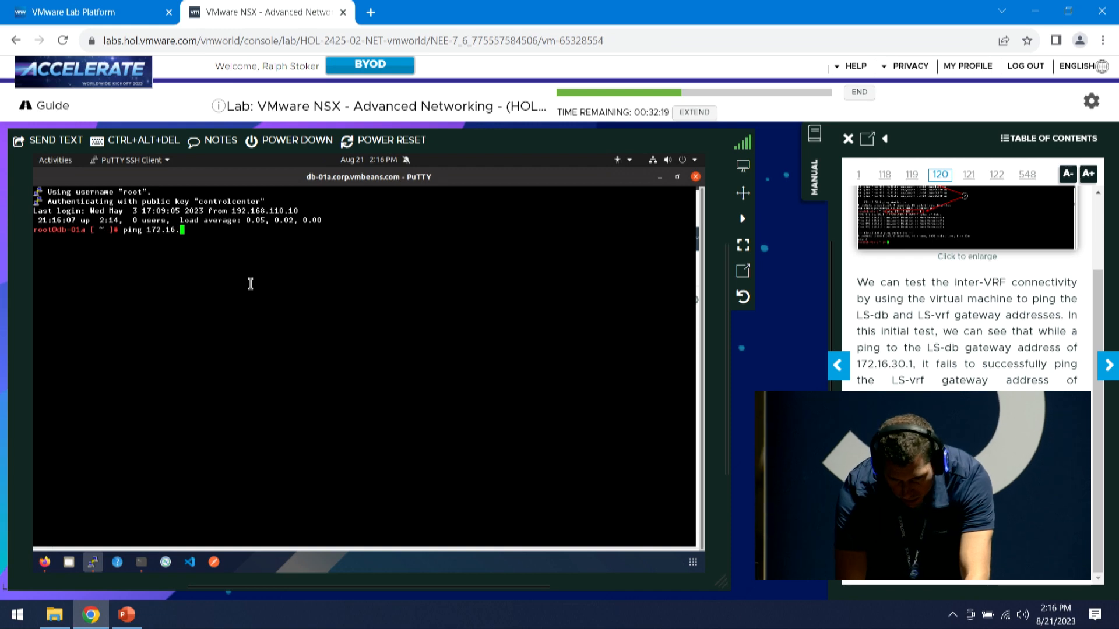
text(30.1)
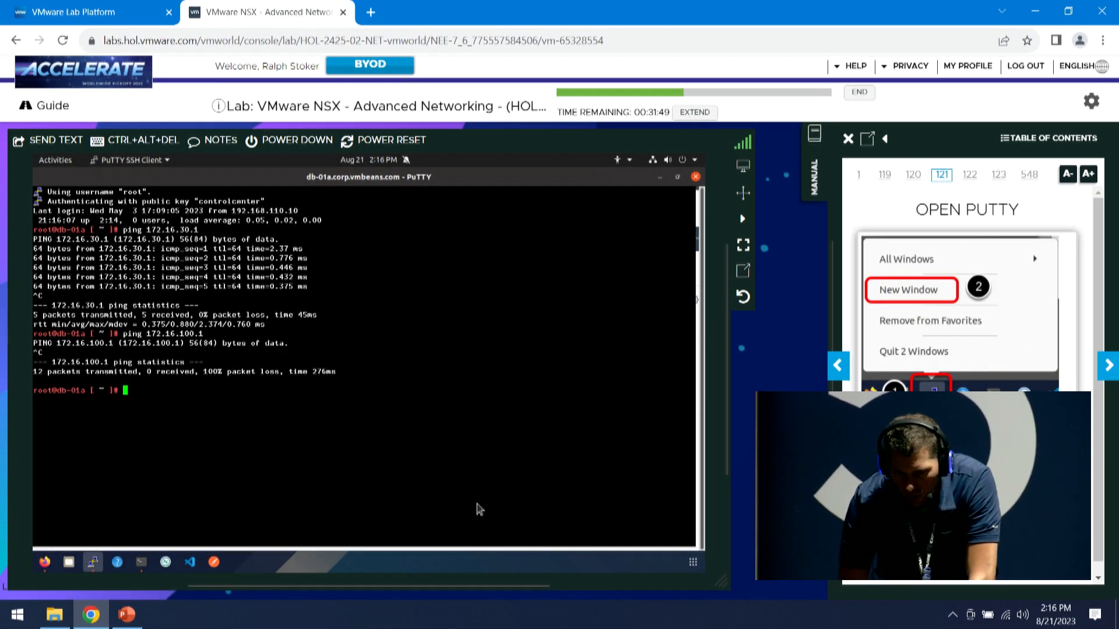
Open a new PuTTY window and connect to the saved edgenode-01a session
right_click(91, 565)
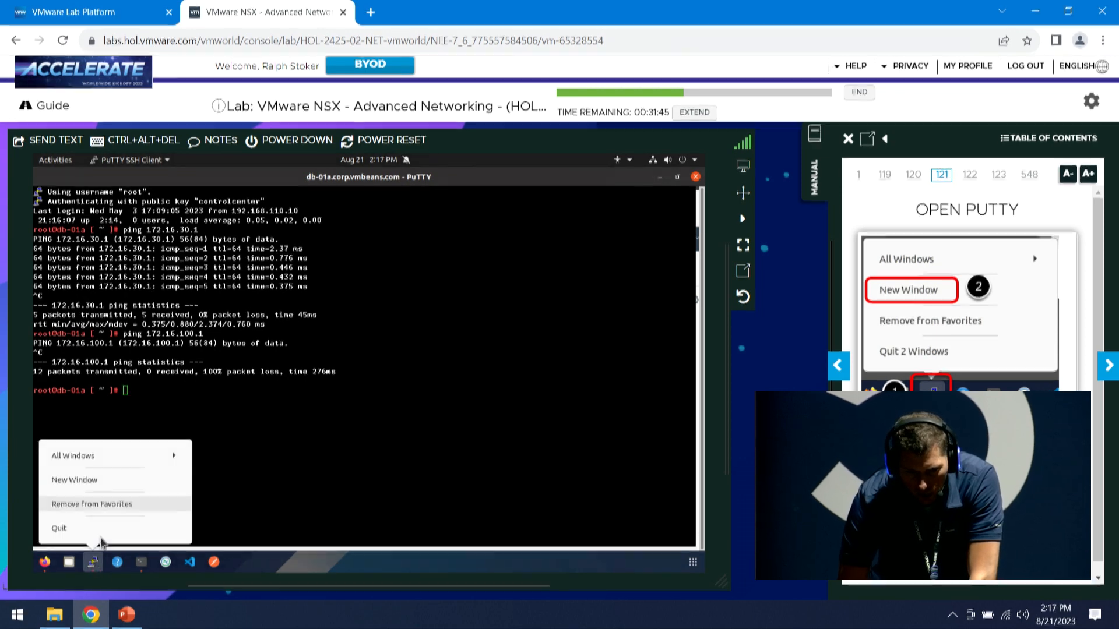
click(84, 483)
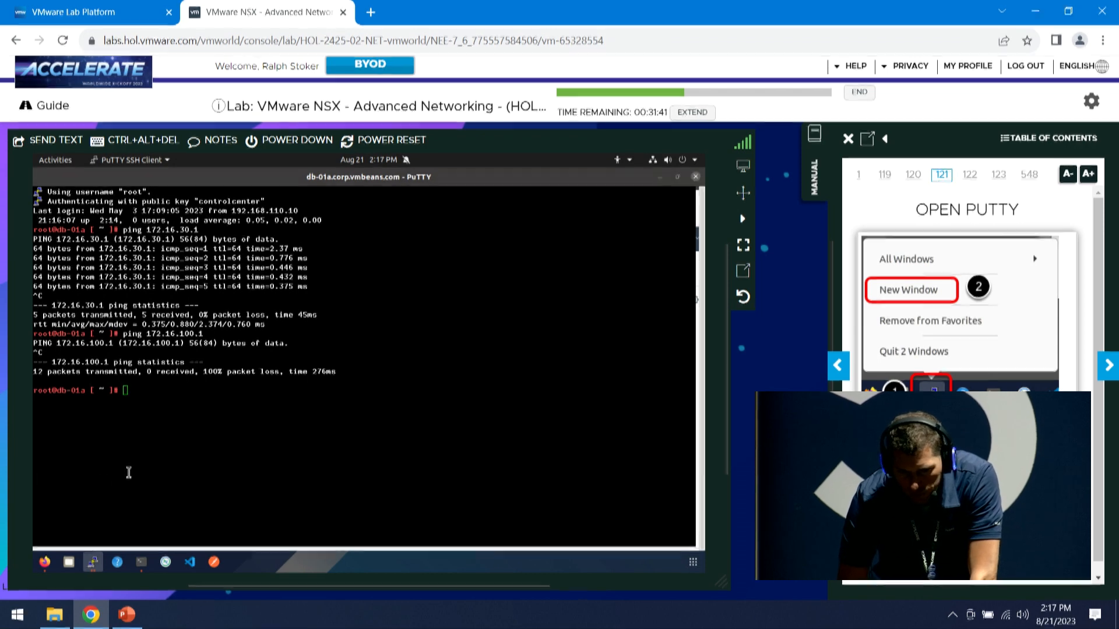
click(1107, 366)
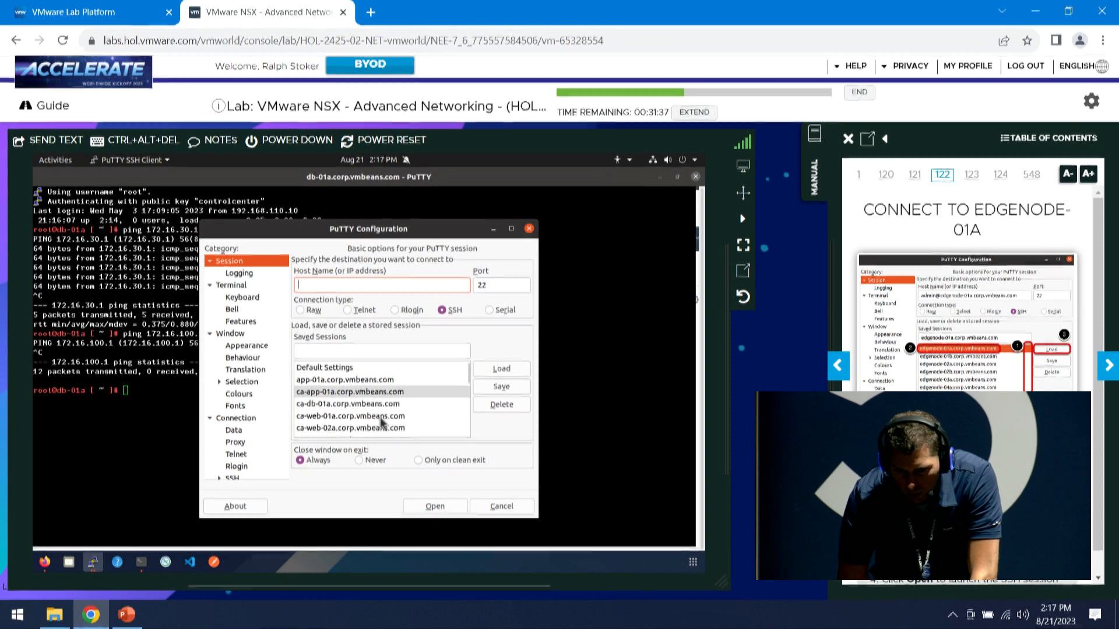
scroll(450, 394, down, 10)
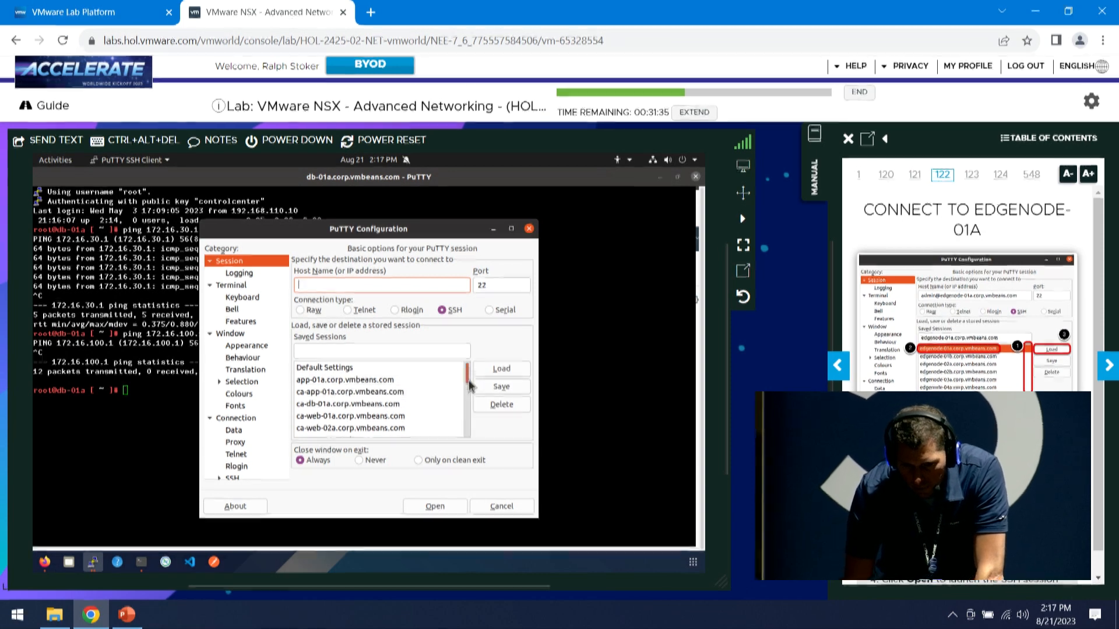
click(462, 369)
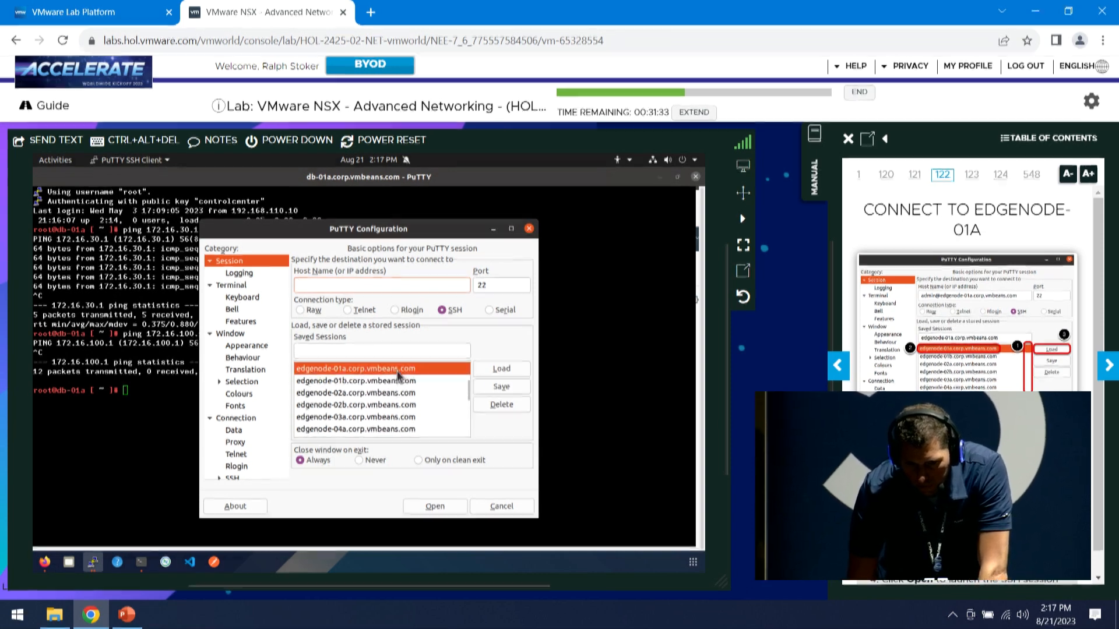
double_click(450, 367)
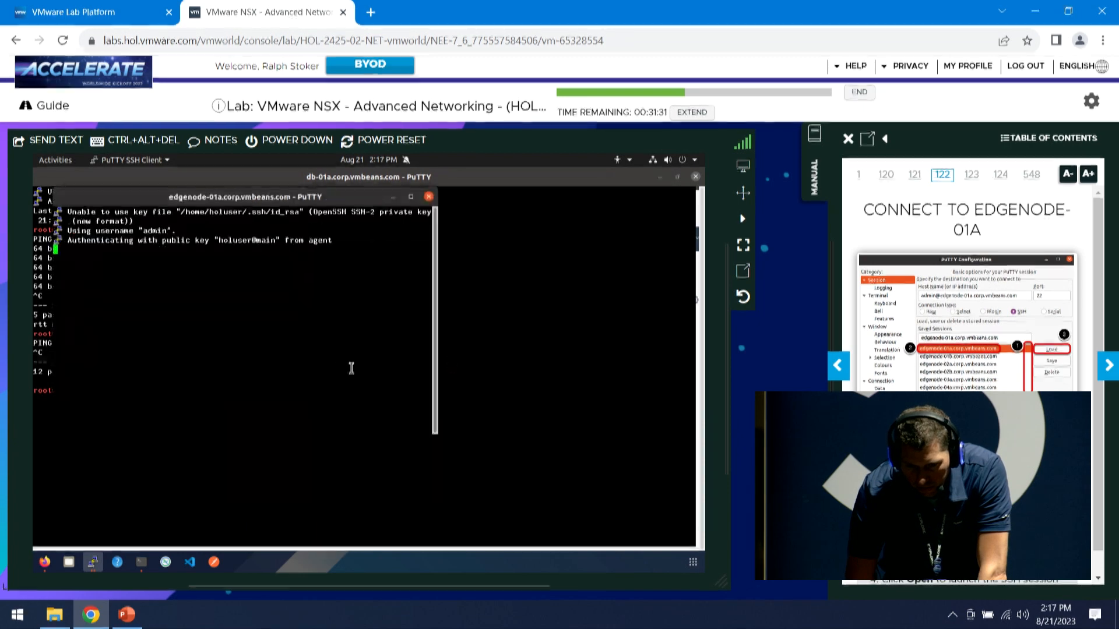
Maximize the edgenode-01a terminal and enter the command get logical-routers
click(1107, 367)
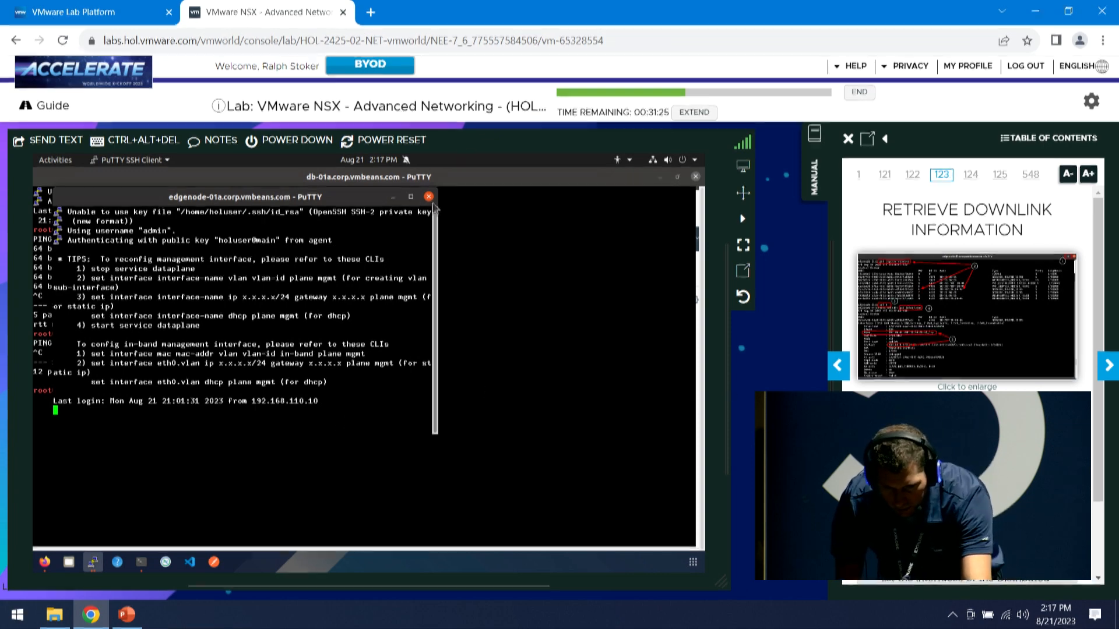
click(410, 198)
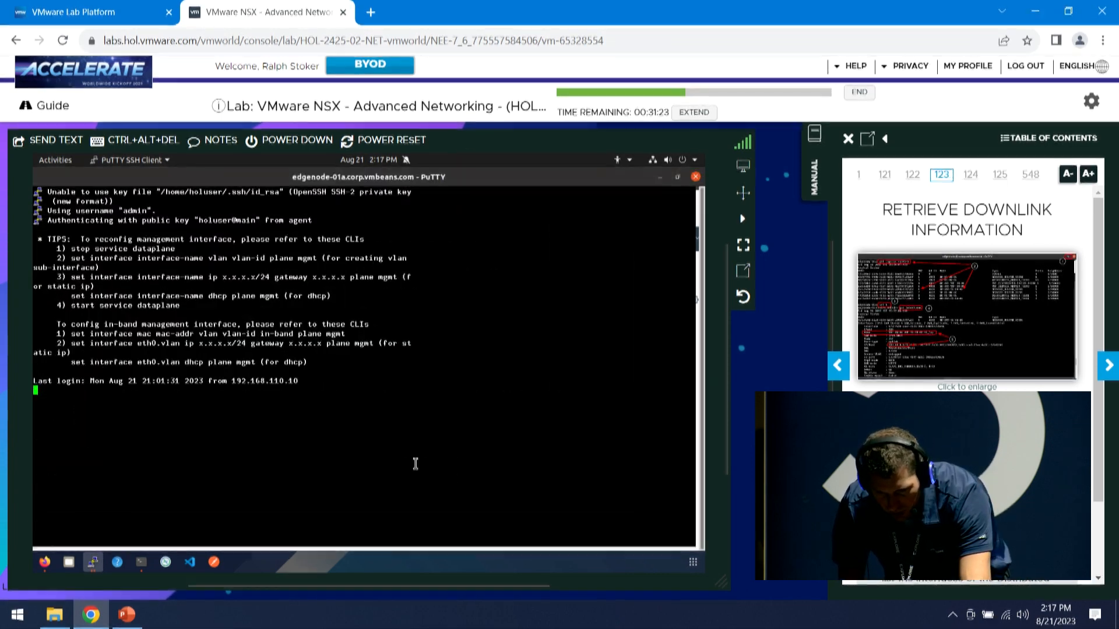
text(get logical-ro)
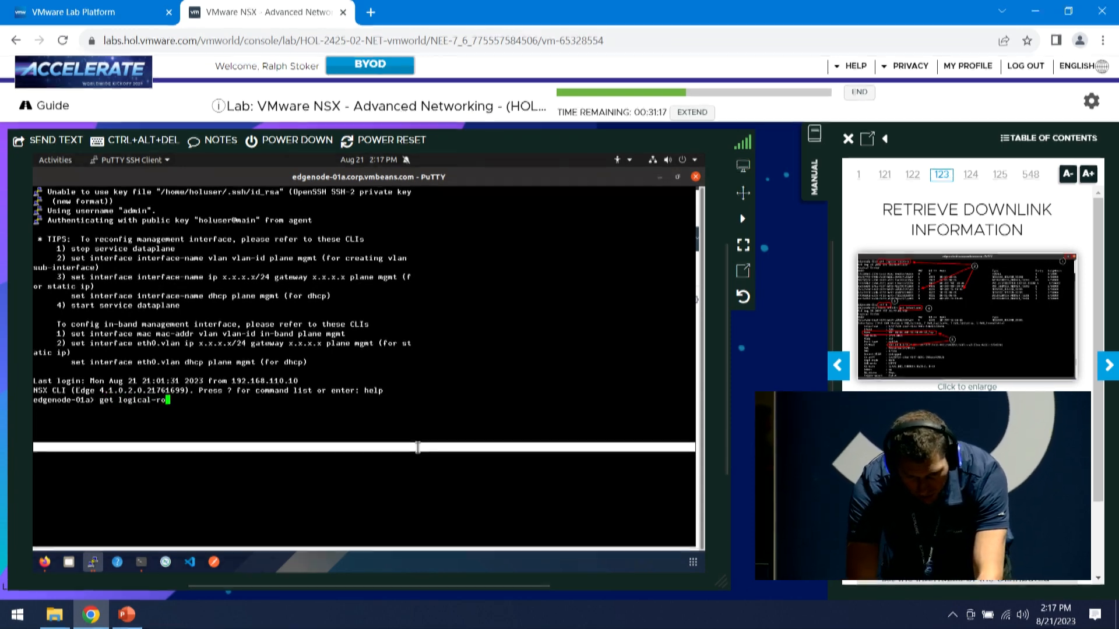
text(uters)
Run get logical-routers on edgenode-01a and scroll through the router list
key(Return)
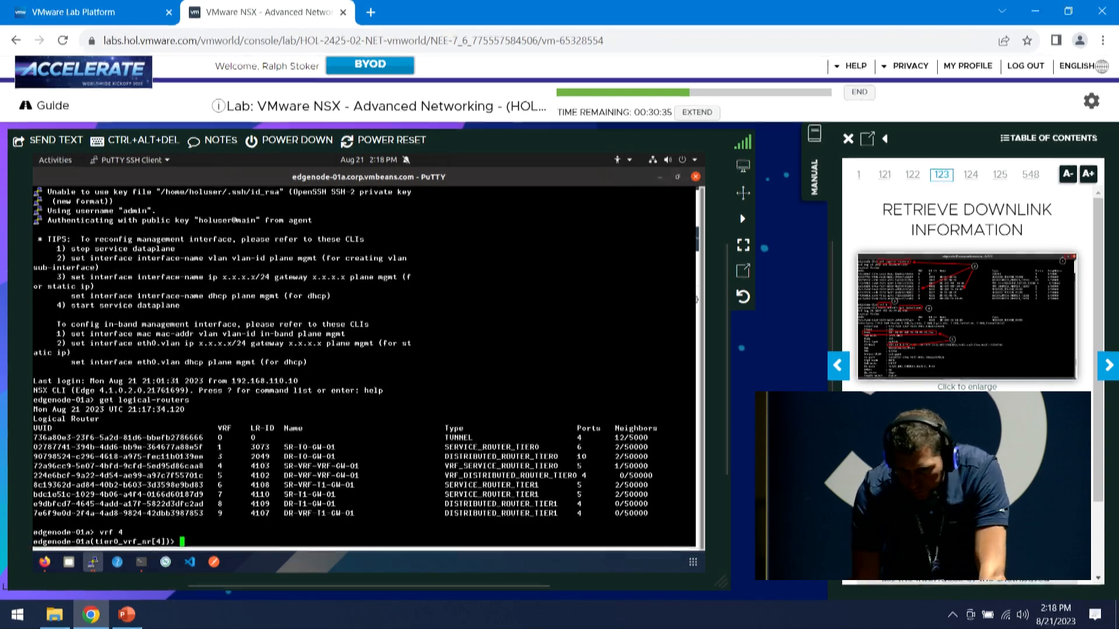
scroll(968, 285, down, 2)
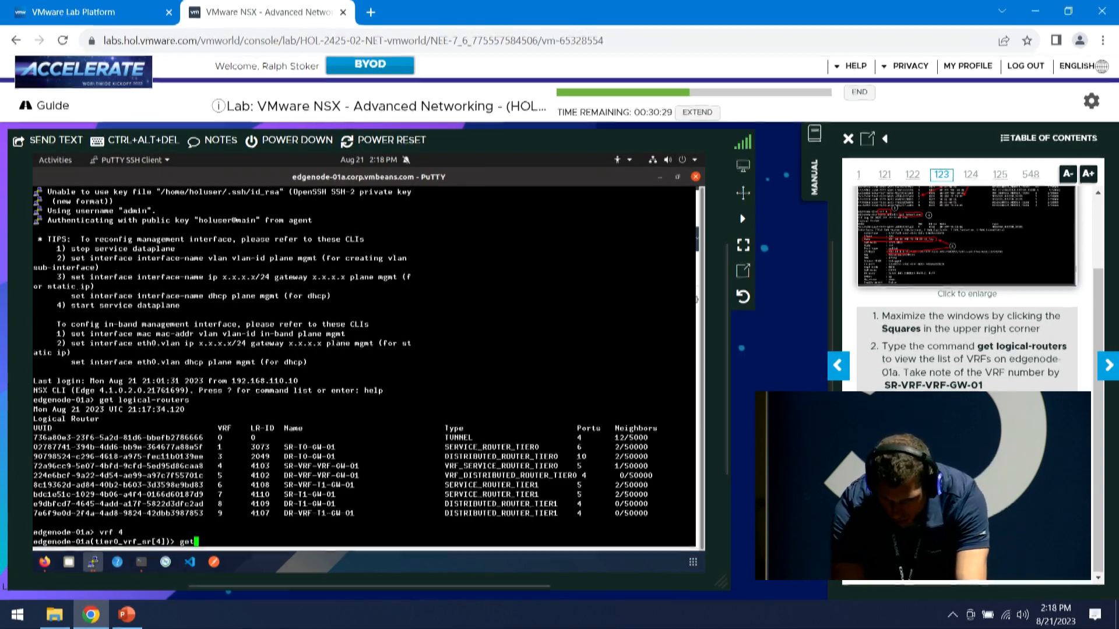
Run get interfaces in VRF 4 and scroll through the interface output
text(interfaces)
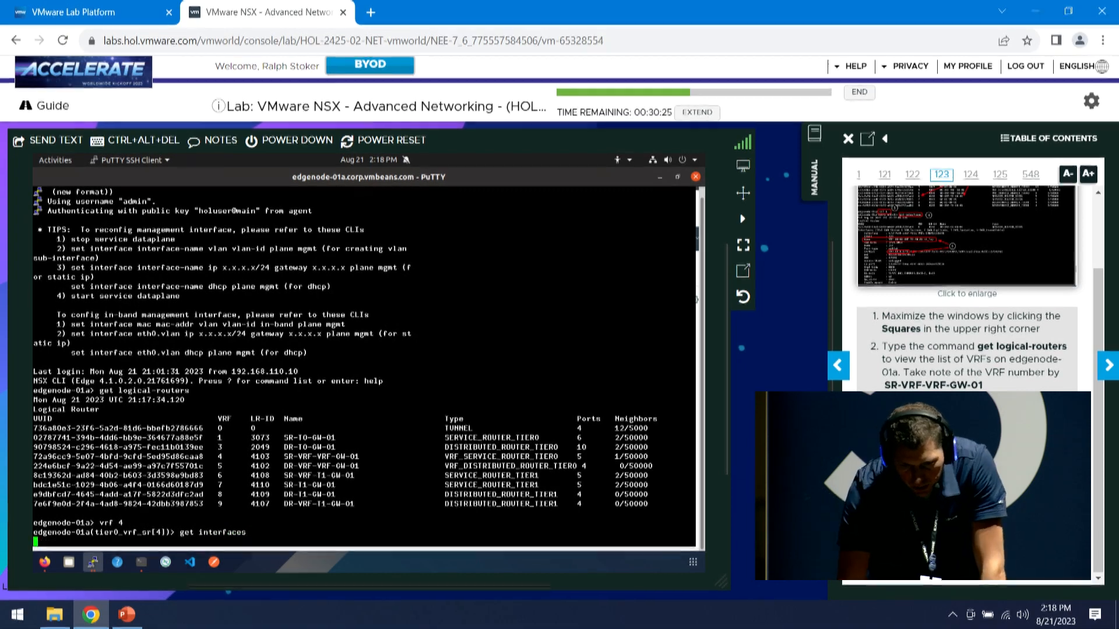
key(Return)
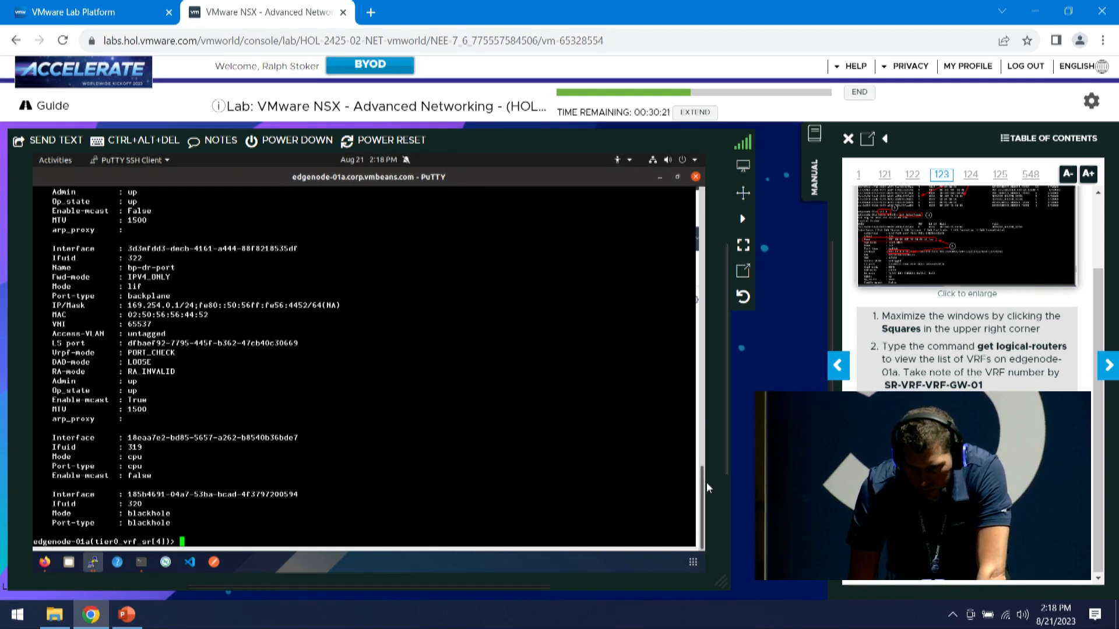
drag(703, 483, 694, 201)
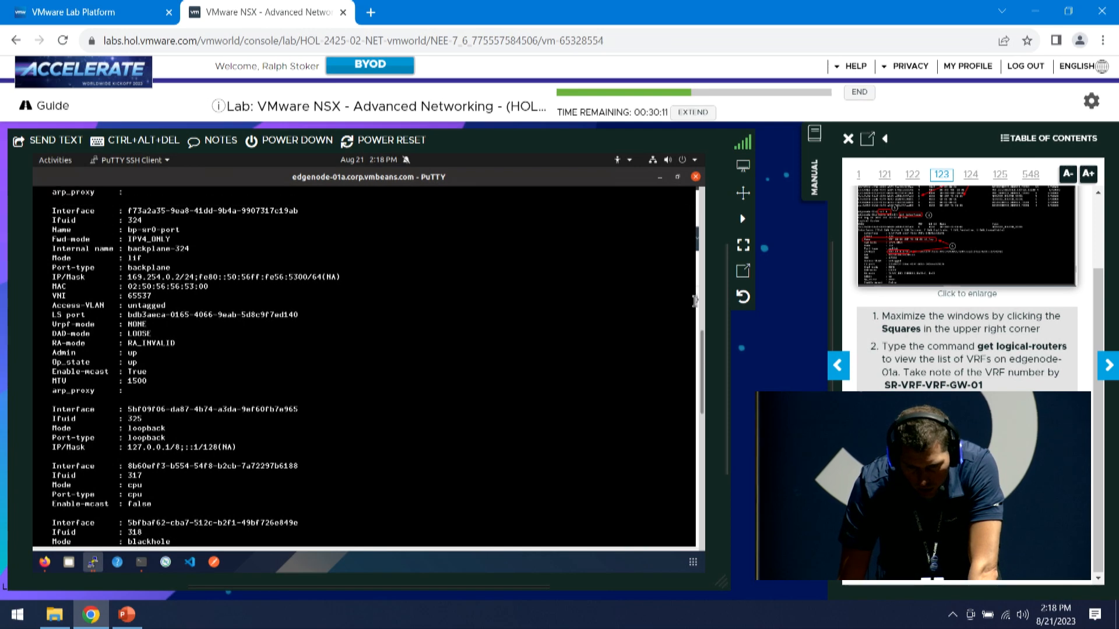
drag(701, 354, 703, 287)
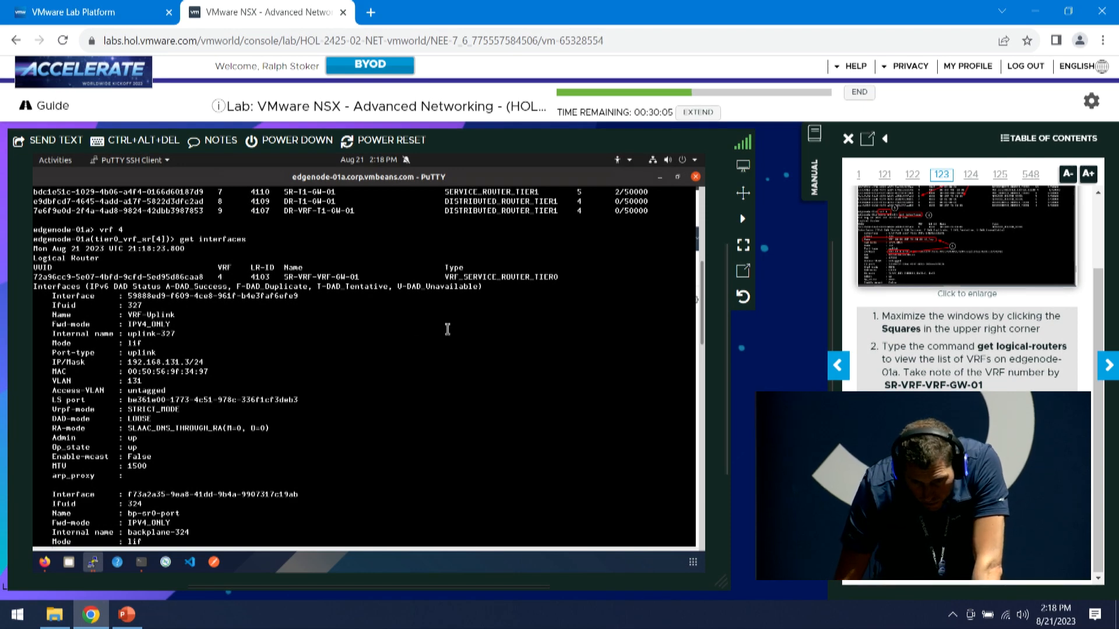
scroll(444, 326, down, 3)
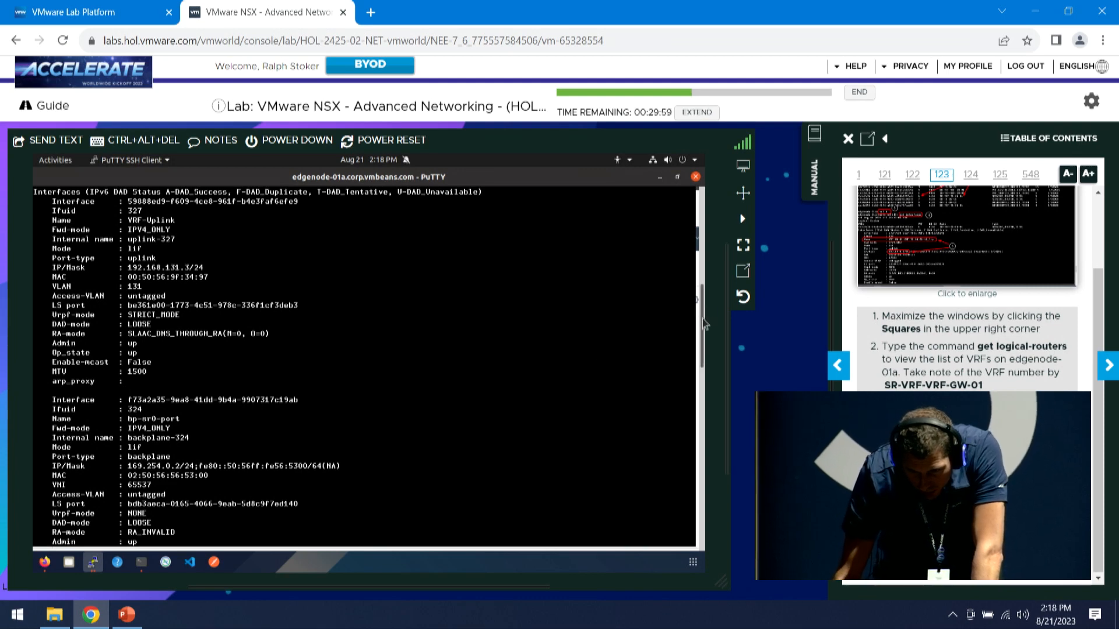
drag(701, 320, 681, 279)
scroll(680, 279, down, 5)
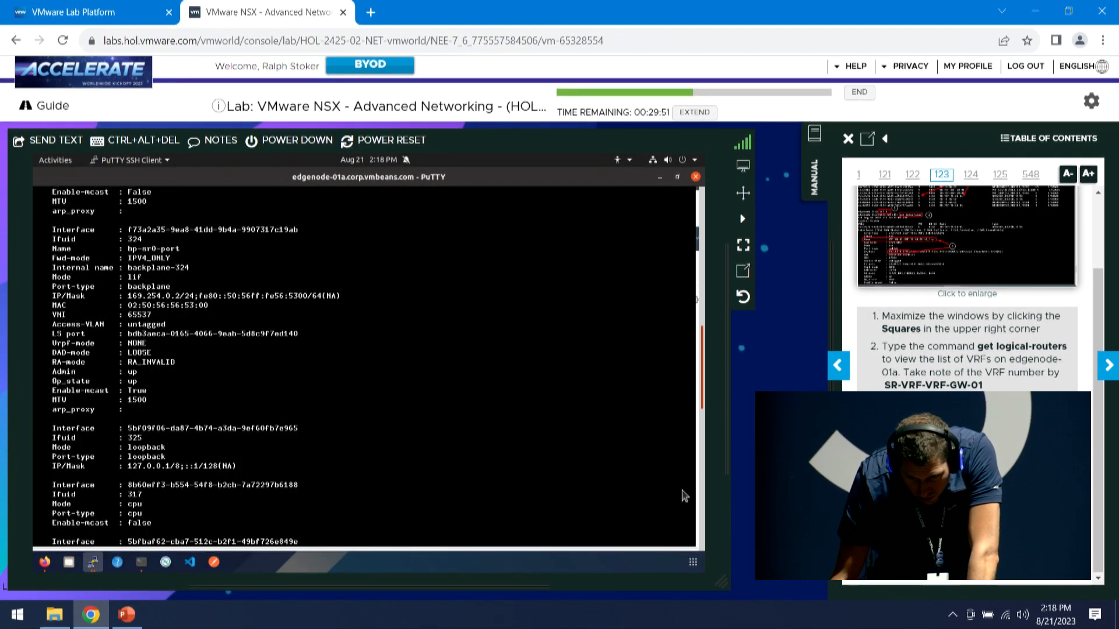
scroll(679, 361, up, 1)
drag(703, 364, 707, 457)
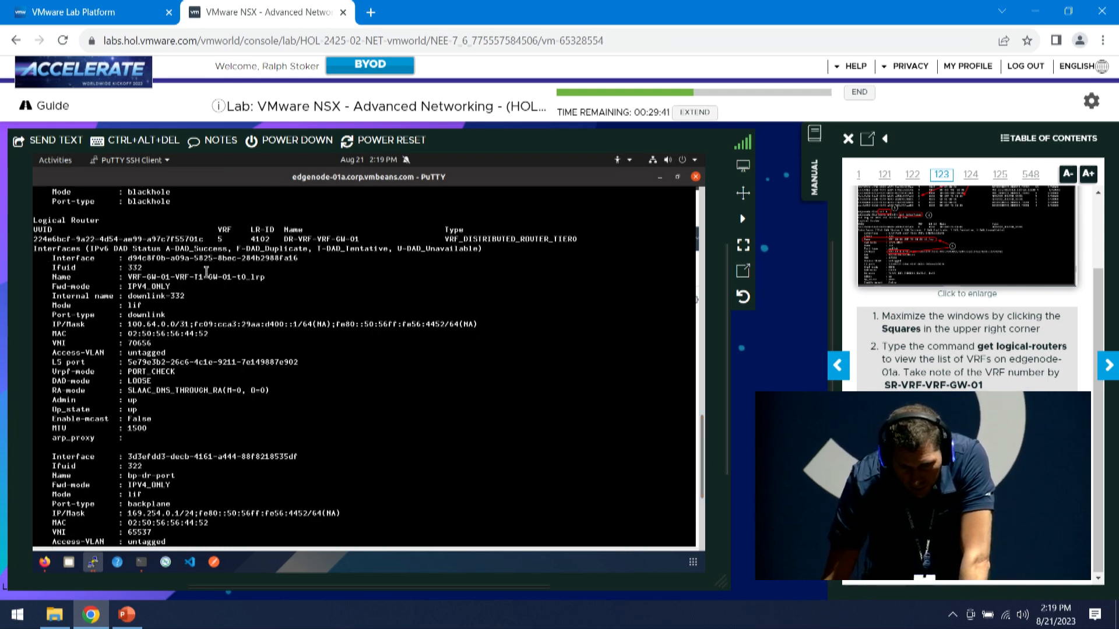
Select the VRF-GW-01-VRF-T1-GW-01-t0_lrp interface name at 100.64.0.0/31
drag(127, 278, 278, 277)
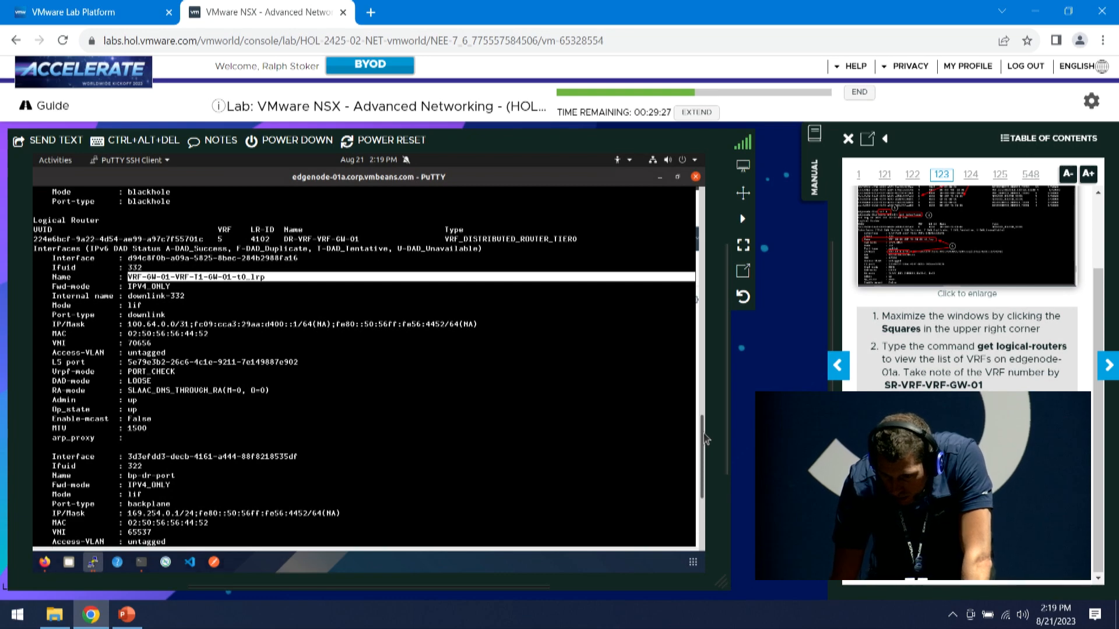
scroll(704, 427, up, 2)
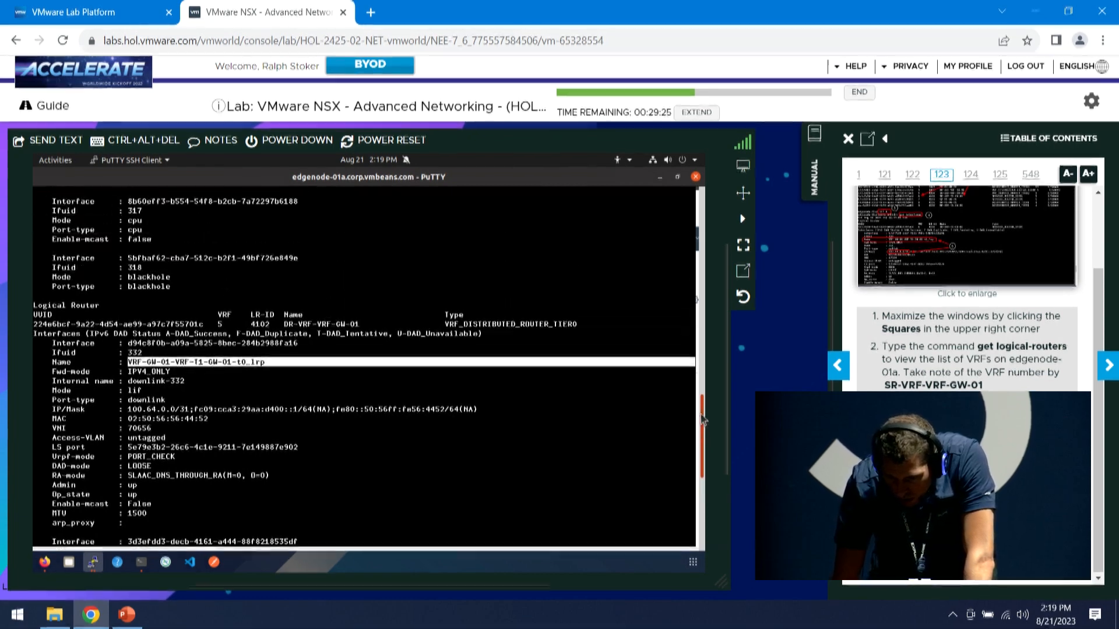
scroll(702, 430, up, 1)
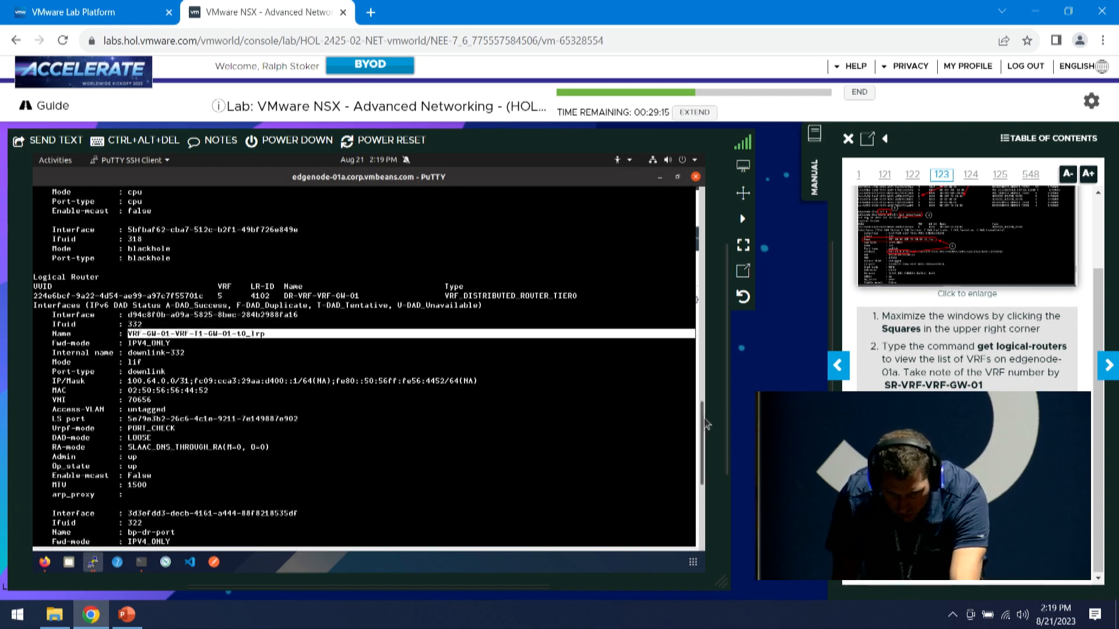
drag(703, 424, 689, 289)
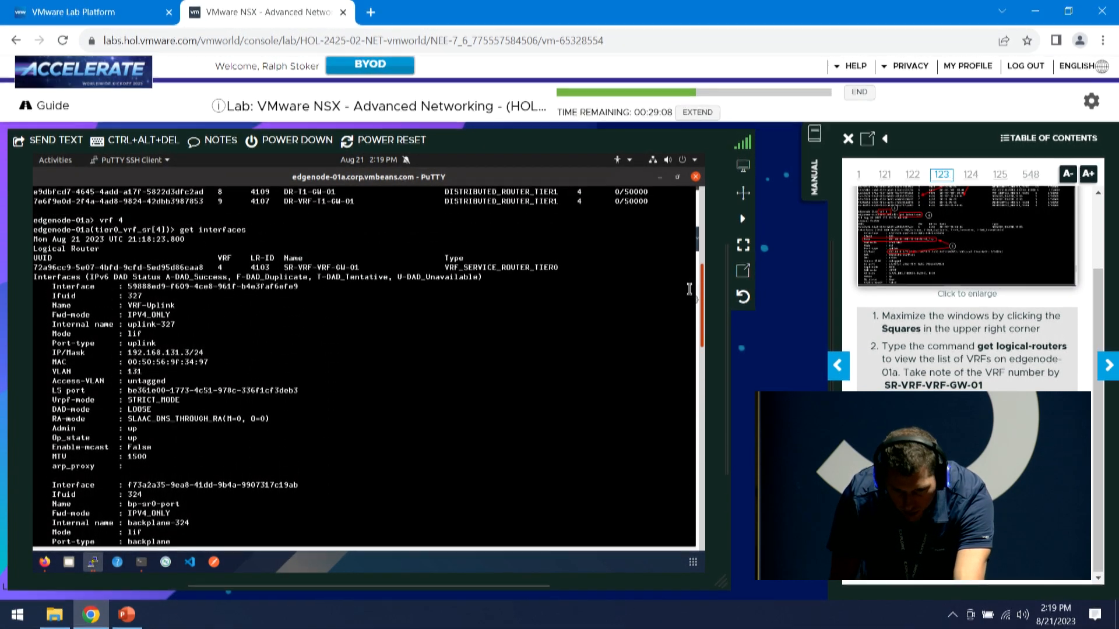
Close the edgenode-01a PuTTY session and return to NSX Manager in the browser
click(696, 178)
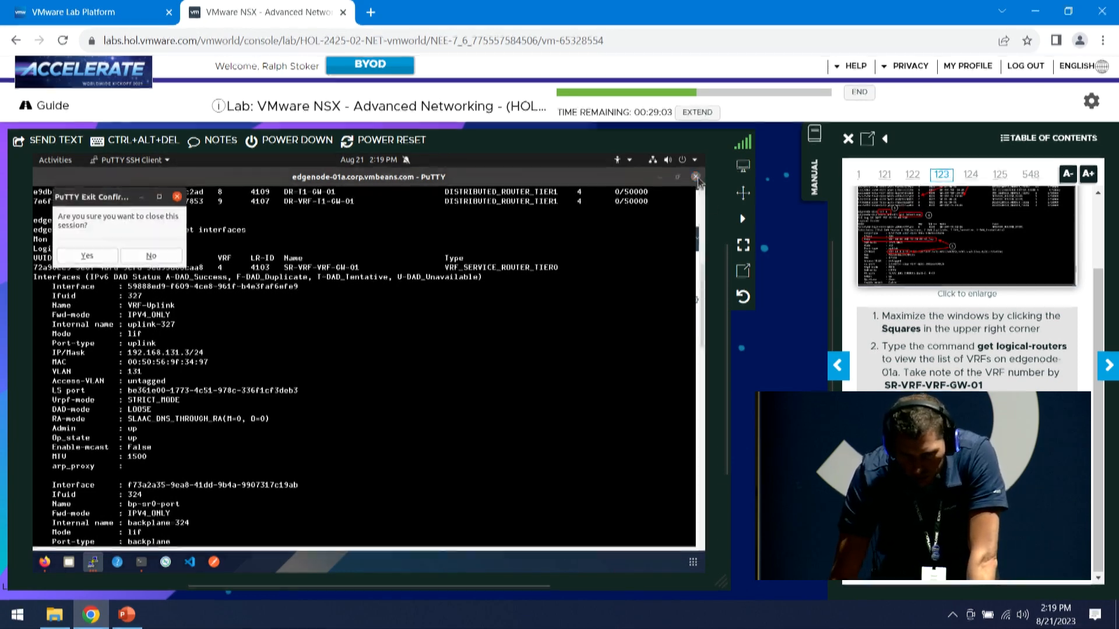
click(92, 256)
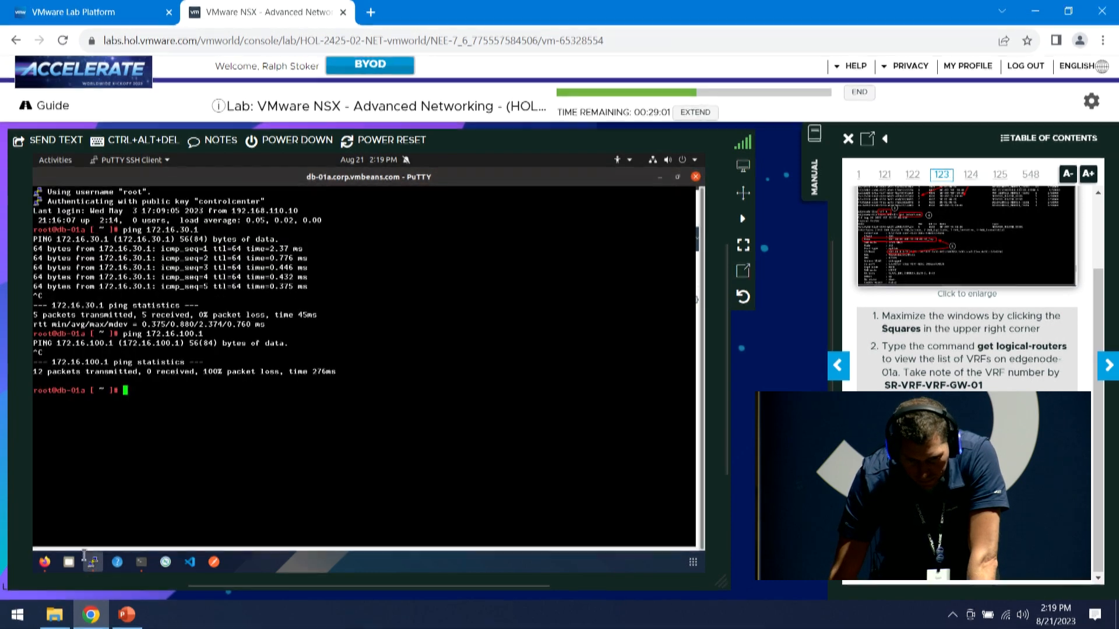
click(45, 562)
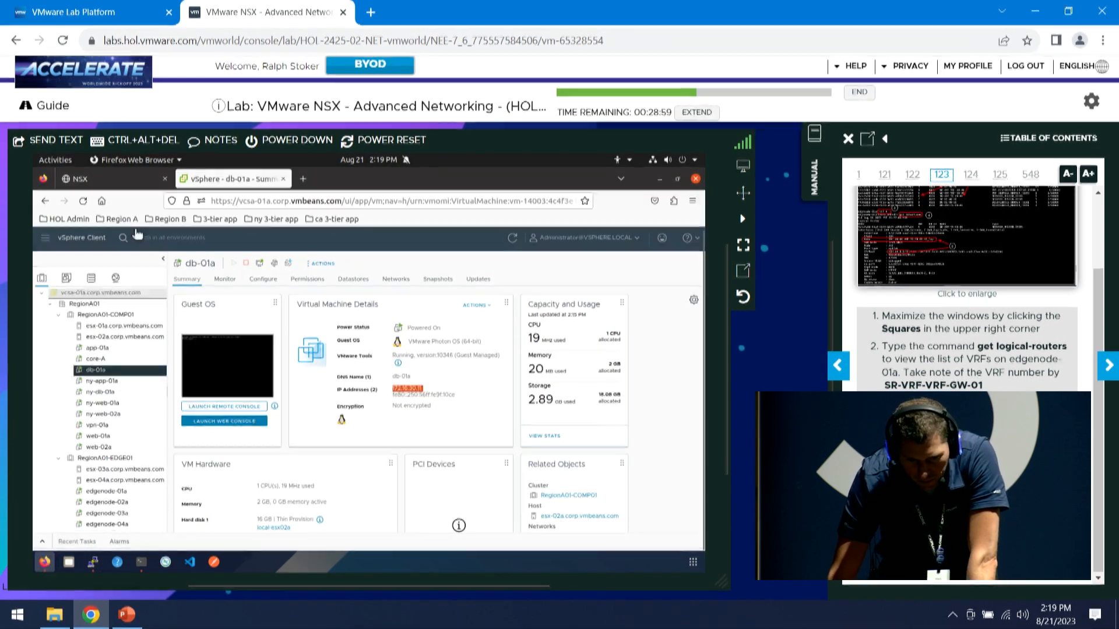
click(124, 179)
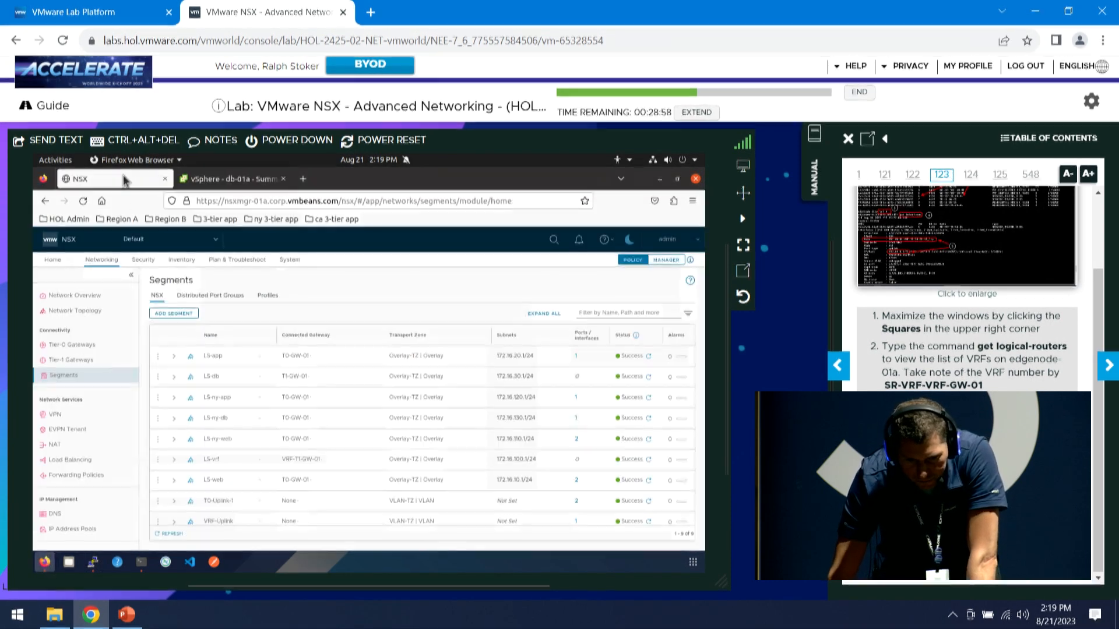
Show Network Topology zoomed in and centered on the VRF-GW-01 and VRF-T1-GW-01 gateways
click(73, 315)
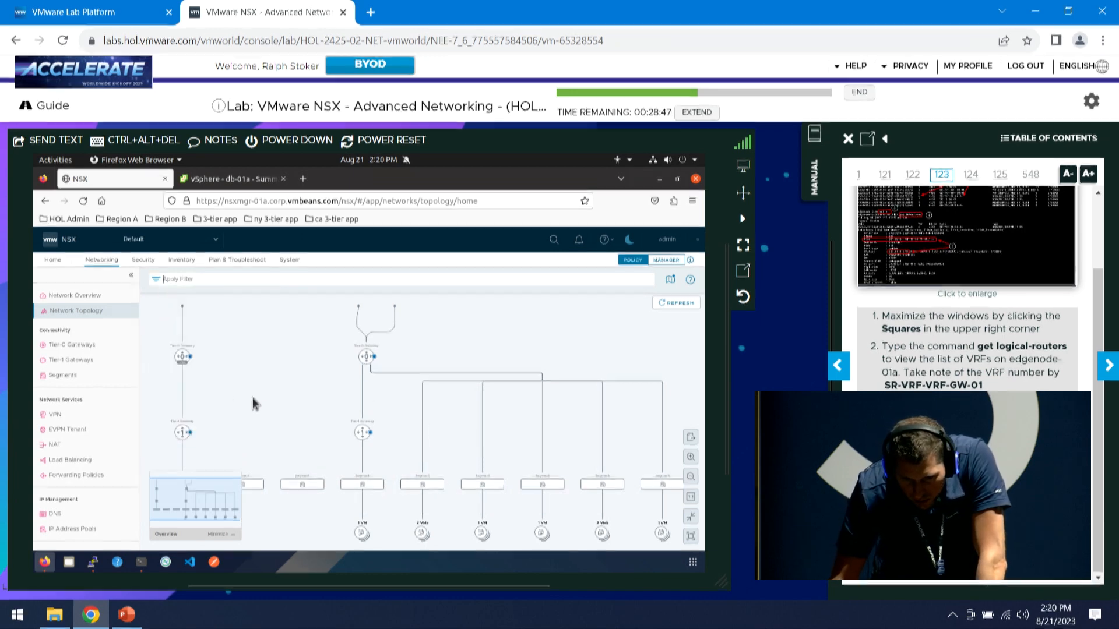
scroll(237, 401, up, 2)
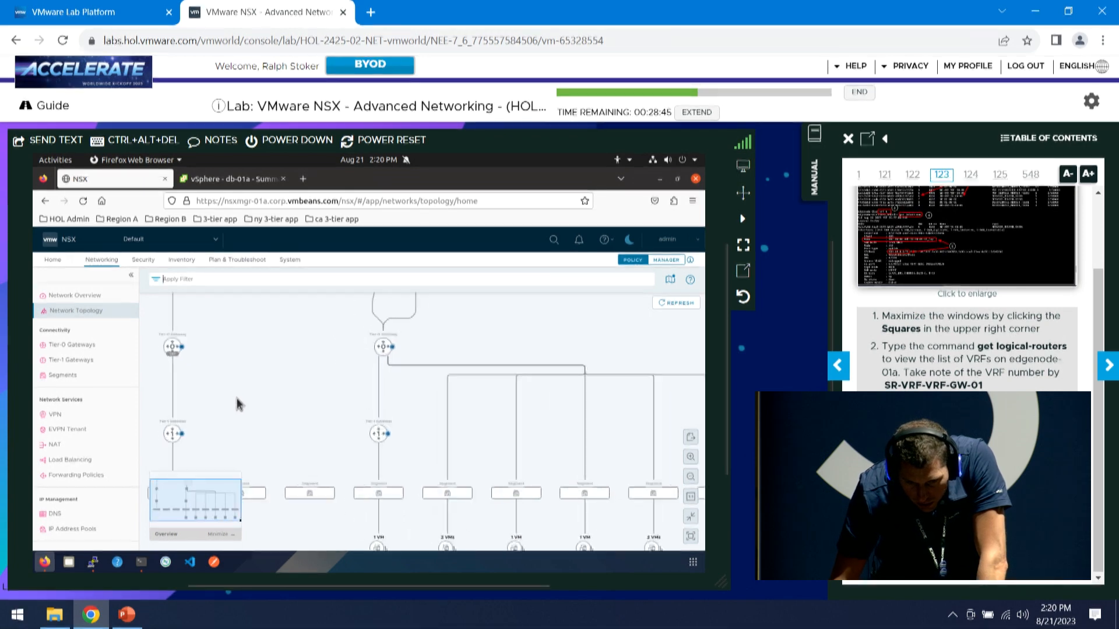
scroll(238, 401, up, 3)
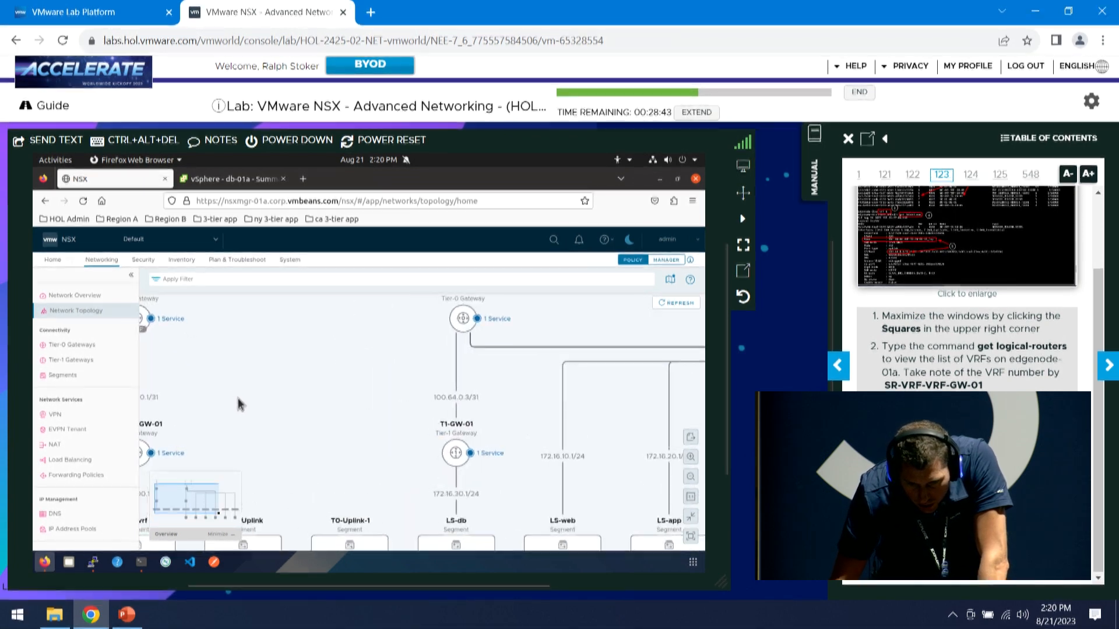
drag(299, 407, 474, 425)
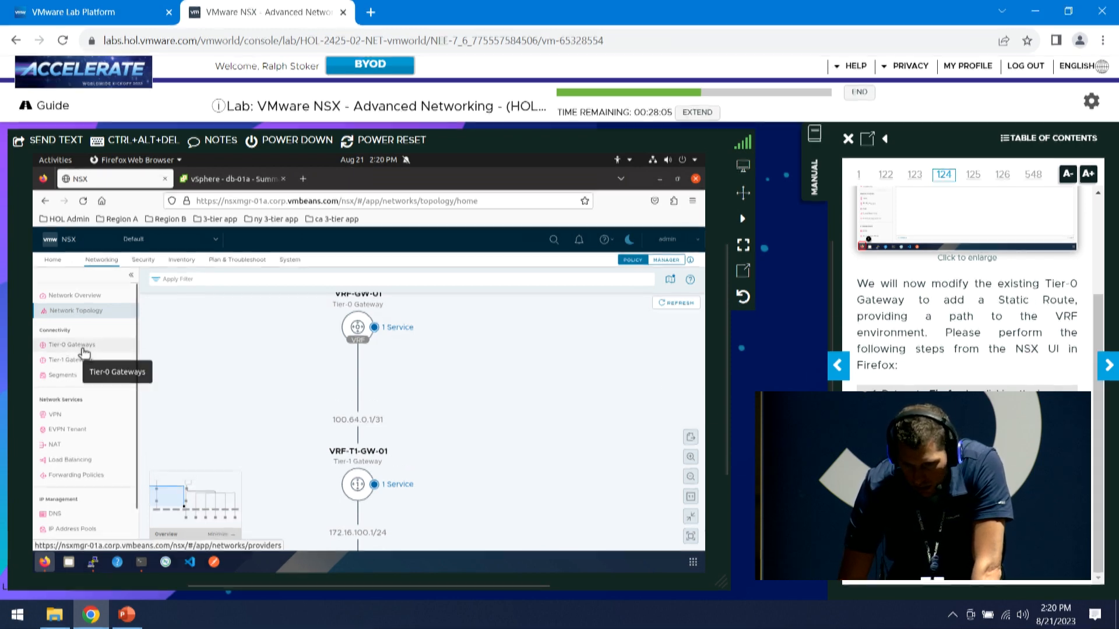
Edit T0-GW-01 and add static route LS-vrf-static-route for 172.16.100.0/24, reaching its next-hop settings
click(84, 349)
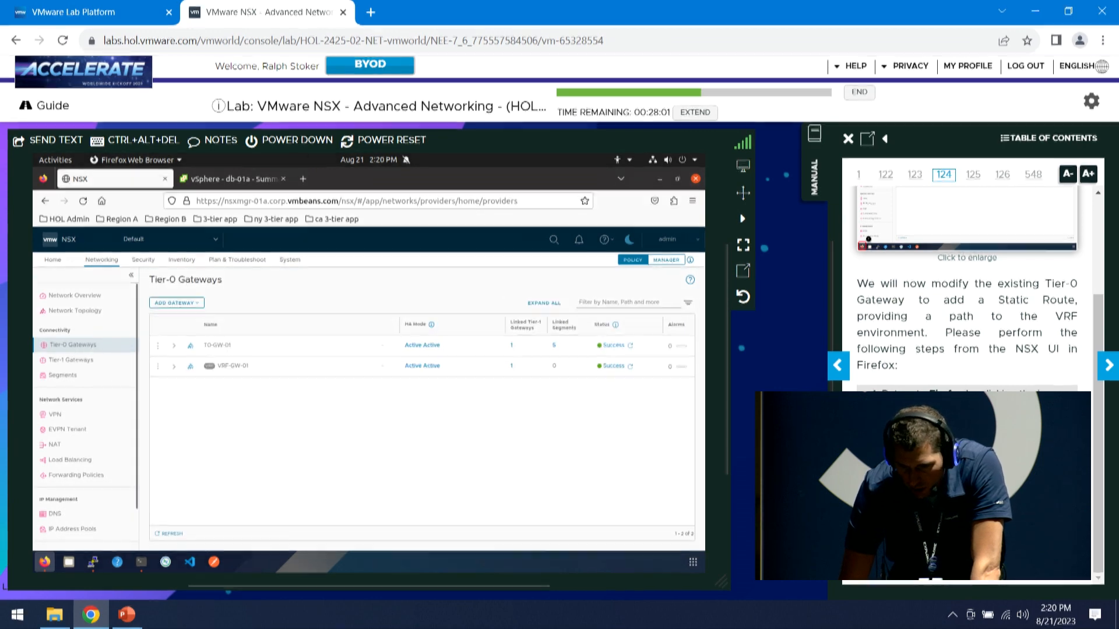
click(160, 346)
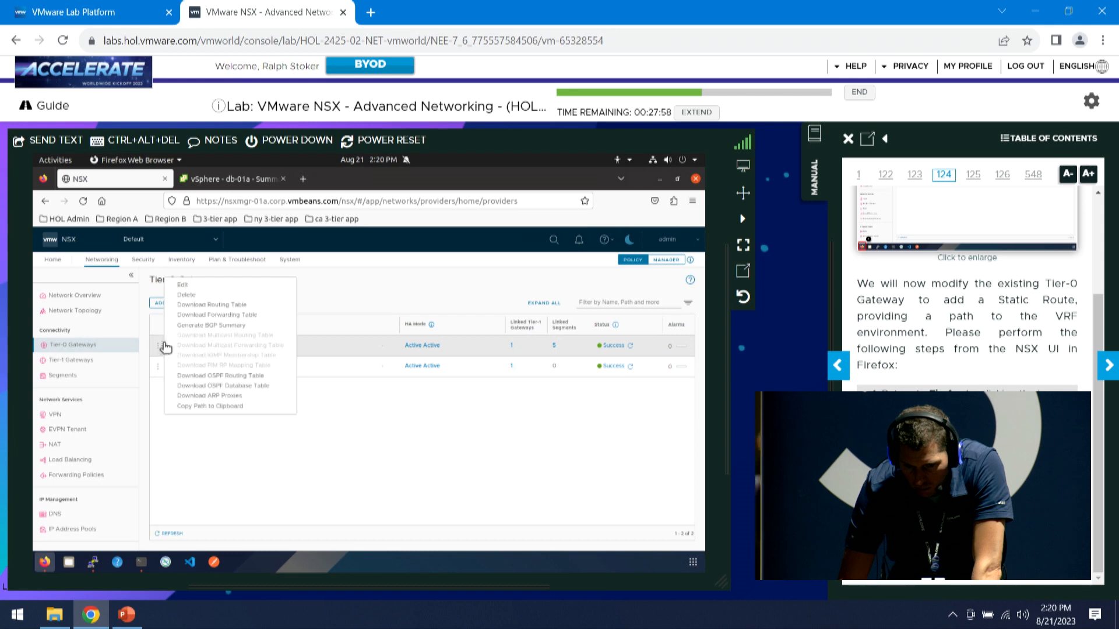
click(184, 285)
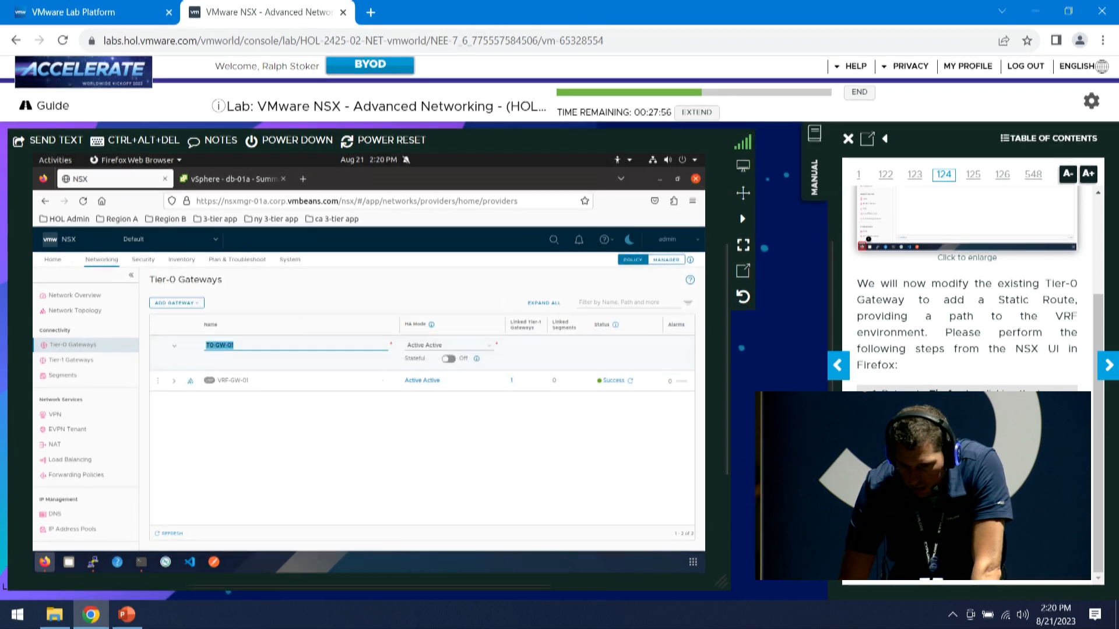
click(1109, 365)
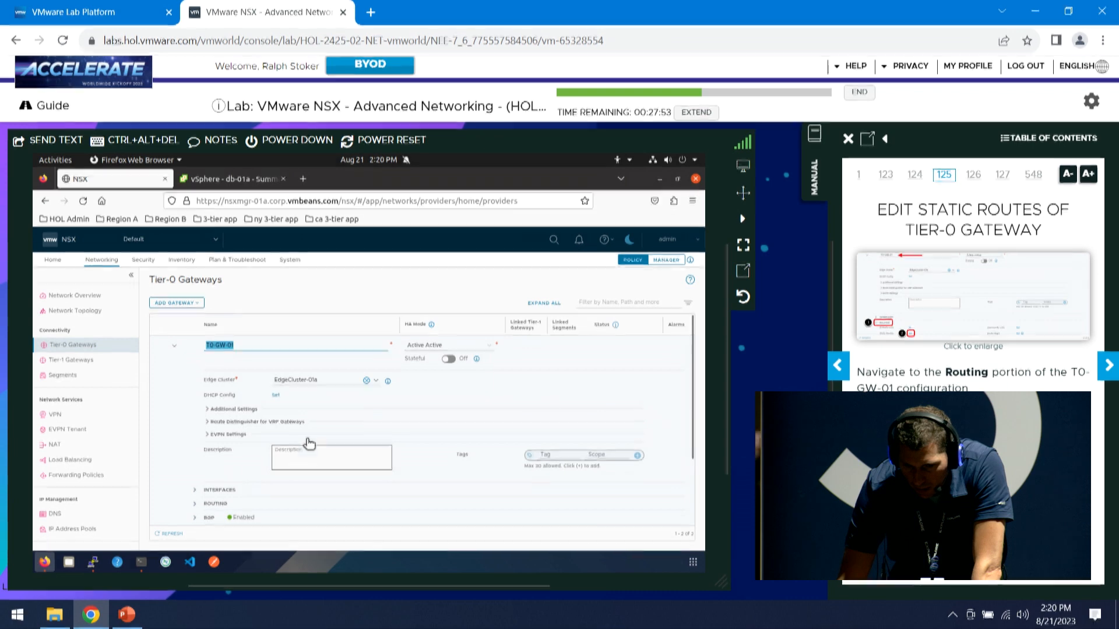
click(196, 505)
scroll(221, 486, down, 3)
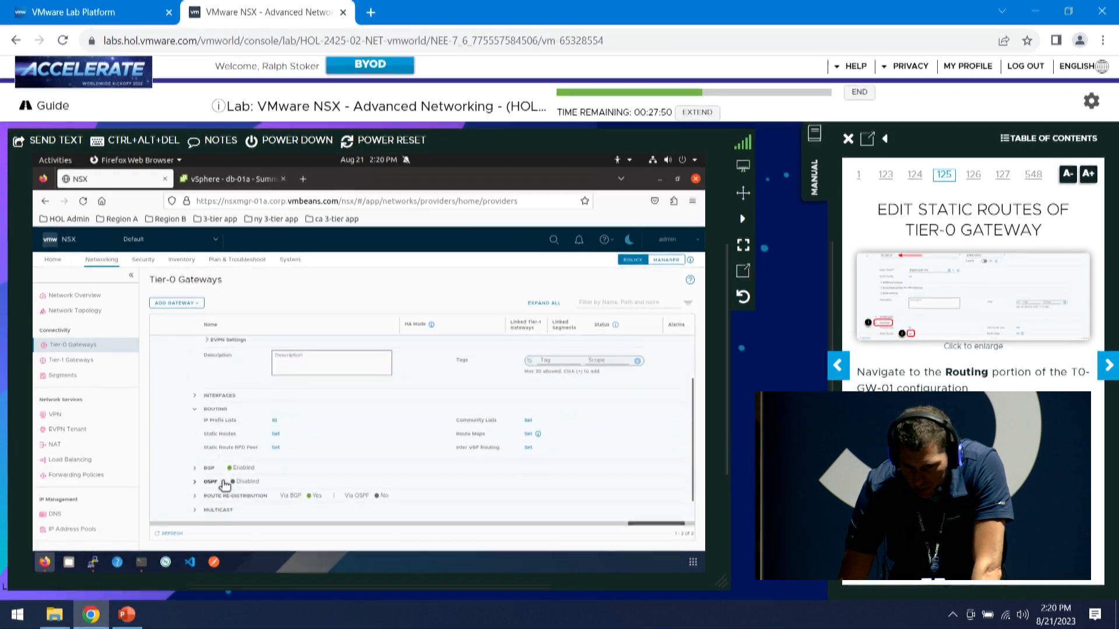
click(275, 435)
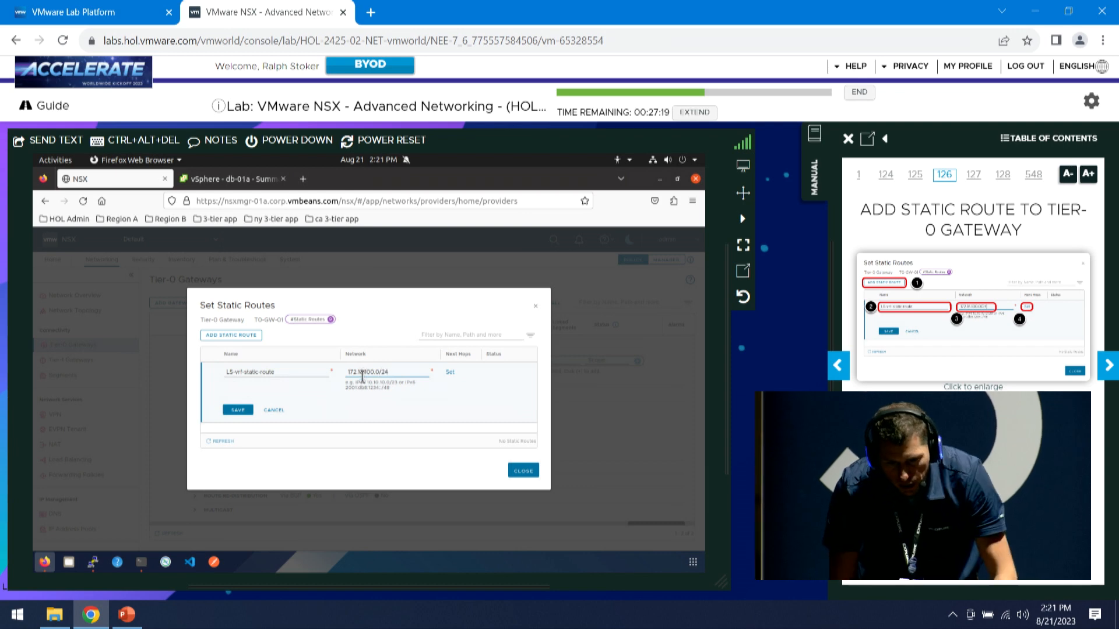
click(450, 375)
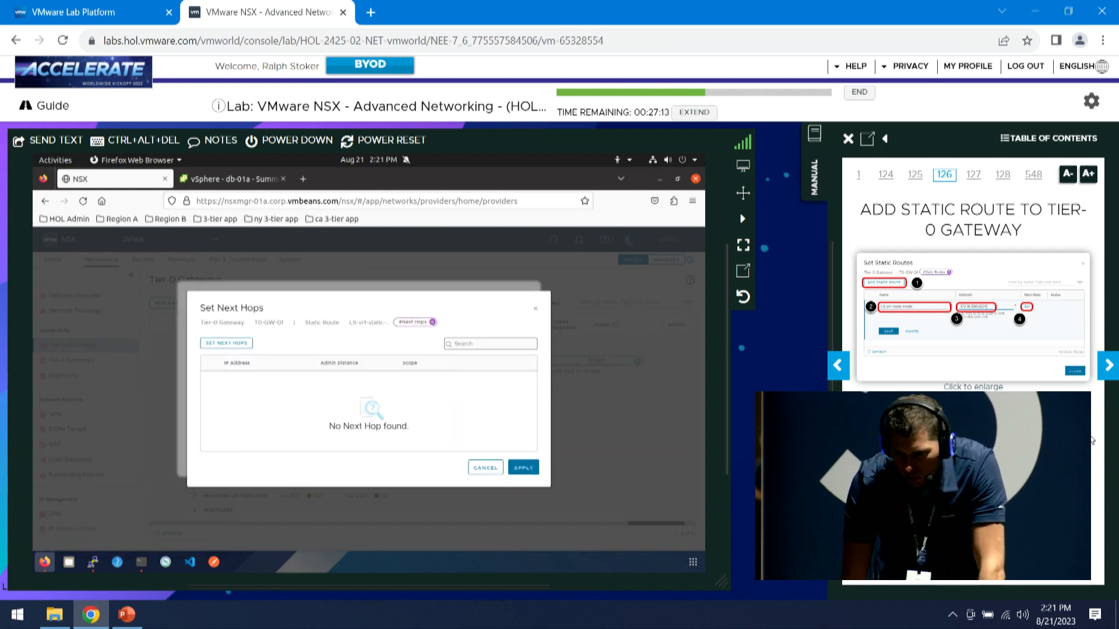
Add next hop 100.64.0.1, distance 1, scoped to VRF-GW-01, and apply it to the route
click(1109, 367)
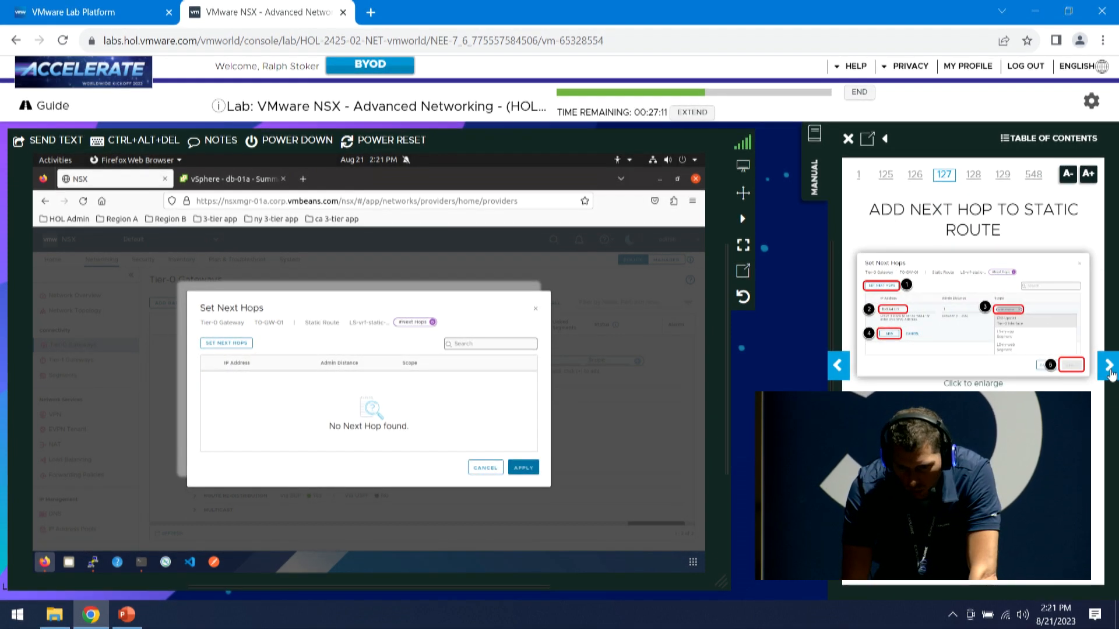
click(227, 344)
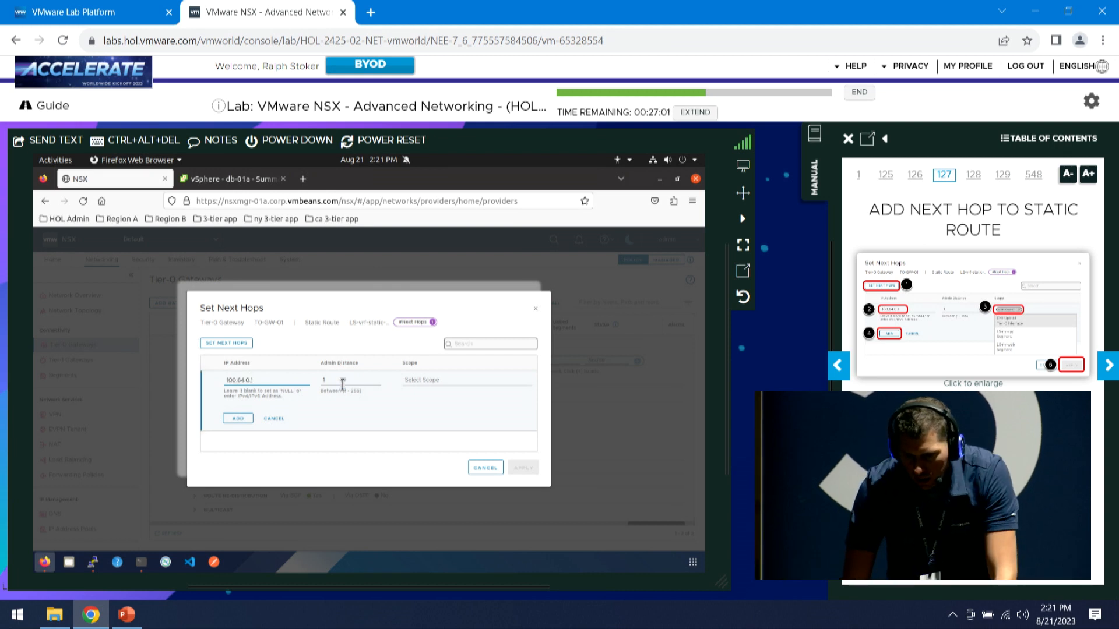
click(430, 382)
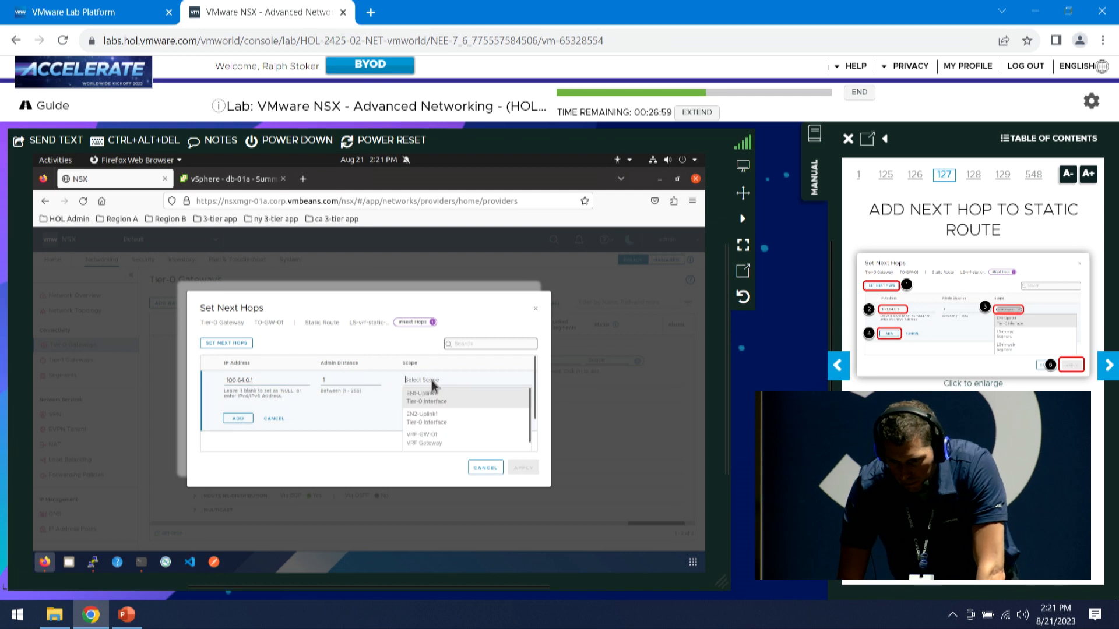
scroll(475, 402, down, 5)
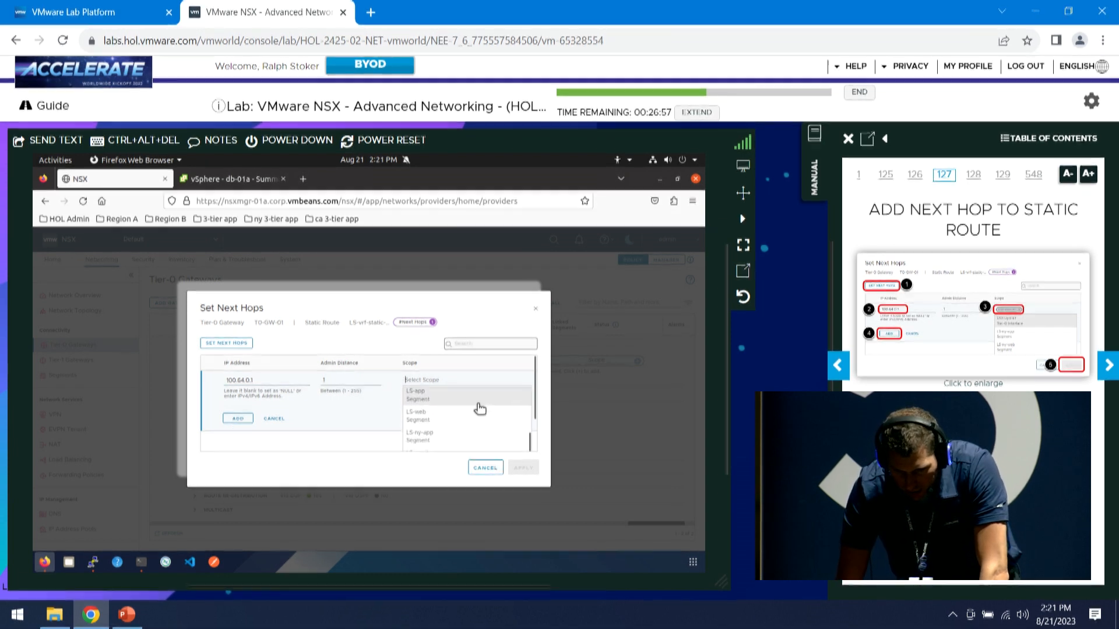
scroll(479, 409, down, 2)
scroll(480, 409, up, 3)
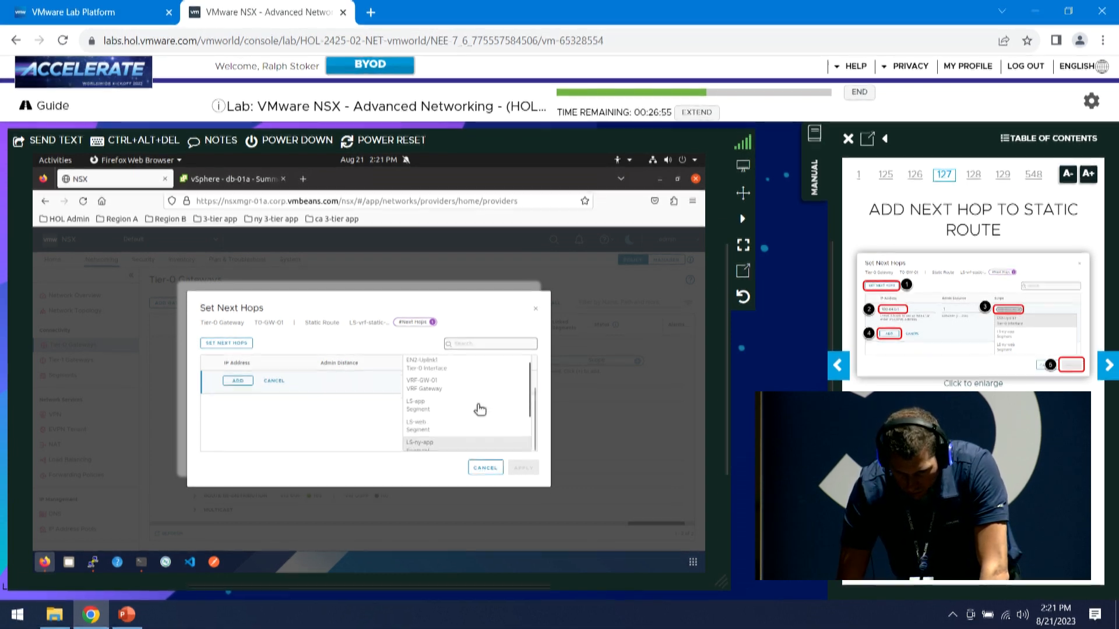
scroll(438, 389, down, 1)
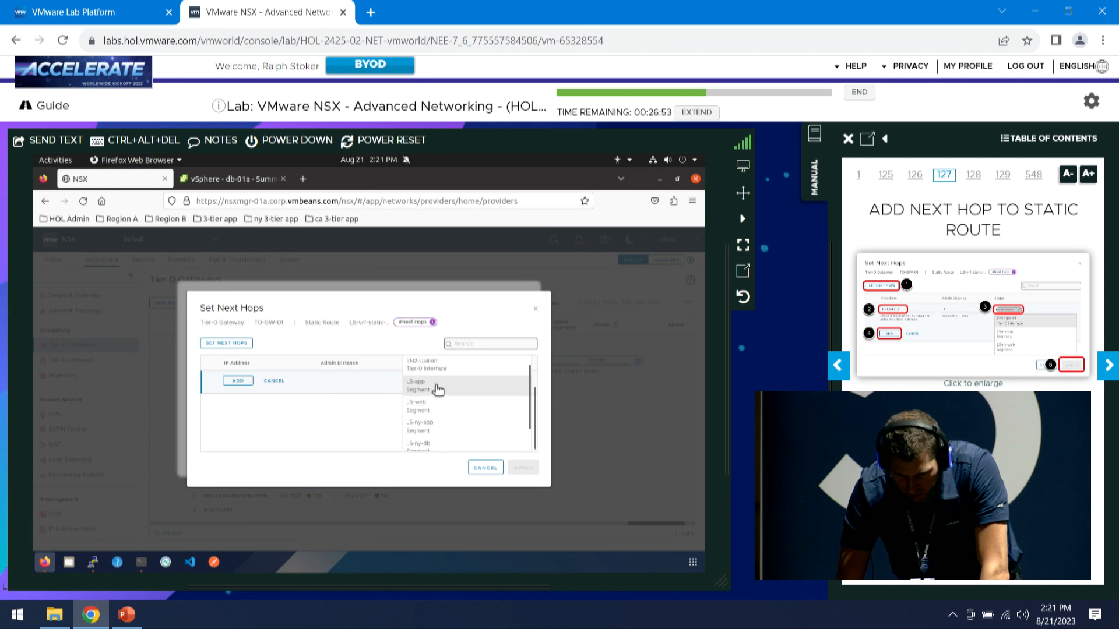
click(339, 415)
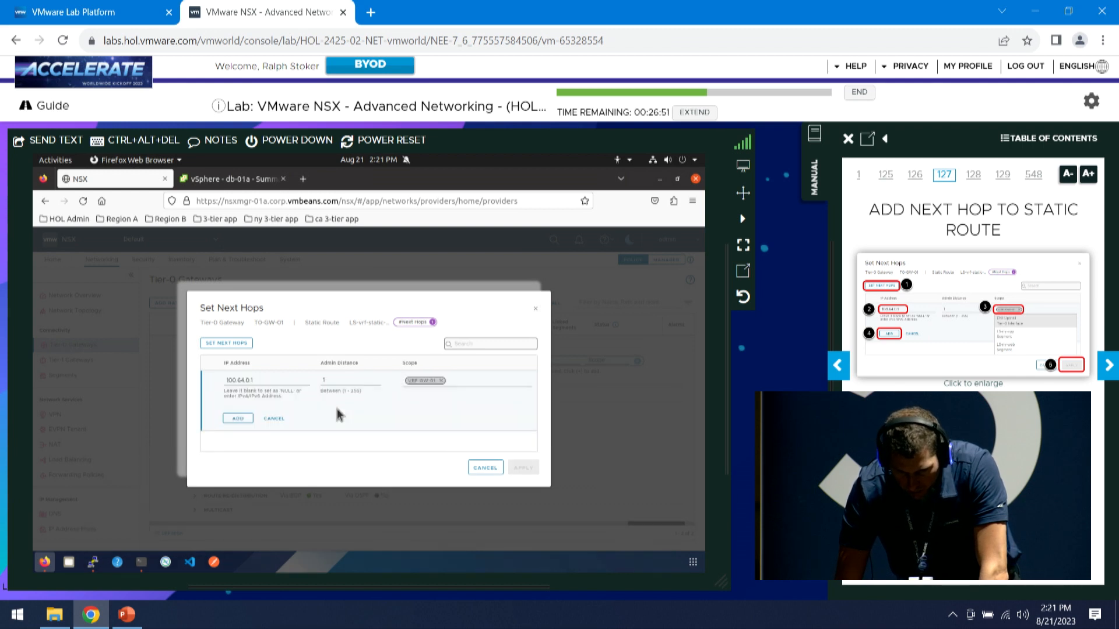
click(244, 420)
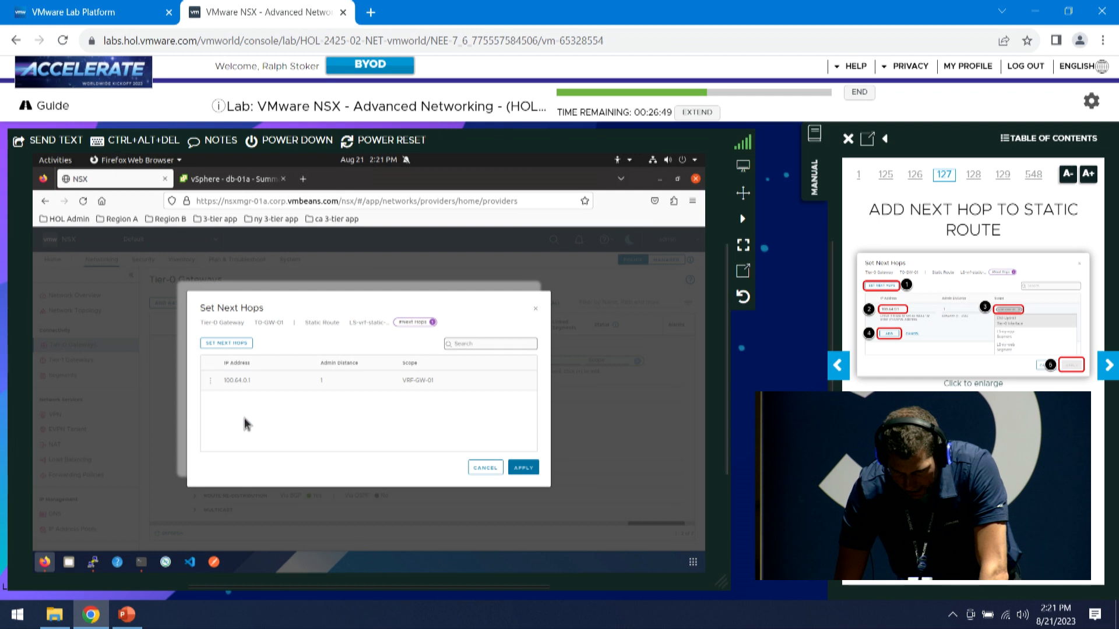
click(531, 472)
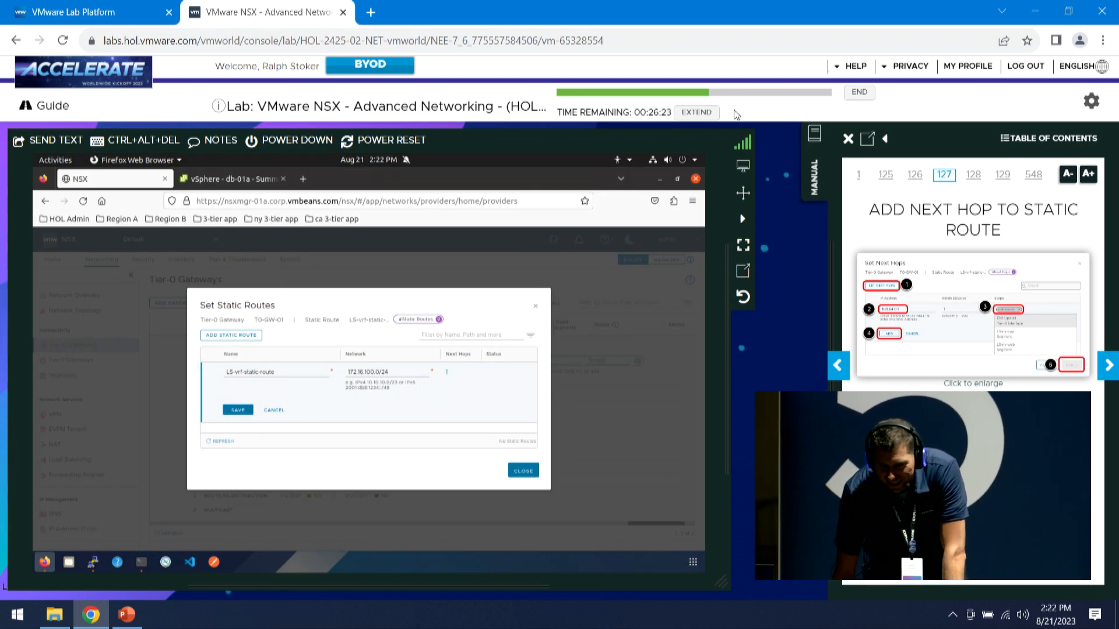
Extend the lab time, then save LS-vrf-static-route and the T0-GW-01 gateway changes
click(697, 114)
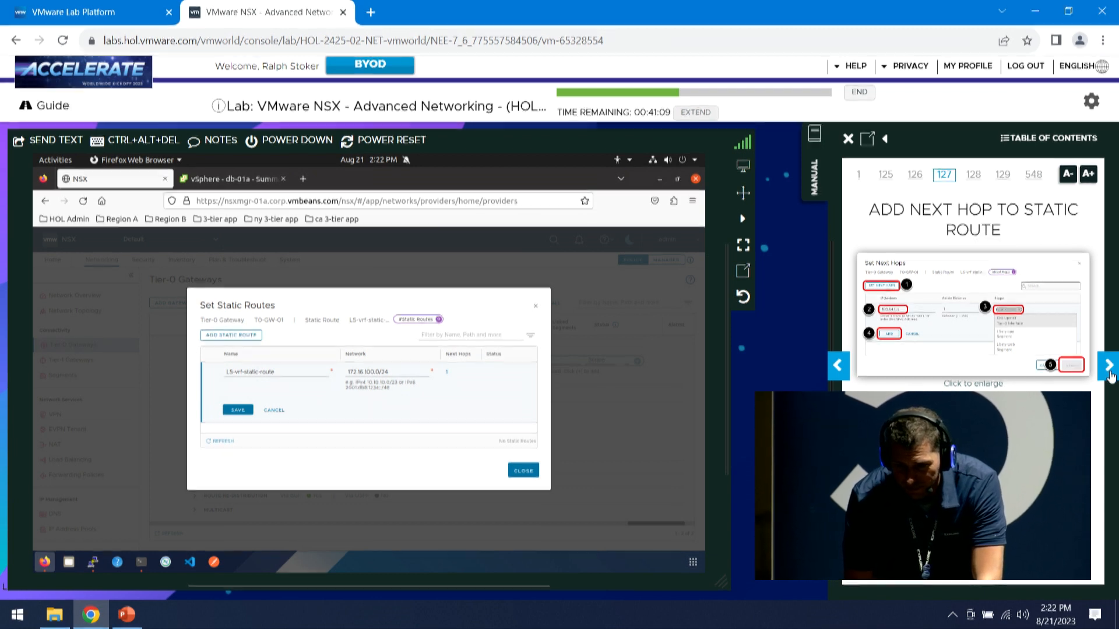
click(1110, 376)
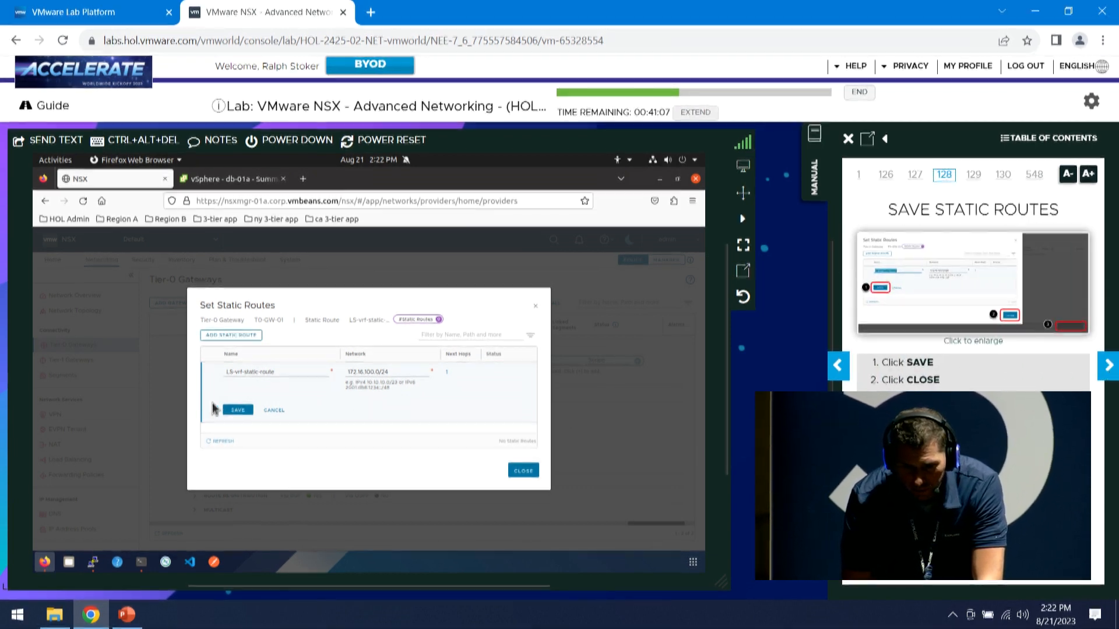
click(237, 410)
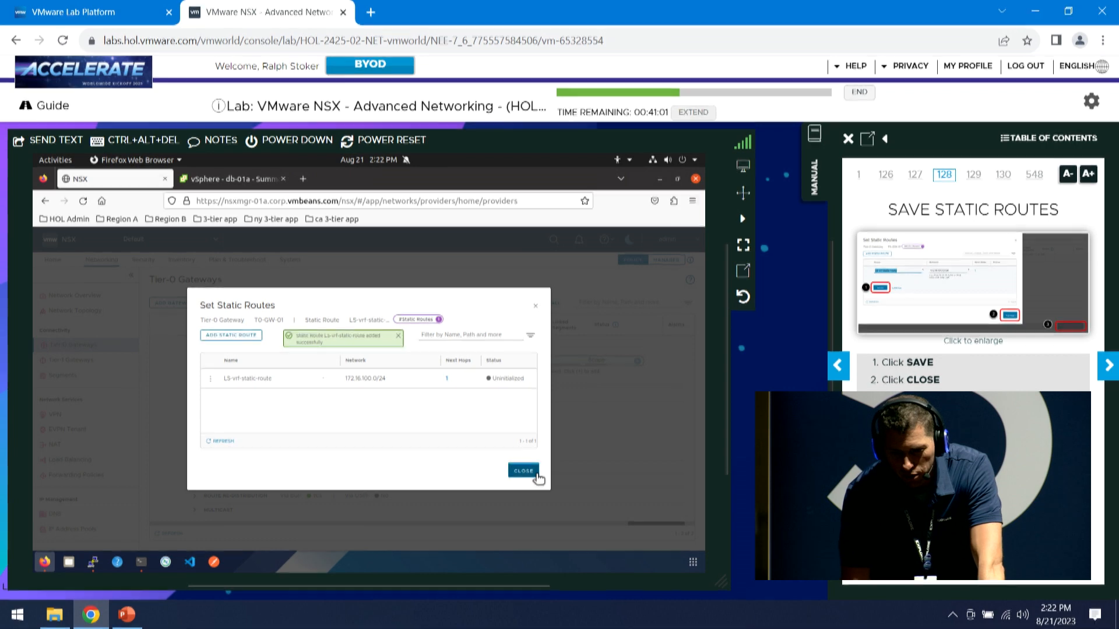
click(536, 474)
click(648, 525)
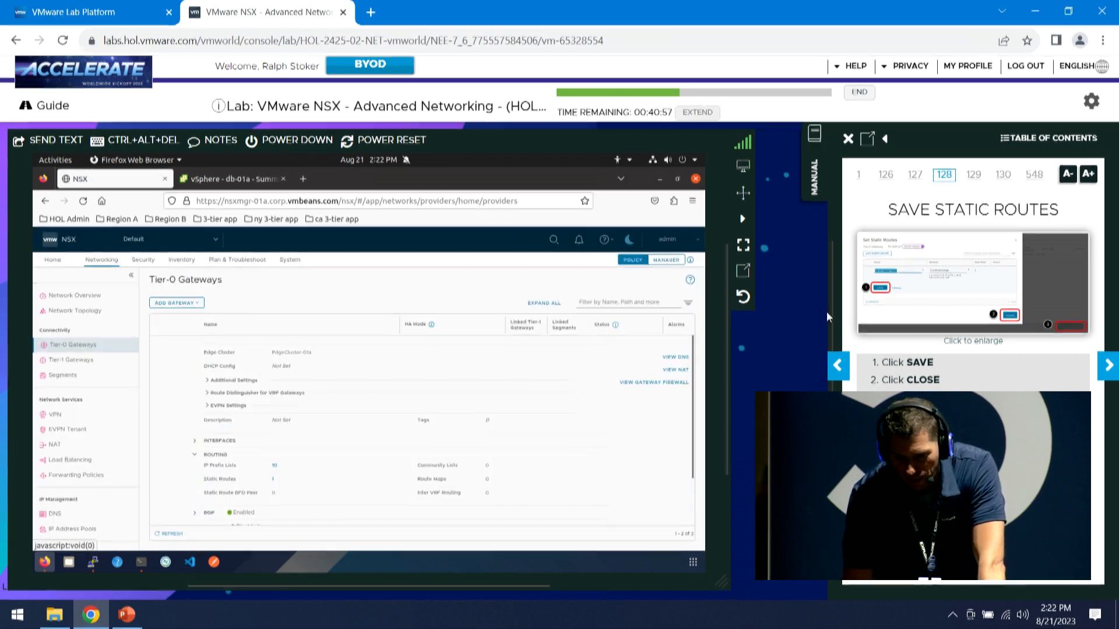
Page the lab guide forward, view the network topology, then list the Tier-0 gateways
click(1109, 369)
click(1109, 368)
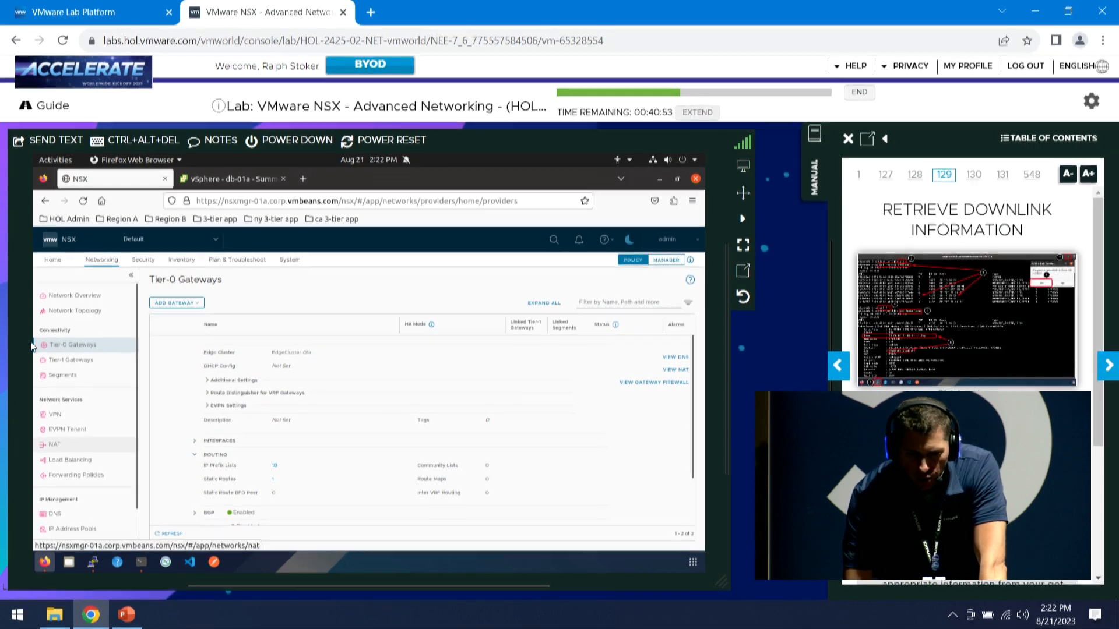
click(78, 313)
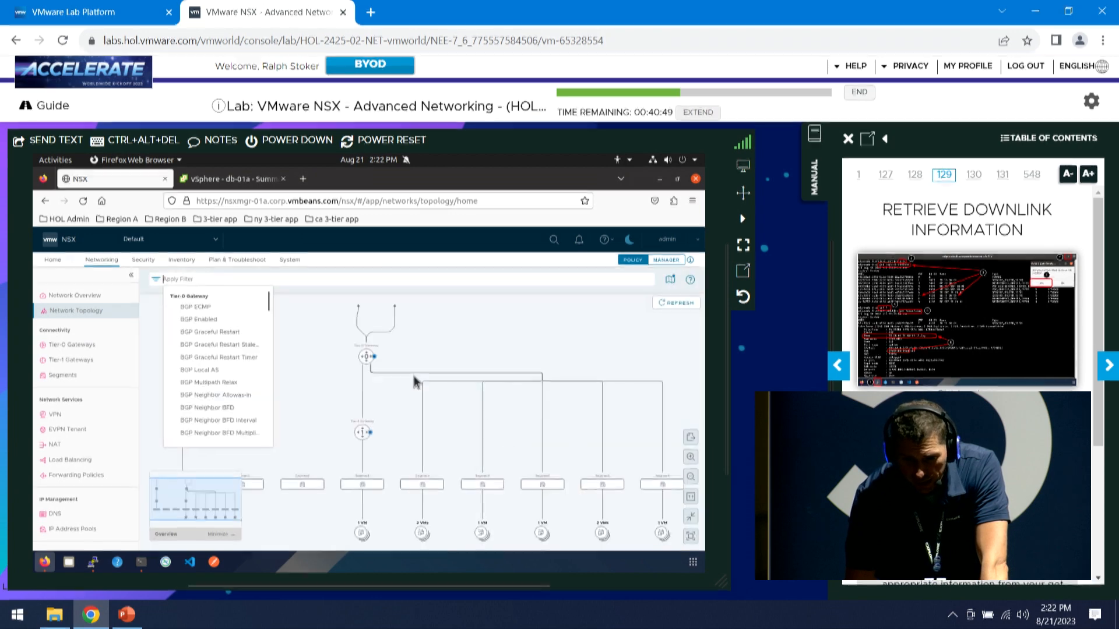
scroll(392, 366, up, 2)
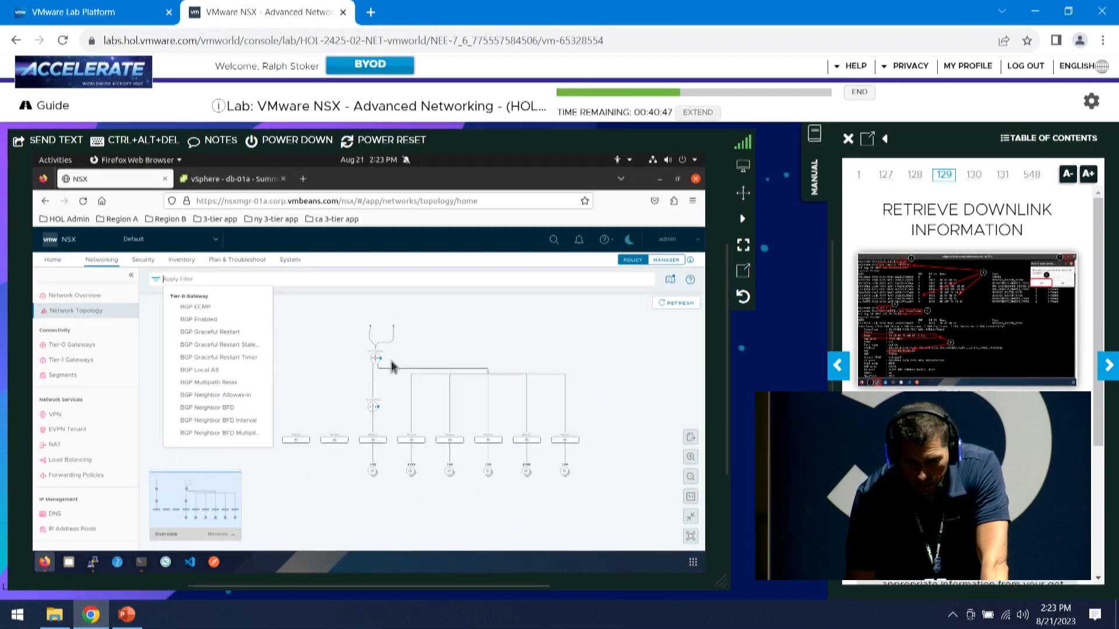
scroll(392, 368, up, 3)
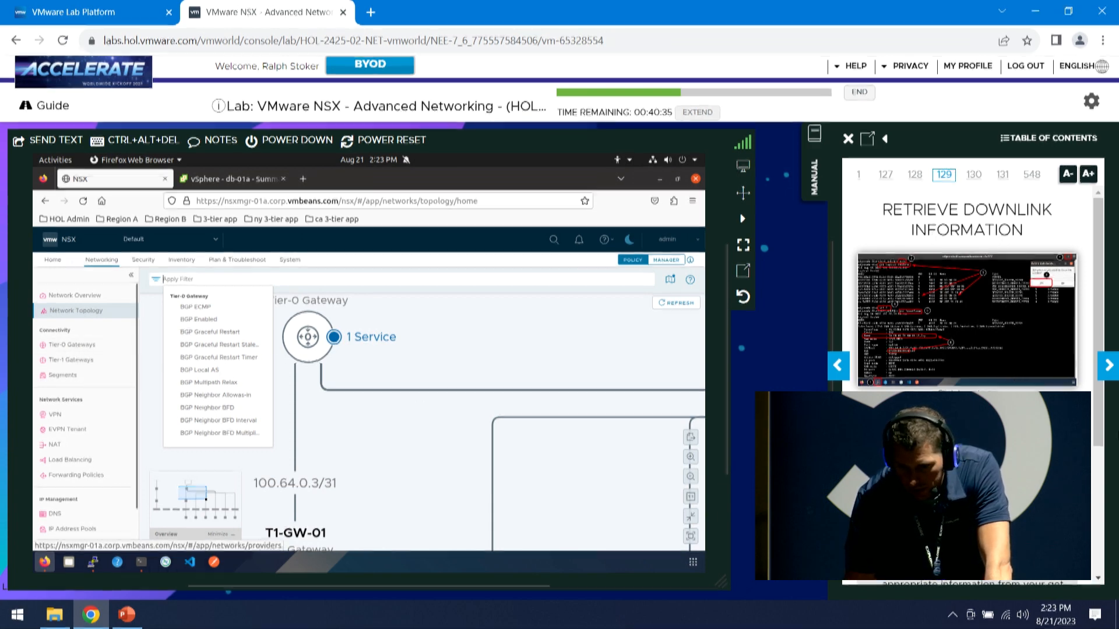
drag(1095, 357, 1103, 447)
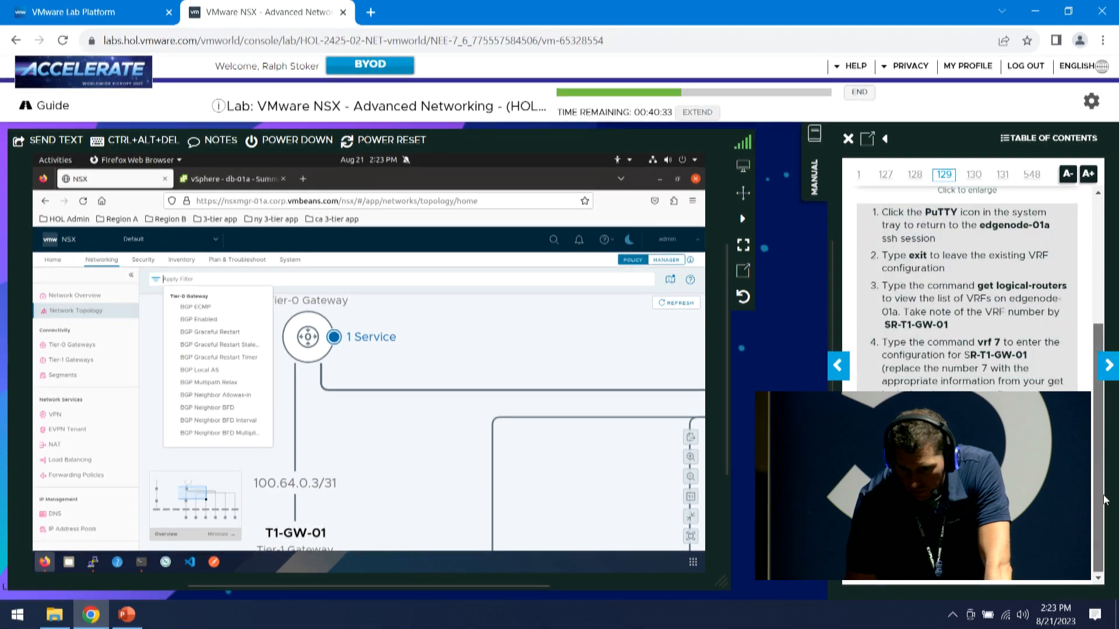
click(76, 347)
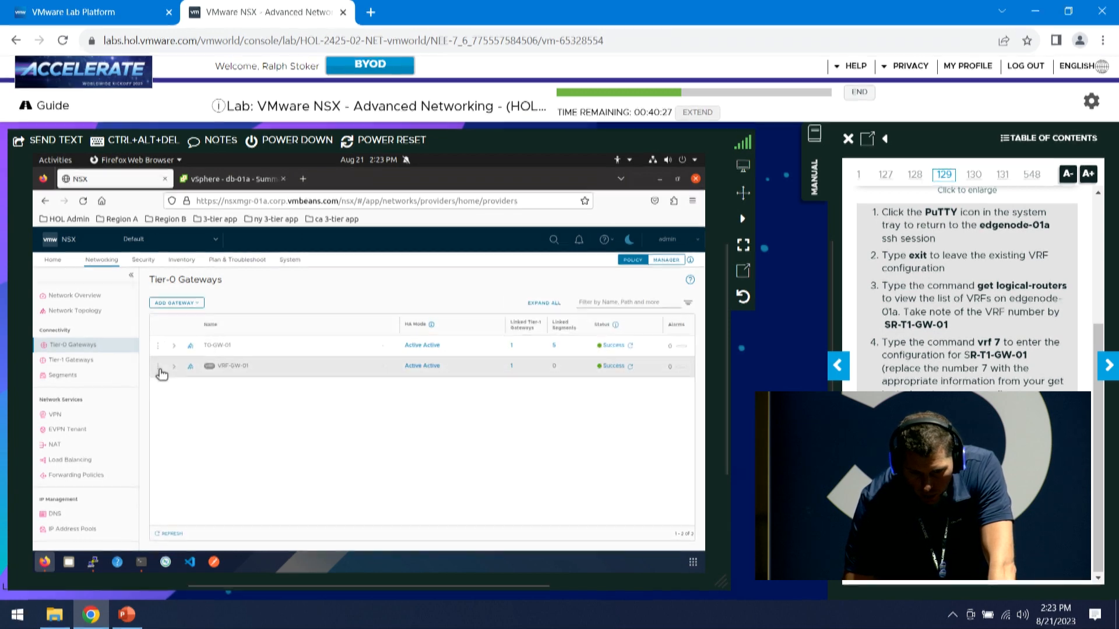
Edit VRF-GW-01 and expand its Routing section to reveal the empty static routes
click(159, 368)
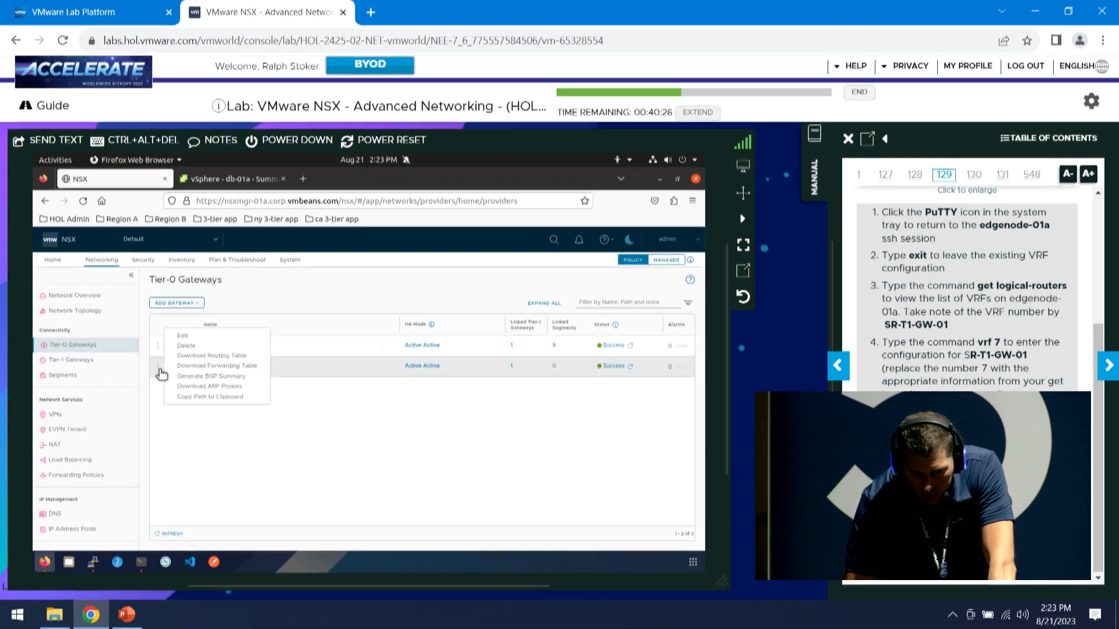
click(181, 336)
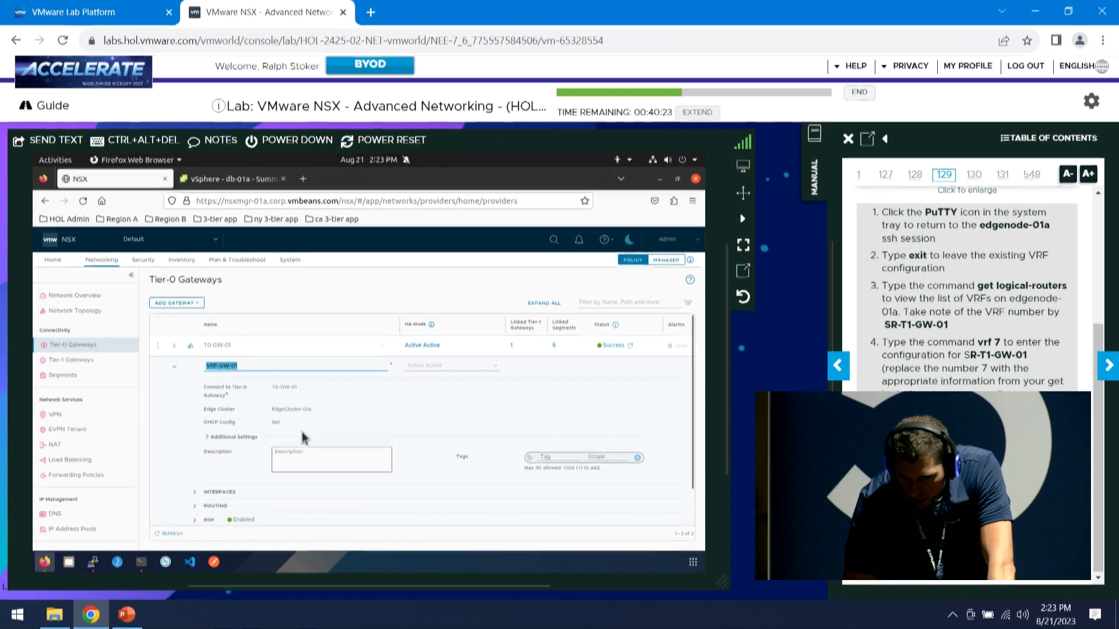
click(1110, 372)
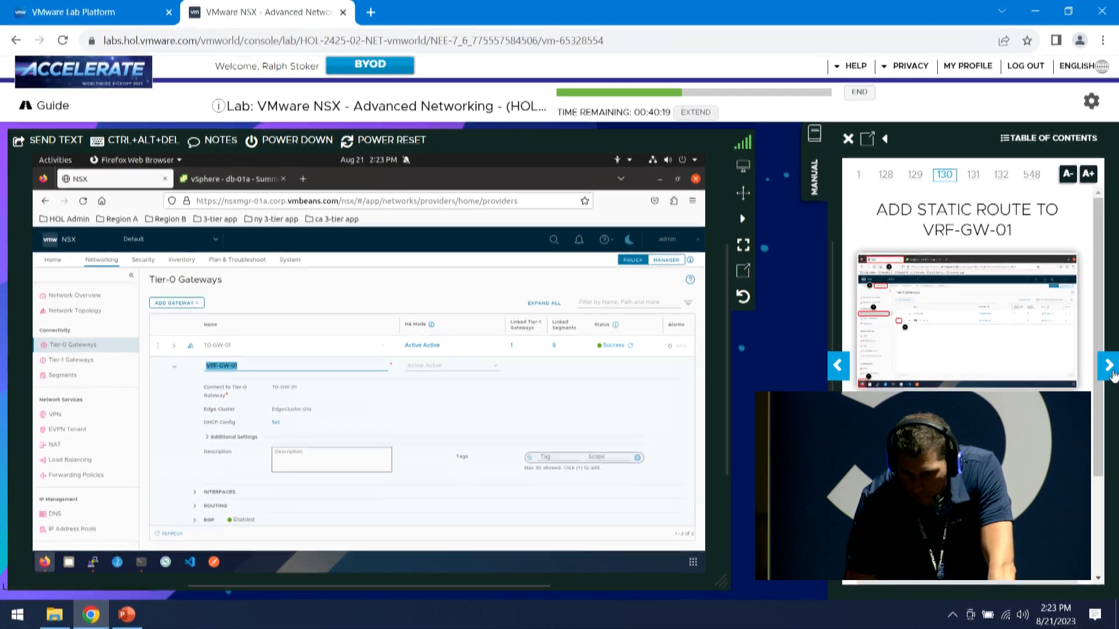
scroll(968, 315, down, 2)
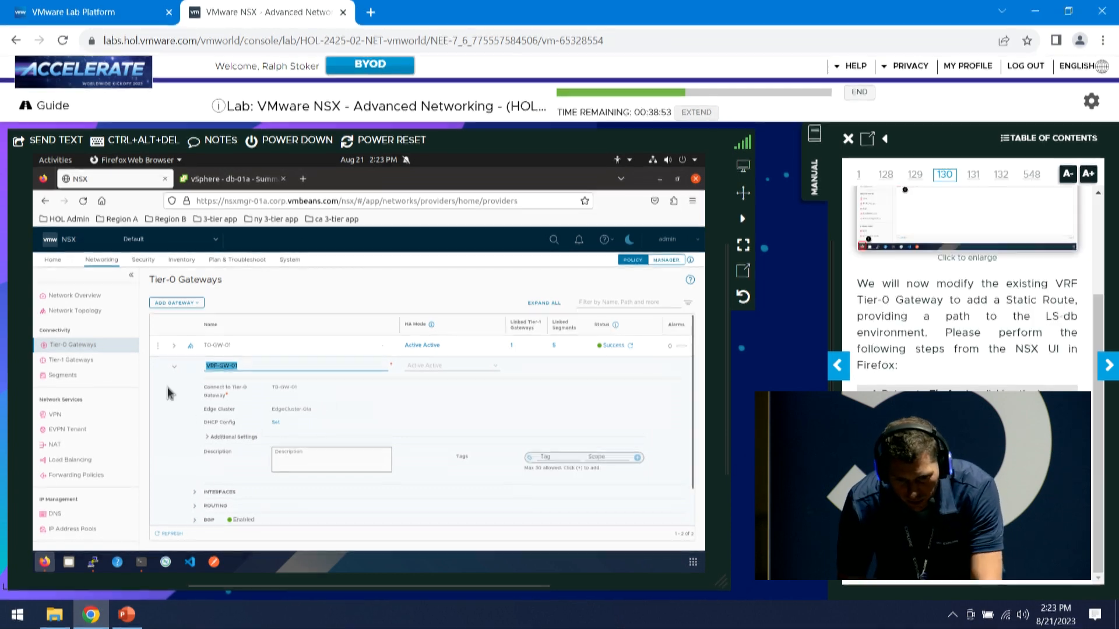
scroll(189, 452, down, 1)
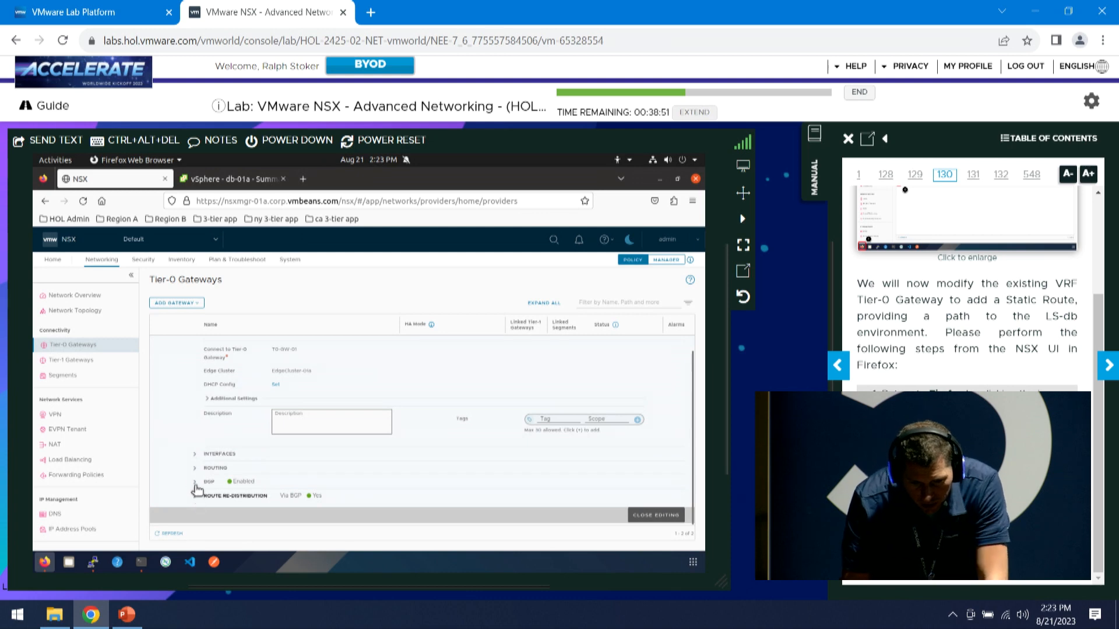
click(196, 471)
scroll(209, 466, down, 1)
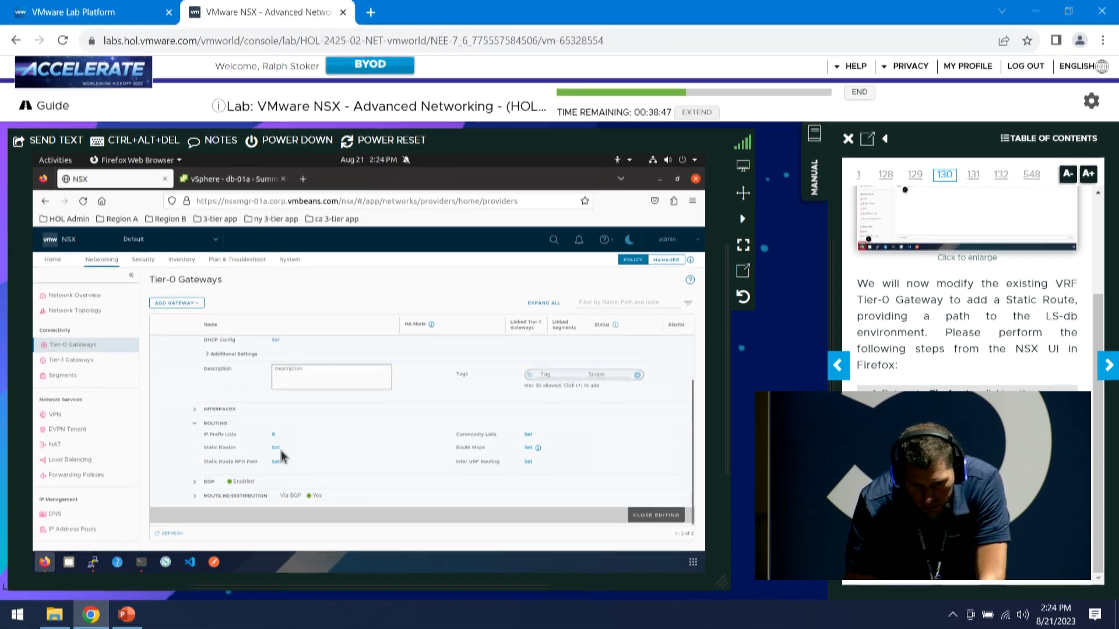
Add LS-db-static-route for 172.16.30.0/24 with next hop 100.64.0.3 scoped to T0-GW-01
click(275, 447)
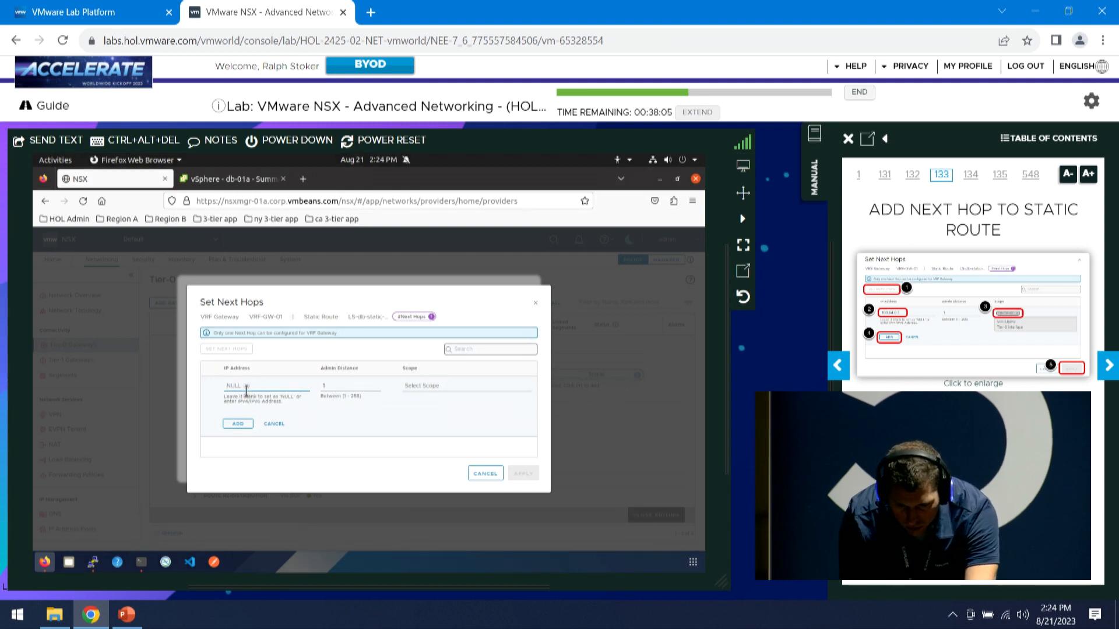
text(.64.0.3)
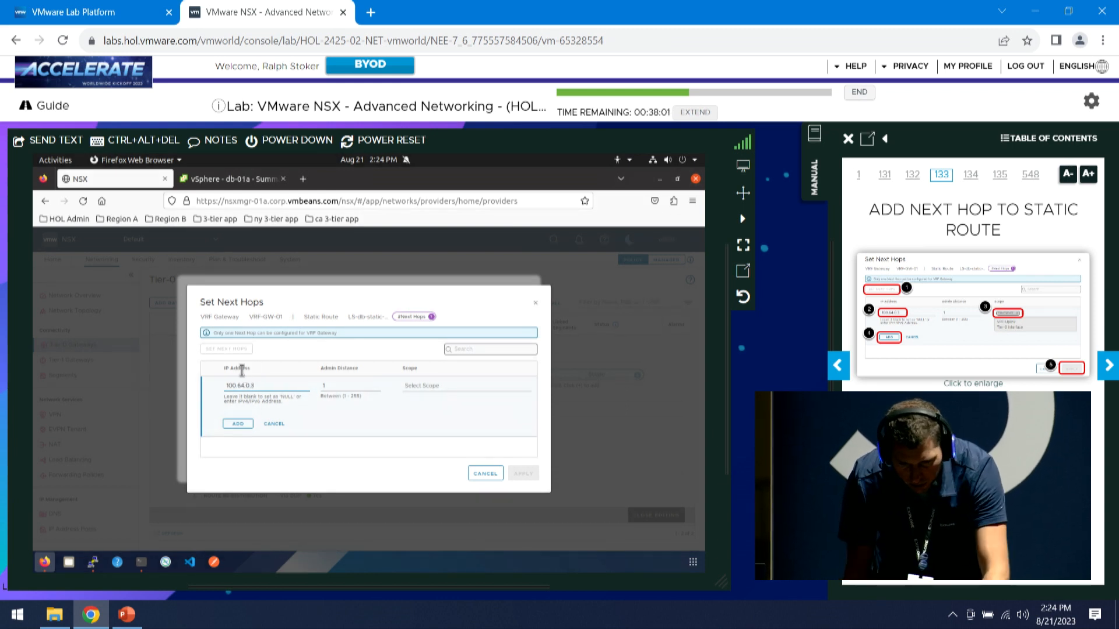
click(422, 387)
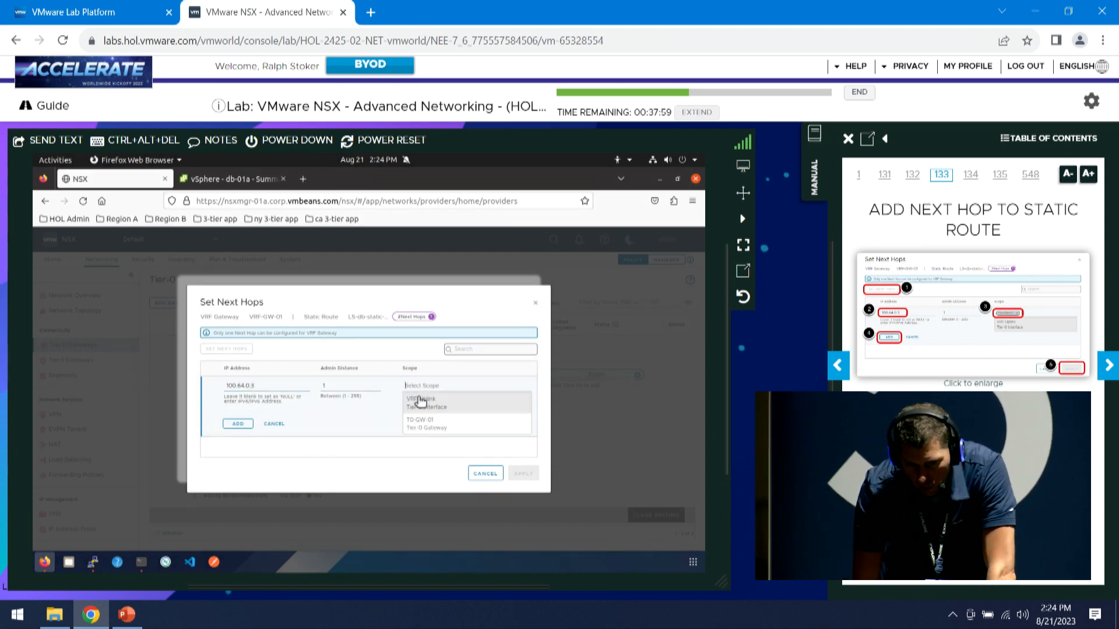
click(445, 427)
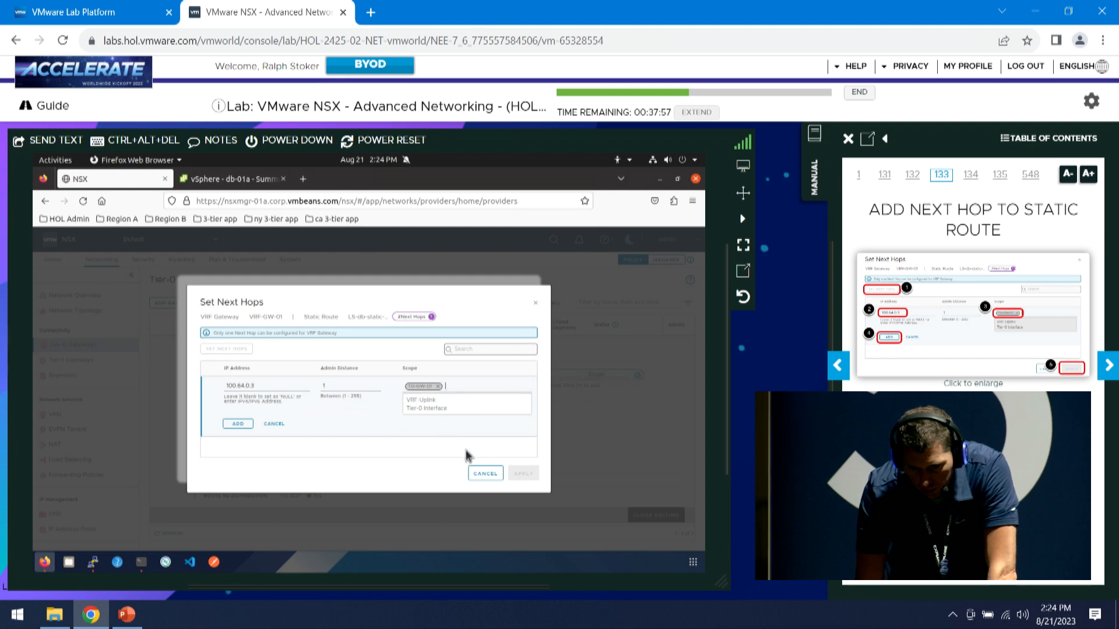
click(245, 424)
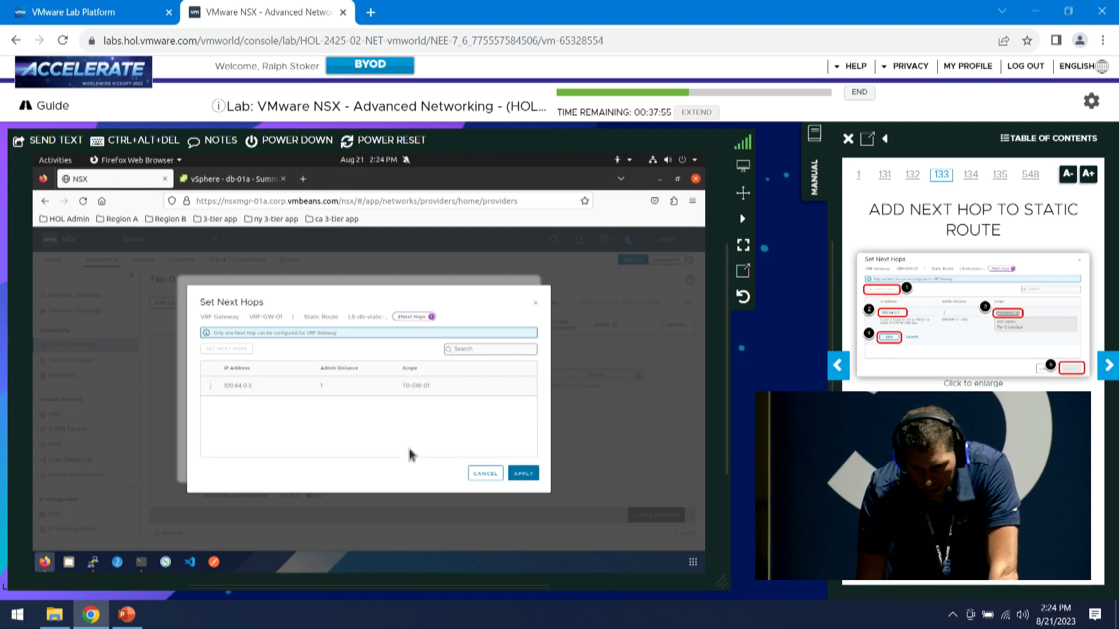
click(524, 473)
Save the new static route, choosing to keep editing when asked to discard
click(652, 516)
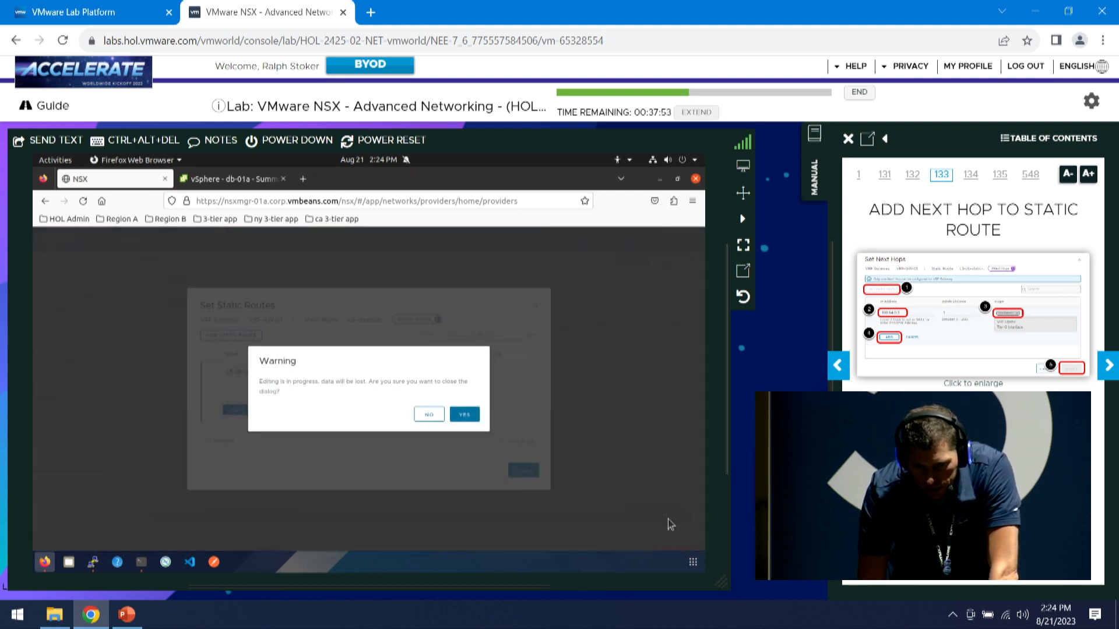
click(430, 418)
click(236, 411)
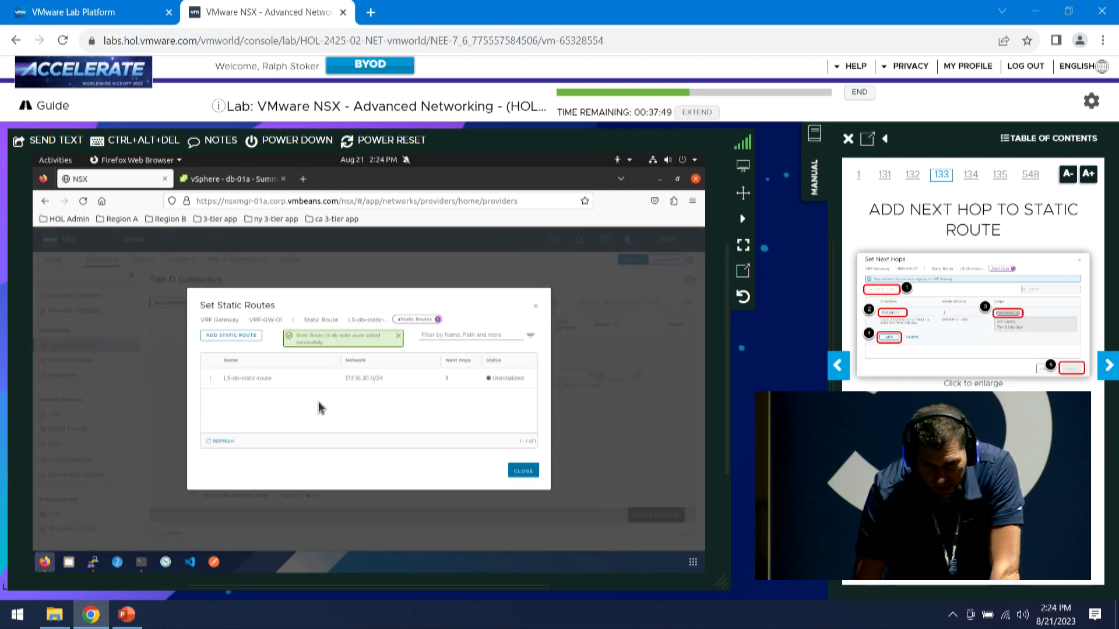
Close Static Routes and the VRF-GW-01 edit form, then page the manual to Confirm Traffic from DB-01A
click(523, 474)
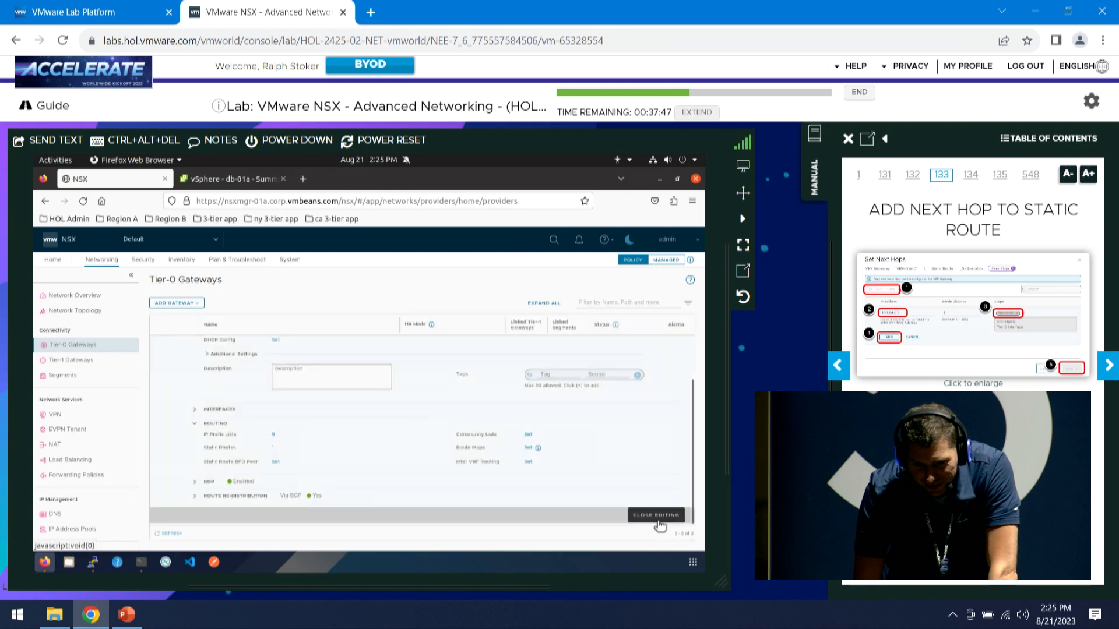
click(657, 520)
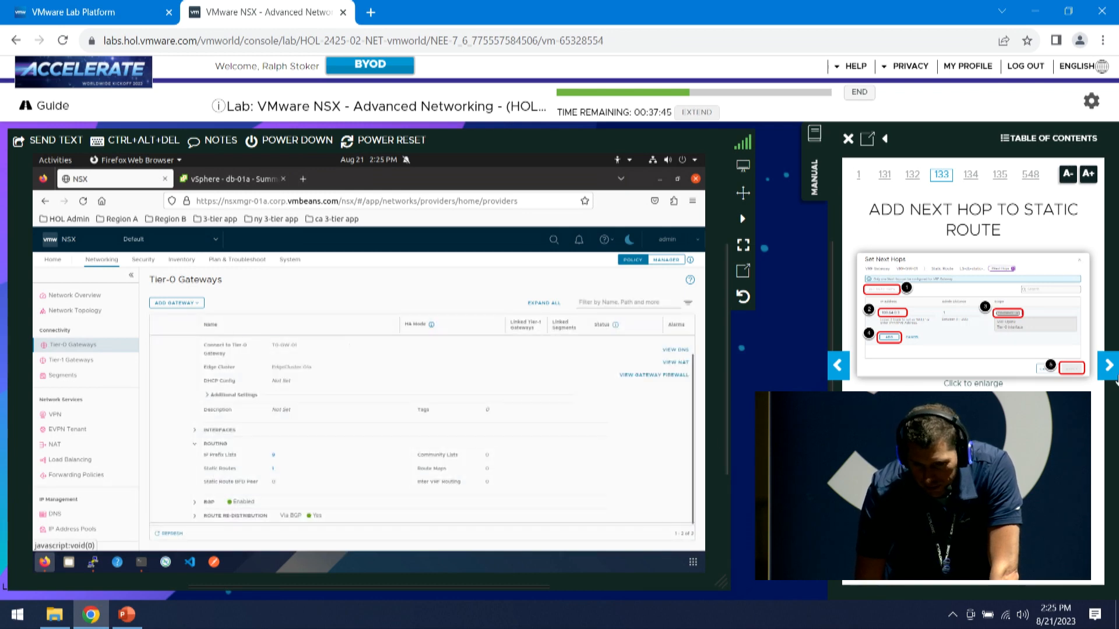
click(1109, 367)
click(1109, 367)
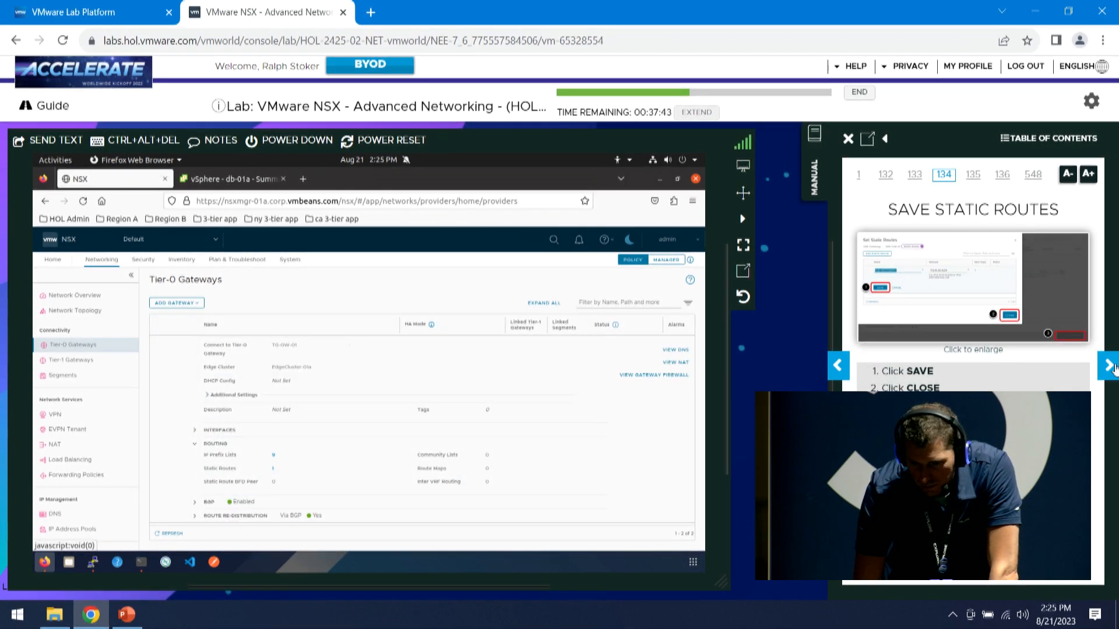
click(1112, 367)
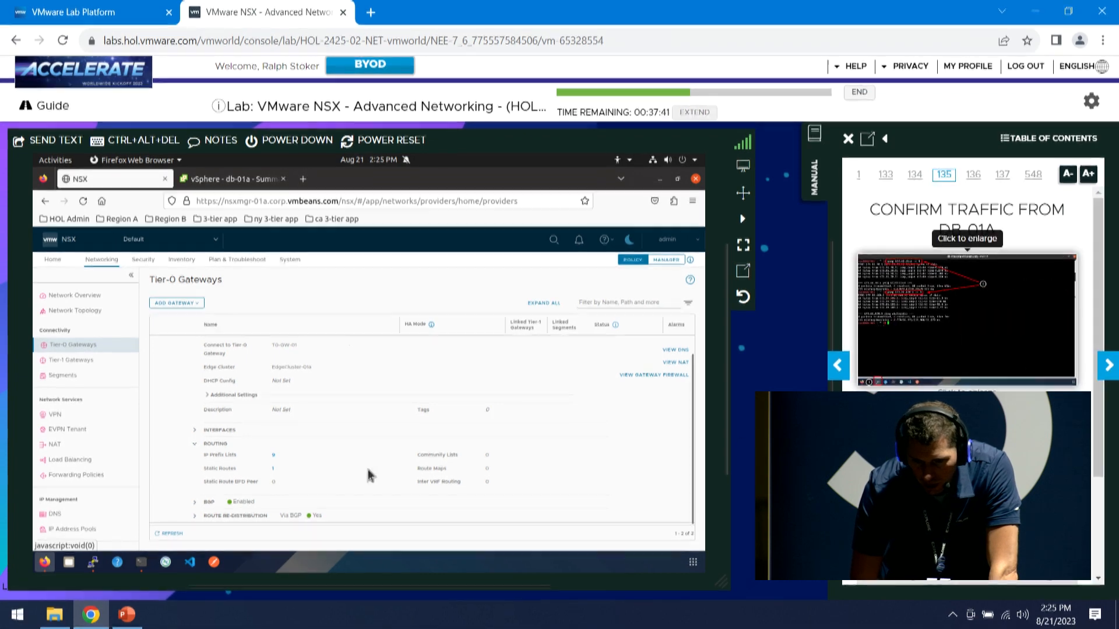
Bring up the db-01a PuTTY session and recall the 'ping 172.16.100.1' command
click(93, 563)
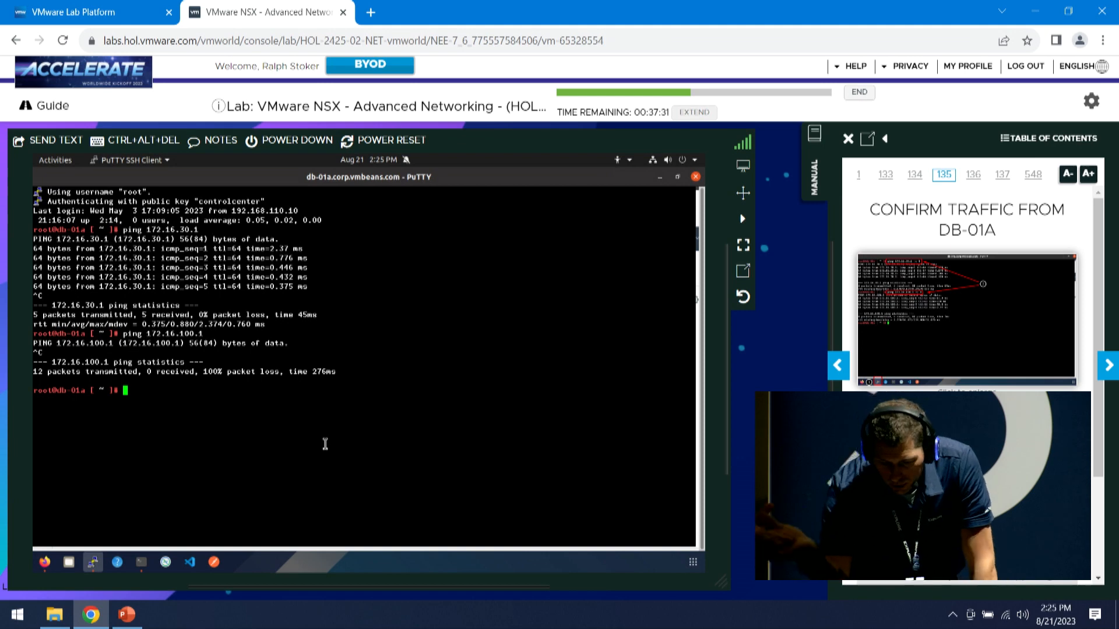
key(Up)
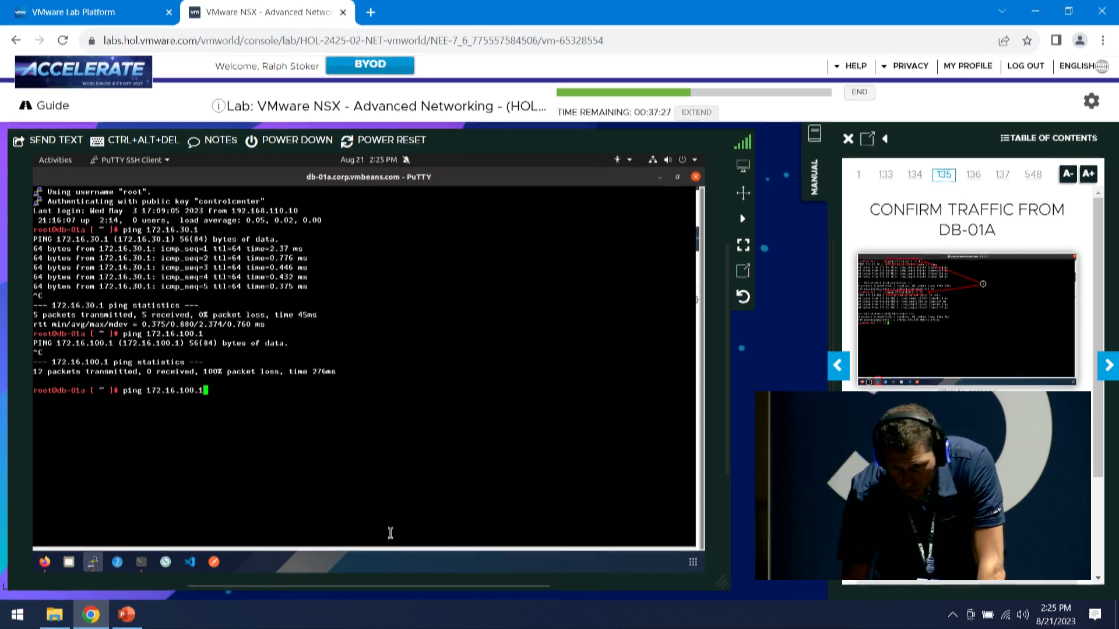
scroll(967, 292, down, 3)
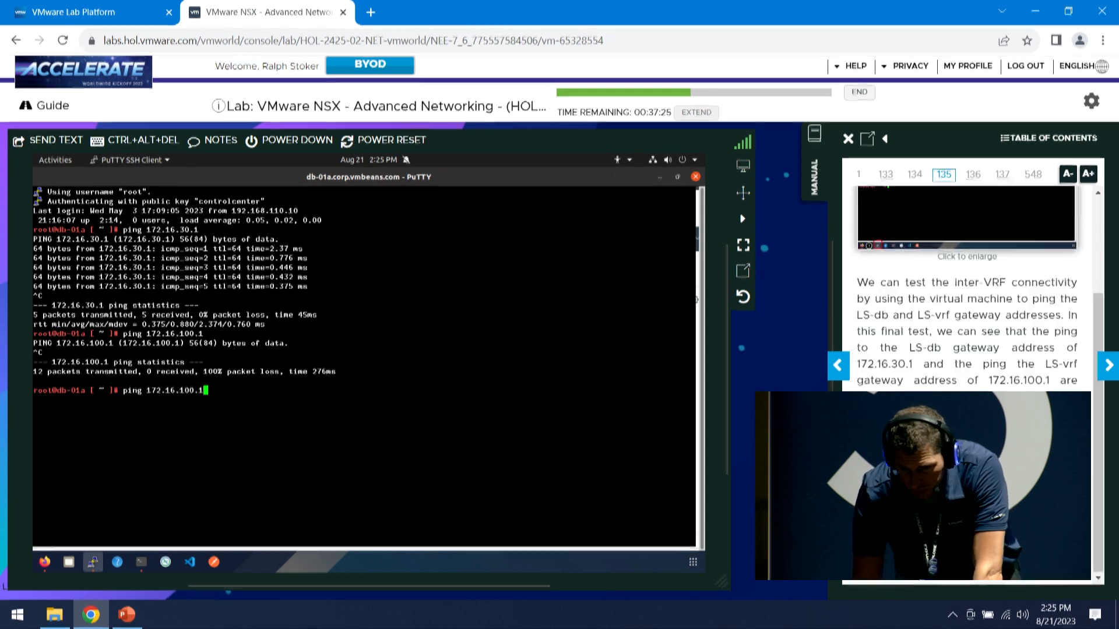
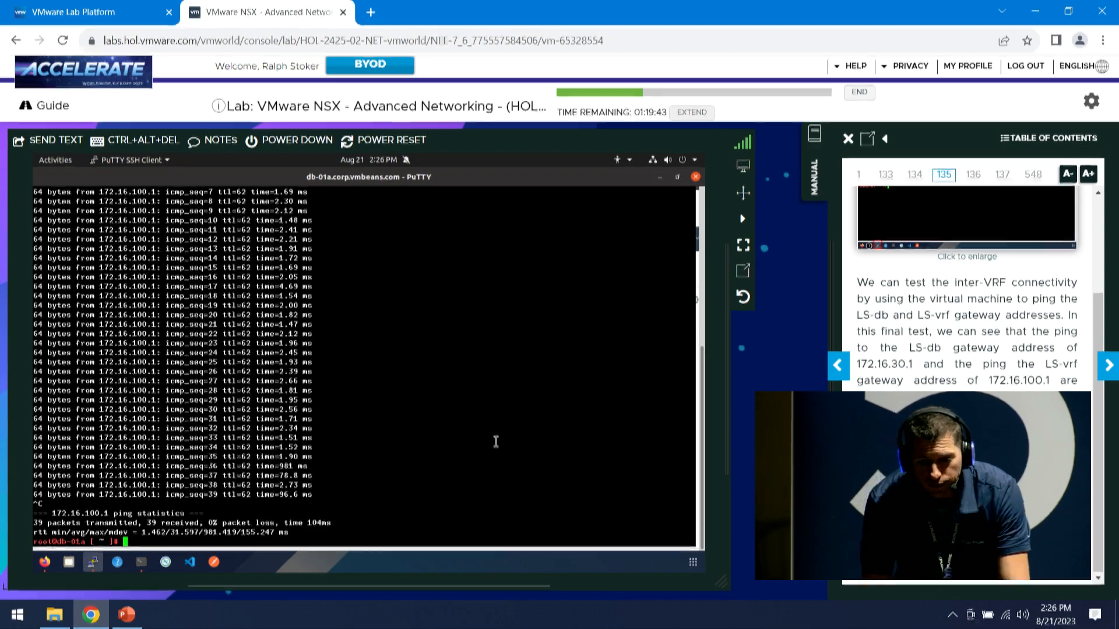
Advance the lab manual to page 137, 'Open PuTTY'
click(1106, 365)
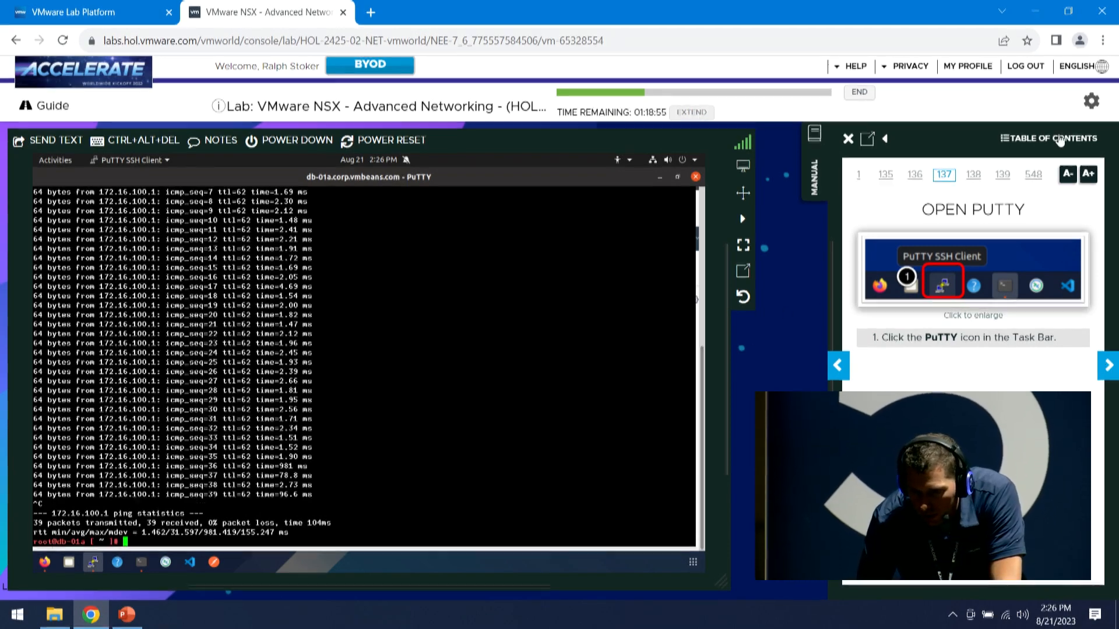
Use the Table of Contents to jump to Module 6's NSX Federation Overview page
click(1034, 138)
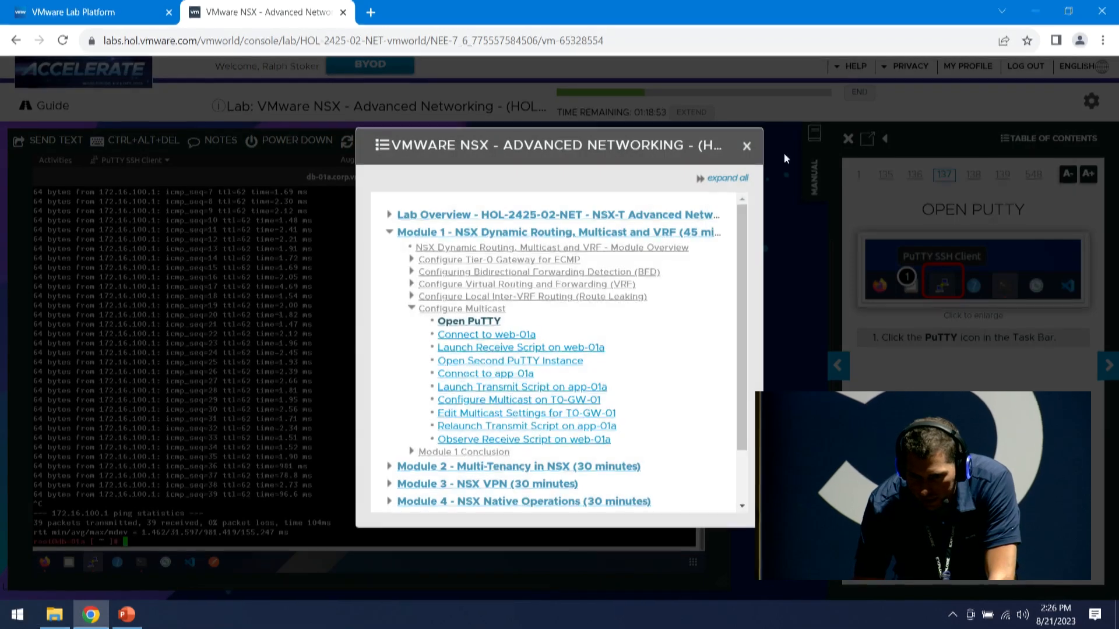
click(388, 232)
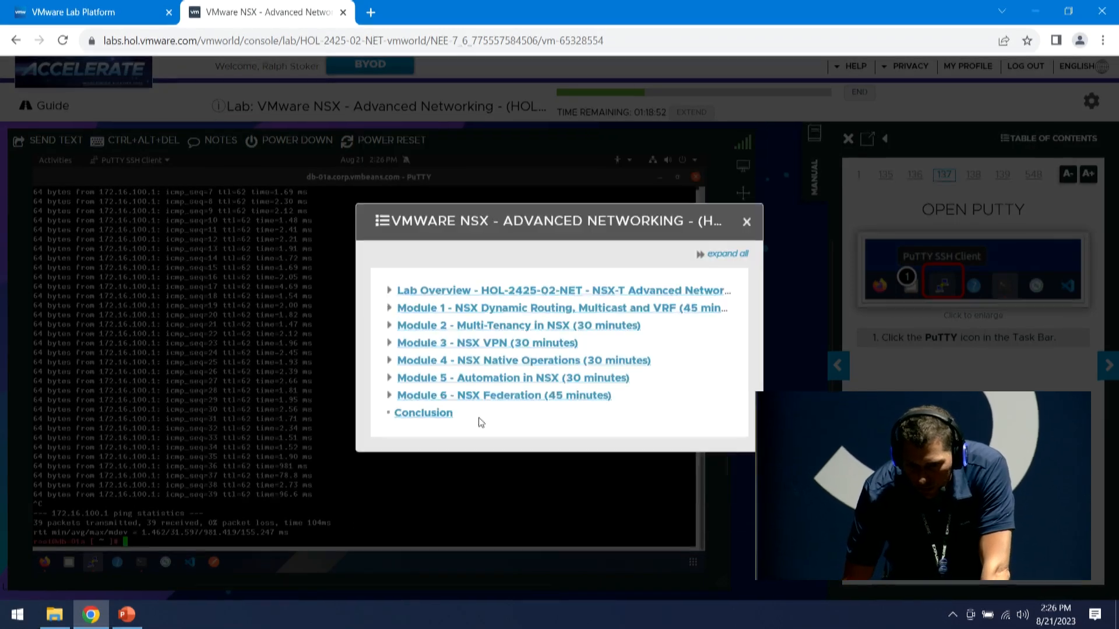
click(504, 396)
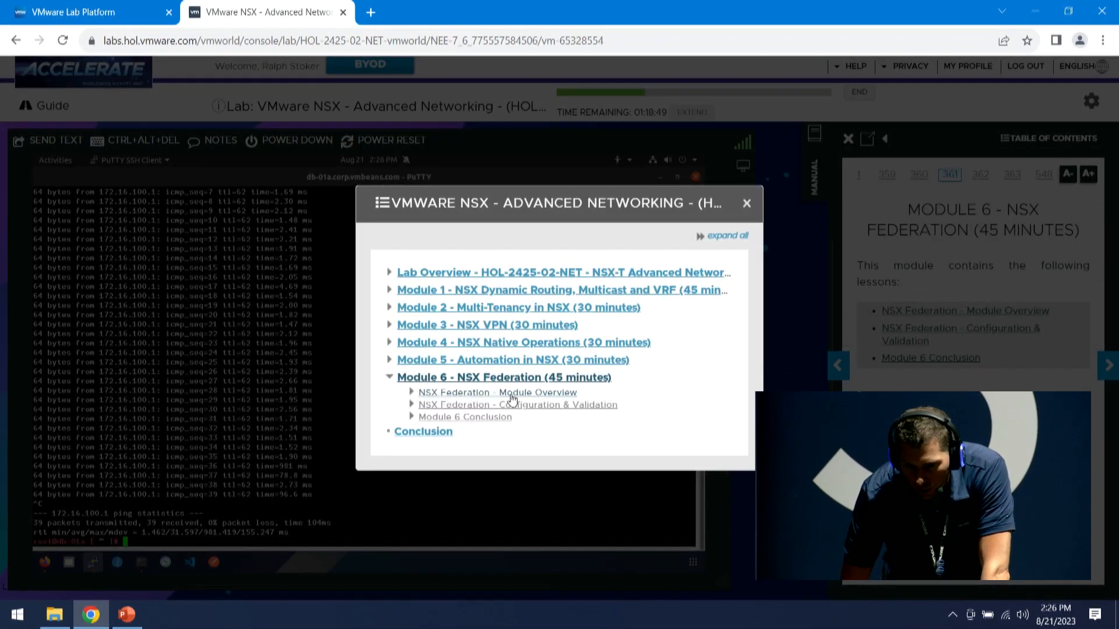
click(510, 395)
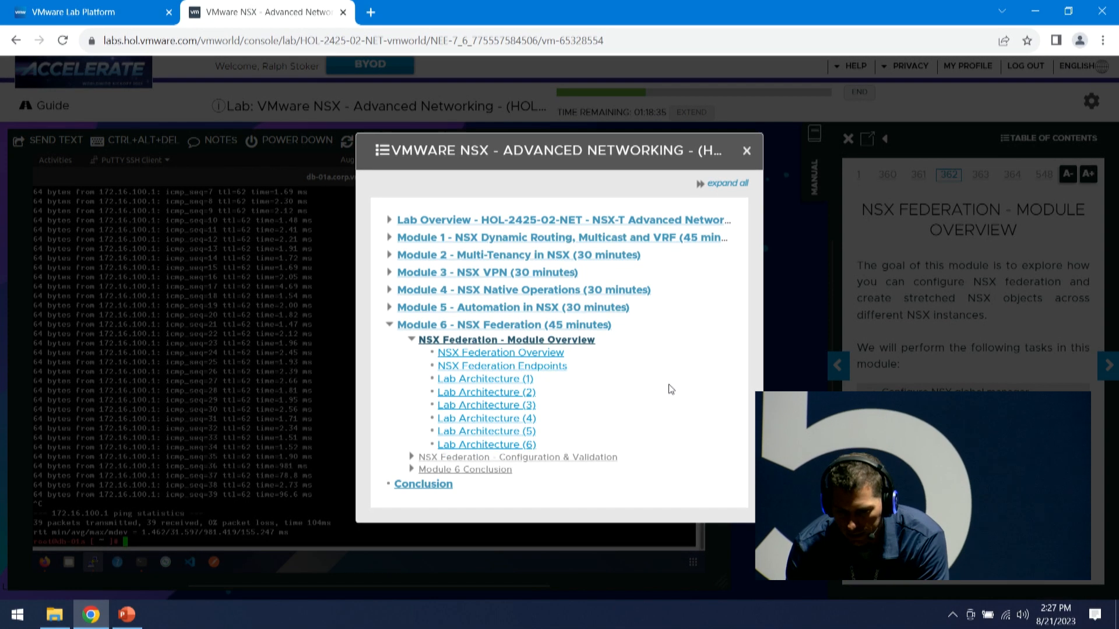
click(510, 357)
click(747, 151)
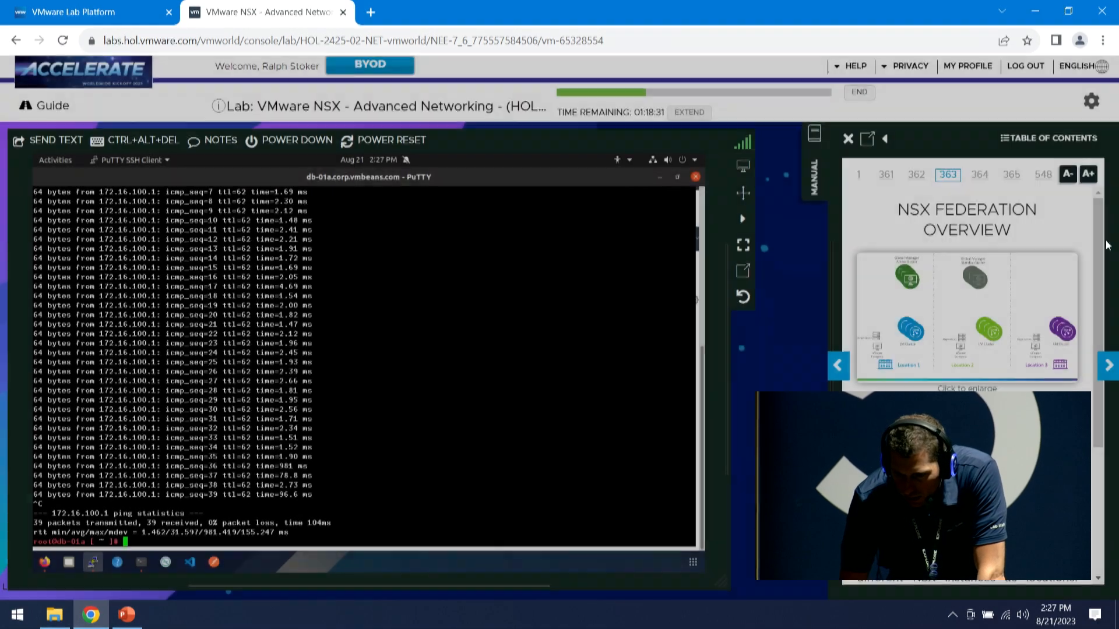
Page through the Lab Architecture pages to page 373, 'Load Customer Database via CA-WEB-01A'
click(1108, 366)
click(1108, 366)
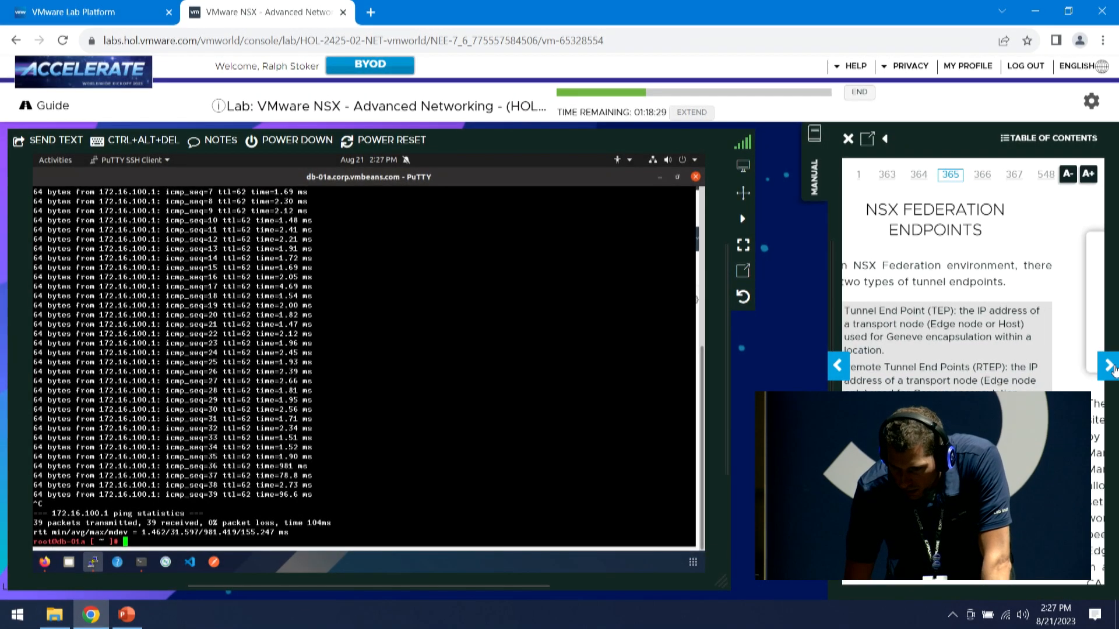
click(1109, 366)
click(1109, 366)
click(1108, 365)
click(1108, 366)
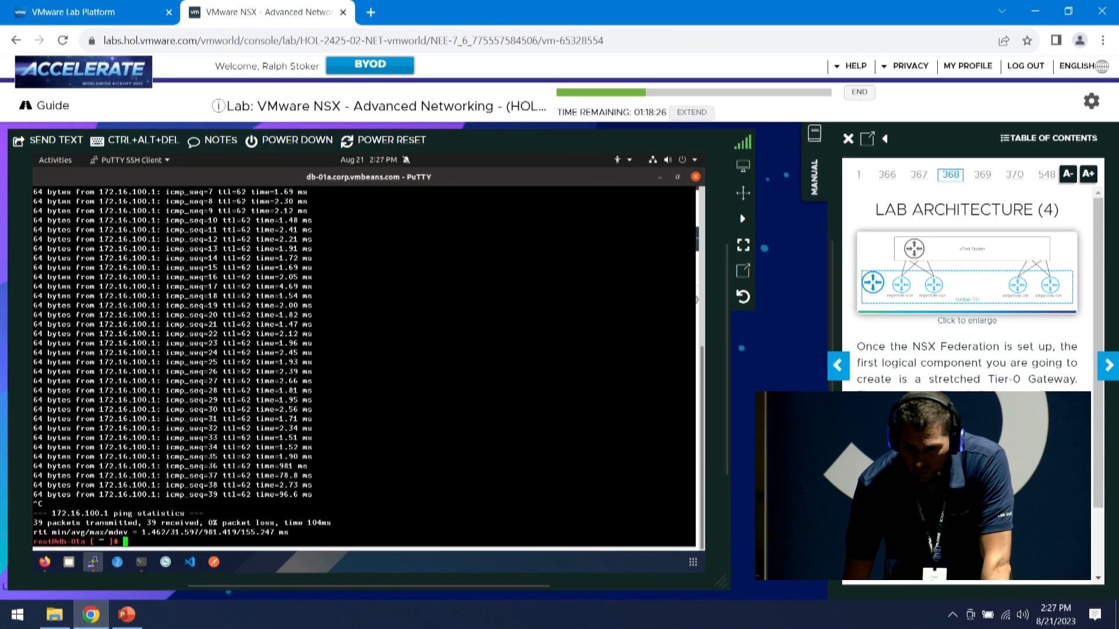
click(839, 367)
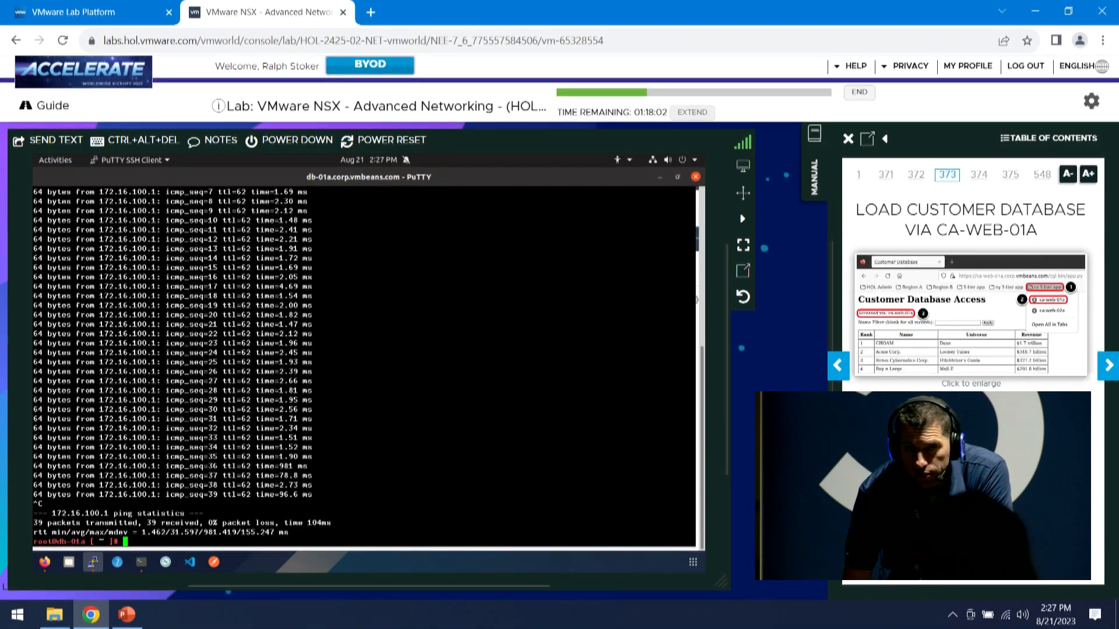
Load the Customer Database in a new Firefox tab through ca-web-01a and note the serving server
click(43, 562)
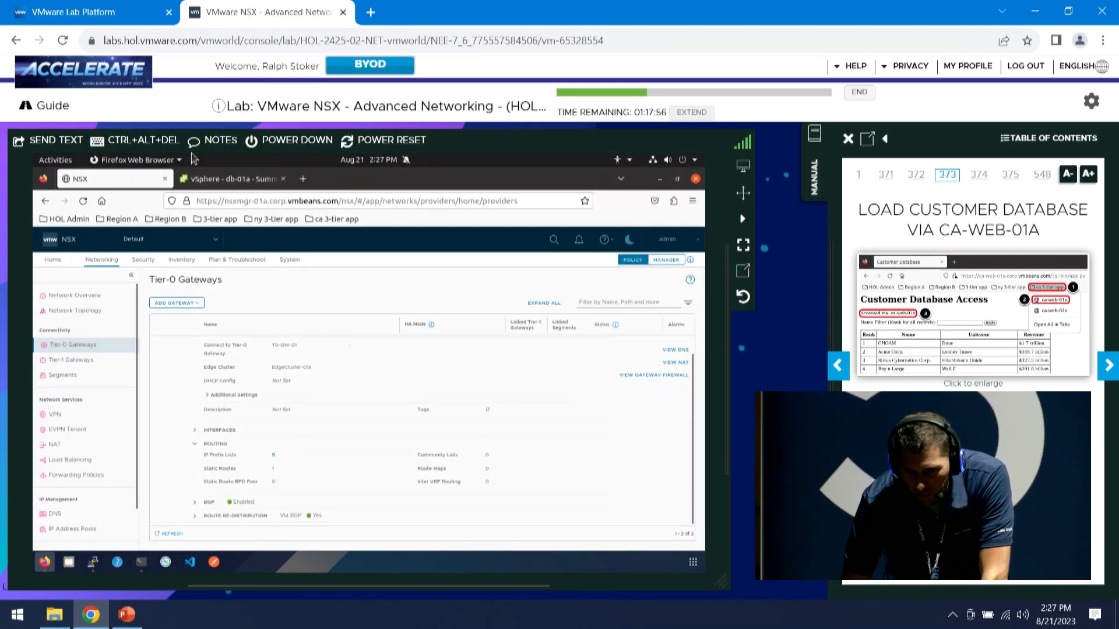
click(303, 179)
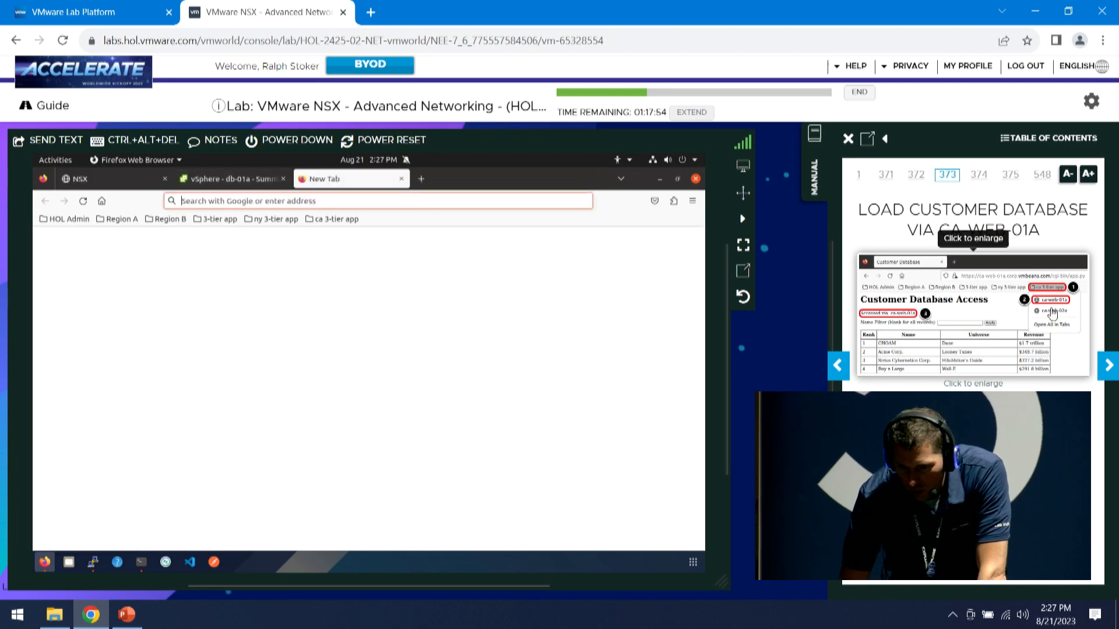
click(341, 220)
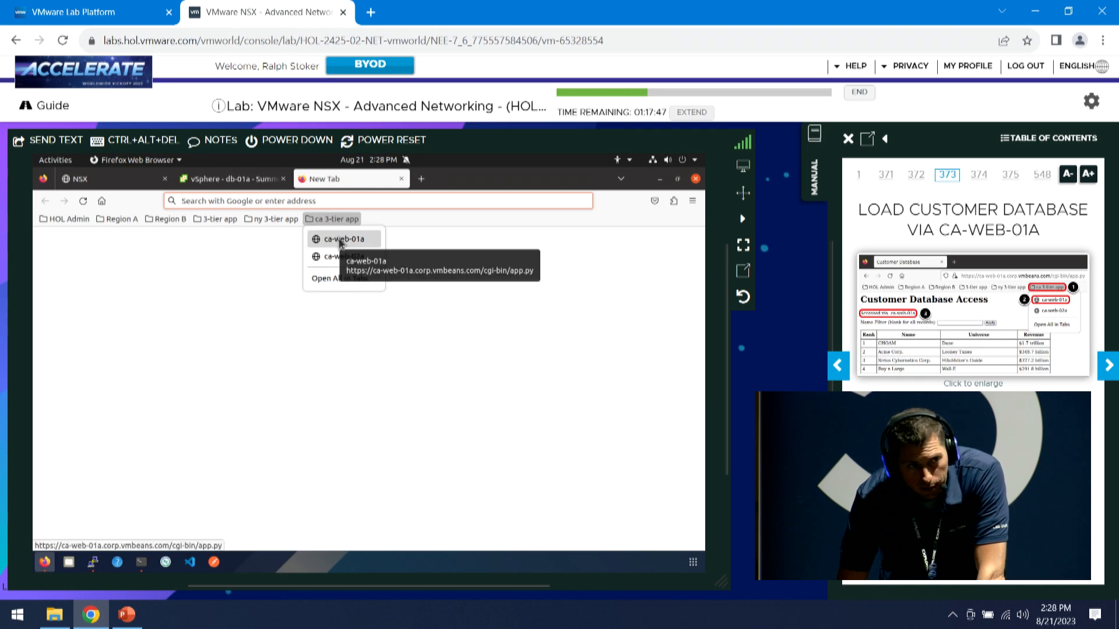
click(341, 240)
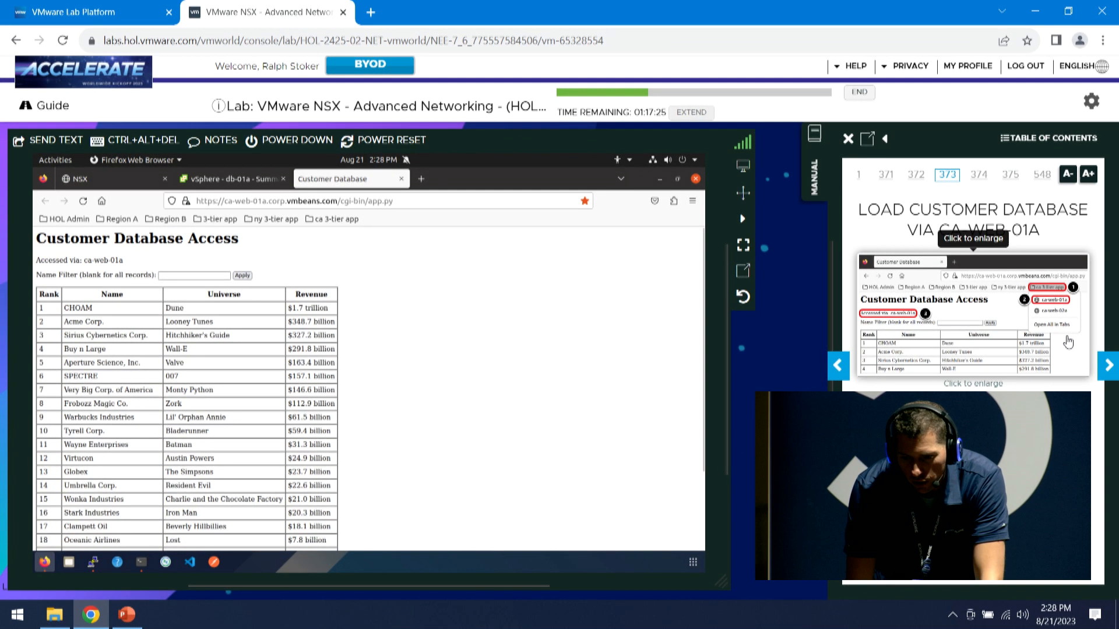
click(1109, 368)
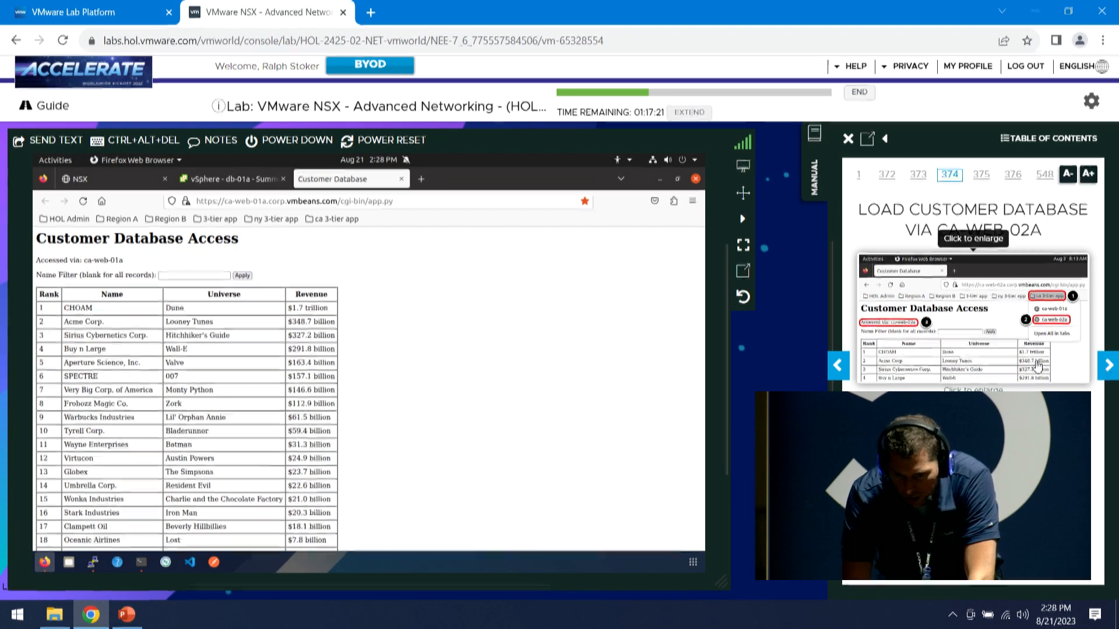
drag(84, 261, 138, 262)
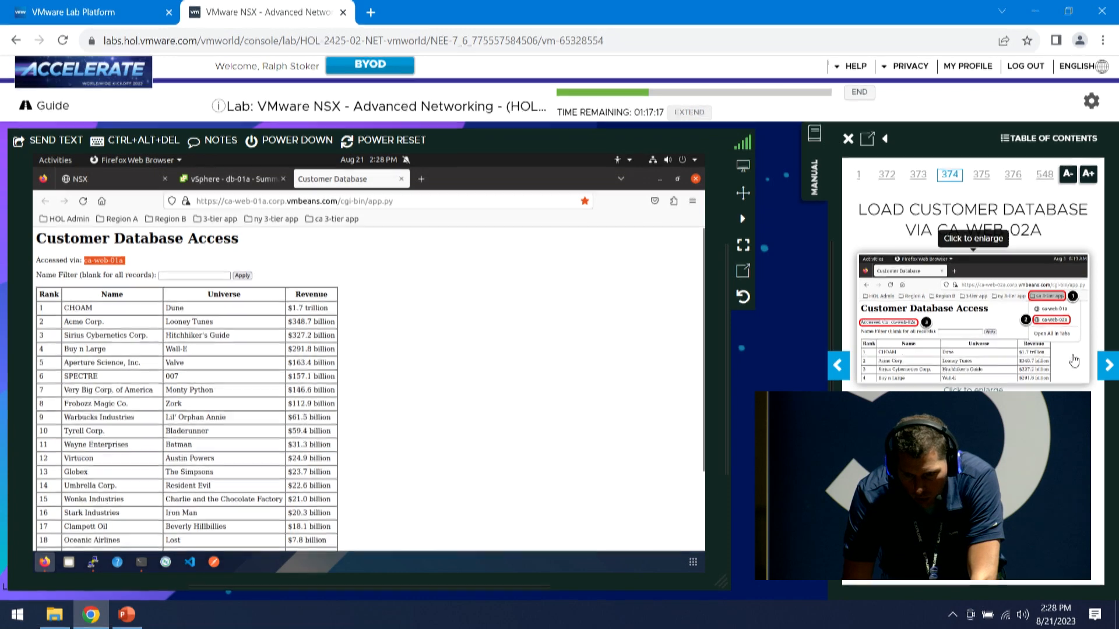
Load the Customer Database through ca-web-02a, confirming which server served it
click(347, 225)
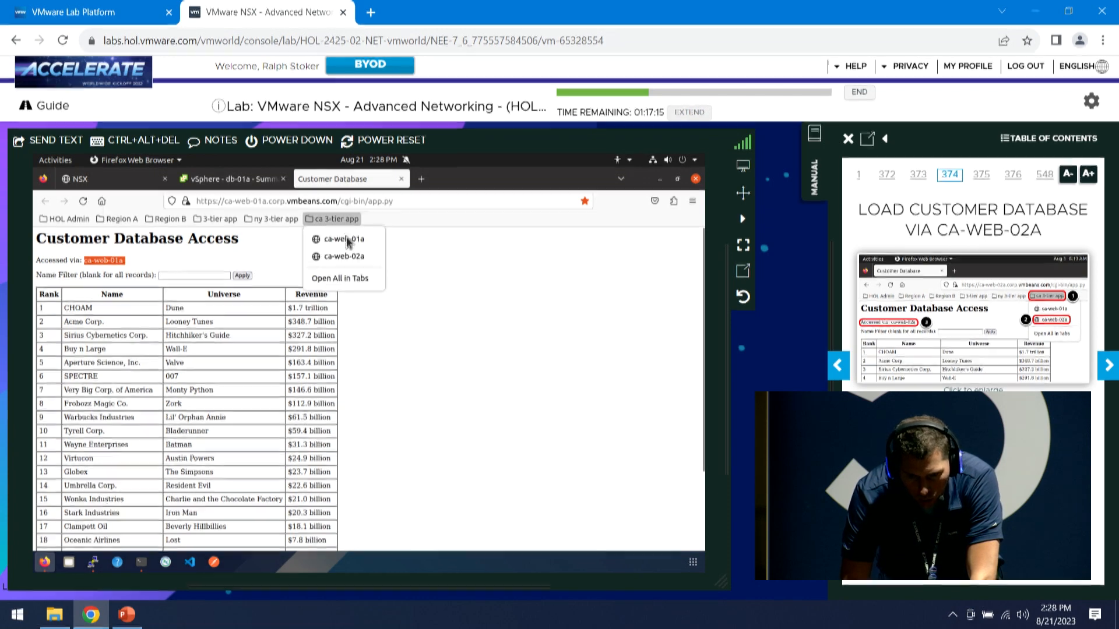
click(349, 254)
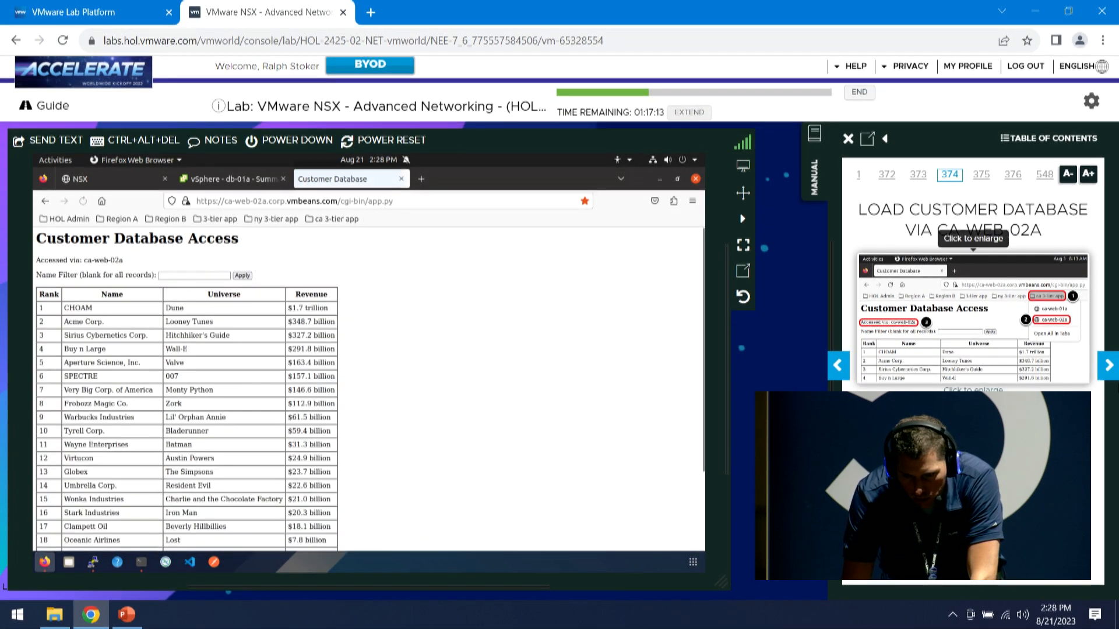
drag(136, 261, 68, 261)
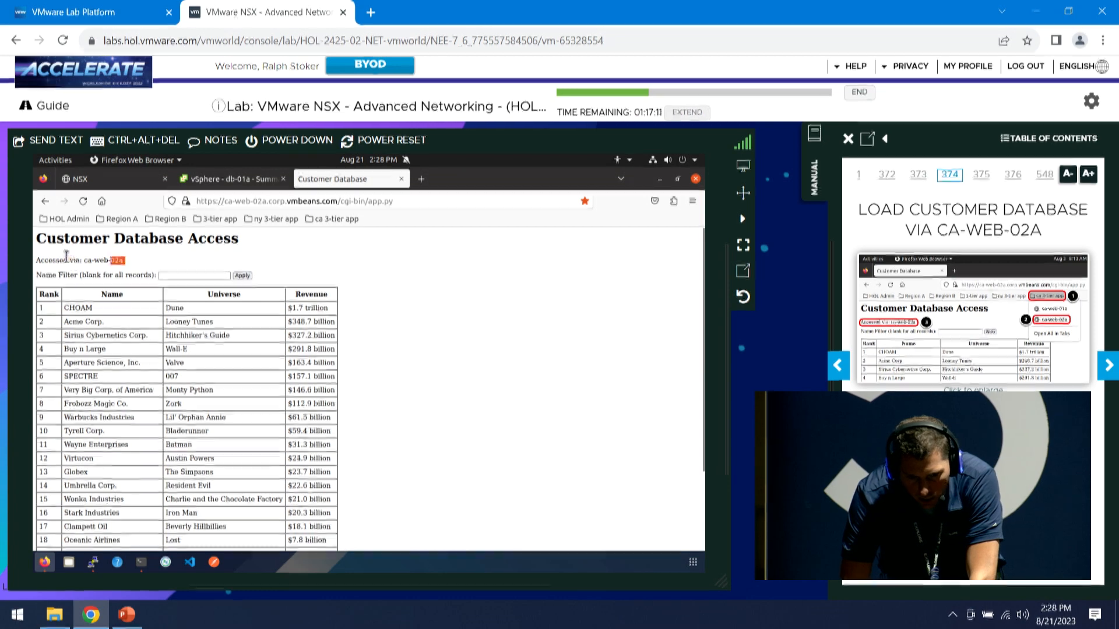
click(216, 275)
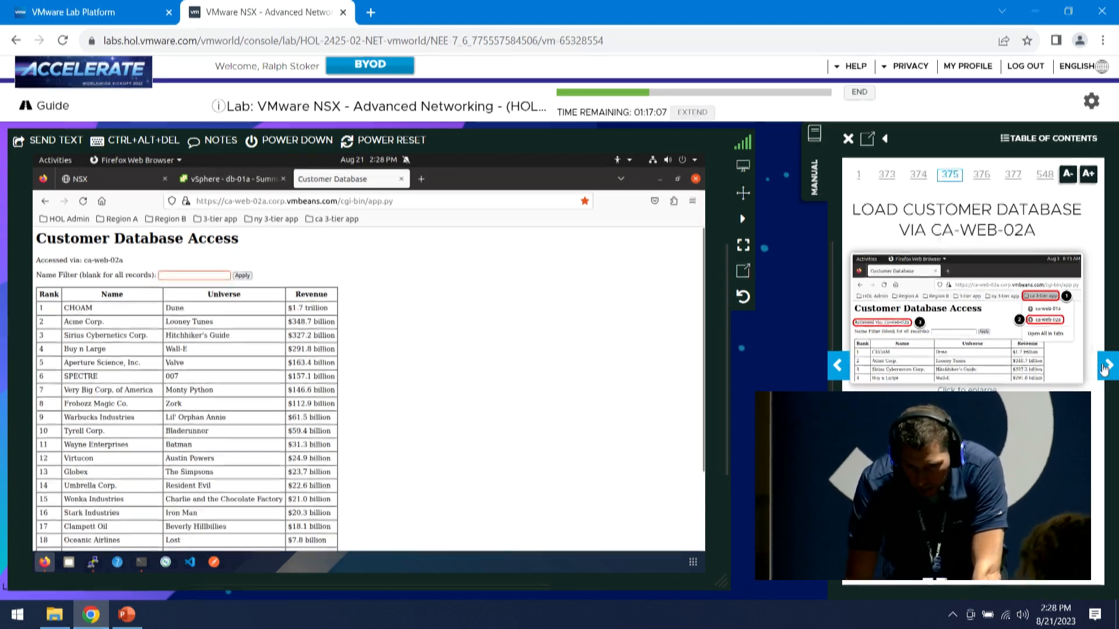
click(1110, 372)
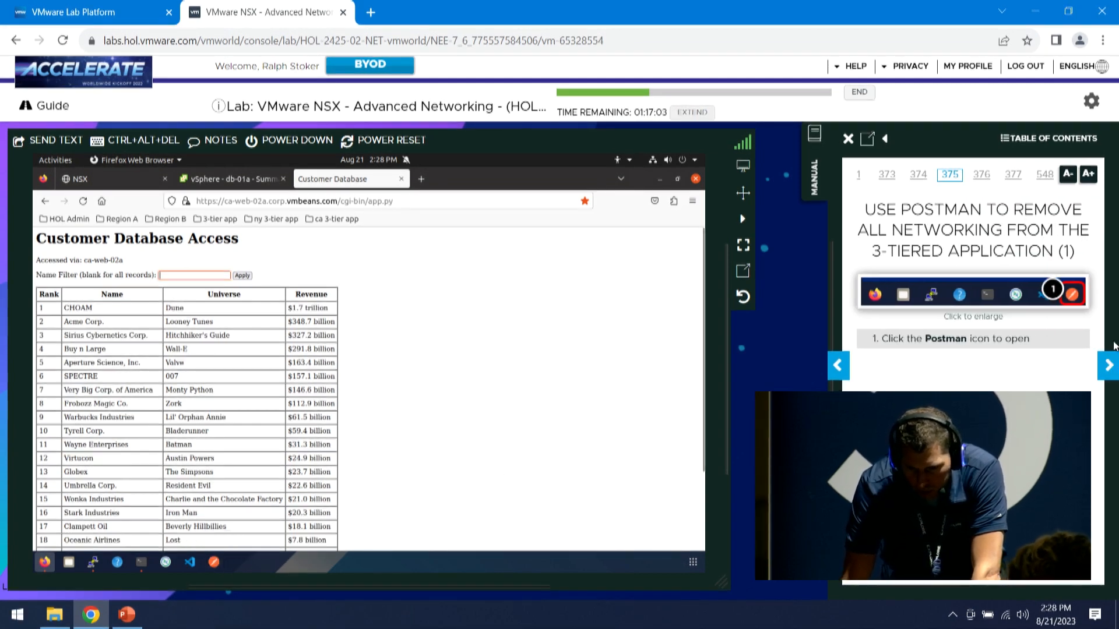
Set up a Runner run of the 2425-02 Module 6 collection in Postman
click(1109, 367)
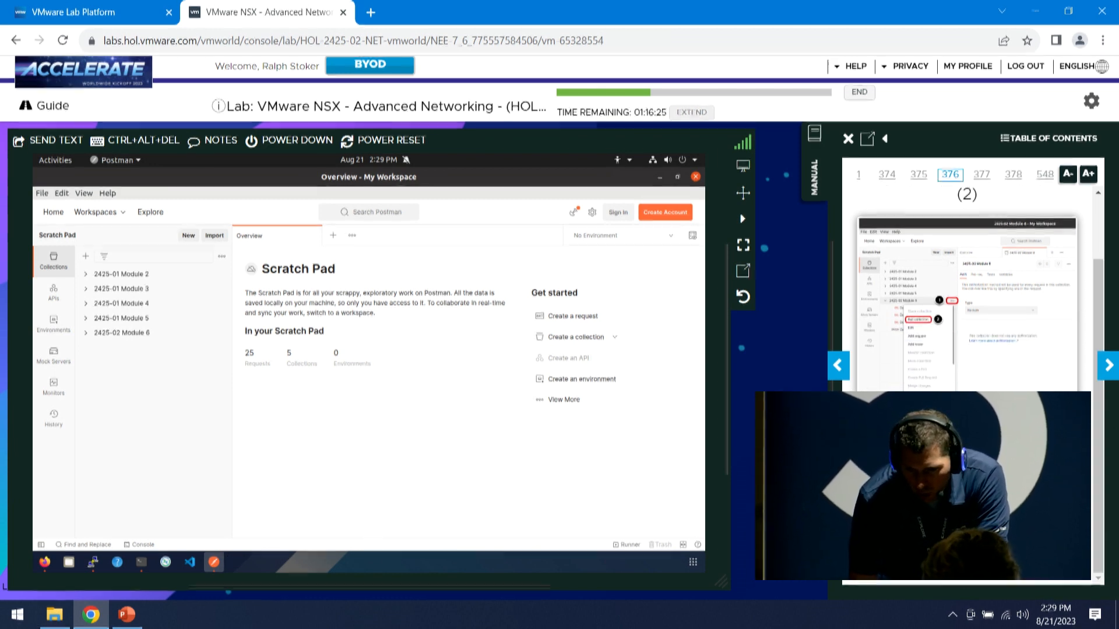
click(88, 334)
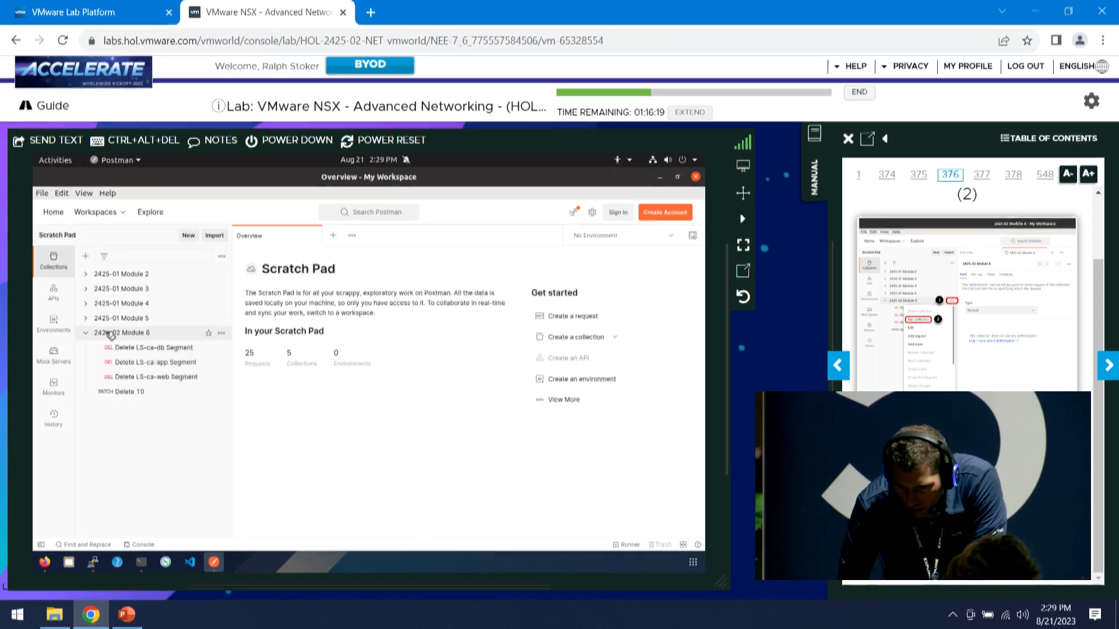
click(221, 334)
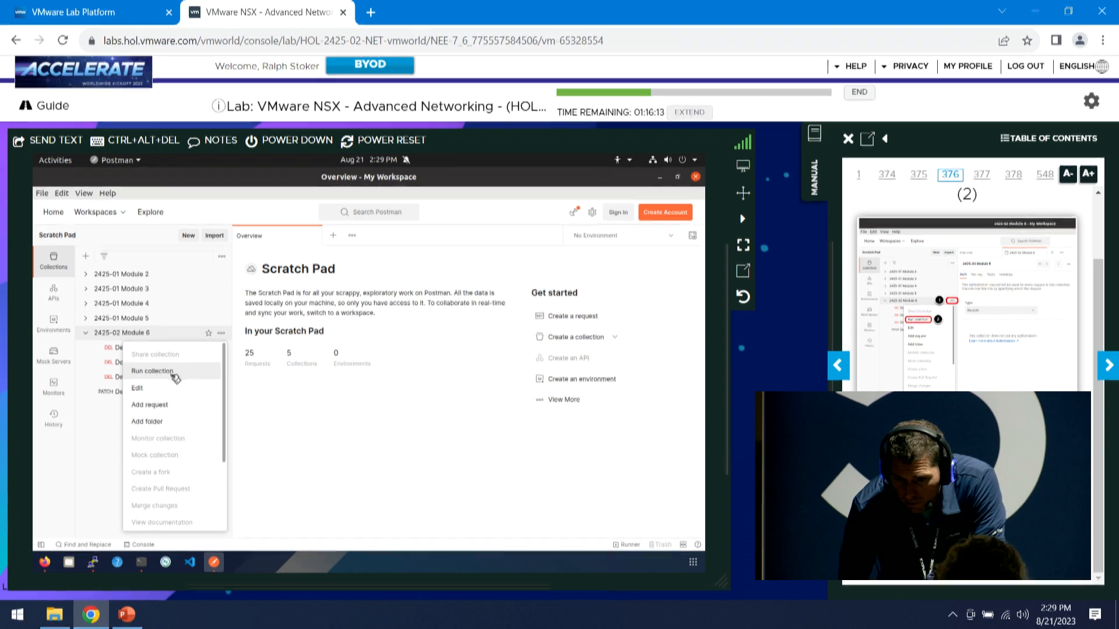
click(173, 374)
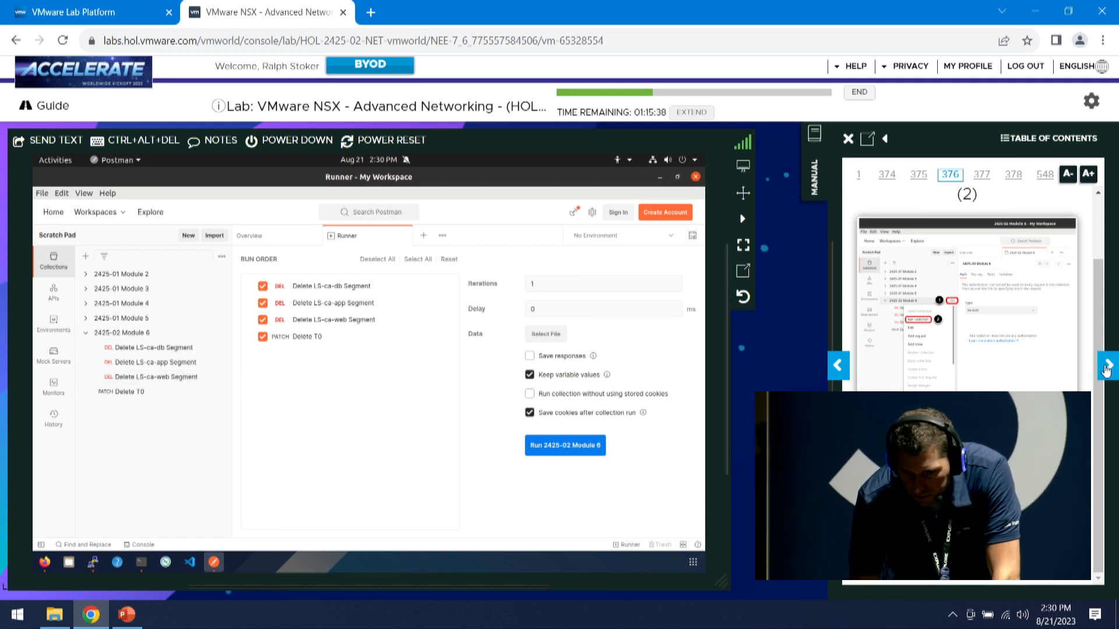
Run 2425-02 Module 6, deleting the three LS-ca segments and the Tier-0 with 200 OK
click(1107, 368)
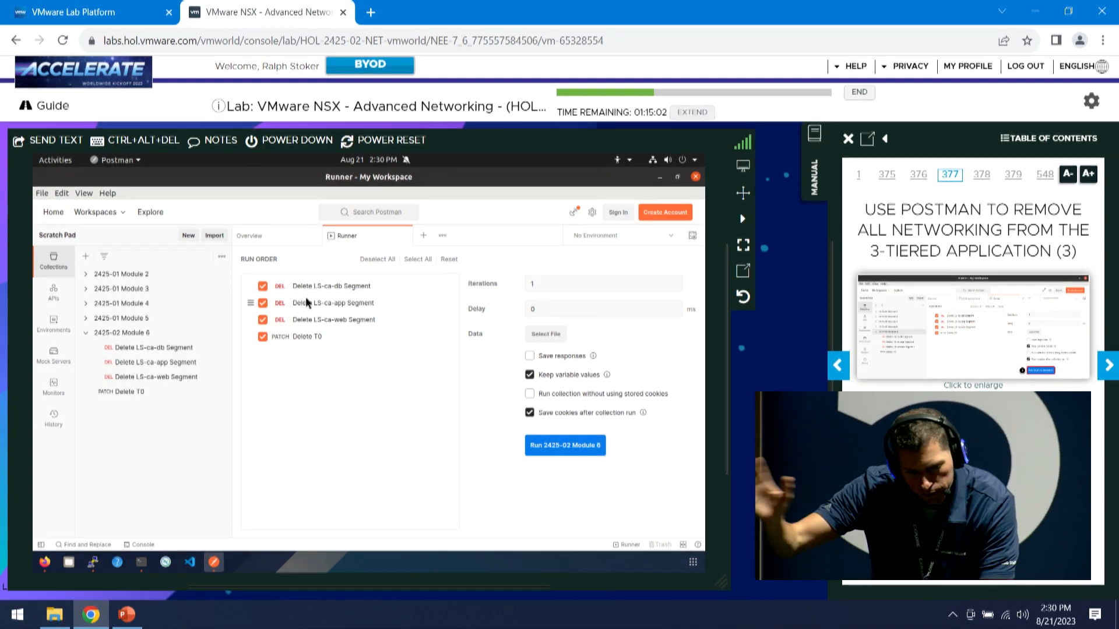
click(573, 446)
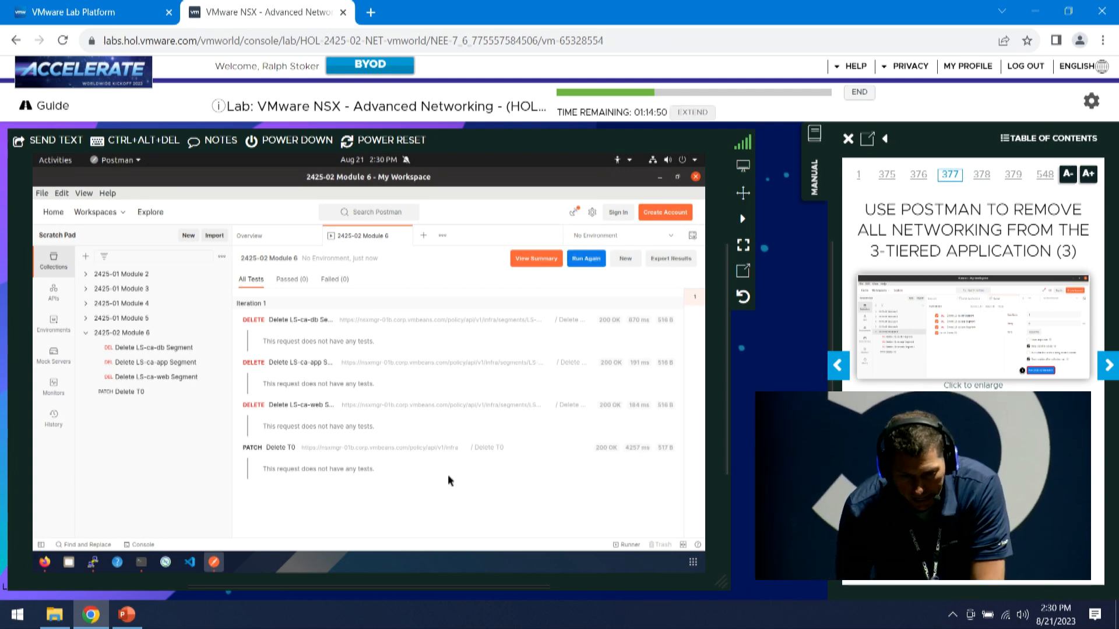
Log into the Site-B NSX Manager in a new Firefox tab with the saved admin credentials
click(44, 562)
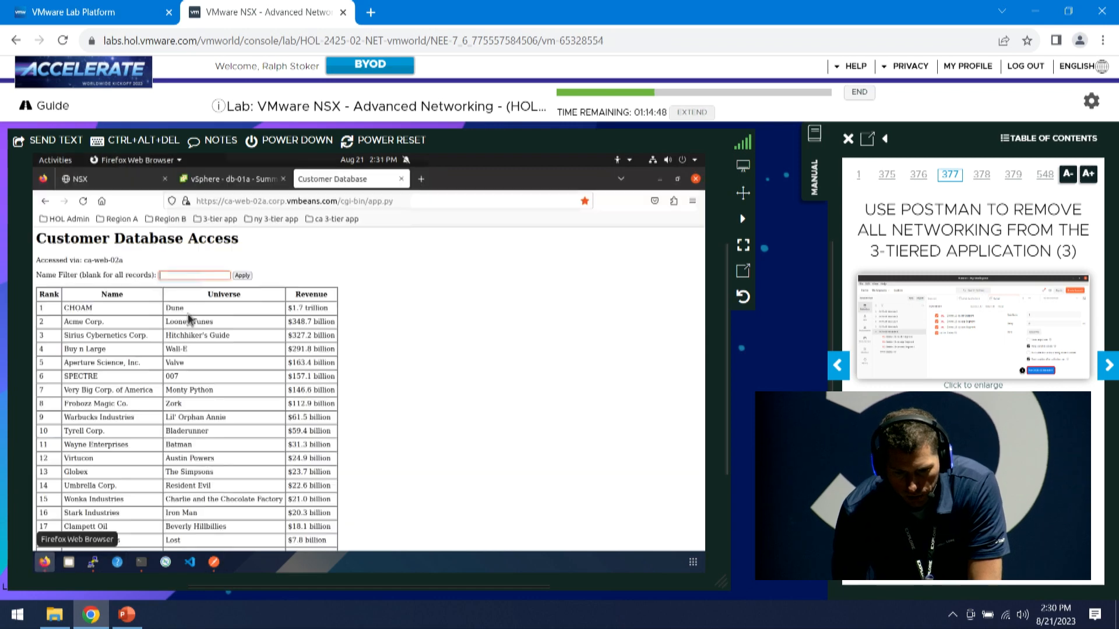
click(420, 179)
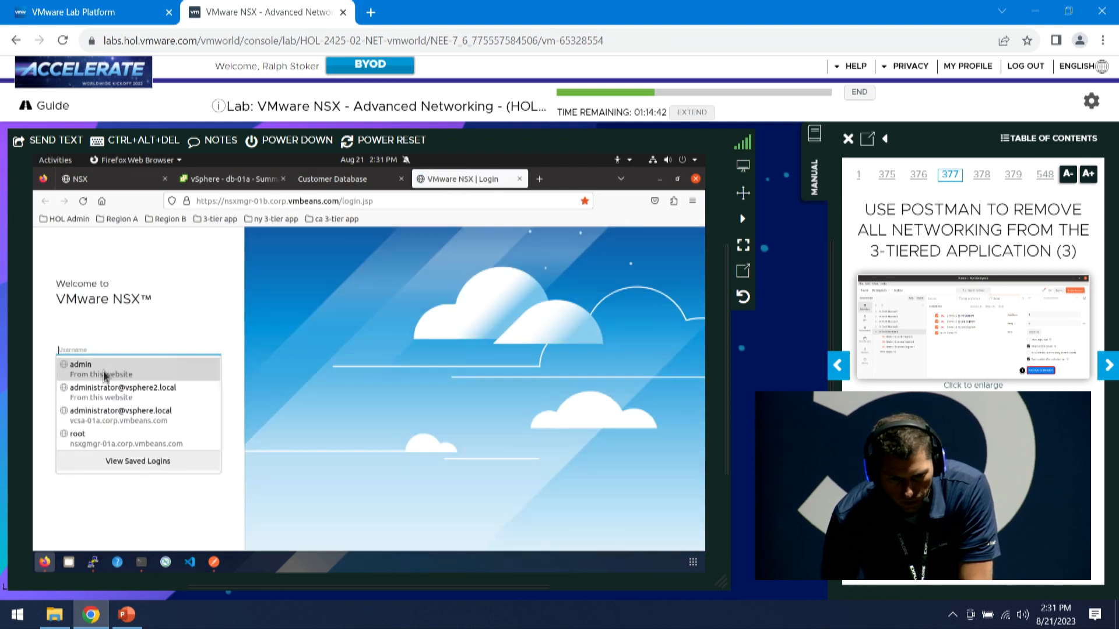
click(101, 369)
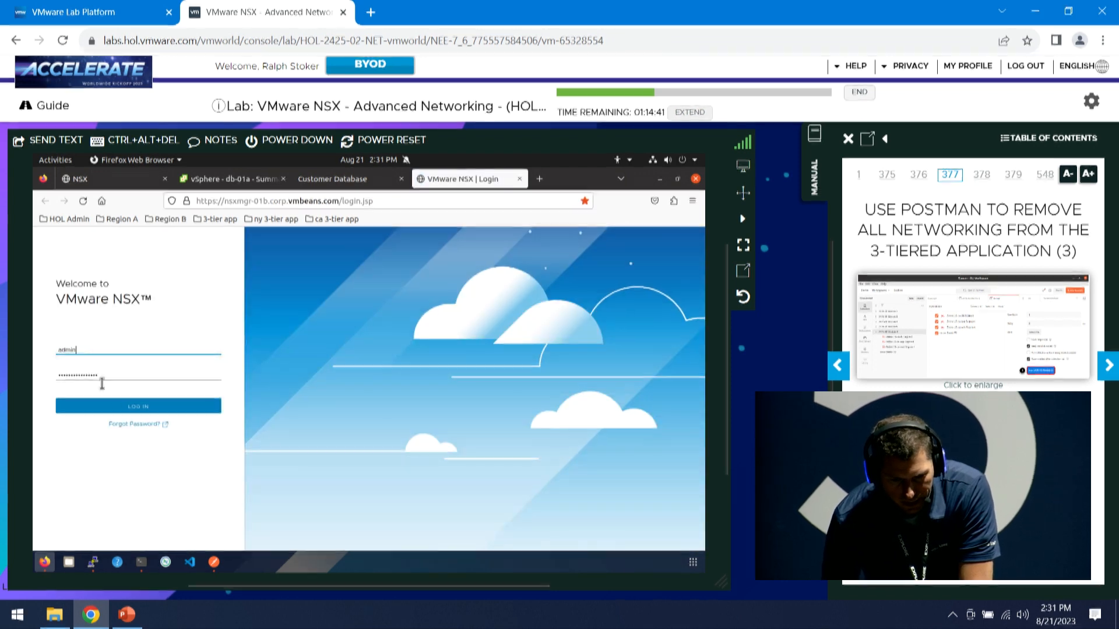
click(142, 415)
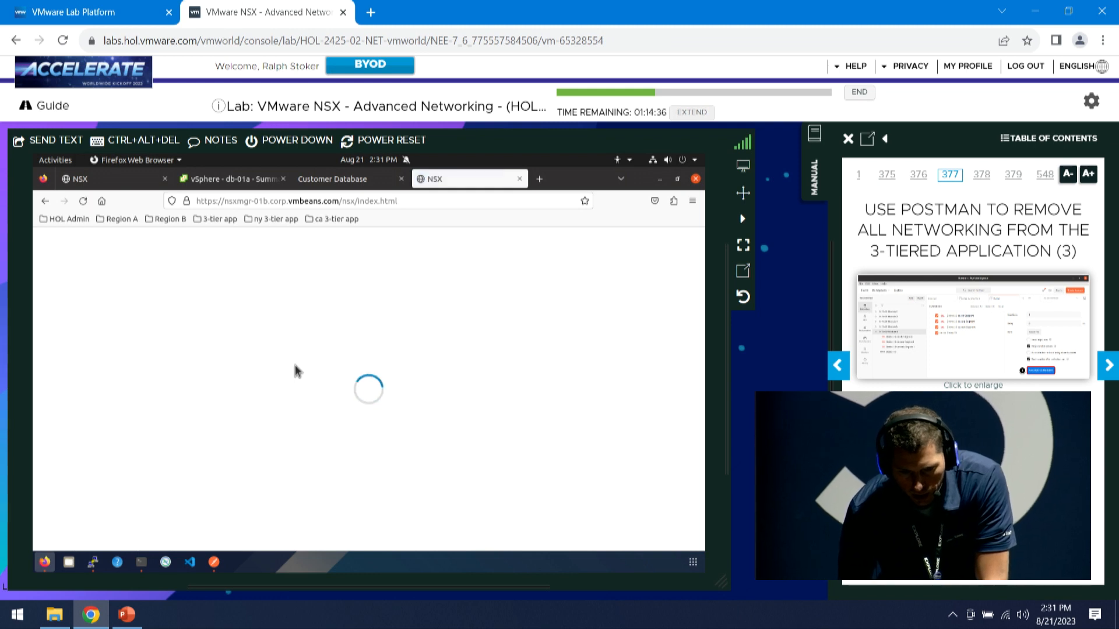
Confirm the Tier-0 Gateways page lists no gateways and advance the manual
click(1105, 365)
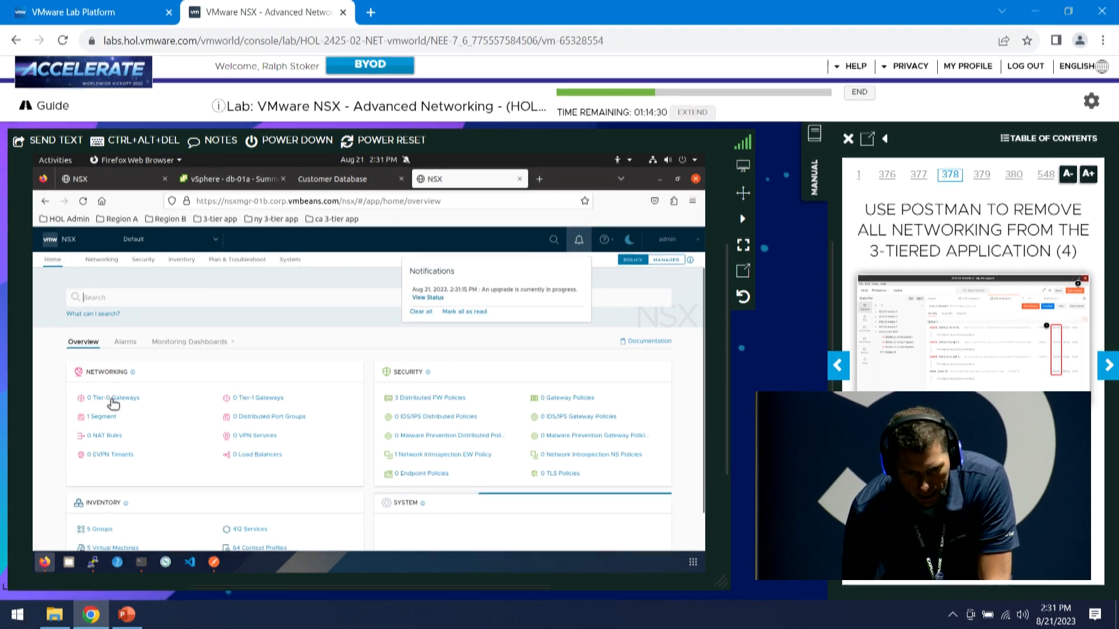
click(113, 399)
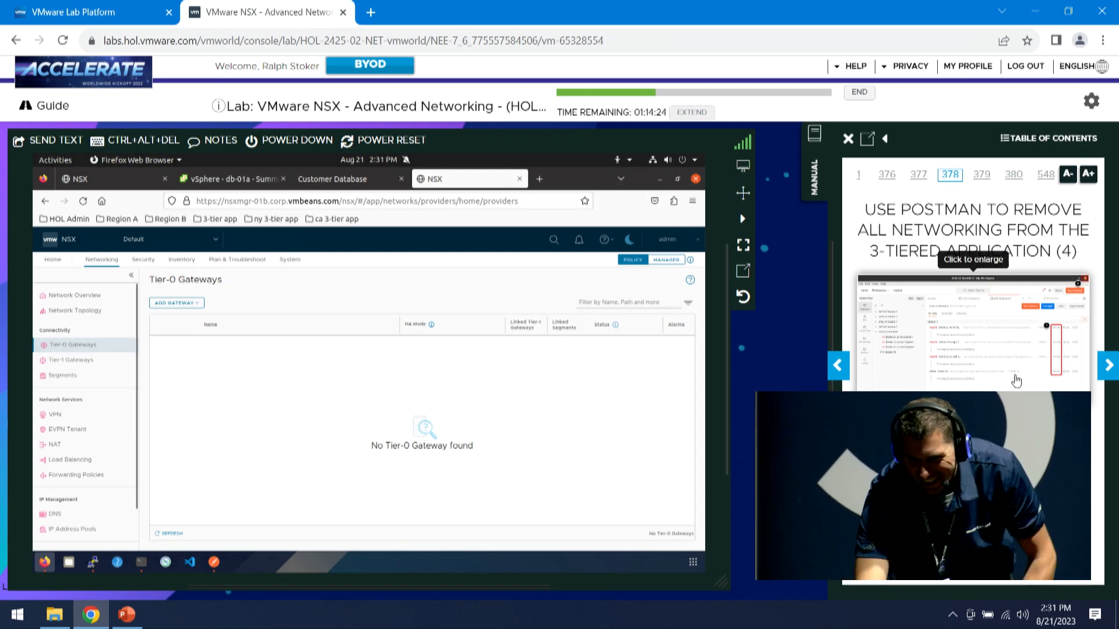
click(1108, 366)
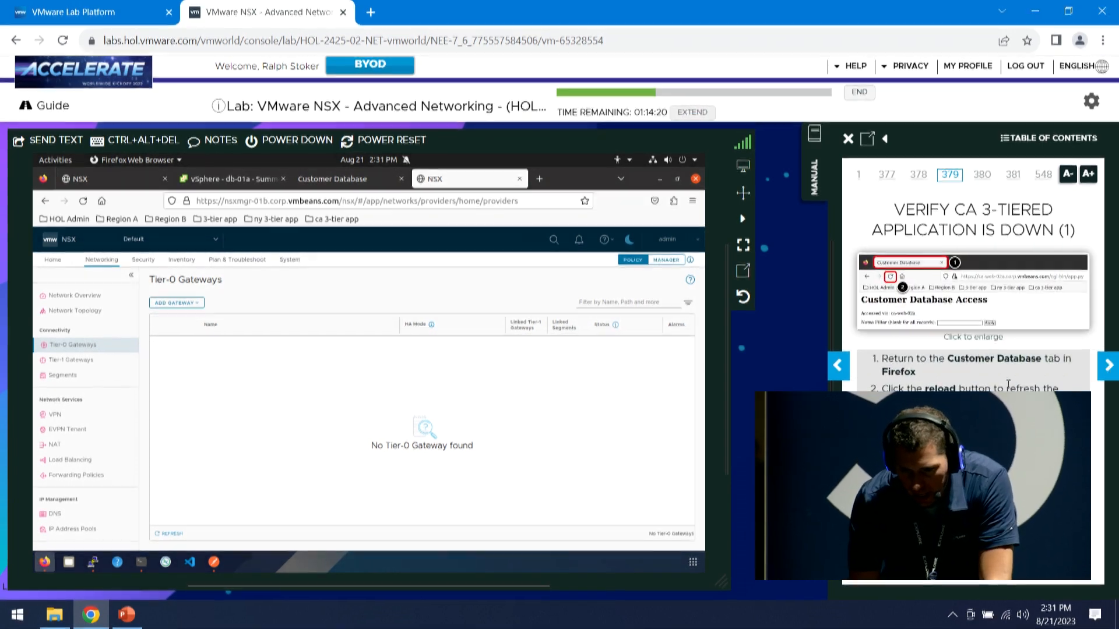
Reload the Customer Database page, which now shows Server Not Found
click(373, 185)
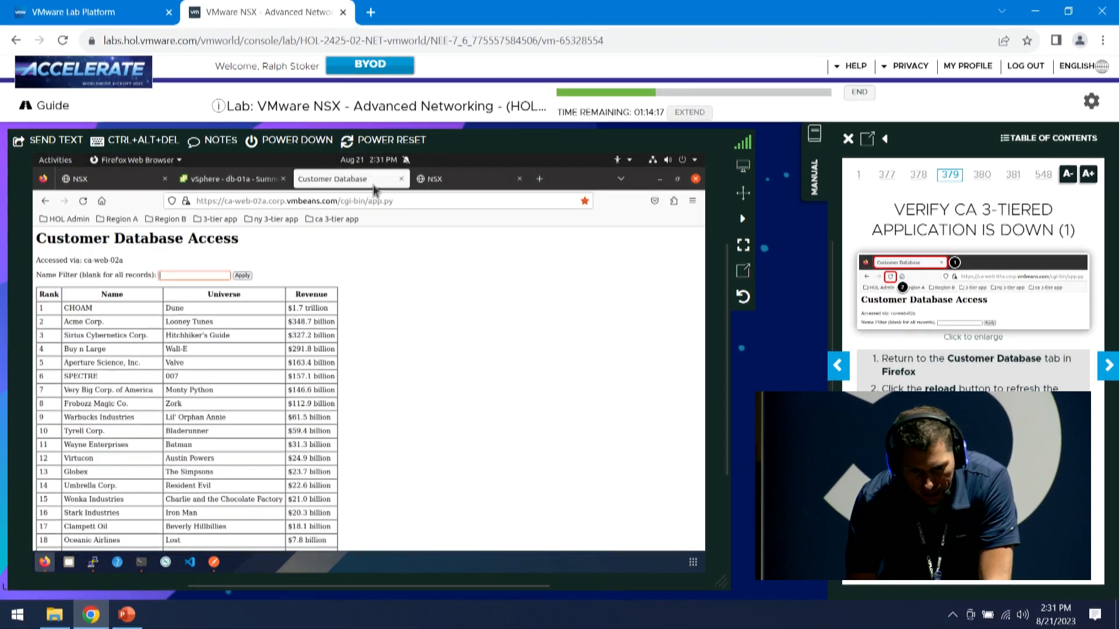
click(82, 203)
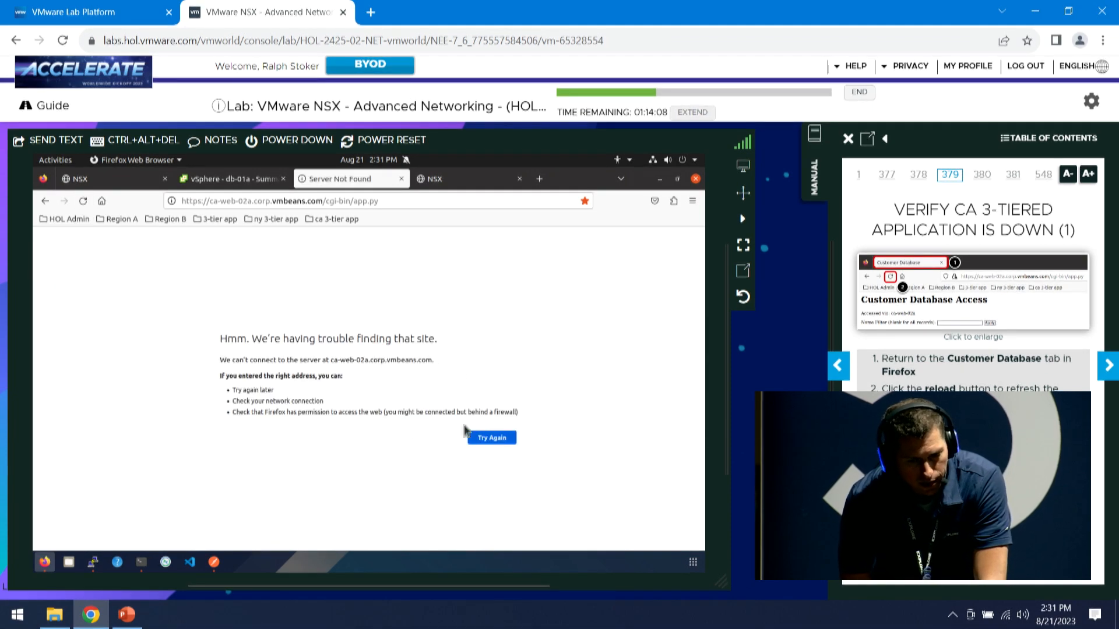
click(1108, 366)
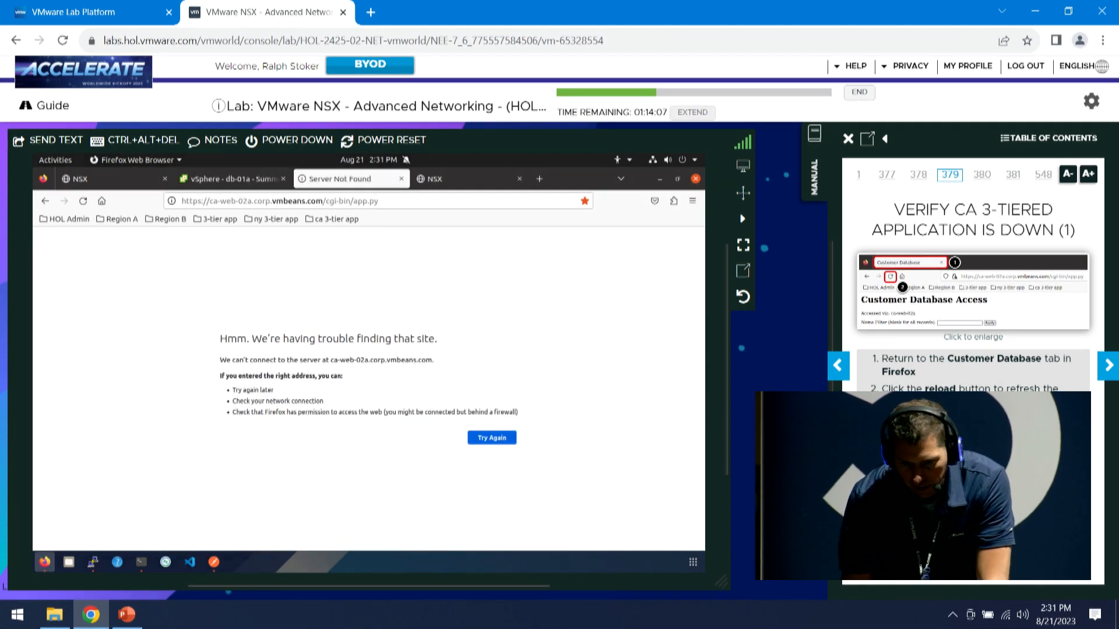
Page the manual to page 381, 'Log into Site-A NSX Manager'
click(1111, 367)
click(1111, 367)
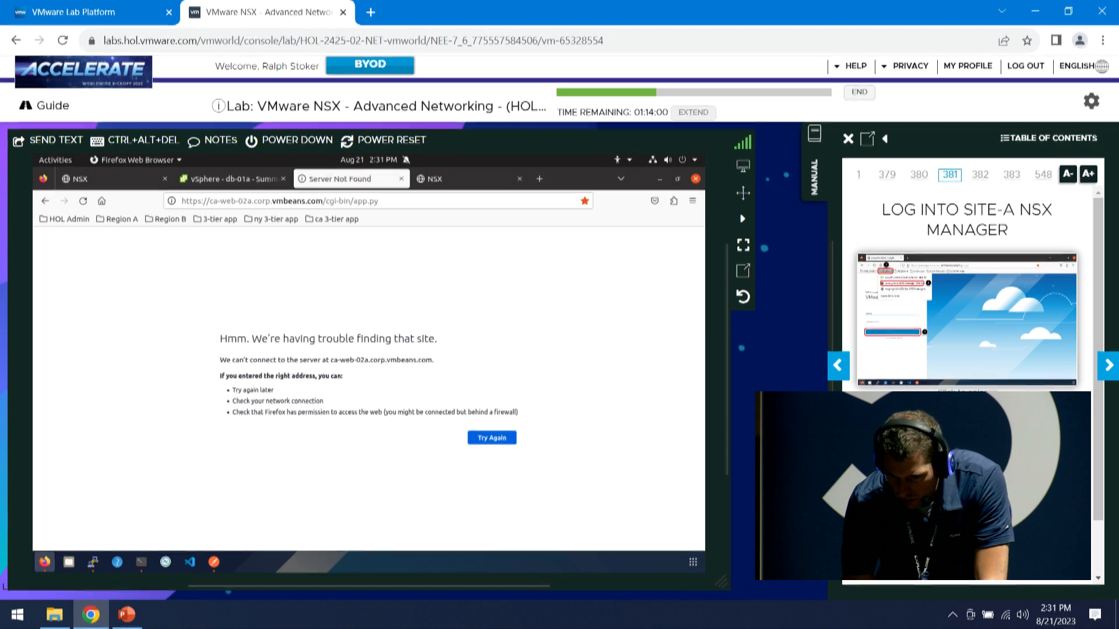
click(1108, 373)
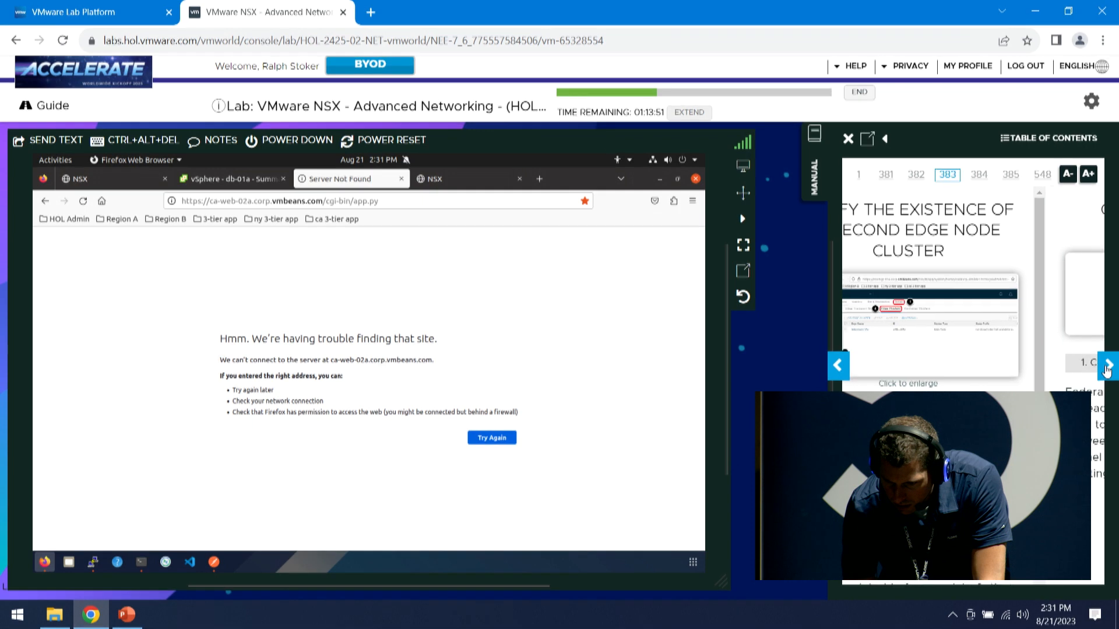
click(1107, 367)
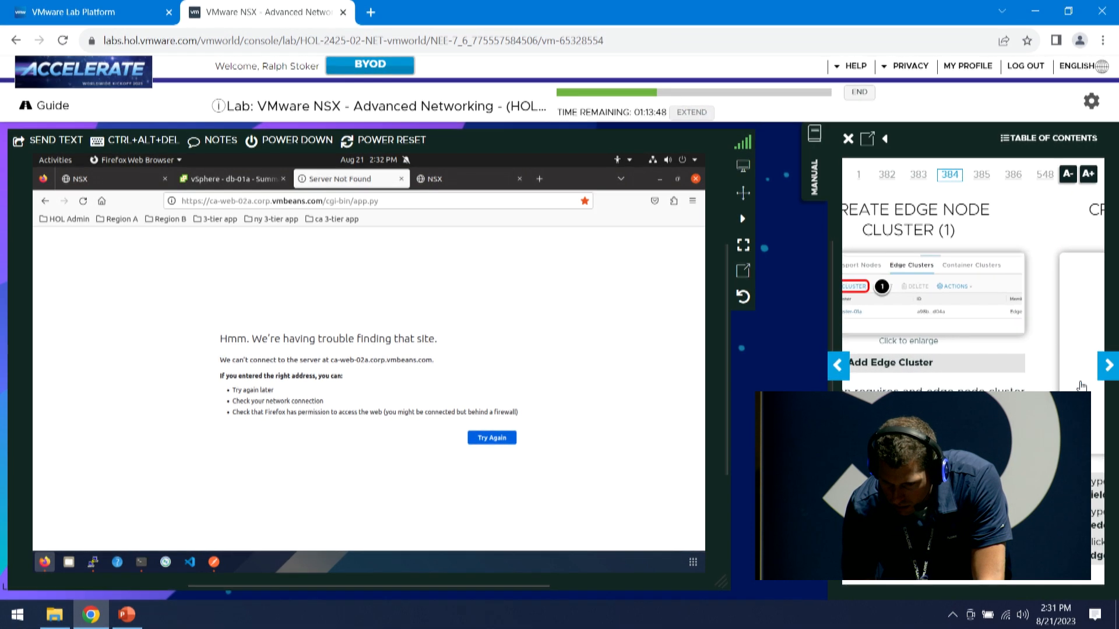
click(845, 376)
click(845, 376)
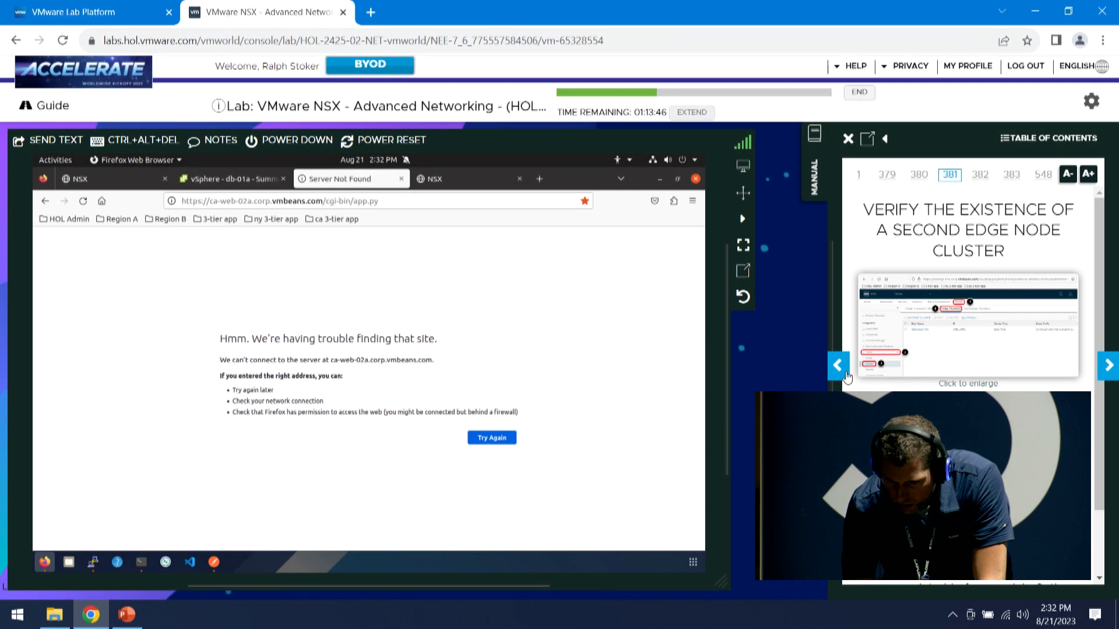
click(842, 376)
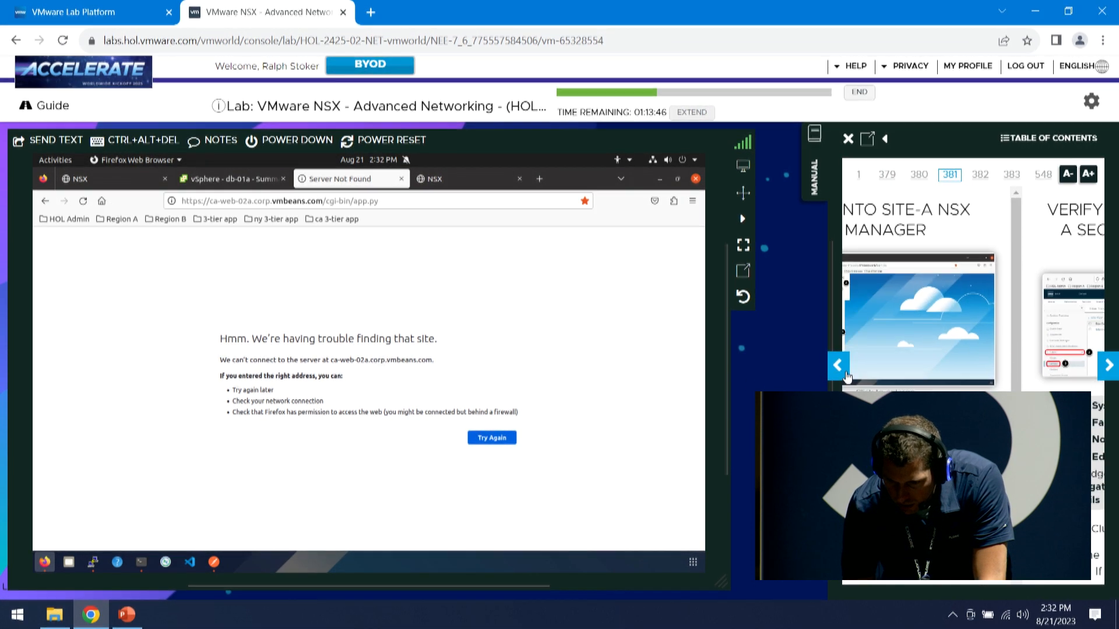
click(1107, 367)
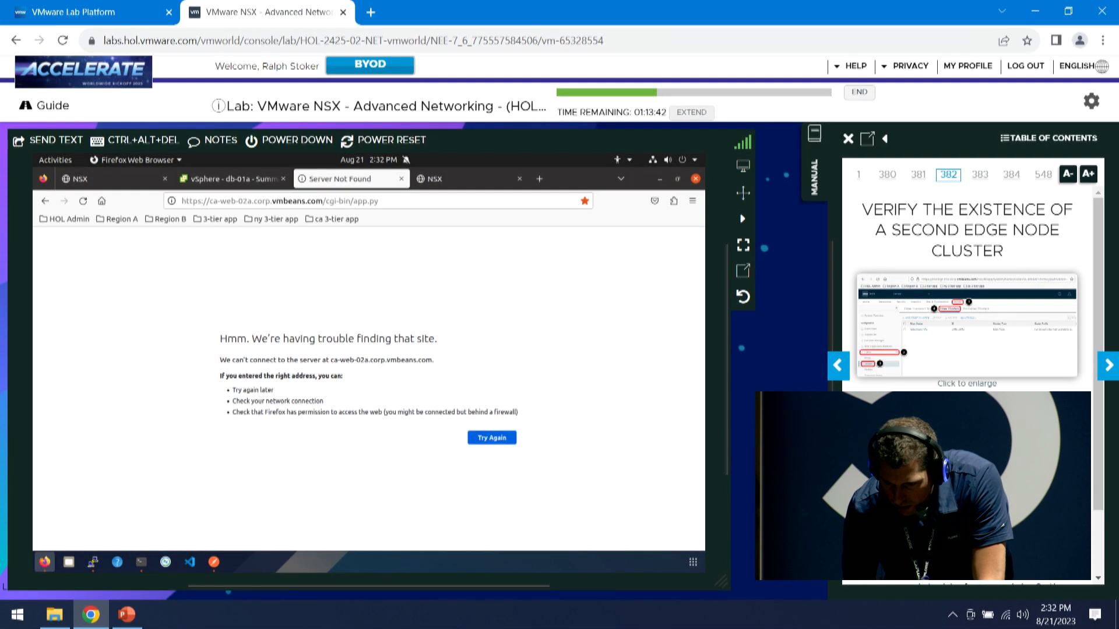
click(839, 375)
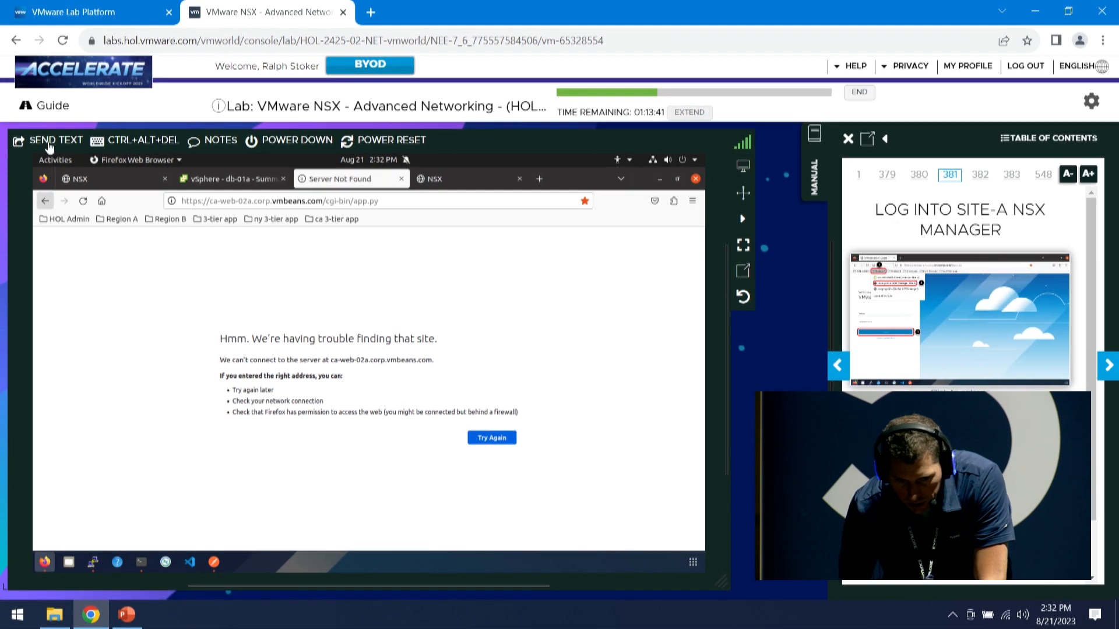
Open the Region A nsxmgr-01a bookmark in a new tab and log into Site A
click(539, 180)
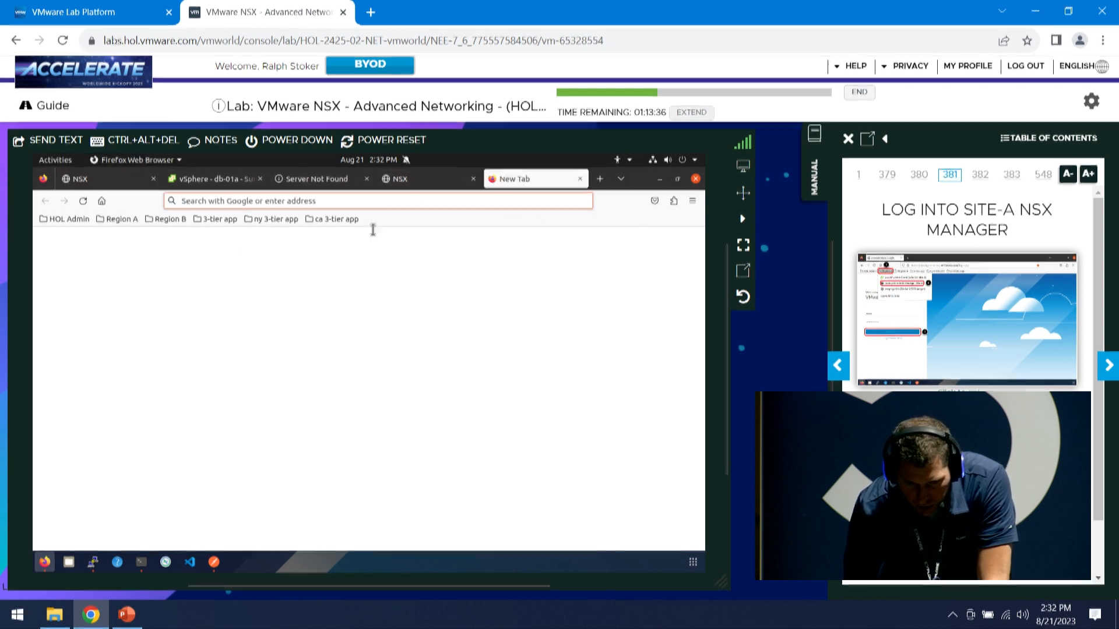
click(118, 220)
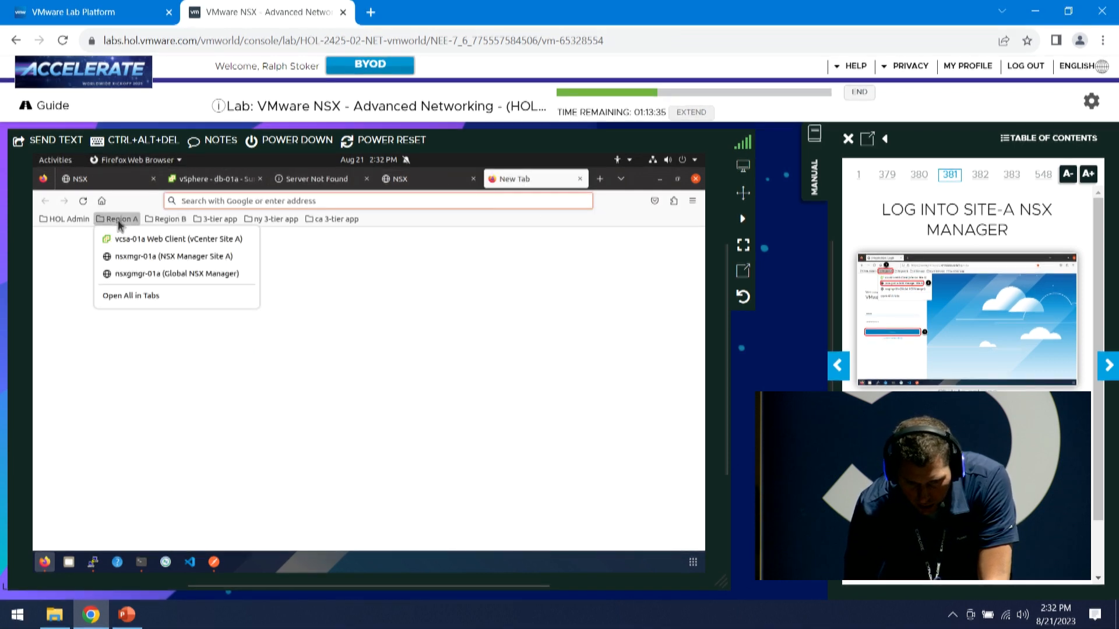
click(157, 257)
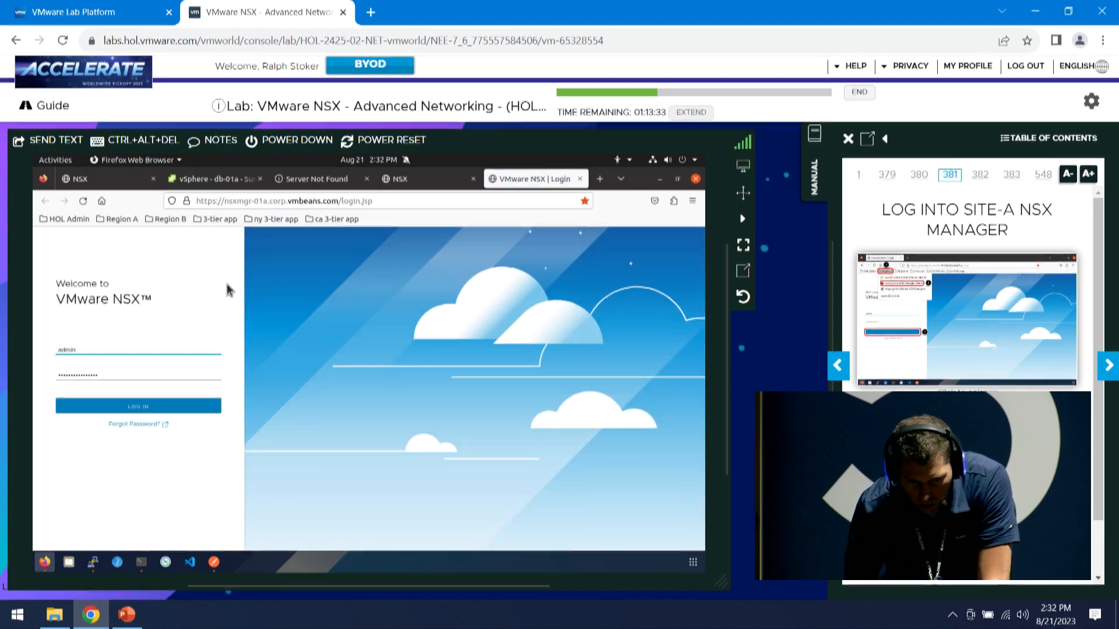
click(142, 406)
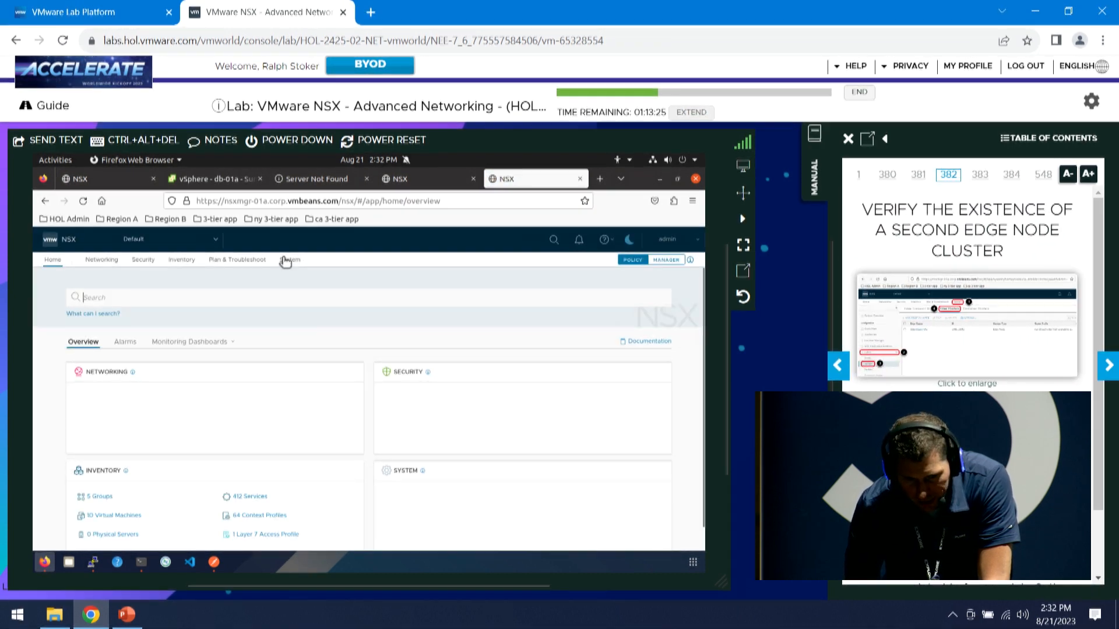
Go to Site-A's System overview, then open Fabric > Nodes
click(291, 262)
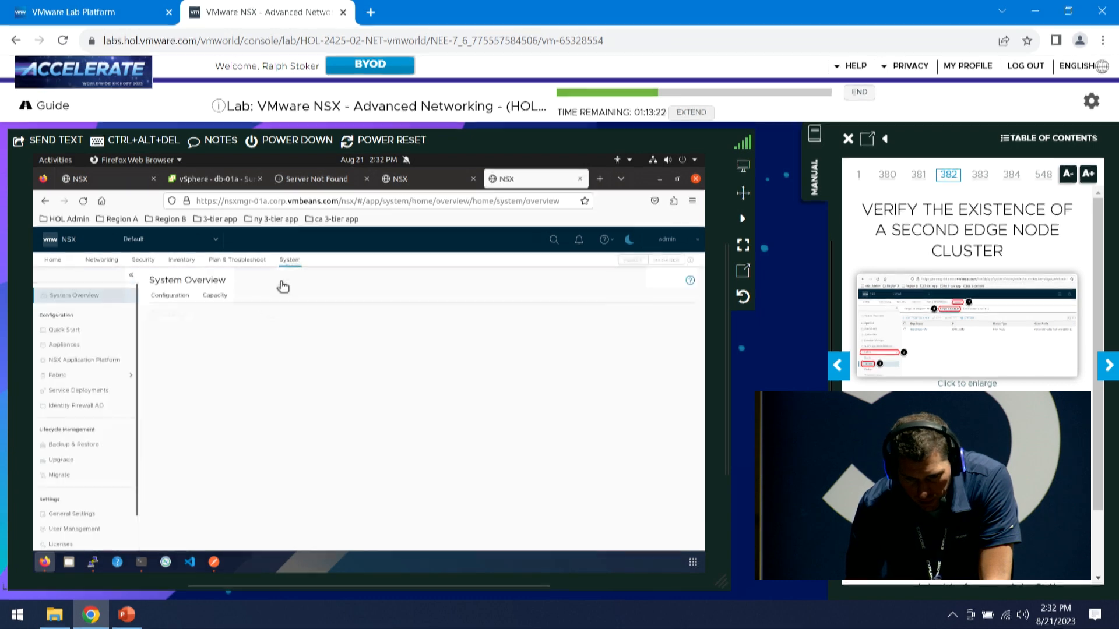
click(66, 378)
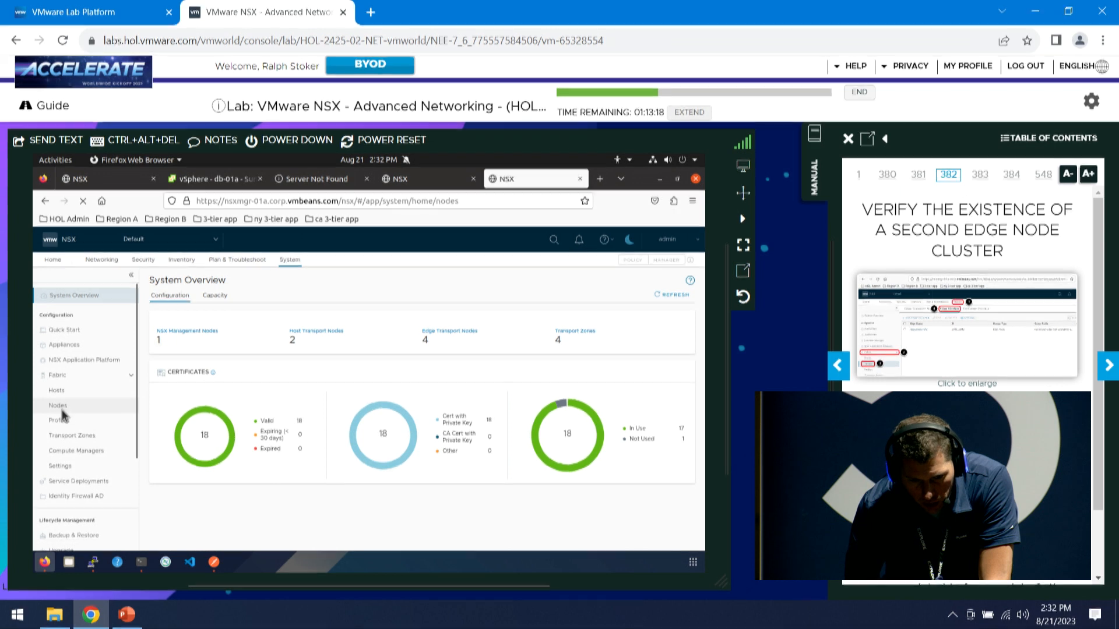
click(59, 406)
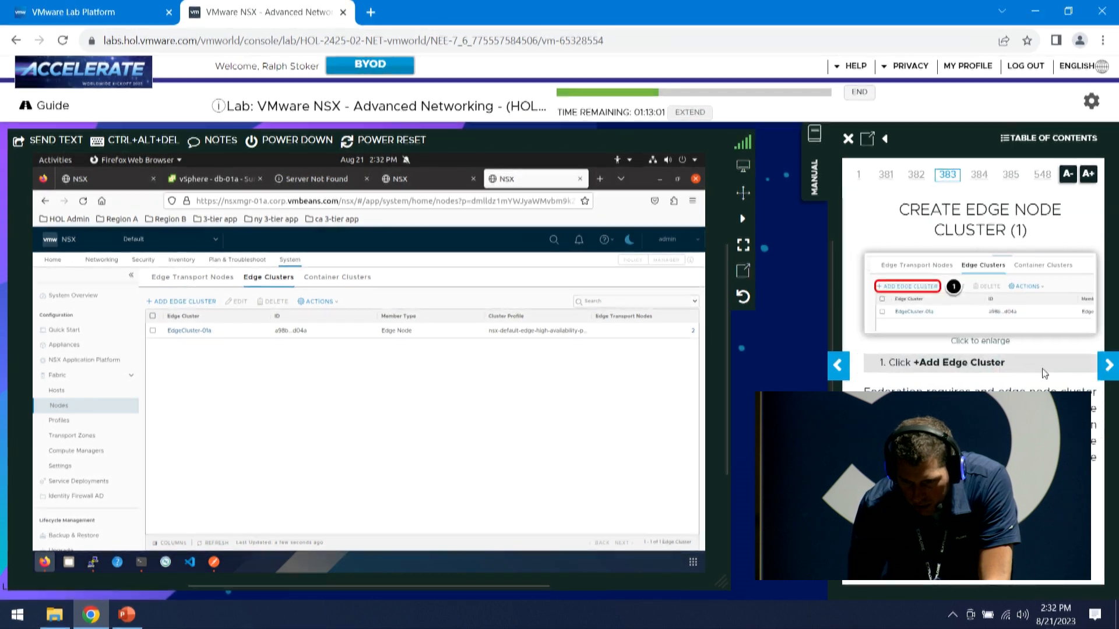
Create a new edge cluster named 'Fed Edge Cluster'
click(174, 302)
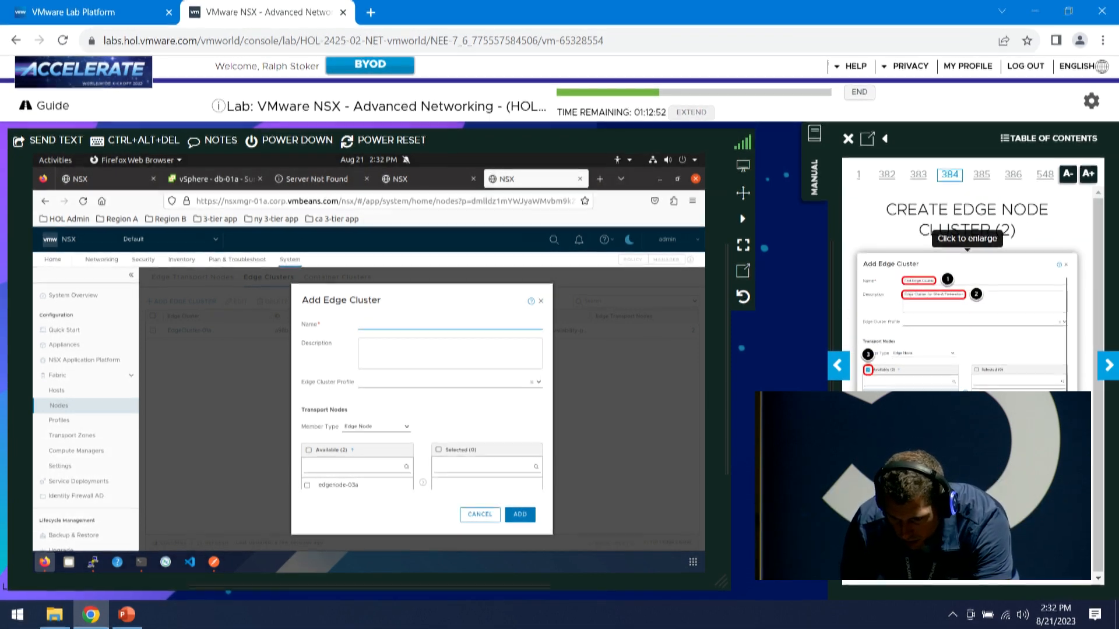
text(Fed Edge Cluster)
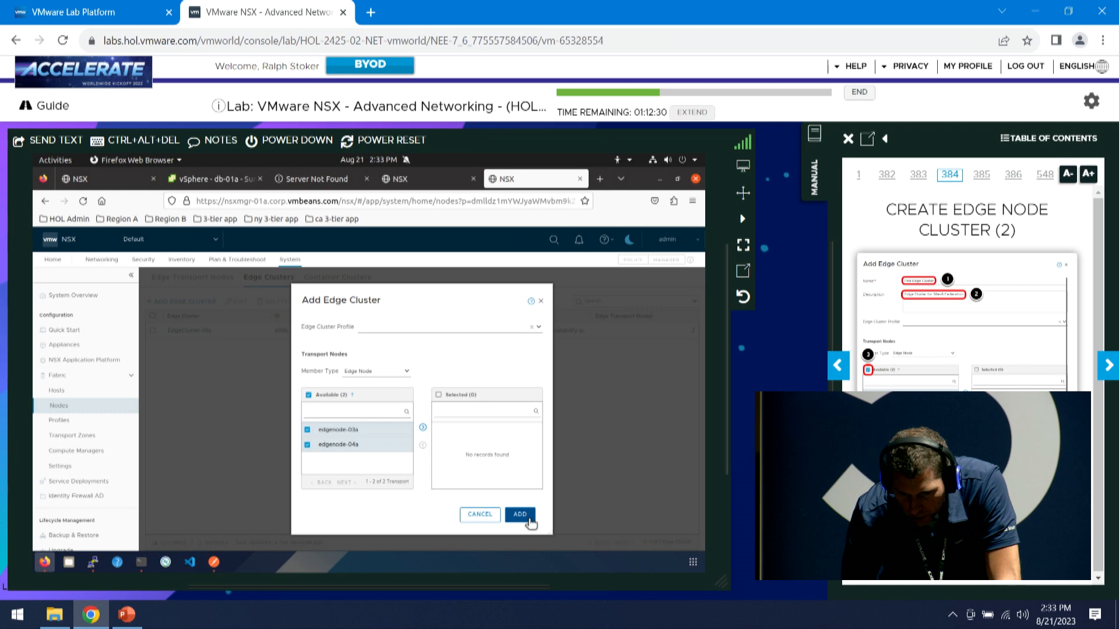
click(528, 519)
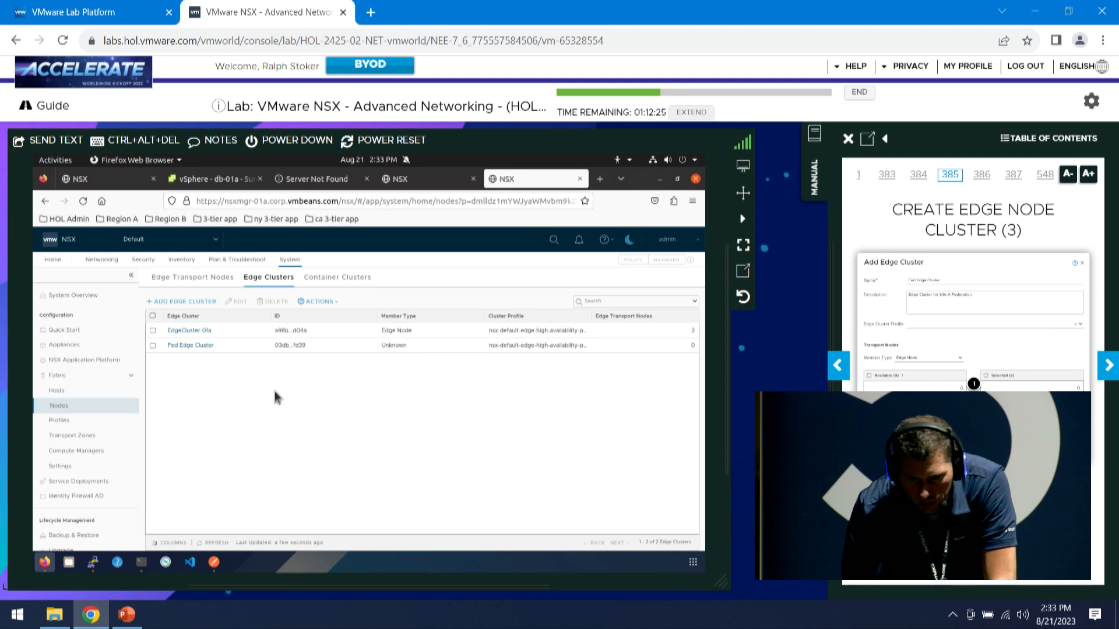
Add both available edge nodes to Fed Edge Cluster and save it
click(151, 345)
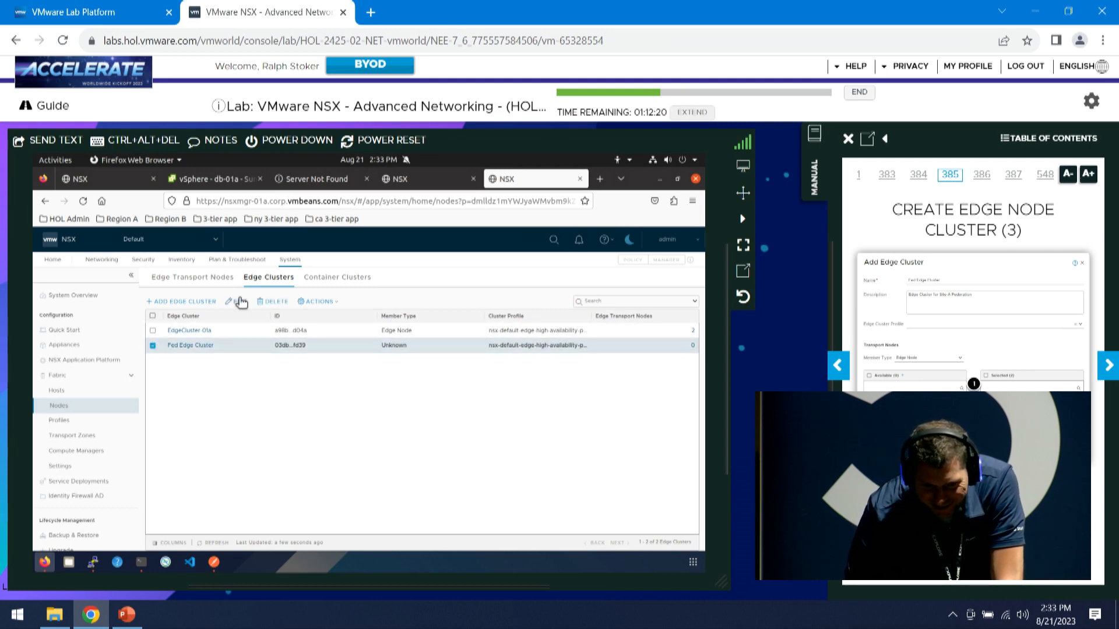
click(239, 301)
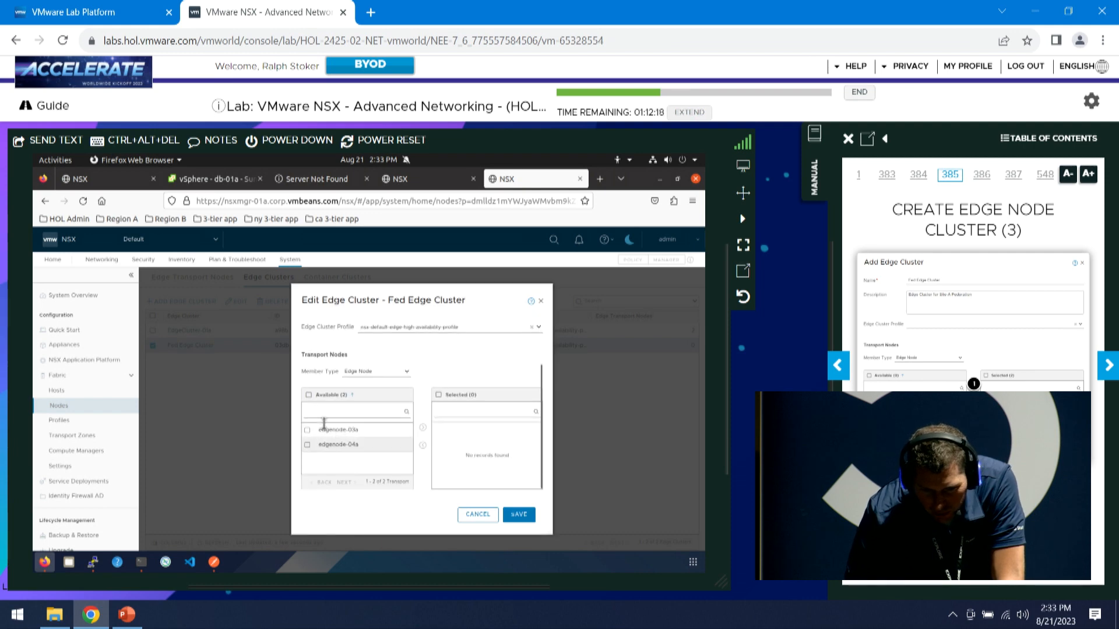
click(309, 394)
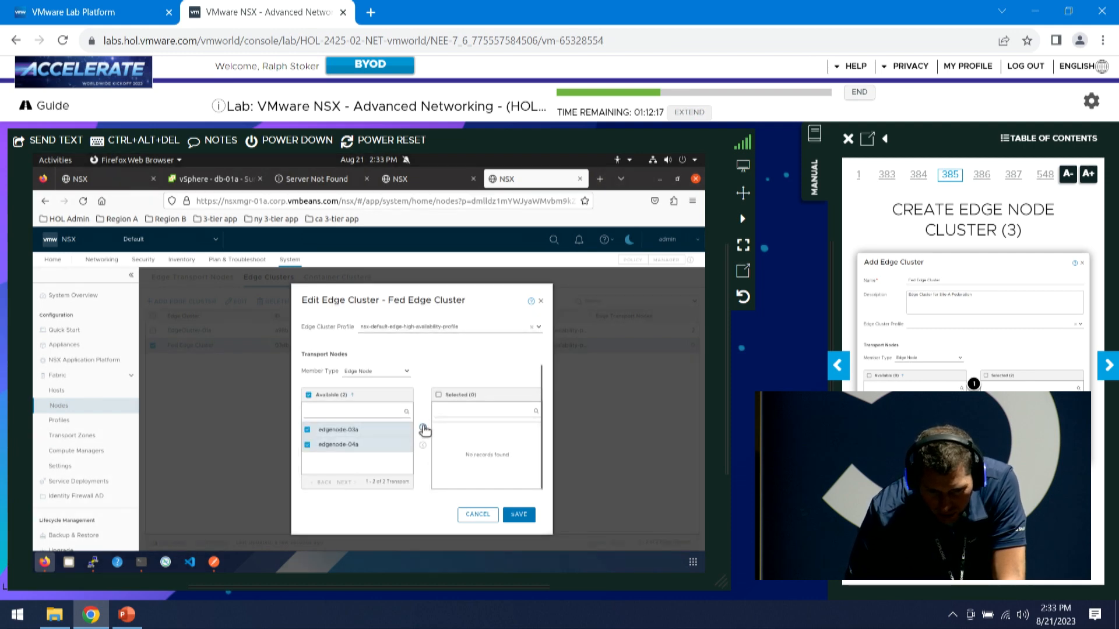
click(424, 429)
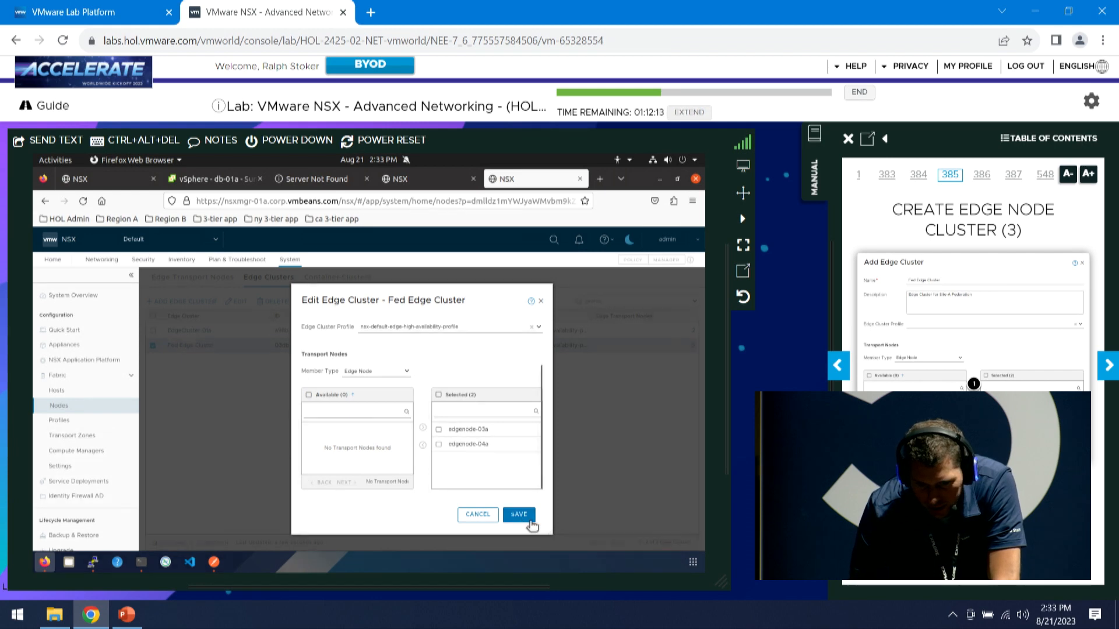
click(530, 523)
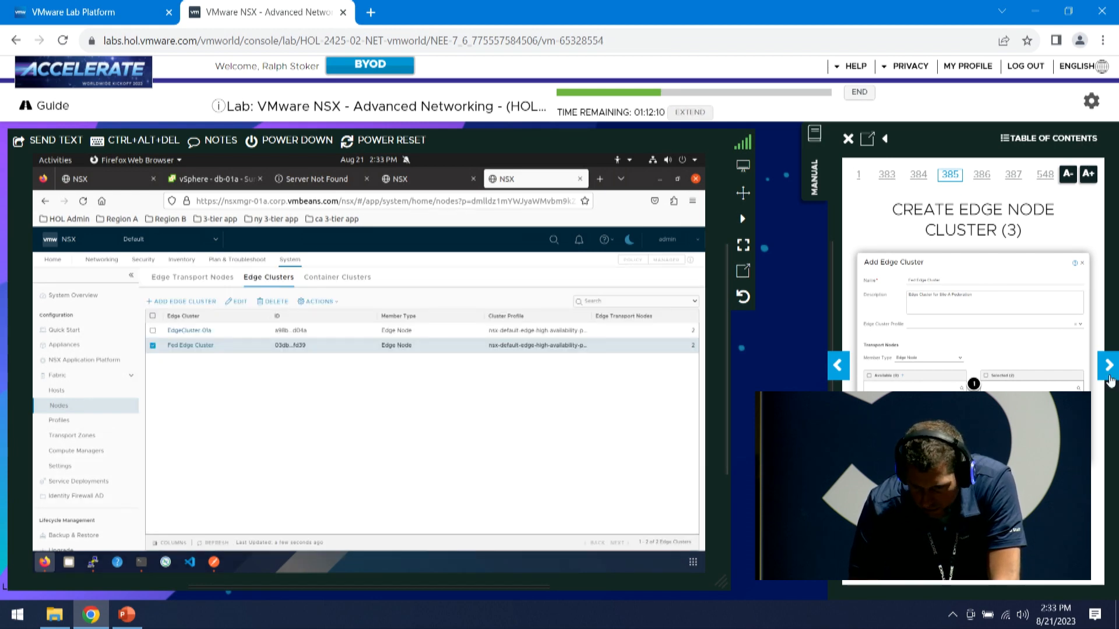
click(1103, 372)
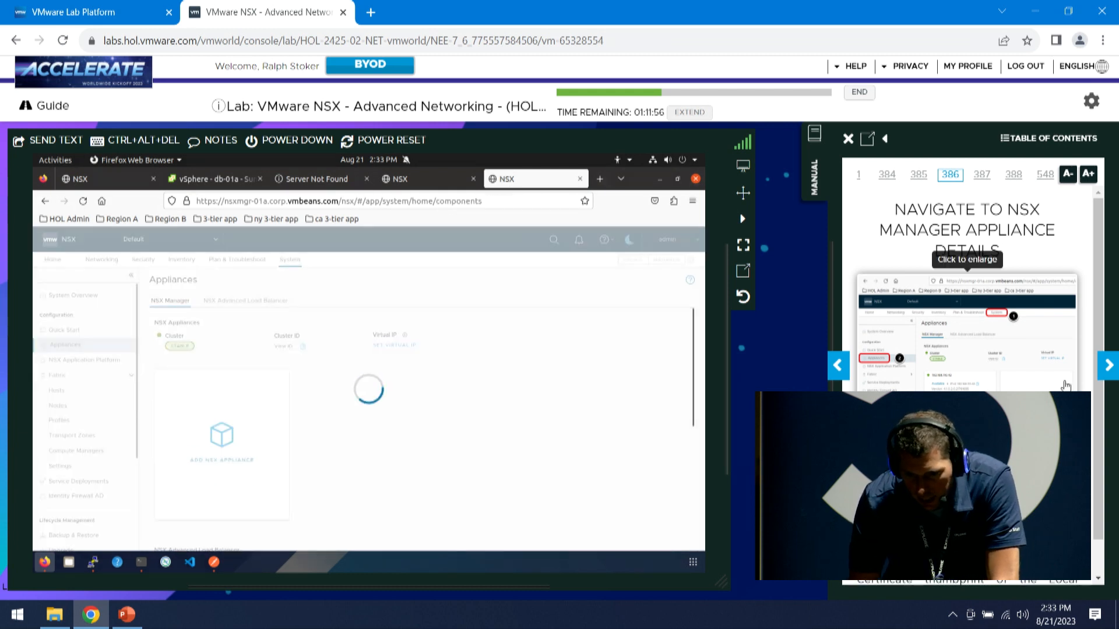
Copy the certificate thumbprint of Site-A appliance 192.168.110.42 from its details panel
click(1113, 367)
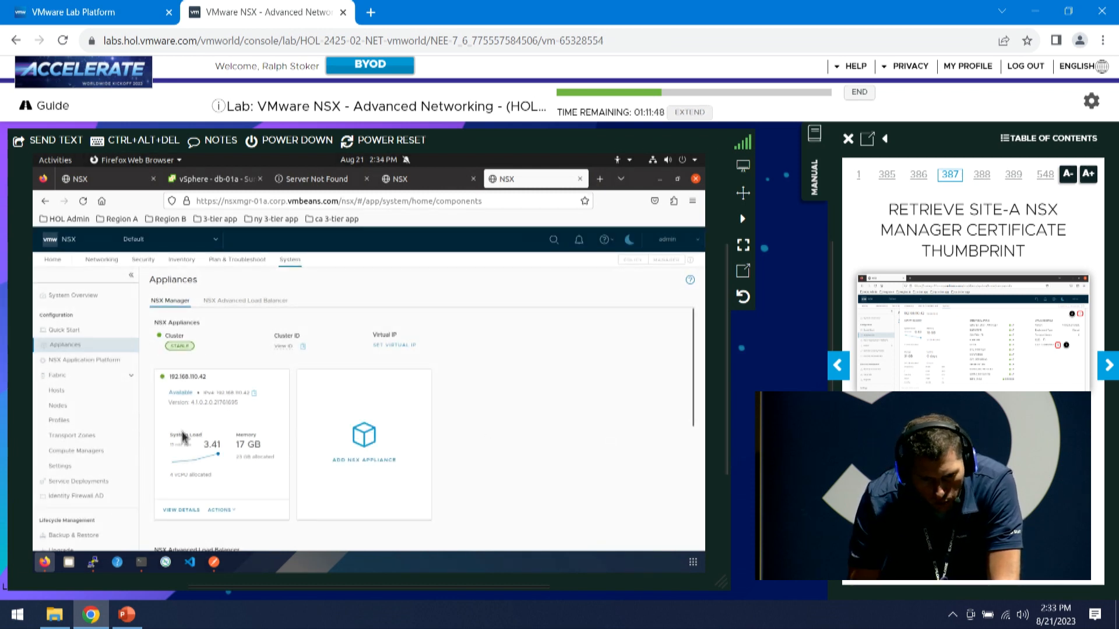
click(182, 511)
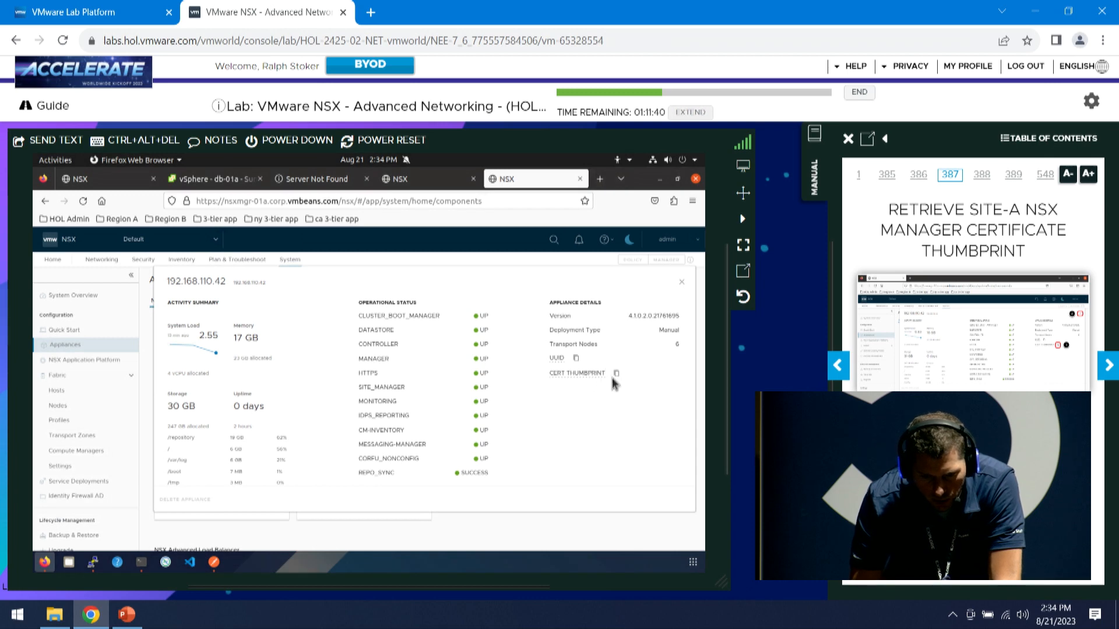
click(617, 375)
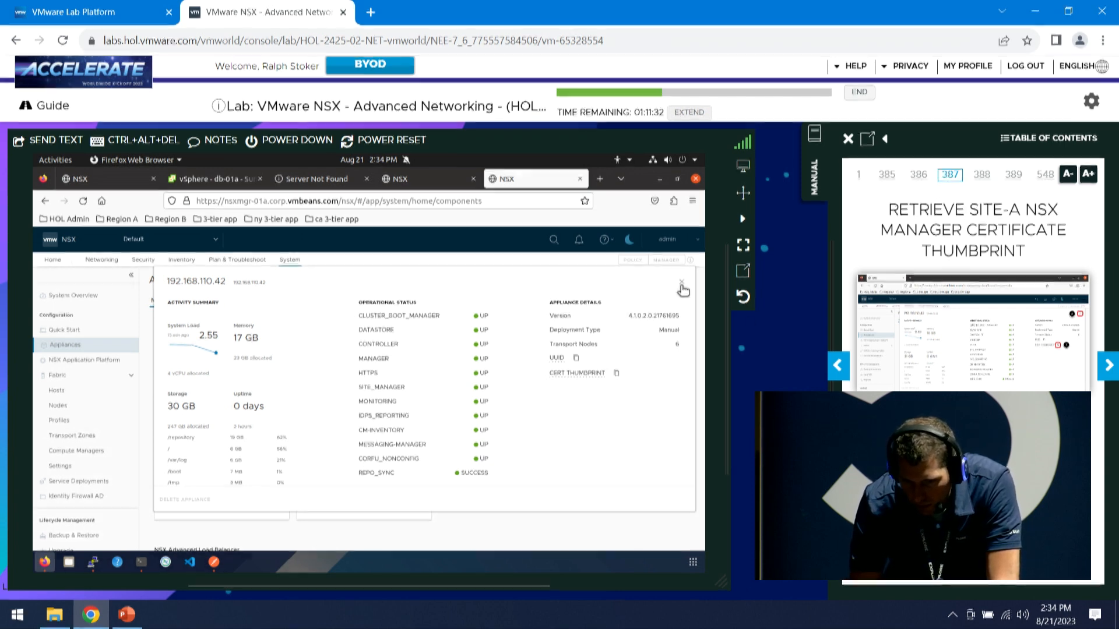
click(1108, 372)
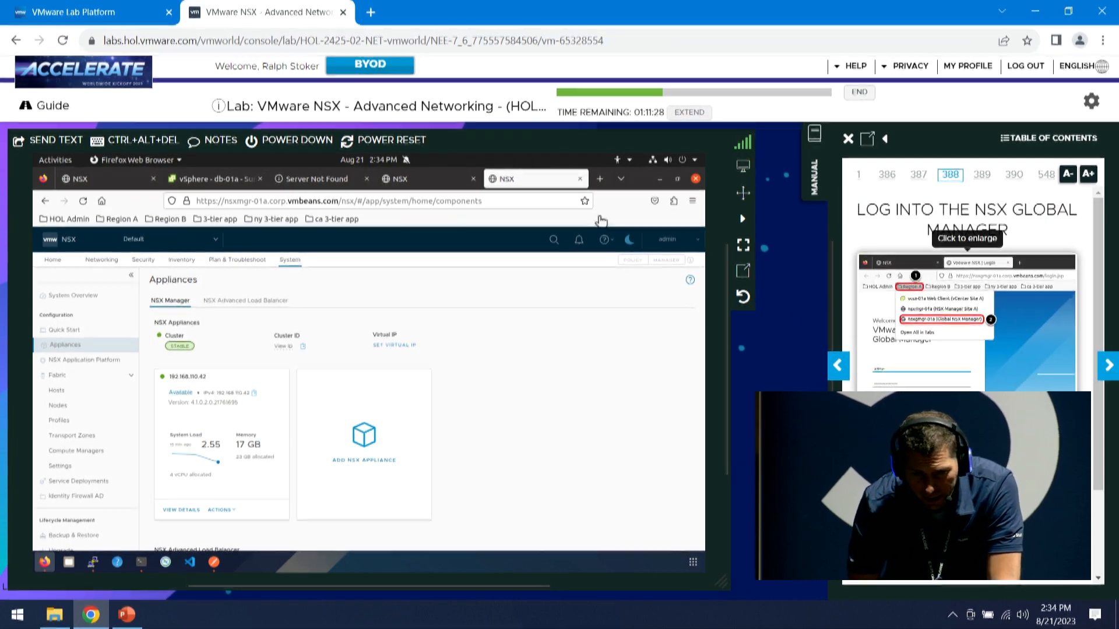
In a new tab, log into Global NSX Manager nsxgmgr-01a with the saved admin credentials
click(601, 181)
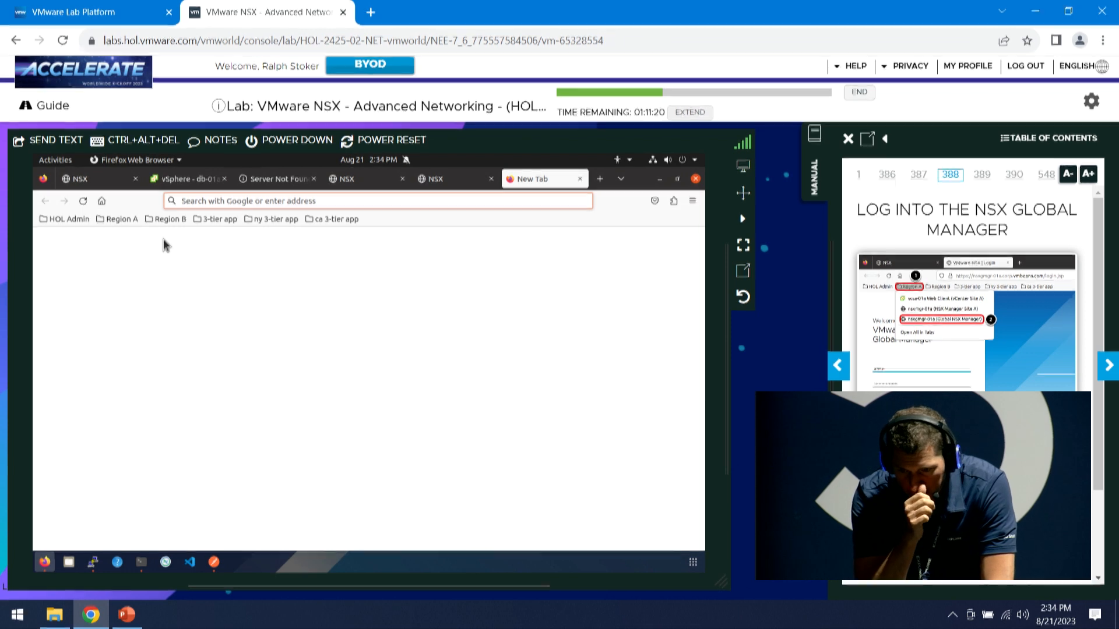
click(119, 219)
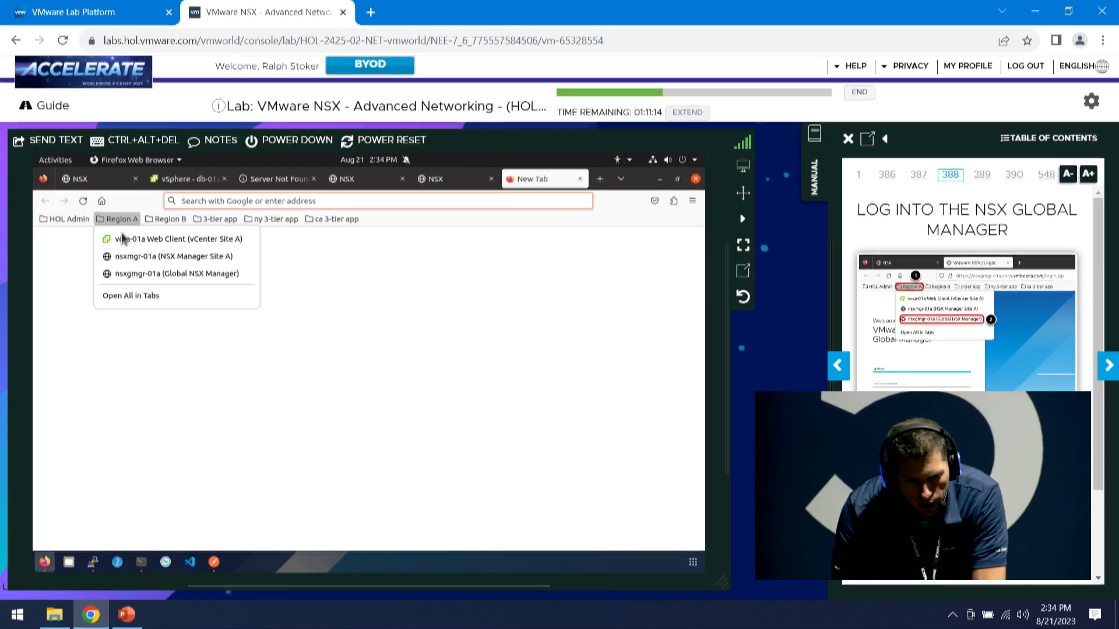
click(134, 274)
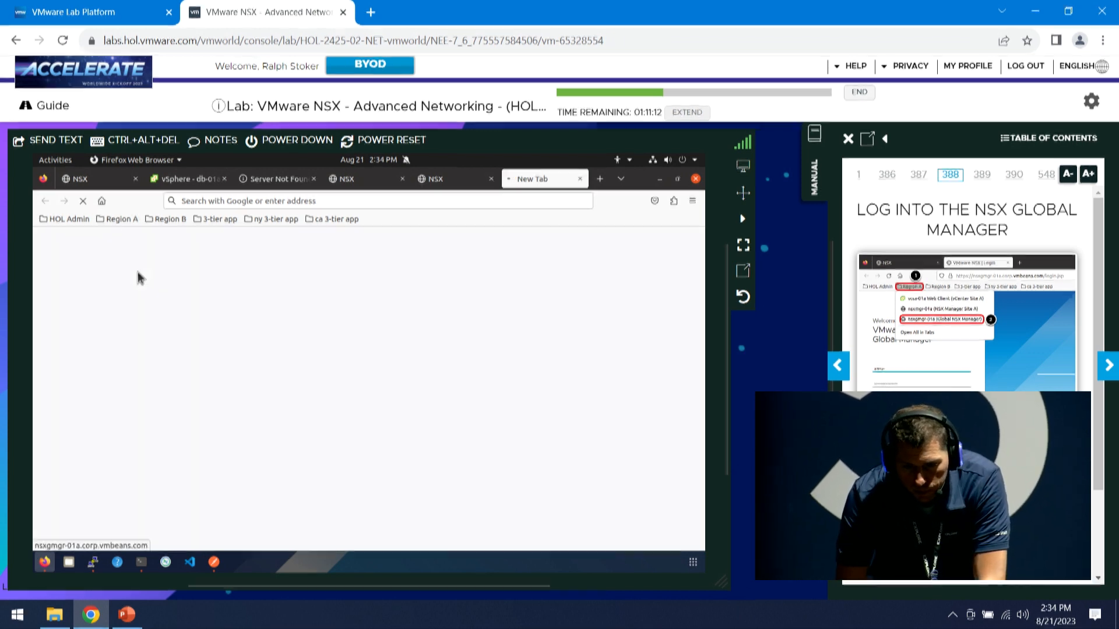
click(118, 219)
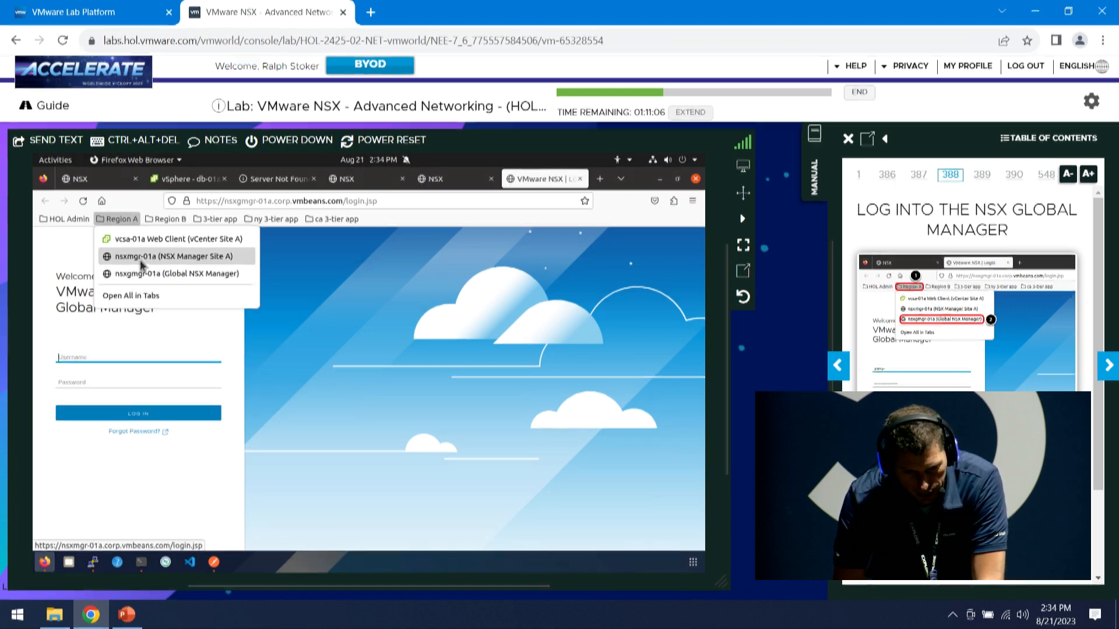
click(130, 355)
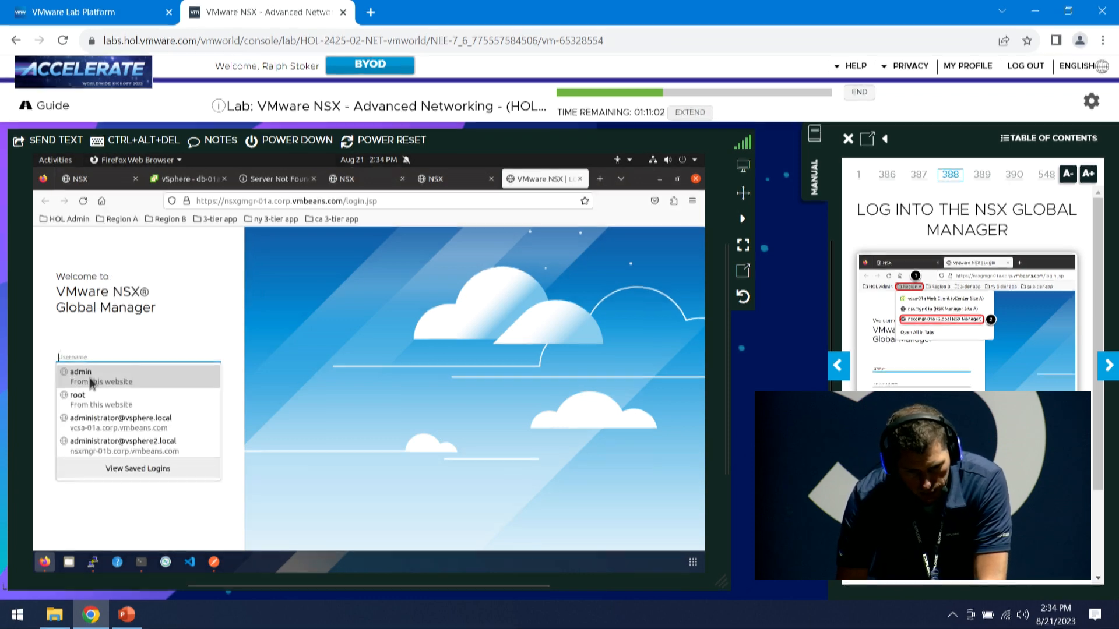
click(90, 377)
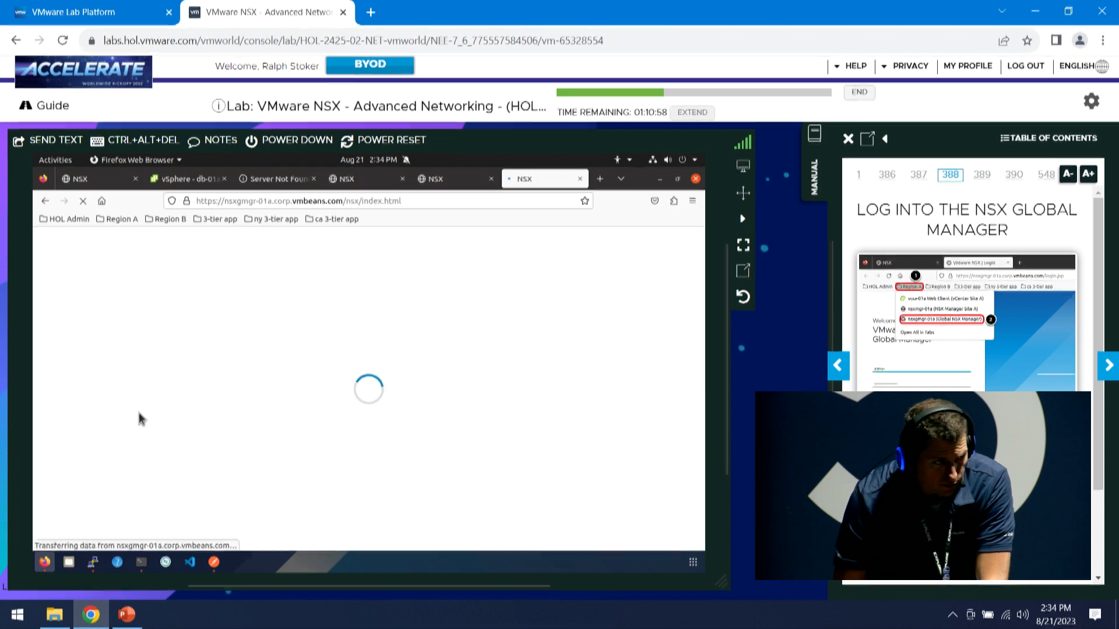
click(1103, 376)
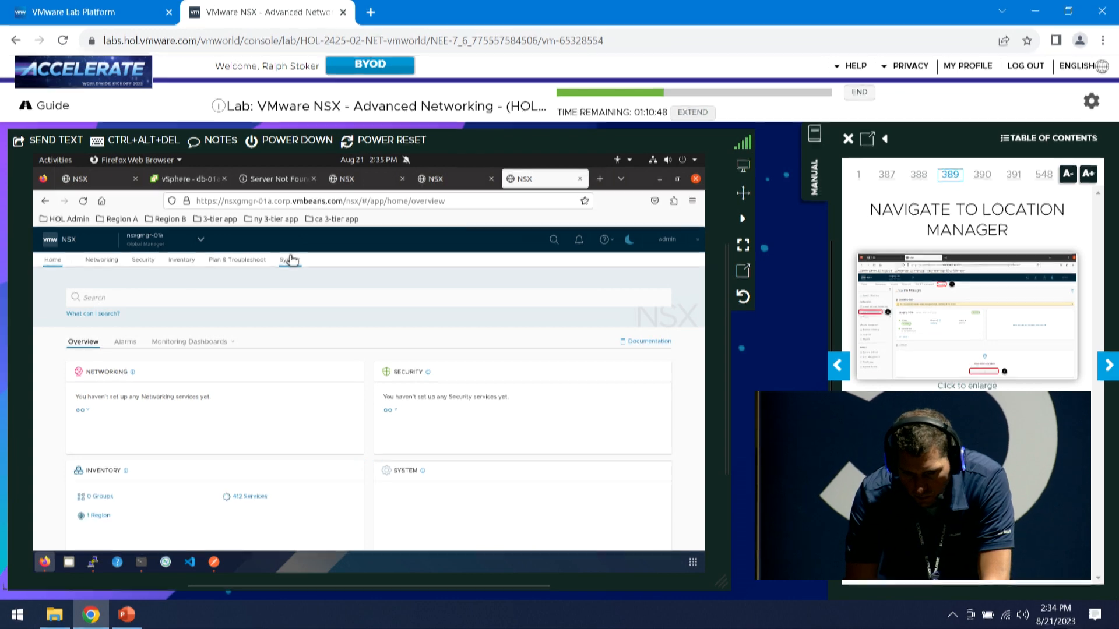
Start a new on-prem location from System > Location Manager in the Global Manager
click(290, 260)
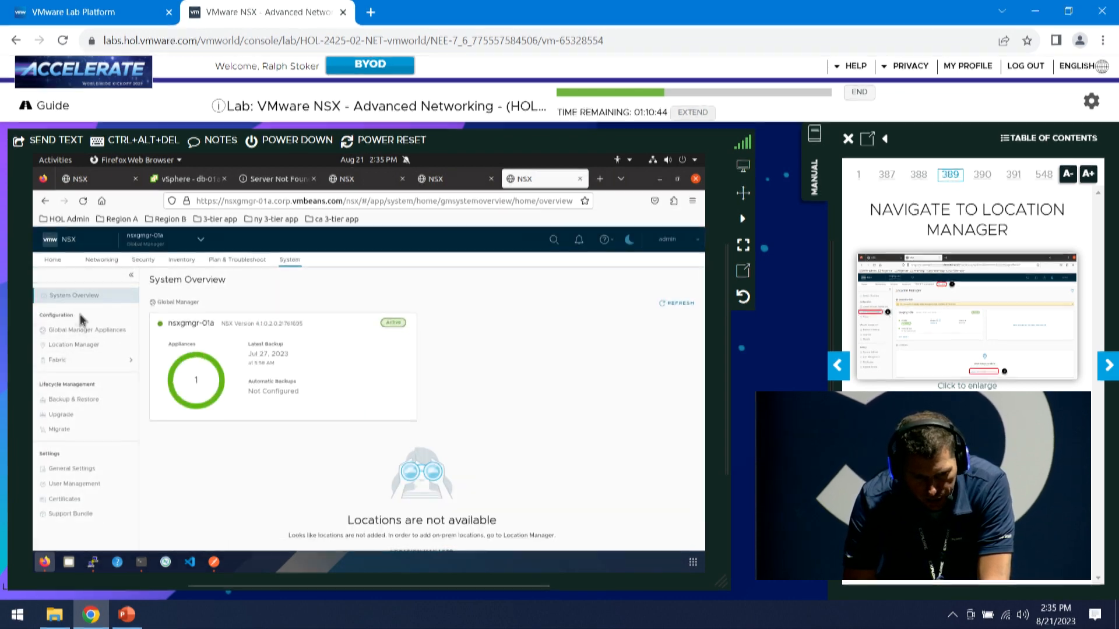
click(88, 350)
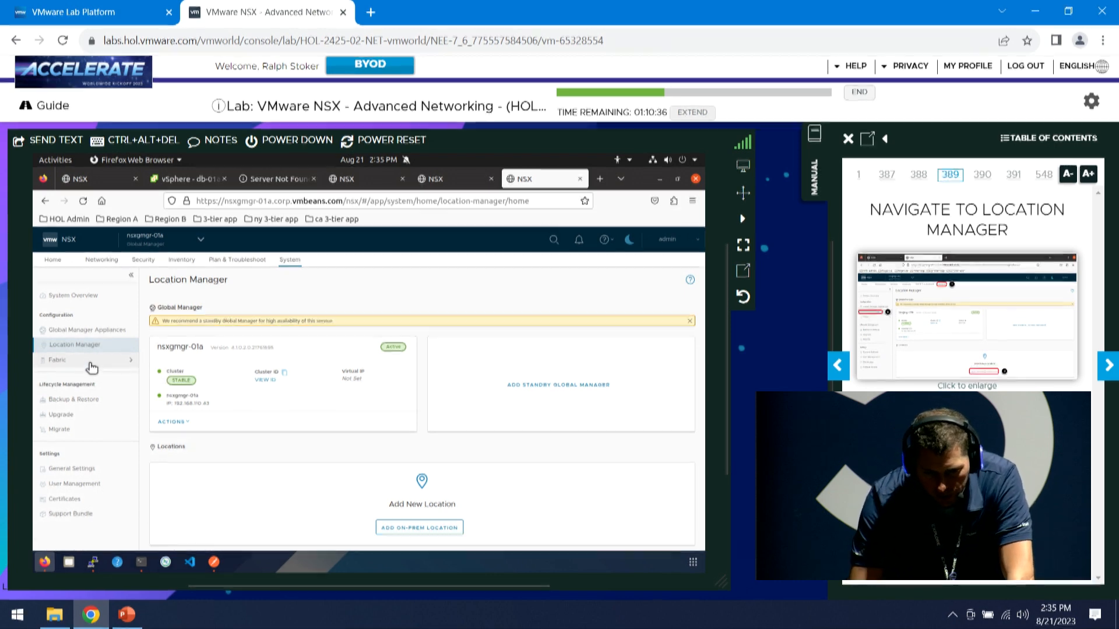
click(425, 530)
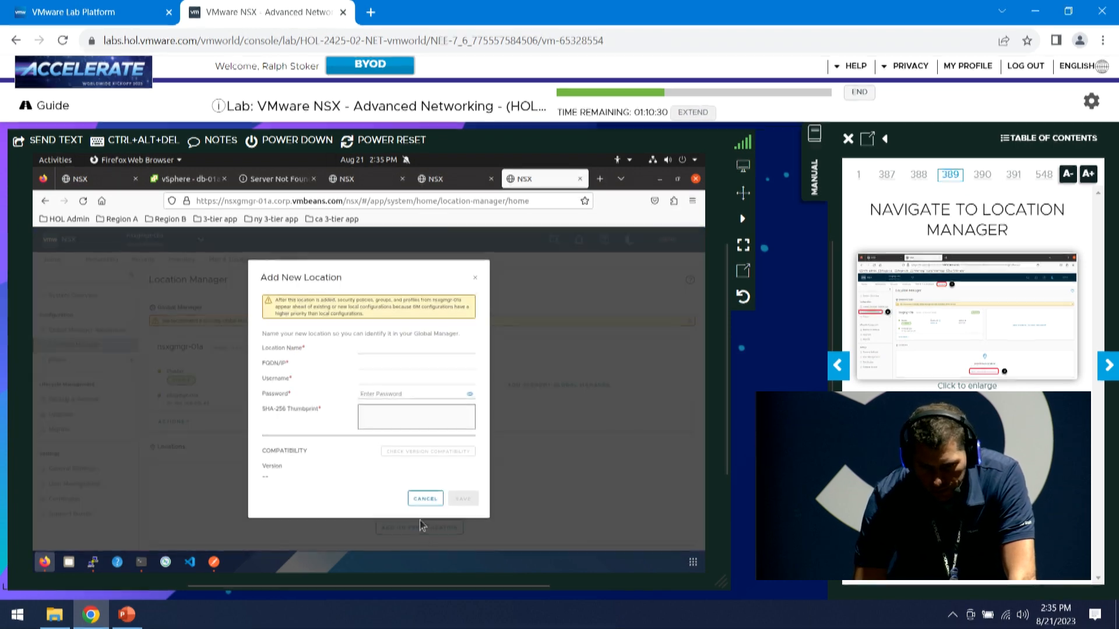
Fill in location Site-A with username admin and paste the copied SHA-256 thumbprint
click(1109, 366)
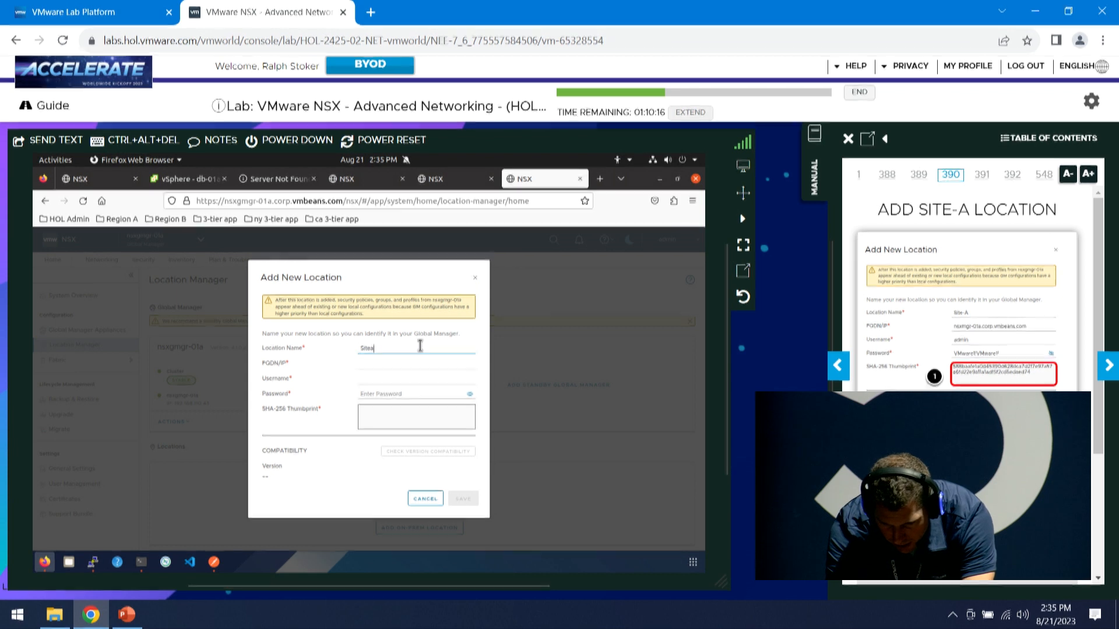
text(-A)
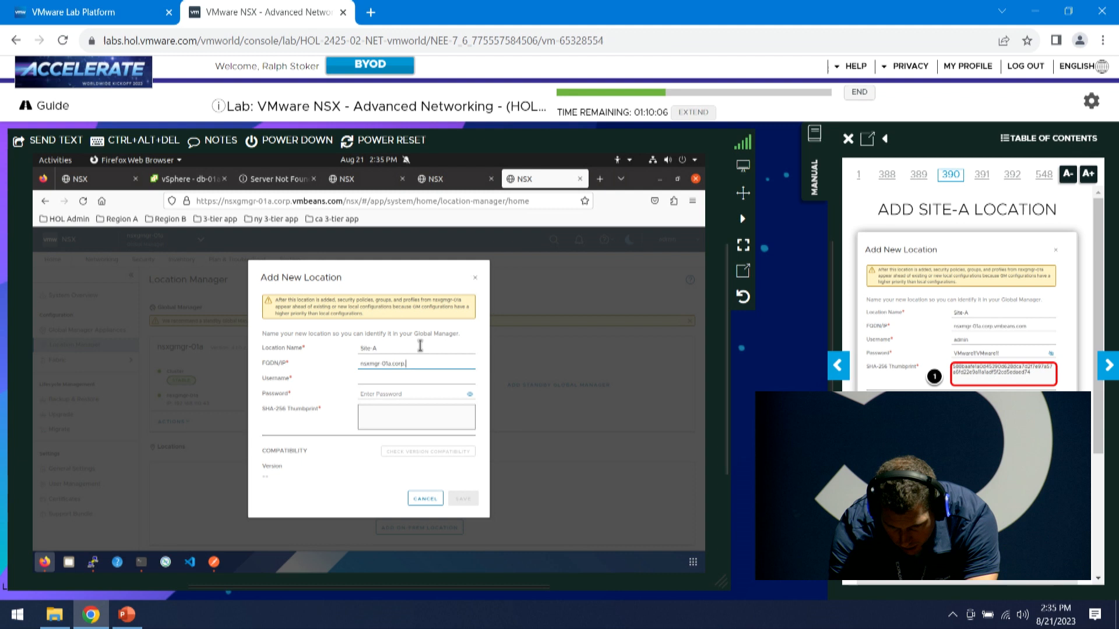
key(Tab)
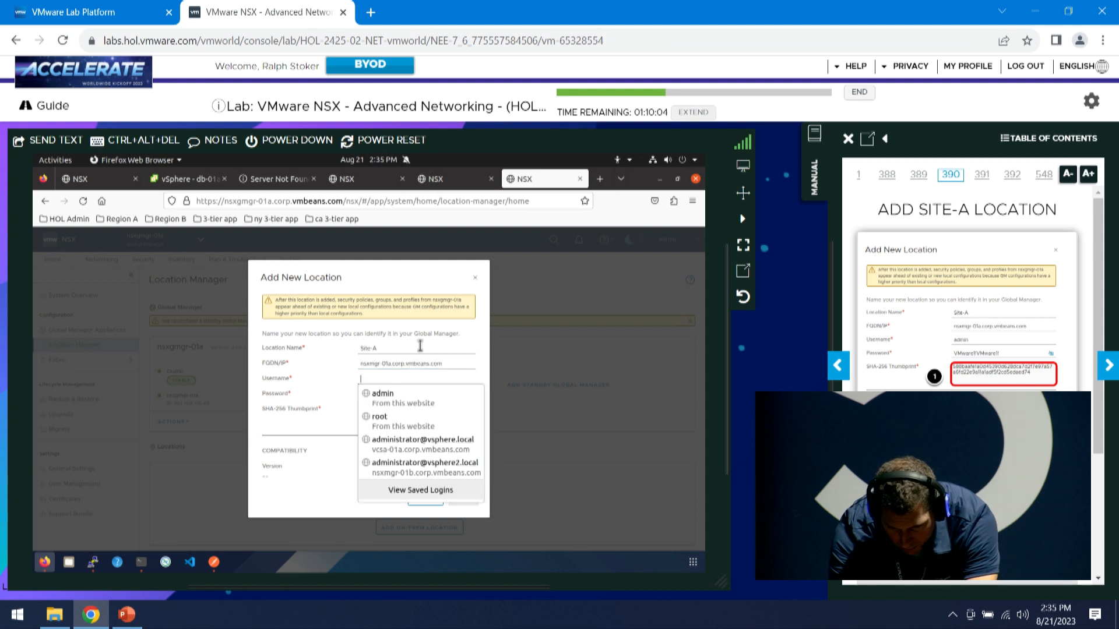
text(admin)
key(Tab)
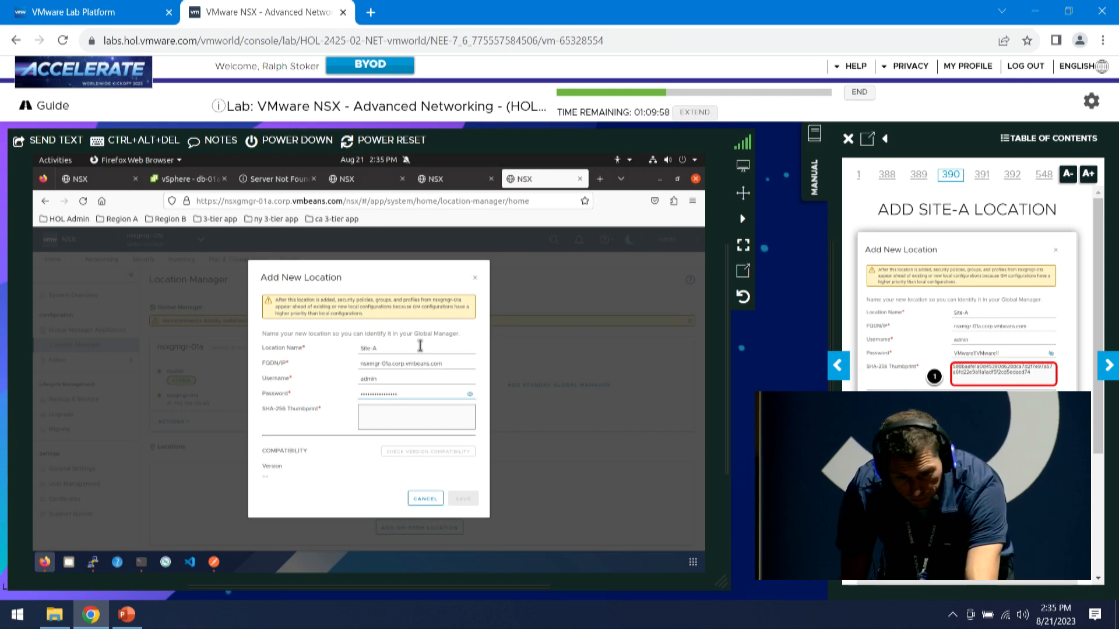
click(402, 421)
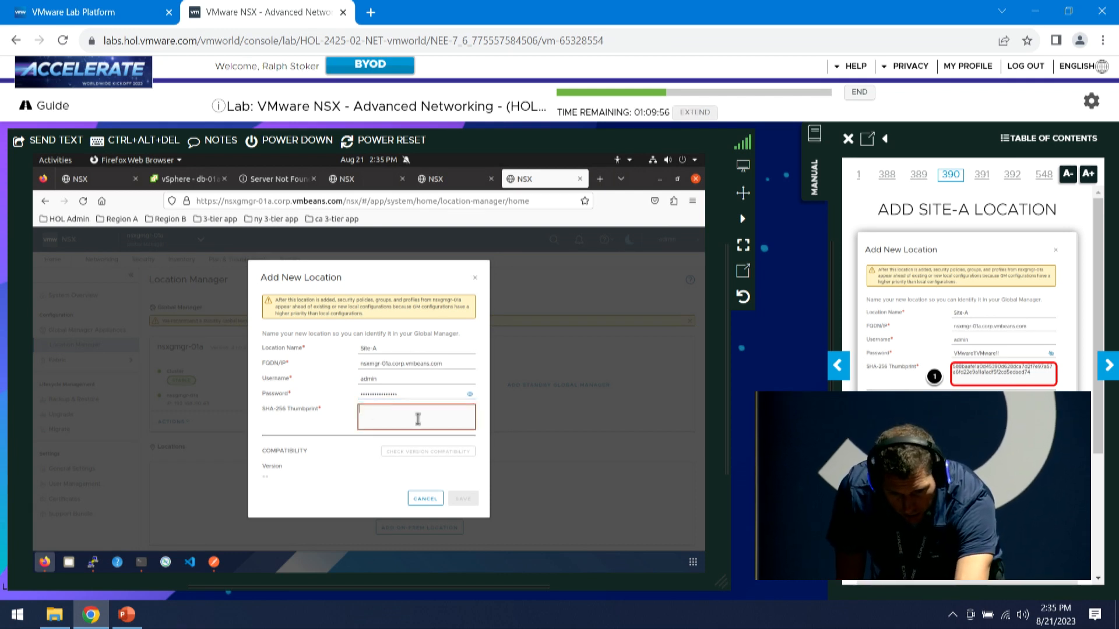
right_click(406, 418)
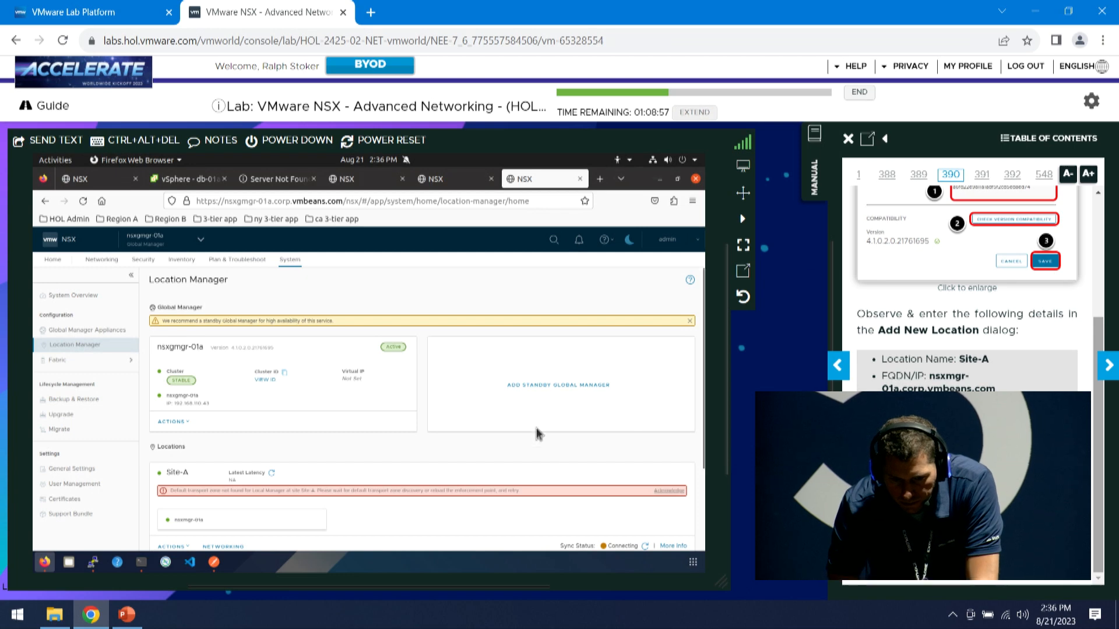
Verify Site-A's Sync Status reads Success in the Locations list
scroll(320, 491, down, 1)
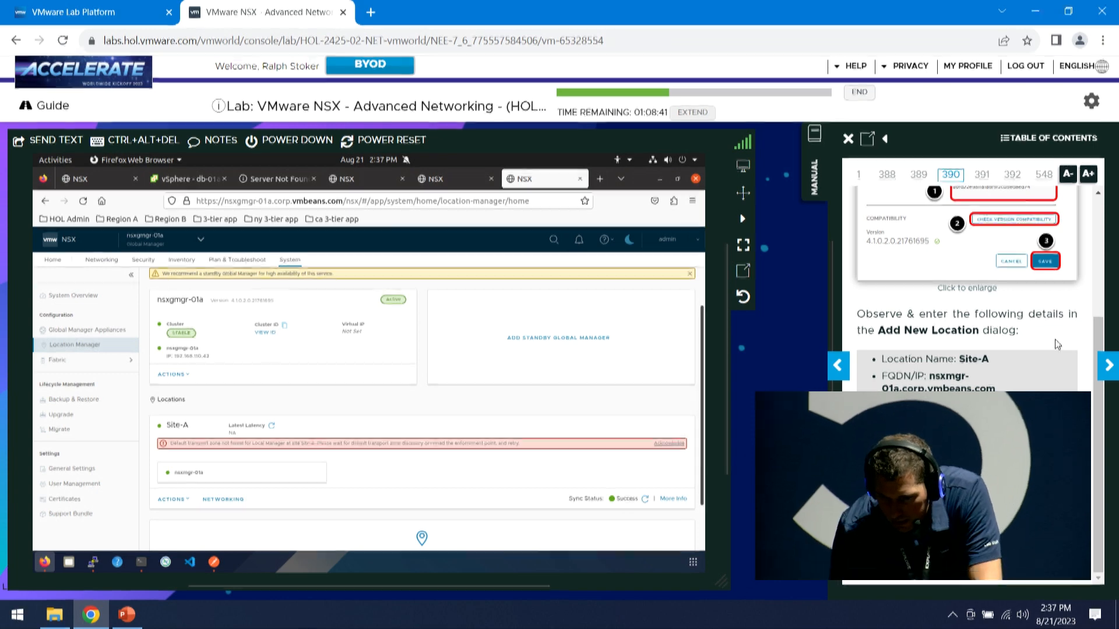
click(1113, 373)
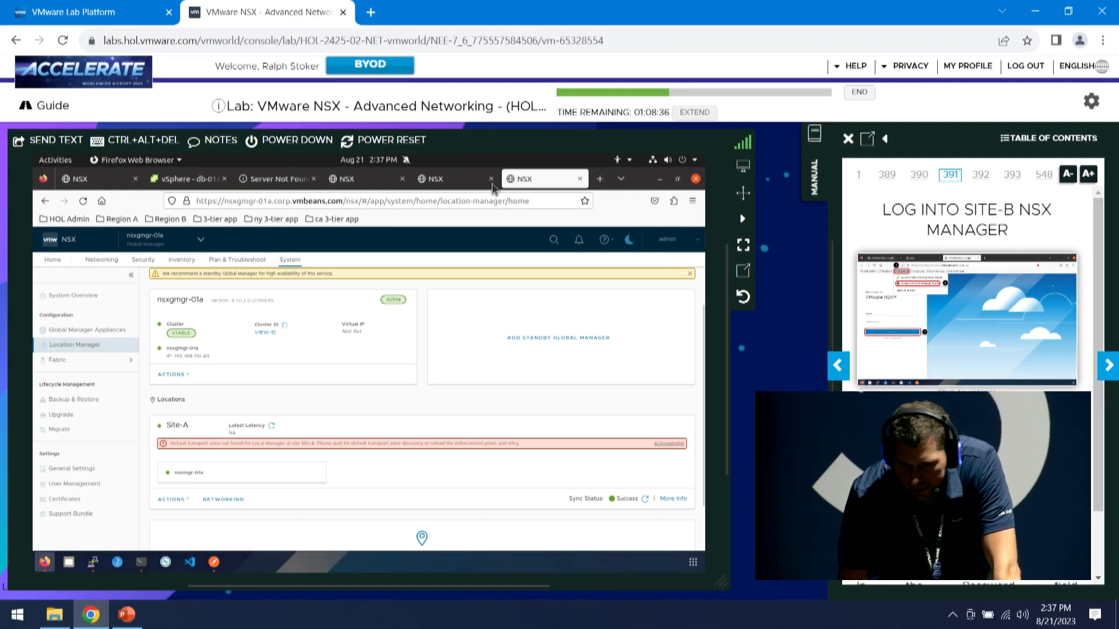
Switch to the Site-B NSX Manager browser tab
click(443, 178)
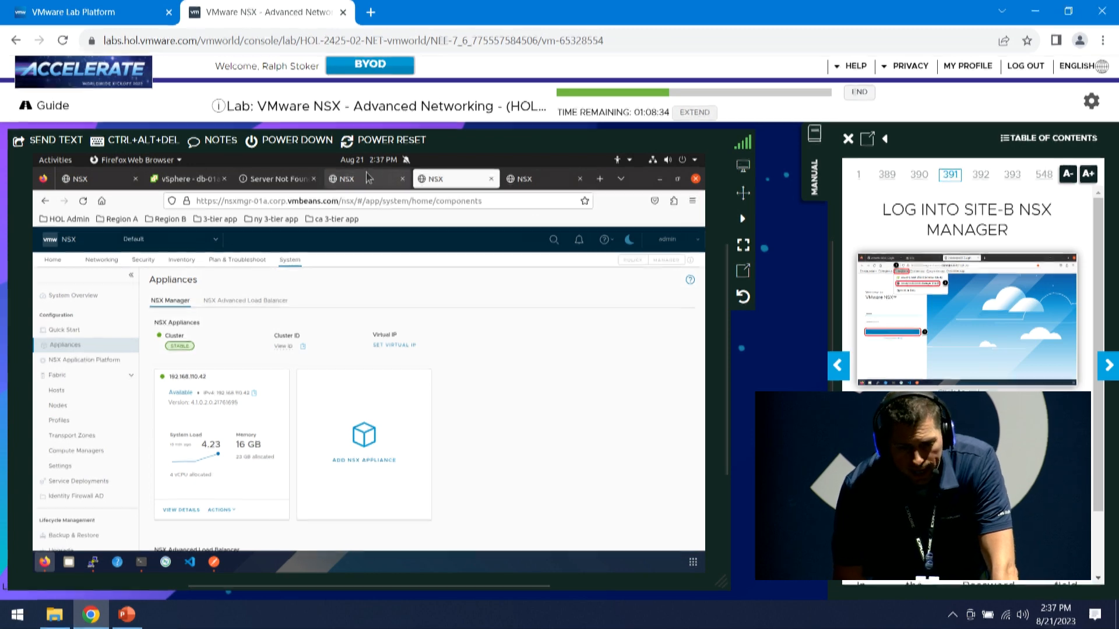
click(367, 180)
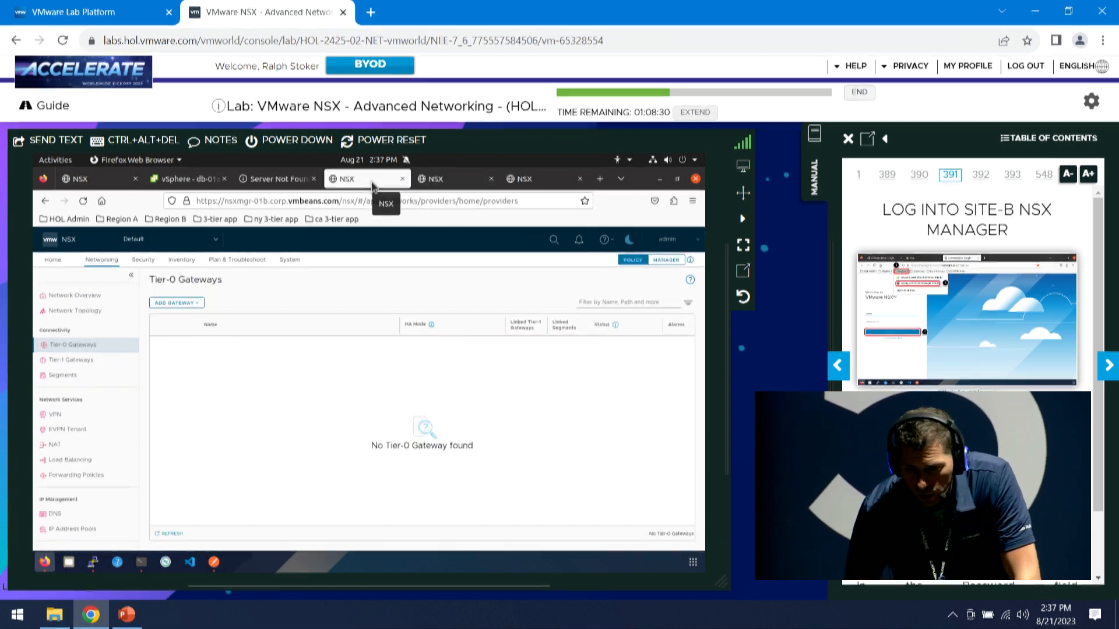
click(169, 220)
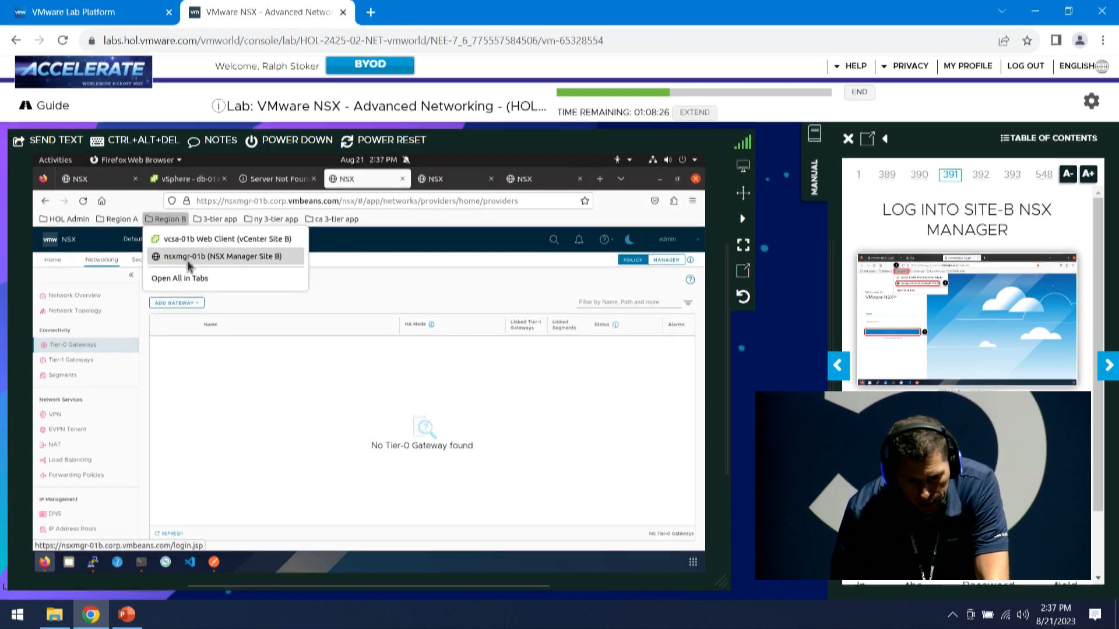
click(365, 183)
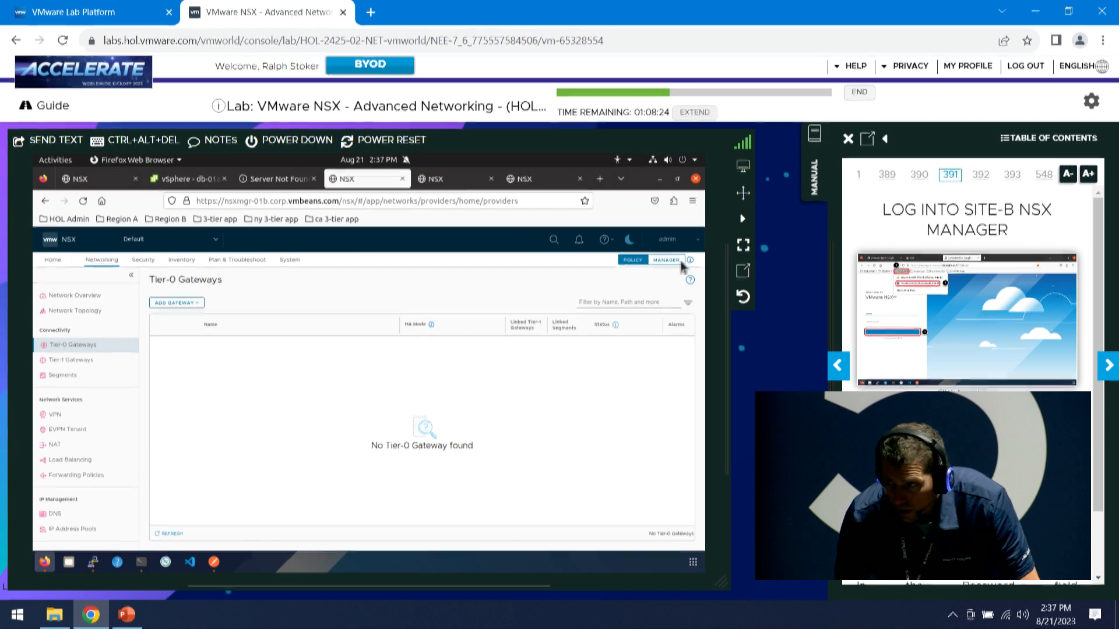
click(1108, 365)
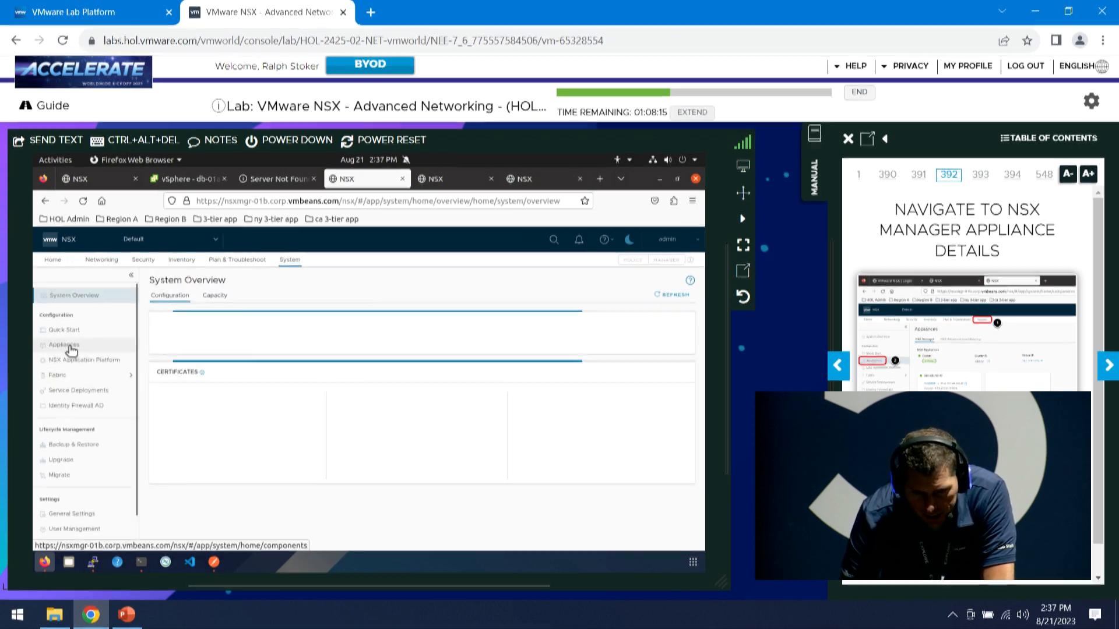
Copy appliance 192.168.210.42's certificate thumbprint from its details, then return to Location Manager
click(69, 346)
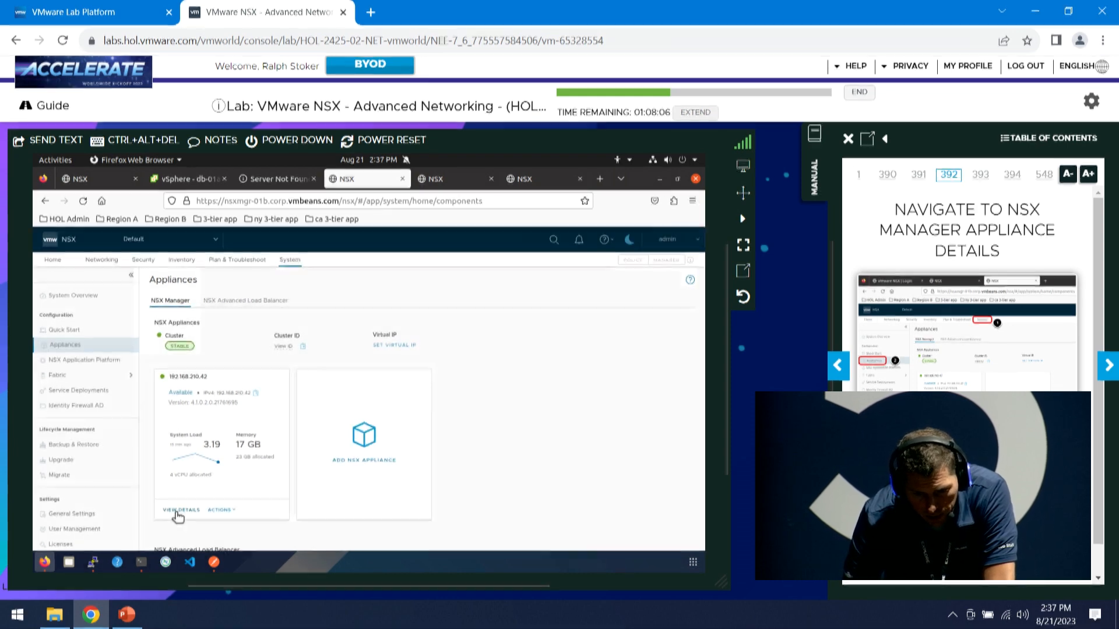
click(177, 511)
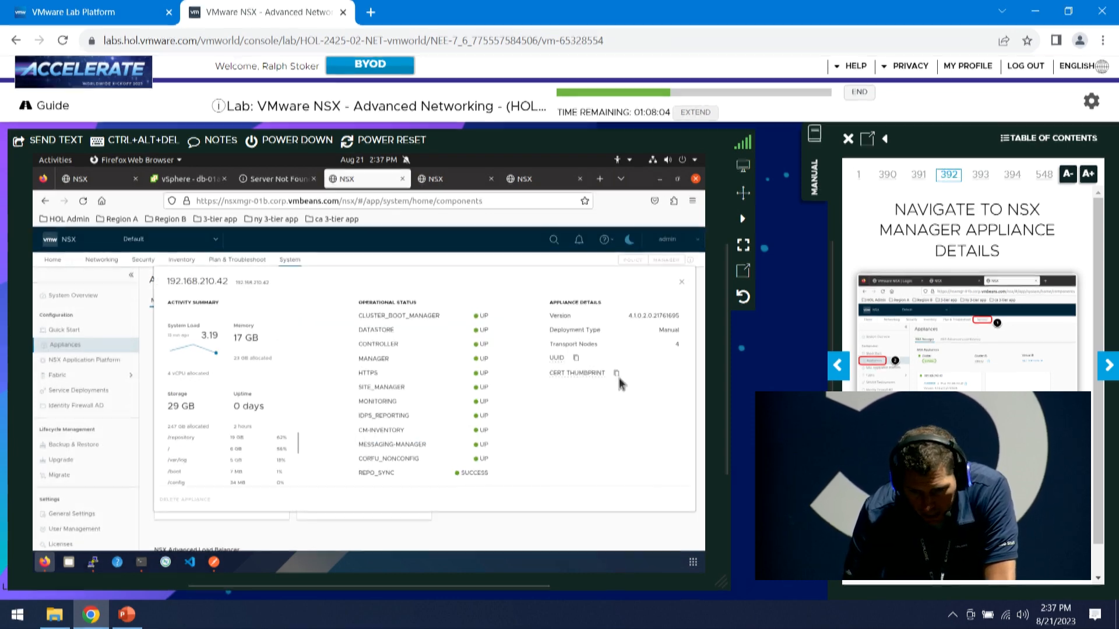
click(616, 373)
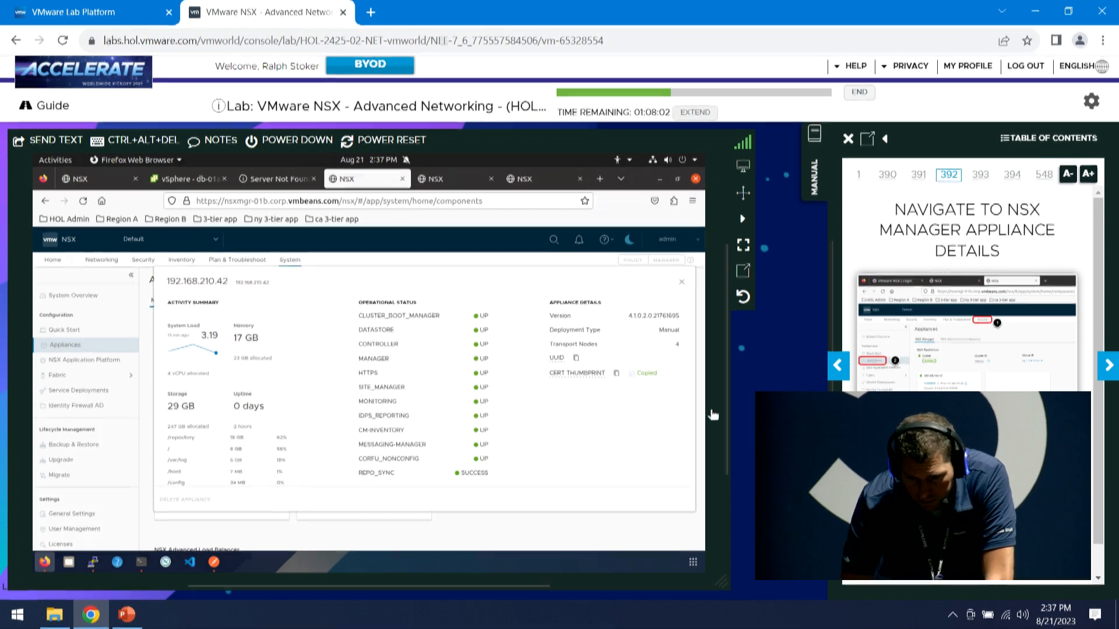
click(1109, 367)
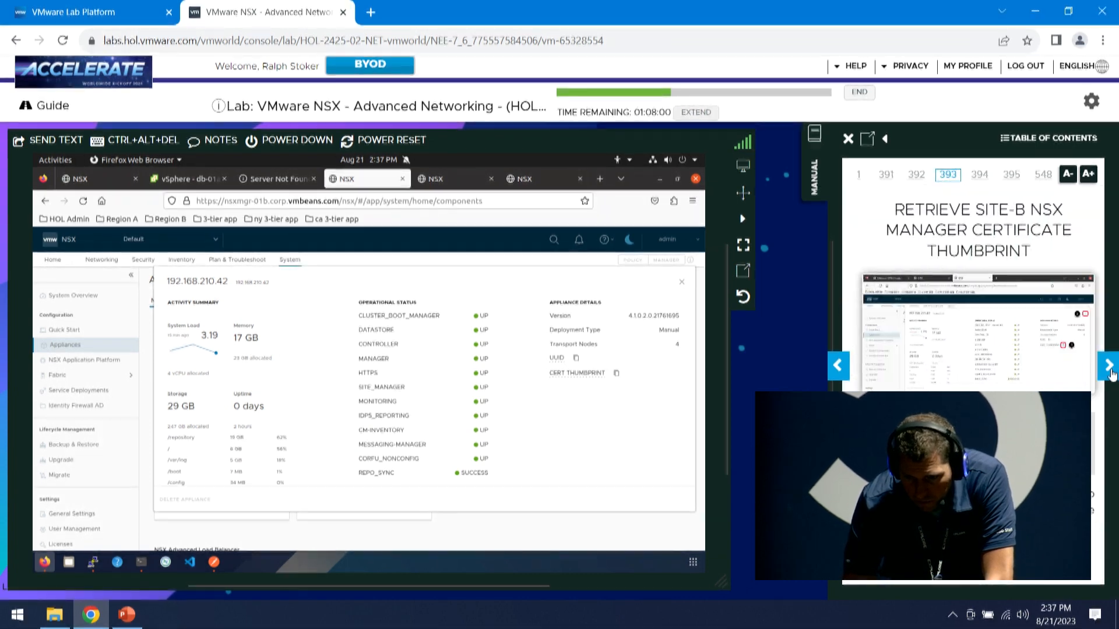
click(684, 284)
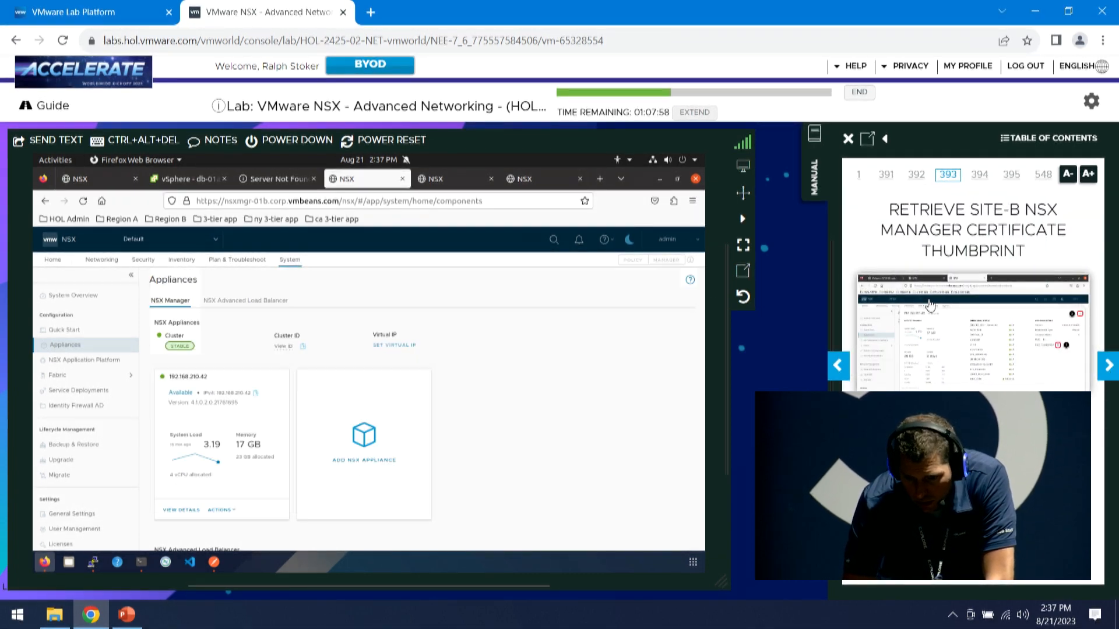
click(1107, 367)
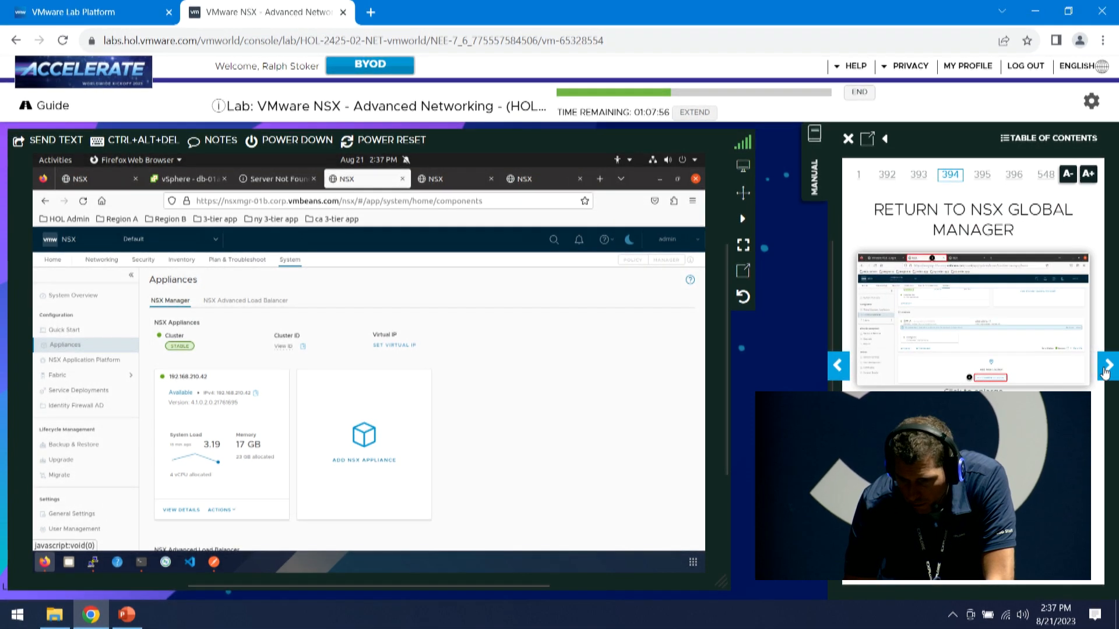
click(520, 181)
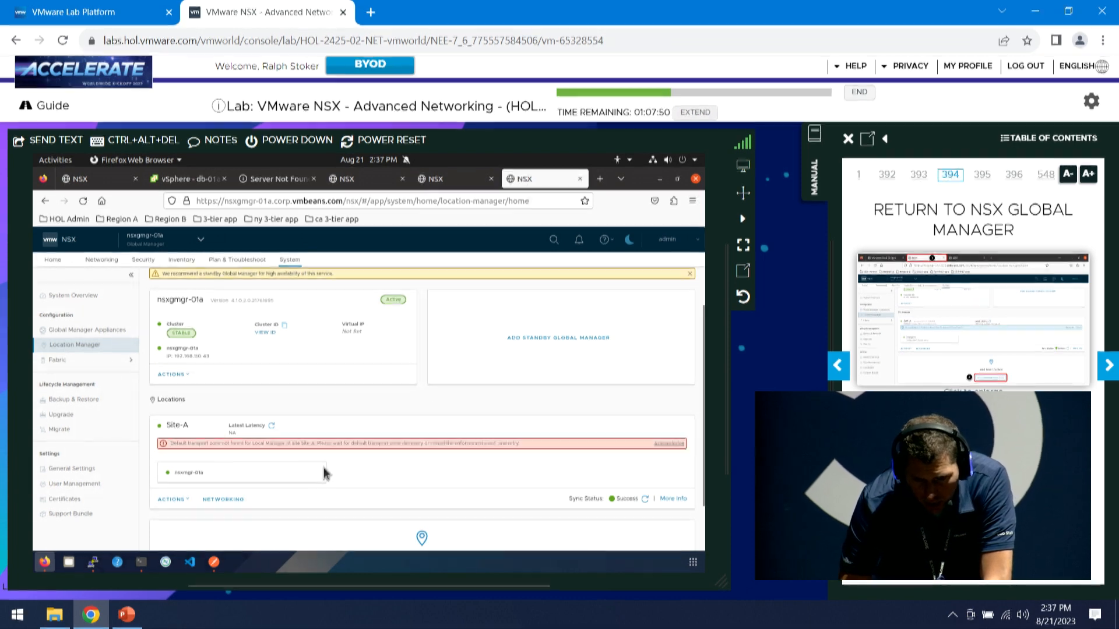
Add location Site-B at nsxmgr-01b.corp.vmbeans.com with saved admin login and pasted thumbprint
scroll(388, 454, down, 2)
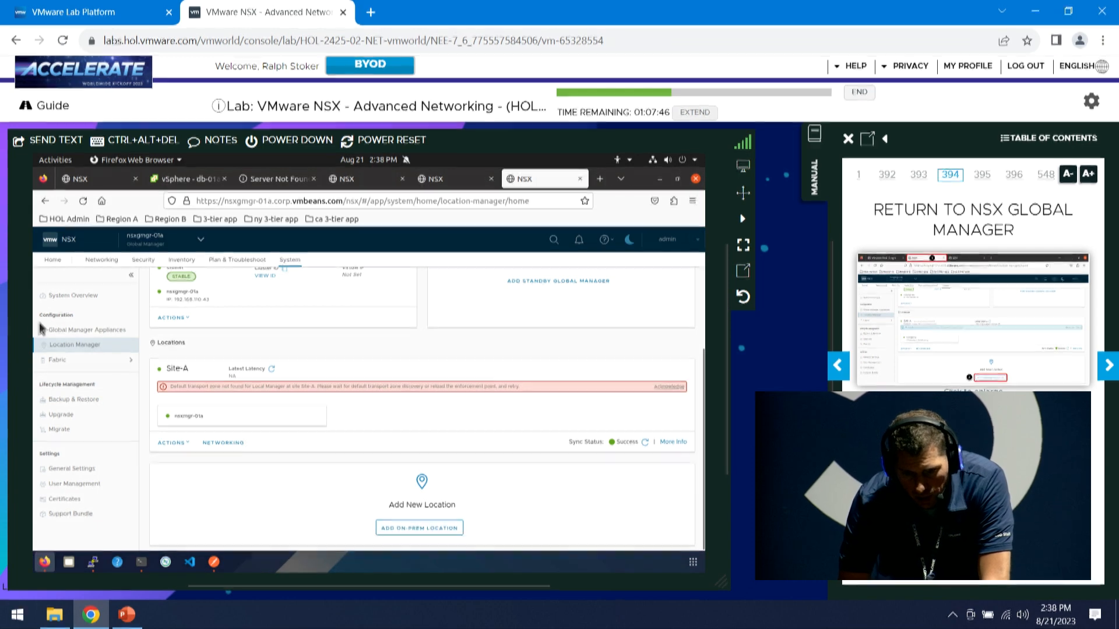
click(411, 528)
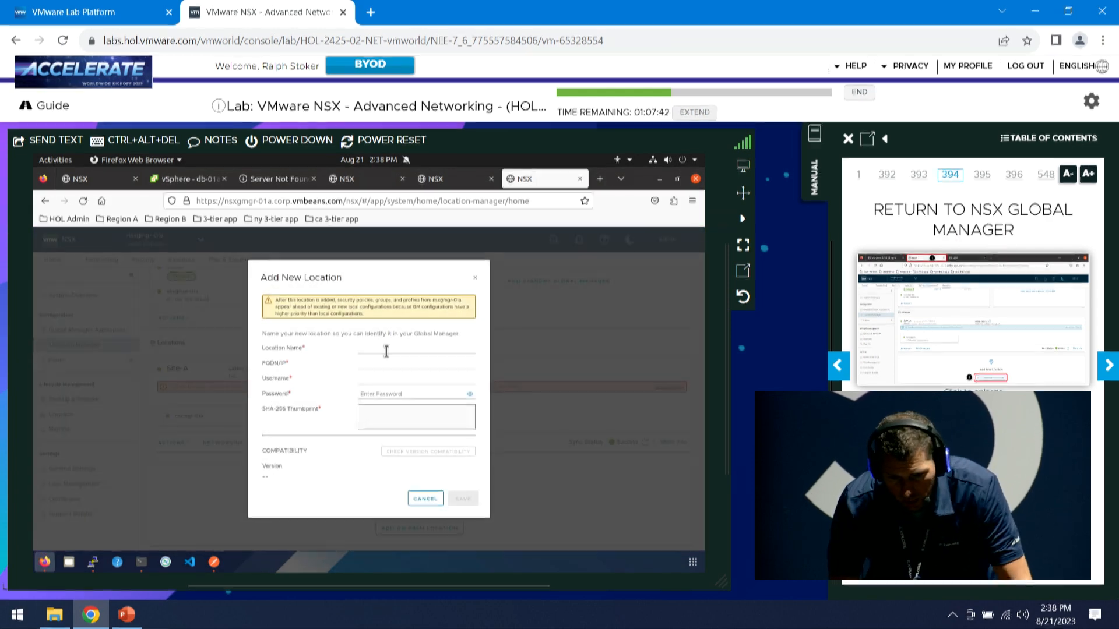
text(Site-B)
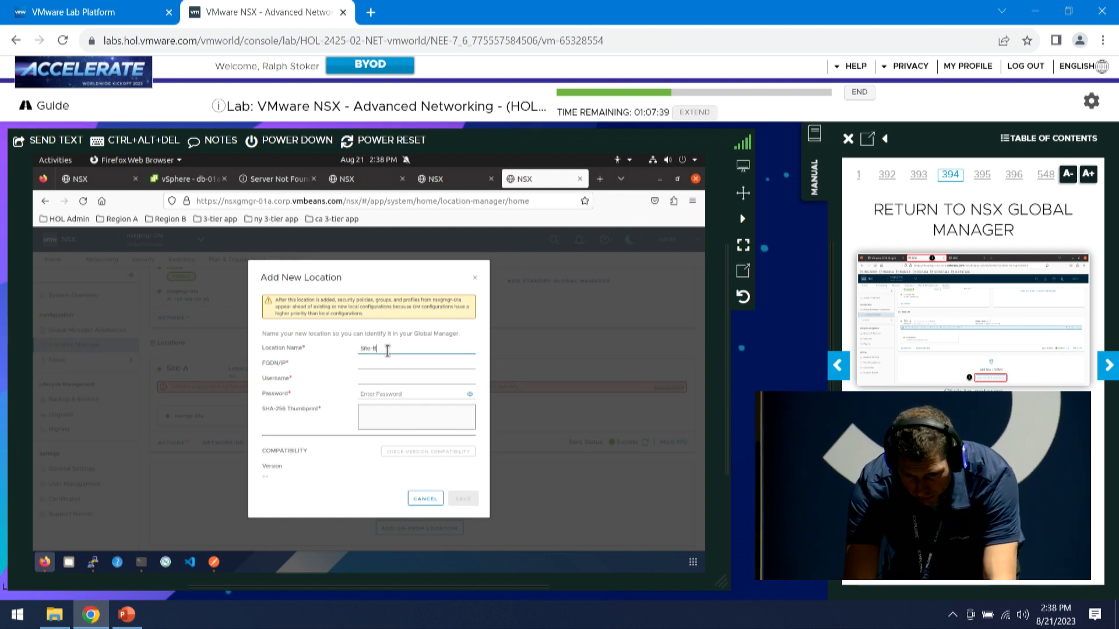
key(Tab)
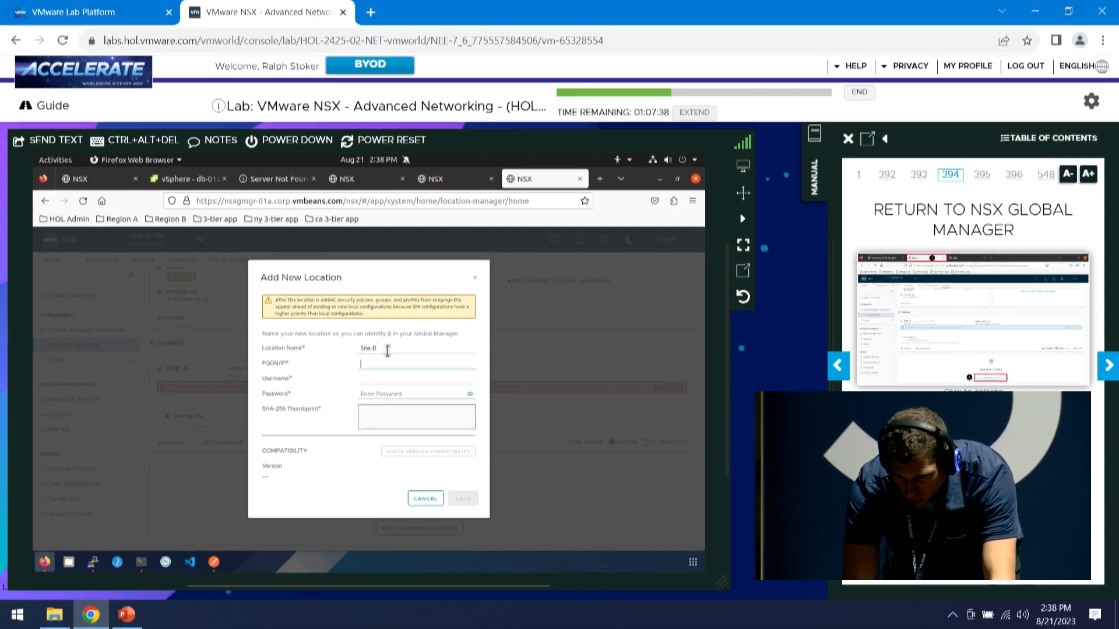
text(nsx)
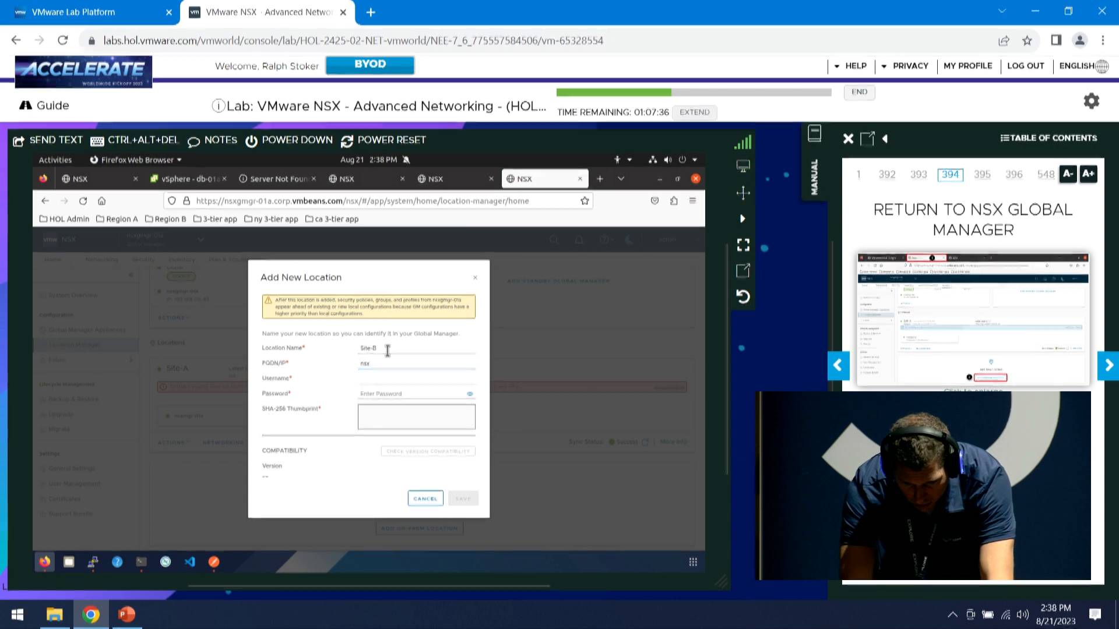
text(mgr)
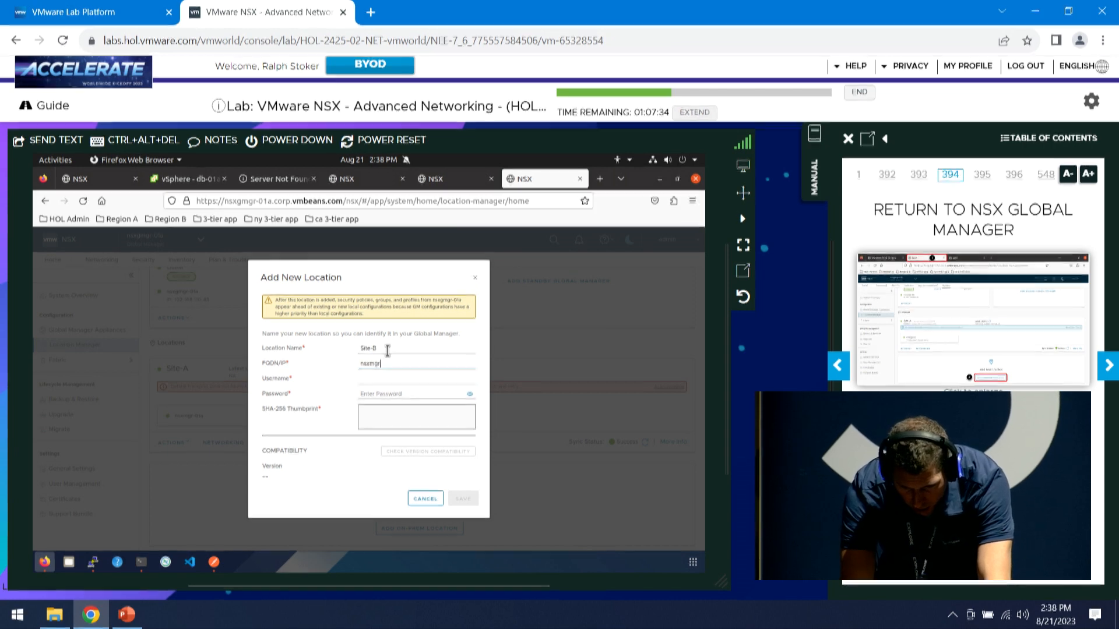
text(-01b)
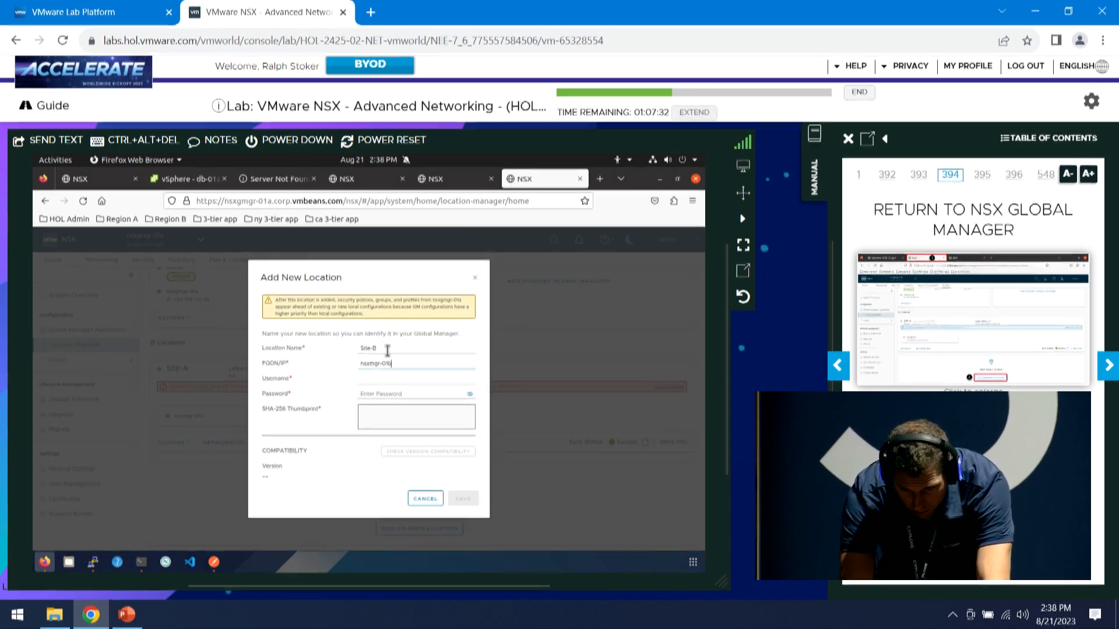
text(.corp)
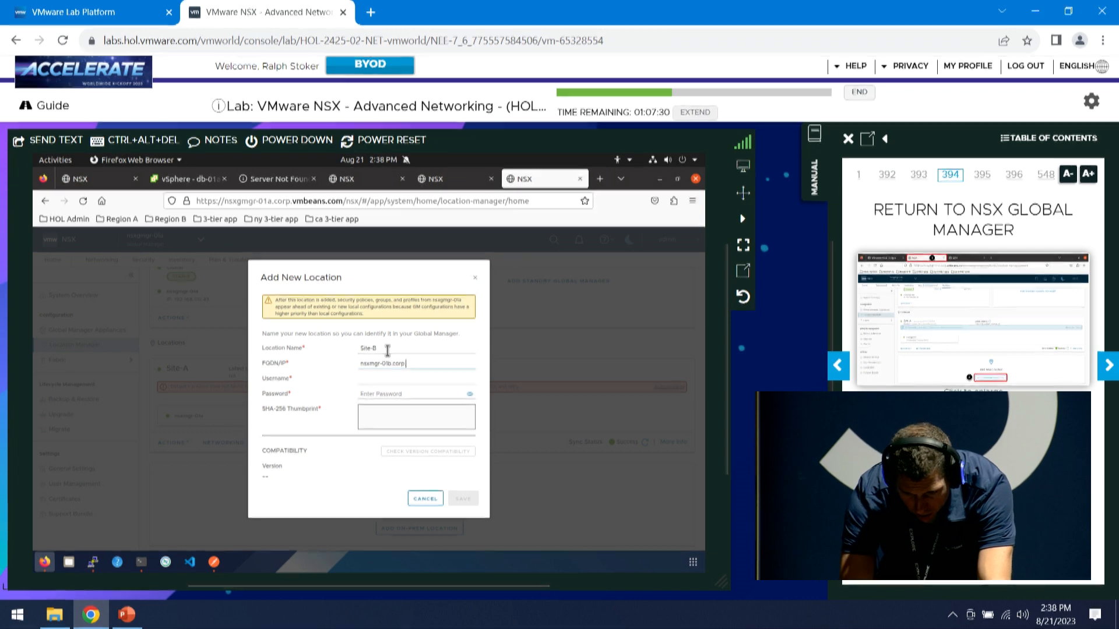
text(.vmbeans.com)
key(Tab)
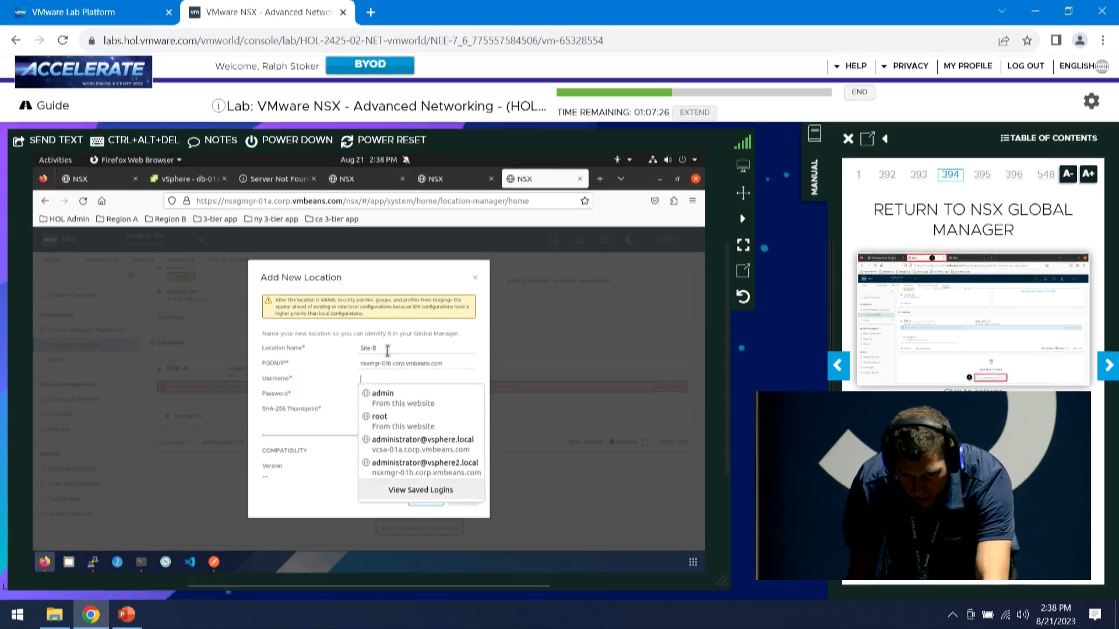
click(388, 392)
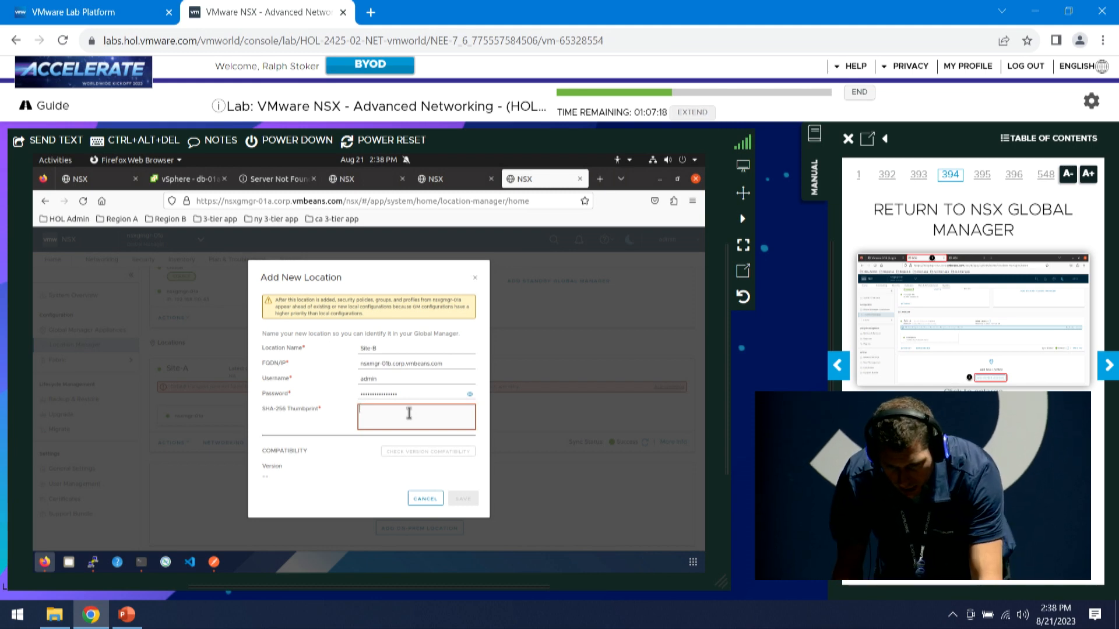
right_click(405, 417)
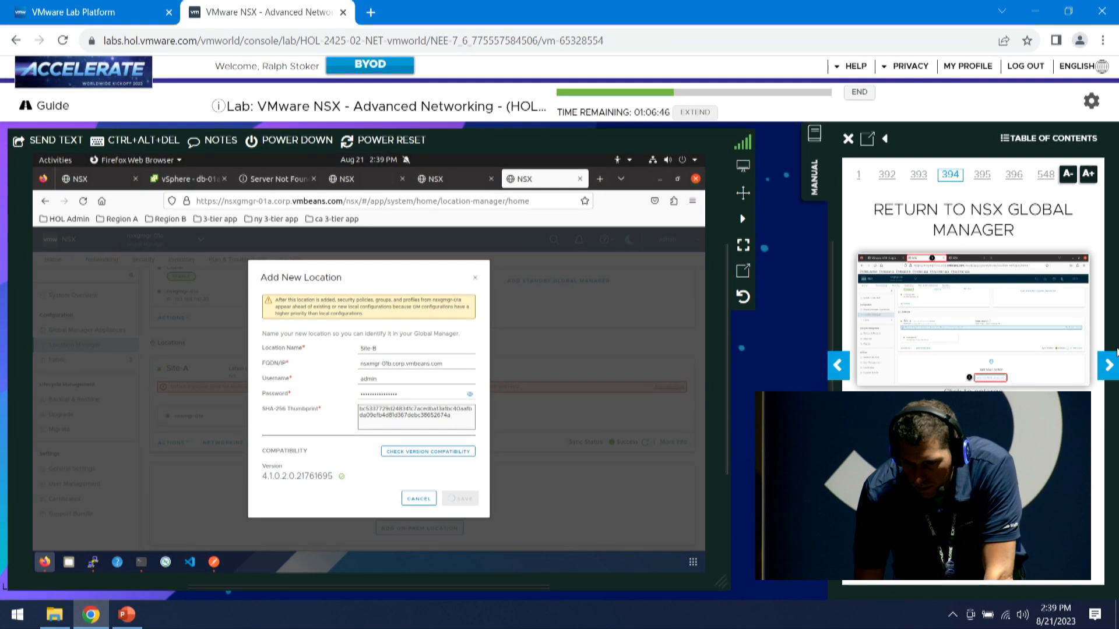
click(1108, 366)
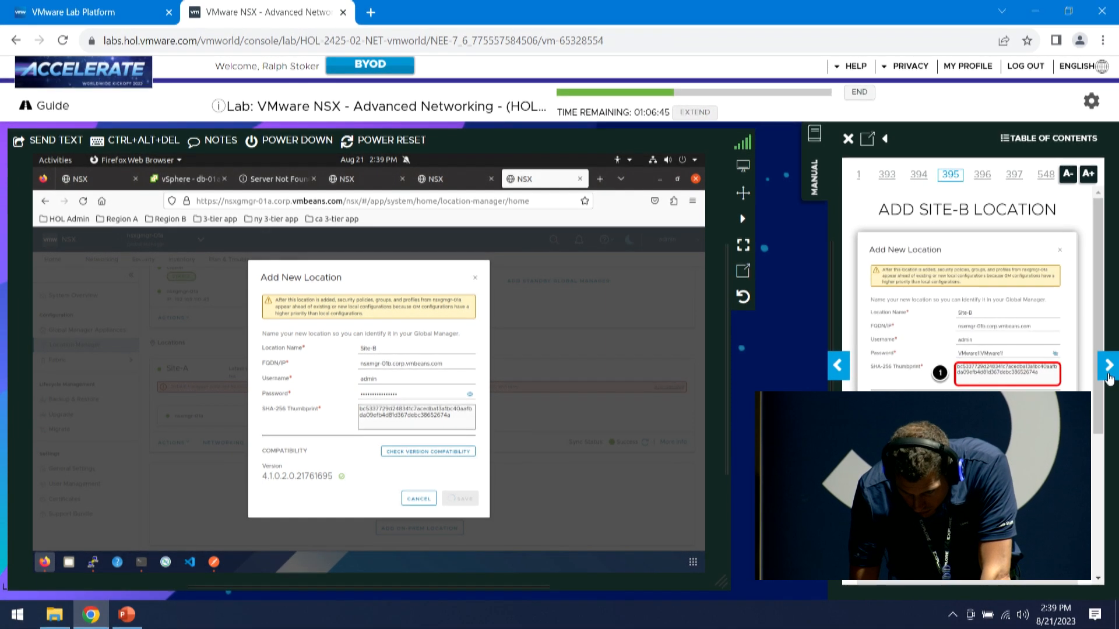
click(1109, 373)
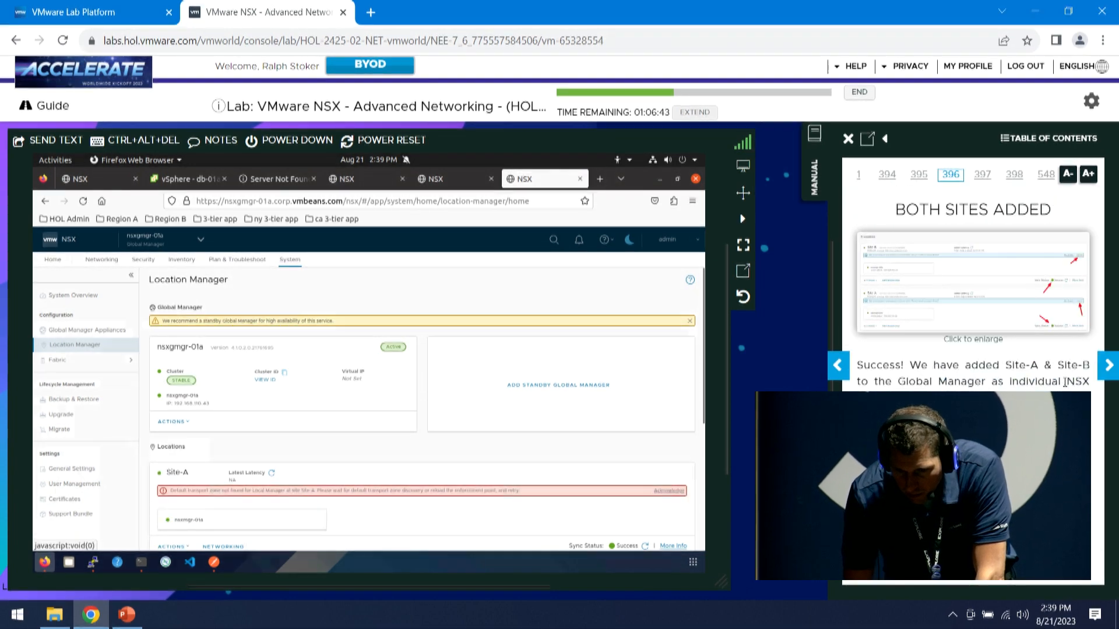
Confirm Site-B appears under Locations alongside Site-A with Success sync status
scroll(622, 432, down, 4)
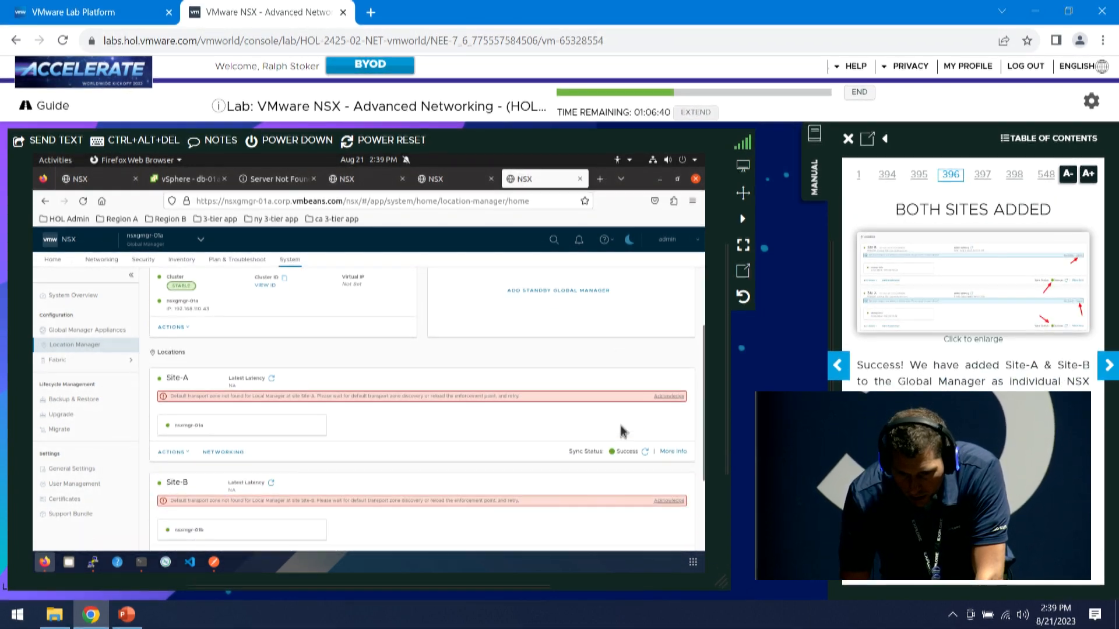
scroll(622, 431, down, 1)
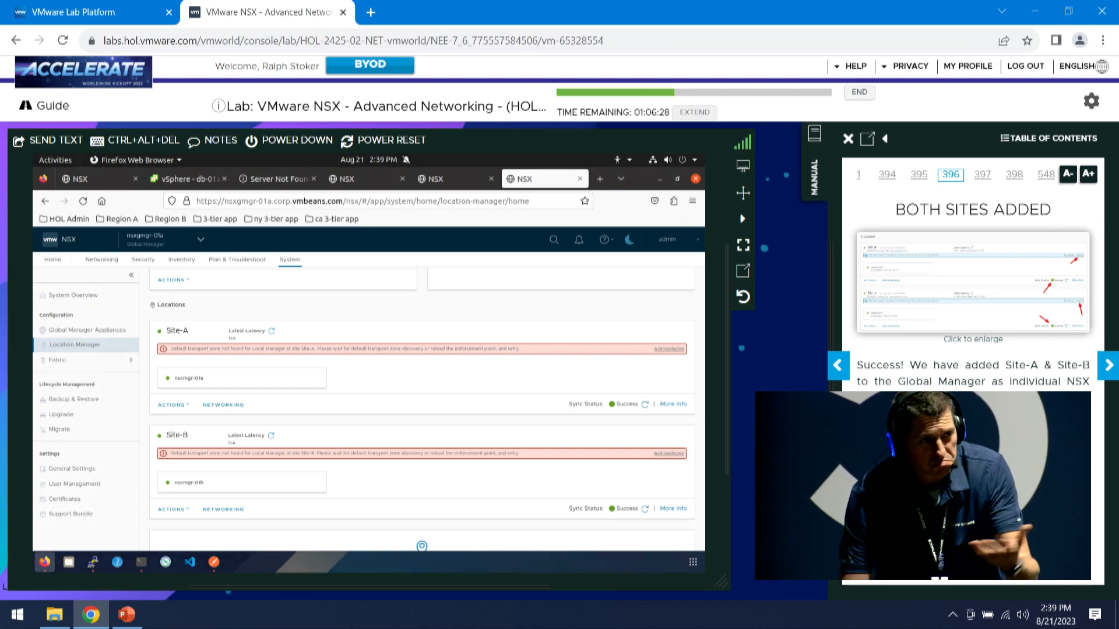
click(1109, 366)
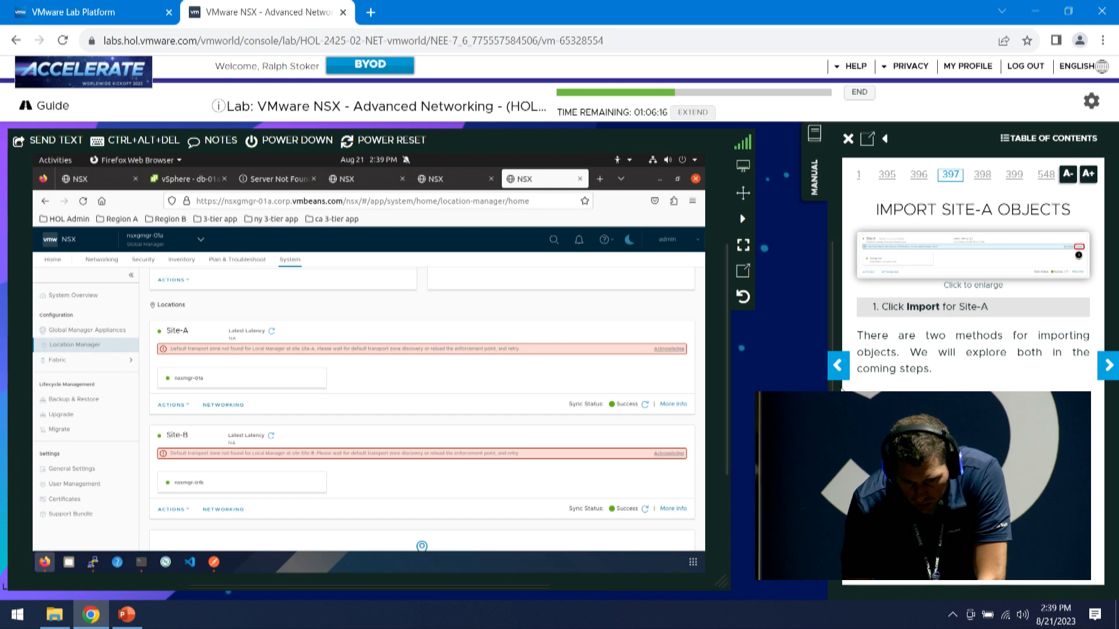
Inspect Site-A's actions, then begin acknowledging its missing transport zone warning
click(190, 407)
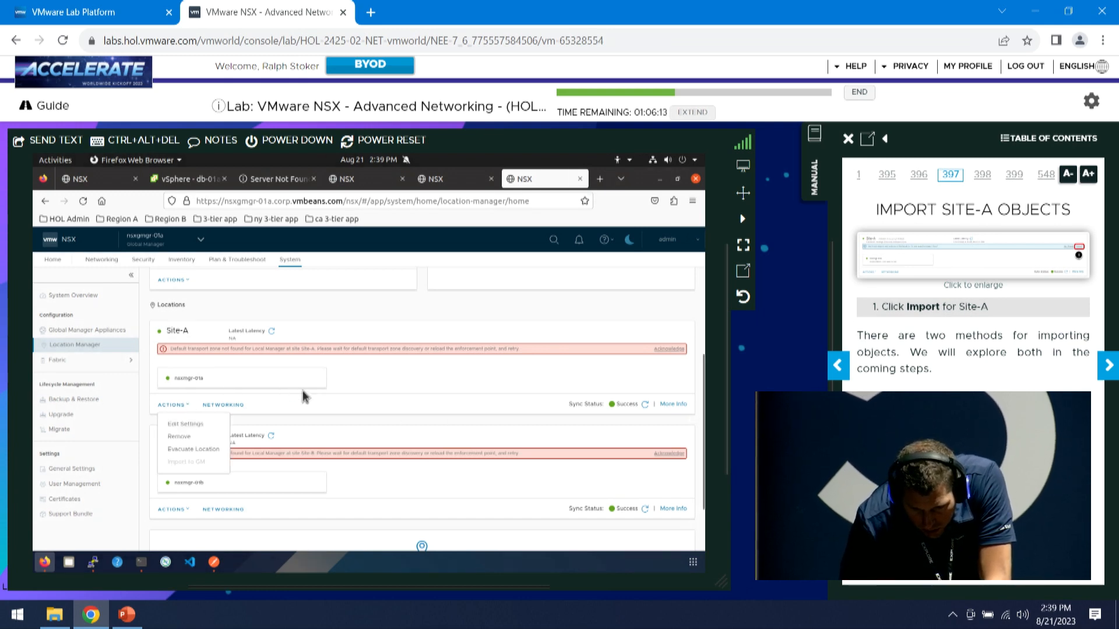
click(603, 390)
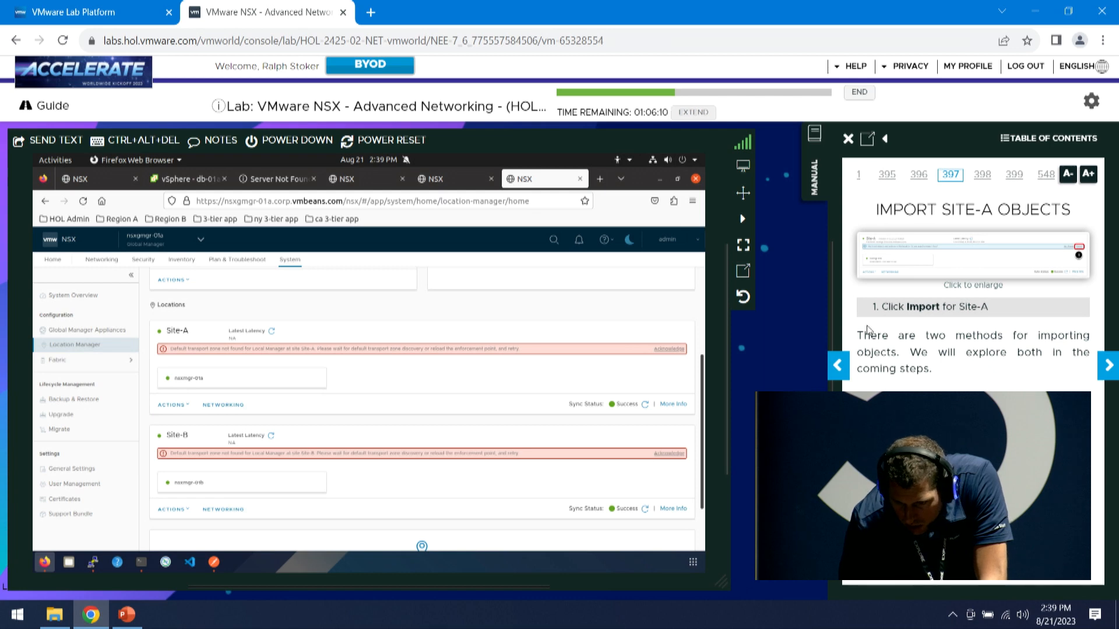
click(849, 367)
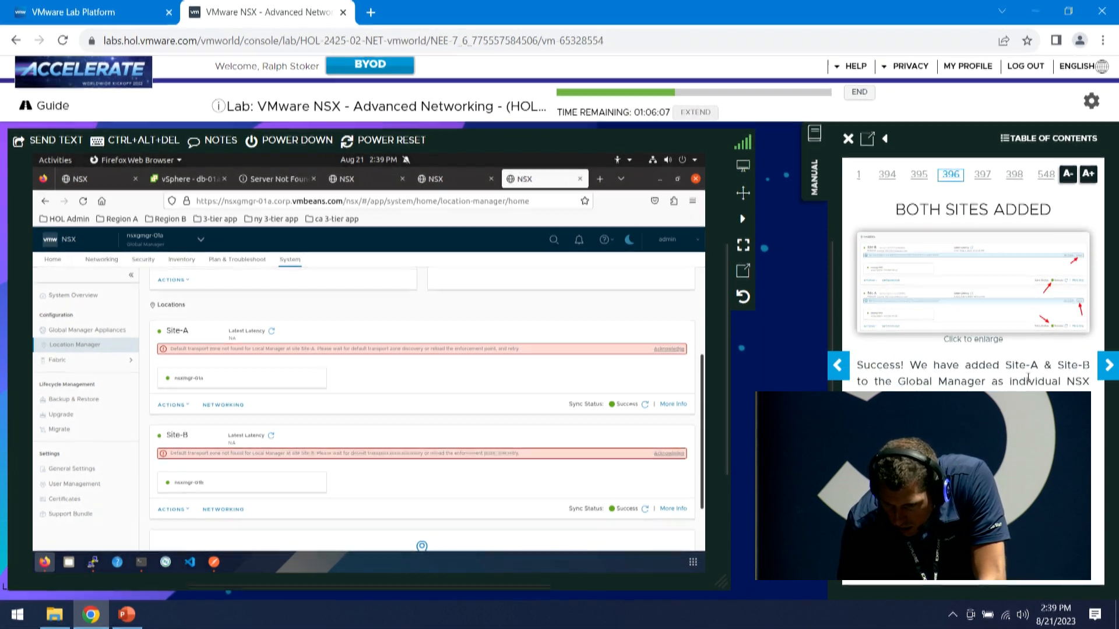
click(1029, 302)
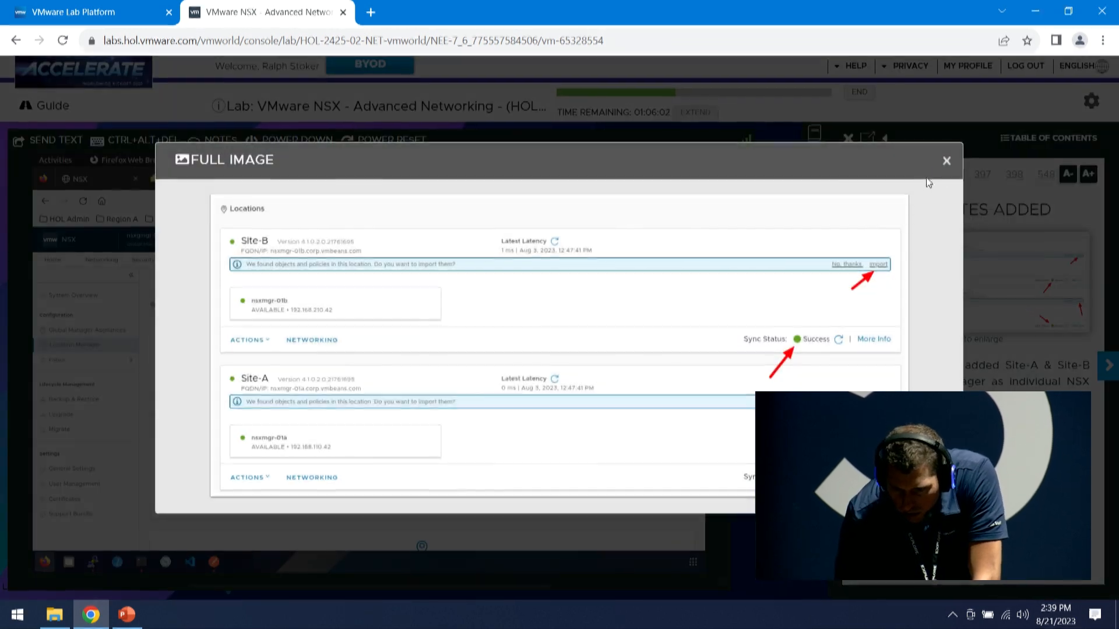
click(944, 166)
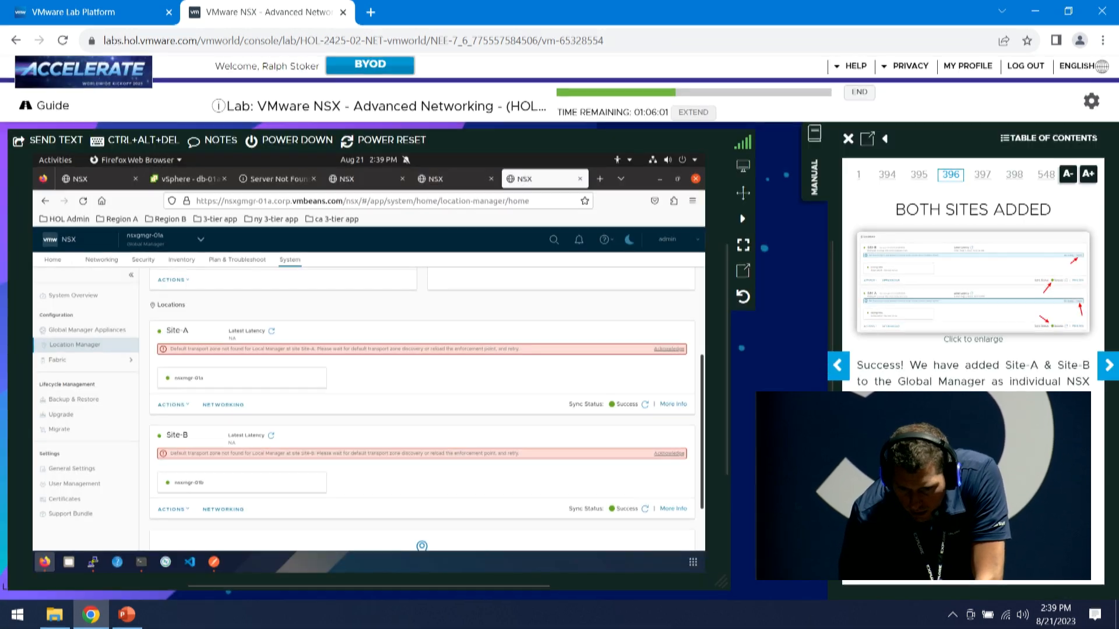
click(669, 349)
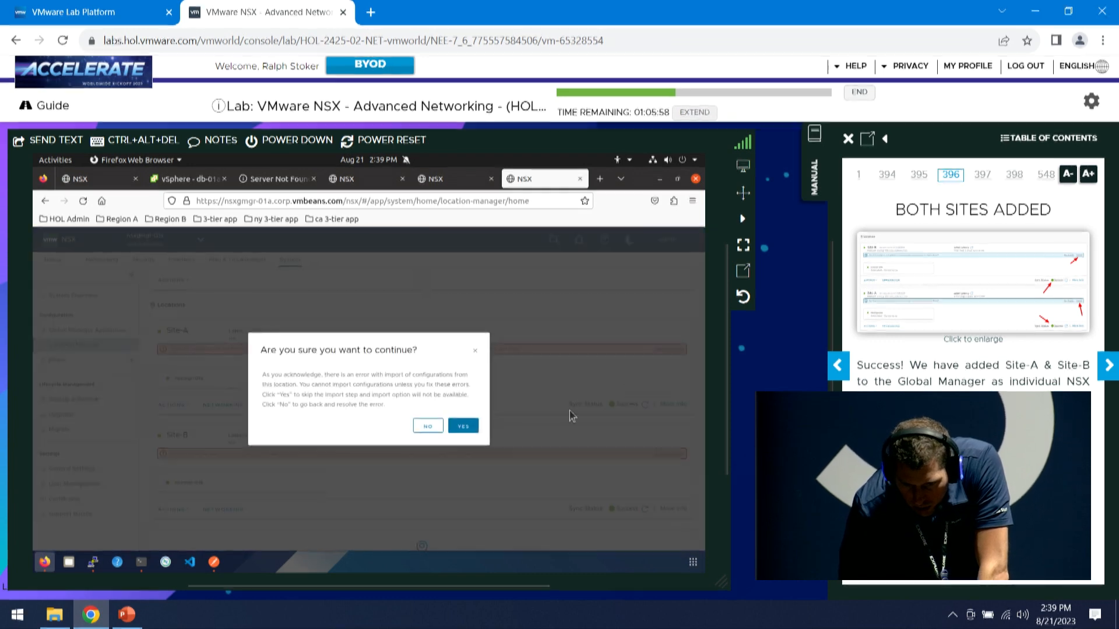
Dismiss the 'Are you sure you want to continue?' confirmation without acknowledging
click(475, 348)
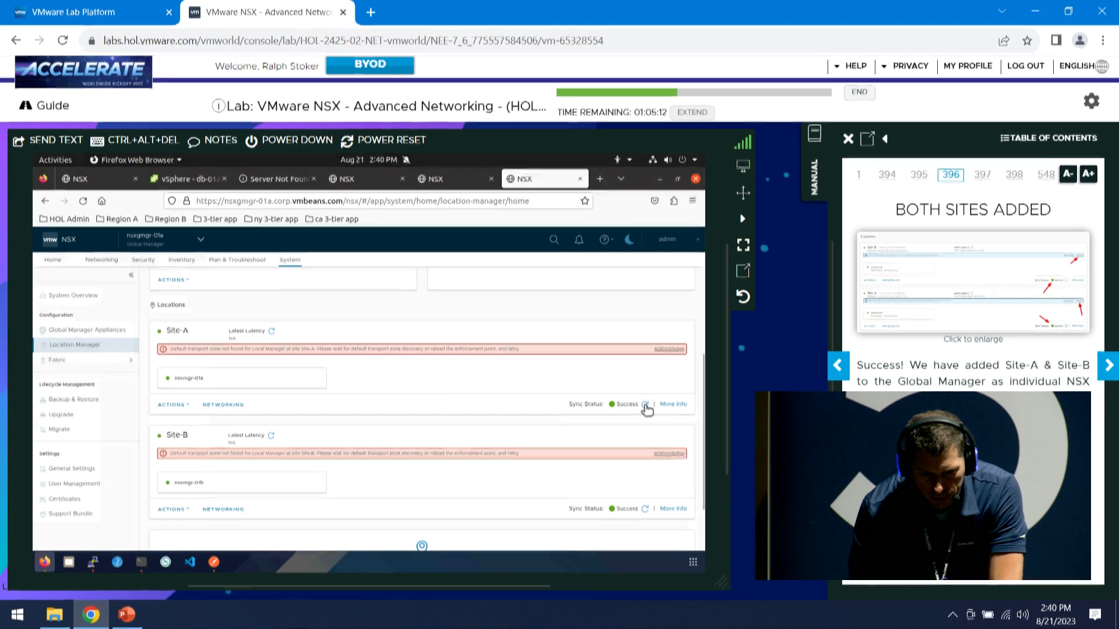
Reload the Location Manager page and scroll down the locations list
click(84, 202)
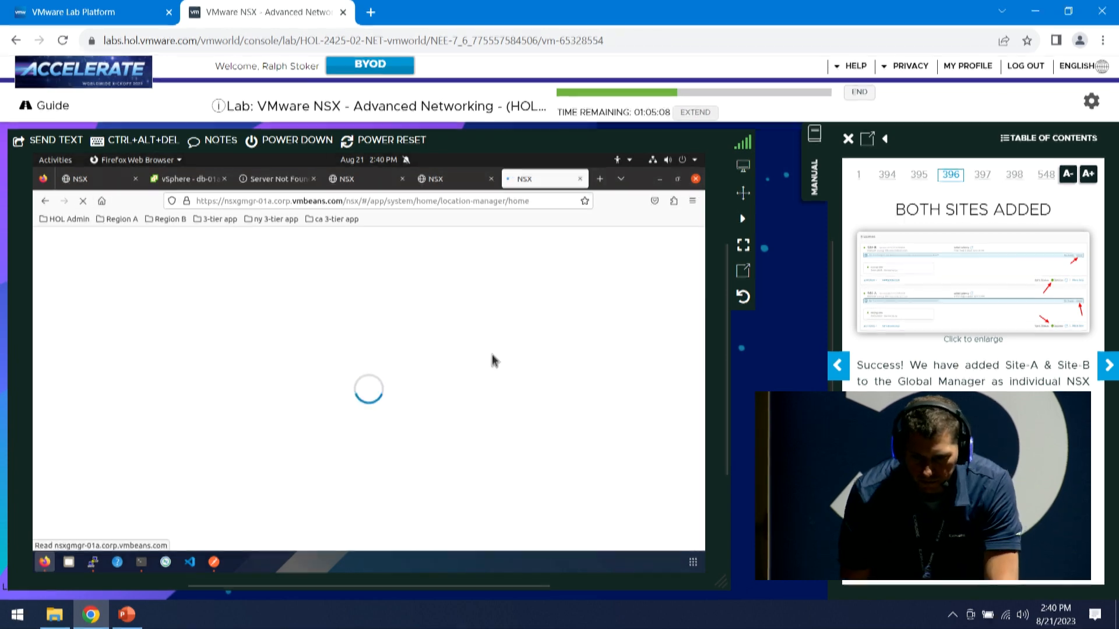
click(1104, 366)
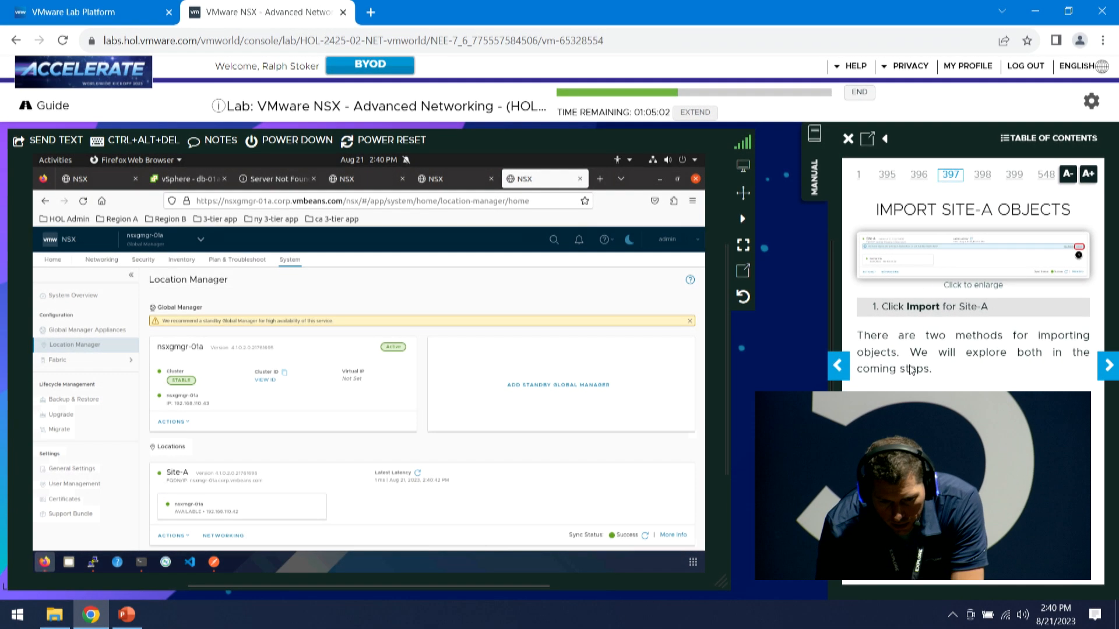
scroll(632, 475, down, 3)
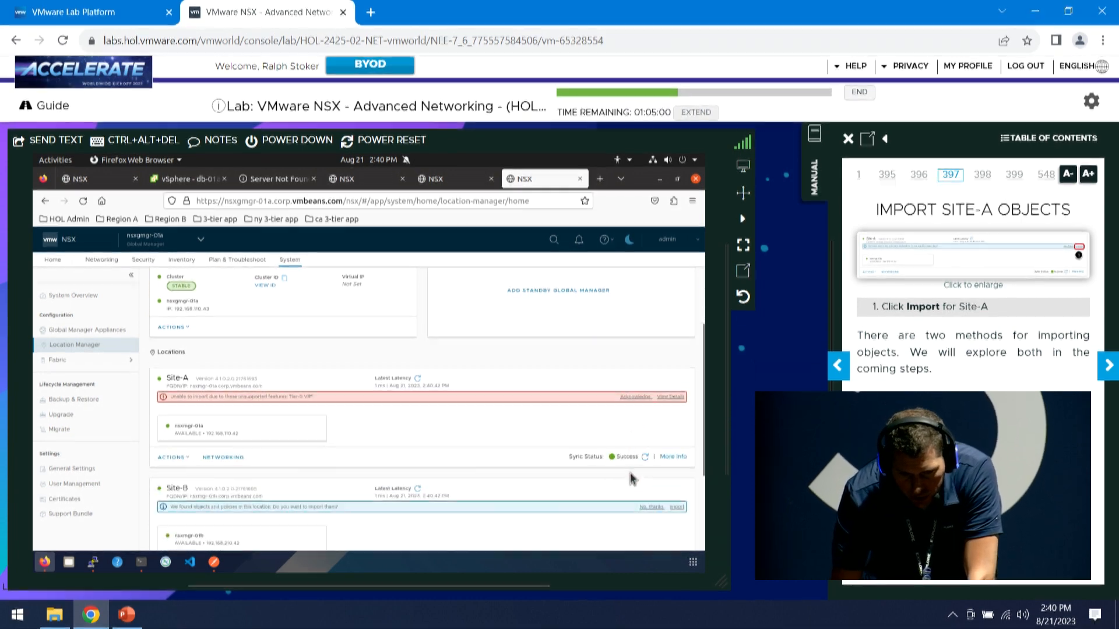
scroll(466, 443, down, 2)
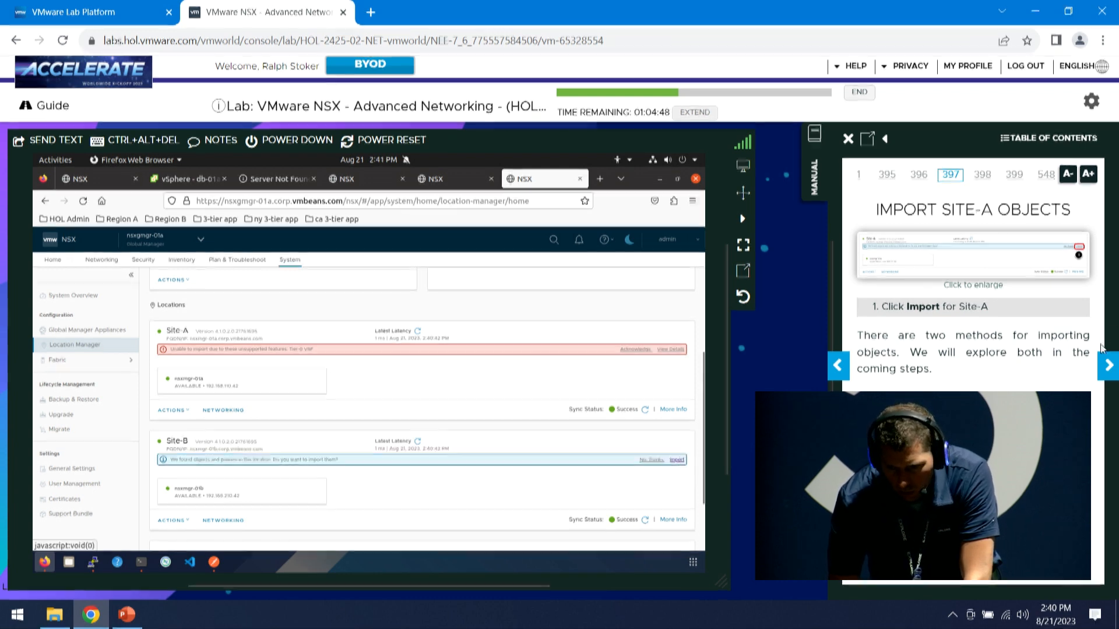
Page the lab guide forward to Import Site-B Objects and back to Both Sites Added
click(1114, 367)
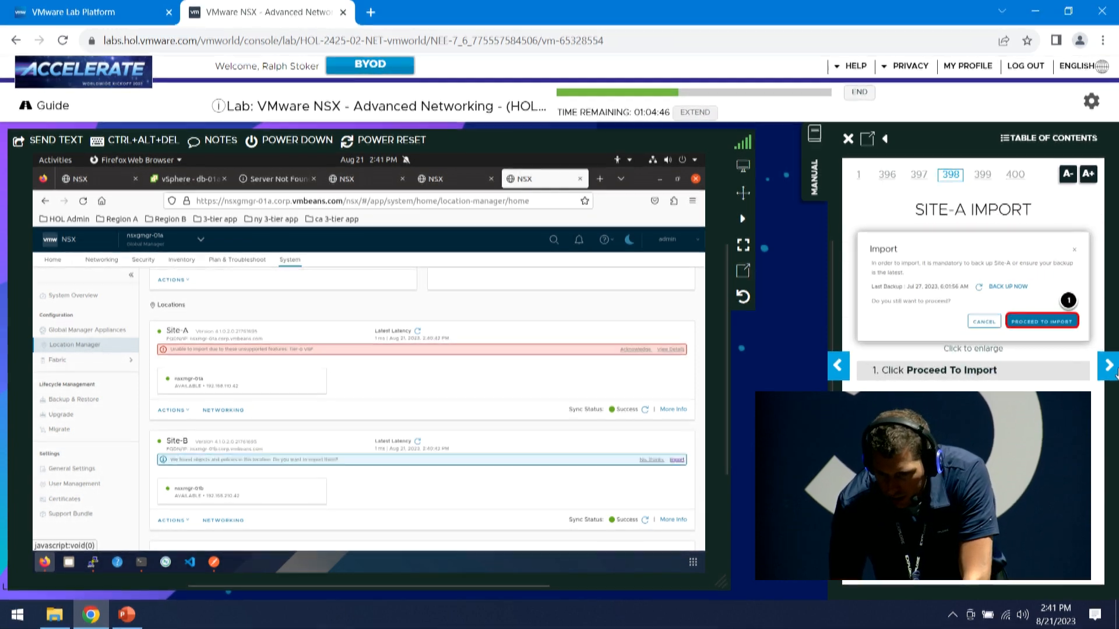
click(1114, 367)
click(1115, 368)
click(1114, 367)
click(1113, 368)
click(1113, 367)
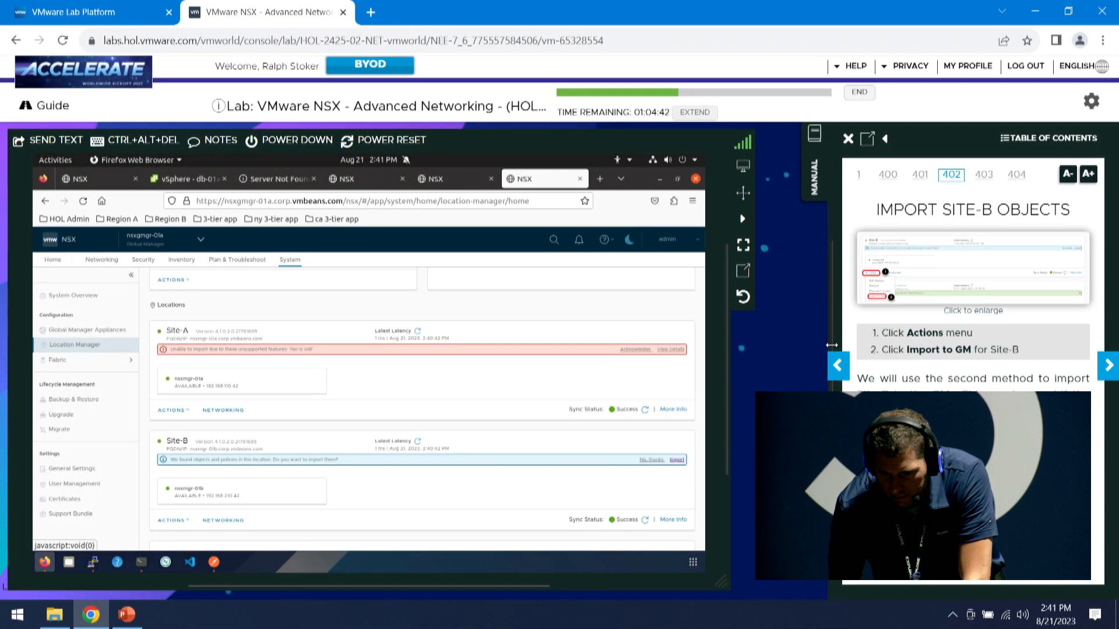
click(837, 365)
click(838, 365)
click(837, 365)
click(838, 365)
click(837, 365)
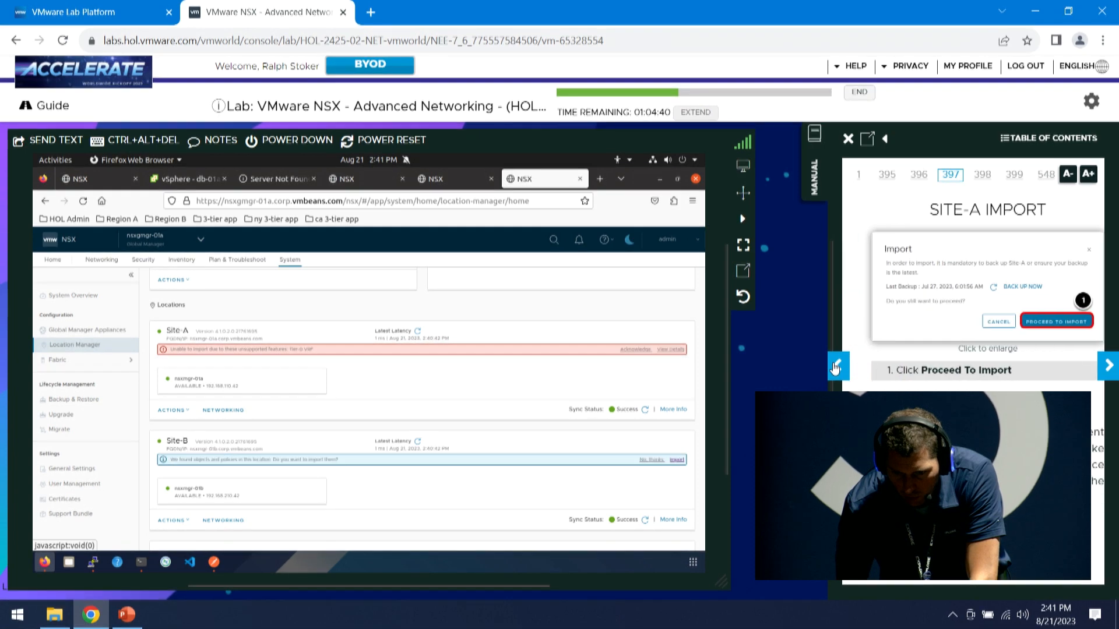
click(836, 366)
click(836, 366)
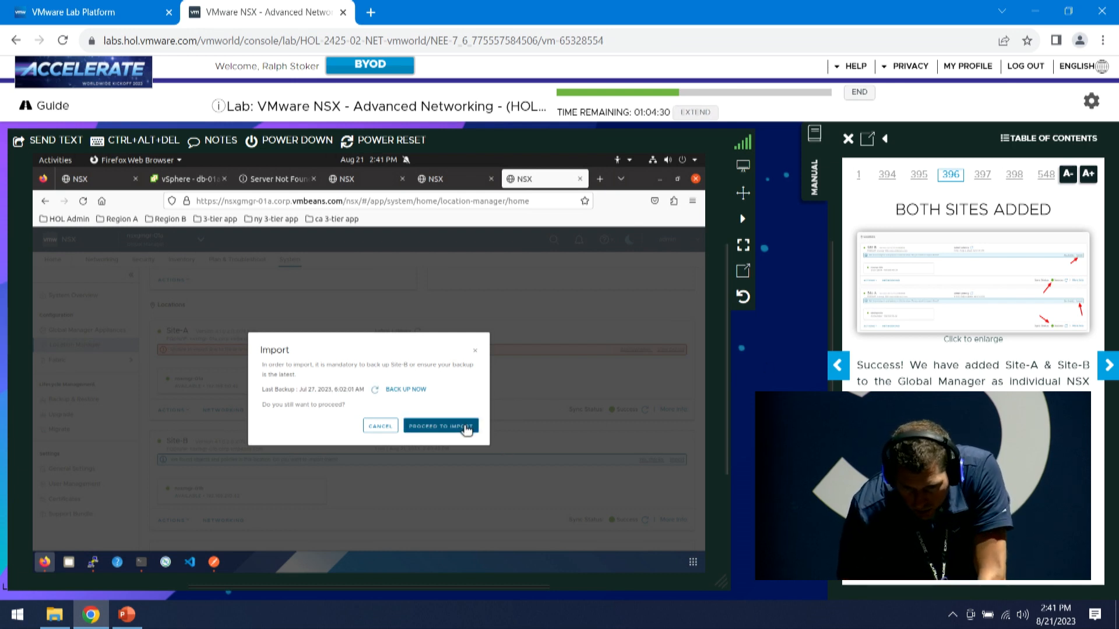
Proceed with Site-B's import despite the backup warning and advance the lab guide to Preparing for Import
click(466, 429)
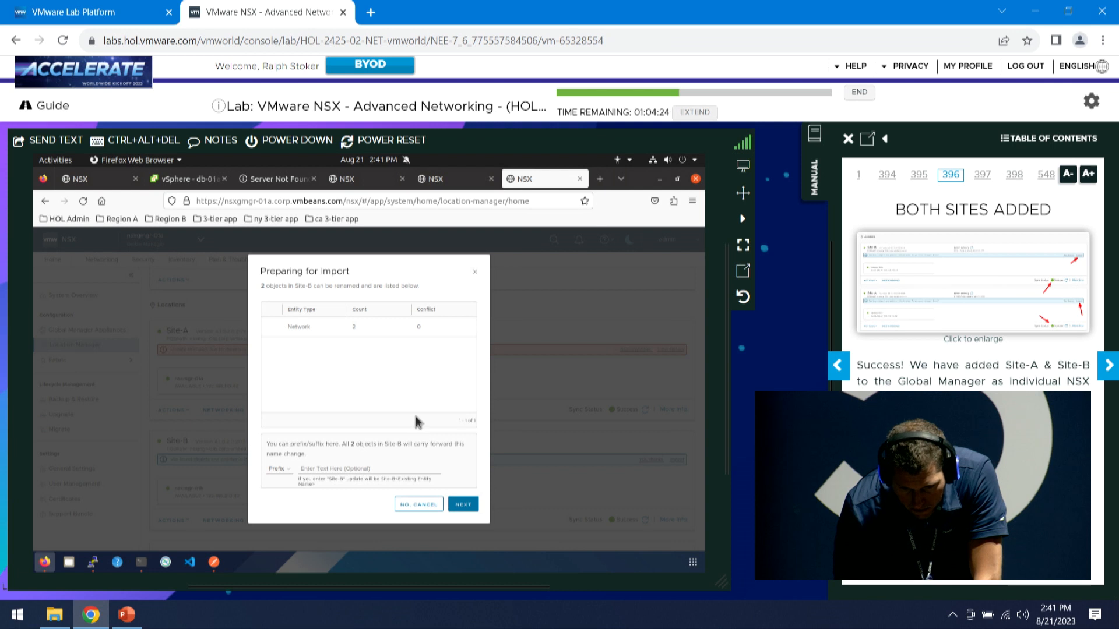
click(1106, 369)
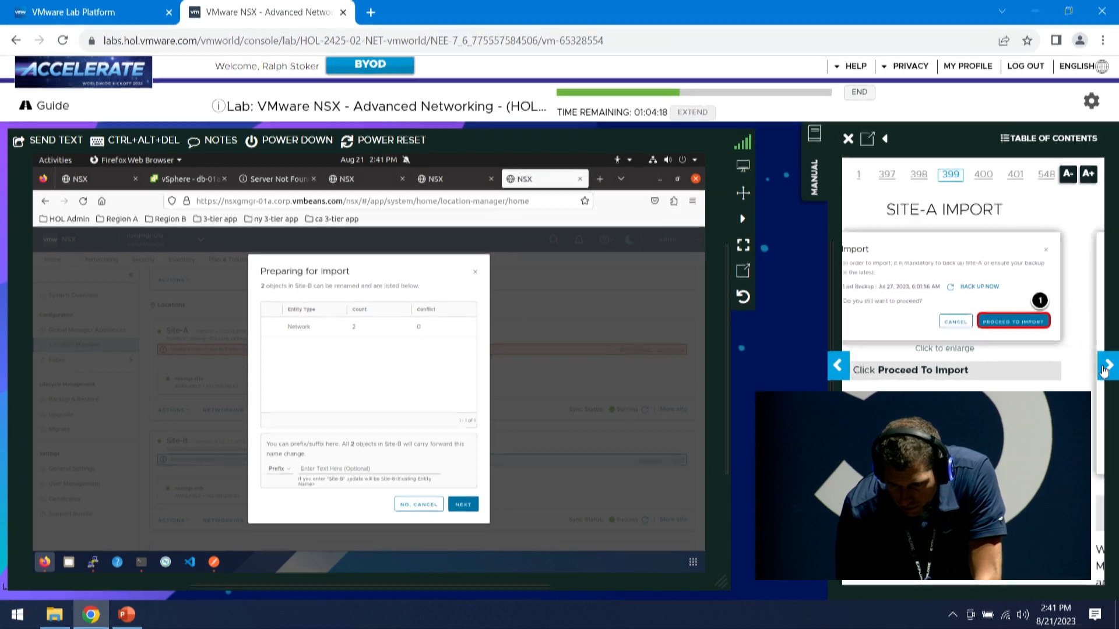
click(1106, 371)
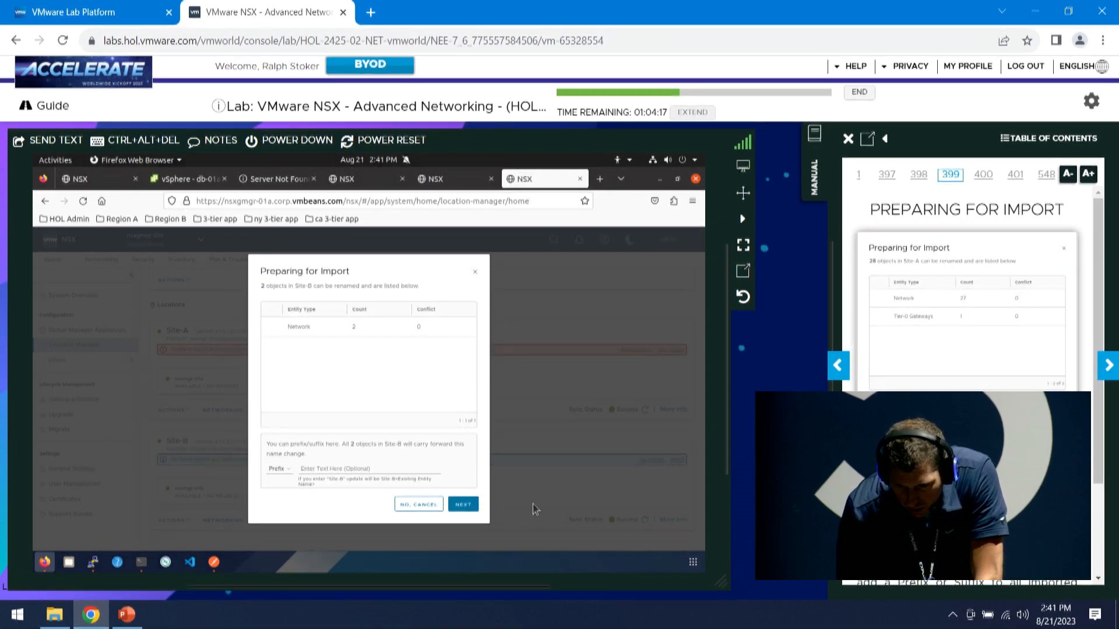
Prefix imported object names with 'Site-B-' and start importing Site-B's 12 objects
click(312, 468)
text(S)
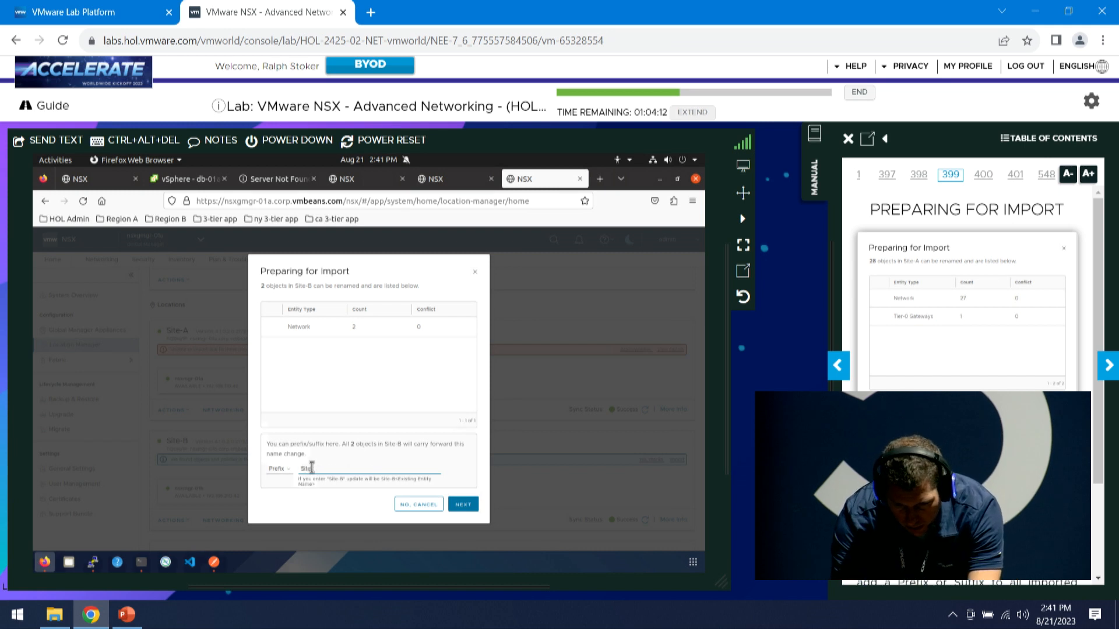
text(ite)
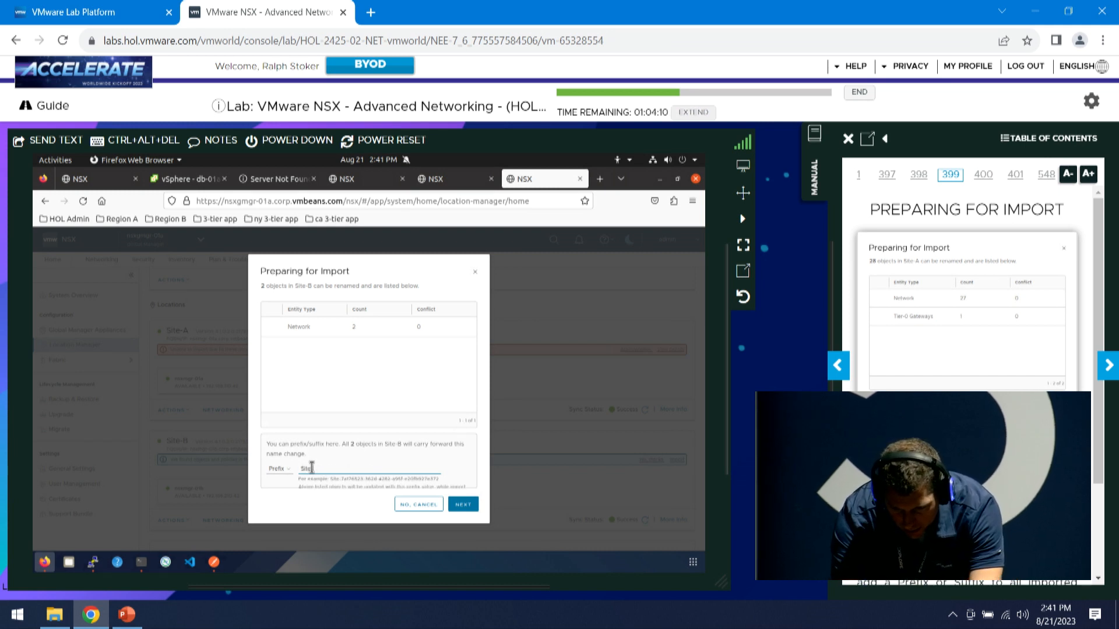
text(-B-)
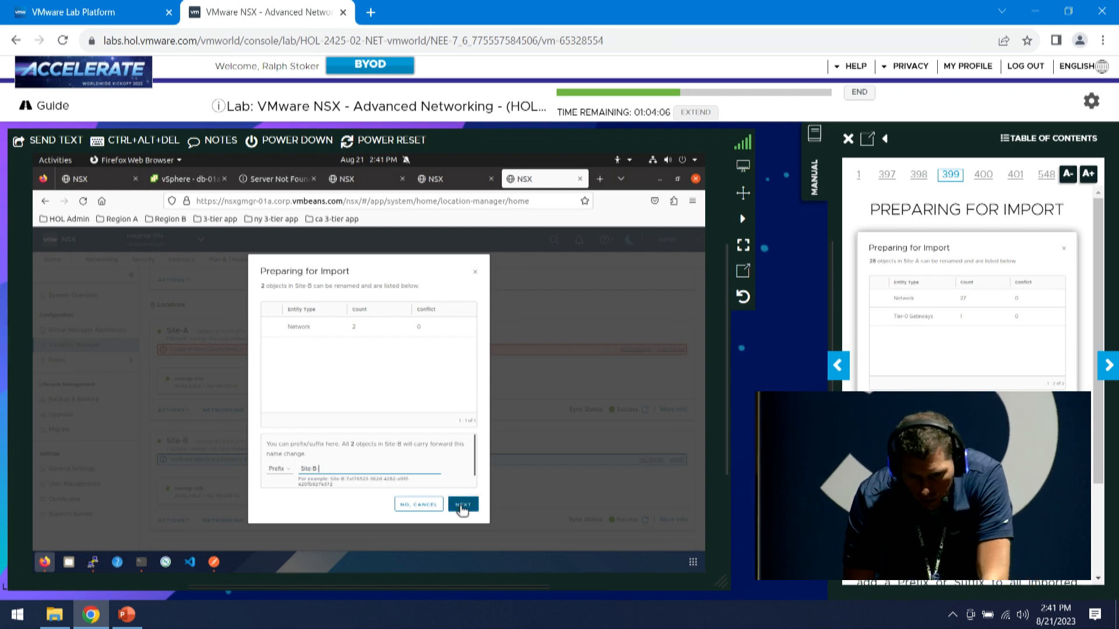
click(463, 505)
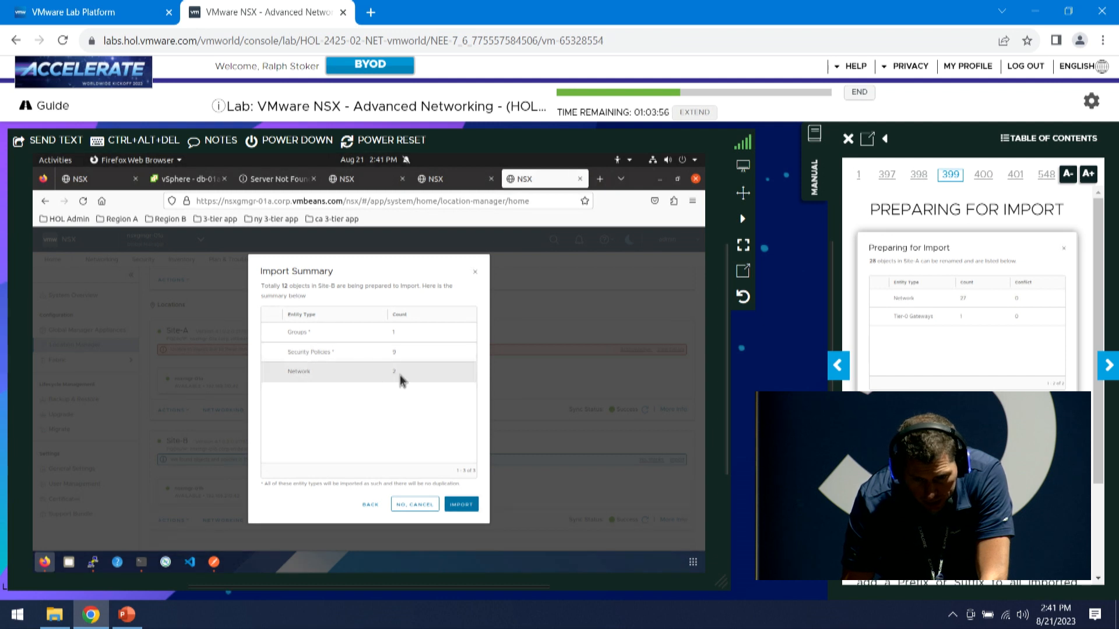
click(470, 509)
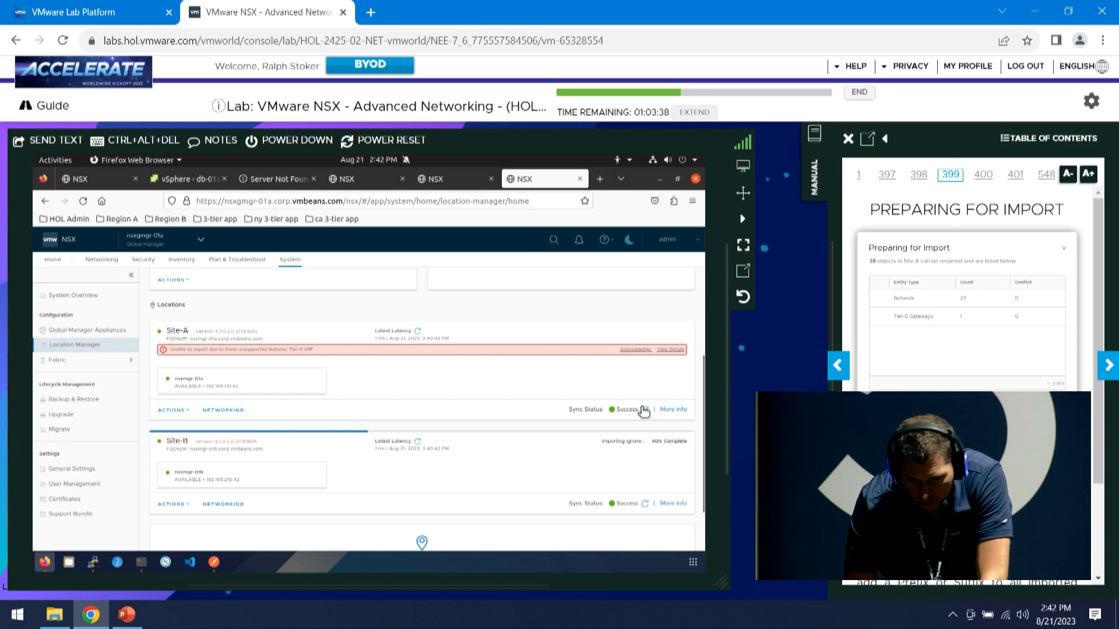
Reload the Location Manager twice, scrolling down between reloads to check Site-B's import status
click(83, 201)
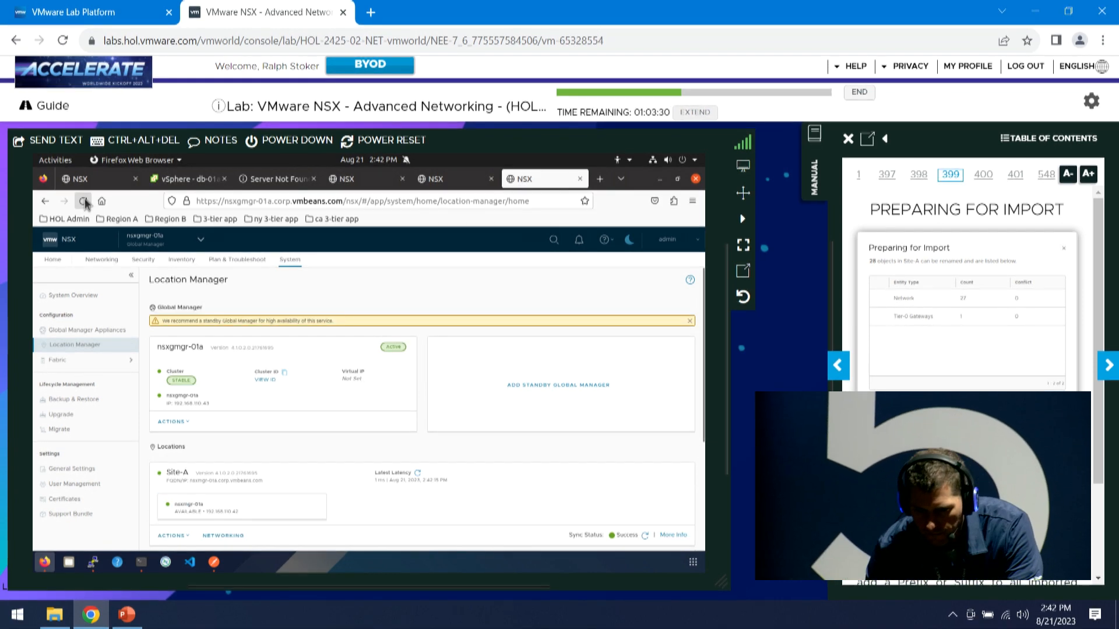
scroll(499, 505, down, 5)
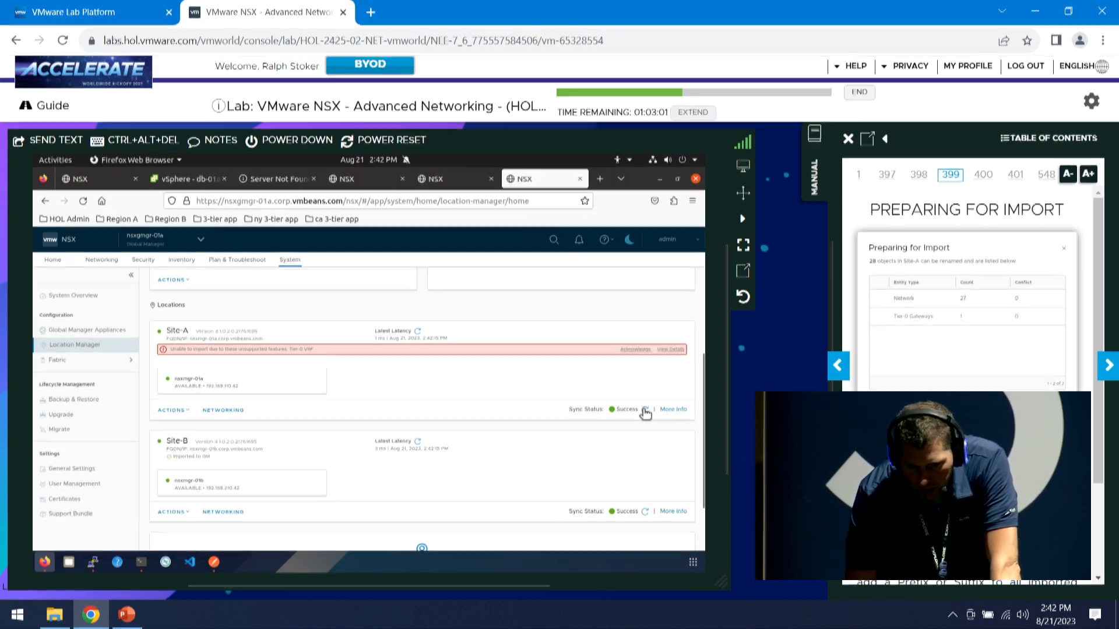
click(83, 202)
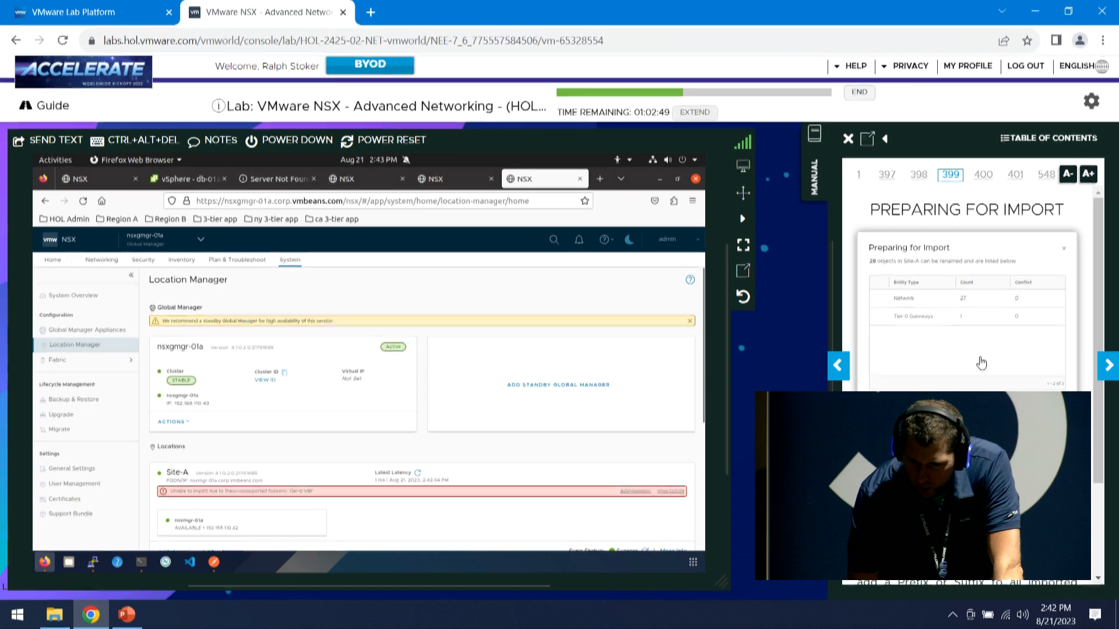
Page the lab guide past Import Summary and Site-B Import to page 408, then reload Location Manager
click(1108, 365)
click(1107, 366)
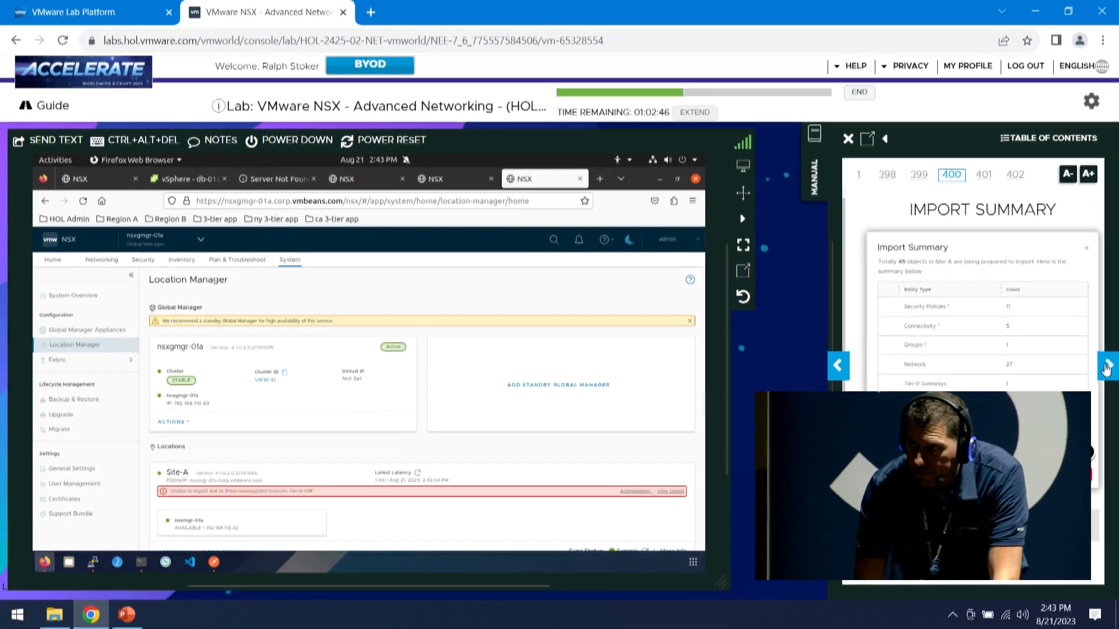
click(1107, 366)
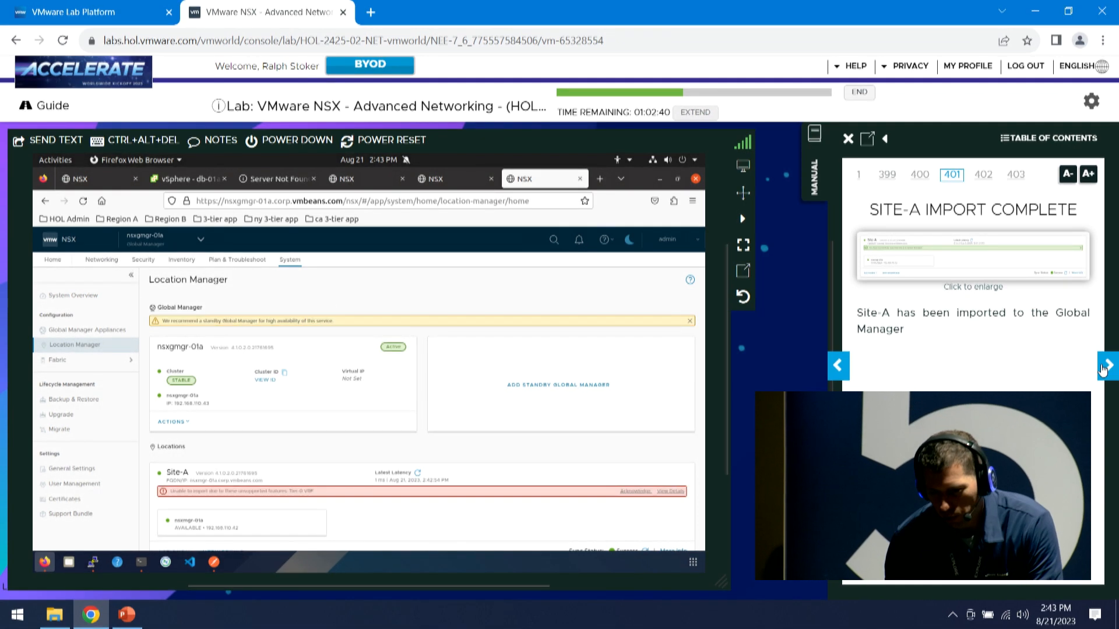
click(1103, 367)
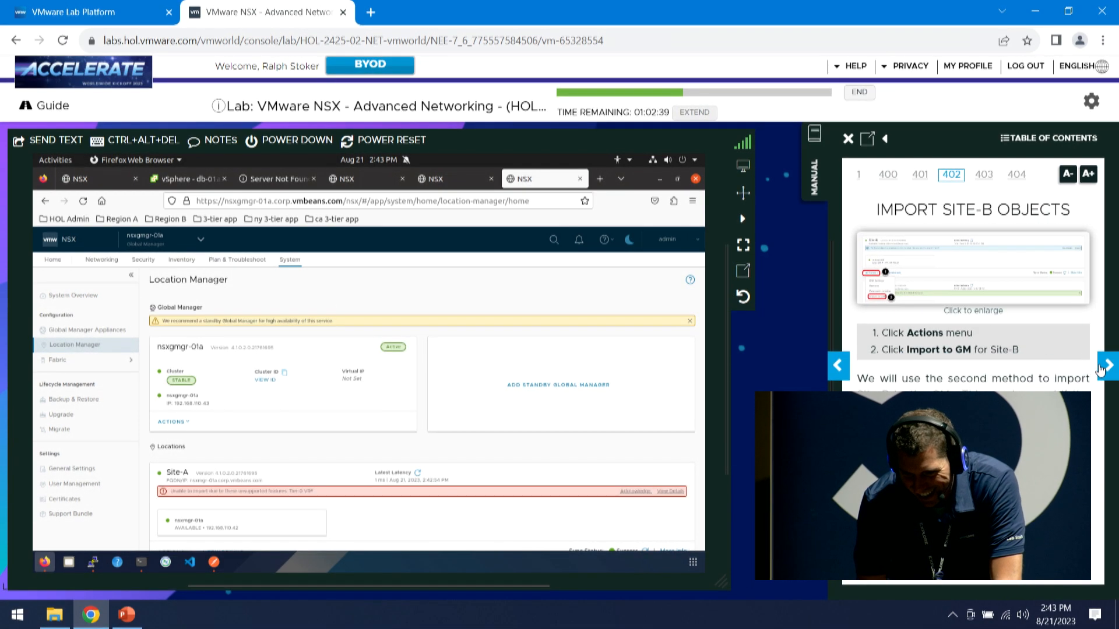
click(1100, 367)
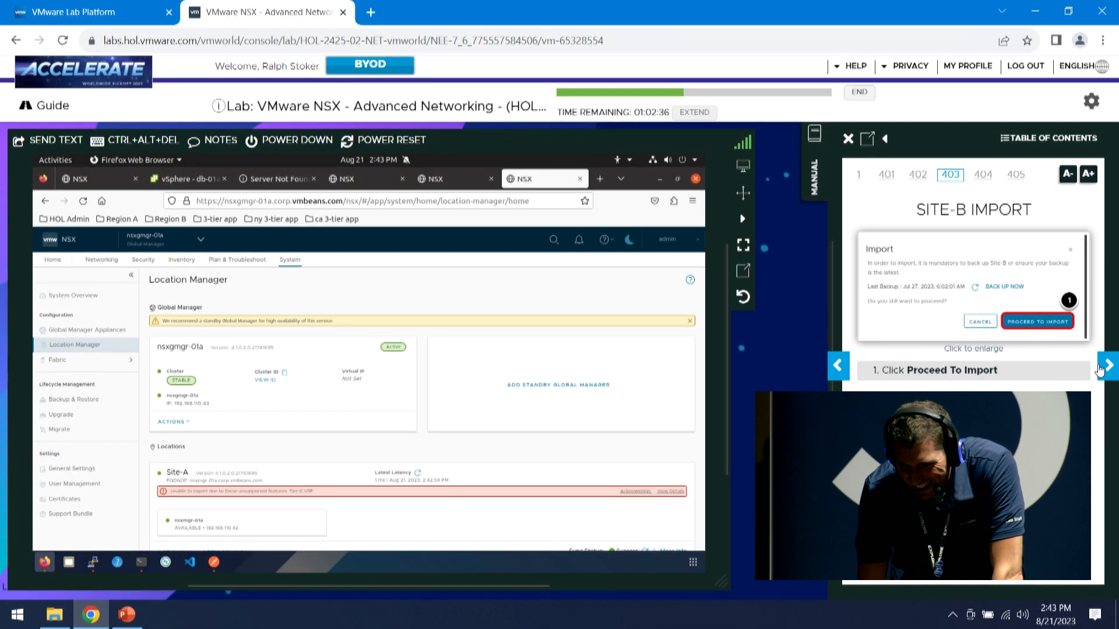
click(1100, 367)
click(1100, 367)
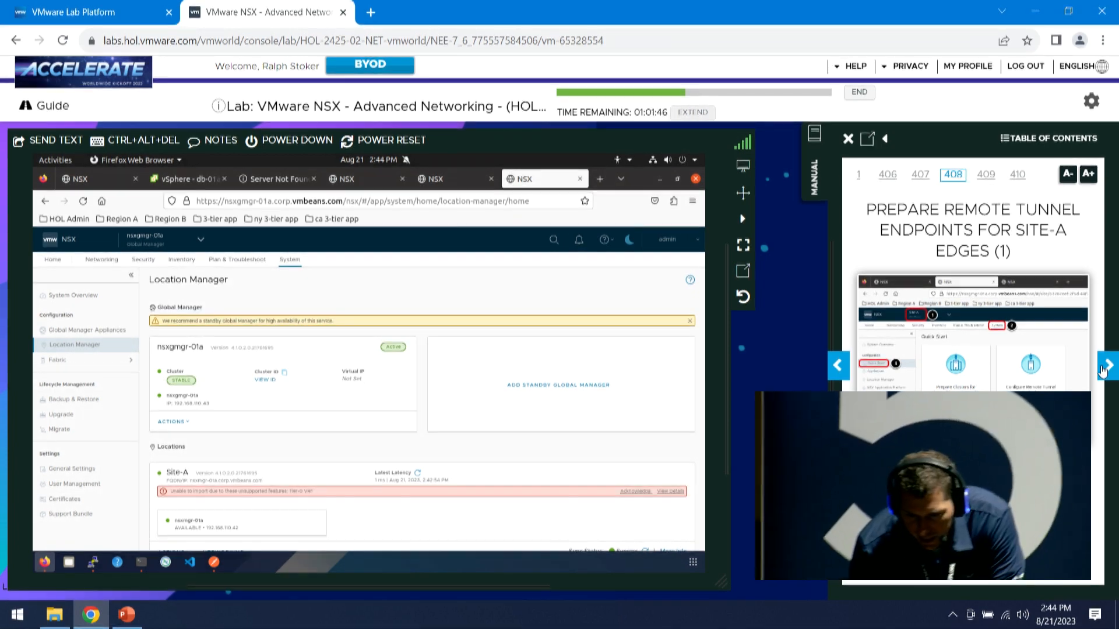
click(83, 202)
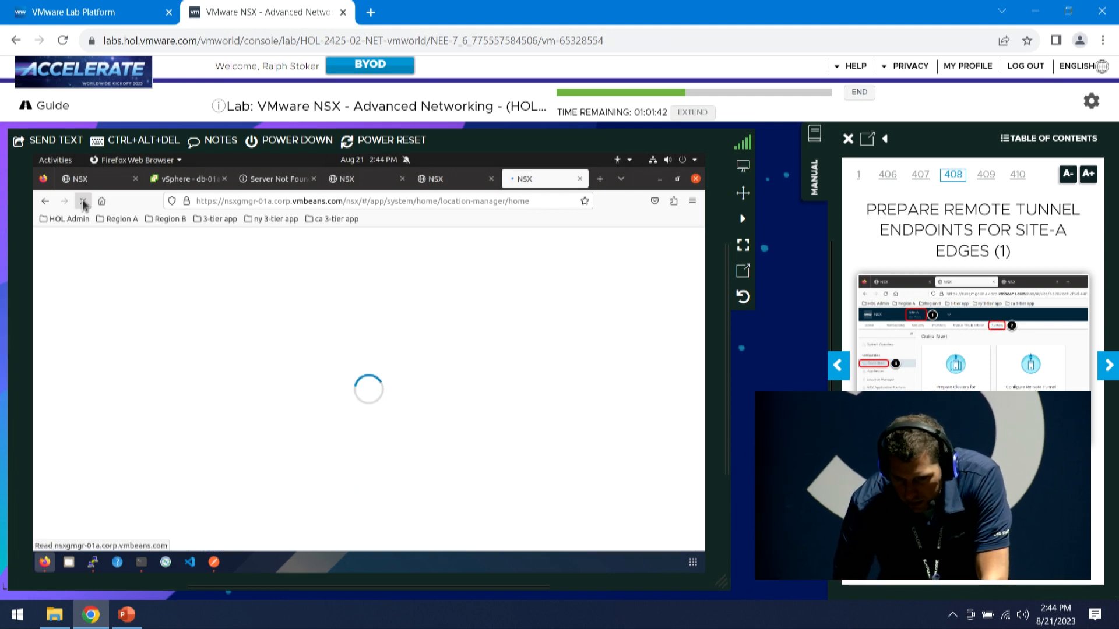